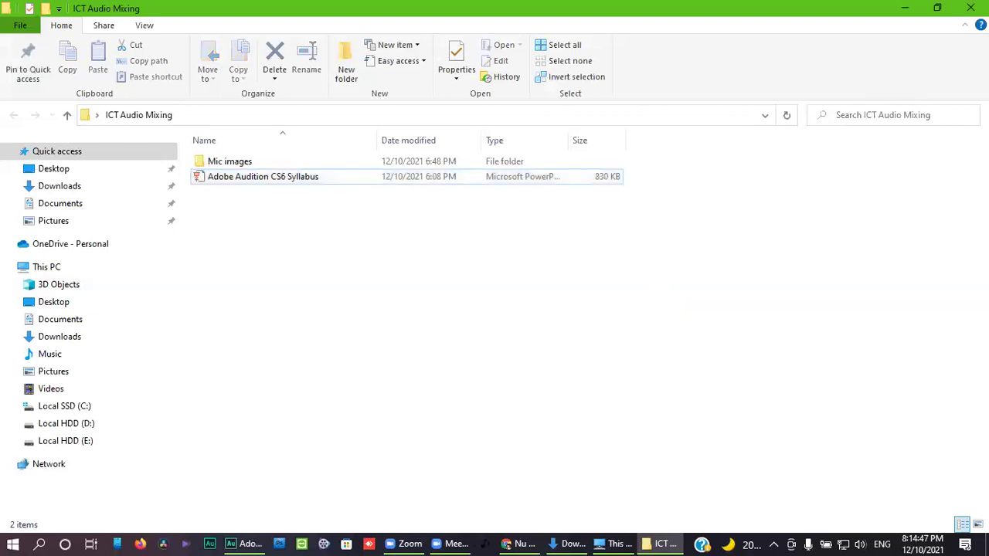
Close the ICT Audio Mixing folder window, refresh the desktop and close the running Adobe Audition program.
{"action": "left_click", "coordinate": [970, 8]}
{"action": "right_click", "coordinate": [360, 189]}
{"action": "left_click", "coordinate": [421, 256]}
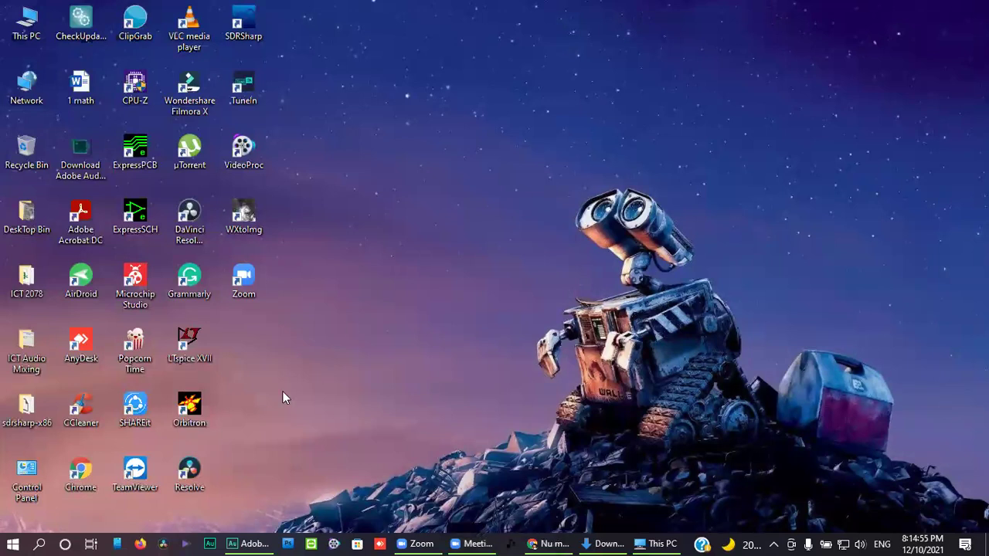
{"action": "mouse_move", "coordinate": [239, 539]}
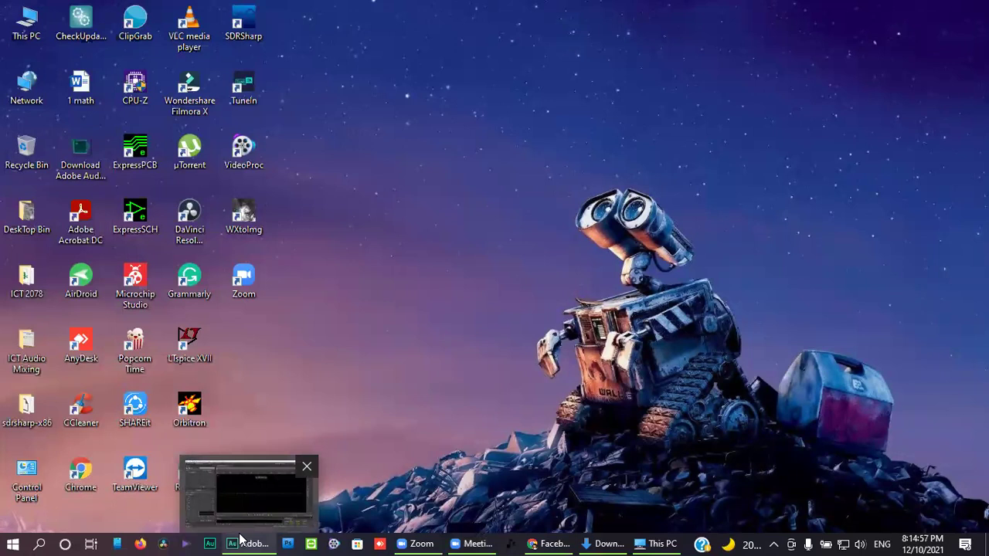
{"action": "left_click", "coordinate": [307, 466]}
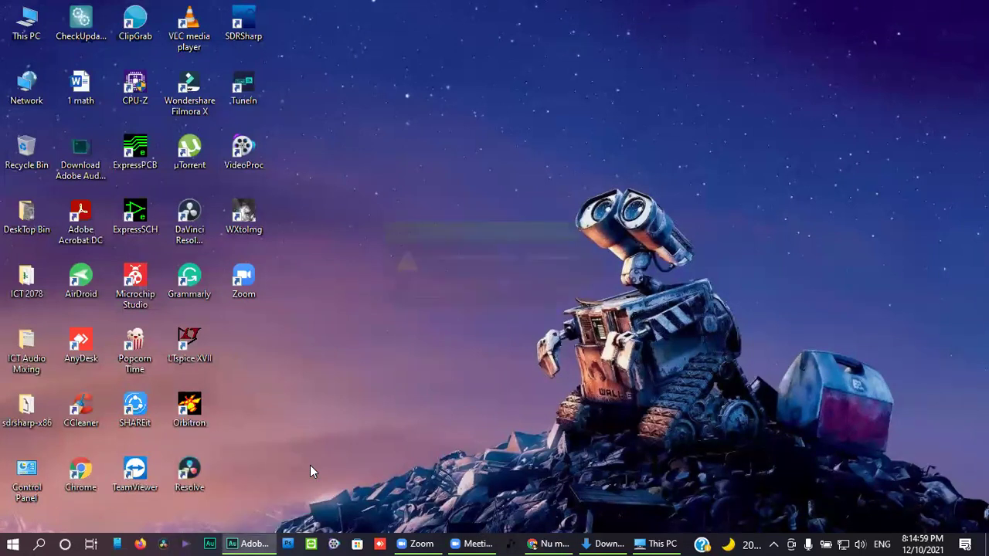
{"action": "left_click", "coordinate": [501, 290]}
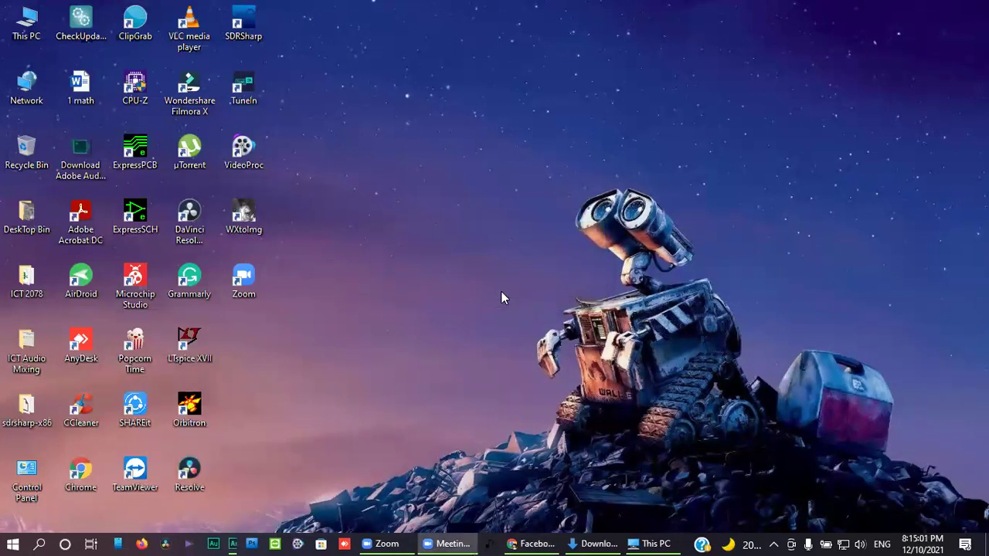
Launch Adobe Audition again and maximize its window.
{"action": "left_click", "coordinate": [236, 541]}
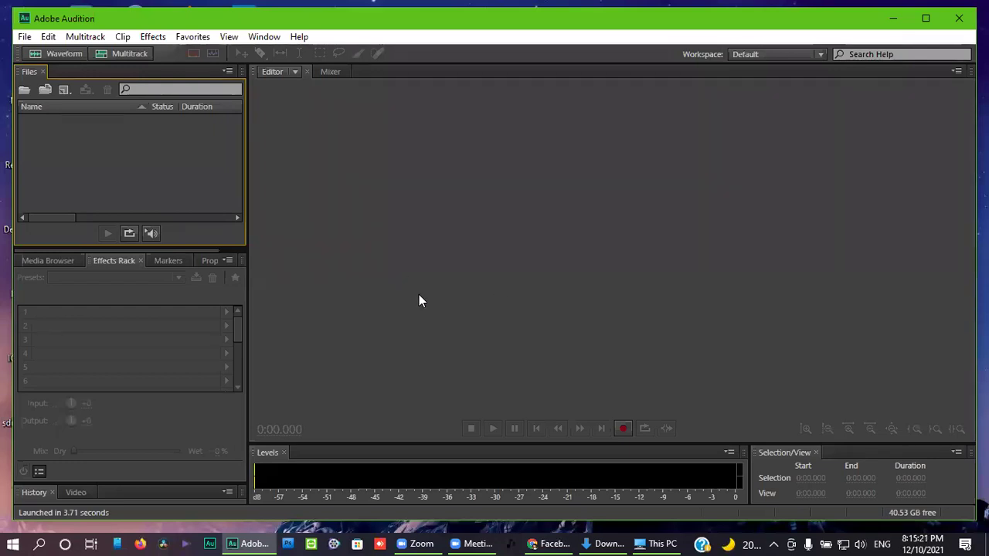
{"action": "left_click", "coordinate": [600, 295]}
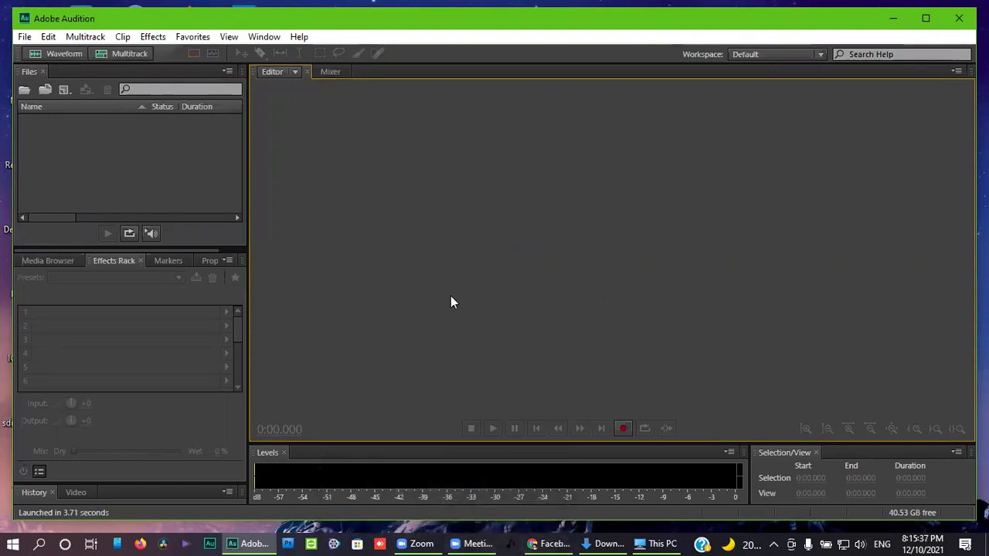
{"action": "left_click", "coordinate": [926, 18]}
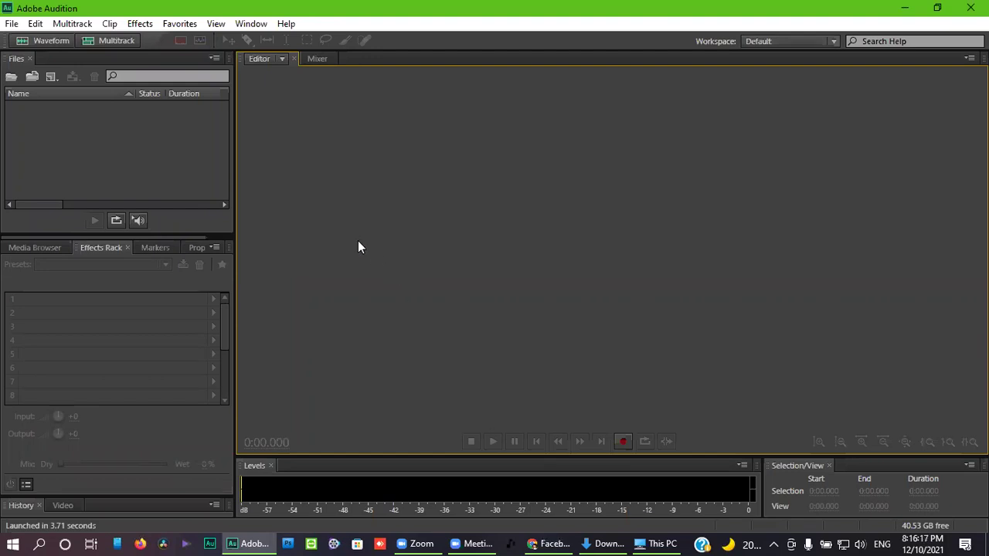
Create the stereo multitrack session Untitled Session 1 at 48000 Hz and 32-bit float, overwriting the existing session file.
{"action": "left_click", "coordinate": [109, 40]}
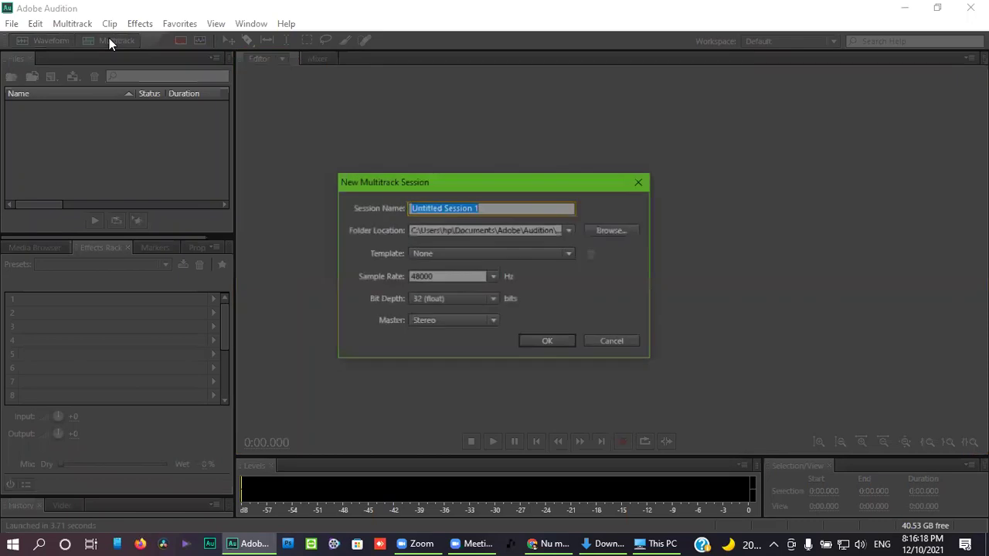
{"action": "left_click", "coordinate": [568, 340]}
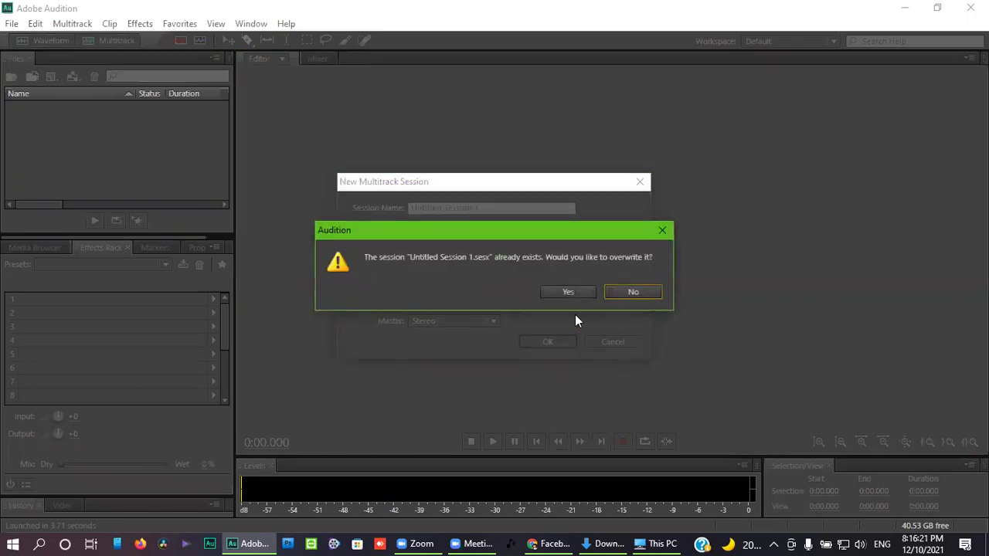
{"action": "left_click", "coordinate": [581, 290]}
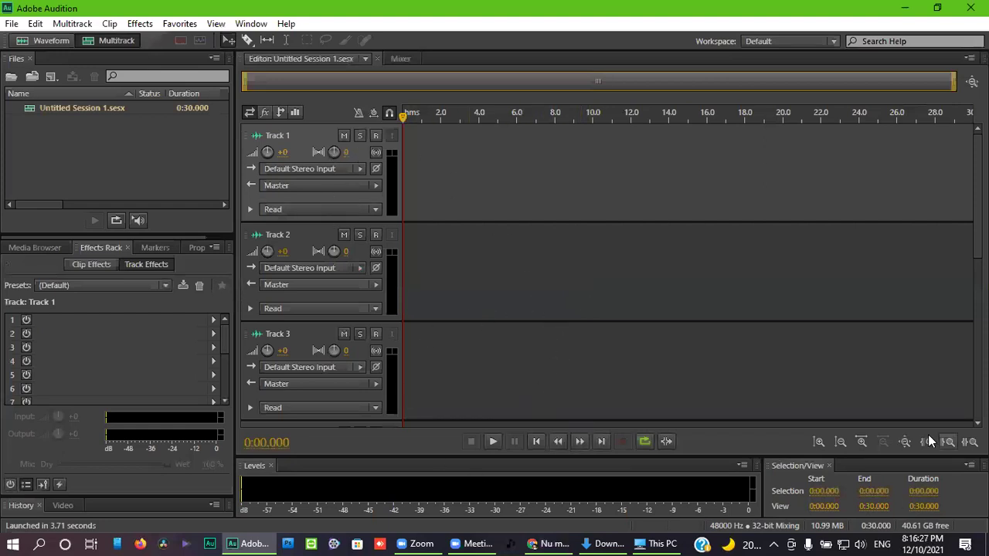
{"action": "left_click", "coordinate": [836, 437]}
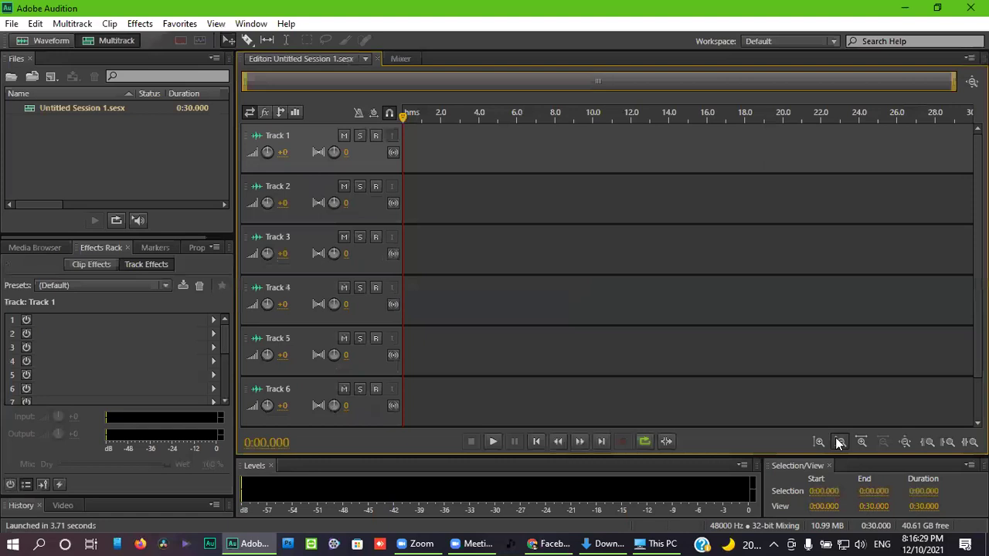
{"action": "left_click", "coordinate": [835, 437]}
{"action": "left_click", "coordinate": [818, 442]}
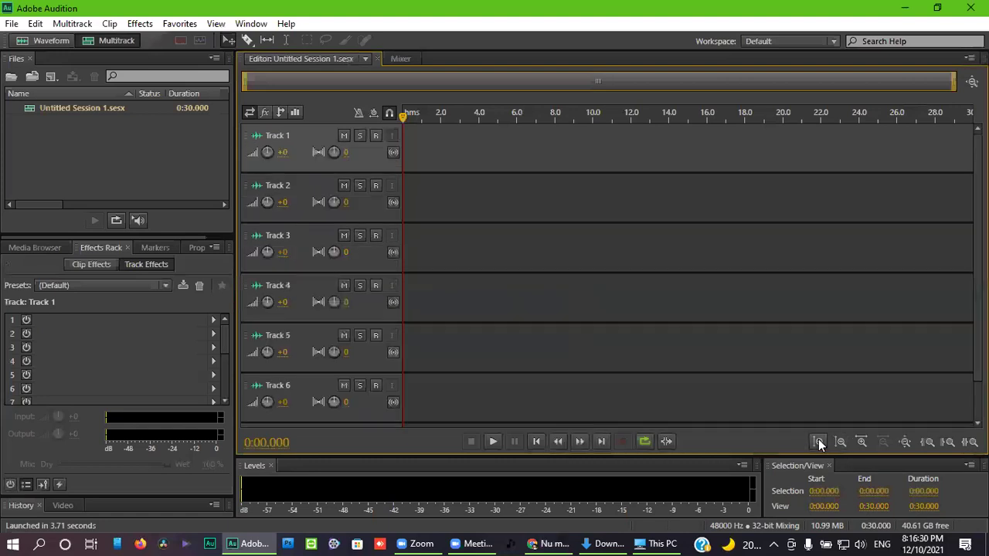
{"action": "left_click", "coordinate": [818, 442]}
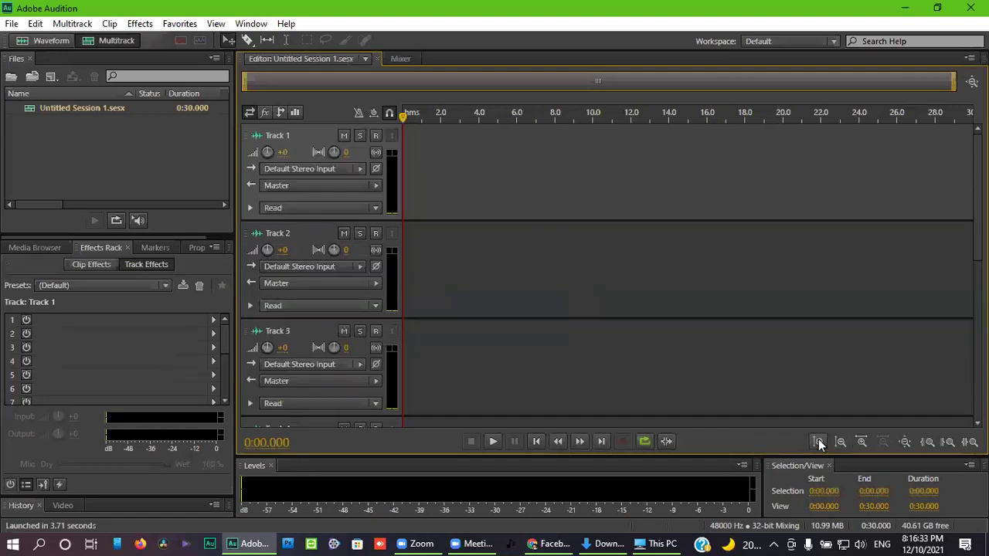
{"action": "left_click", "coordinate": [818, 442]}
Create a new mono audio file named Untitled 1 at 48000 Hz and 32-bit float in the waveform editor.
{"action": "left_click", "coordinate": [46, 40]}
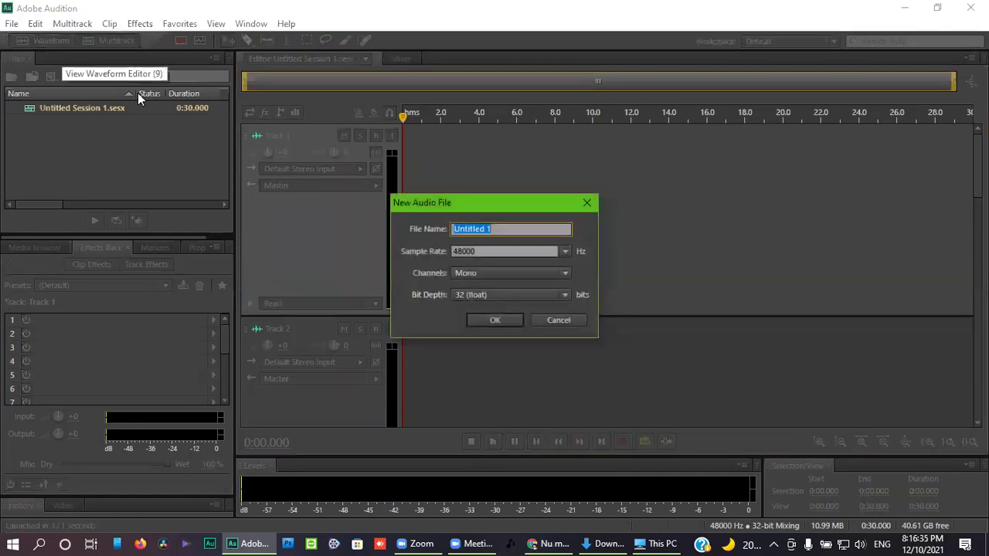
{"action": "left_click", "coordinate": [513, 320]}
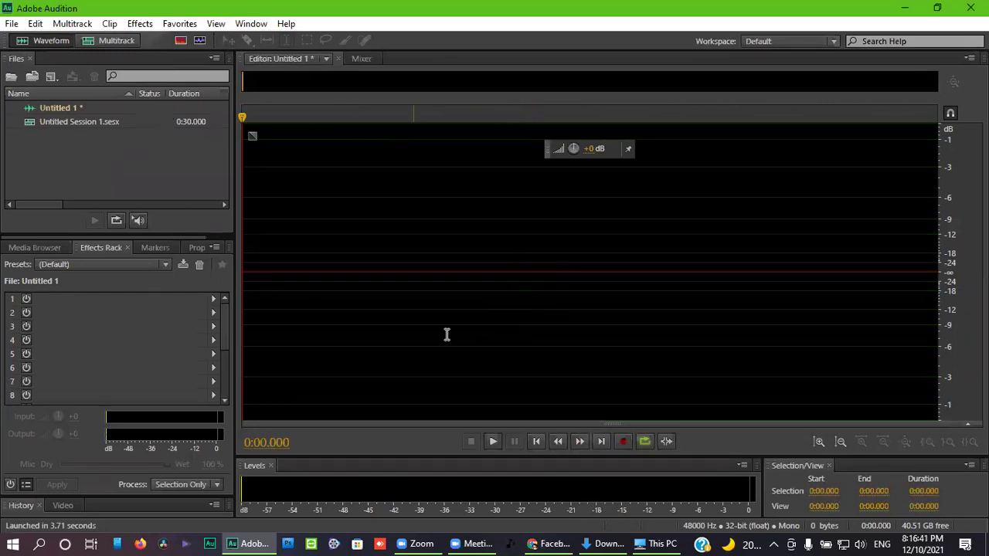
{"action": "left_click", "coordinate": [316, 227]}
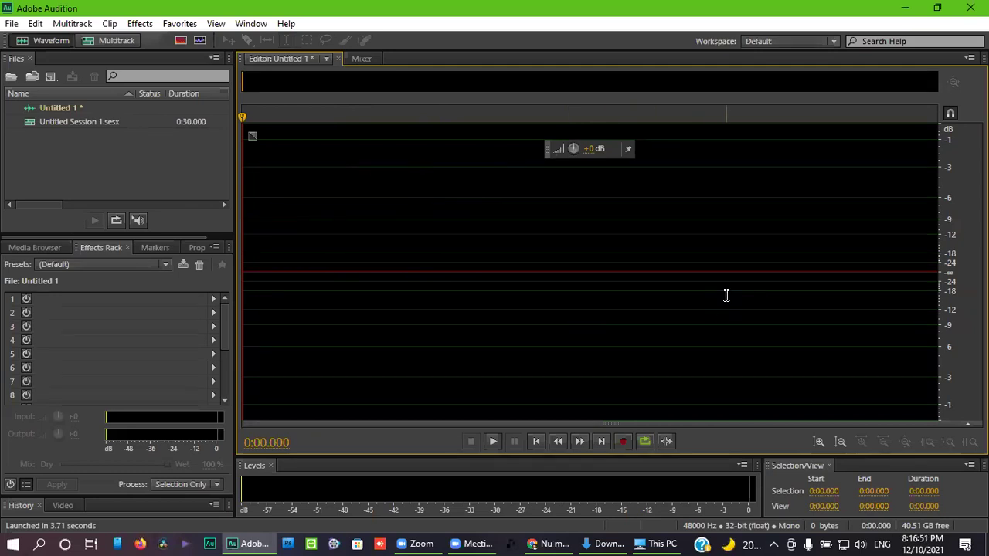
Open the Adobe Audition presentation from Desktop > ICT 2078 > ICT Basic and show its second slide in a maximized window.
{"action": "left_click", "coordinate": [611, 539]}
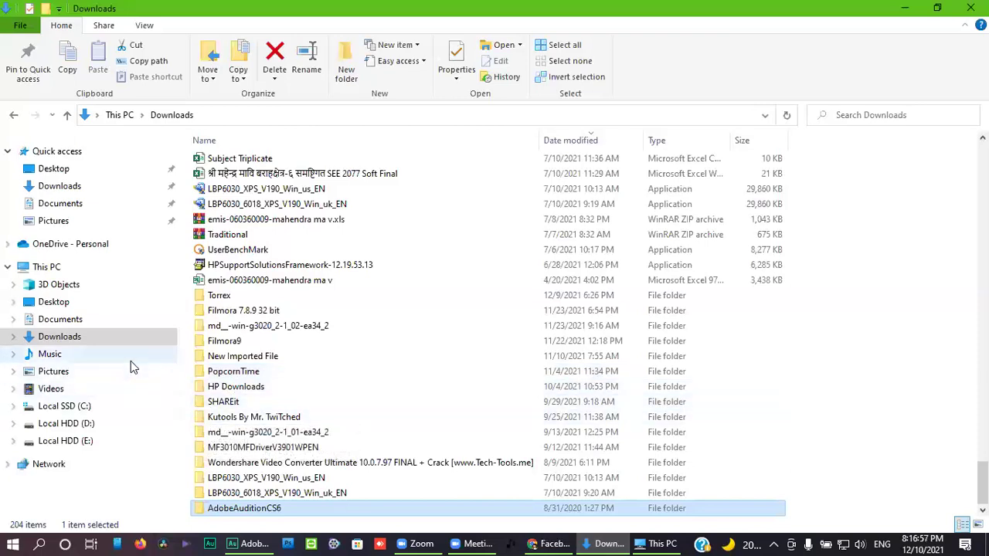
{"action": "left_click", "coordinate": [54, 301]}
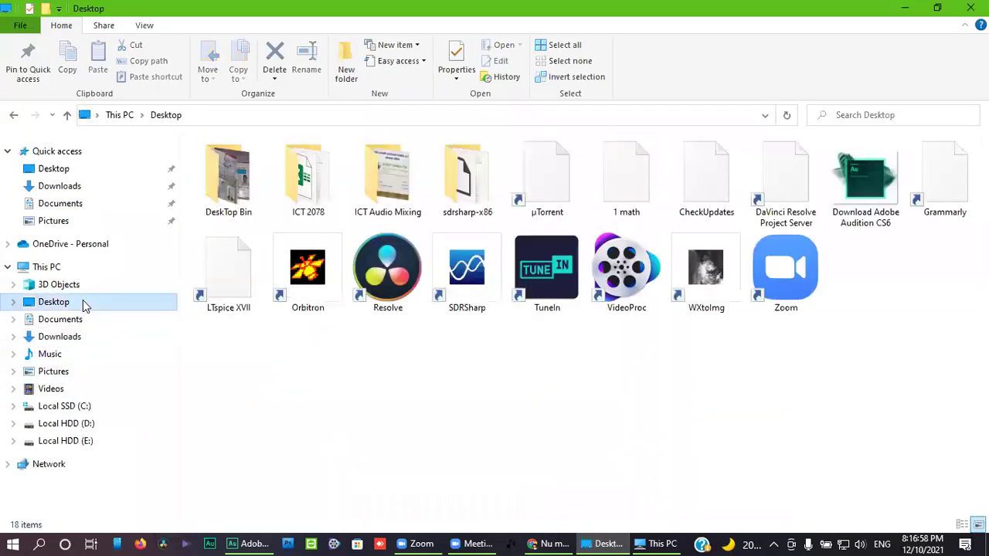
{"action": "double_click", "coordinate": [301, 203]}
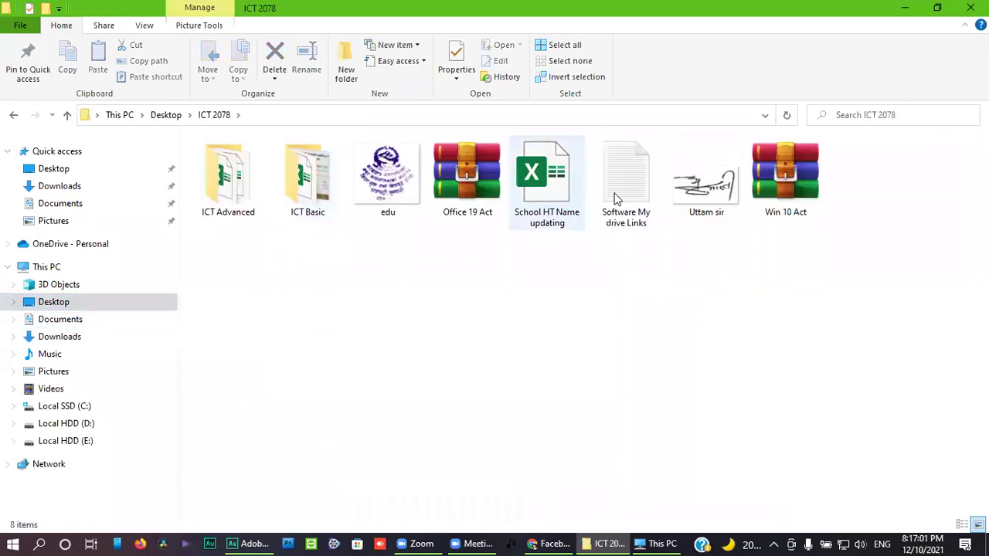
{"action": "double_click", "coordinate": [308, 202]}
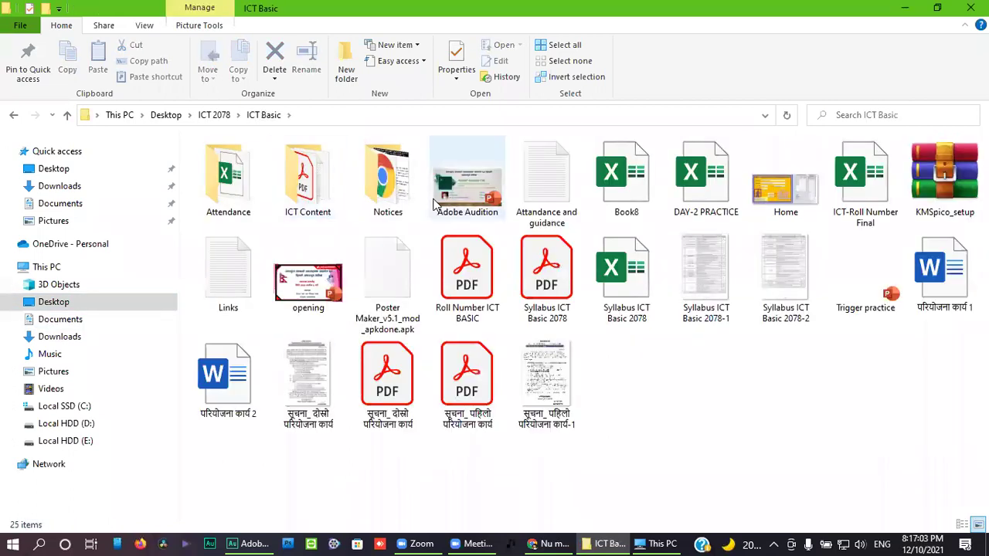
{"action": "double_click", "coordinate": [467, 198]}
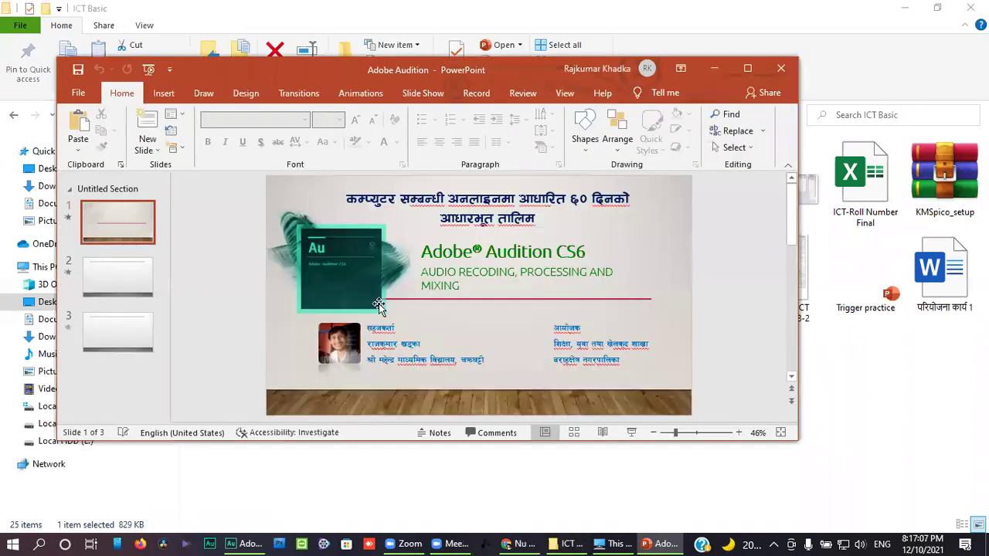
{"action": "scroll", "coordinate": [252, 290], "scroll_direction": "down", "scroll_amount": 1}
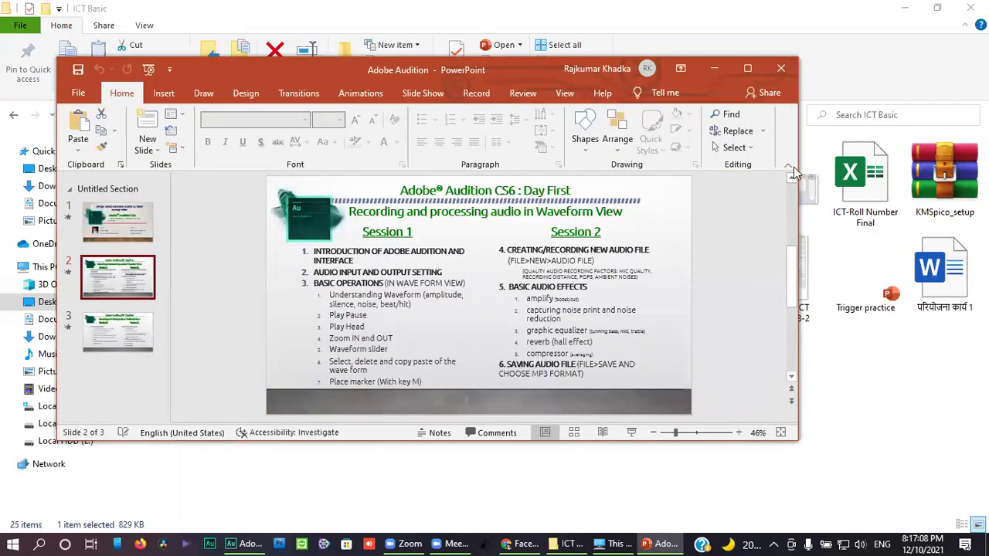
{"action": "left_click", "coordinate": [747, 68]}
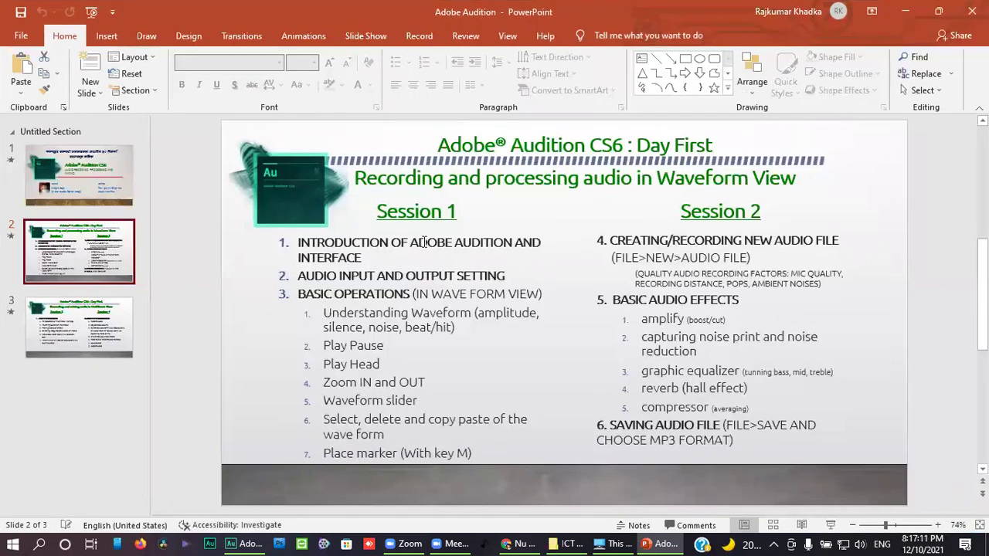
Go through the Session 1 and Session 2 outlines on the slide, highlighting the words about Adobe Audition and its interface.
{"action": "left_click", "coordinate": [416, 242]}
{"action": "left_click_drag", "start_coordinate": [410, 242], "coordinate": [513, 243]}
{"action": "left_click", "coordinate": [507, 242]}
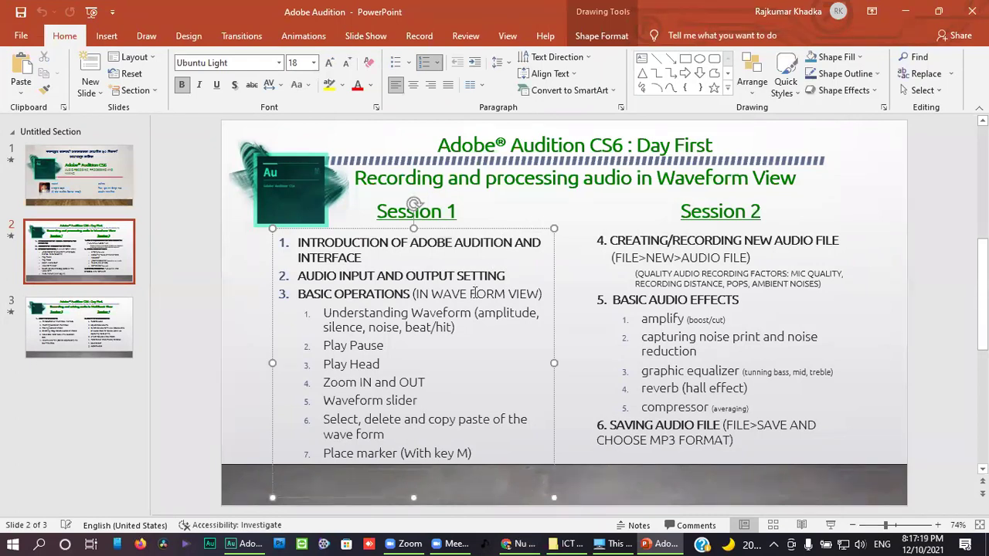
{"action": "key", "text": "shift+Down"}
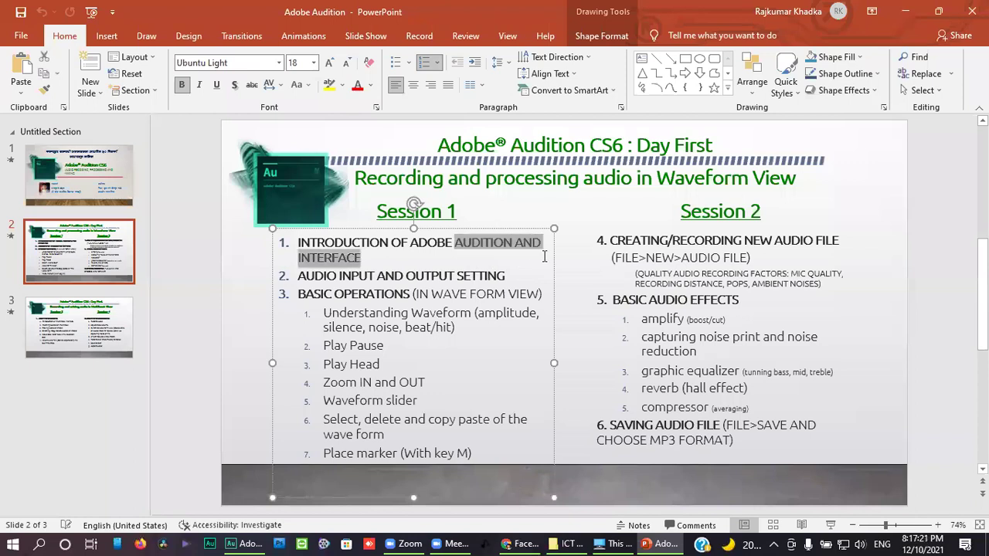
{"action": "left_click", "coordinate": [454, 235]}
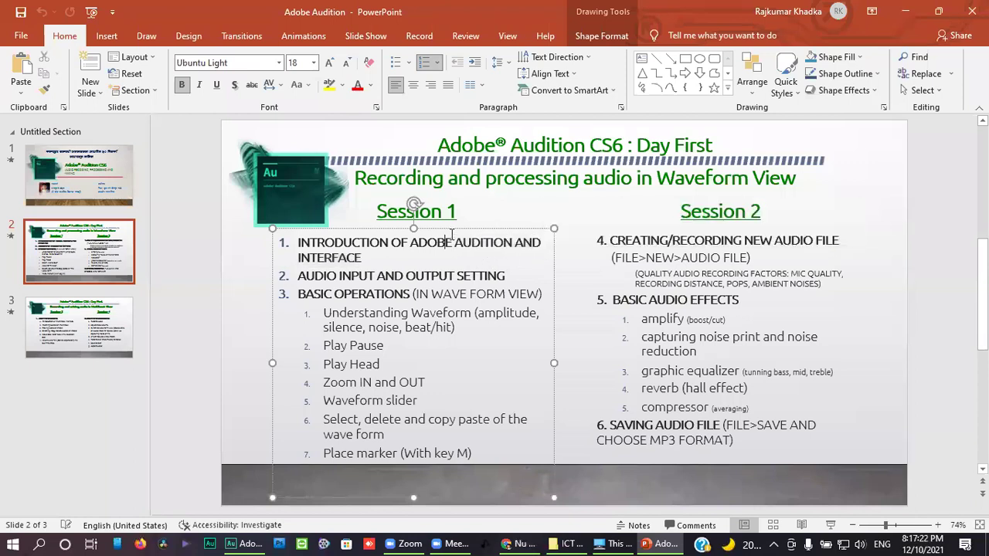
{"action": "left_click_drag", "start_coordinate": [410, 242], "coordinate": [361, 258]}
{"action": "left_click", "coordinate": [411, 243]}
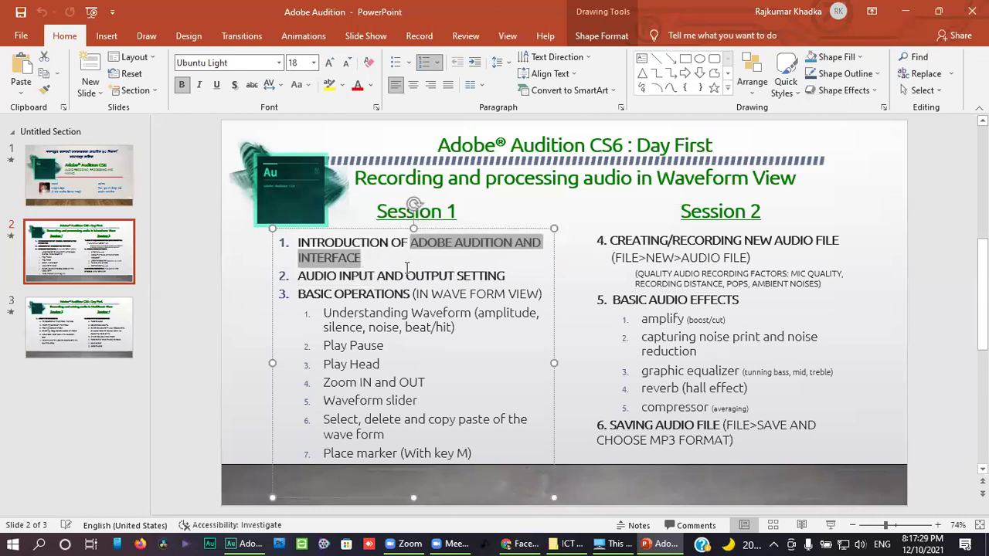
{"action": "left_click", "coordinate": [426, 288]}
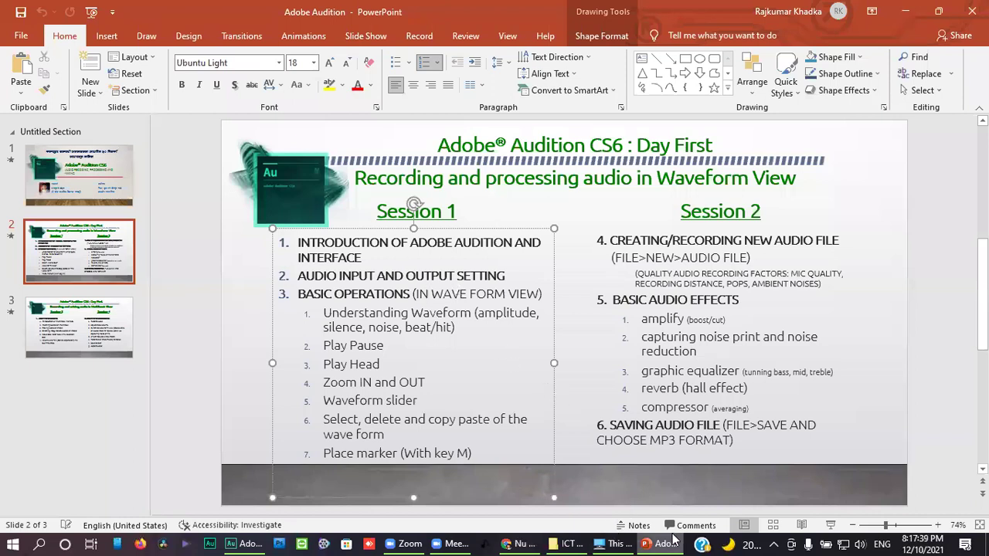
{"action": "mouse_move", "coordinate": [670, 539]}
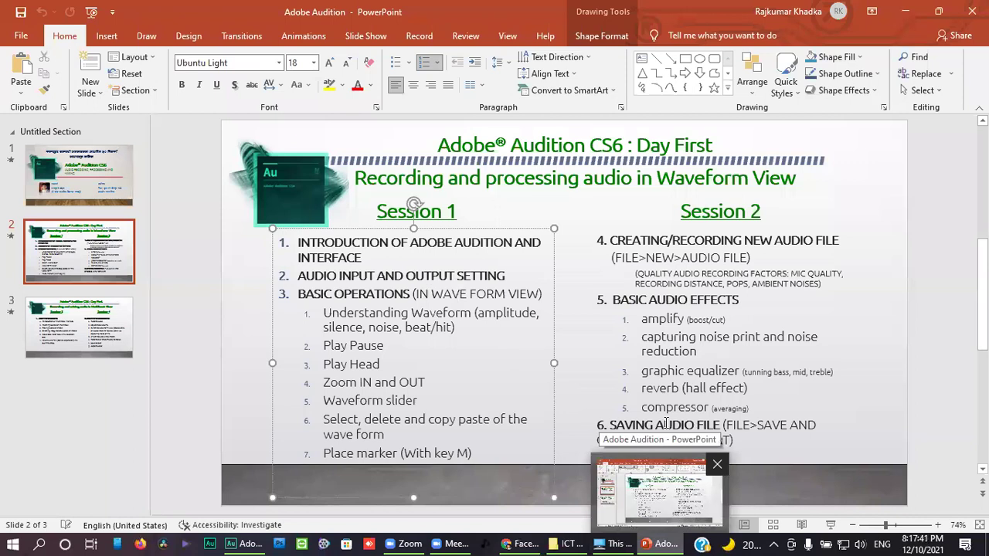
{"action": "left_click", "coordinate": [687, 300]}
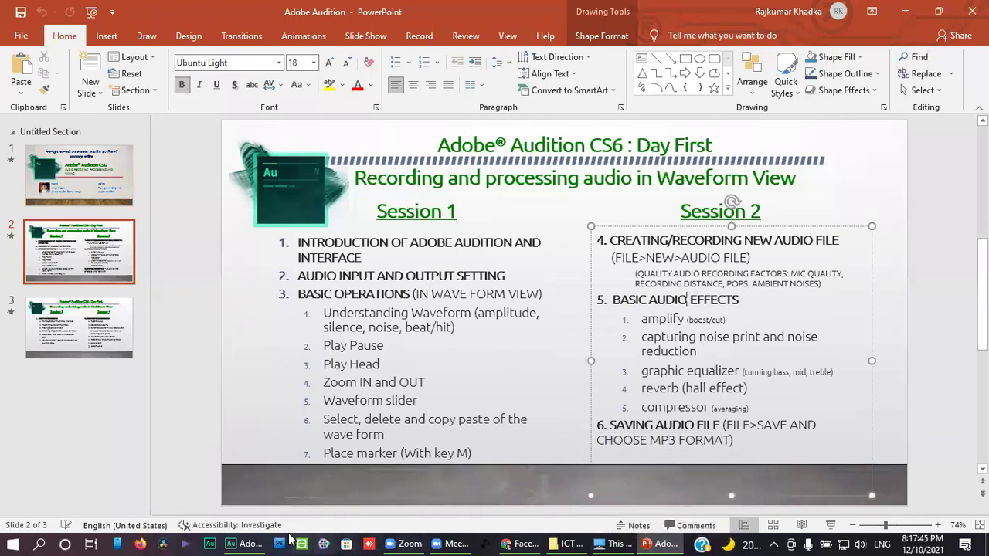
Check the waveform editor in Adobe Audition, return to the presentation and highlight the first Session 1 topic.
{"action": "left_click", "coordinate": [253, 539]}
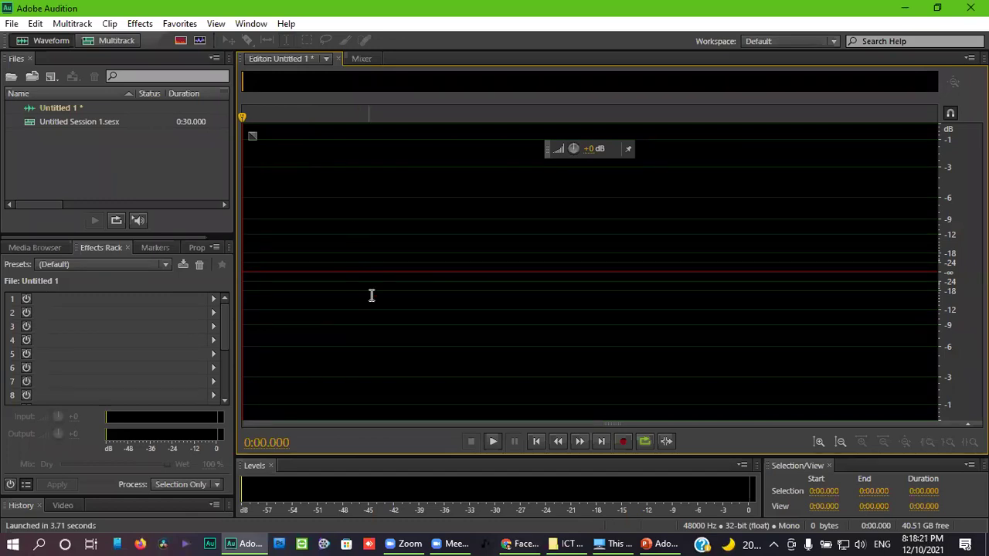
{"action": "left_click", "coordinate": [656, 544]}
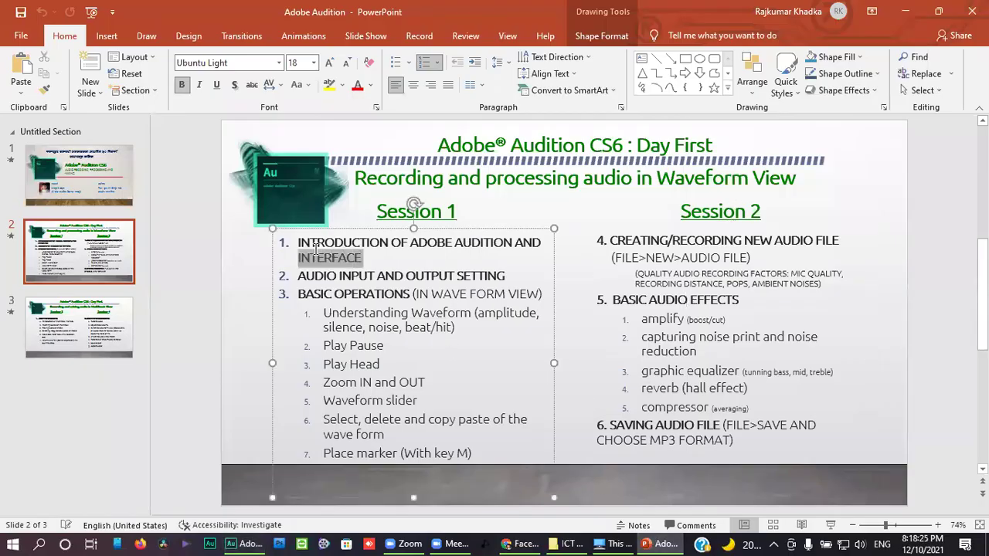
{"action": "triple_click", "coordinate": [359, 258]}
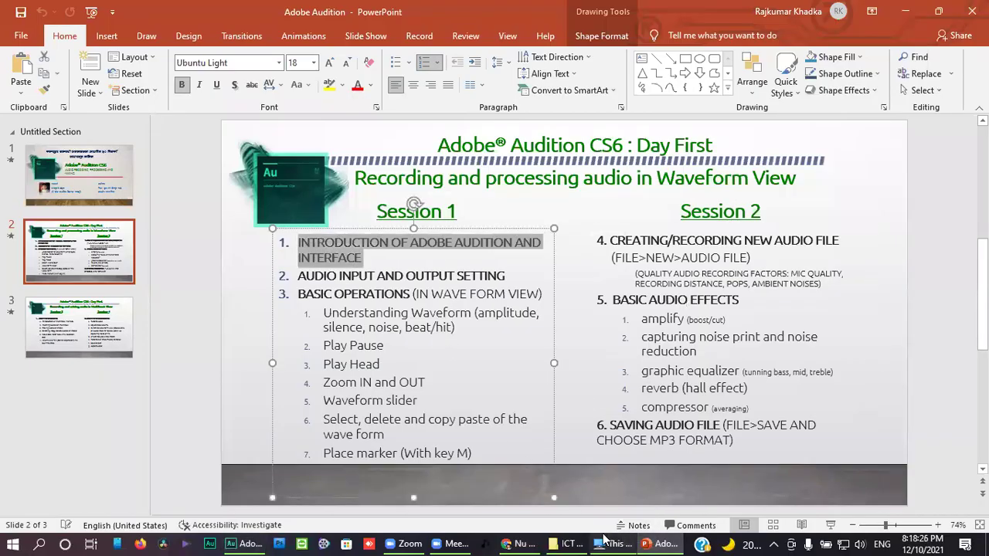
Switch to Adobe Audition and make the Effects Rack panel active.
{"action": "left_click", "coordinate": [245, 544]}
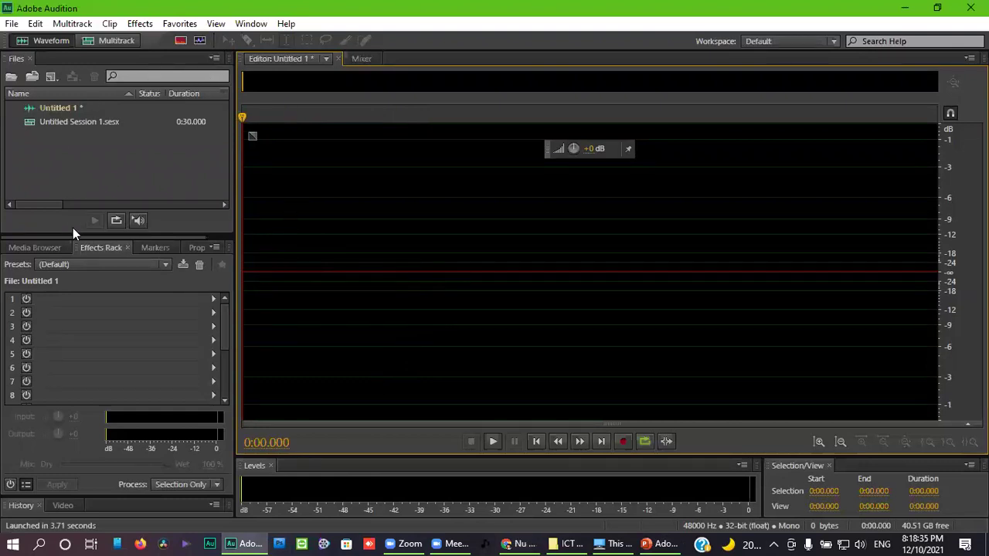
{"action": "left_click", "coordinate": [91, 251]}
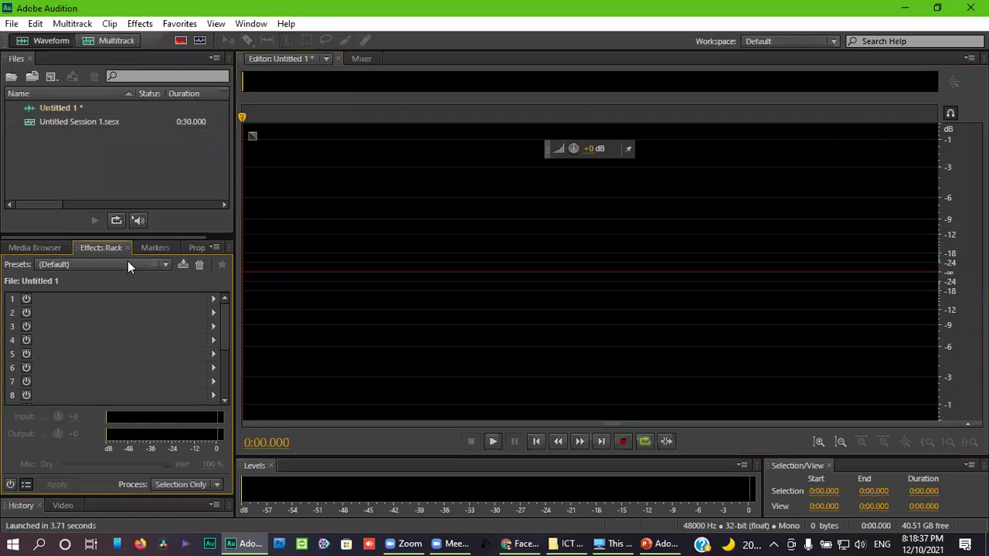
Close the Effects Rack, Markers, Properties and Media Browser panels.
{"action": "left_click", "coordinate": [127, 247]}
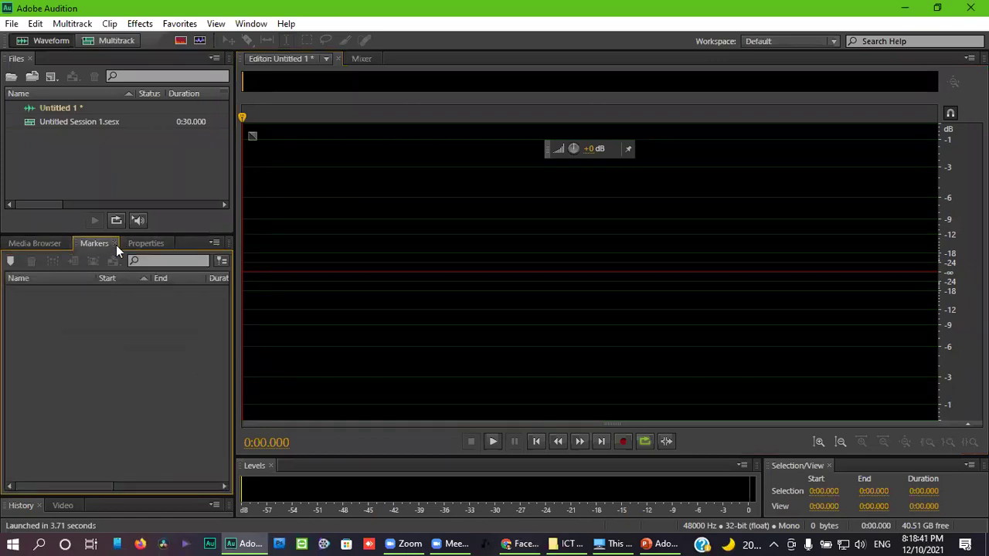
{"action": "left_click", "coordinate": [114, 244]}
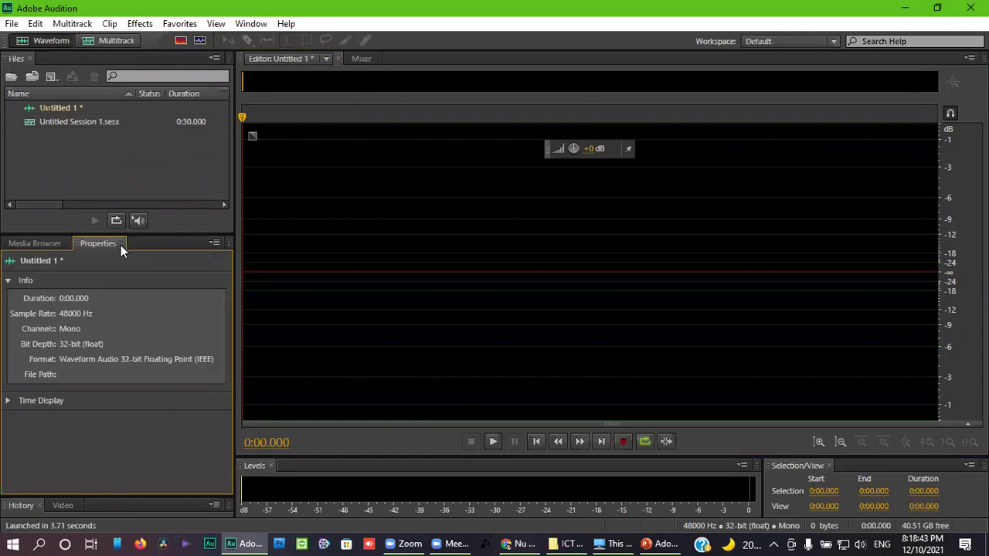
{"action": "left_click", "coordinate": [120, 244]}
{"action": "left_click", "coordinate": [66, 243]}
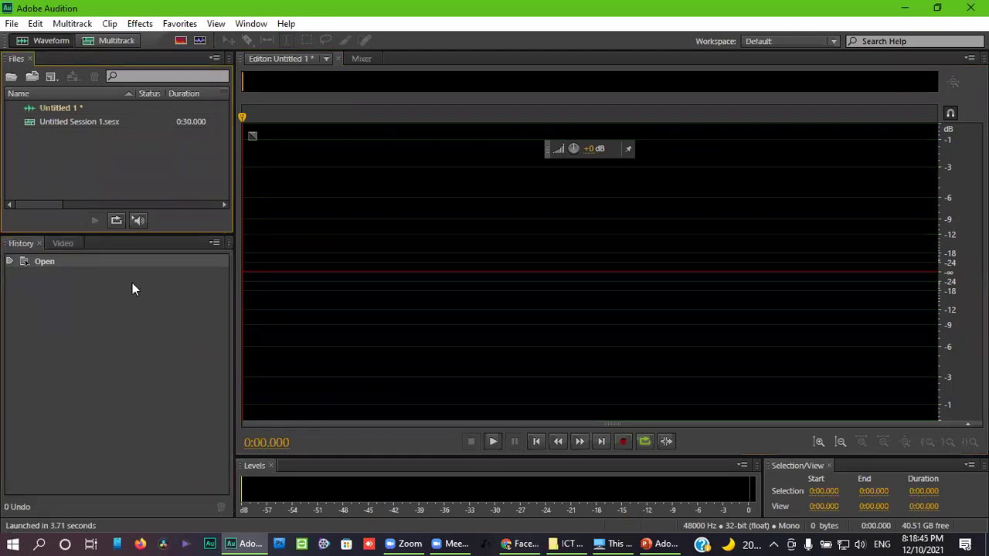
Close the waveform Editor, Mixer, Levels and Selection/View panels.
{"action": "left_click", "coordinate": [241, 304]}
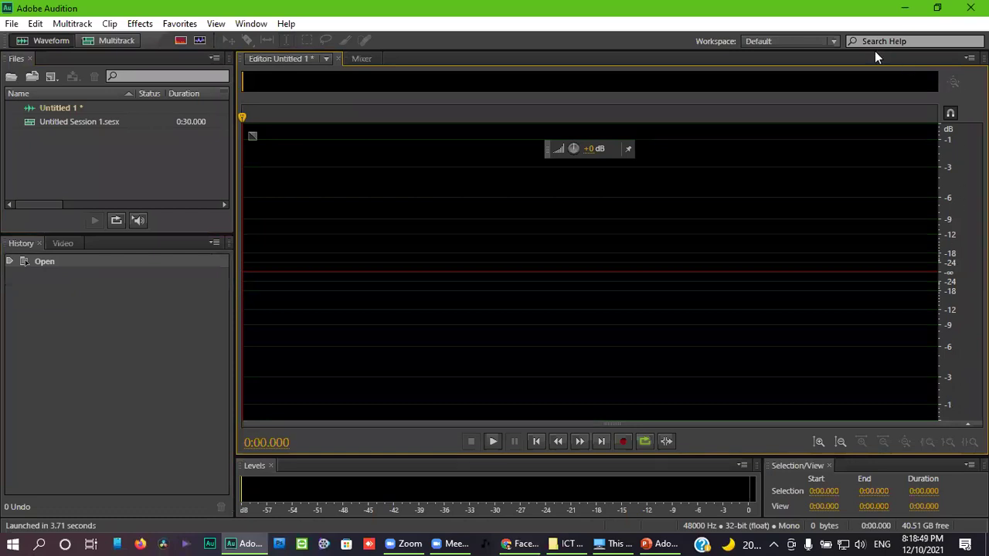
{"action": "key", "text": "ctrl+w"}
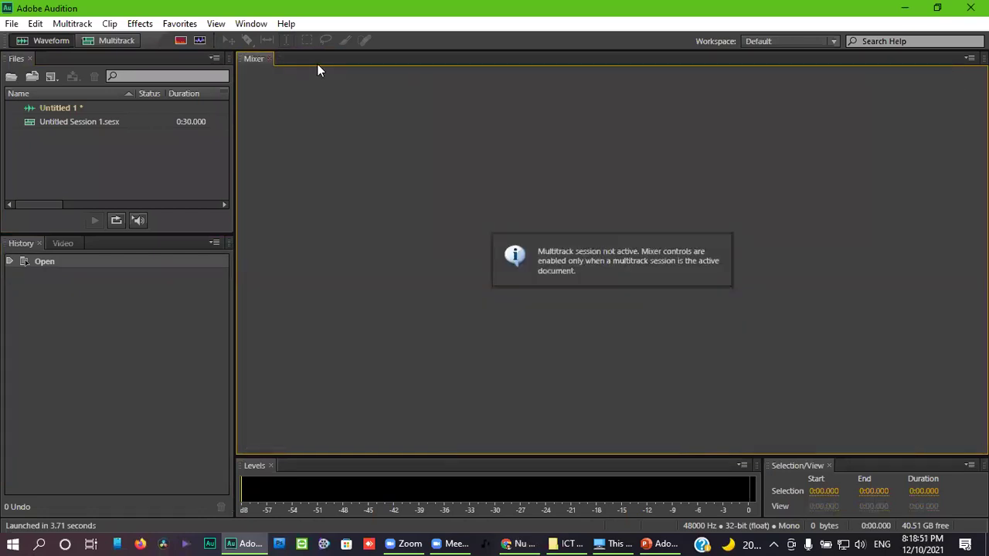
{"action": "key", "text": "ctrl+w"}
{"action": "left_click", "coordinate": [271, 60]}
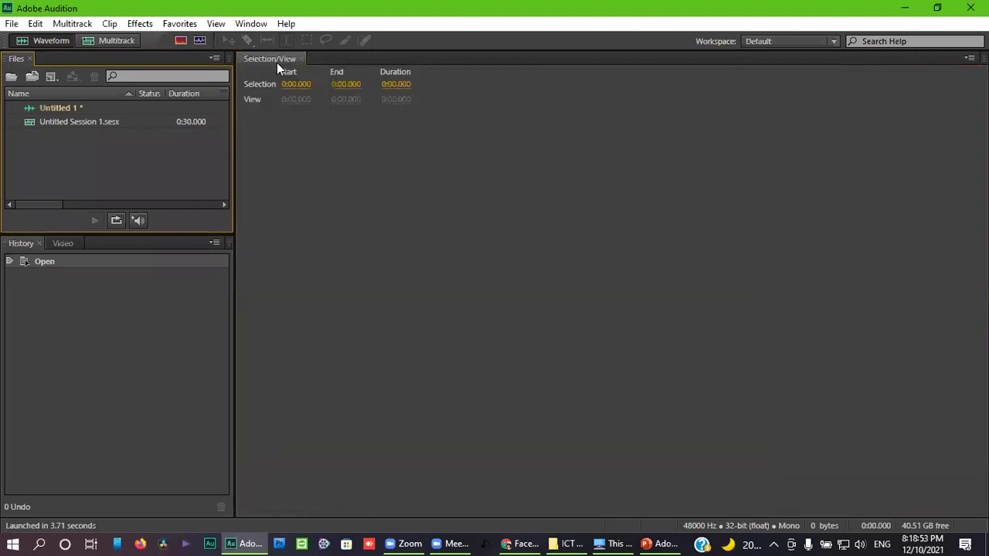
{"action": "left_click", "coordinate": [299, 62]}
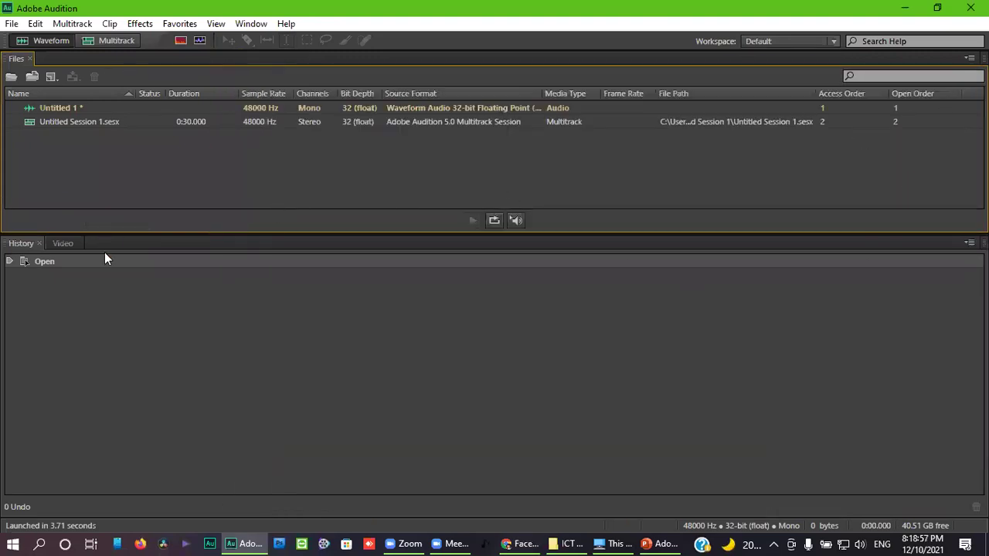
Close the remaining History, Video and Files panels to empty the workspace.
{"action": "left_click", "coordinate": [40, 243]}
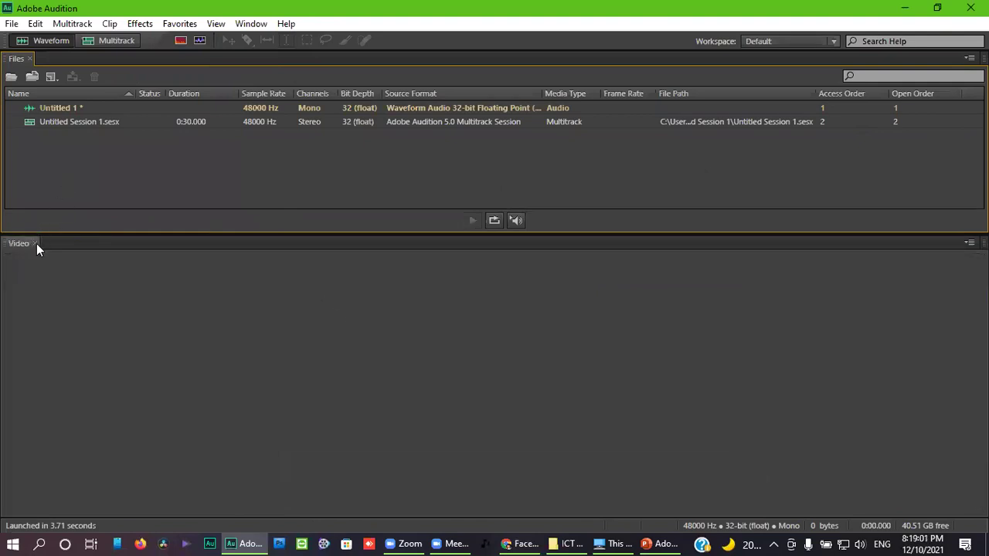
{"action": "left_click", "coordinate": [34, 243]}
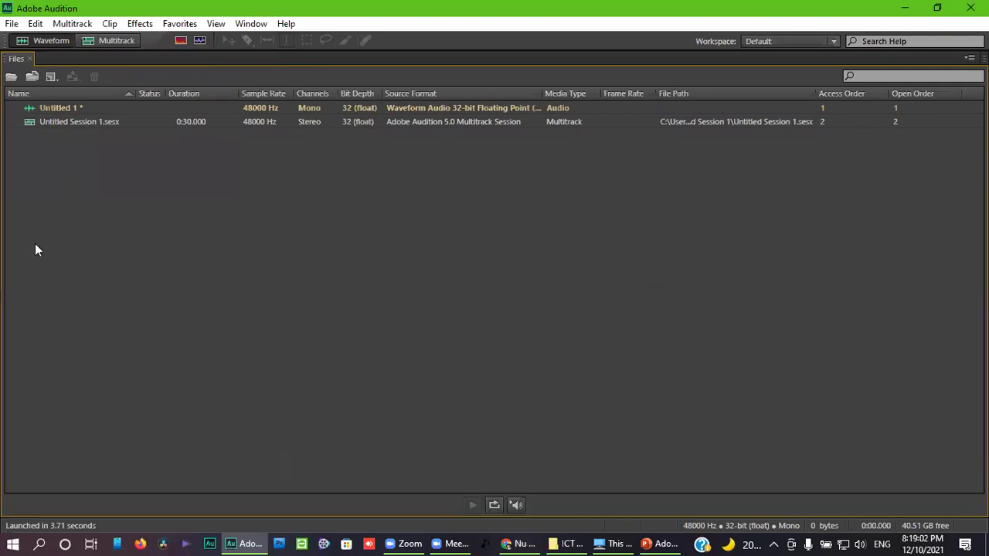
{"action": "left_click", "coordinate": [31, 58]}
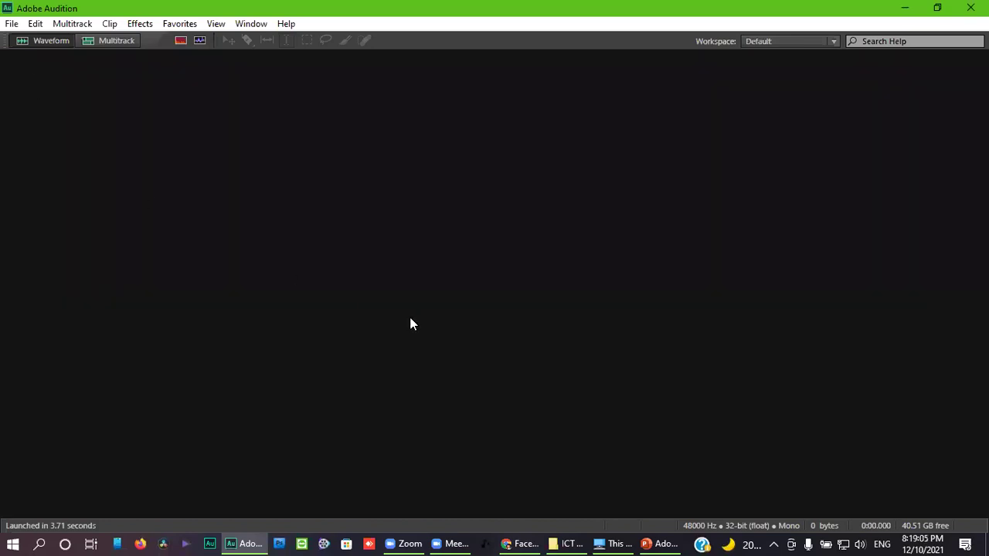
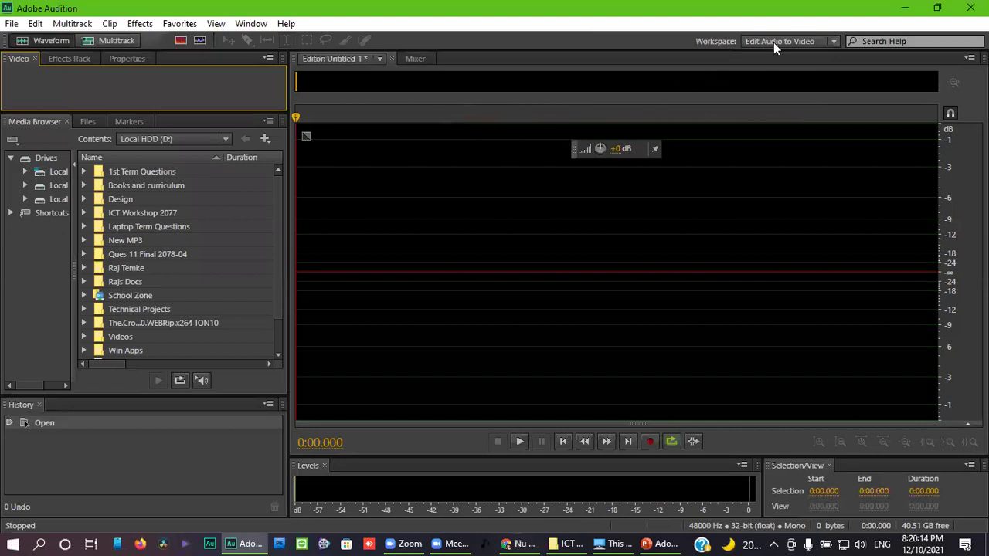
Switch the workspace from Edit Audio to Video to Default and reset Default to its original layout.
{"action": "left_click", "coordinate": [802, 42]}
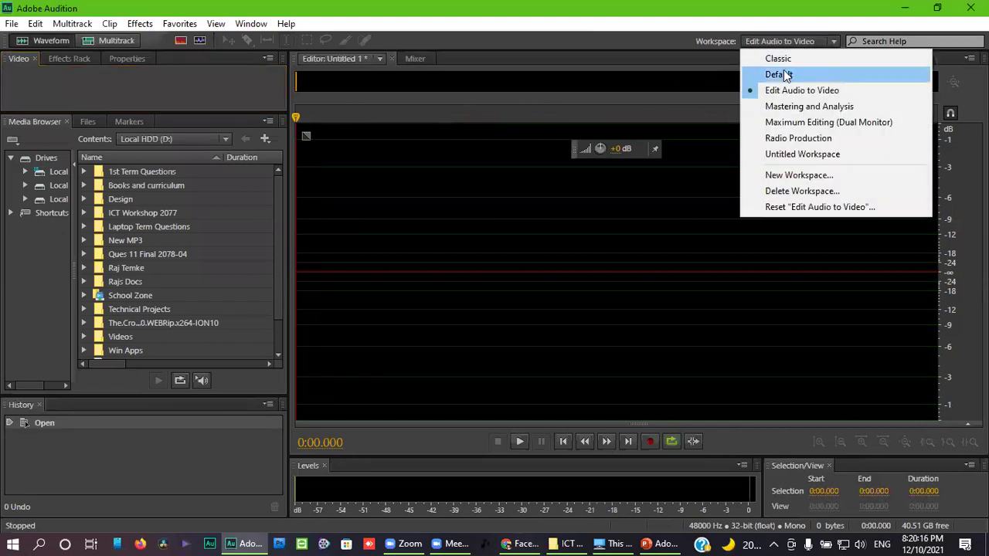
{"action": "left_click", "coordinate": [782, 71]}
{"action": "left_click", "coordinate": [790, 41]}
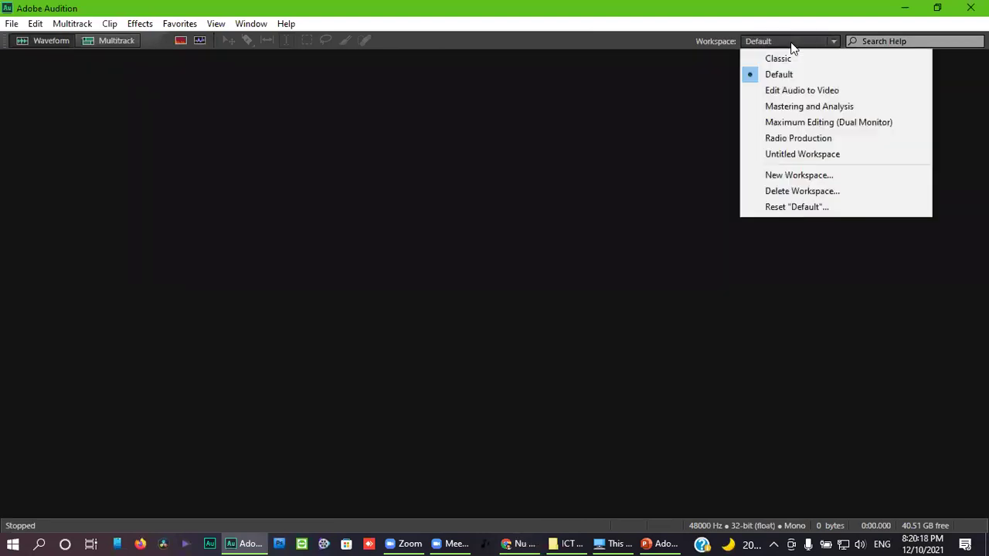
{"action": "left_click", "coordinate": [824, 208]}
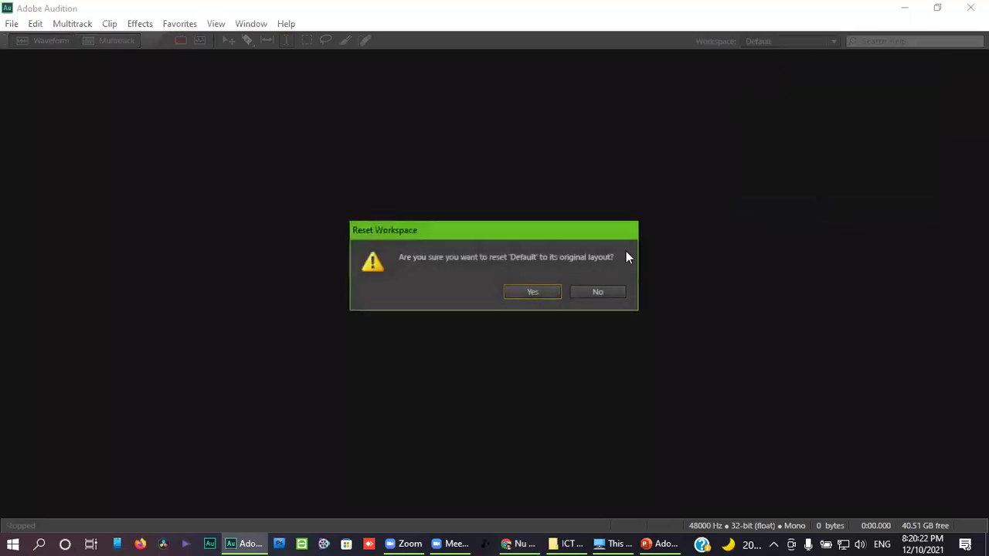
{"action": "left_click_drag", "start_coordinate": [456, 233], "coordinate": [490, 137]}
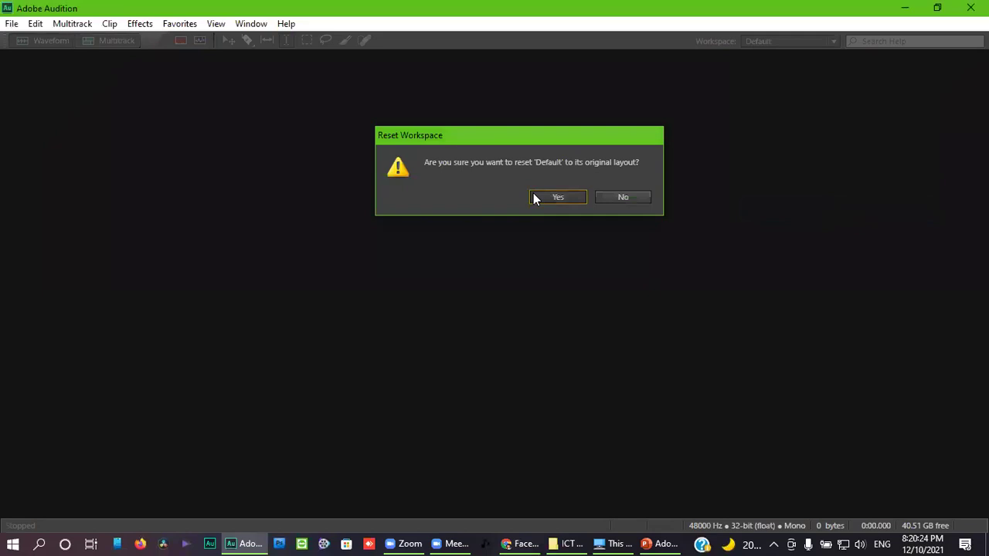
{"action": "left_click", "coordinate": [533, 194]}
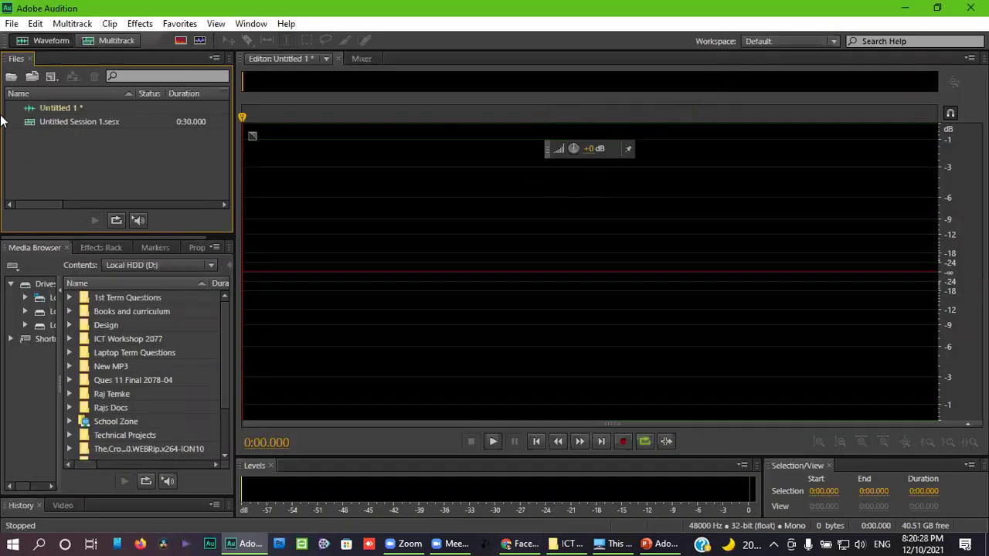
Close the Files, Media Browser, Effects Rack, Markers, Properties, History and Video panels in the Default workspace.
{"action": "left_click", "coordinate": [29, 57]}
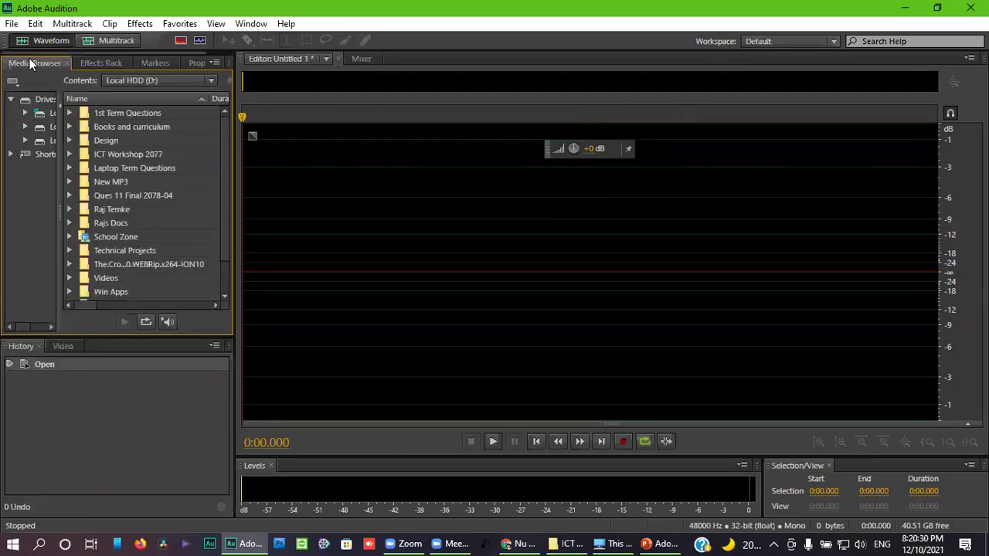
{"action": "left_click", "coordinate": [65, 62]}
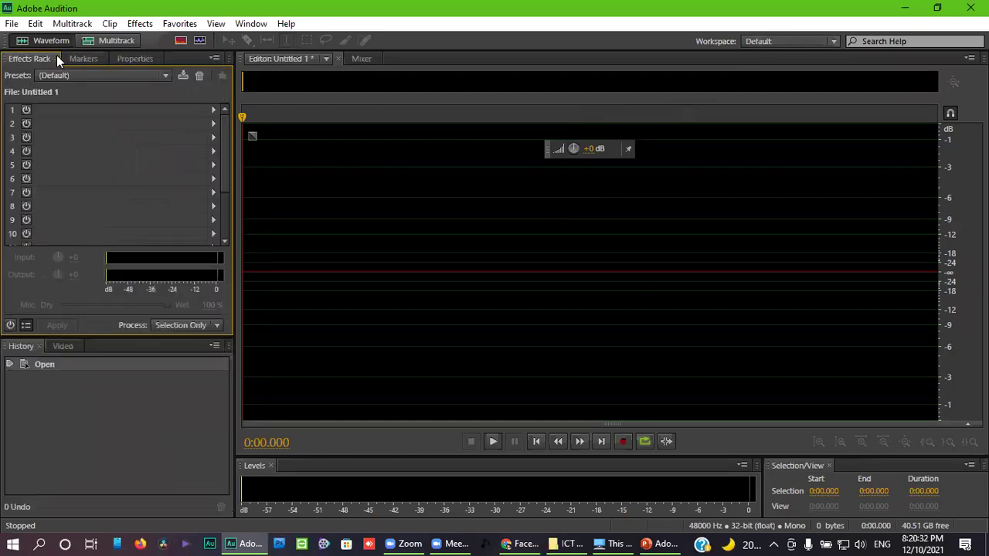
{"action": "left_click", "coordinate": [57, 56]}
{"action": "left_click", "coordinate": [44, 57]}
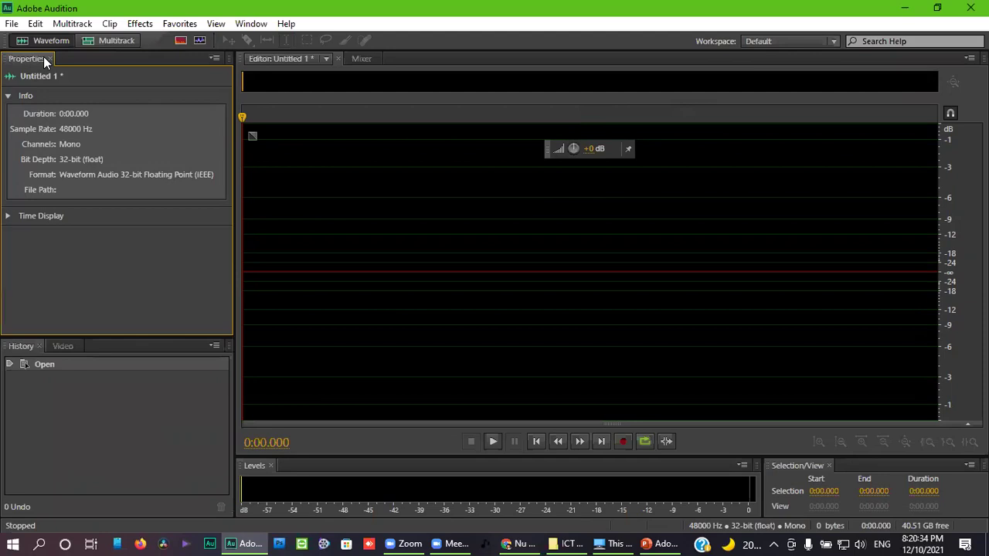
{"action": "left_click", "coordinate": [50, 60]}
{"action": "left_click", "coordinate": [40, 58]}
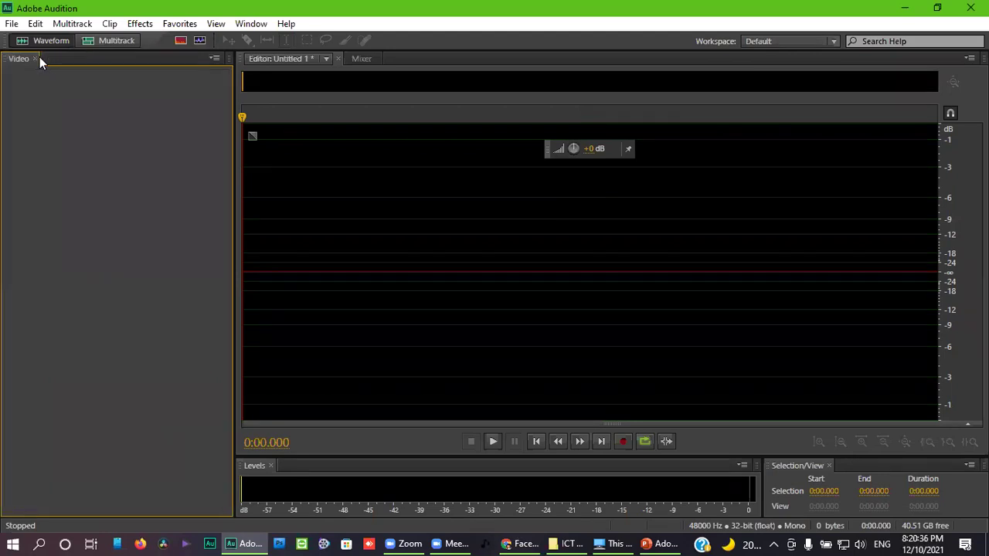
{"action": "left_click", "coordinate": [35, 57]}
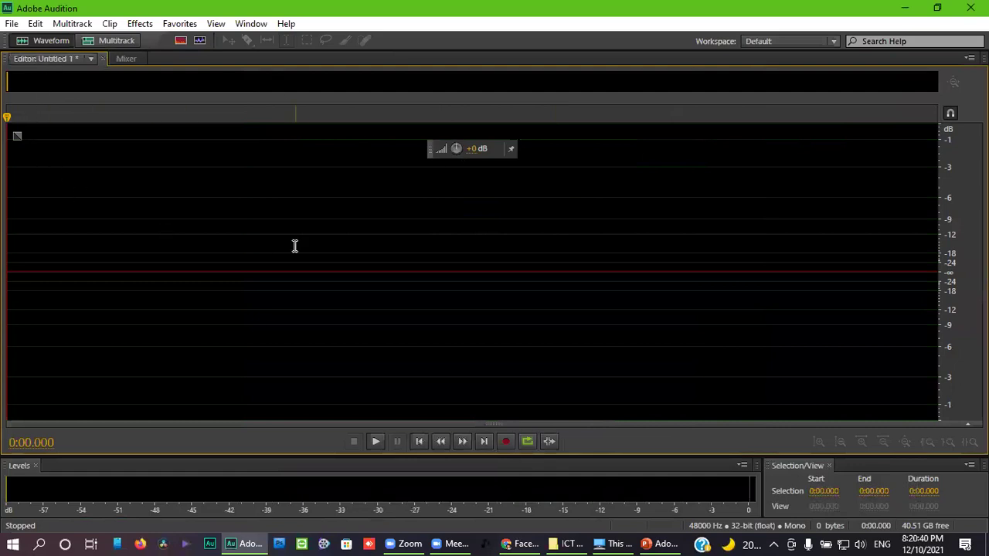
Restore the closed panels by resetting the Default workspace to its original layout, and repeat the reset once.
{"action": "left_click", "coordinate": [773, 42]}
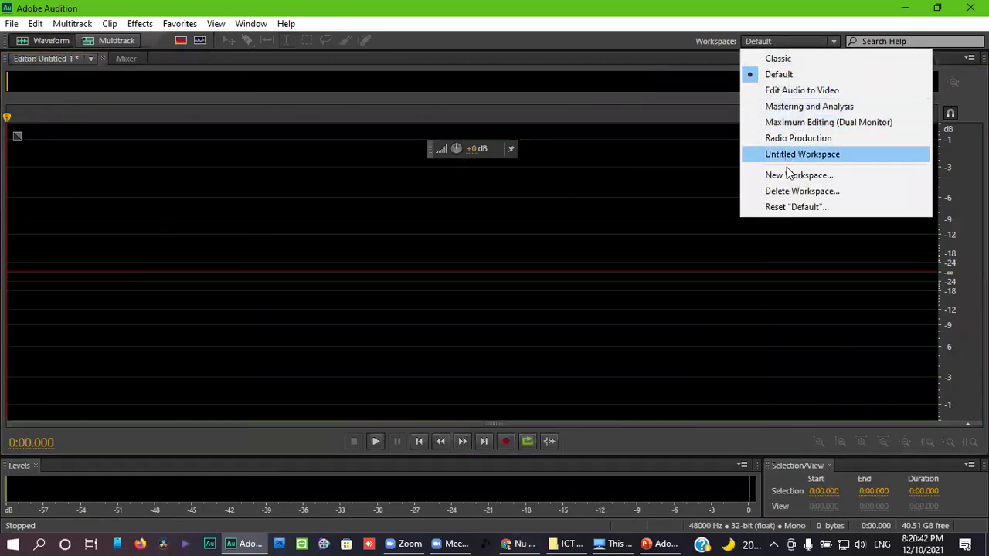
{"action": "left_click", "coordinate": [791, 207]}
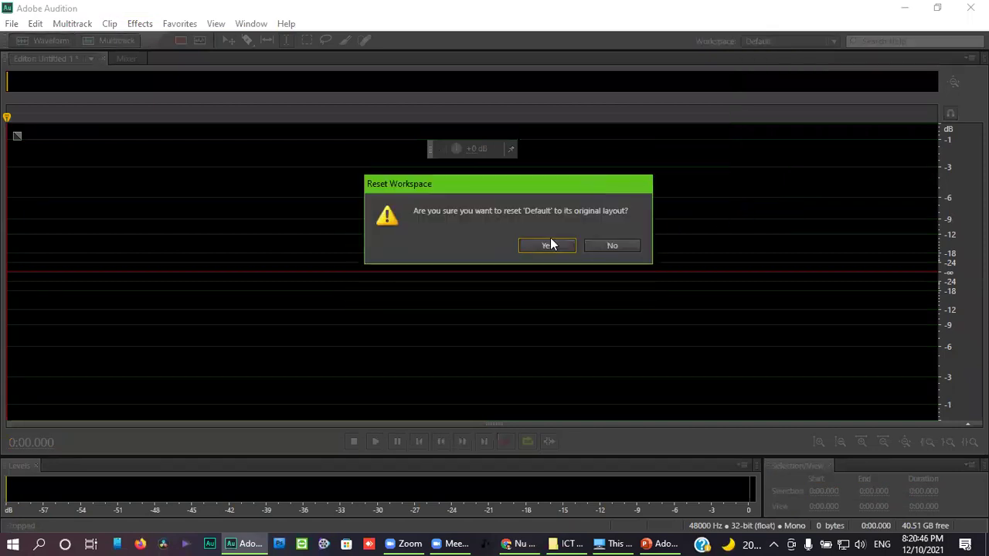
{"action": "left_click", "coordinate": [547, 245]}
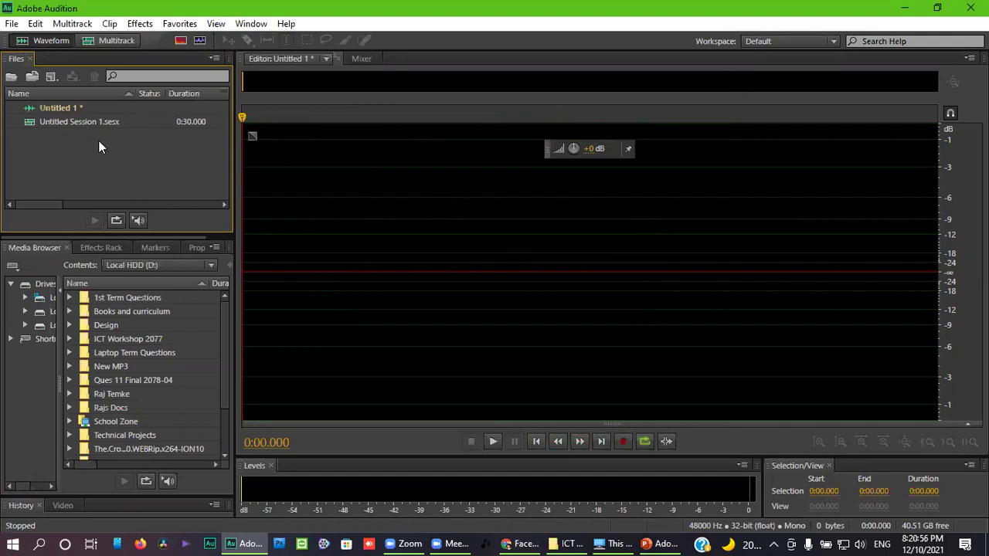
{"action": "left_click", "coordinate": [800, 41]}
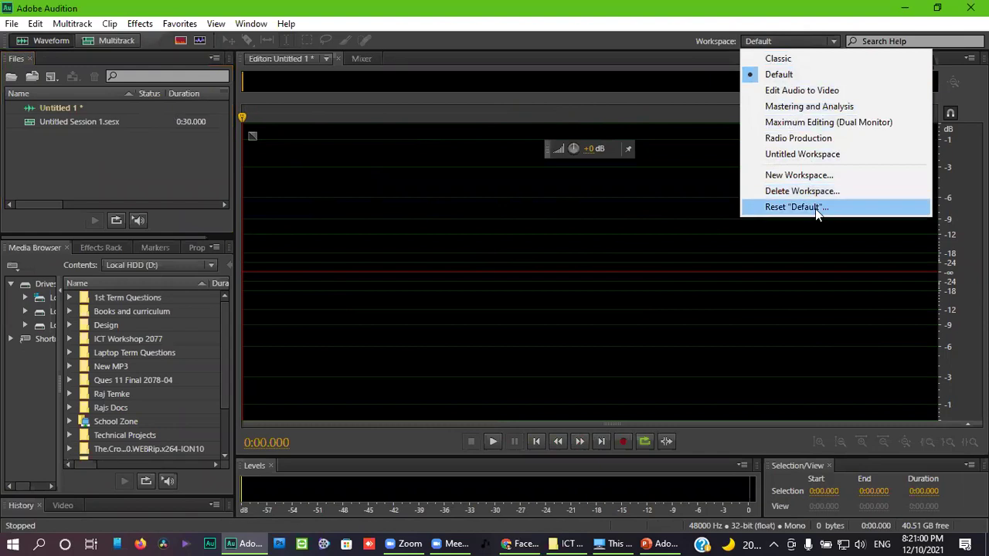
{"action": "left_click", "coordinate": [815, 209]}
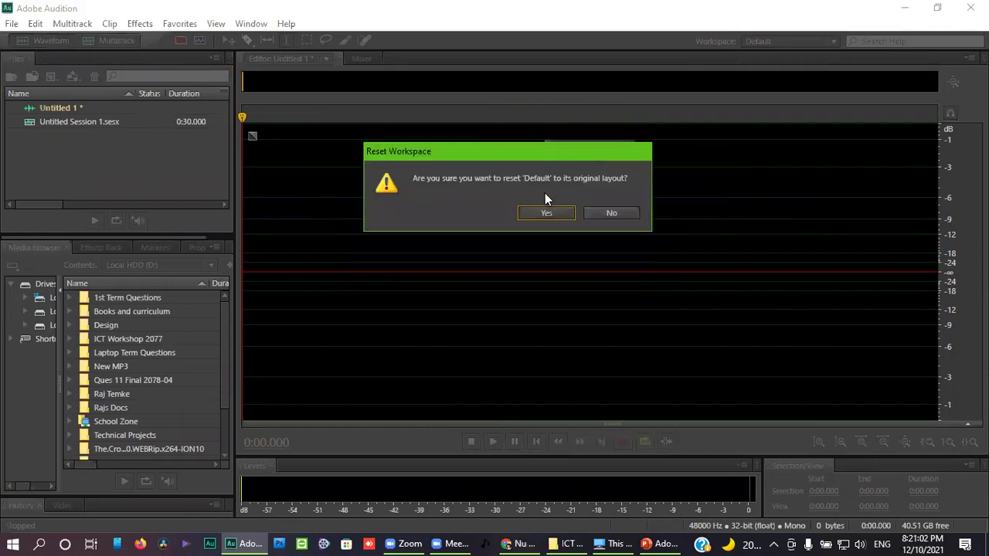
{"action": "left_click", "coordinate": [539, 212]}
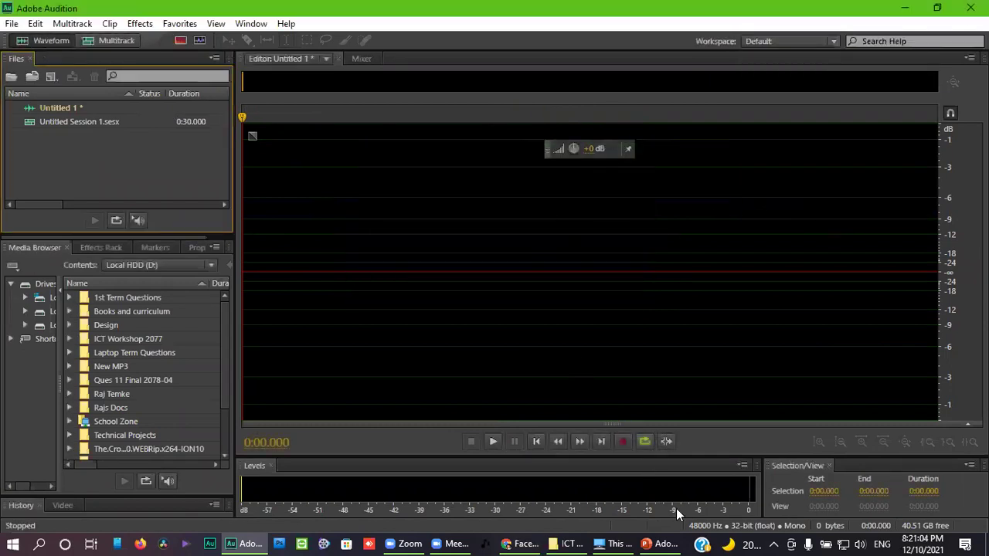
Switch to the PowerPoint presentation and highlight the second Session 1 topic, "Audio input and output setting".
{"action": "left_click", "coordinate": [657, 544]}
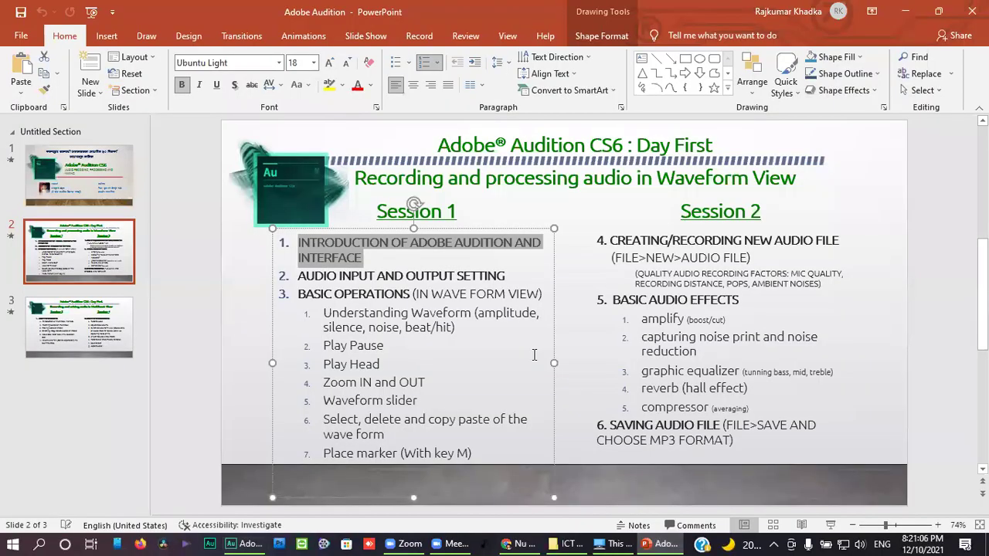
{"action": "left_click", "coordinate": [588, 215]}
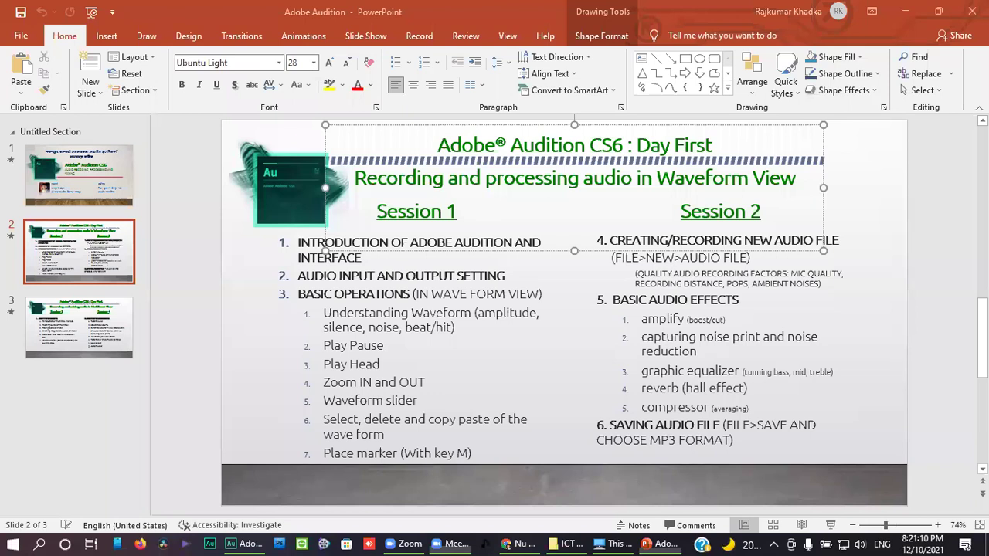
{"action": "left_click", "coordinate": [358, 296]}
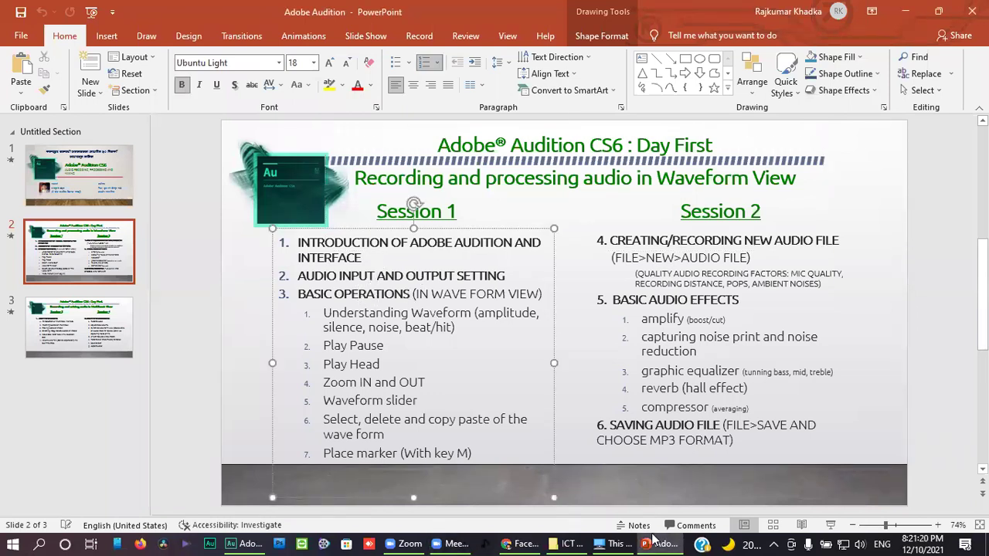
{"action": "mouse_move", "coordinate": [525, 539]}
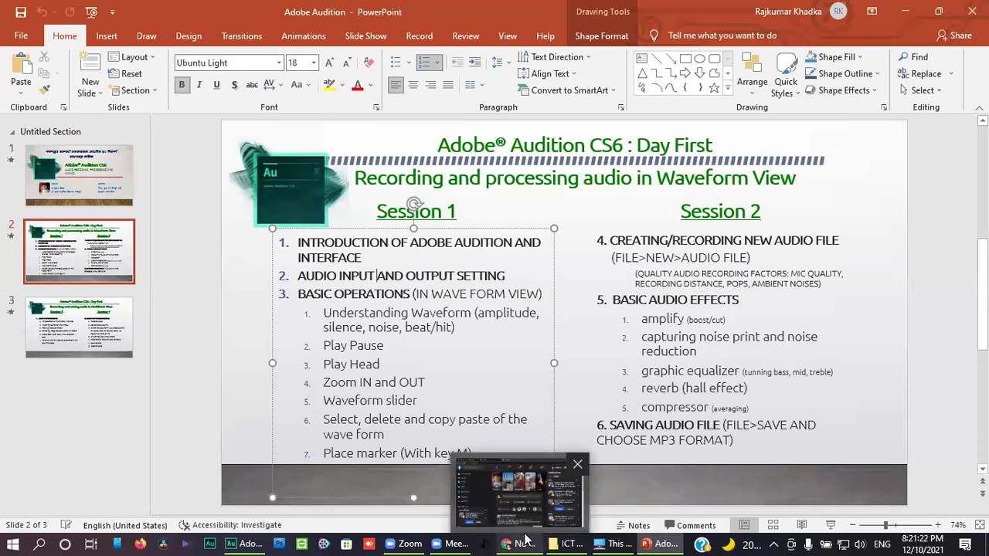
{"action": "left_click", "coordinate": [444, 297]}
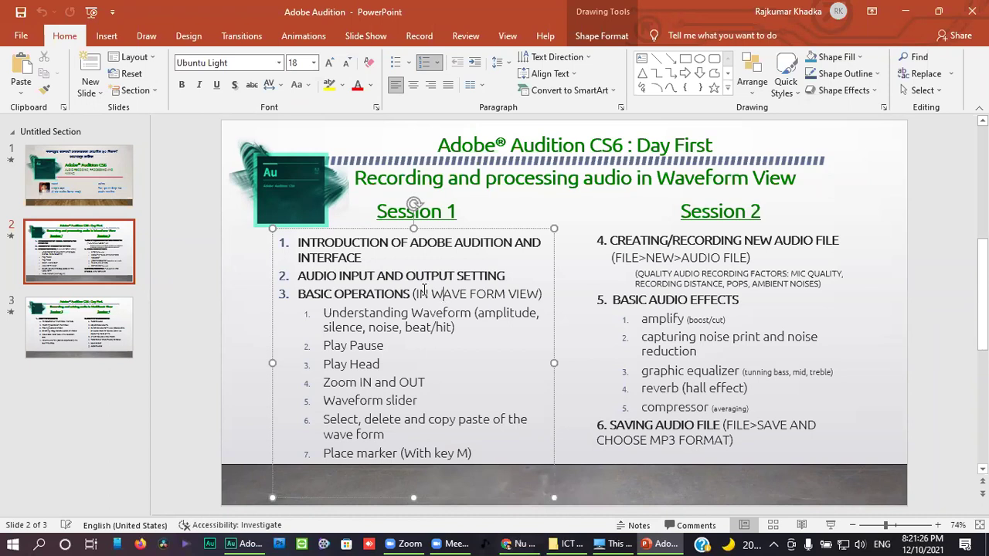
{"action": "left_click_drag", "start_coordinate": [299, 276], "coordinate": [474, 274]}
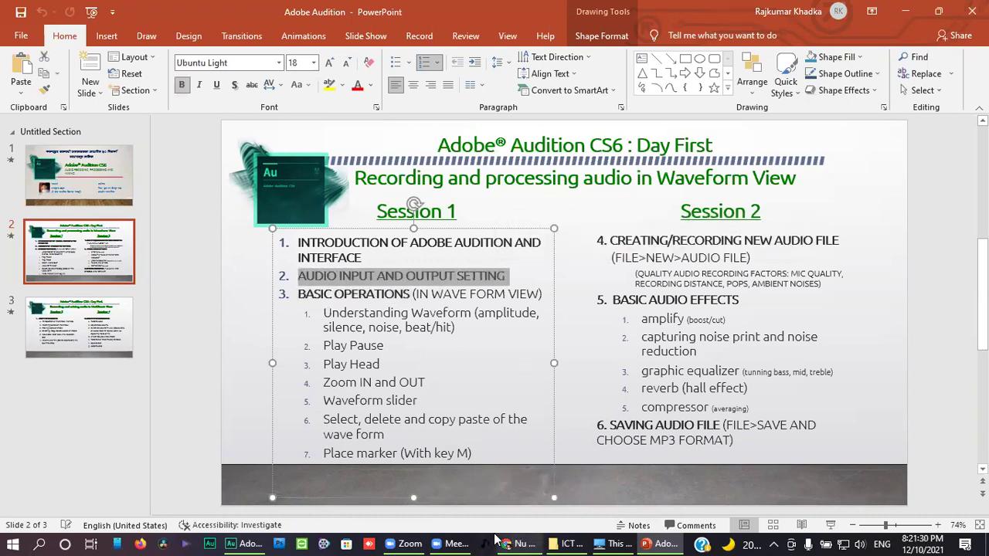
Switch back to Adobe Audition and start recording audio into the Untitled 1 waveform file.
{"action": "left_click", "coordinate": [249, 542]}
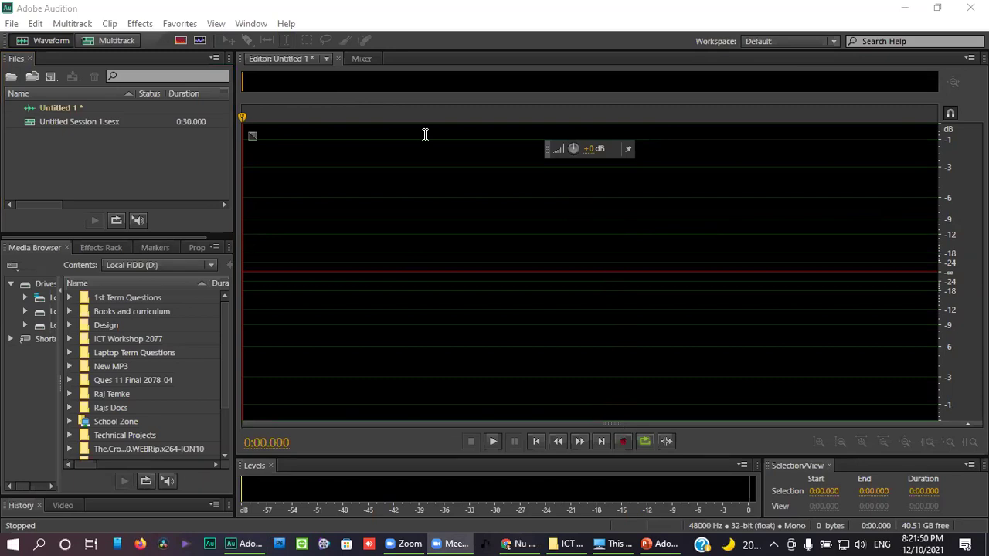
{"action": "left_click", "coordinate": [625, 441]}
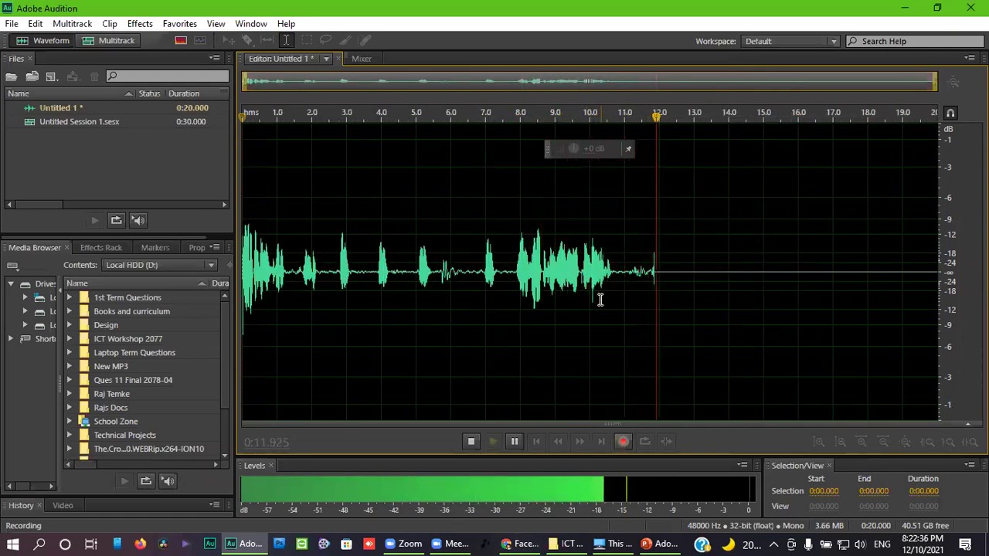
Stop the recording, try a range selection in the waveform, and place the playhead at about 0.4 seconds.
{"action": "left_click", "coordinate": [624, 442]}
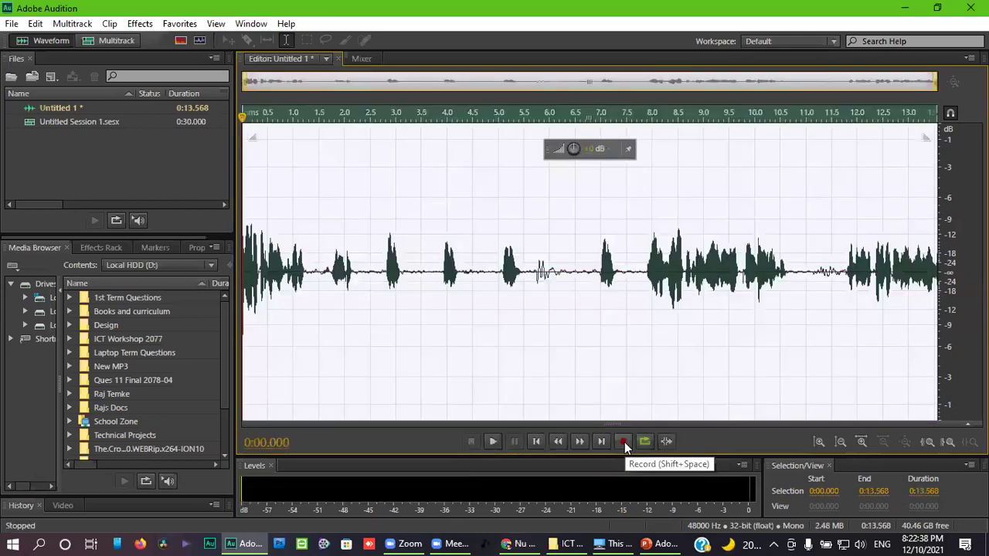
{"action": "left_click", "coordinate": [673, 343]}
{"action": "left_click", "coordinate": [728, 360]}
{"action": "left_click_drag", "start_coordinate": [591, 302], "coordinate": [845, 302]}
{"action": "left_click", "coordinate": [302, 320]}
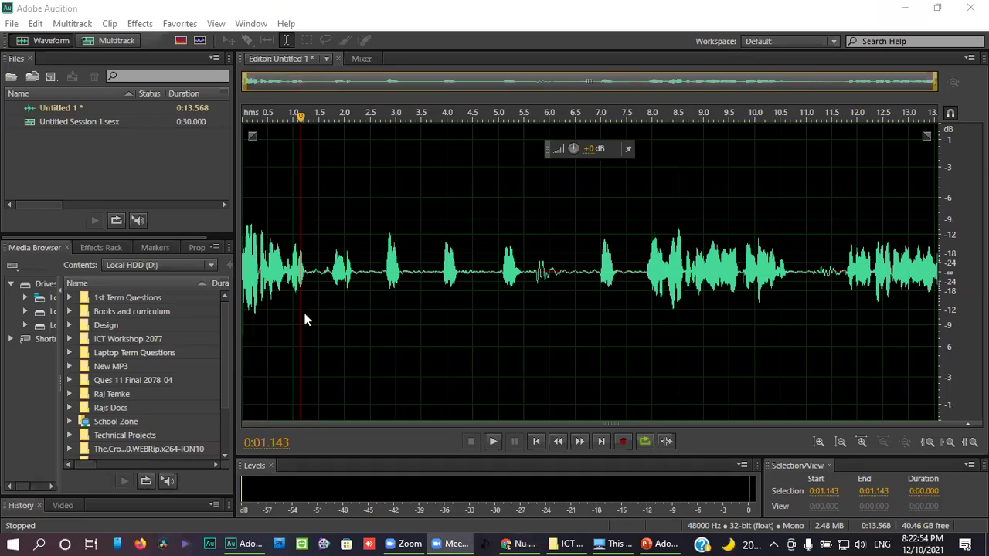
{"action": "left_click", "coordinate": [262, 380]}
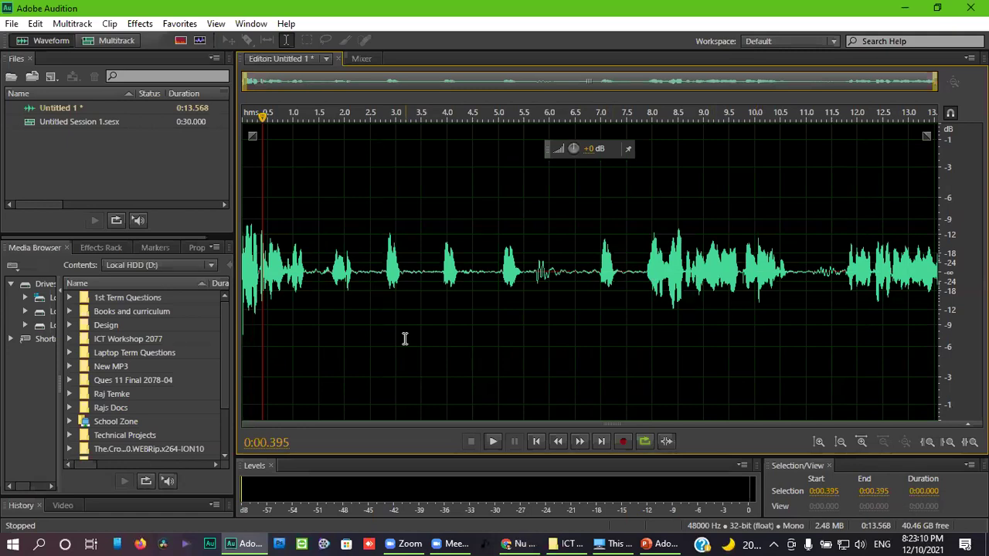
Select the waveform from 0.5 seconds to the end, and clear the selection with the playhead at about 8.7 seconds.
{"action": "left_click", "coordinate": [445, 543]}
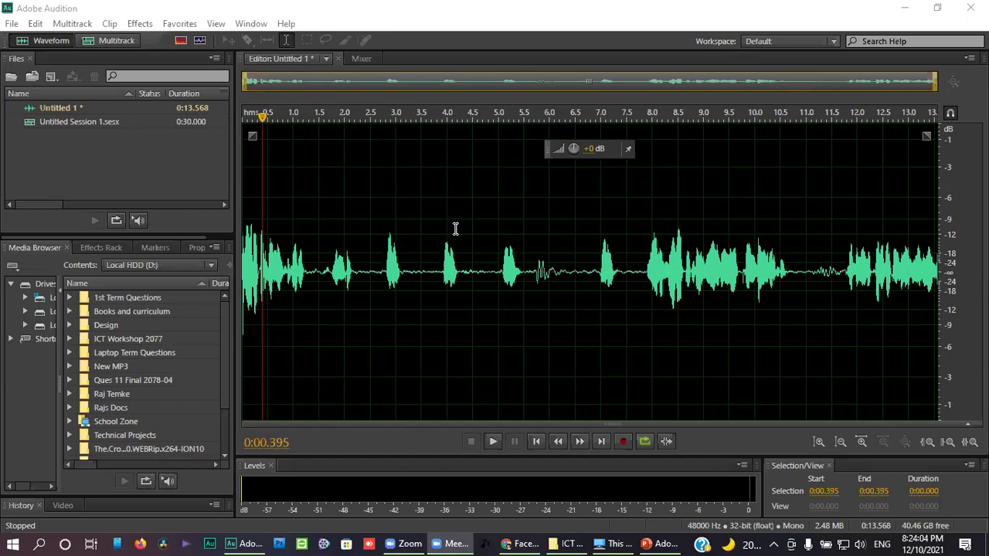
{"action": "left_click", "coordinate": [399, 323]}
{"action": "double_click", "coordinate": [271, 311]}
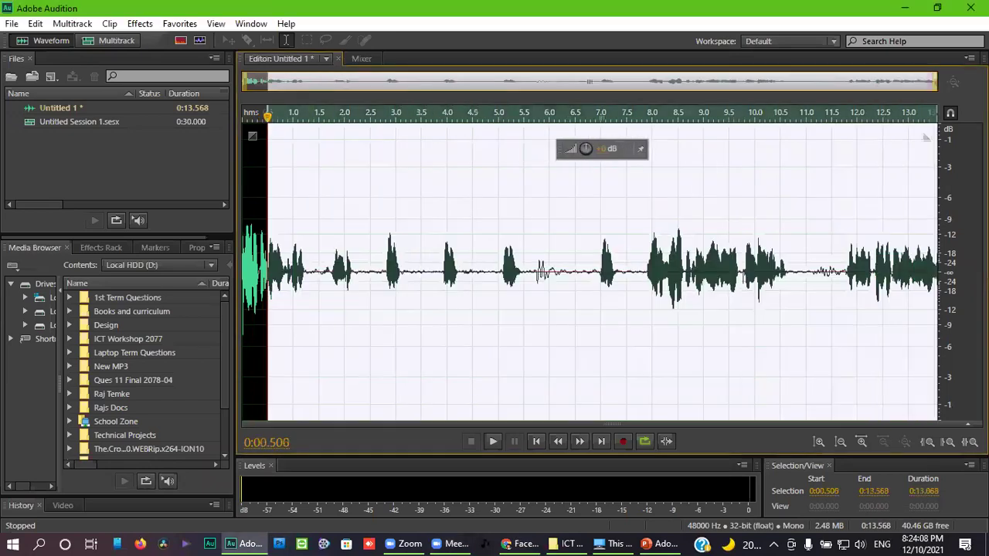
{"action": "left_click", "coordinate": [684, 305]}
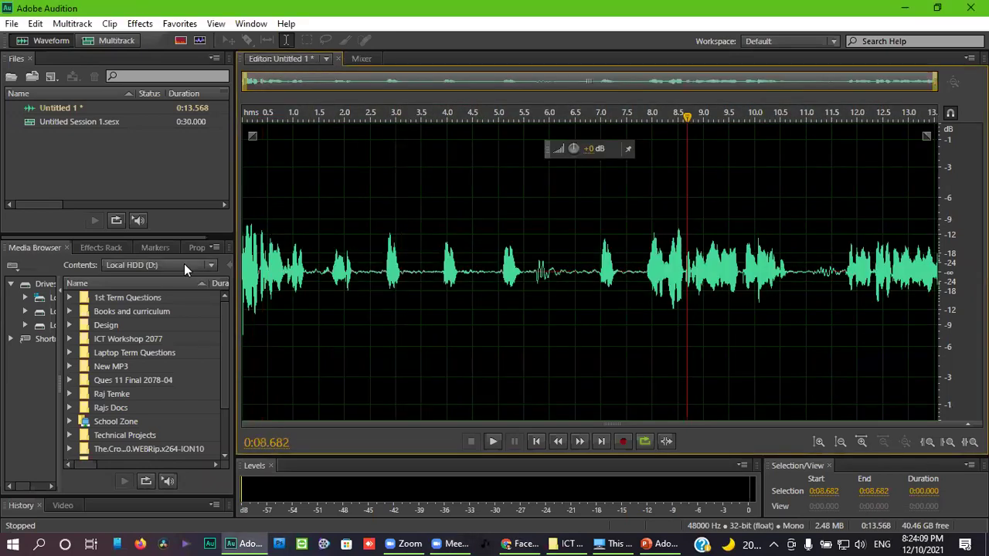
Open the Audio Hardware preferences, move the dialog aside to view the settings, and close it.
{"action": "left_click", "coordinate": [37, 24]}
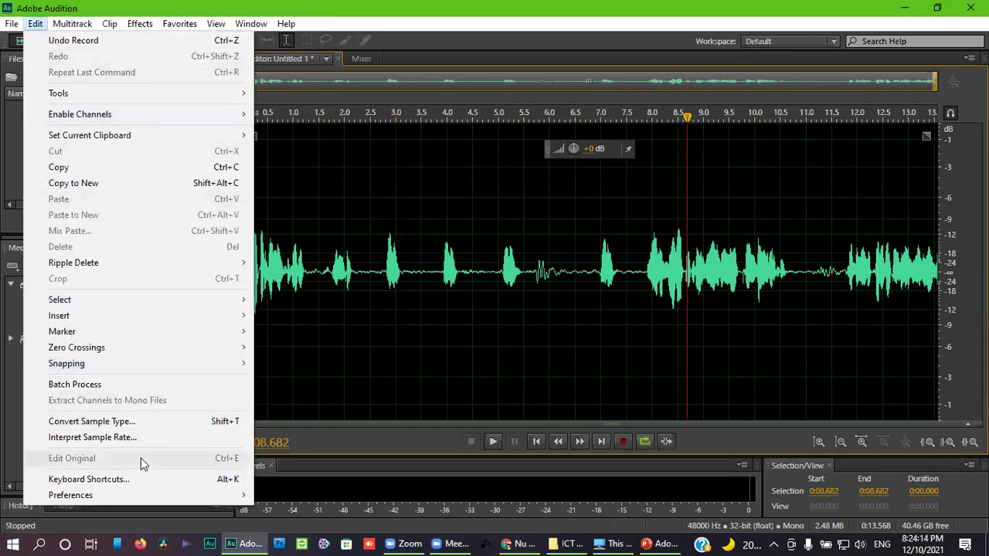
{"action": "mouse_move", "coordinate": [133, 501]}
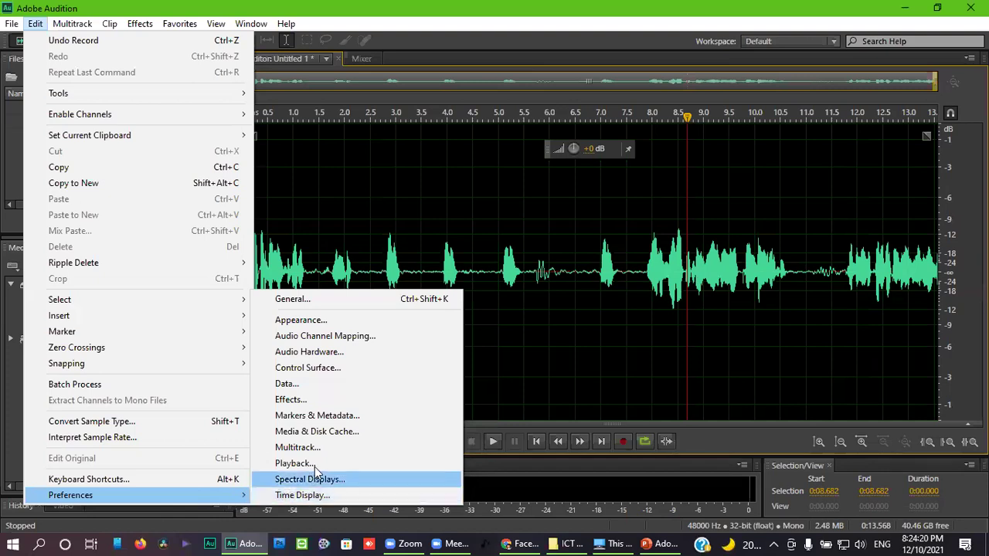
{"action": "left_click", "coordinate": [328, 353]}
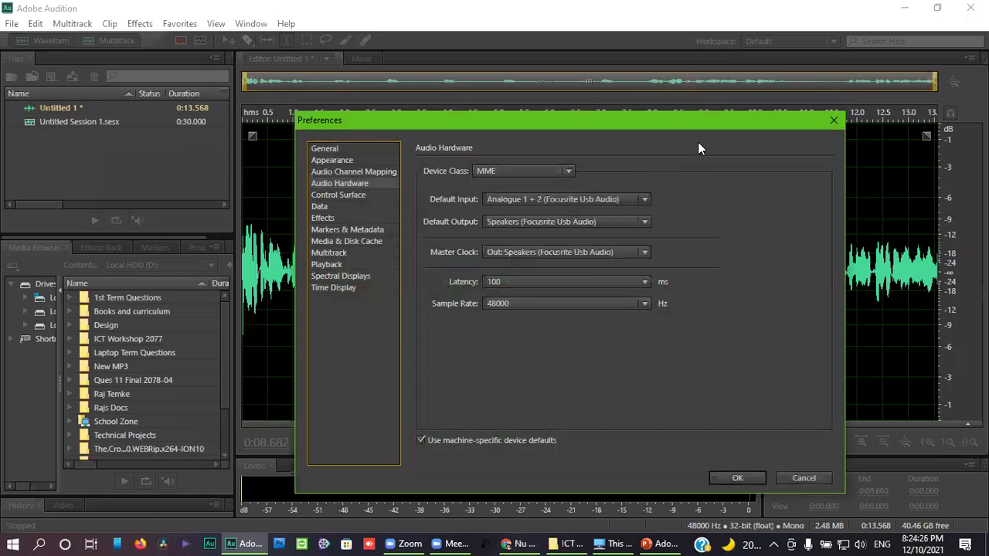
{"action": "left_click_drag", "start_coordinate": [758, 121], "coordinate": [844, 129]}
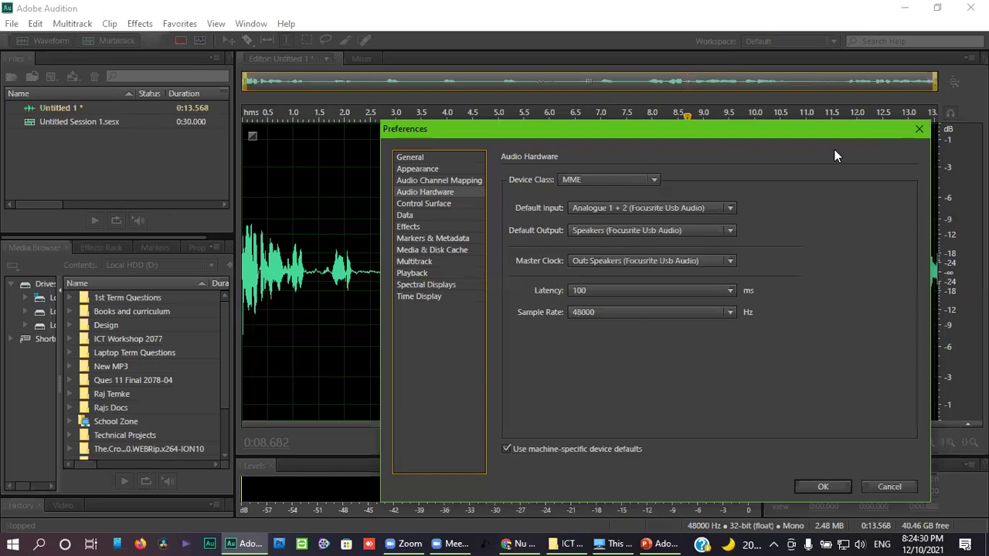
{"action": "left_click", "coordinate": [919, 129]}
Reopen the Audio Hardware preferences, review the available default input and default output devices, and accept the settings.
{"action": "left_click", "coordinate": [36, 23]}
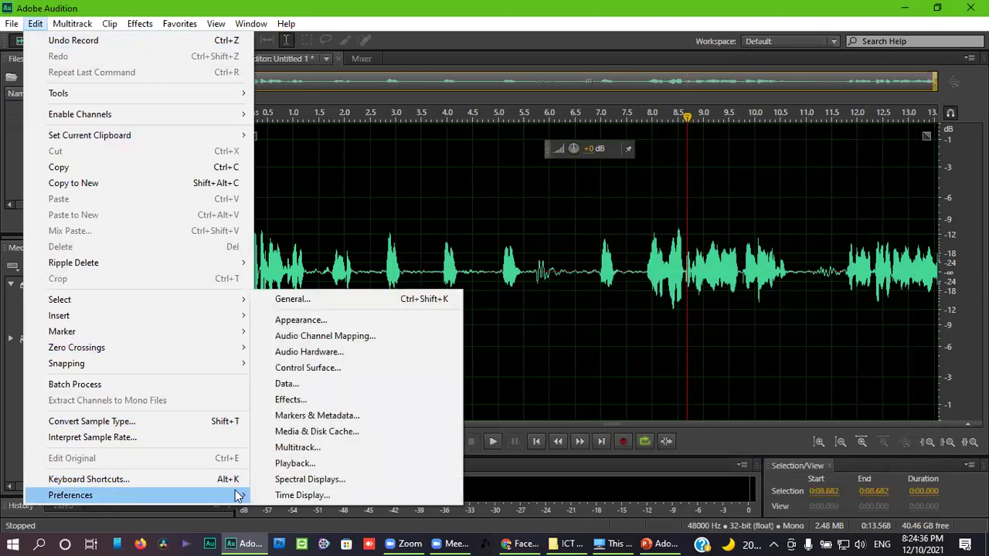
{"action": "left_click", "coordinate": [298, 352]}
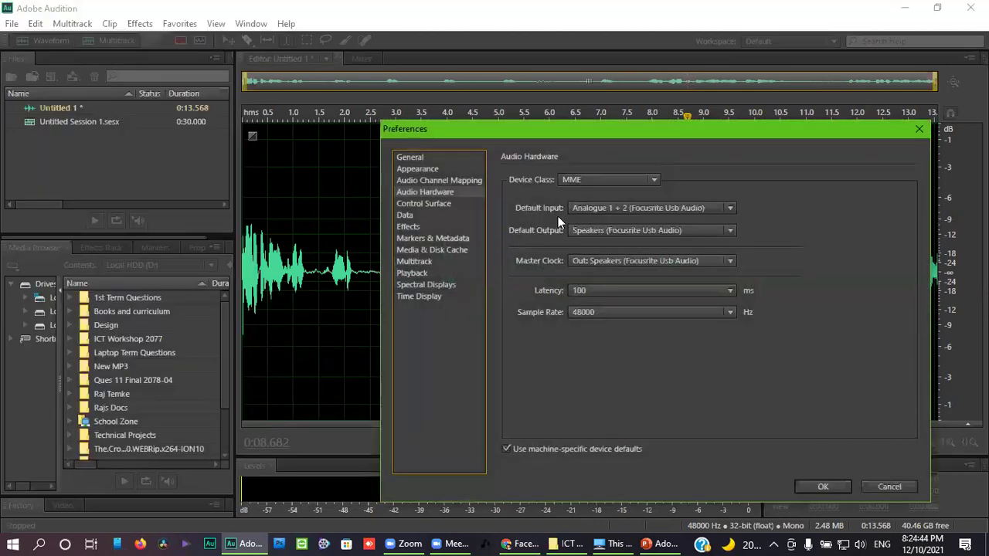
{"action": "left_click", "coordinate": [727, 209]}
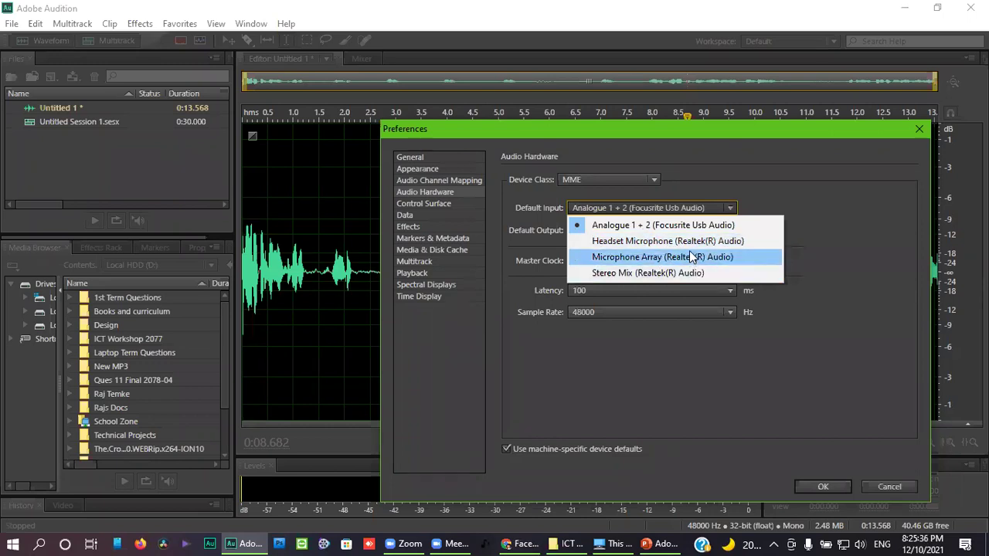
{"action": "left_click", "coordinate": [882, 209]}
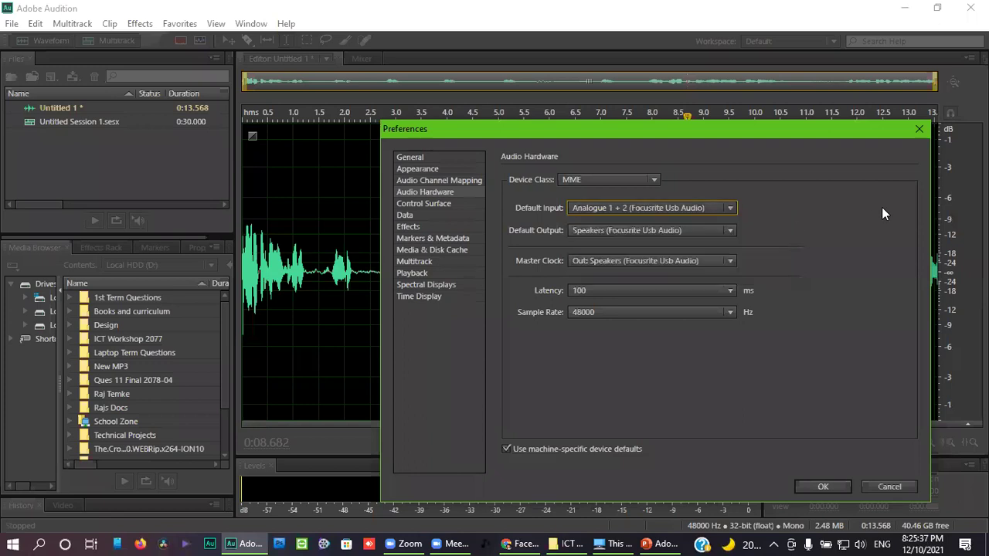
{"action": "left_click", "coordinate": [723, 230]}
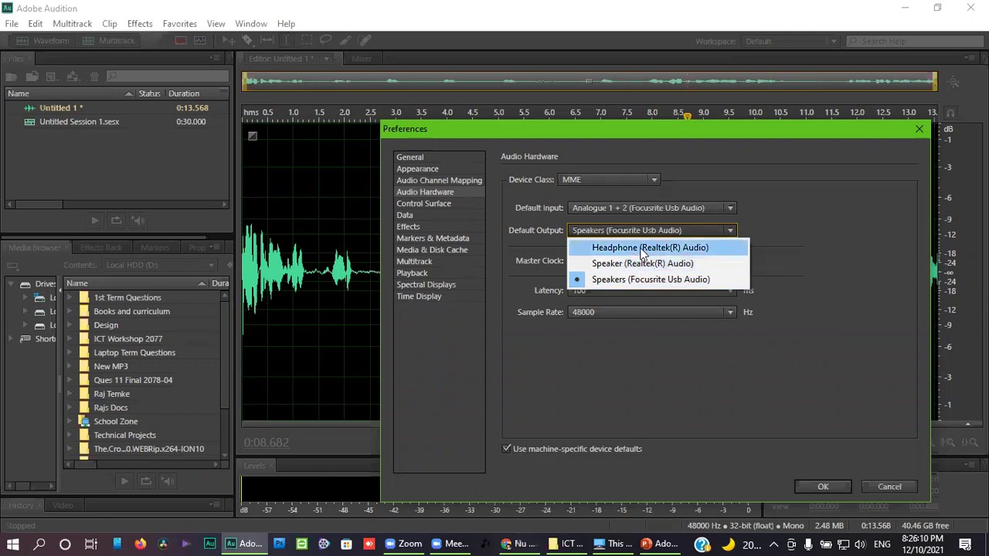
{"action": "left_click", "coordinate": [847, 235]}
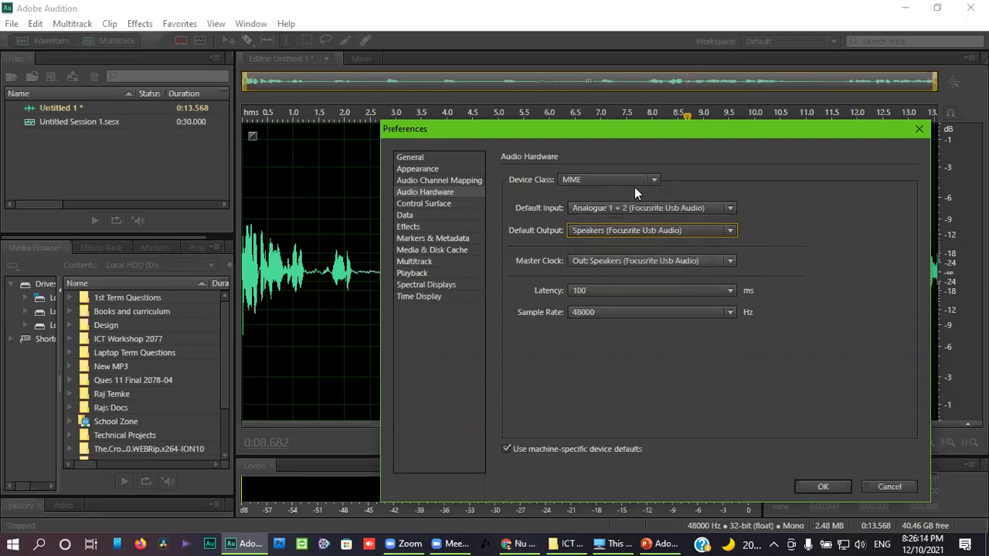
{"action": "left_click", "coordinate": [823, 493]}
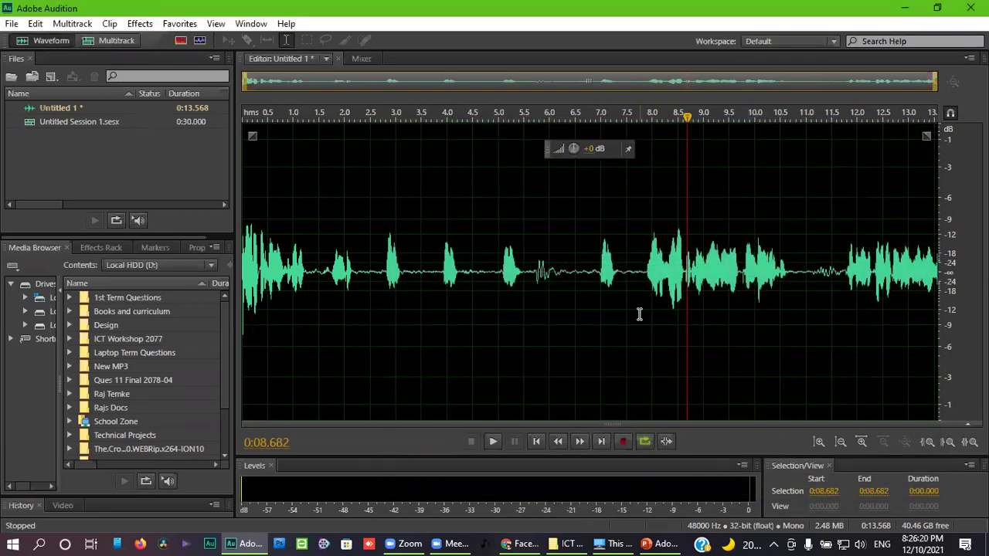
Switch to the PowerPoint presentation and highlight "Output setting" in the second Session 1 topic.
{"action": "left_click", "coordinate": [659, 539]}
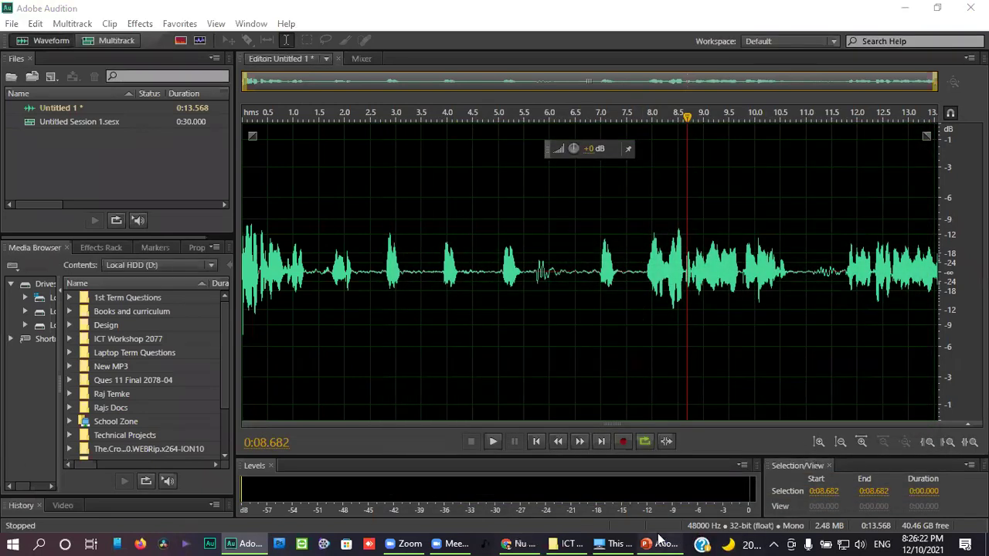
{"action": "left_click", "coordinate": [459, 276]}
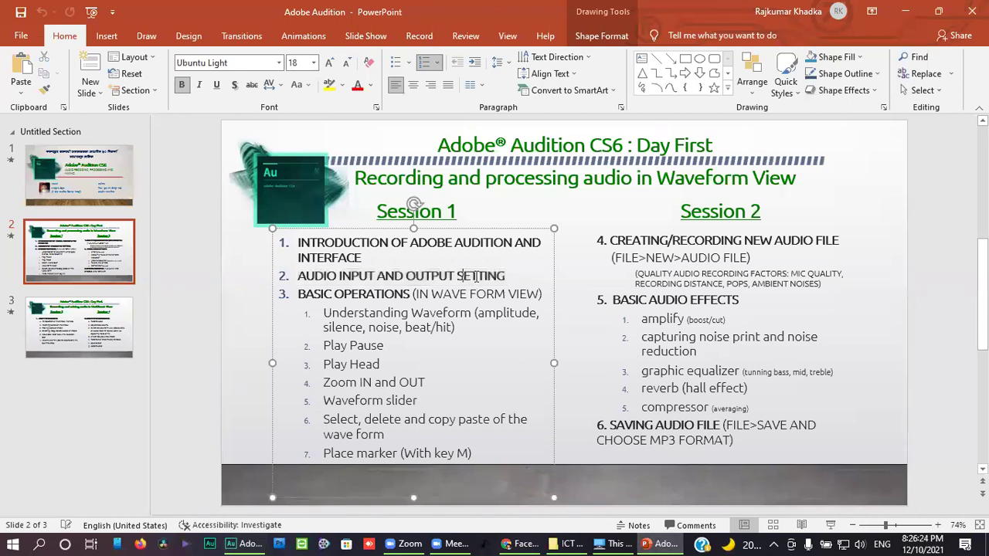
{"action": "left_click_drag", "start_coordinate": [516, 276], "coordinate": [407, 276]}
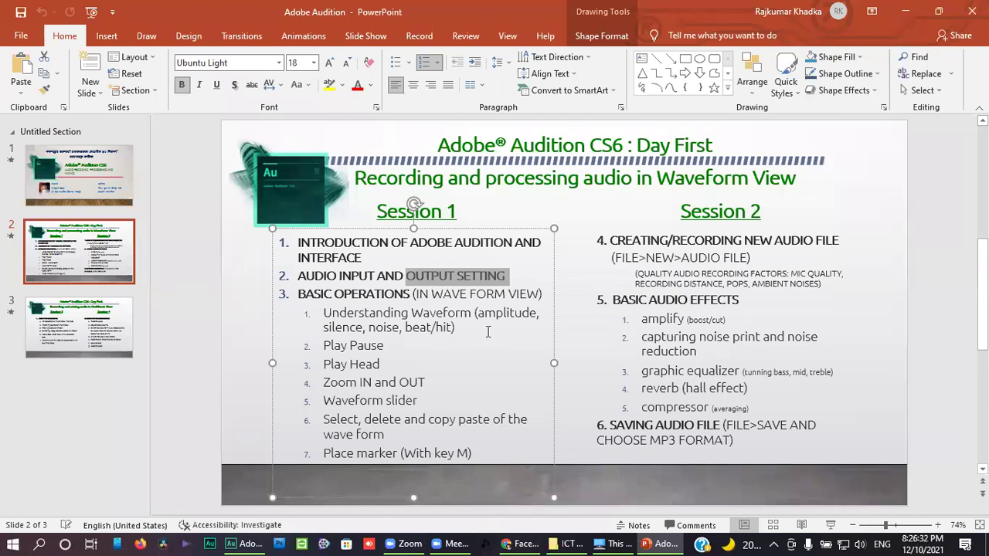
{"action": "left_click", "coordinate": [471, 296]}
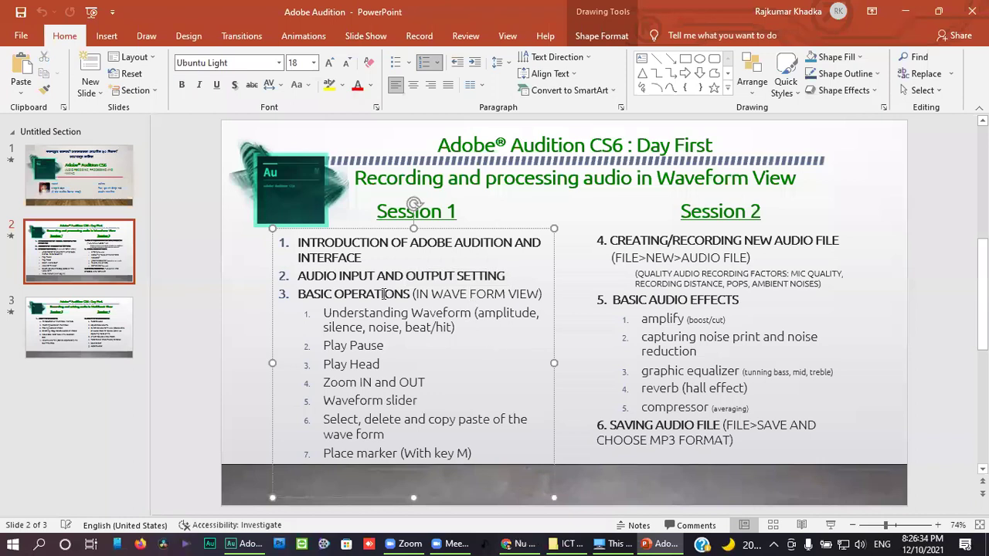
Highlight the Basic Operations topic and its subtopics on the slide, including Zoom IN and OUT and "Select, delete and copy paste of the wave form".
{"action": "mouse_move", "coordinate": [298, 294]}
{"action": "left_mouse_down"}
{"action": "mouse_move", "coordinate": [402, 328]}
{"action": "mouse_move", "coordinate": [479, 454]}
{"action": "left_mouse_up"}
{"action": "left_click", "coordinate": [422, 373]}
{"action": "mouse_move", "coordinate": [323, 312]}
{"action": "left_mouse_down"}
{"action": "mouse_move", "coordinate": [385, 348]}
{"action": "mouse_move", "coordinate": [455, 456]}
{"action": "mouse_move", "coordinate": [472, 454]}
{"action": "left_mouse_up"}
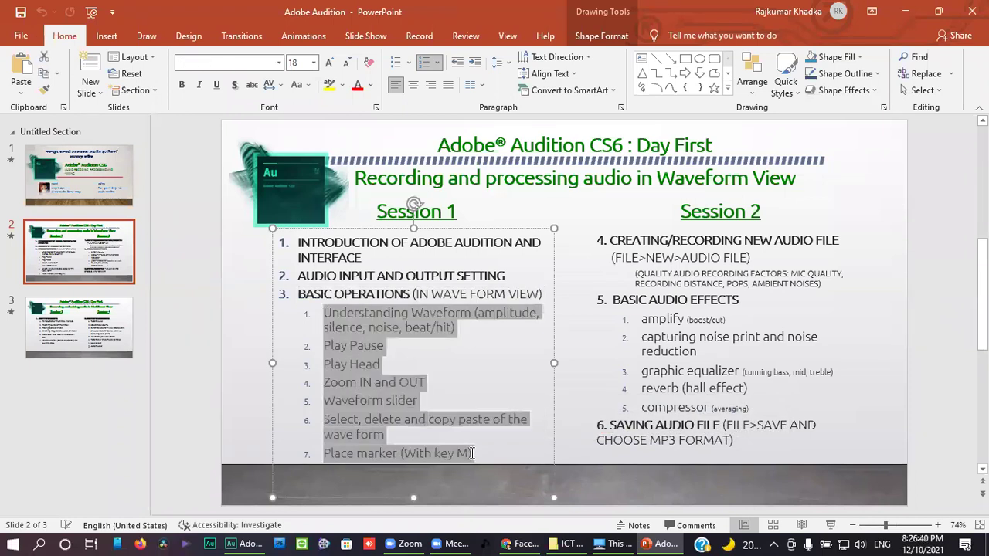
{"action": "left_click", "coordinate": [396, 370]}
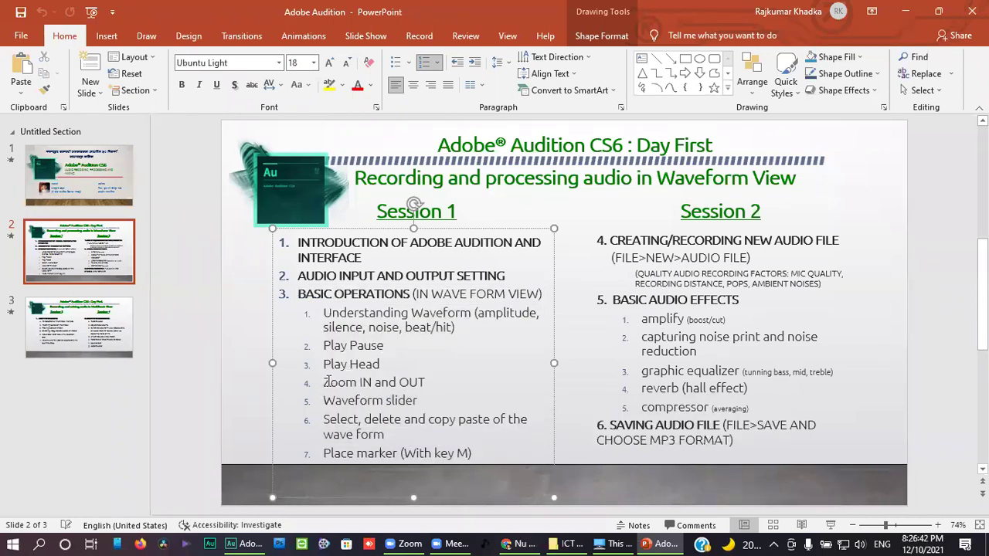
{"action": "left_click_drag", "start_coordinate": [326, 382], "coordinate": [400, 383]}
{"action": "left_click", "coordinate": [389, 367]}
{"action": "left_click_drag", "start_coordinate": [323, 419], "coordinate": [479, 437]}
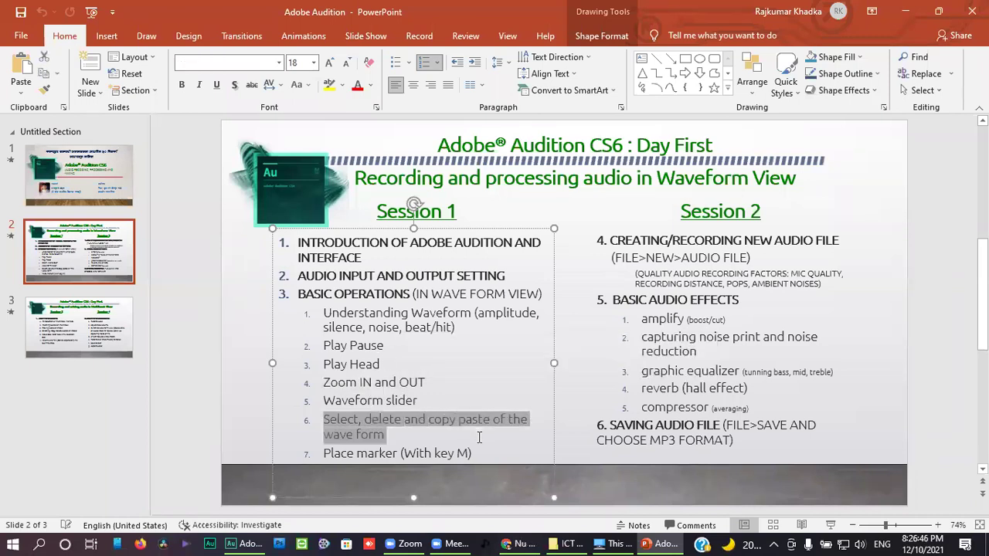
{"action": "left_click", "coordinate": [387, 368]}
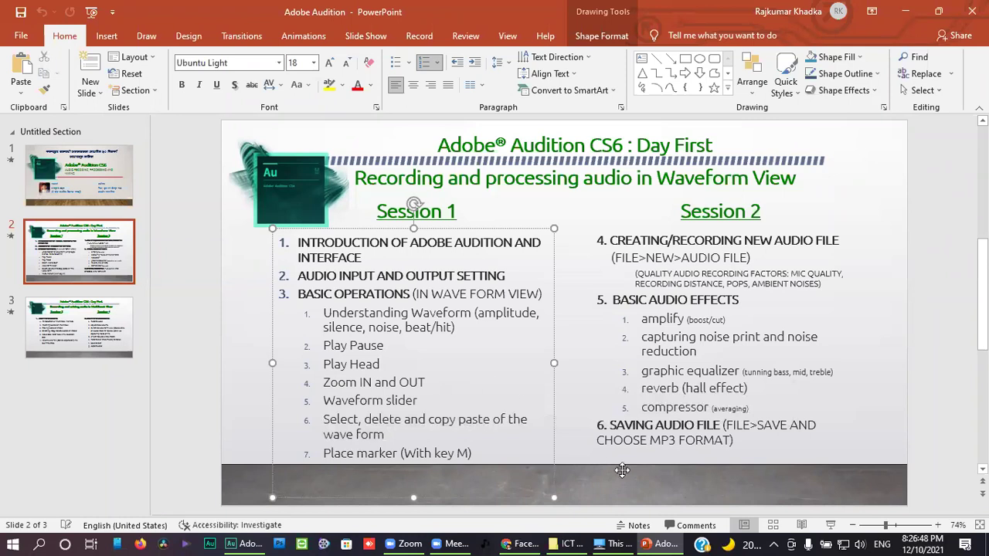
Switch back to Adobe Audition and select the entire Untitled 1 waveform.
{"action": "left_click", "coordinate": [603, 543]}
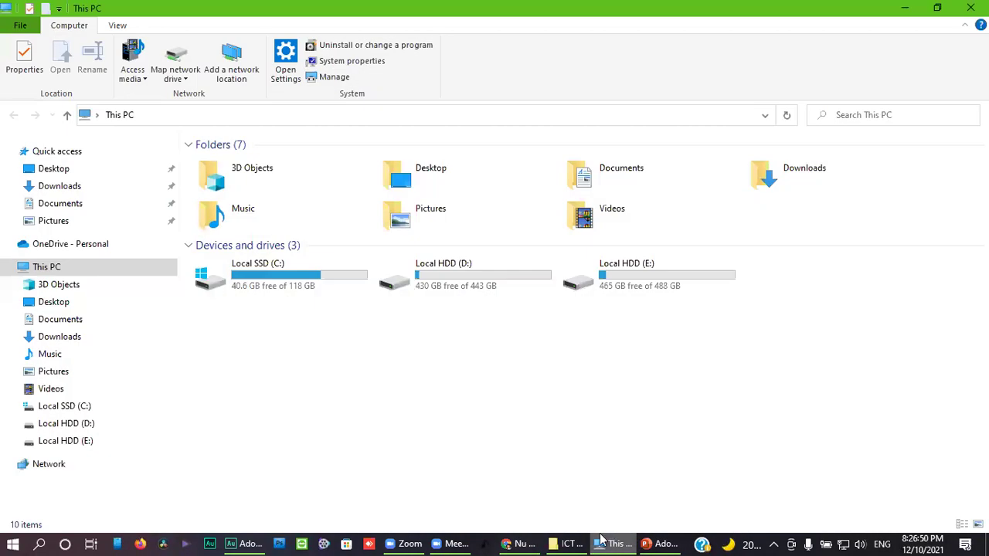
{"action": "left_click", "coordinate": [519, 541]}
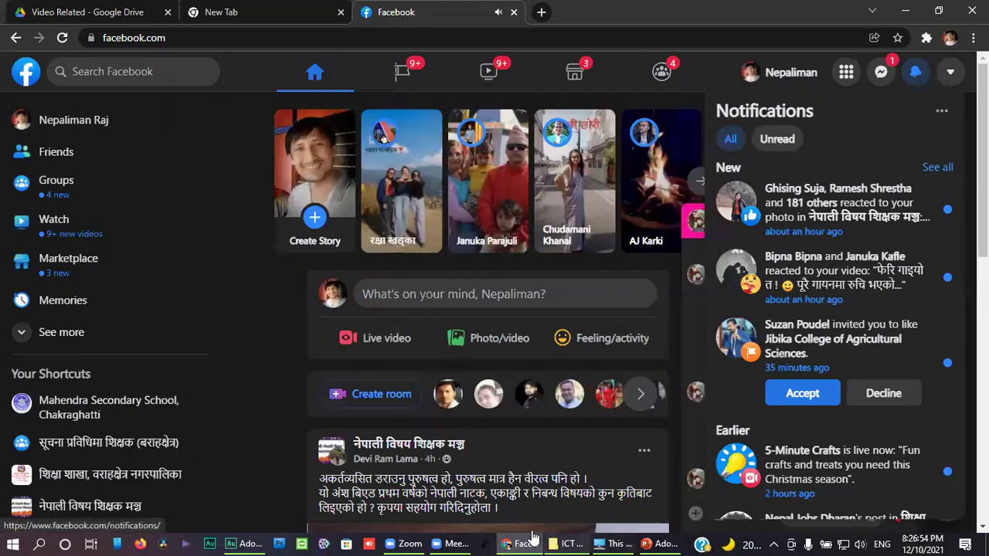
{"action": "left_click", "coordinate": [246, 544]}
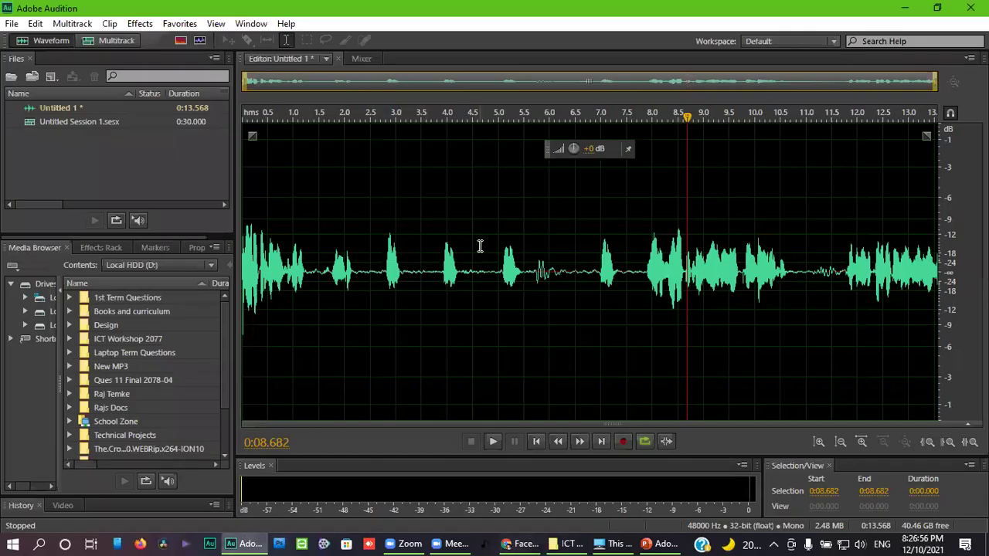
{"action": "left_click", "coordinate": [513, 300]}
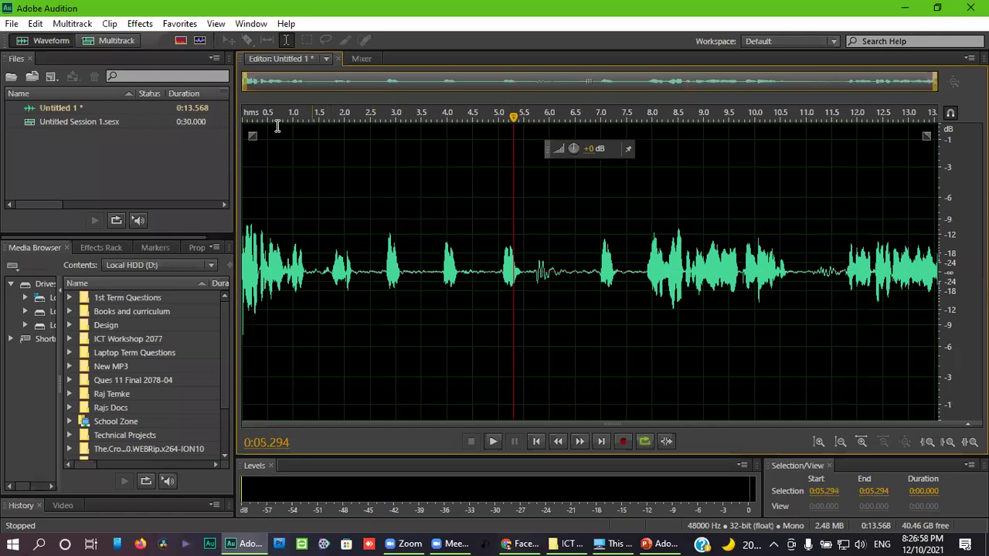
{"action": "key", "text": "ctrl+a"}
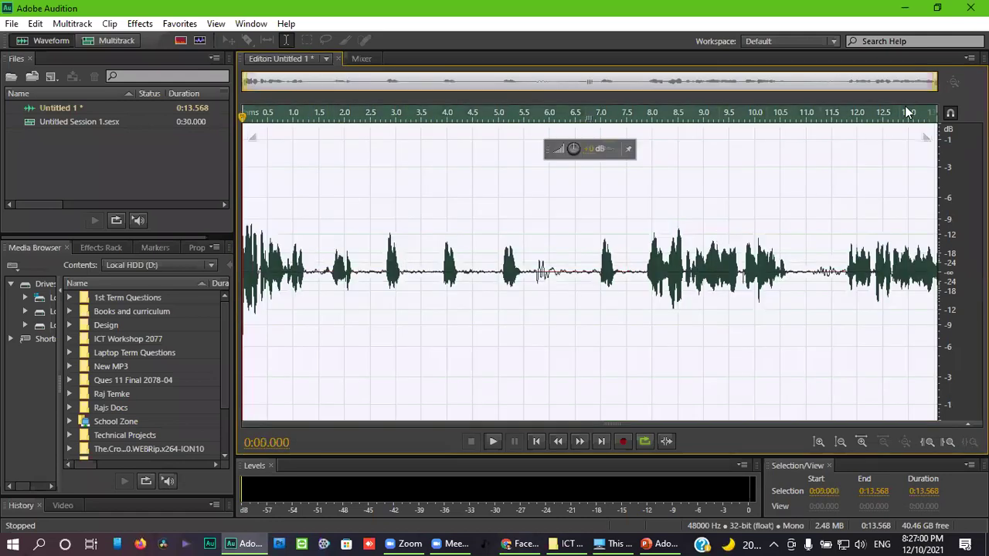
Reselect the whole waveform, select back from about 11.4 seconds to the start, and clear the selection with the playhead at 5 seconds.
{"action": "left_click", "coordinate": [320, 215]}
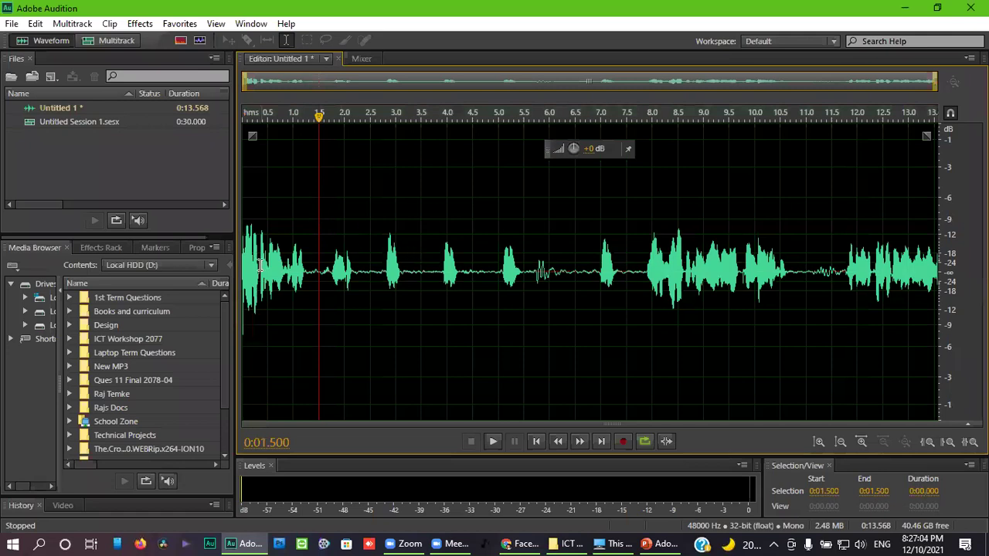
{"action": "key", "text": "ctrl+a"}
{"action": "left_click", "coordinate": [727, 324]}
{"action": "left_click", "coordinate": [825, 280]}
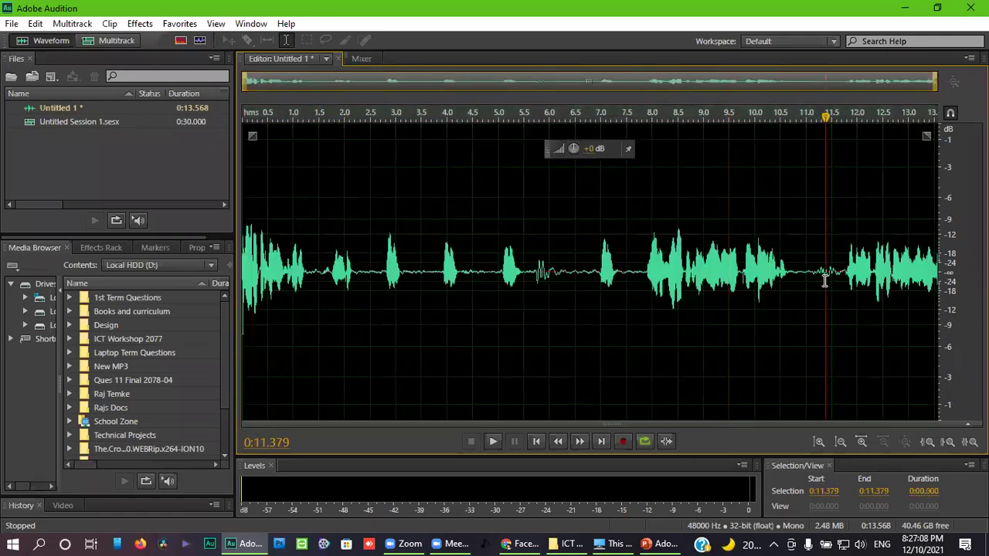
{"action": "left_click_drag", "start_coordinate": [826, 280], "coordinate": [244, 263]}
{"action": "left_click", "coordinate": [498, 252]}
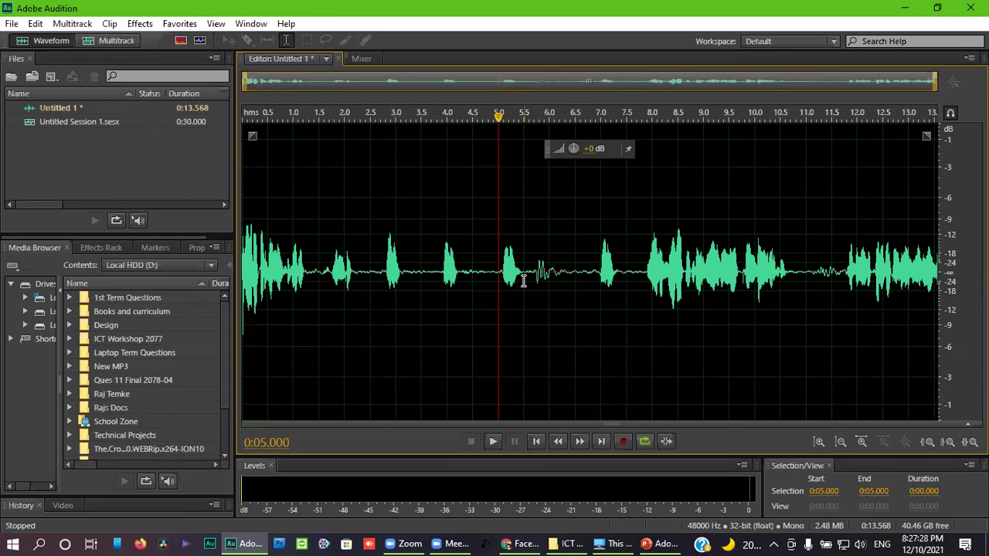
Play a short part of the recording from just before the 6-second mark, and select the entire waveform.
{"action": "left_click", "coordinate": [421, 224]}
{"action": "left_click", "coordinate": [542, 287]}
{"action": "key", "text": "space"}
{"action": "key", "text": "space"}
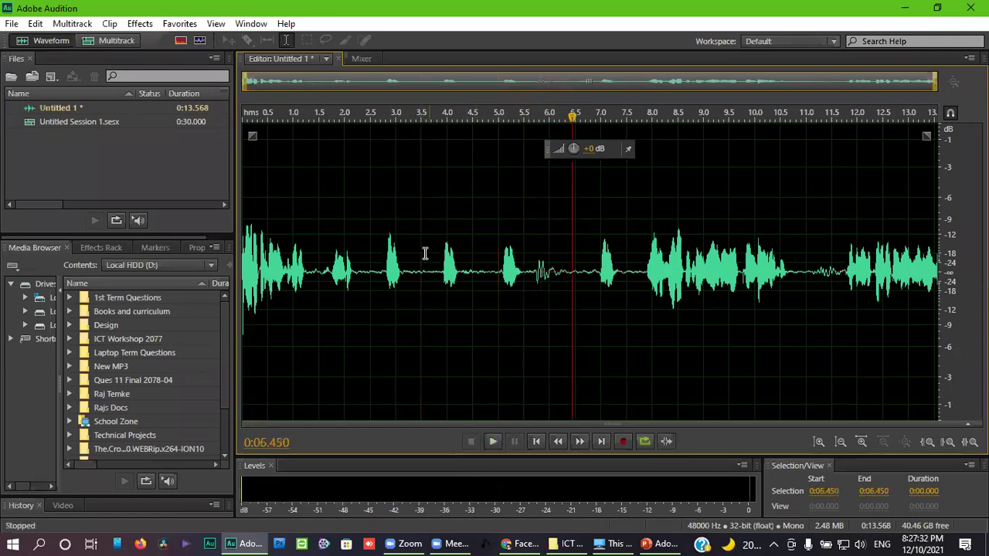
{"action": "double_click", "coordinate": [251, 287]}
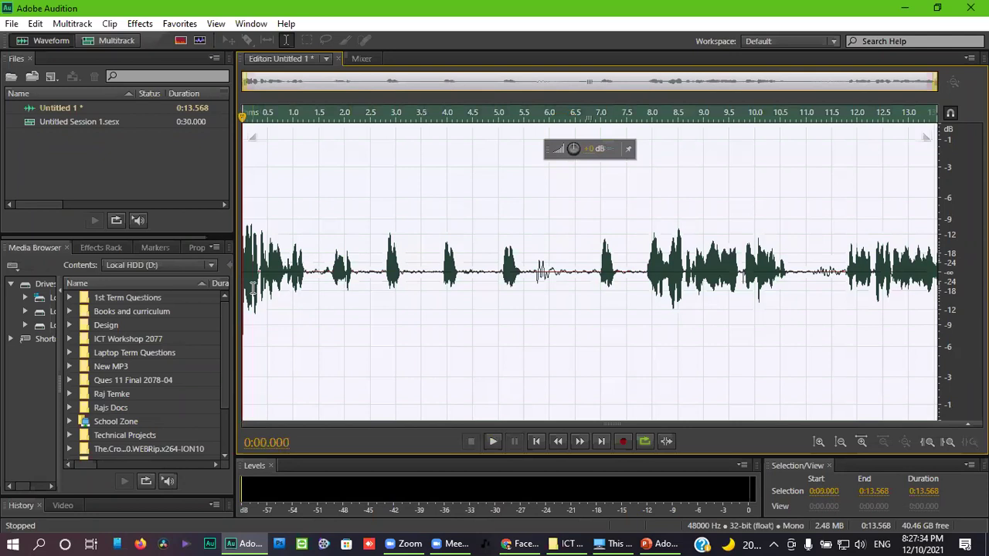
Delete the entire waveform of Untitled 1 and record a new take of about 38 seconds.
{"action": "key", "text": "Delete"}
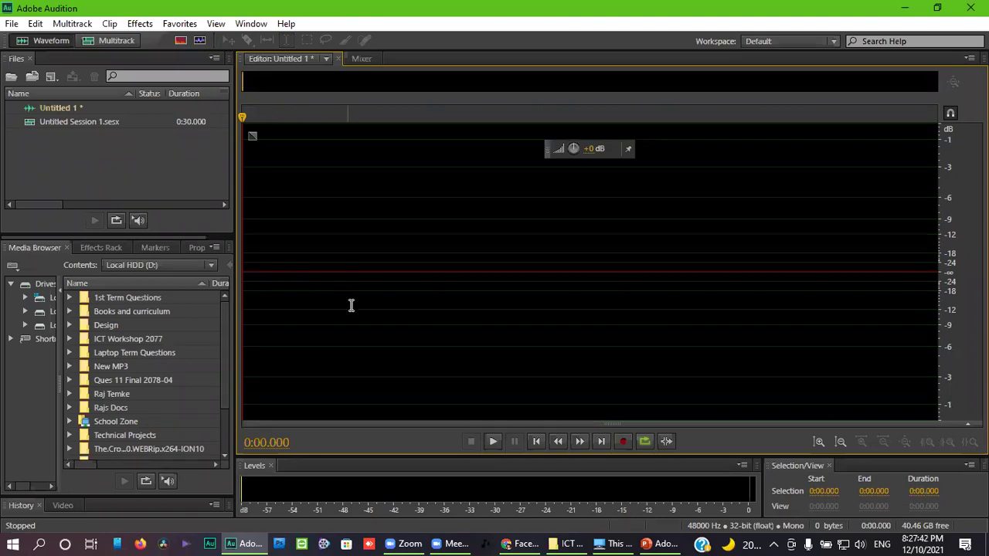
{"action": "left_click", "coordinate": [625, 445]}
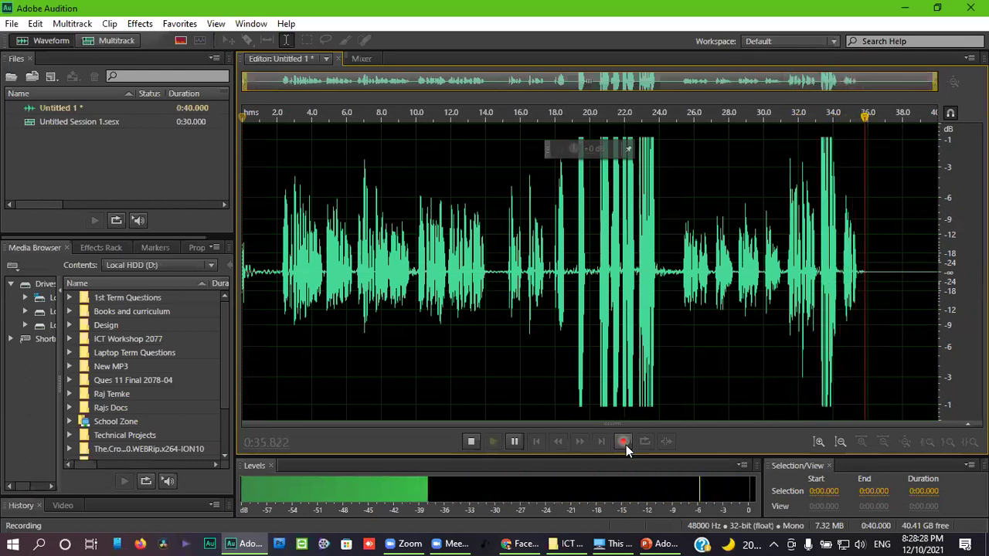
{"action": "left_click", "coordinate": [625, 443]}
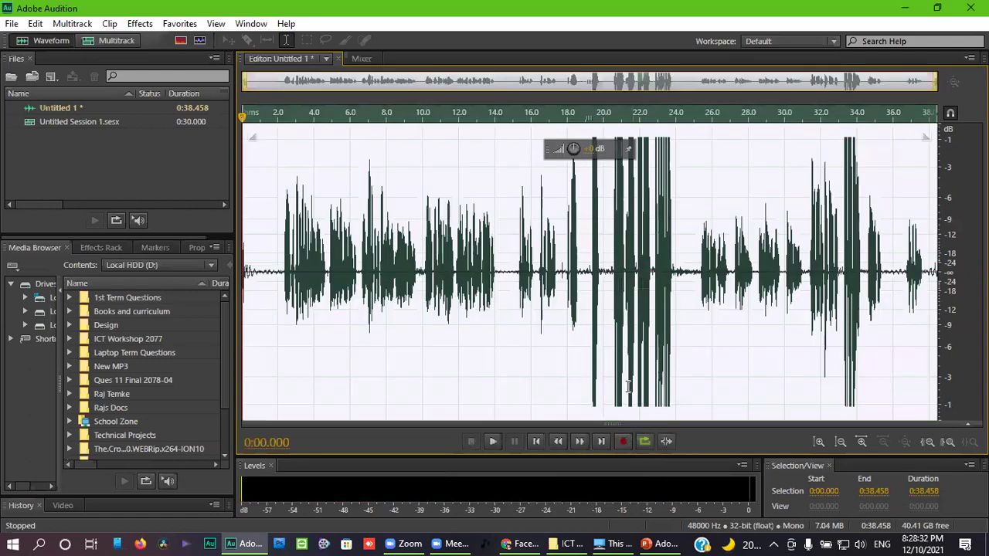
Clear the selection and place the playhead at several points between about 14 and 26 seconds, finishing near 21 seconds.
{"action": "left_click", "coordinate": [567, 276]}
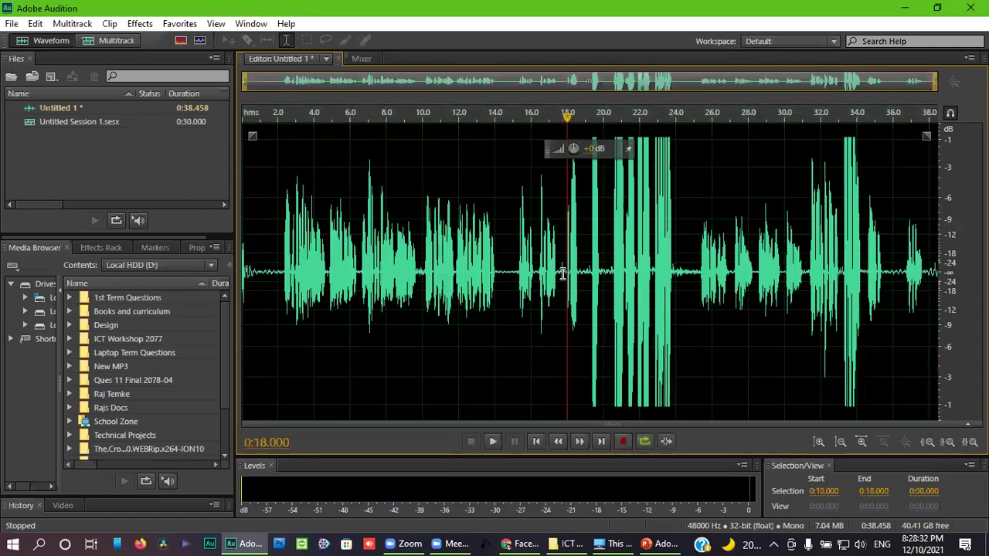
{"action": "left_click", "coordinate": [495, 275]}
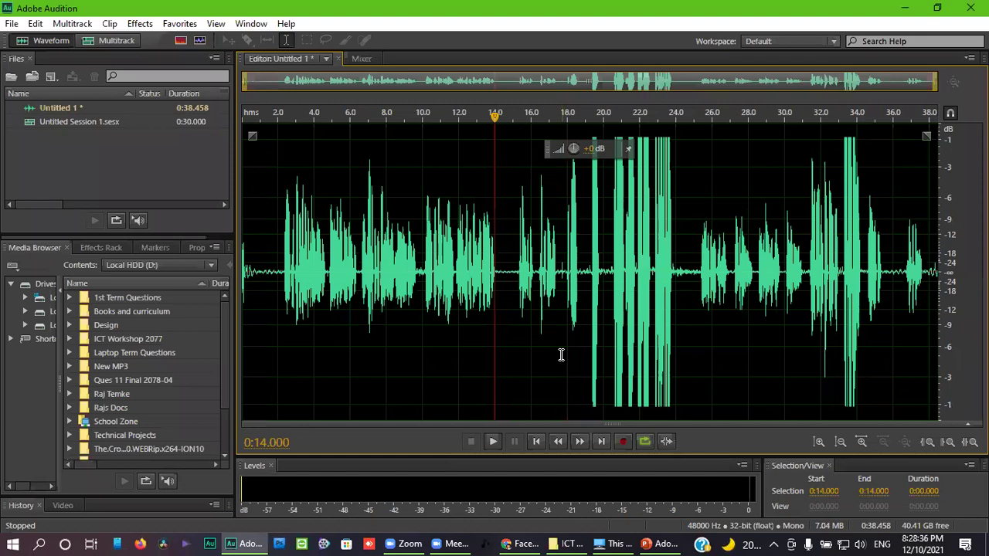
{"action": "left_click", "coordinate": [532, 328]}
{"action": "left_click", "coordinate": [706, 307]}
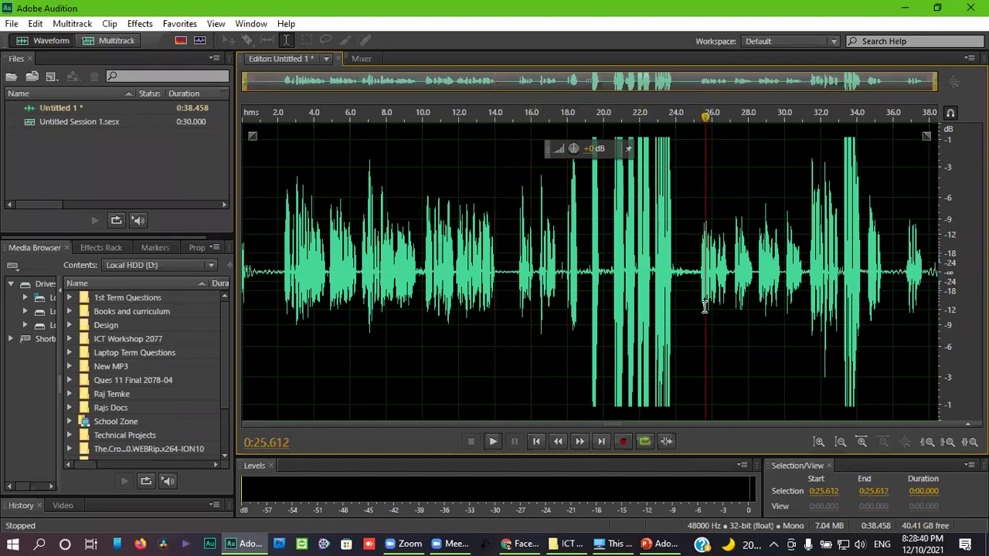
{"action": "left_click", "coordinate": [584, 302]}
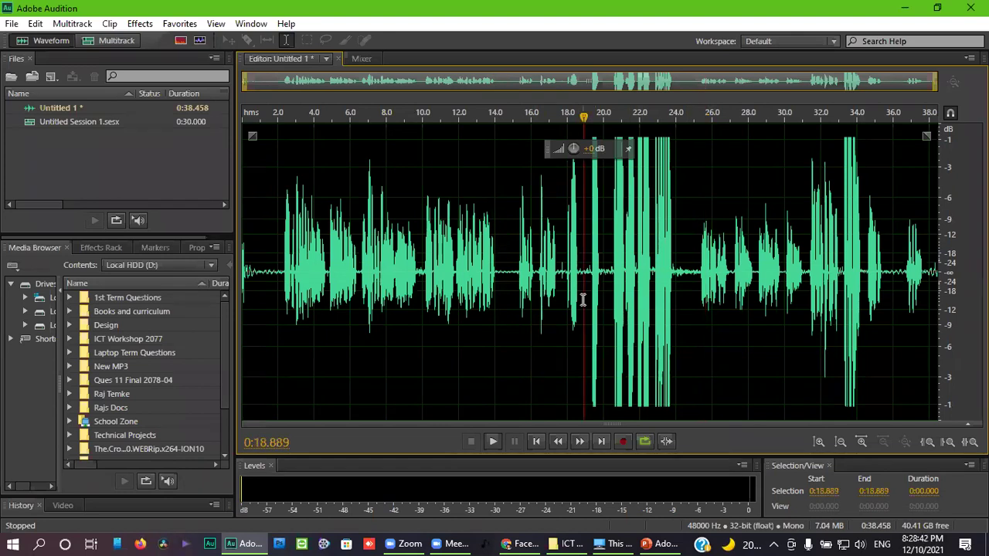
{"action": "left_click", "coordinate": [549, 285]}
{"action": "left_click", "coordinate": [620, 306]}
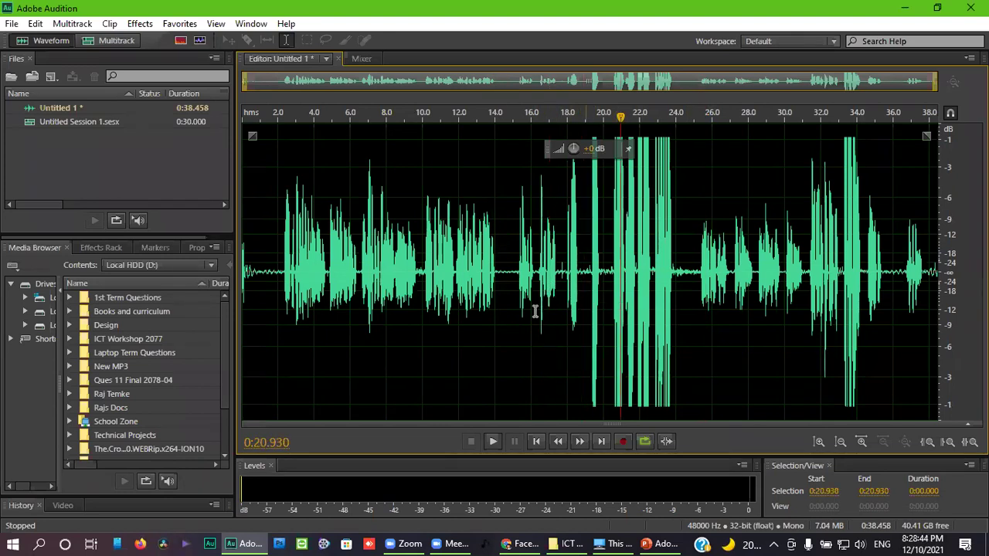
Place the playhead at points in the early part of the recording, including 2 and about 1.1 seconds, finishing at about 5 seconds.
{"action": "left_click", "coordinate": [494, 305]}
{"action": "left_click", "coordinate": [475, 300]}
{"action": "left_click", "coordinate": [336, 309]}
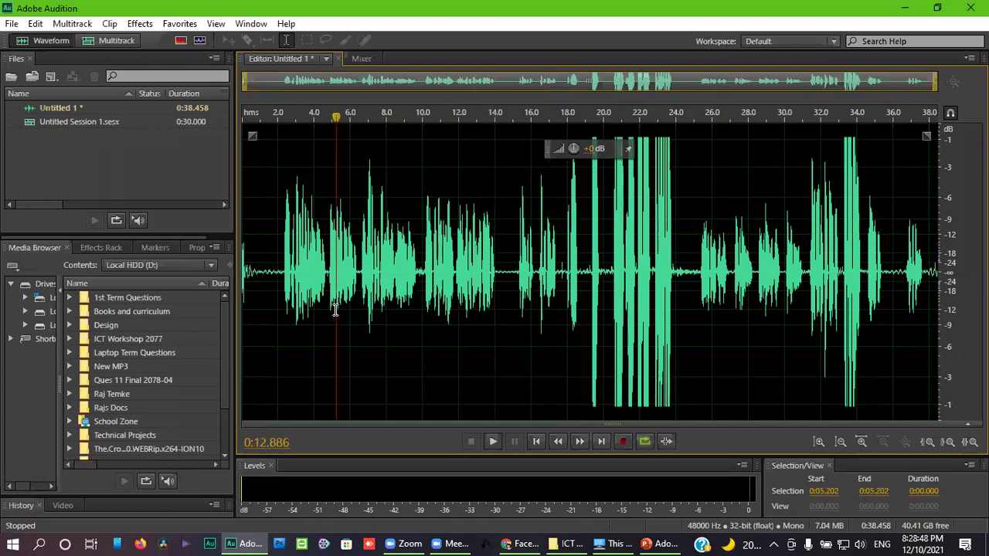
{"action": "left_click", "coordinate": [274, 285]}
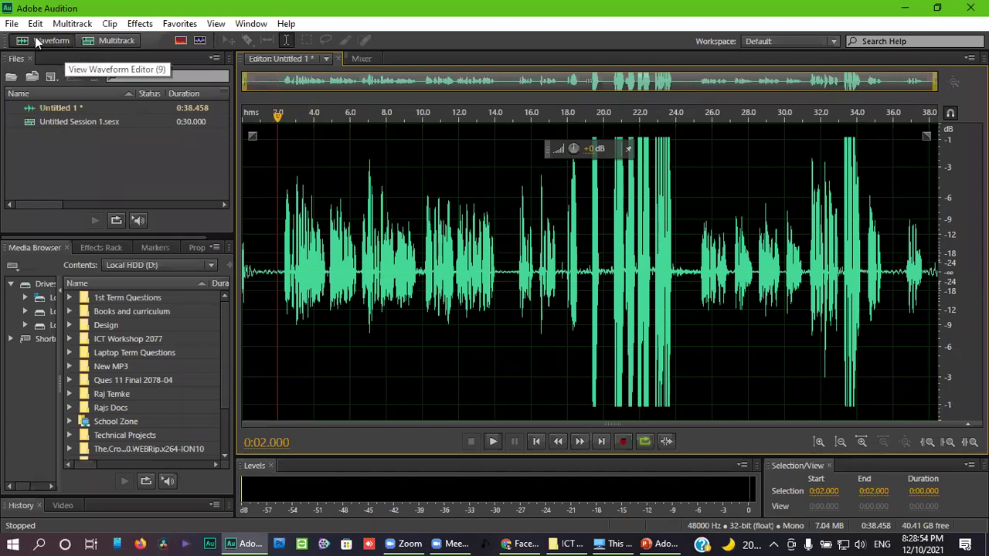
{"action": "left_click", "coordinate": [261, 239]}
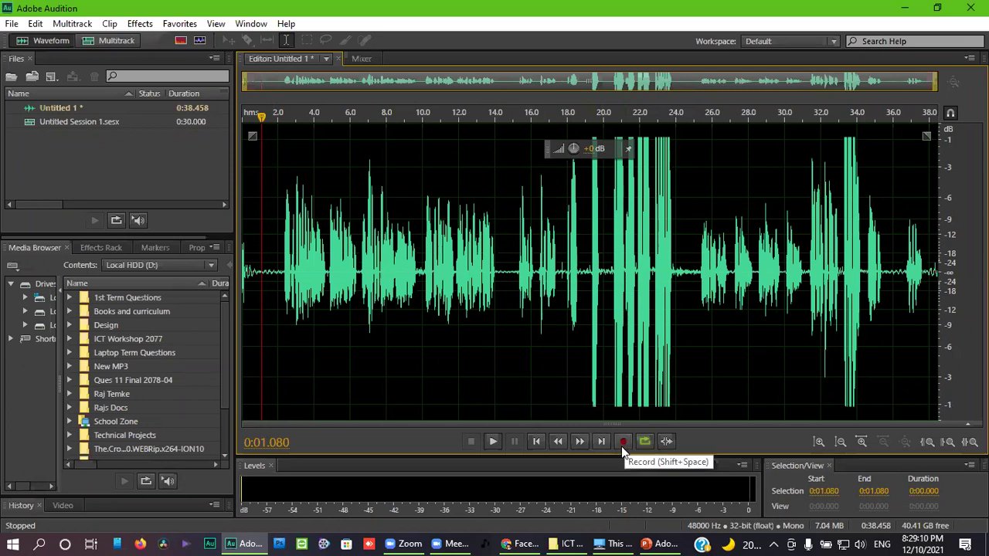
{"action": "left_click", "coordinate": [333, 315]}
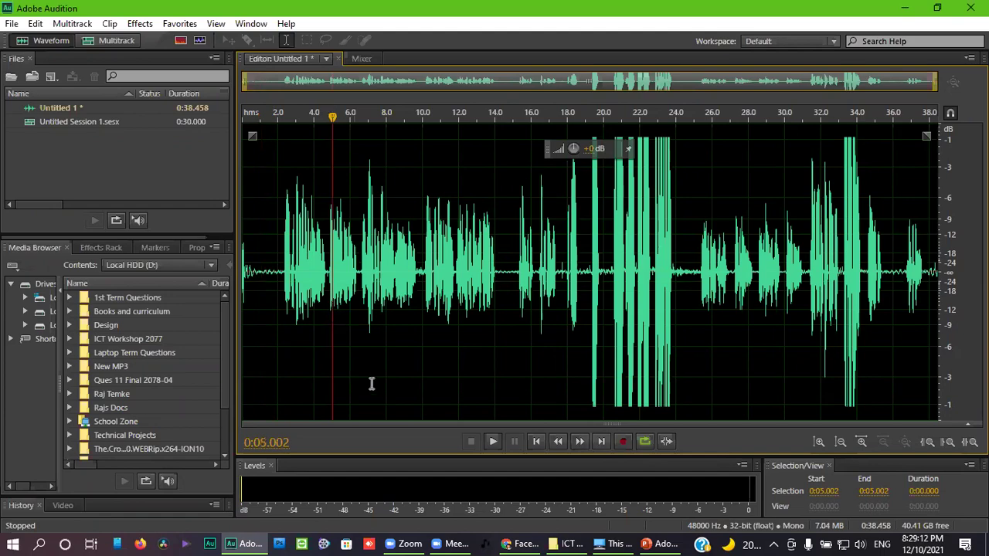
Switch to the PowerPoint outline, highlight "Understanding Waveform", and point out its amplitude, silence, noise and beat/hit subtopics.
{"action": "left_click", "coordinate": [645, 542]}
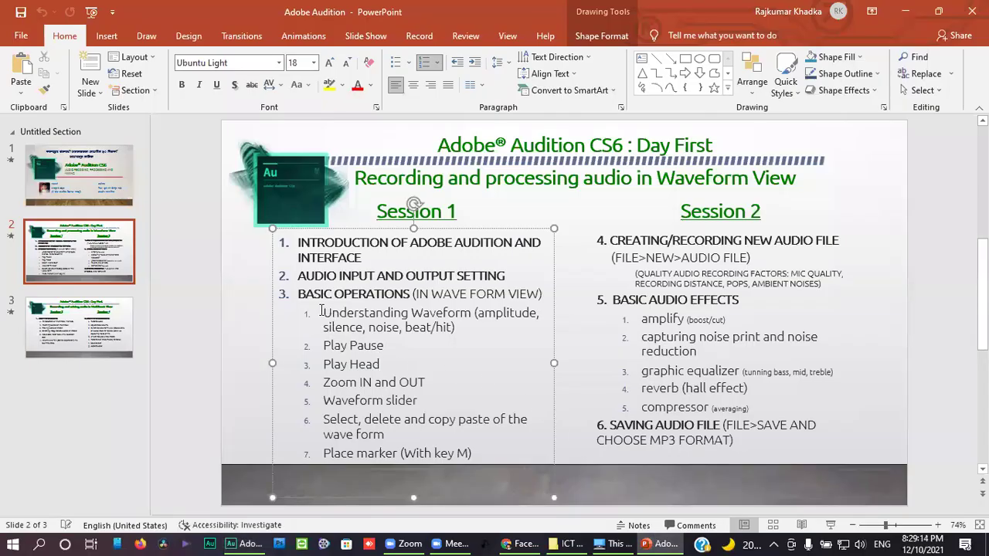
{"action": "left_click_drag", "start_coordinate": [323, 313], "coordinate": [470, 313]}
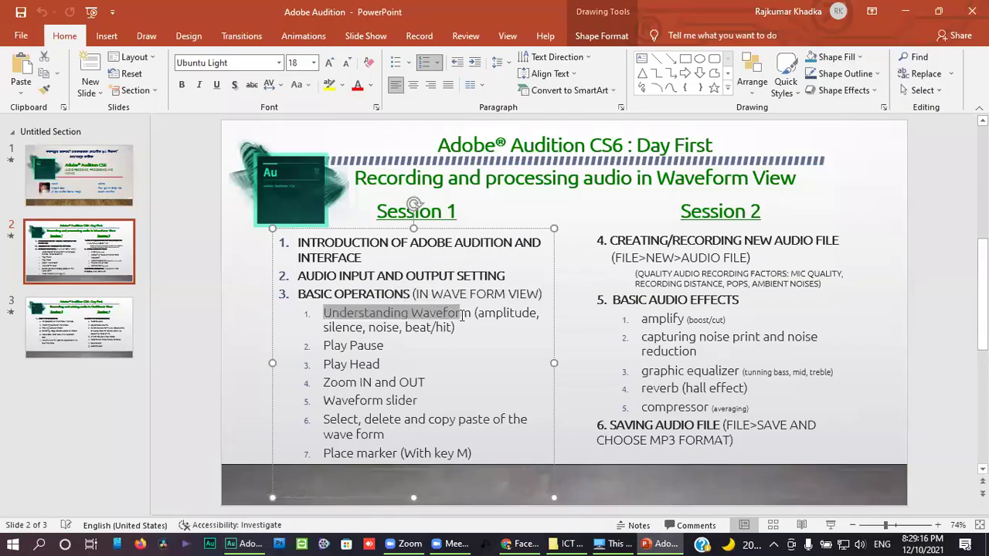
{"action": "left_click", "coordinate": [508, 312]}
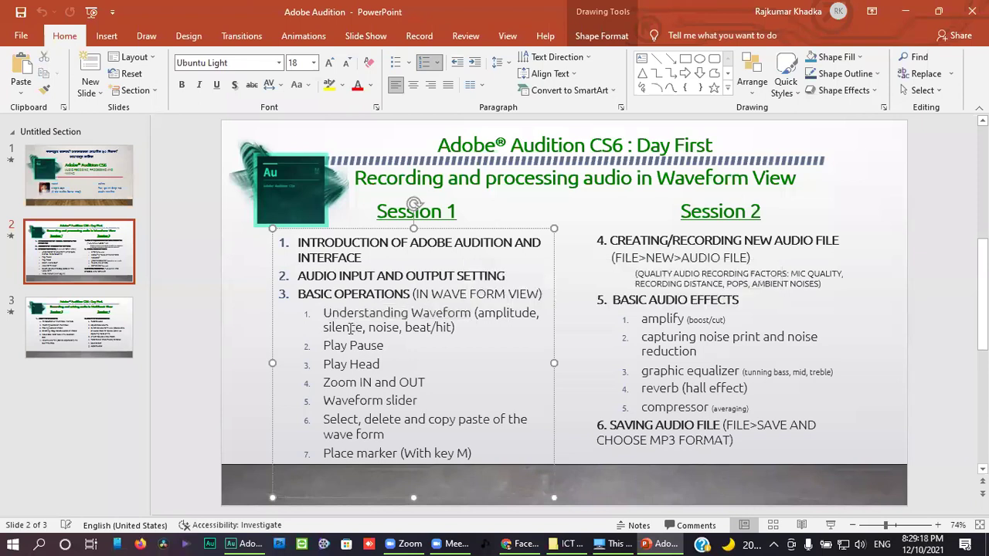
{"action": "left_click", "coordinate": [420, 328]}
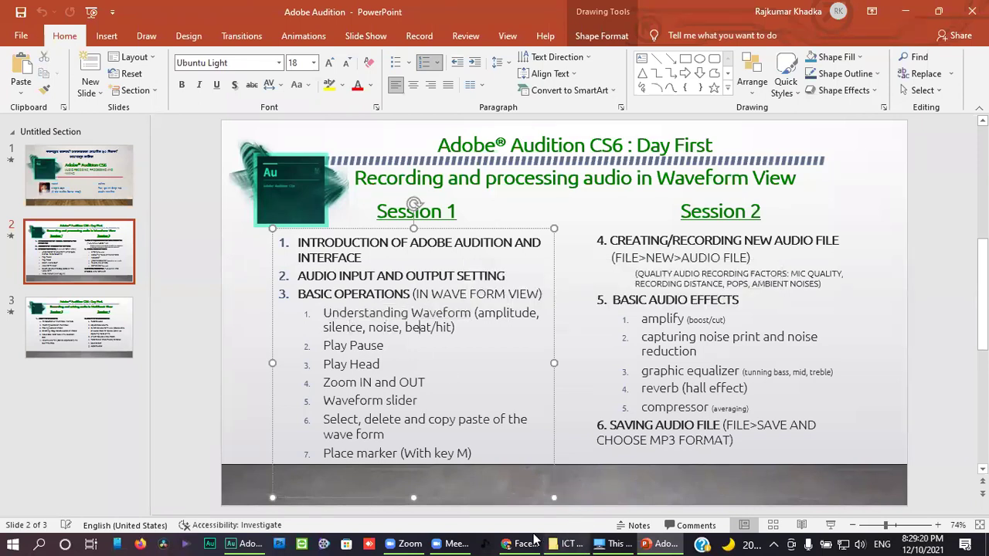
Switch back to Adobe Audition and move the playhead to 8 seconds, then to about 1.4 seconds in the quiet opening.
{"action": "left_click", "coordinate": [247, 542]}
{"action": "left_click", "coordinate": [384, 358]}
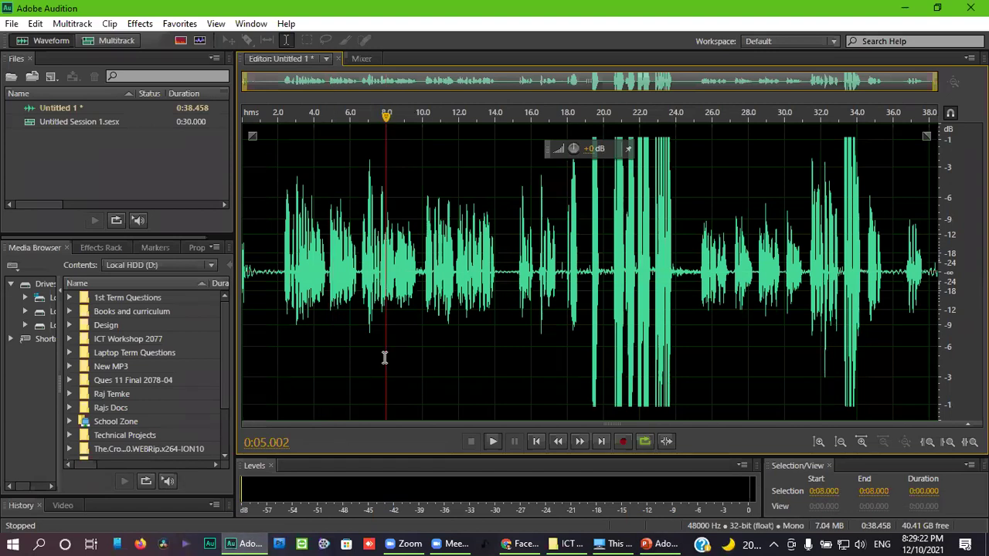
{"action": "left_click_drag", "start_coordinate": [277, 288], "coordinate": [255, 288]}
{"action": "left_click", "coordinate": [265, 308]}
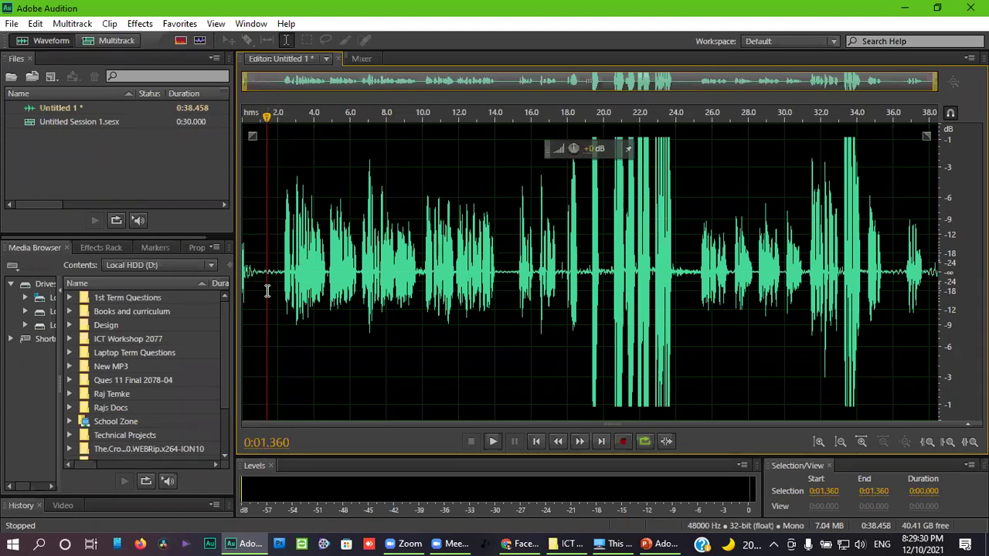
Select the opening silence from about 1.1 to 2.3 seconds, clear it, and reselect from about 1.1 to 2 seconds.
{"action": "left_click_drag", "start_coordinate": [262, 280], "coordinate": [284, 282]}
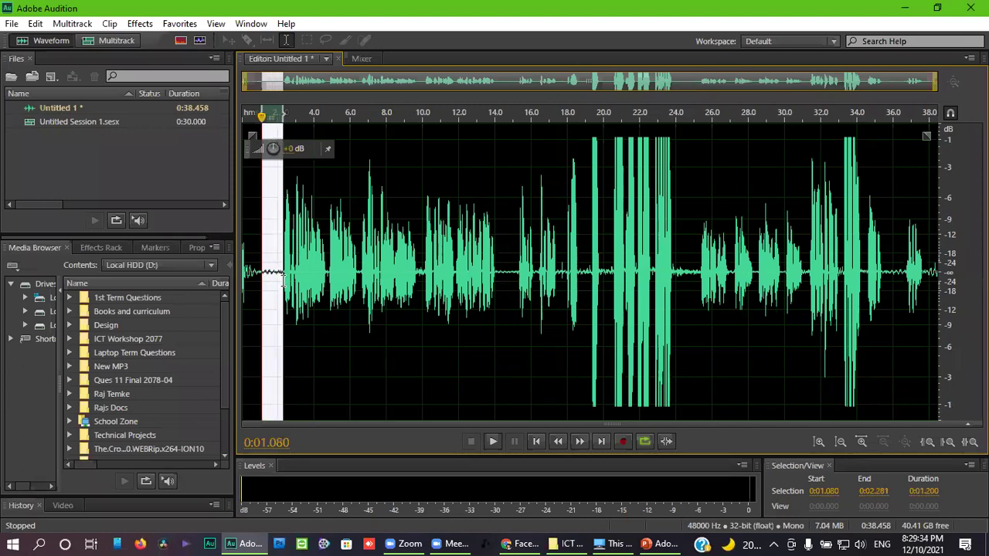
{"action": "left_click", "coordinate": [274, 289]}
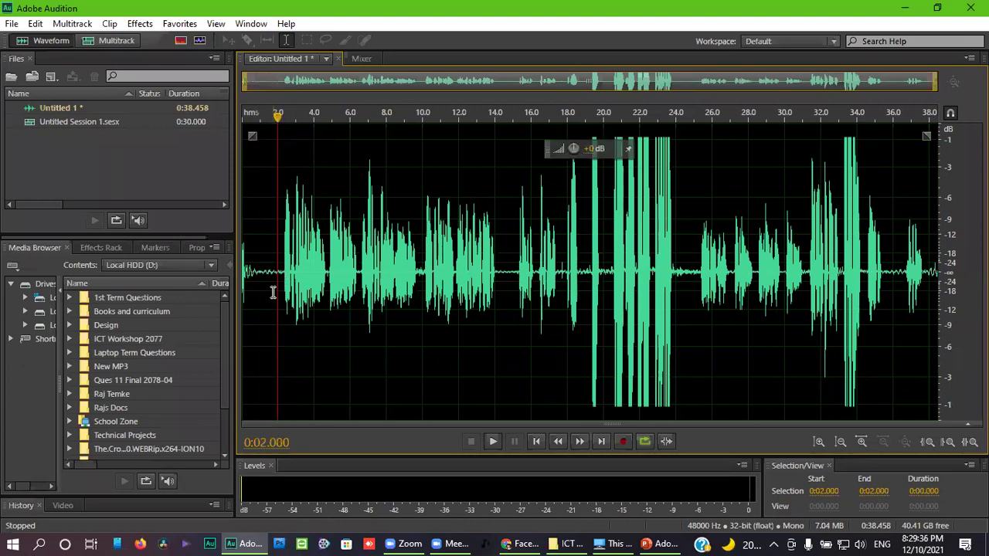
{"action": "mouse_move", "coordinate": [277, 287]}
{"action": "left_mouse_down"}
{"action": "mouse_move", "coordinate": [258, 281]}
{"action": "mouse_move", "coordinate": [276, 282]}
{"action": "left_mouse_up"}
{"action": "left_click", "coordinate": [258, 282]}
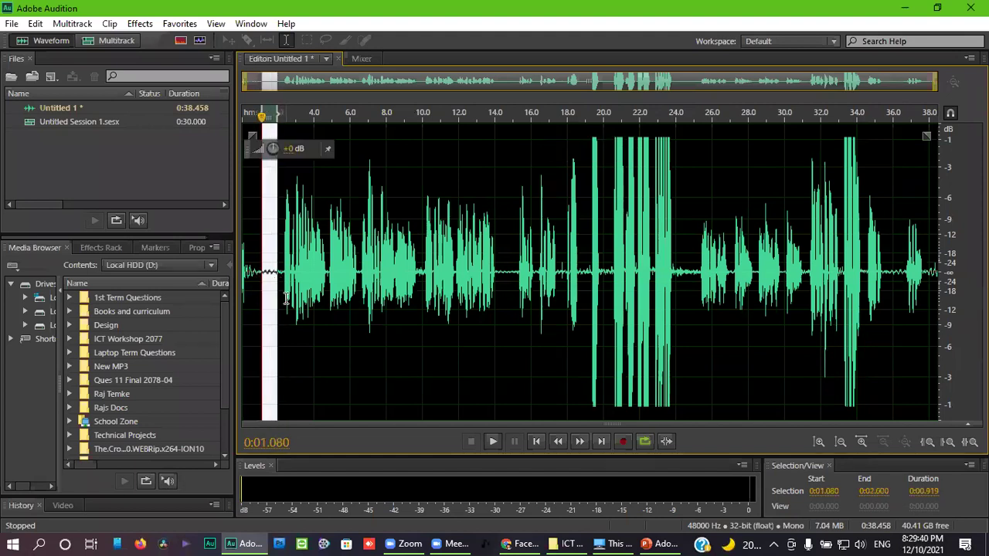
Place the playhead at the start of the speech, about 2.4 seconds, and zoom the waveform in and back out.
{"action": "left_click", "coordinate": [287, 300]}
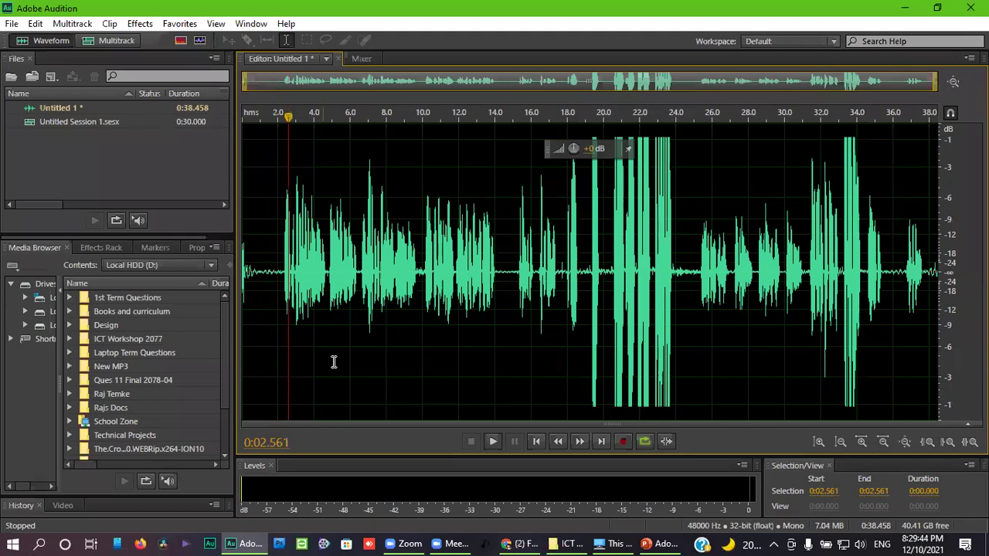
{"action": "left_click", "coordinate": [284, 336]}
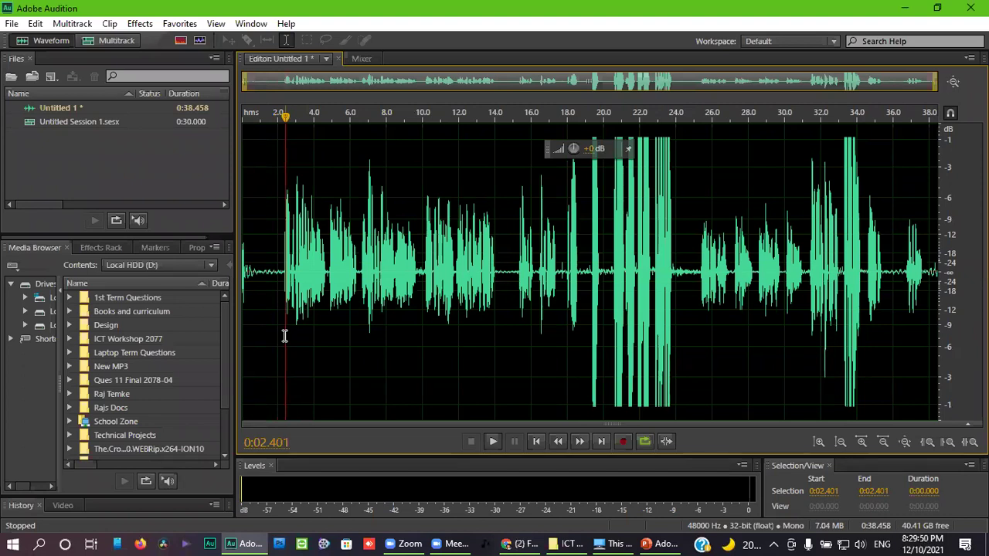
{"action": "scroll", "coordinate": [284, 336], "scroll_direction": "up", "scroll_amount": 3}
{"action": "scroll", "coordinate": [618, 230], "scroll_direction": "down", "scroll_amount": 2}
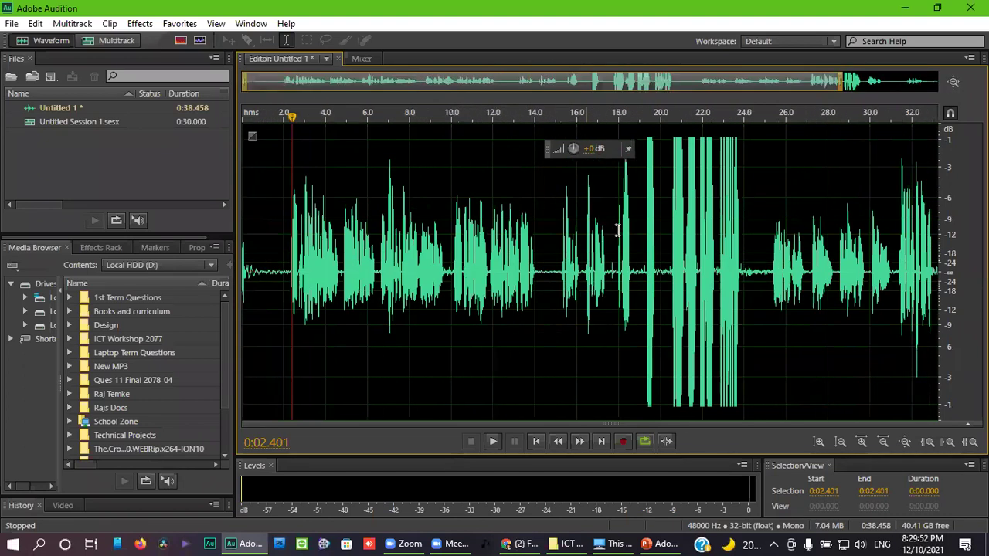
{"action": "scroll", "coordinate": [619, 230], "scroll_direction": "up", "scroll_amount": 3}
{"action": "scroll", "coordinate": [619, 231], "scroll_direction": "down", "scroll_amount": 4}
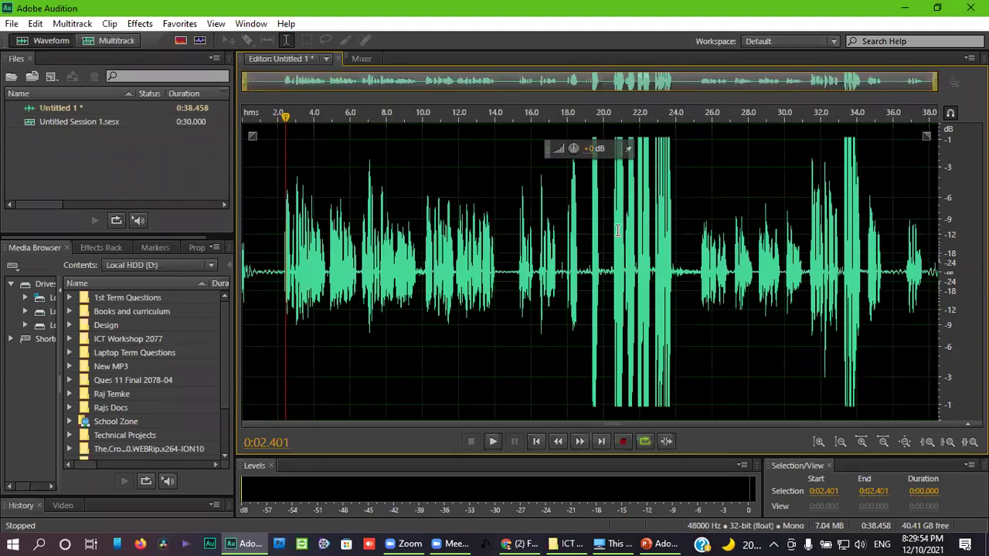
Zoom in to about the first 16 seconds, slide the visible range along the overview, and return to the full waveform.
{"action": "left_click", "coordinate": [860, 441]}
{"action": "left_click", "coordinate": [861, 441]}
{"action": "left_click", "coordinate": [860, 441]}
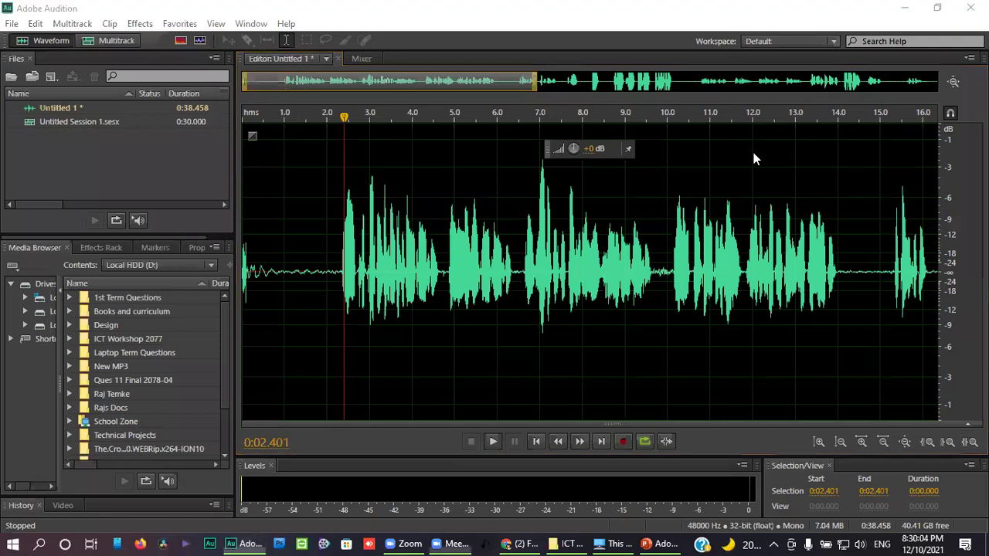
{"action": "left_click_drag", "start_coordinate": [482, 83], "coordinate": [247, 74]}
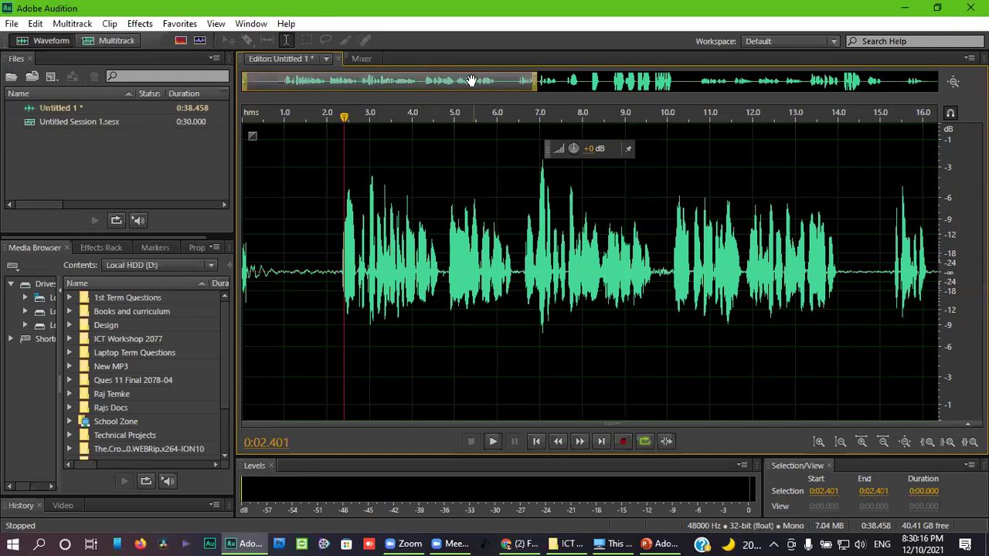
{"action": "left_click_drag", "start_coordinate": [457, 76], "coordinate": [390, 74]}
{"action": "scroll", "coordinate": [647, 311], "scroll_direction": "down", "scroll_amount": 3}
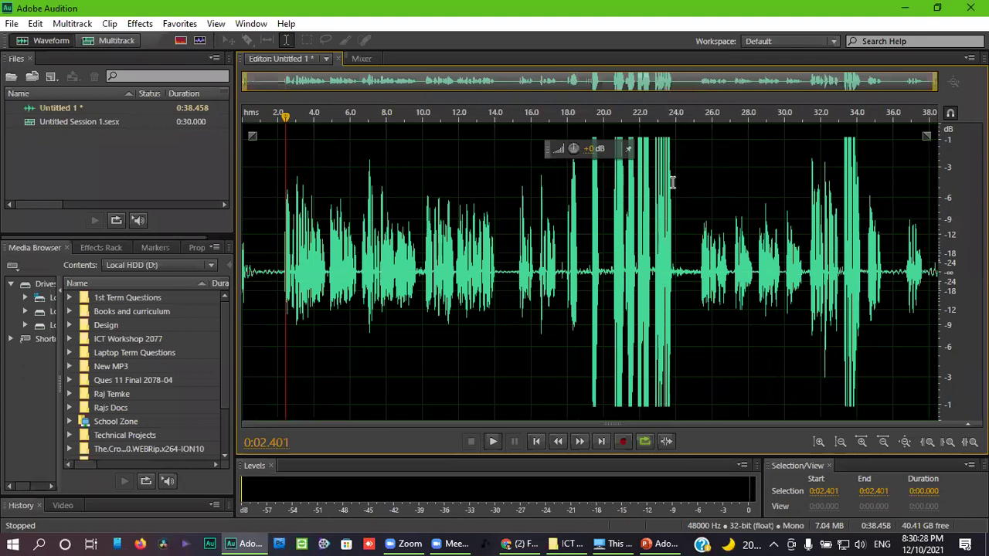
Select the loud, full-height section of the waveform from about 18.9 to 24.5 seconds.
{"action": "left_click", "coordinate": [759, 290]}
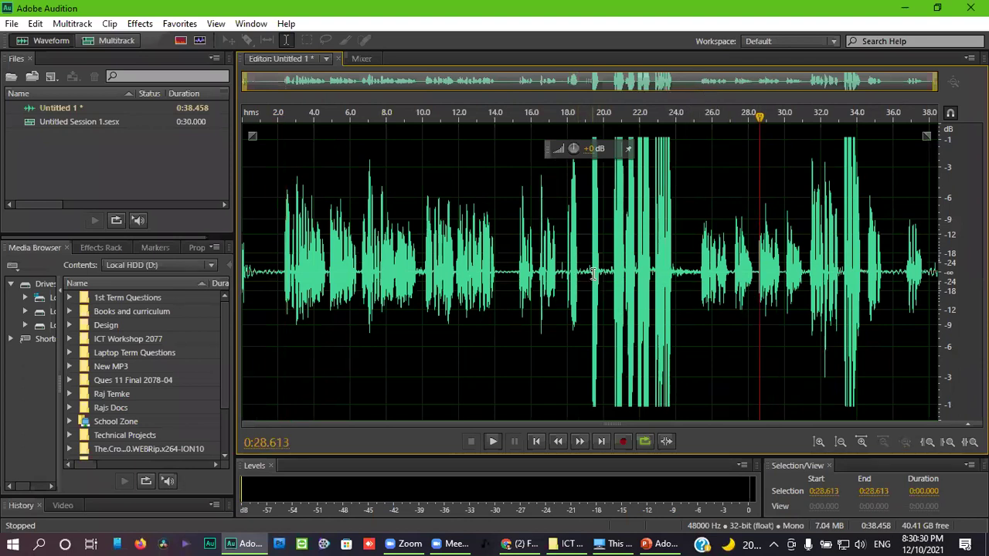
{"action": "left_click_drag", "start_coordinate": [689, 278], "coordinate": [584, 254]}
{"action": "left_click", "coordinate": [687, 271]}
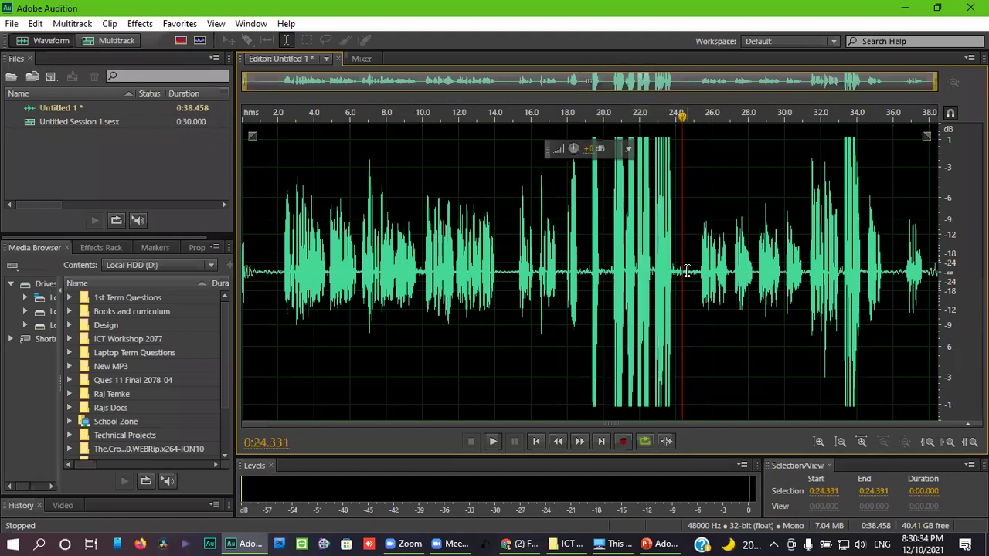
{"action": "left_click_drag", "start_coordinate": [687, 272], "coordinate": [587, 265]}
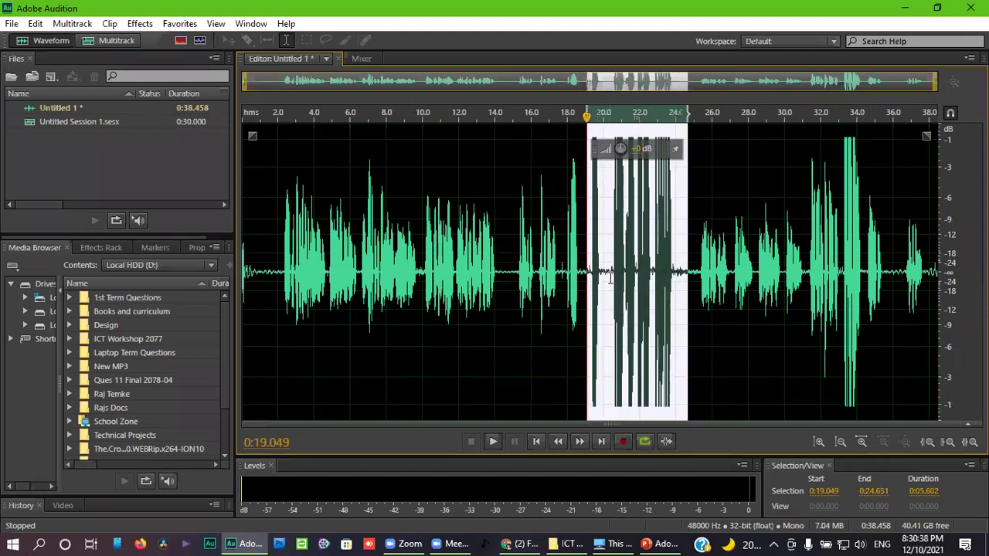
{"action": "left_click", "coordinate": [610, 277]}
{"action": "left_click_drag", "start_coordinate": [686, 280], "coordinate": [583, 268]}
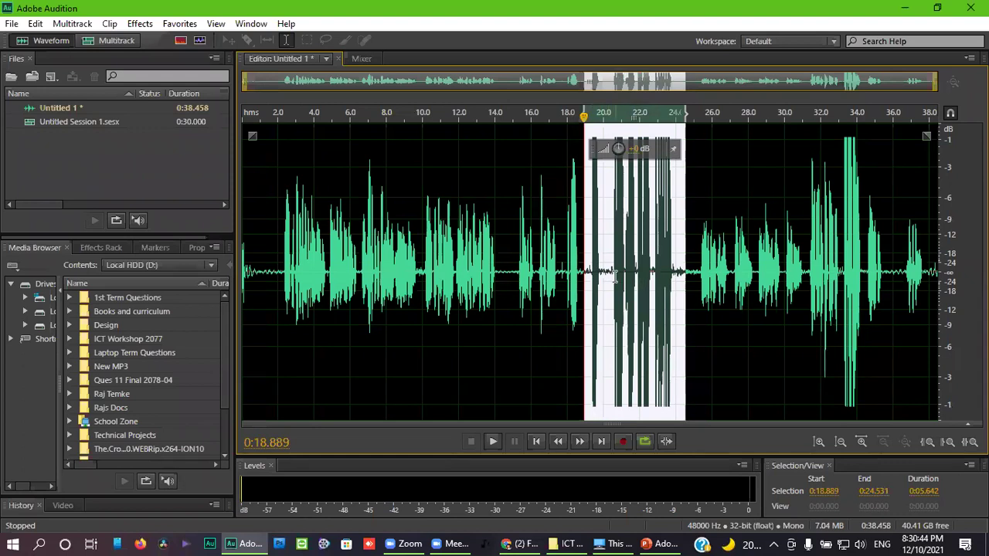
Zoom in and out on the selected loud section, ending close up around 21 seconds to examine its peaks.
{"action": "scroll", "coordinate": [622, 280], "scroll_direction": "up", "scroll_amount": 5}
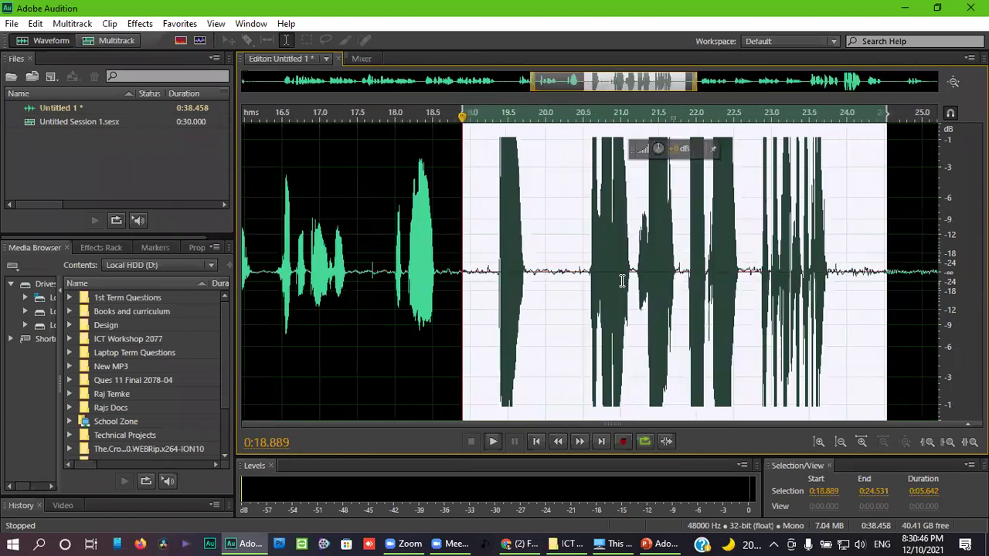
{"action": "scroll", "coordinate": [622, 281], "scroll_direction": "down", "scroll_amount": 5}
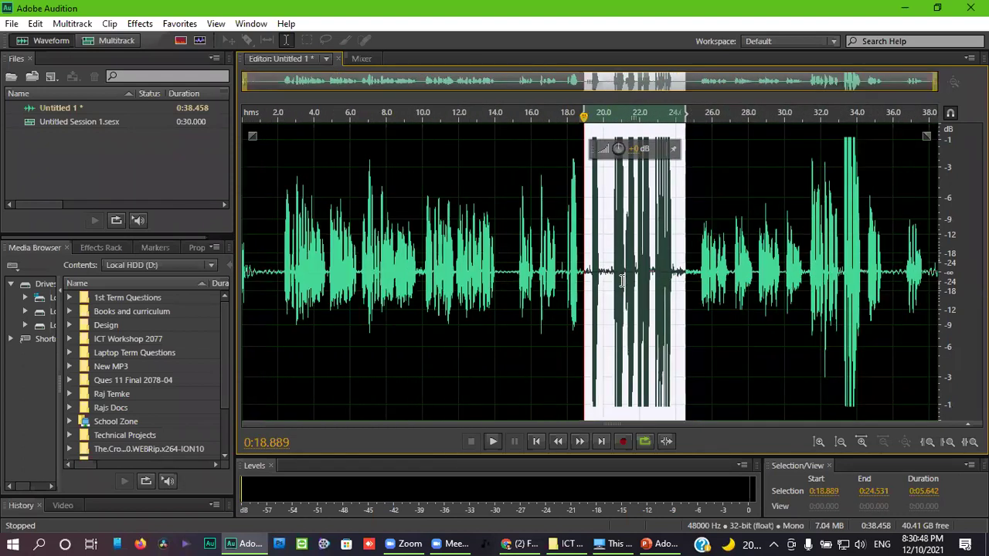
{"action": "scroll", "coordinate": [622, 281], "scroll_direction": "up", "scroll_amount": 8}
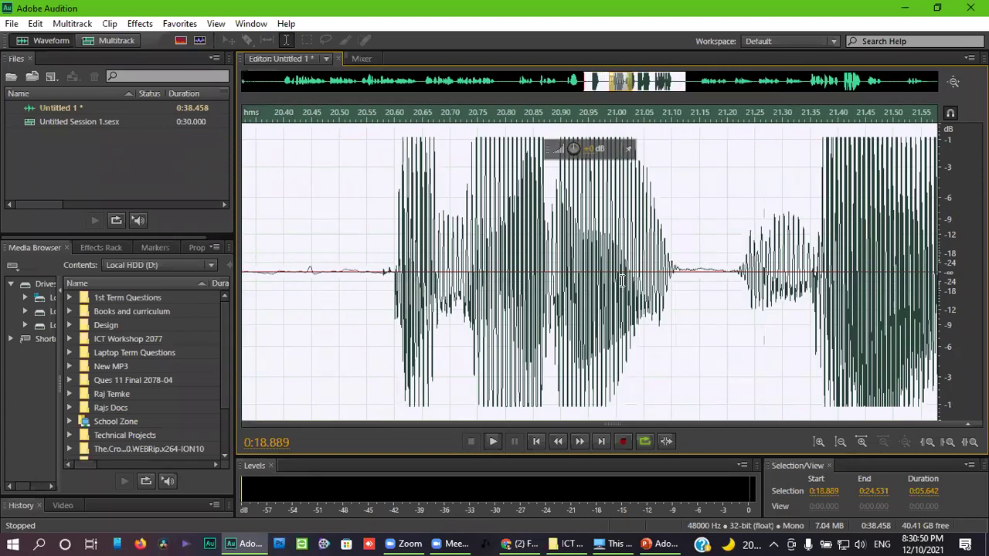
Return to the full waveform and play the loud, full-height section from about 19.2 seconds.
{"action": "left_click", "coordinate": [699, 298]}
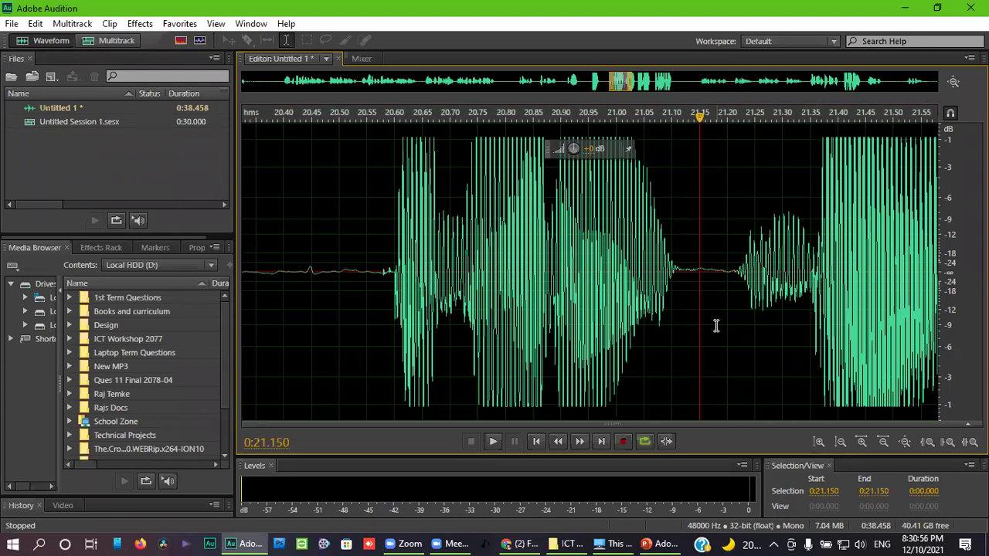
{"action": "scroll", "coordinate": [717, 325], "scroll_direction": "down", "scroll_amount": 8}
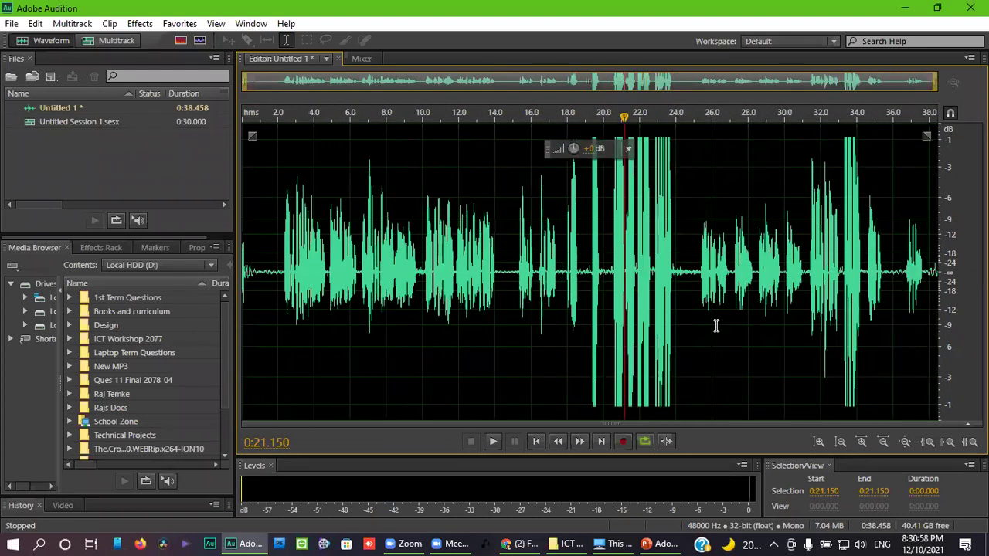
{"action": "left_click", "coordinate": [692, 312]}
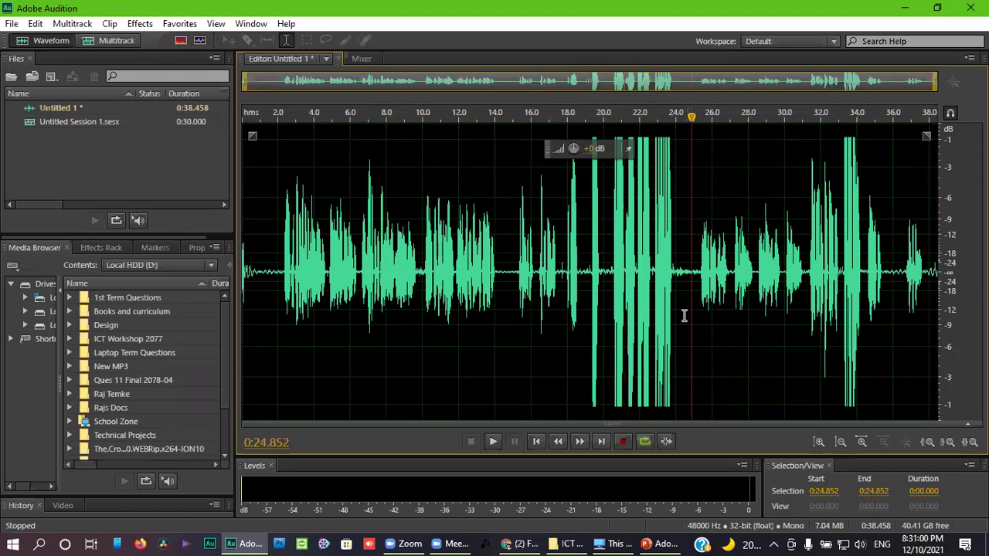
{"action": "left_click", "coordinate": [589, 307]}
{"action": "key", "text": "space"}
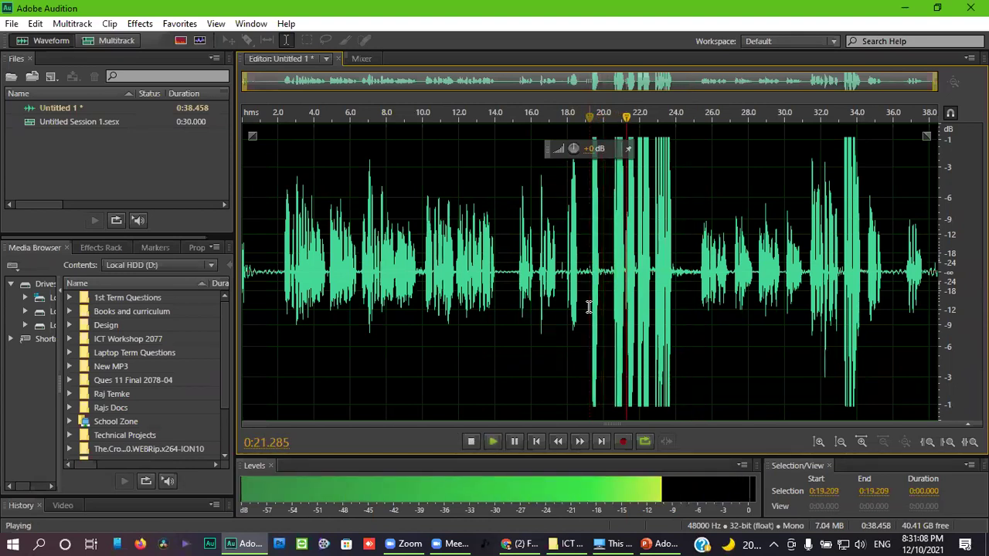
{"action": "key", "text": "space"}
Zoom in on the loud section around 22 seconds to examine its peaks, and return to the full waveform.
{"action": "scroll", "coordinate": [640, 289], "scroll_direction": "up", "scroll_amount": 3}
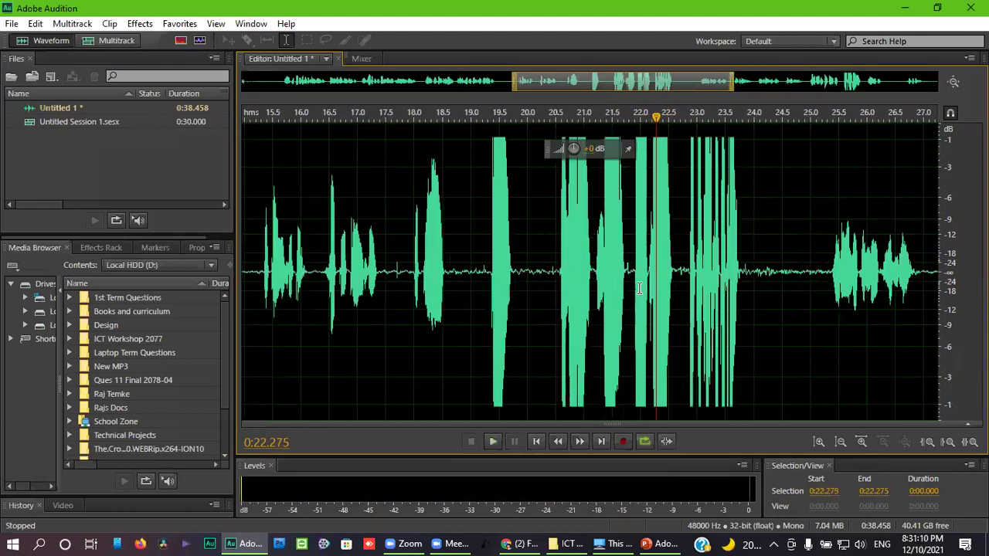
{"action": "left_click", "coordinate": [594, 288]}
{"action": "left_click_drag", "start_coordinate": [632, 278], "coordinate": [625, 284]}
{"action": "scroll", "coordinate": [628, 286], "scroll_direction": "down", "scroll_amount": 3}
{"action": "left_click", "coordinate": [700, 304]}
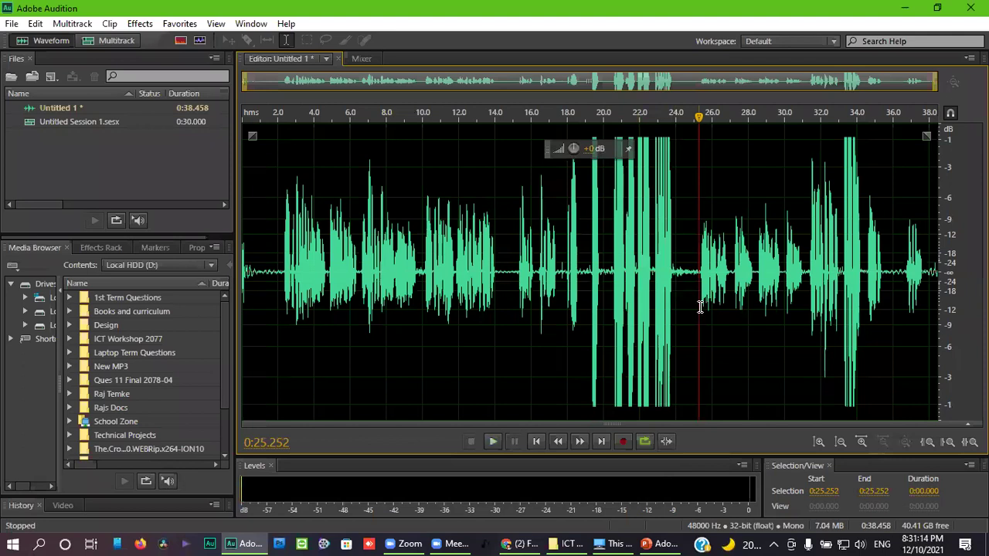
Move the playhead through the quieter opening speech, and select the silent gap from about 14 to 15 seconds.
{"action": "left_click", "coordinate": [364, 316]}
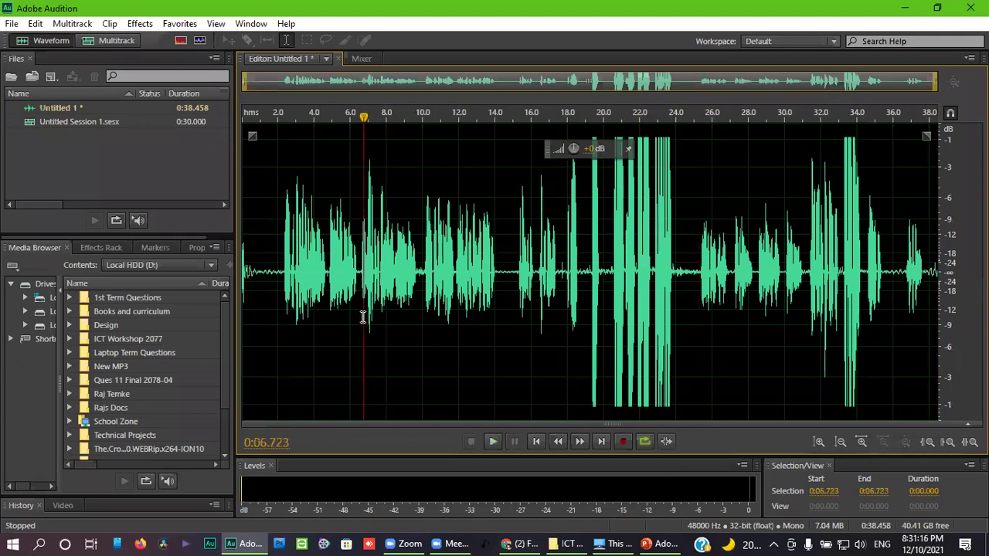
{"action": "left_click", "coordinate": [297, 302]}
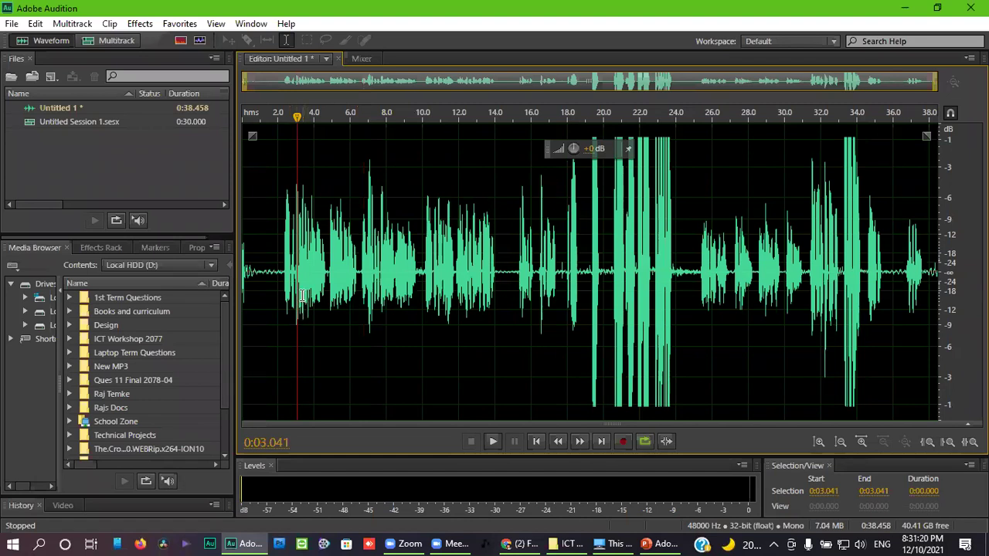
{"action": "left_click", "coordinate": [348, 288]}
{"action": "left_click", "coordinate": [377, 287]}
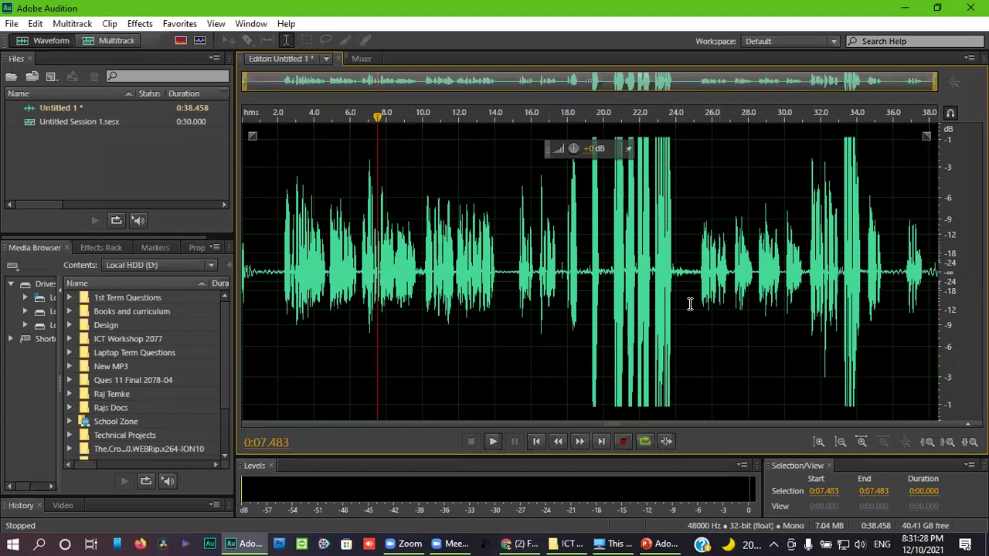
{"action": "left_click_drag", "start_coordinate": [514, 287], "coordinate": [497, 291]}
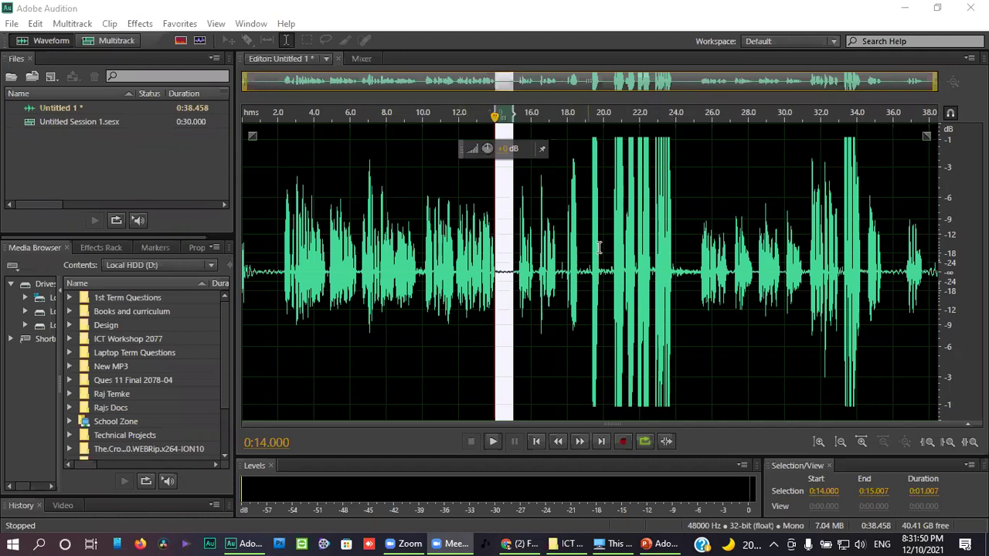
{"action": "left_click", "coordinate": [688, 299]}
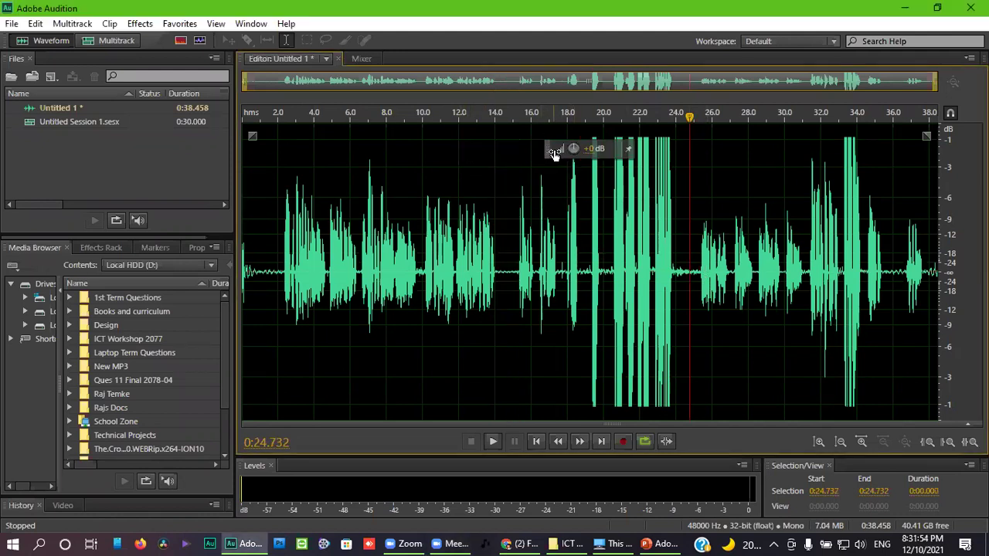
{"action": "left_click", "coordinate": [328, 259]}
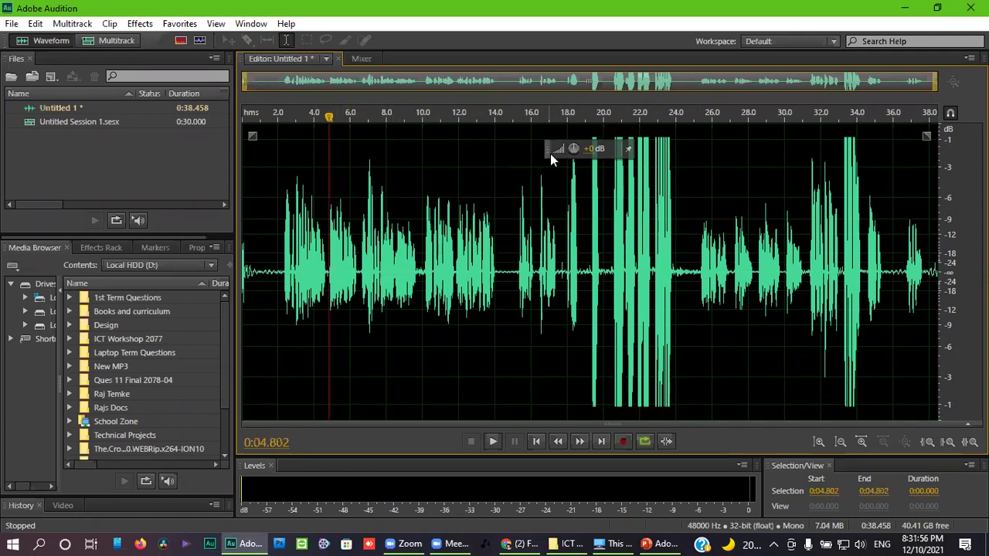
{"action": "left_click", "coordinate": [459, 258]}
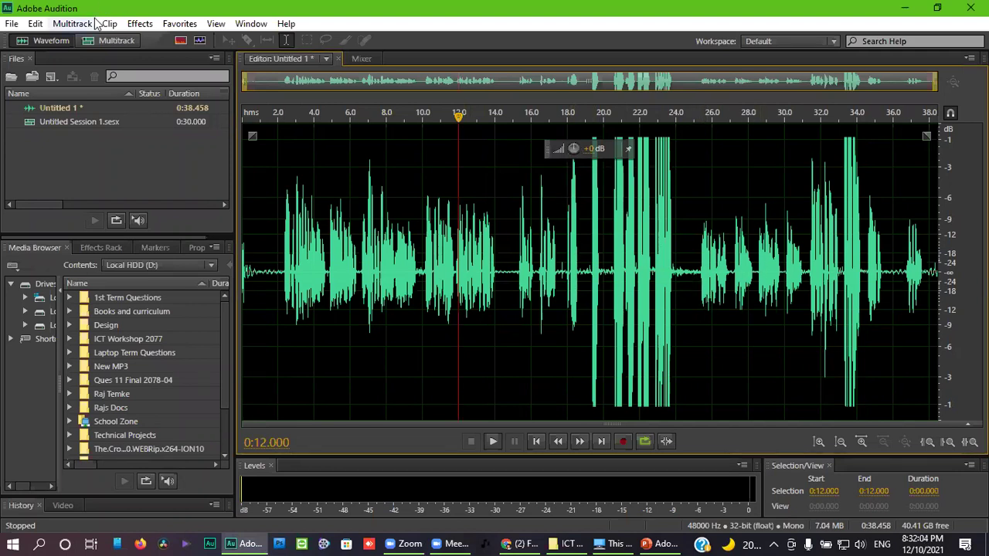
Select the quiet speech after the loud section, from about 25.1 to 31.2 seconds.
{"action": "left_click", "coordinate": [699, 308]}
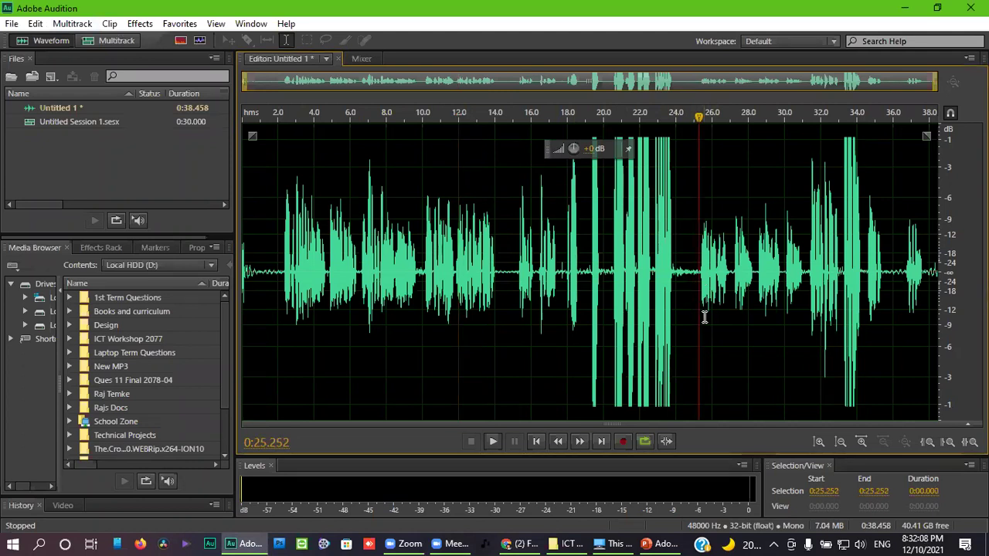
{"action": "left_click_drag", "start_coordinate": [693, 299], "coordinate": [738, 308]}
{"action": "left_click", "coordinate": [782, 309]}
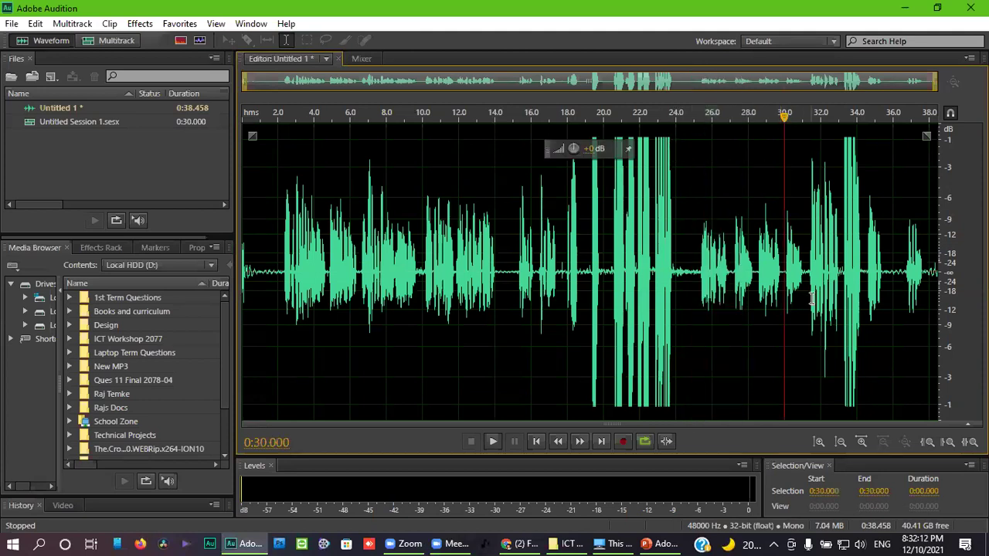
{"action": "left_click_drag", "start_coordinate": [804, 292], "coordinate": [796, 292]}
{"action": "left_click_drag", "start_coordinate": [698, 292], "coordinate": [792, 307]}
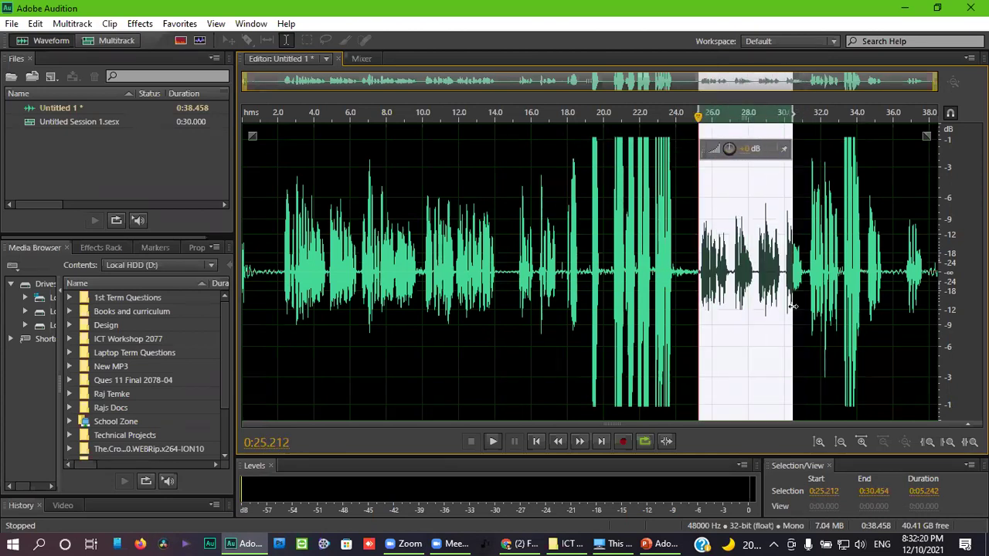
{"action": "scroll", "coordinate": [793, 307], "scroll_direction": "up", "scroll_amount": 4}
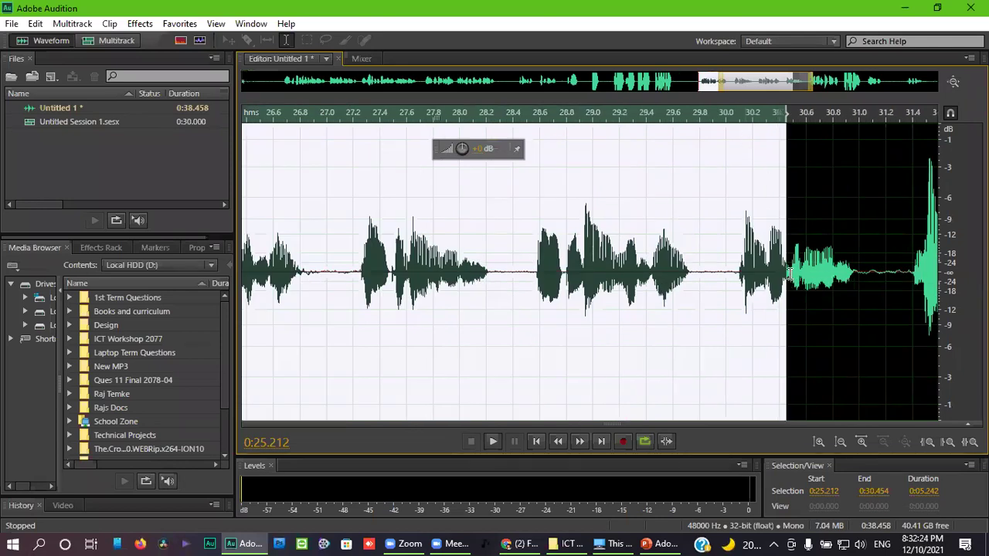
{"action": "scroll", "coordinate": [790, 274], "scroll_direction": "down", "scroll_amount": 2}
{"action": "left_click_drag", "start_coordinate": [832, 289], "coordinate": [486, 220]}
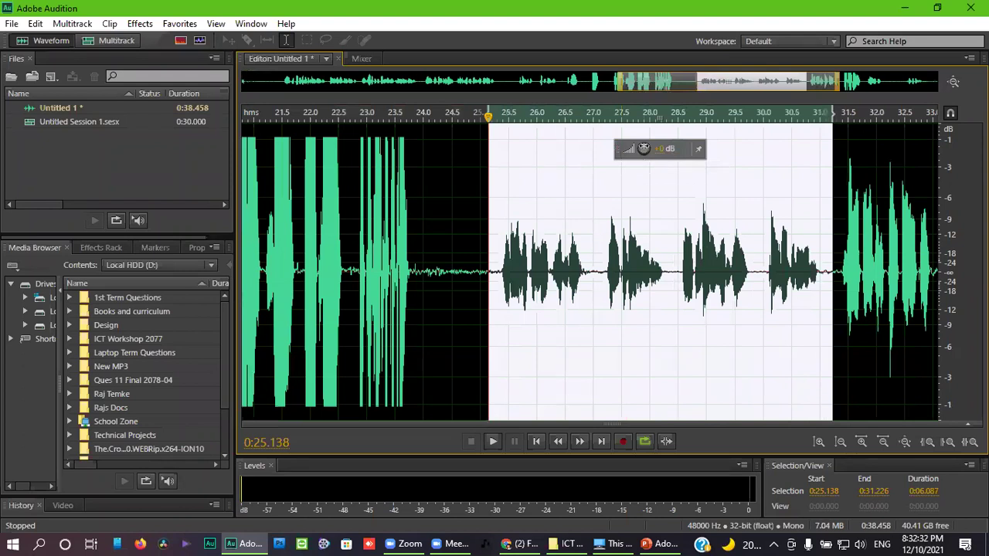
Raise the amplitude of the selected quiet speech, and return to the full waveform.
{"action": "mouse_move", "coordinate": [644, 147]}
{"action": "left_mouse_down"}
{"action": "mouse_move", "coordinate": [611, 146]}
{"action": "mouse_move", "coordinate": [693, 164]}
{"action": "mouse_move", "coordinate": [594, 142]}
{"action": "mouse_move", "coordinate": [738, 167]}
{"action": "mouse_move", "coordinate": [641, 149]}
{"action": "mouse_move", "coordinate": [663, 152]}
{"action": "left_mouse_up"}
{"action": "left_click", "coordinate": [637, 261]}
{"action": "scroll", "coordinate": [636, 261], "scroll_direction": "down", "scroll_amount": 5}
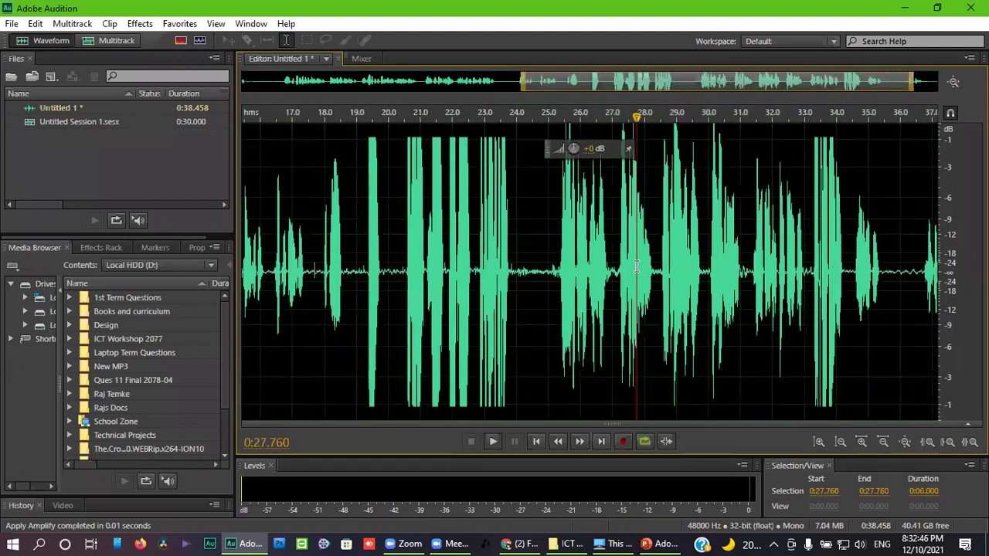
Select the opening speech from 2 to about 17.5 seconds and raise its amplitude by just under 5.7 dB.
{"action": "left_click_drag", "start_coordinate": [278, 262], "coordinate": [560, 284]}
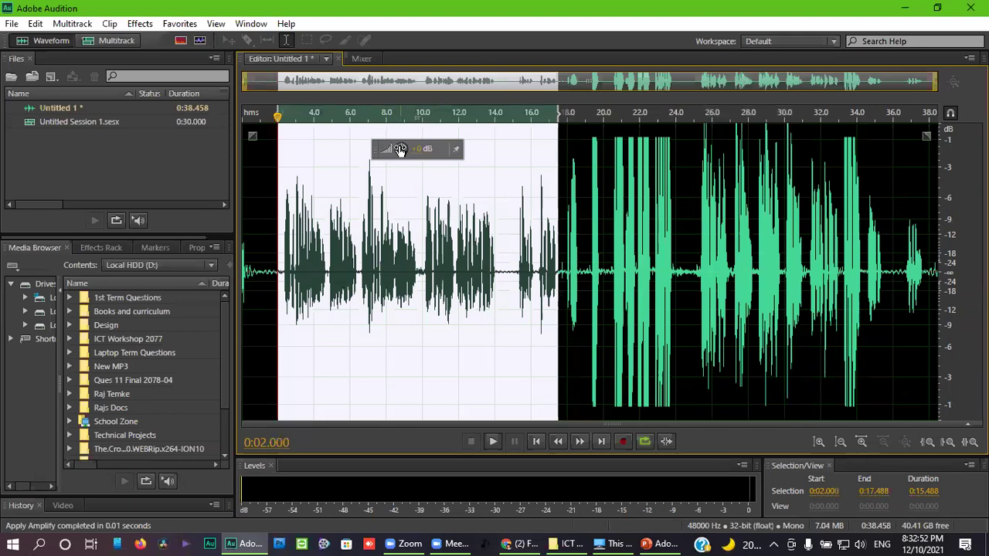
{"action": "left_click_drag", "start_coordinate": [400, 149], "coordinate": [435, 170]}
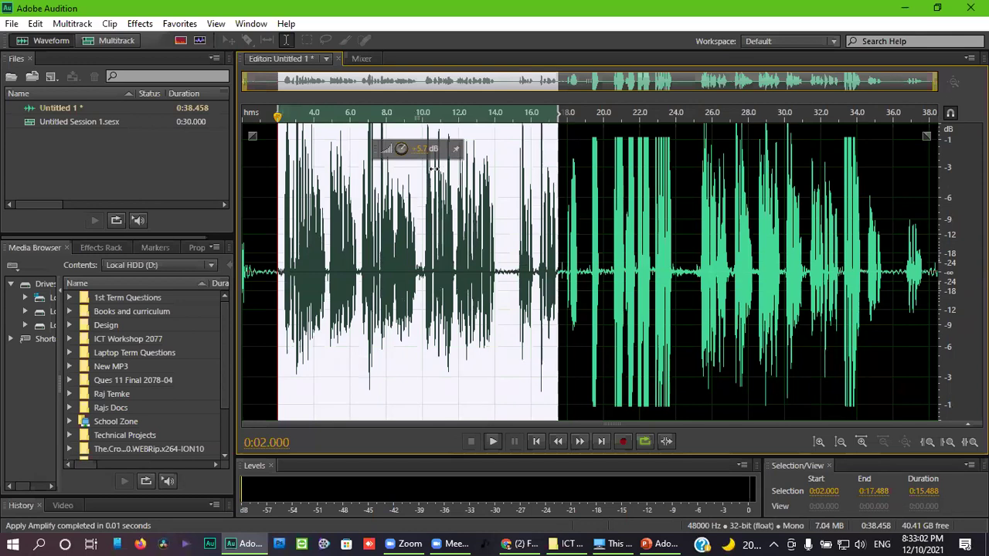
{"action": "left_click_drag", "start_coordinate": [434, 167], "coordinate": [433, 162]}
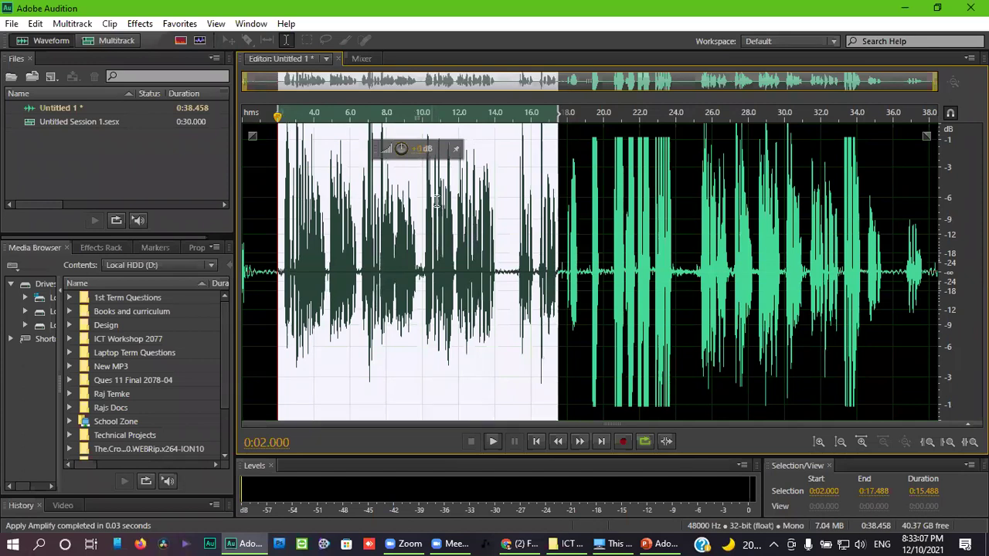
{"action": "left_click", "coordinate": [443, 209]}
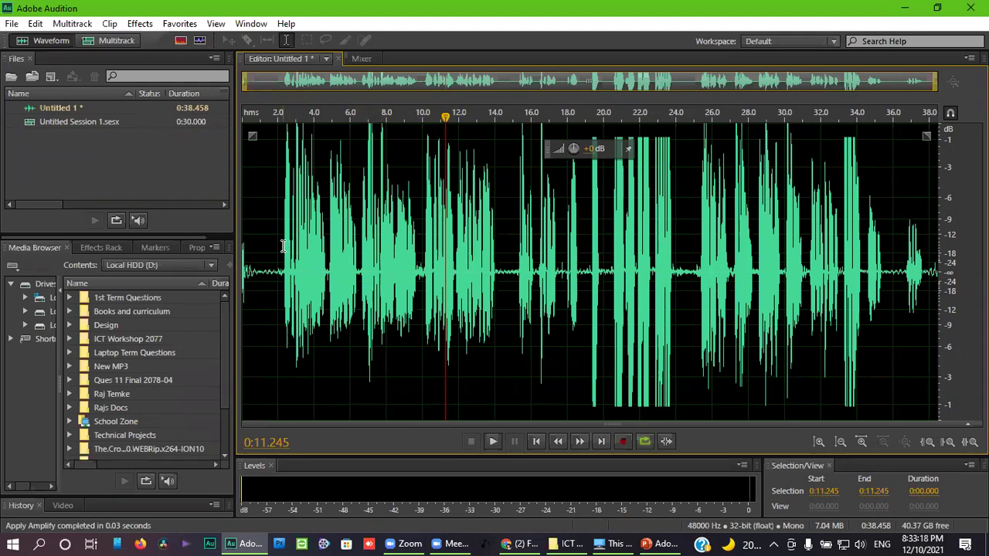
Boost the amplitude of the speech from 2 to about 14.5 seconds to an extreme level, and play it from about 3 seconds.
{"action": "left_click_drag", "start_coordinate": [278, 271], "coordinate": [504, 272]}
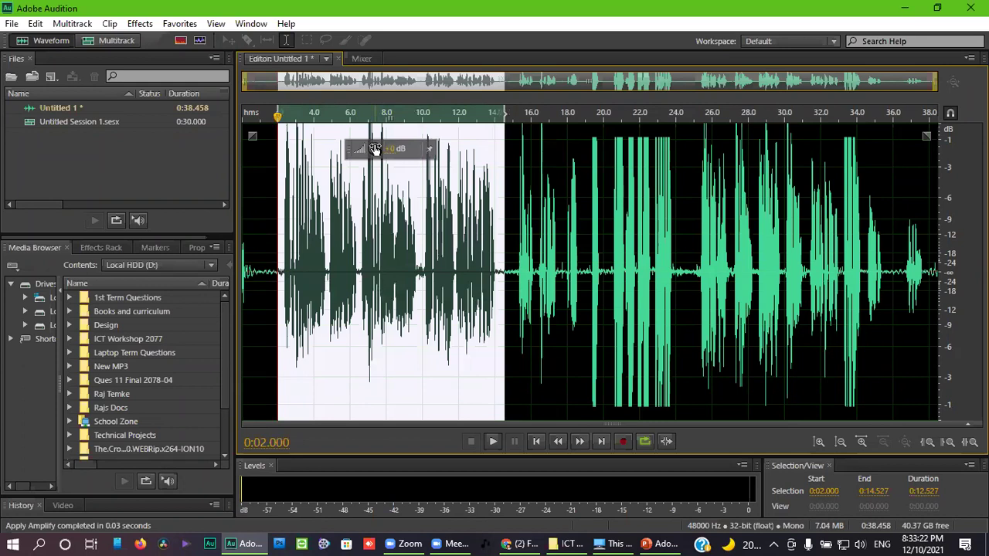
{"action": "left_click_drag", "start_coordinate": [375, 149], "coordinate": [464, 169]}
{"action": "left_click", "coordinate": [444, 194]}
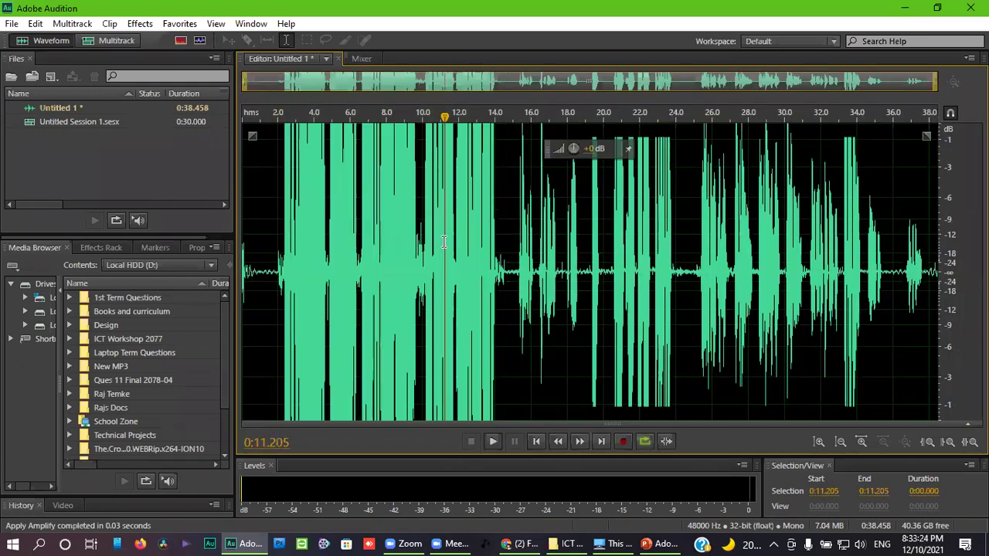
{"action": "left_click", "coordinate": [295, 248]}
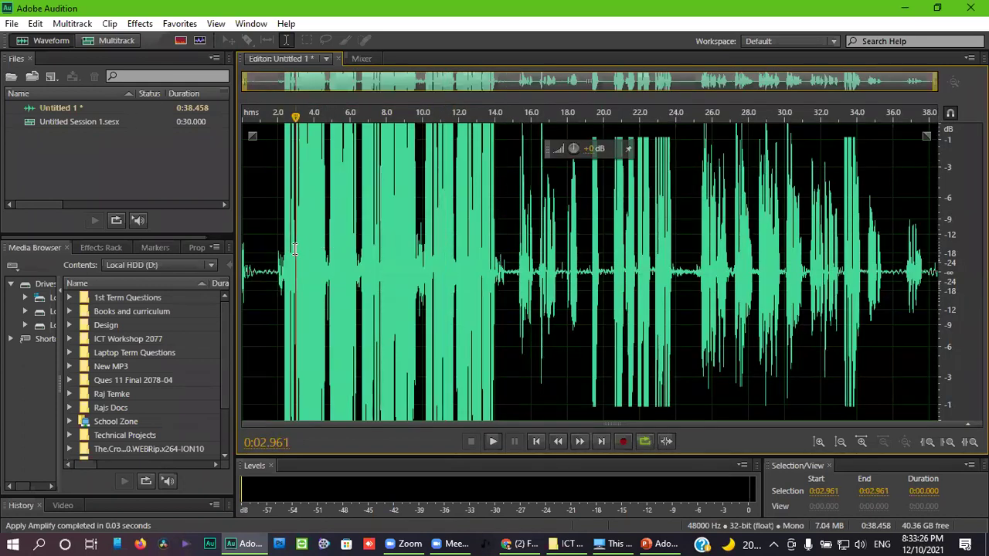
{"action": "key", "text": "space"}
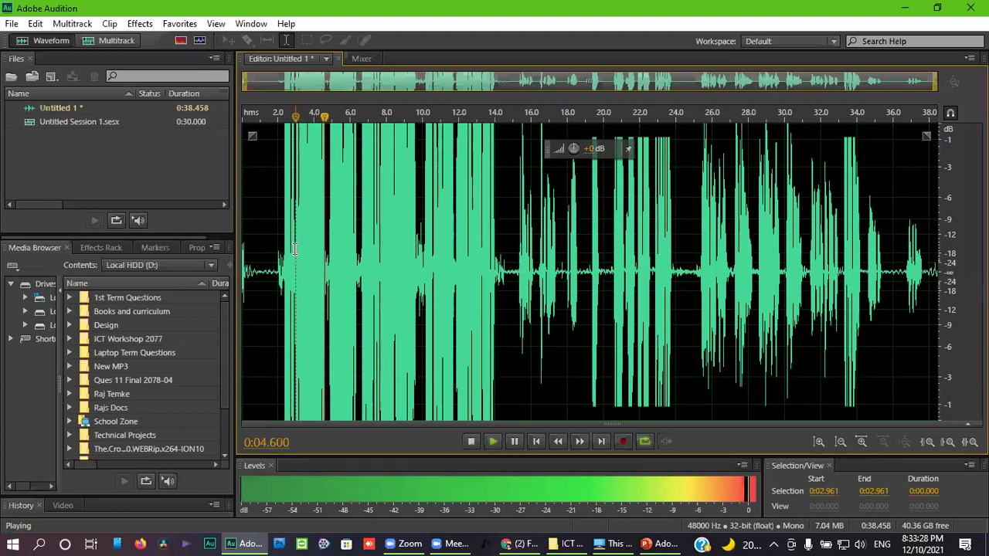
{"action": "key", "text": "space"}
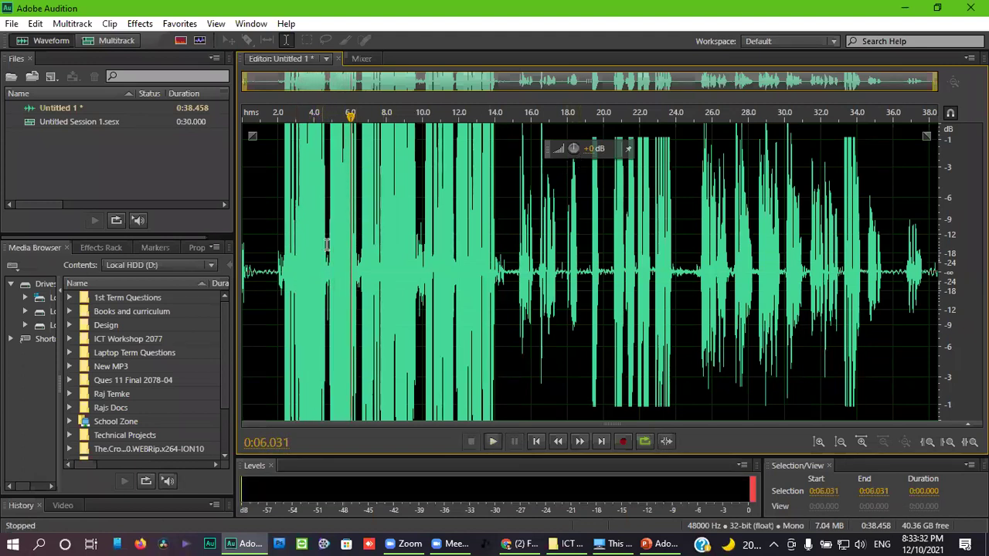
Undo the extreme amplitude boost and replay the opening speech from about 3 seconds.
{"action": "left_click_drag", "start_coordinate": [277, 245], "coordinate": [505, 245]}
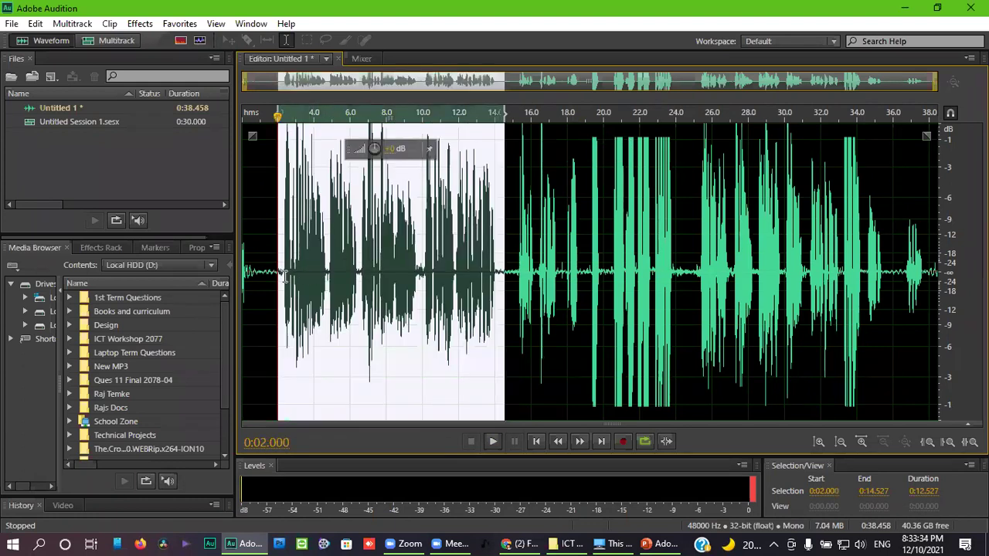
{"action": "left_click", "coordinate": [294, 317]}
{"action": "key", "text": "space"}
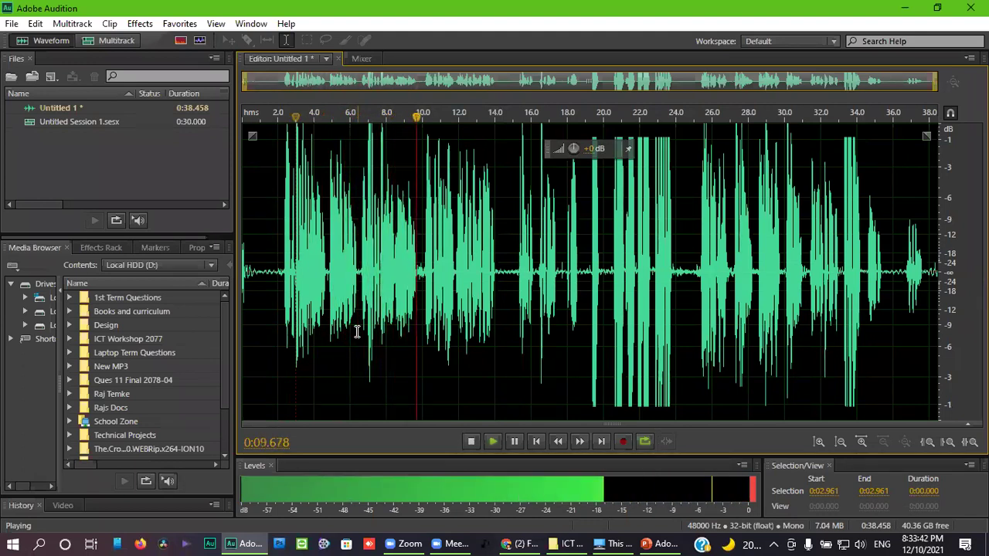
{"action": "key", "text": "space"}
{"action": "left_click", "coordinate": [467, 280]}
{"action": "left_click", "coordinate": [514, 304]}
{"action": "left_click", "coordinate": [415, 294]}
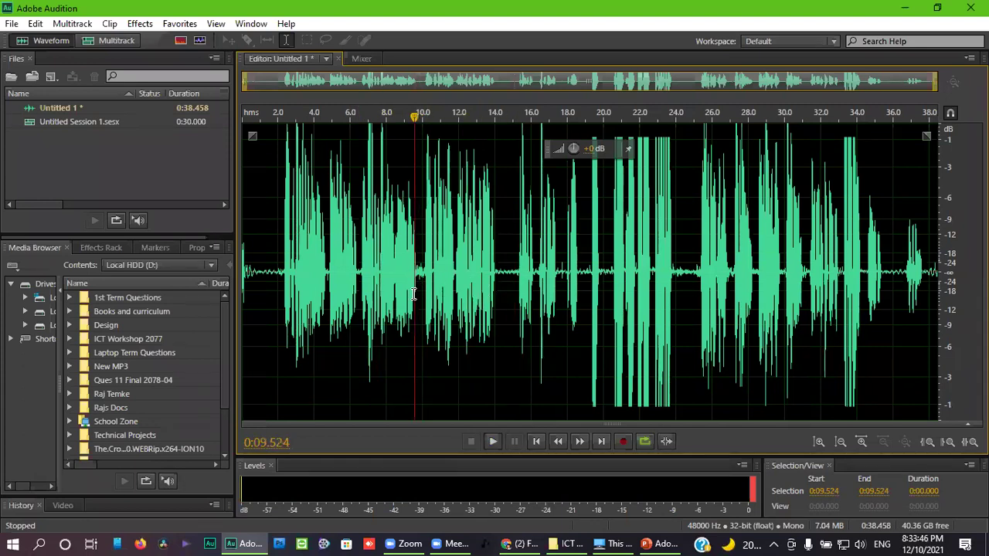
{"action": "left_click", "coordinate": [539, 305]}
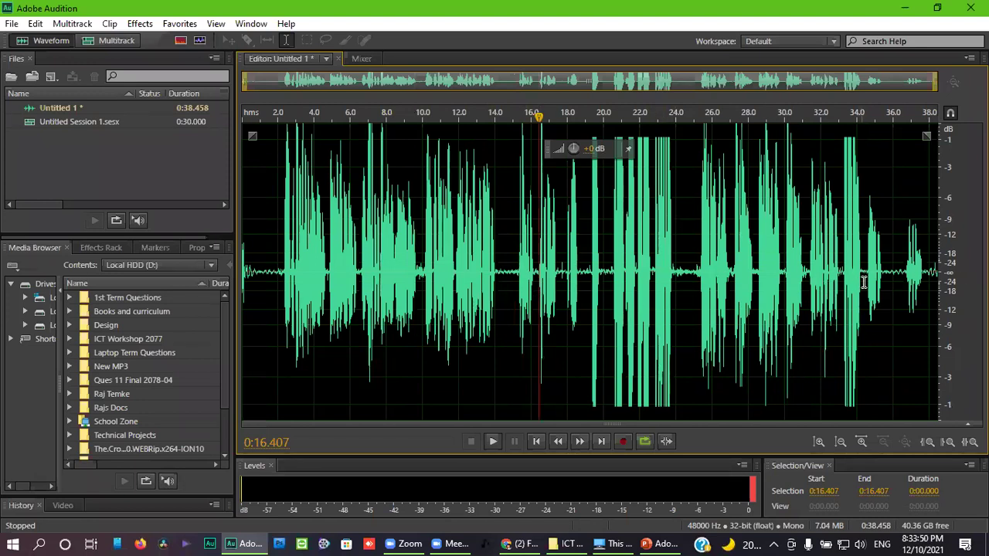
Select the closing speech from about 34.5 to 38 seconds and raise its amplitude.
{"action": "left_click_drag", "start_coordinate": [865, 283], "coordinate": [918, 291]}
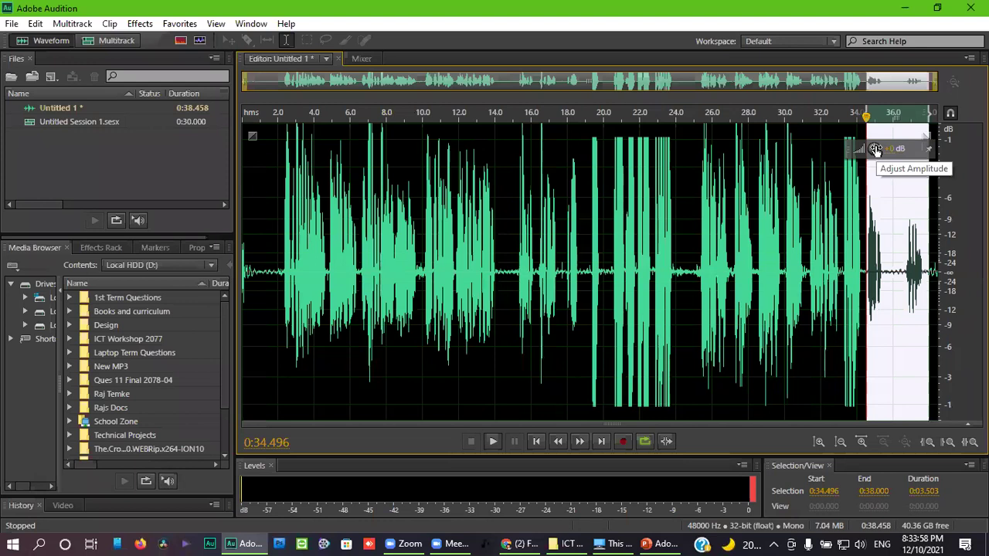
{"action": "left_click_drag", "start_coordinate": [875, 148], "coordinate": [901, 158]}
{"action": "left_click", "coordinate": [683, 233]}
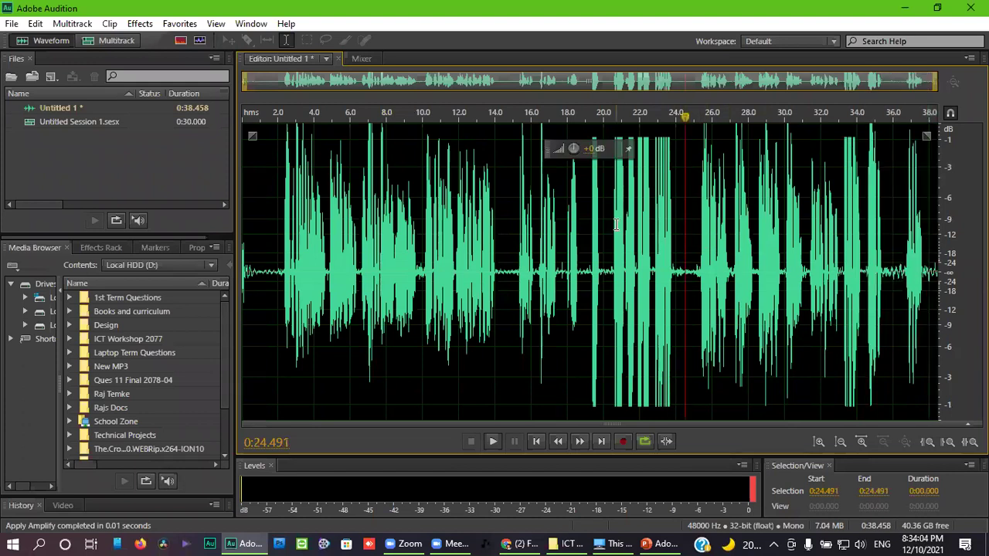
Lower the amplitude of the loud speech from about 19.2 to 24.6 seconds and from about 33.3 to 35.6 seconds.
{"action": "left_click_drag", "start_coordinate": [590, 225], "coordinate": [687, 252]}
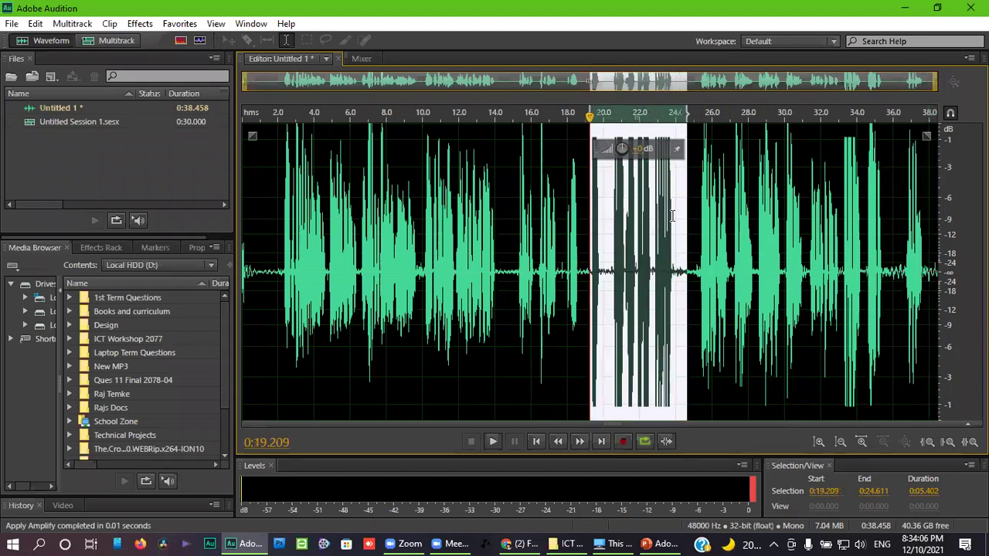
{"action": "left_click_drag", "start_coordinate": [622, 149], "coordinate": [615, 148]}
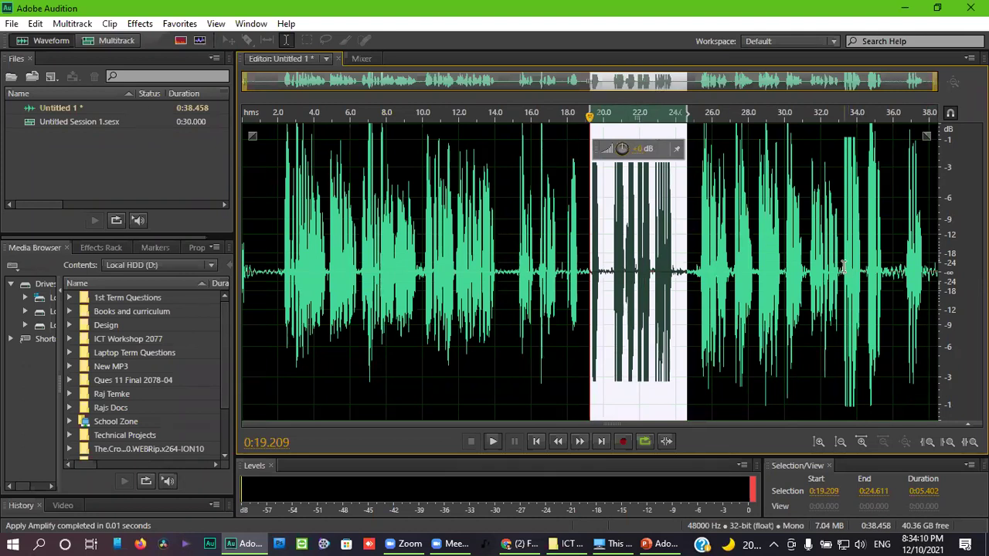
{"action": "left_click_drag", "start_coordinate": [844, 266], "coordinate": [885, 271]}
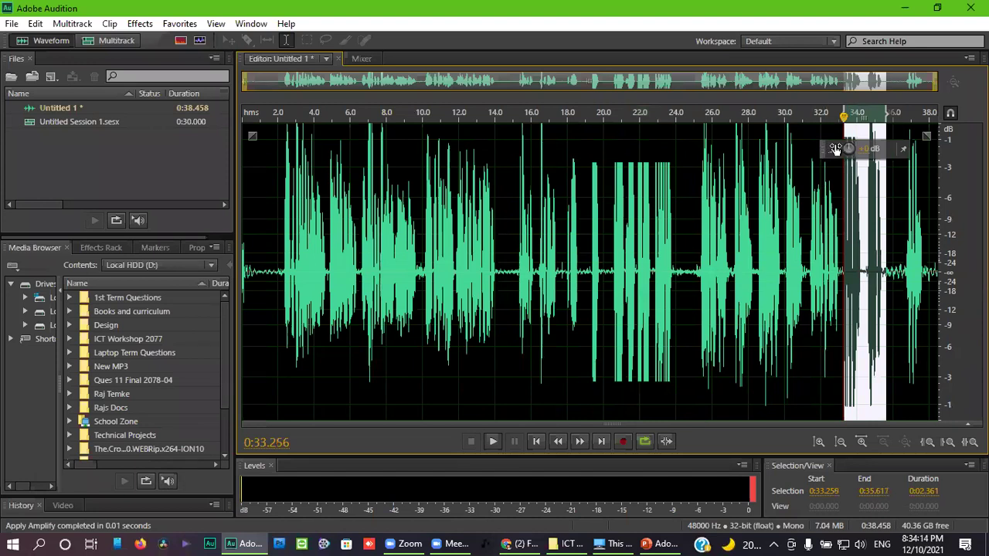
{"action": "left_click_drag", "start_coordinate": [849, 149], "coordinate": [841, 150]}
{"action": "left_click", "coordinate": [697, 240]}
{"action": "left_click", "coordinate": [697, 239]}
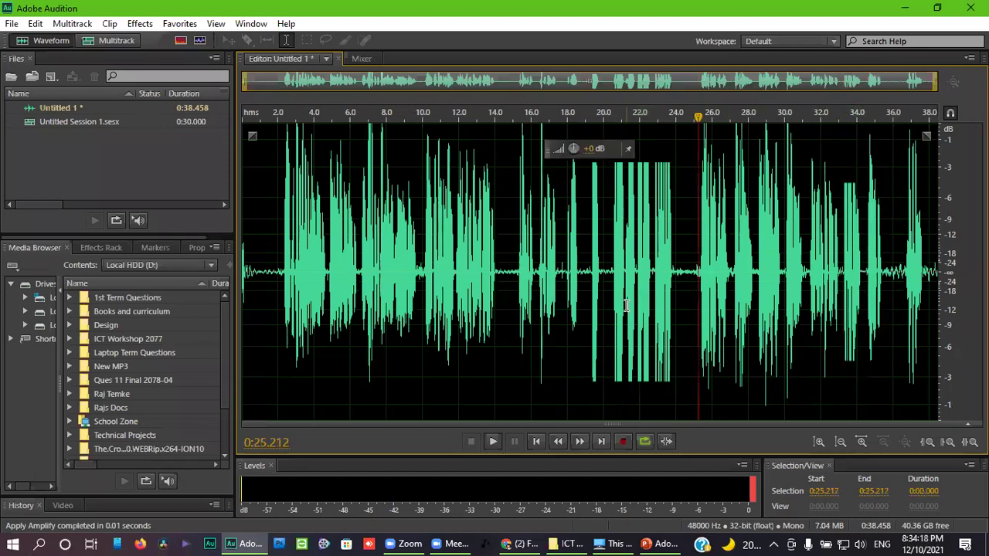
Select the silent gap from about 14.1 to 15.3 seconds and raise its amplitude.
{"action": "left_click", "coordinate": [387, 248]}
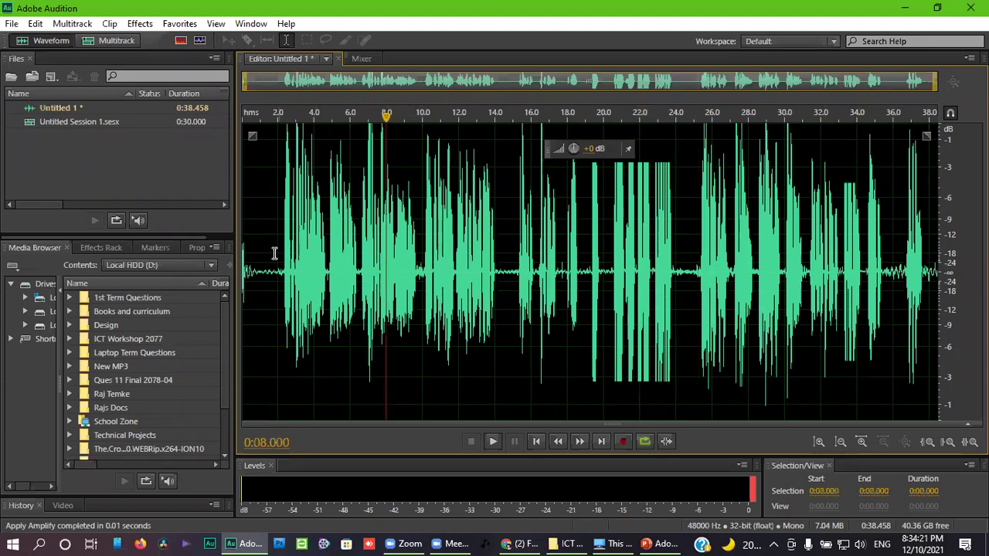
{"action": "left_click", "coordinate": [275, 253]}
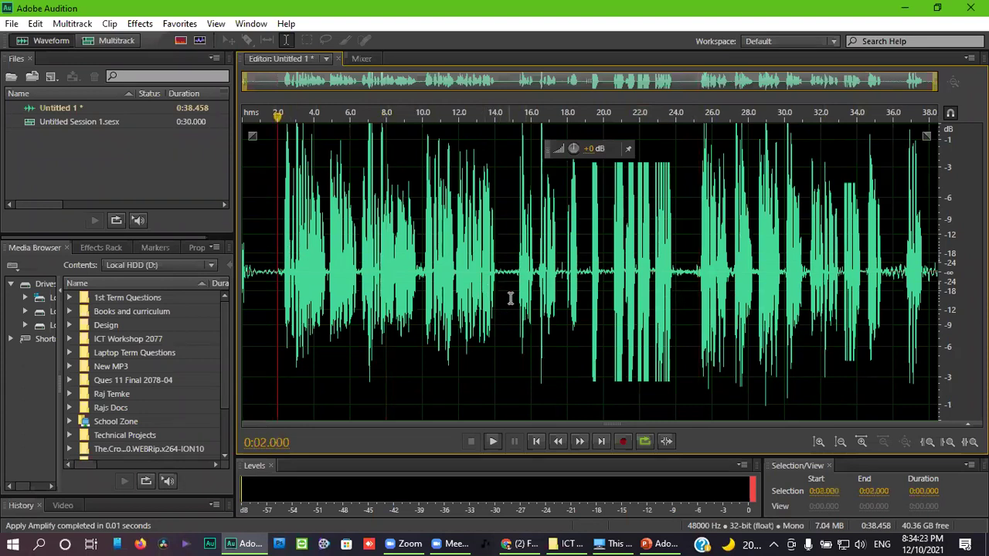
{"action": "left_click", "coordinate": [510, 298]}
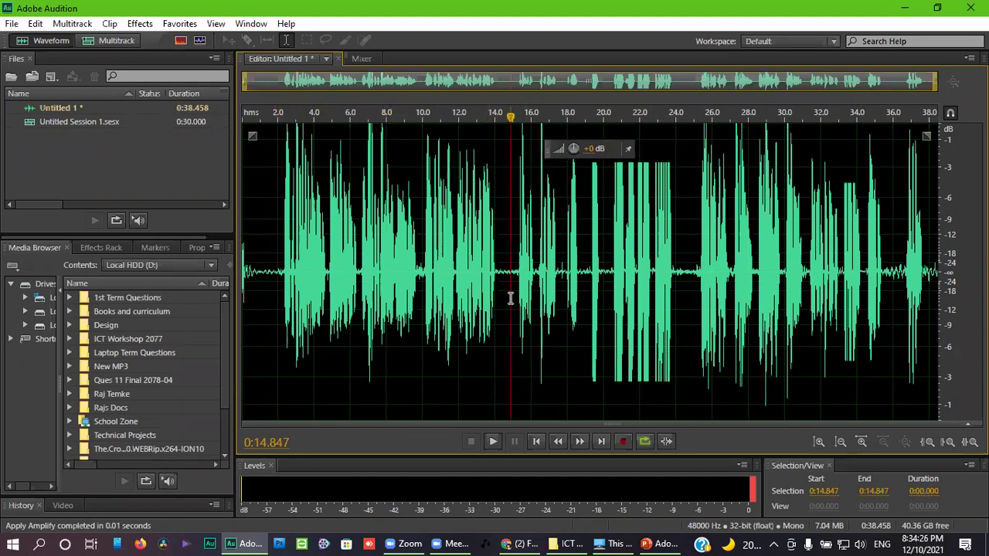
{"action": "scroll", "coordinate": [504, 300], "scroll_direction": "up", "scroll_amount": 3}
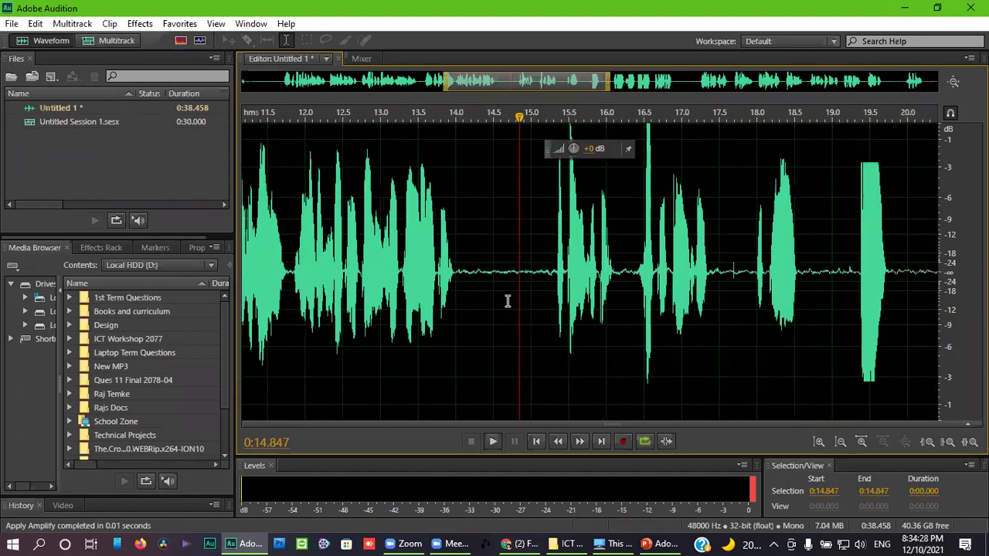
{"action": "scroll", "coordinate": [508, 302], "scroll_direction": "up", "scroll_amount": 1}
{"action": "left_click_drag", "start_coordinate": [450, 291], "coordinate": [566, 294]}
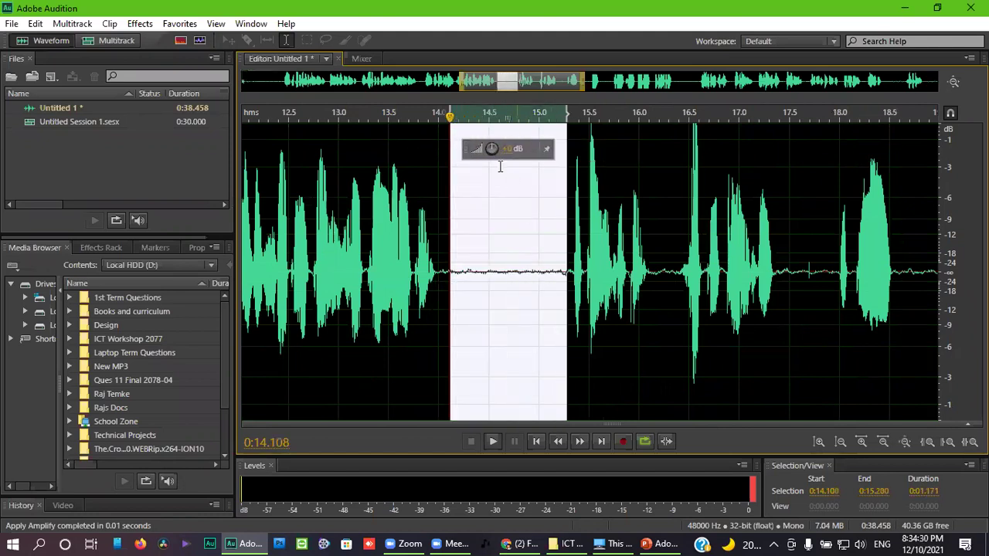
{"action": "left_click_drag", "start_coordinate": [491, 148], "coordinate": [565, 154]}
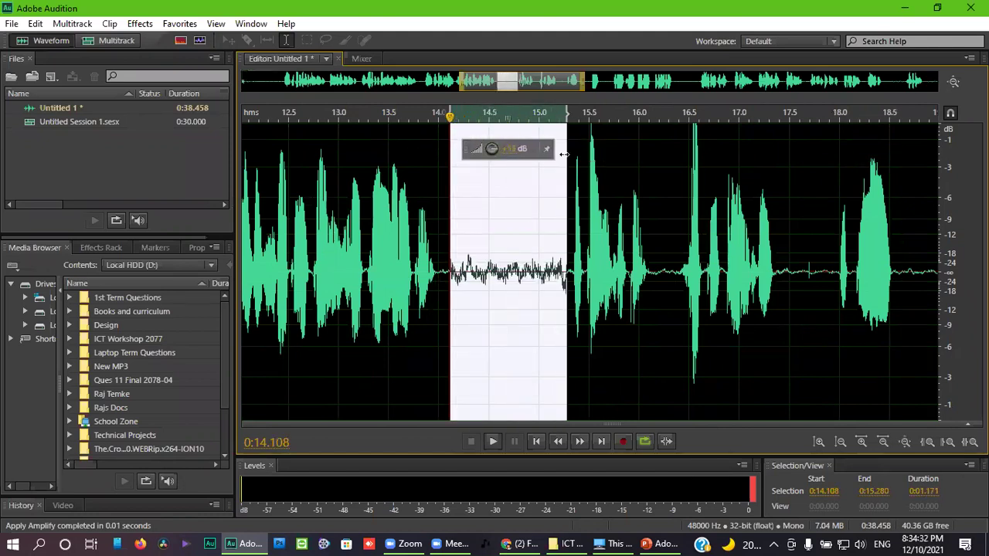
{"action": "left_click", "coordinate": [539, 272]}
{"action": "scroll", "coordinate": [513, 282], "scroll_direction": "down", "scroll_amount": 2}
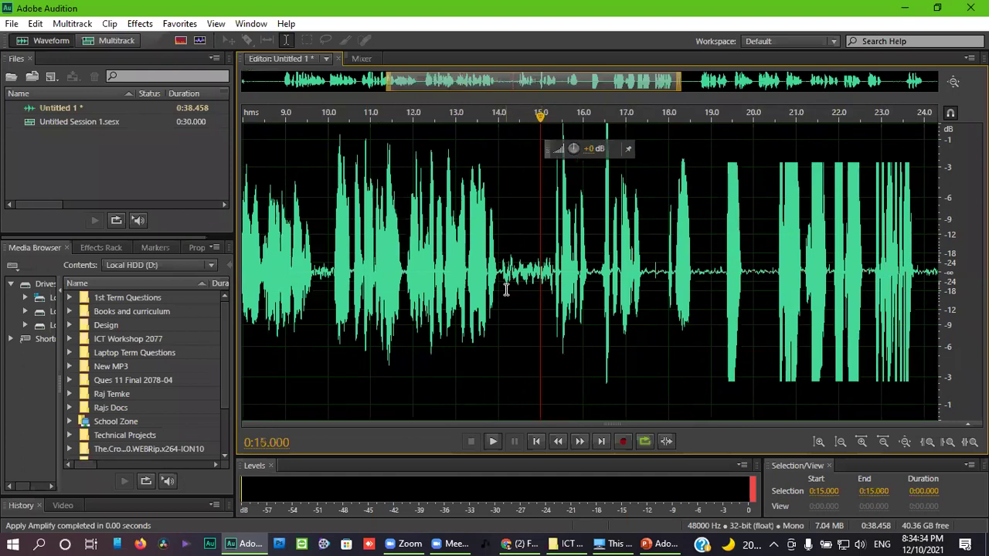
Play the amplified gap twice, starting from just over 14 seconds.
{"action": "left_click", "coordinate": [506, 290]}
{"action": "key", "text": "space"}
{"action": "key", "text": "space"}
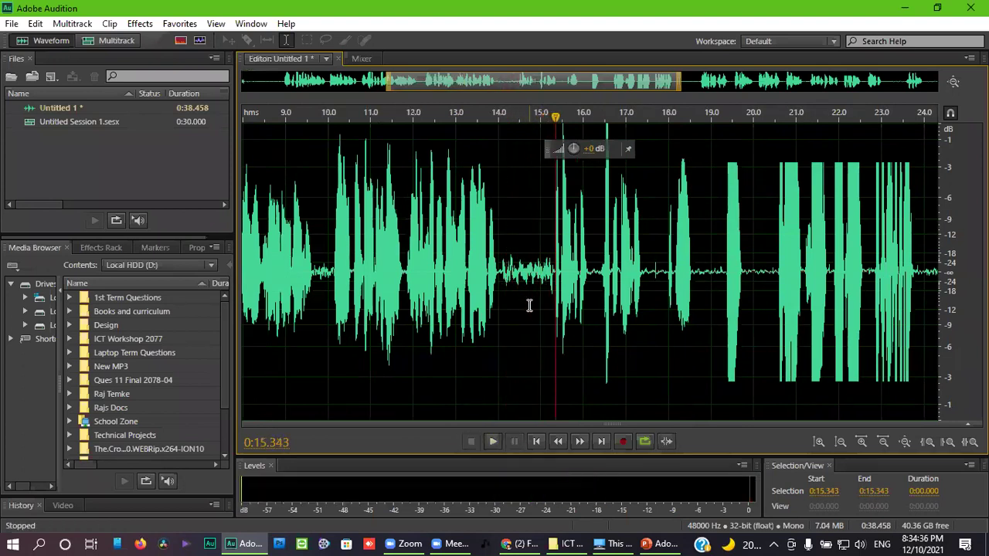
{"action": "scroll", "coordinate": [510, 294], "scroll_direction": "up", "scroll_amount": 2}
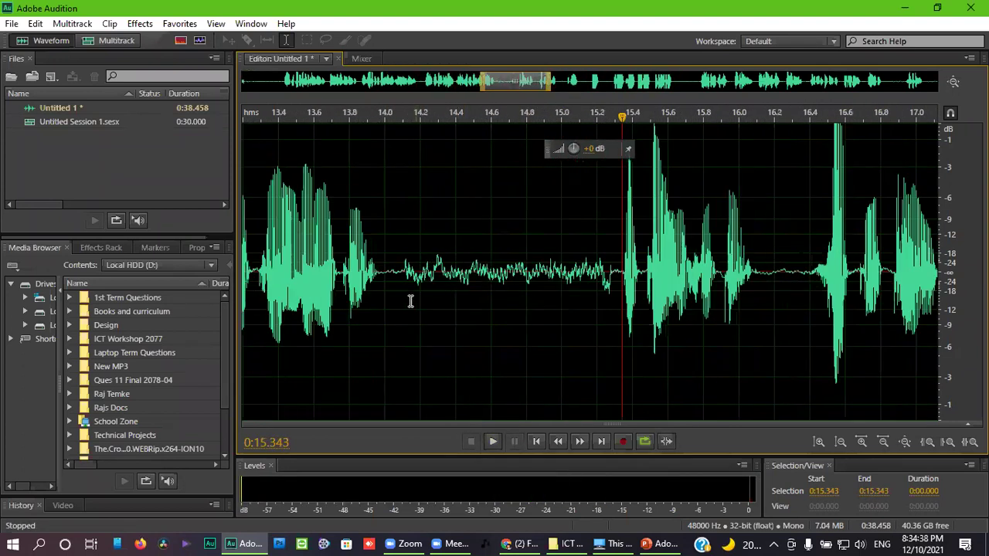
{"action": "left_click", "coordinate": [410, 302]}
{"action": "key", "text": "space"}
{"action": "key", "text": "space"}
Raise the amplitude of the gap between about 14.1 and 15.3 seconds a second time, making its background noise very strong.
{"action": "left_click_drag", "start_coordinate": [408, 286], "coordinate": [610, 303]}
{"action": "left_click_drag", "start_coordinate": [490, 151], "coordinate": [543, 164]}
{"action": "left_click", "coordinate": [510, 300]}
{"action": "scroll", "coordinate": [510, 300], "scroll_direction": "down", "scroll_amount": 2}
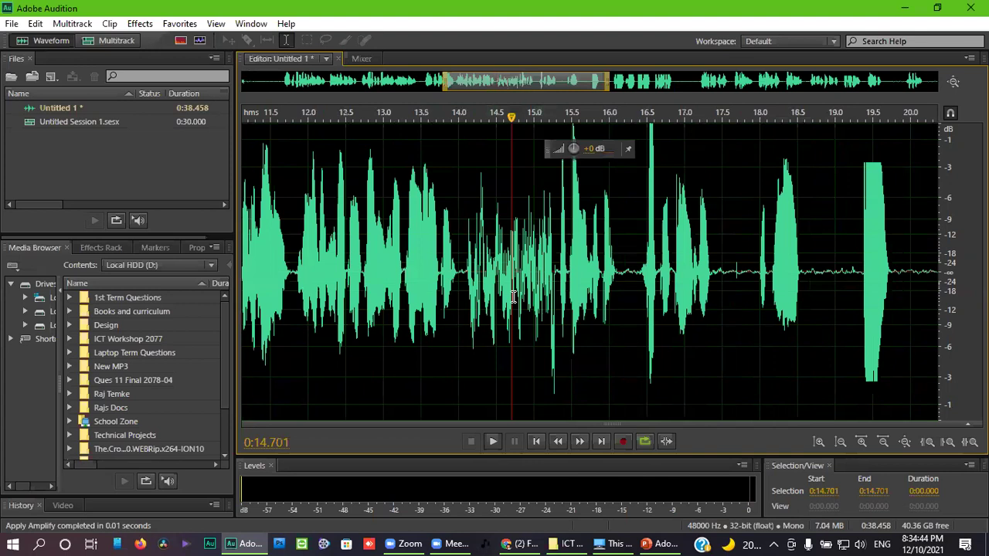
Play the strongly amplified gap from about 14.1 seconds and replay it once.
{"action": "scroll", "coordinate": [513, 297], "scroll_direction": "up", "scroll_amount": 2}
{"action": "scroll", "coordinate": [434, 270], "scroll_direction": "up", "scroll_amount": 1}
{"action": "left_click", "coordinate": [424, 283]}
{"action": "key", "text": "space"}
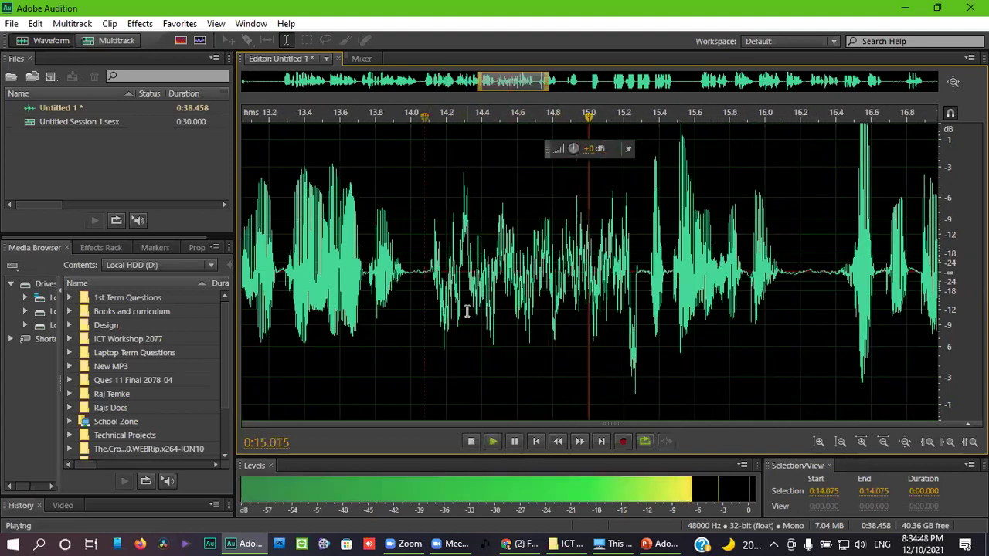
{"action": "key", "text": "space"}
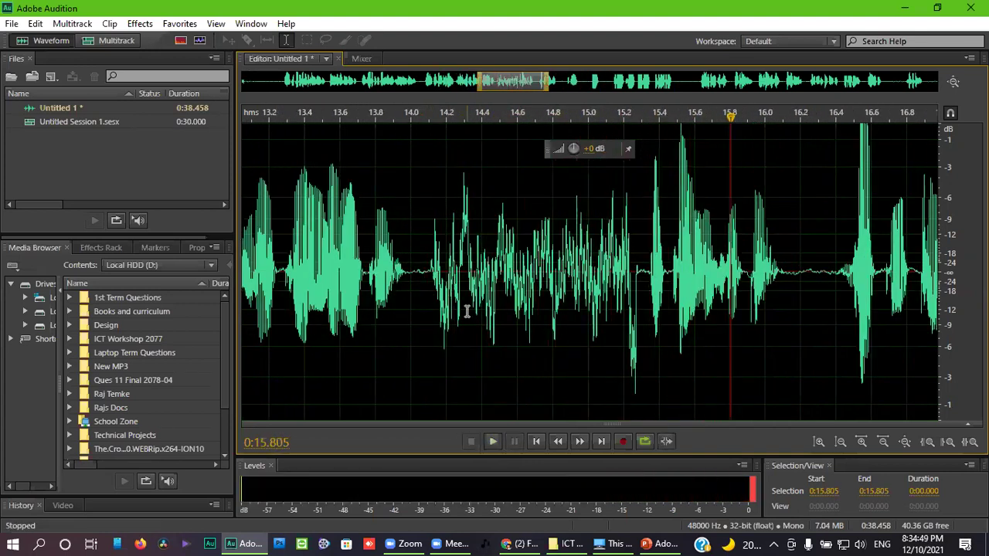
{"action": "left_click", "coordinate": [432, 290]}
{"action": "key", "text": "space"}
{"action": "key", "text": "space"}
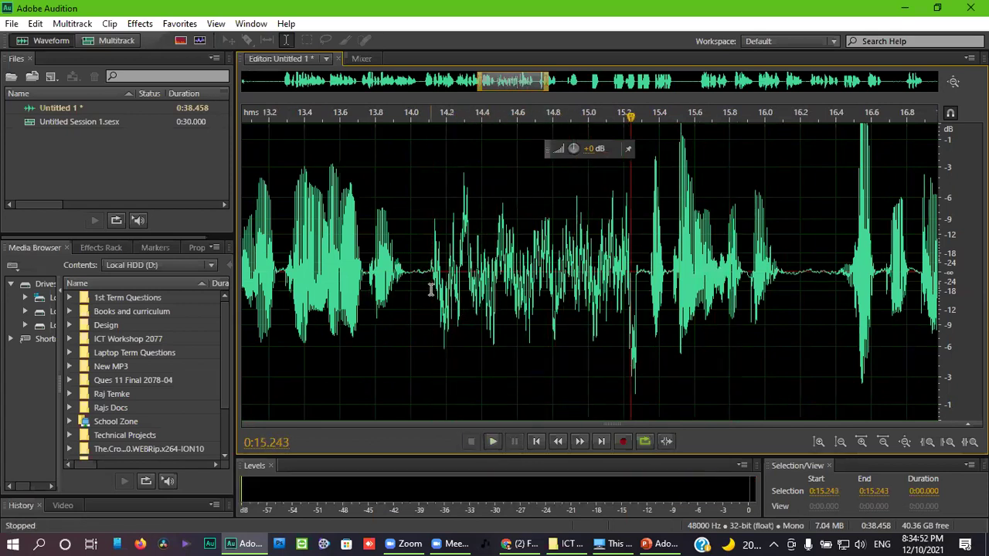
Undo both amplitude boosts on the gap between about 14.1 and 15.3 seconds.
{"action": "scroll", "coordinate": [551, 298], "scroll_direction": "down", "scroll_amount": 2}
{"action": "scroll", "coordinate": [551, 298], "scroll_direction": "up", "scroll_amount": 2}
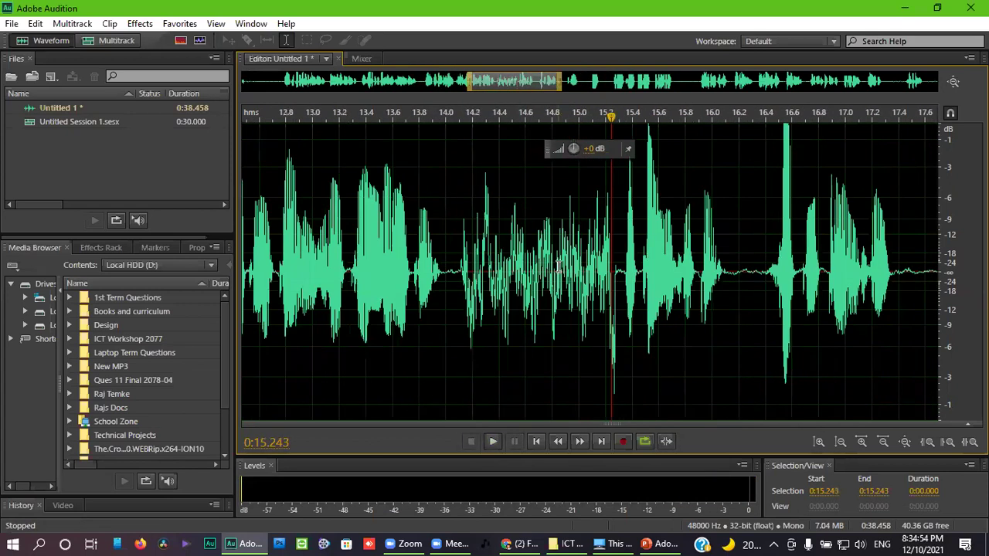
{"action": "left_click_drag", "start_coordinate": [463, 265], "coordinate": [614, 265]}
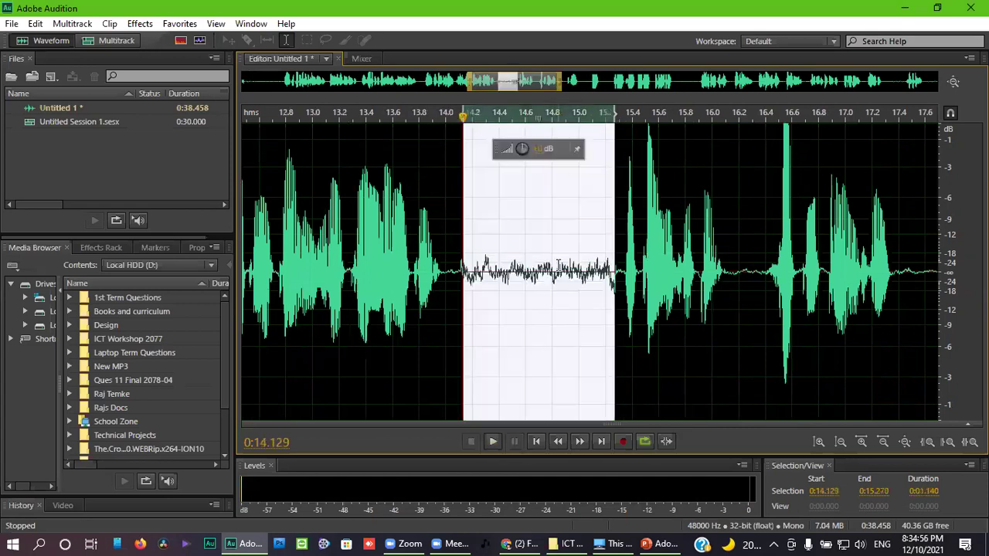
{"action": "left_click", "coordinate": [565, 315]}
{"action": "key", "text": "ctrl+z"}
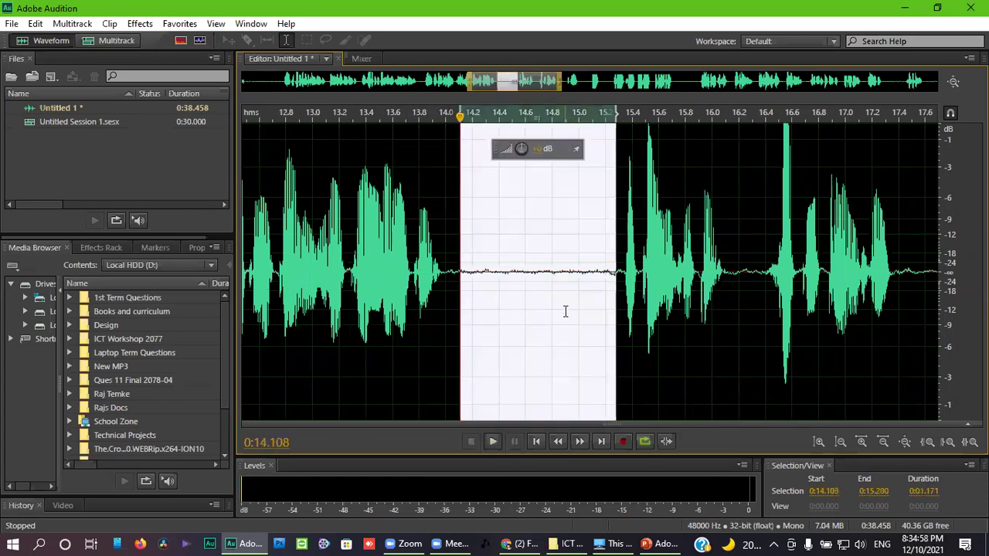
{"action": "left_click", "coordinate": [565, 312]}
{"action": "scroll", "coordinate": [574, 310], "scroll_direction": "down", "scroll_amount": 5}
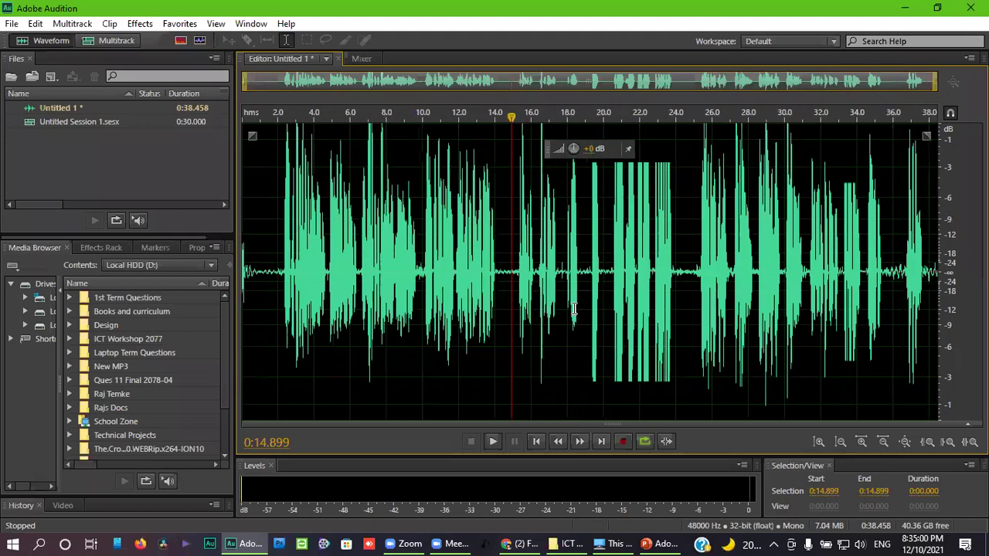
Undo the earlier amplitude adjustments to the loud, opening and closing speech, redoing anything that was undone too far.
{"action": "left_click", "coordinate": [575, 272]}
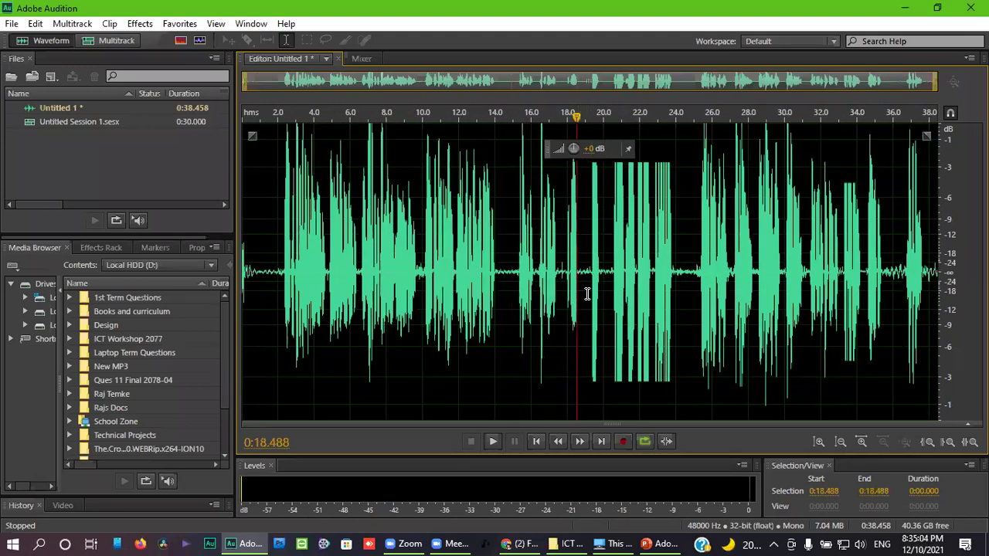
{"action": "key", "text": "ctrl+z"}
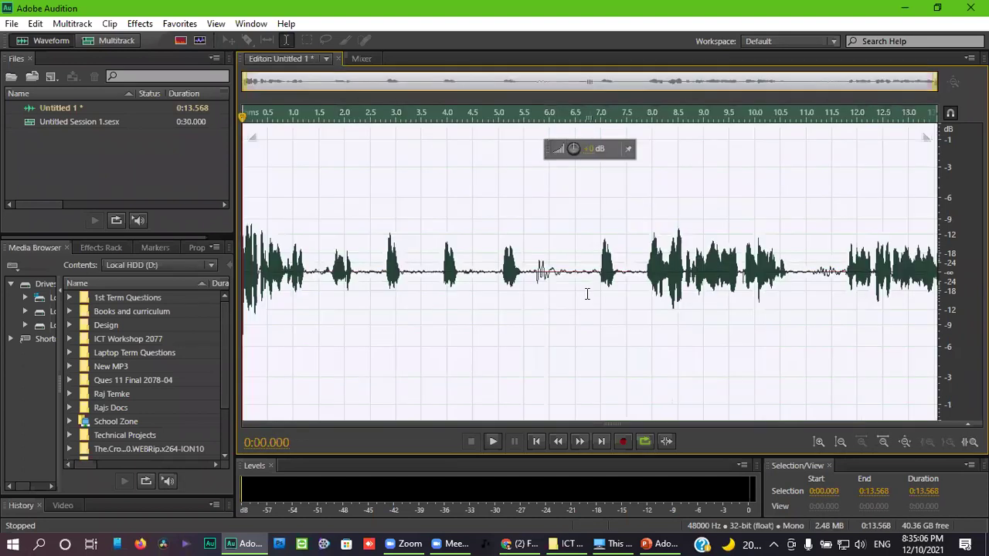
{"action": "key", "text": "ctrl+shift+z"}
{"action": "left_click", "coordinate": [578, 323]}
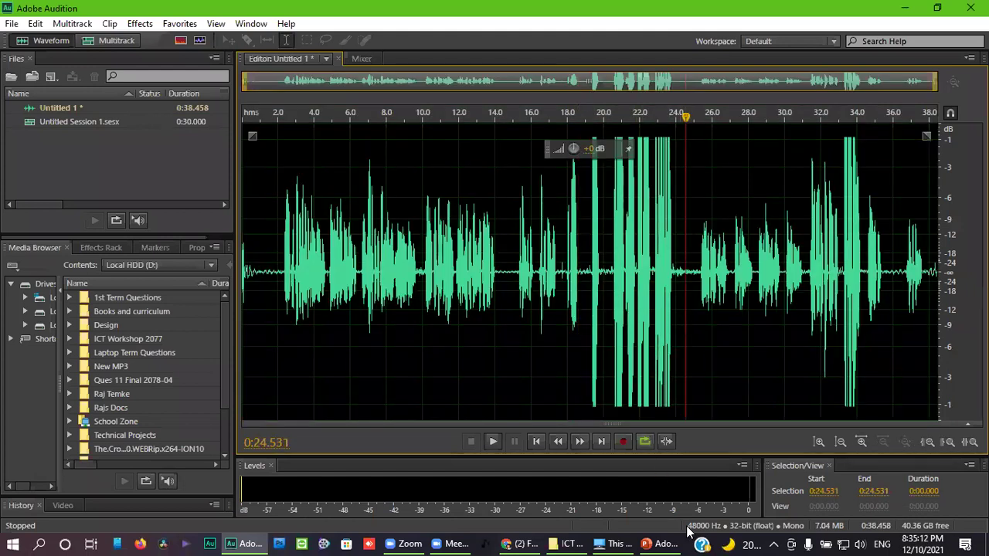
Switch to PowerPoint and review the Understanding Waveform and Play Pause items under Basic Operations.
{"action": "left_click", "coordinate": [663, 544]}
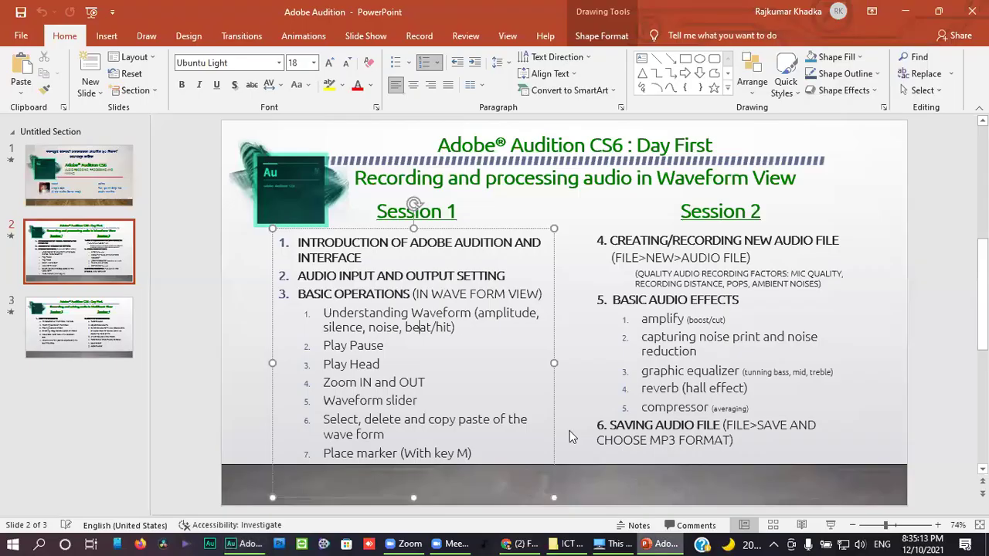
{"action": "triple_click", "coordinate": [459, 329]}
{"action": "left_click", "coordinate": [383, 327]}
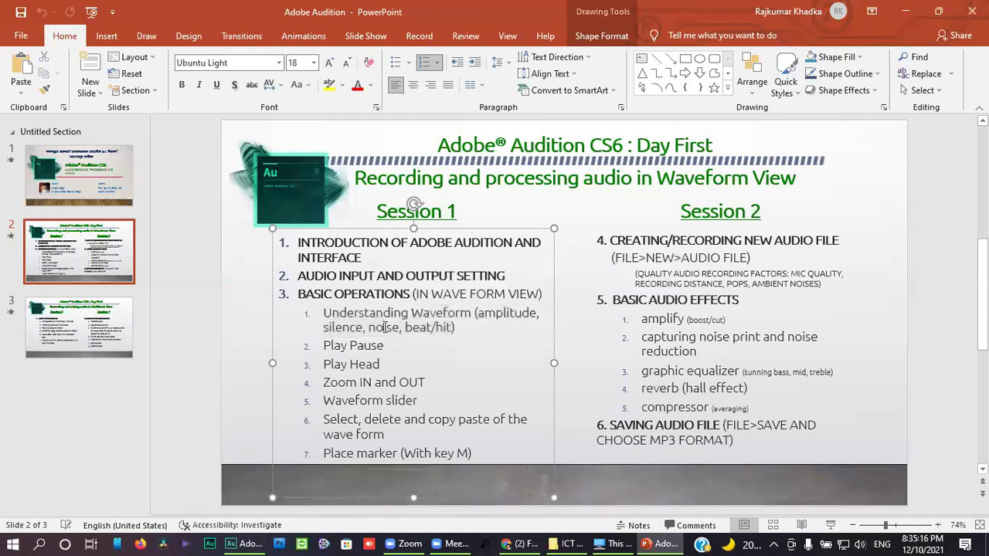
{"action": "left_click", "coordinate": [386, 344]}
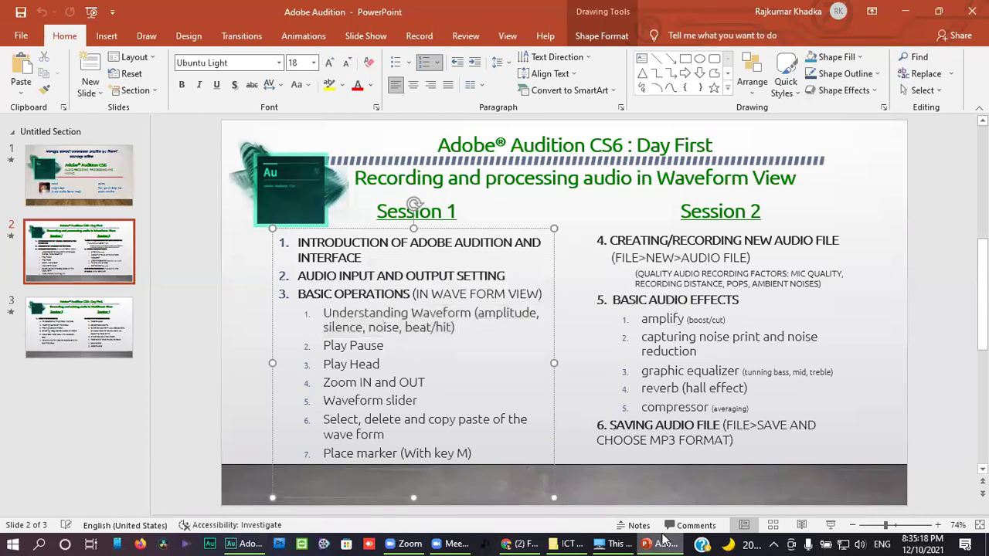
Return to Audition and play the recording from 2 seconds, stopping at about 4.7 seconds.
{"action": "left_click", "coordinate": [241, 544]}
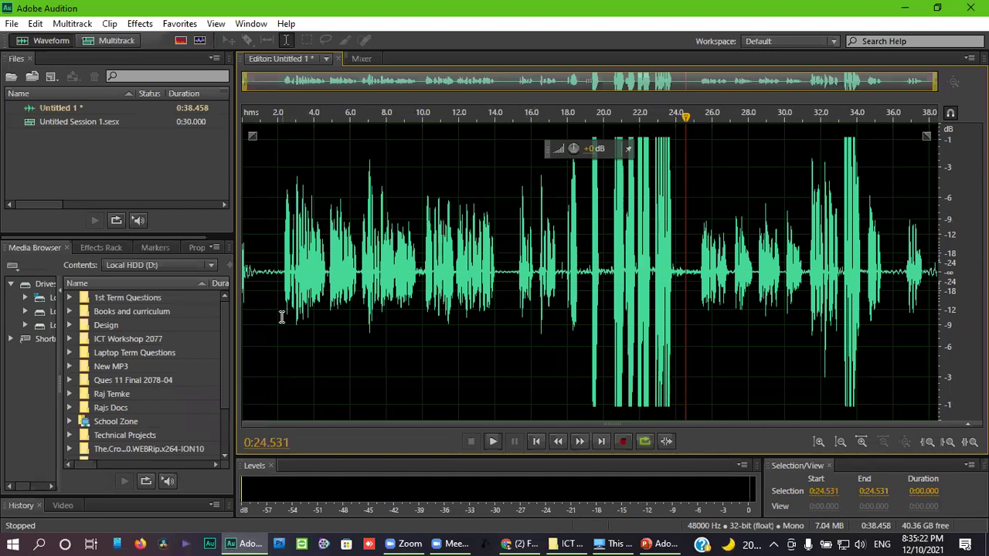
{"action": "left_click", "coordinate": [276, 239]}
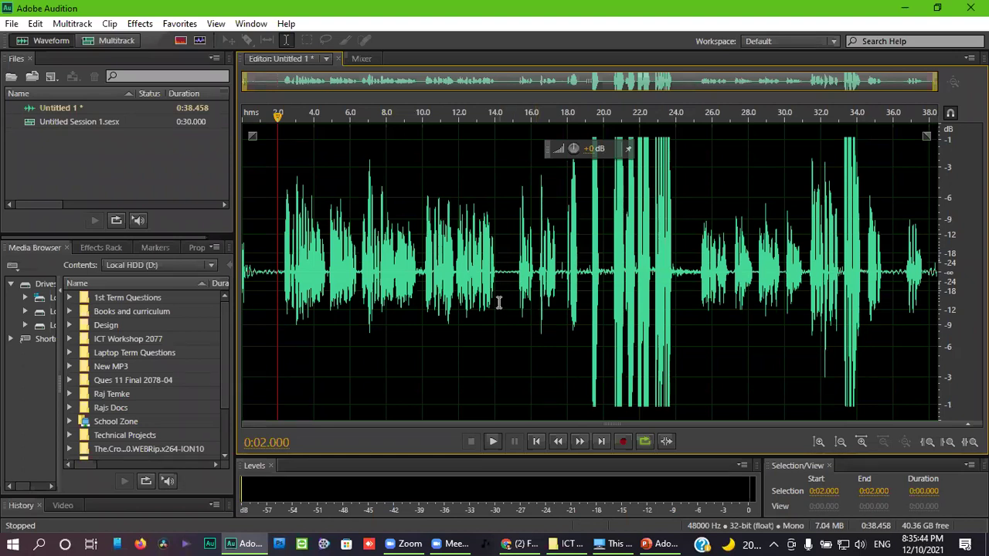
{"action": "key", "text": "space"}
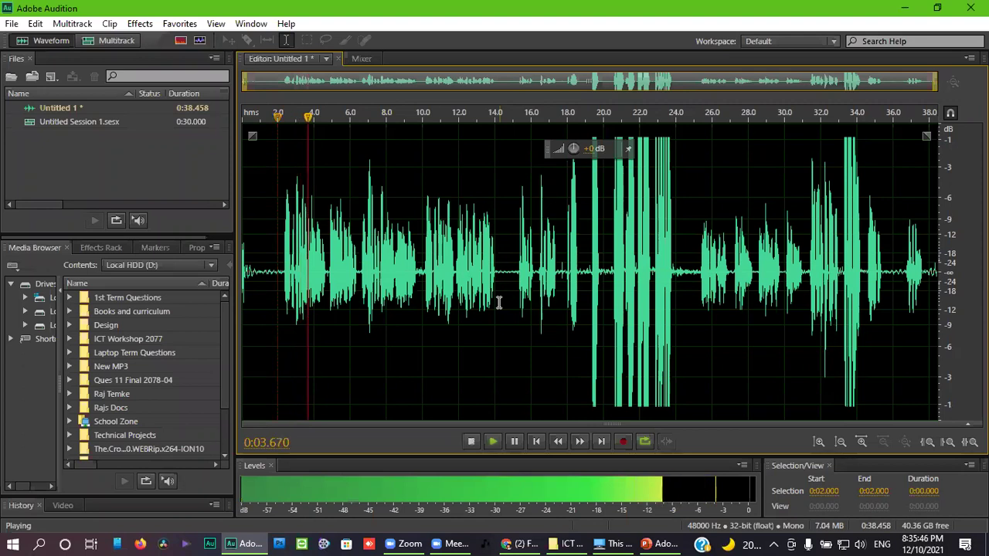
{"action": "key", "text": "space"}
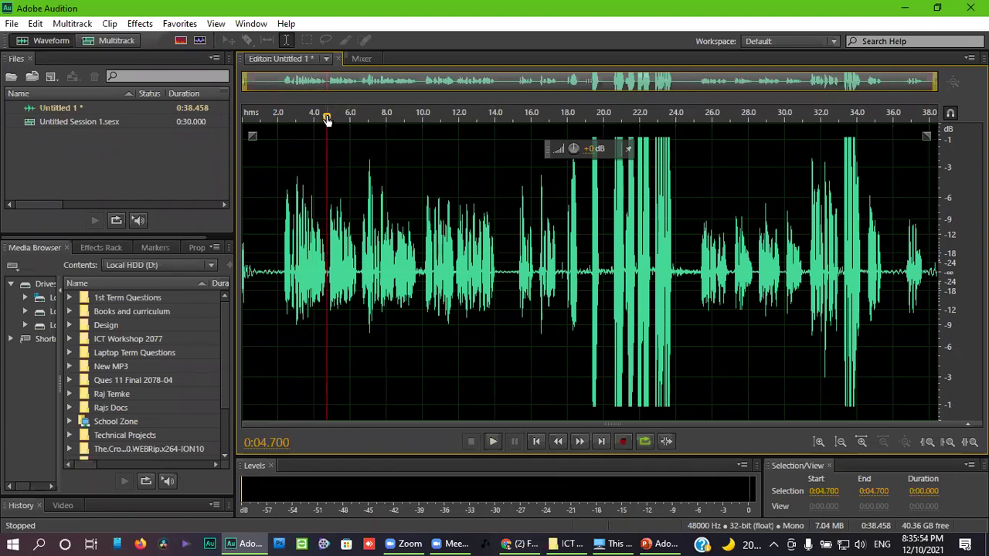
Move the playhead to about 29.5 seconds, play from there, and briefly mark the loud burst from about 33.2 to 34 seconds.
{"action": "left_click_drag", "start_coordinate": [327, 117], "coordinate": [379, 147]}
{"action": "left_click", "coordinate": [776, 244]}
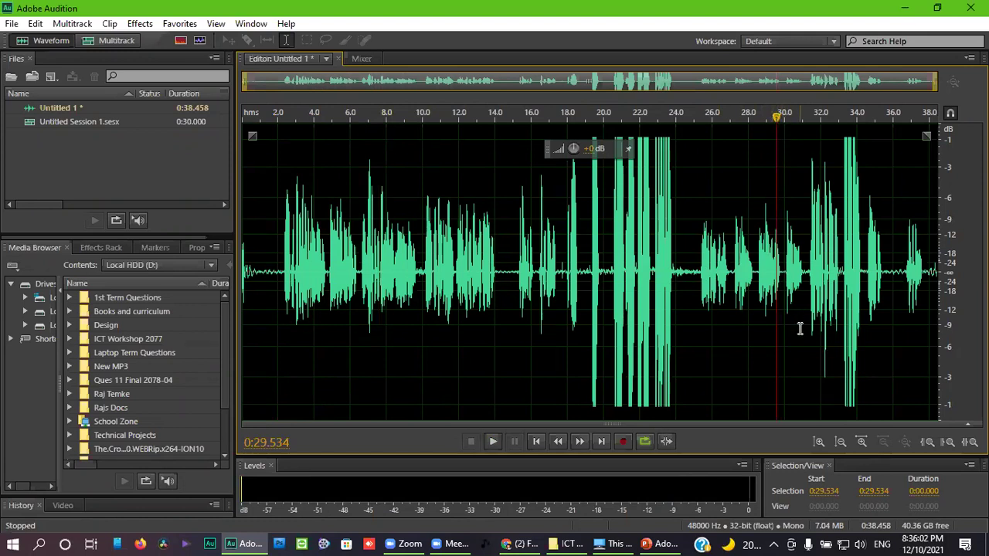
{"action": "key", "text": "space"}
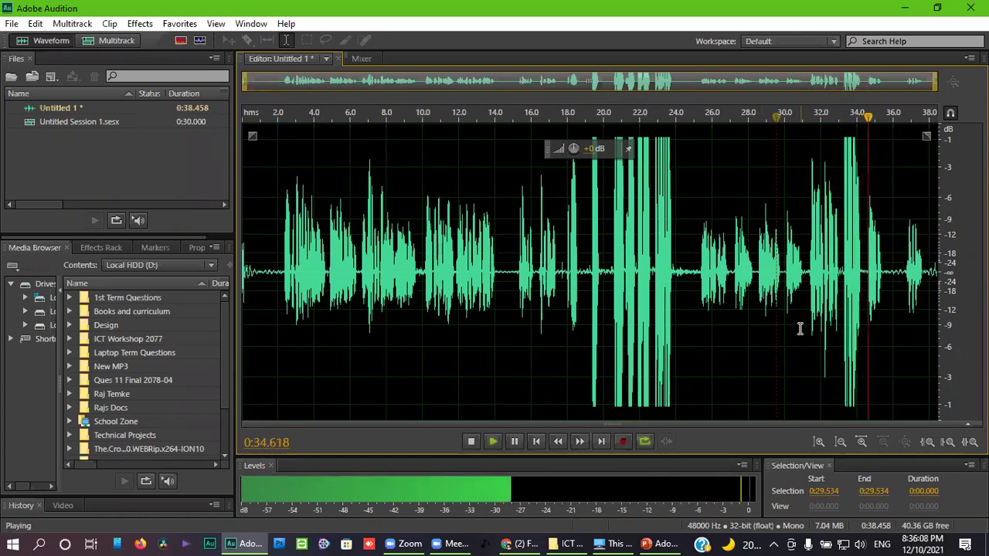
{"action": "key", "text": "space"}
{"action": "left_click_drag", "start_coordinate": [843, 292], "coordinate": [856, 291]}
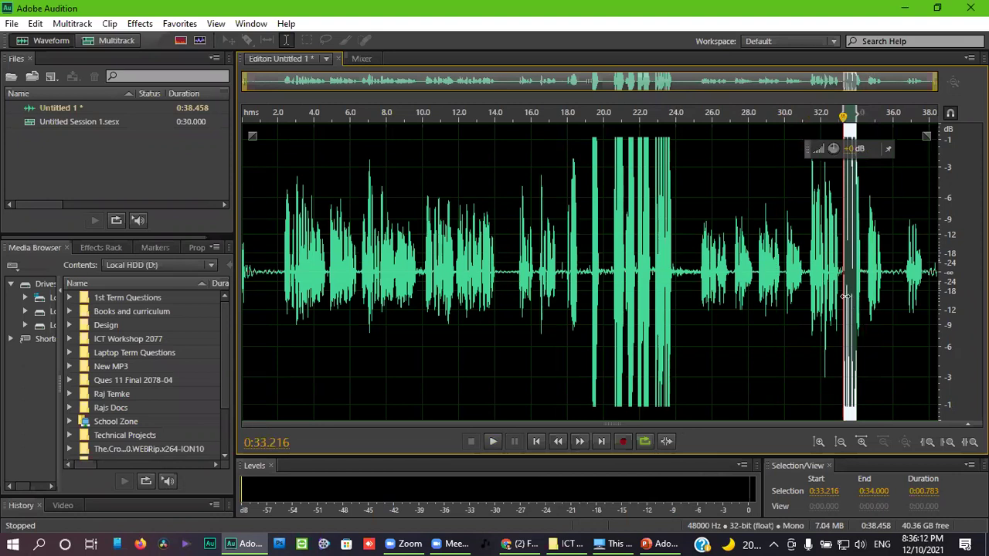
{"action": "left_click", "coordinate": [844, 295]}
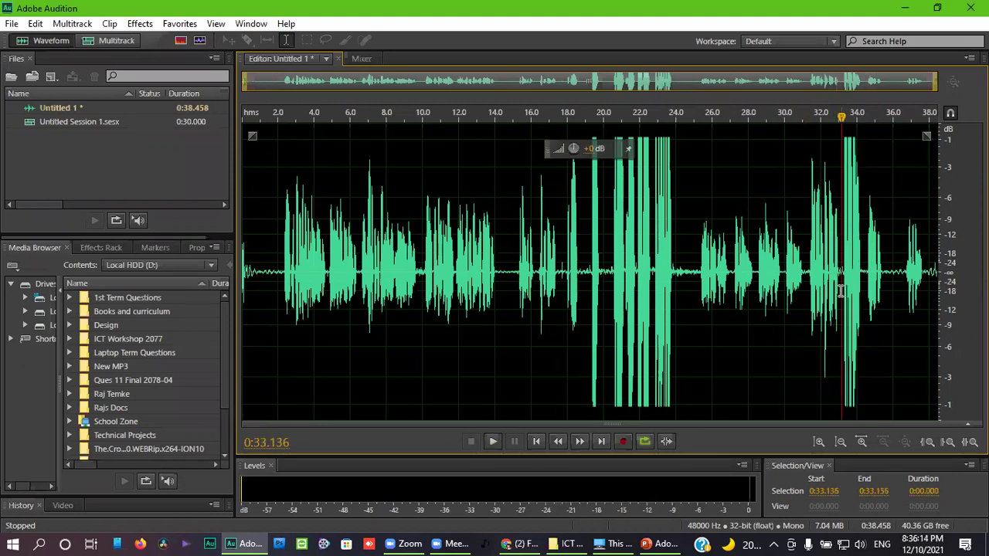
Zoom in on the loud burst after 33.1 seconds and play through it, stopping at about 34.4 seconds.
{"action": "scroll", "coordinate": [854, 307], "scroll_direction": "up", "scroll_amount": 3}
{"action": "scroll", "coordinate": [857, 309], "scroll_direction": "up", "scroll_amount": 2}
{"action": "scroll", "coordinate": [789, 298], "scroll_direction": "up", "scroll_amount": 2}
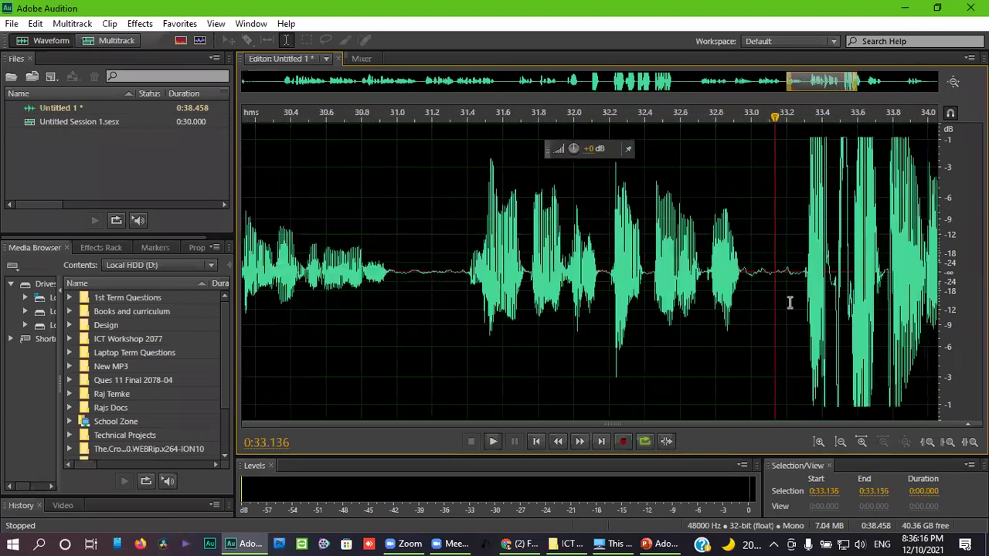
{"action": "scroll", "coordinate": [790, 303], "scroll_direction": "down", "scroll_amount": 2}
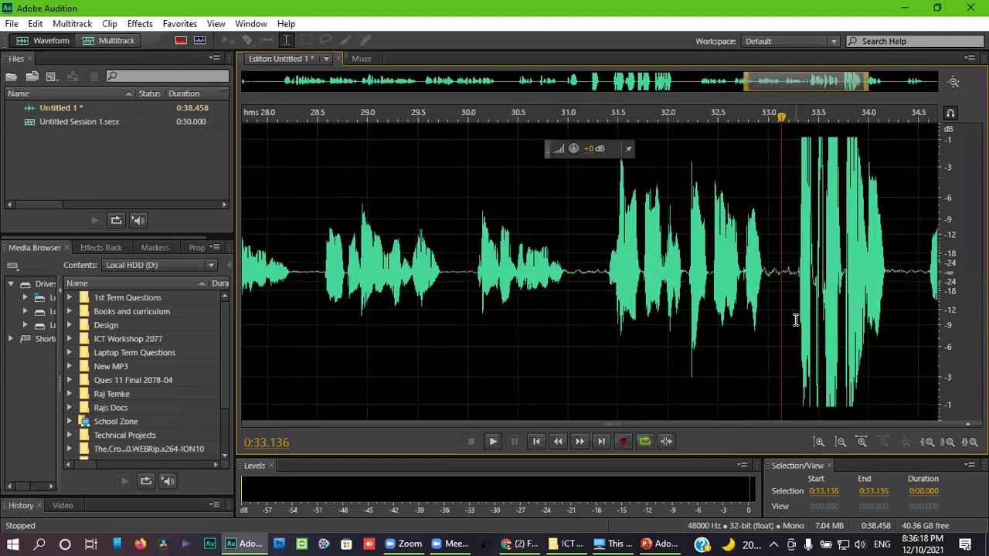
{"action": "key", "text": "space"}
{"action": "key", "text": "space"}
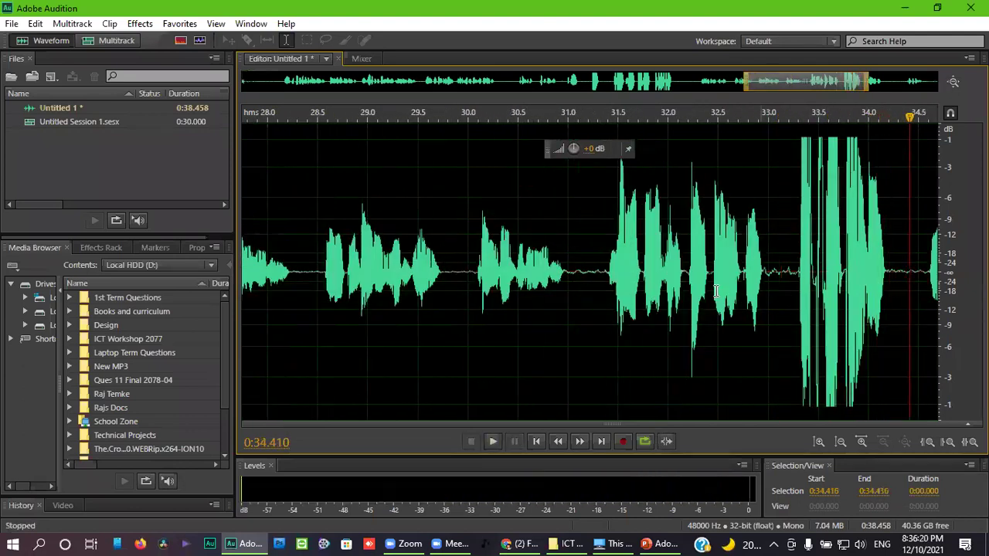
Place the playhead just before the loud burst at about 33.2 seconds, and at about 13.6, 11.5 and 14 seconds in the full waveform.
{"action": "scroll", "coordinate": [716, 290], "scroll_direction": "down", "scroll_amount": 4}
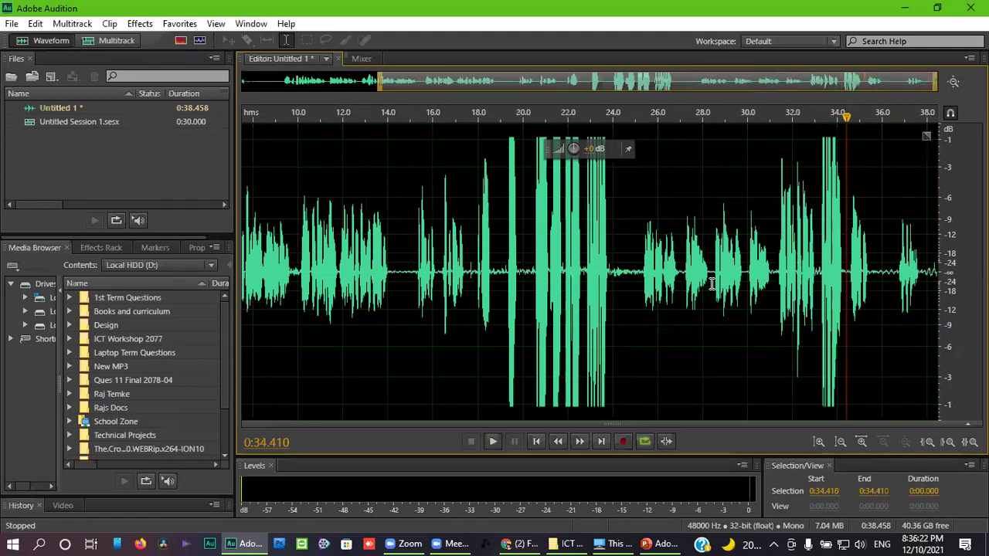
{"action": "scroll", "coordinate": [818, 318], "scroll_direction": "up", "scroll_amount": 2}
{"action": "left_click", "coordinate": [879, 295]}
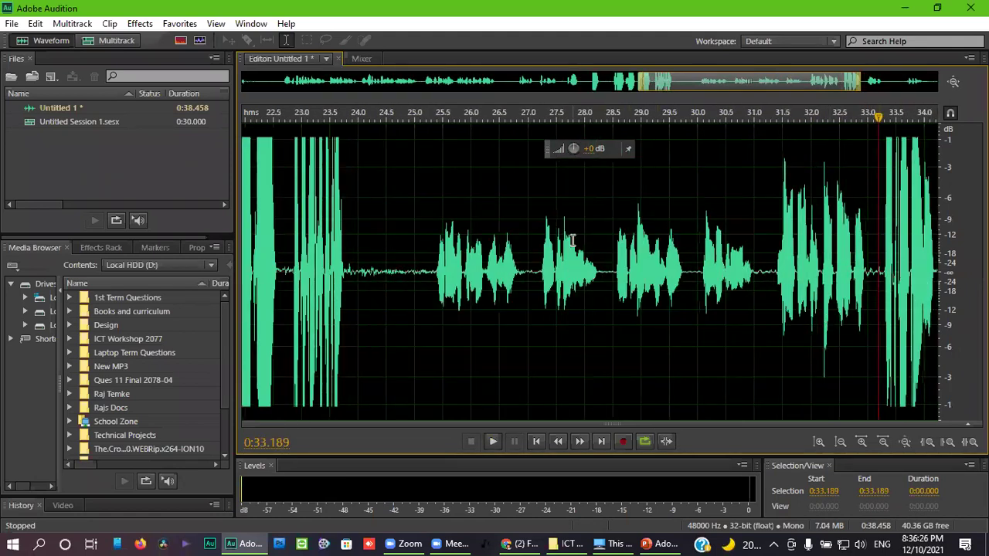
{"action": "scroll", "coordinate": [572, 241], "scroll_direction": "down", "scroll_amount": 3}
{"action": "left_click", "coordinate": [603, 325]}
{"action": "left_click", "coordinate": [488, 336]}
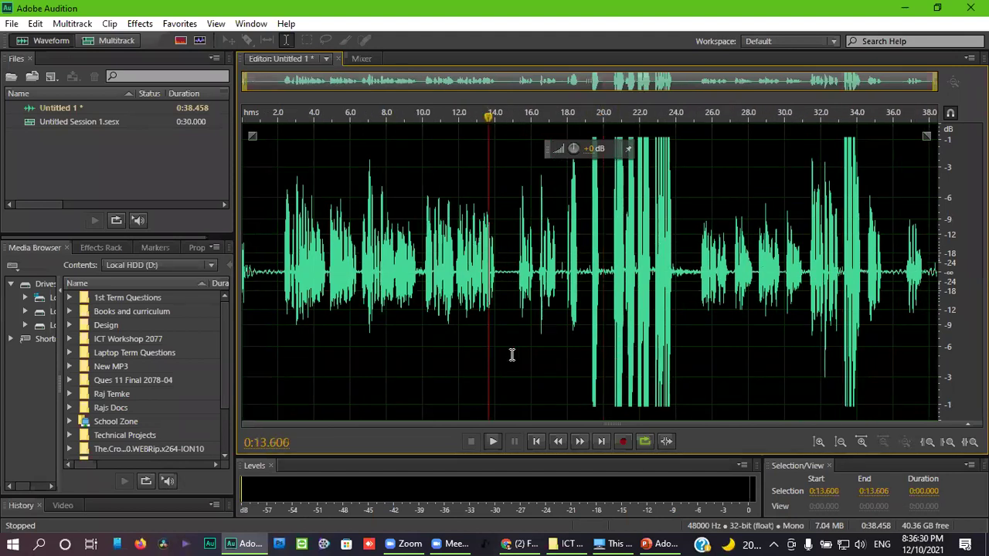
{"action": "left_click", "coordinate": [450, 204]}
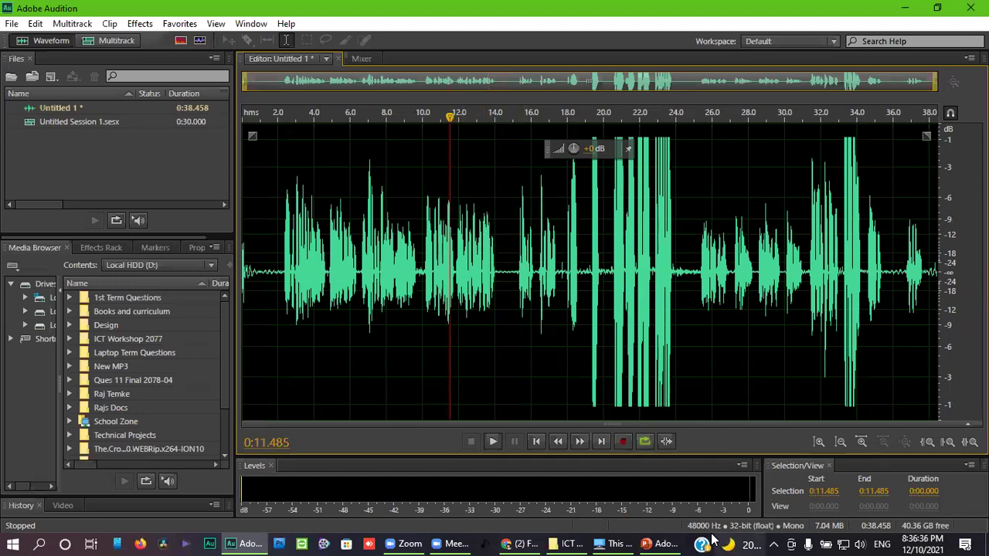
{"action": "left_click", "coordinate": [495, 297]}
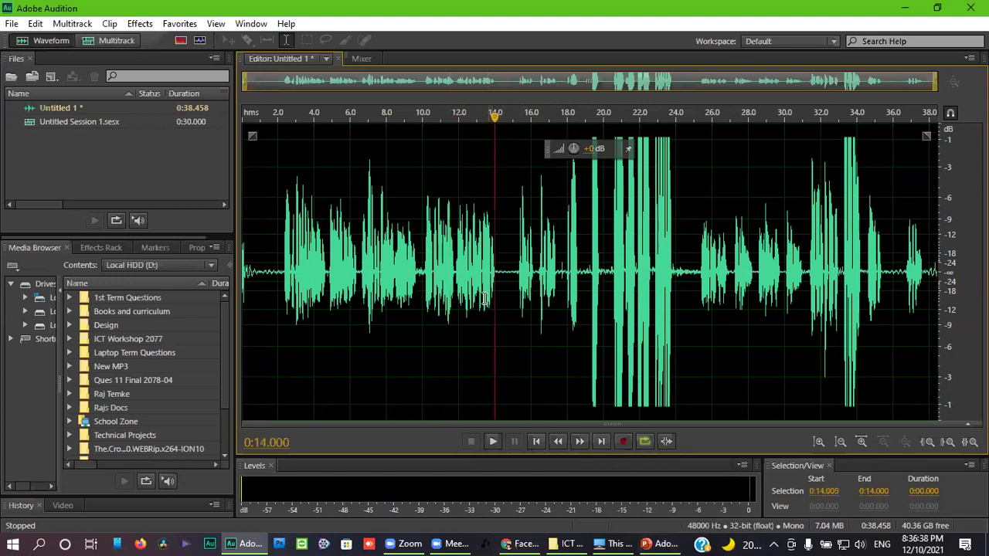
Mark the ranges from 2 to 30, 2 to about 11.2 and 2 to 14 seconds in turn, clearing each selection.
{"action": "left_click_drag", "start_coordinate": [279, 255], "coordinate": [747, 263]}
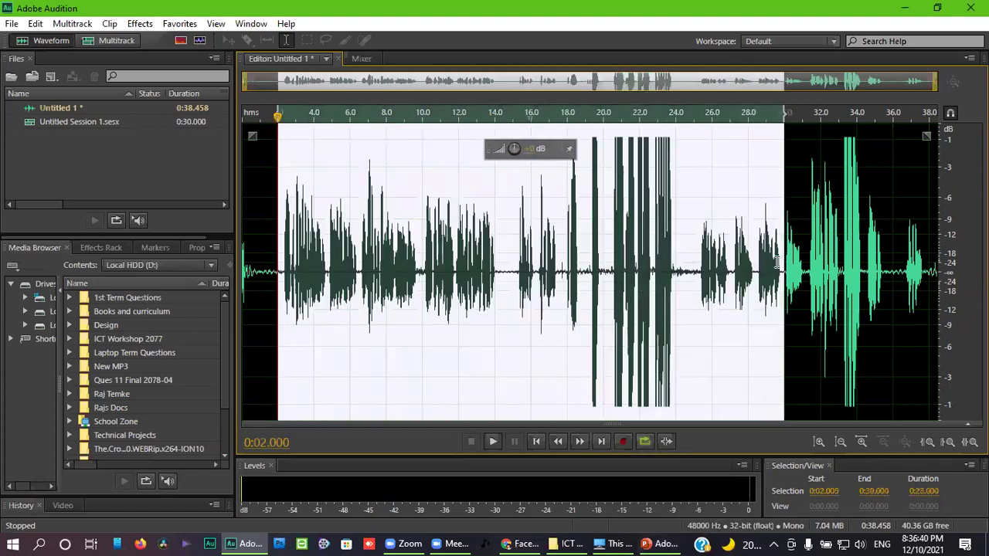
{"action": "left_click", "coordinate": [749, 265]}
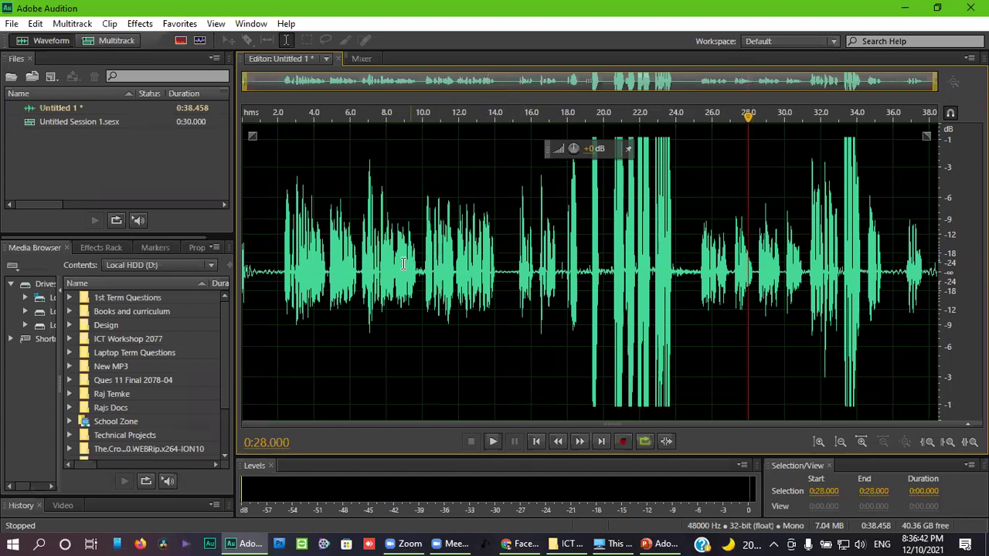
{"action": "left_click_drag", "start_coordinate": [278, 235], "coordinate": [444, 232]}
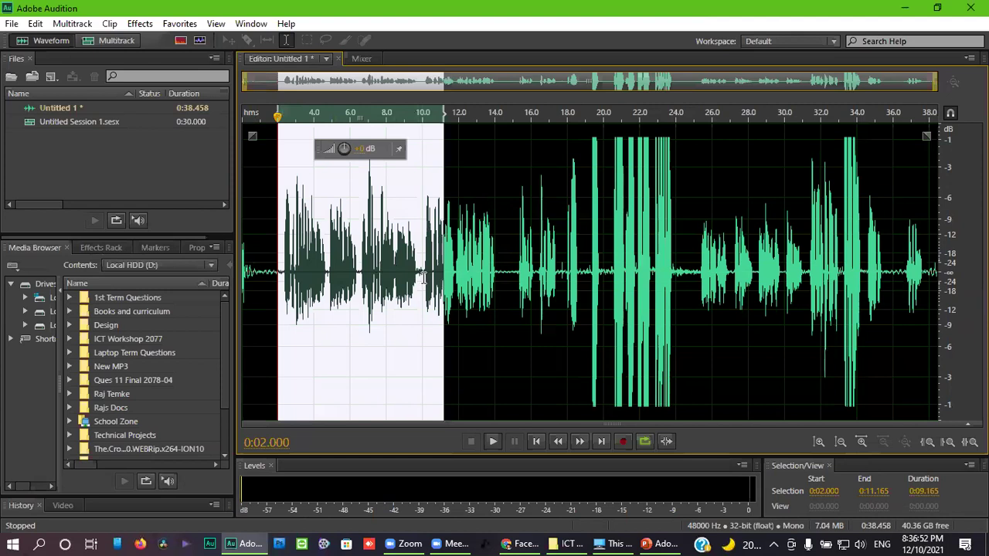
{"action": "left_click", "coordinate": [454, 272]}
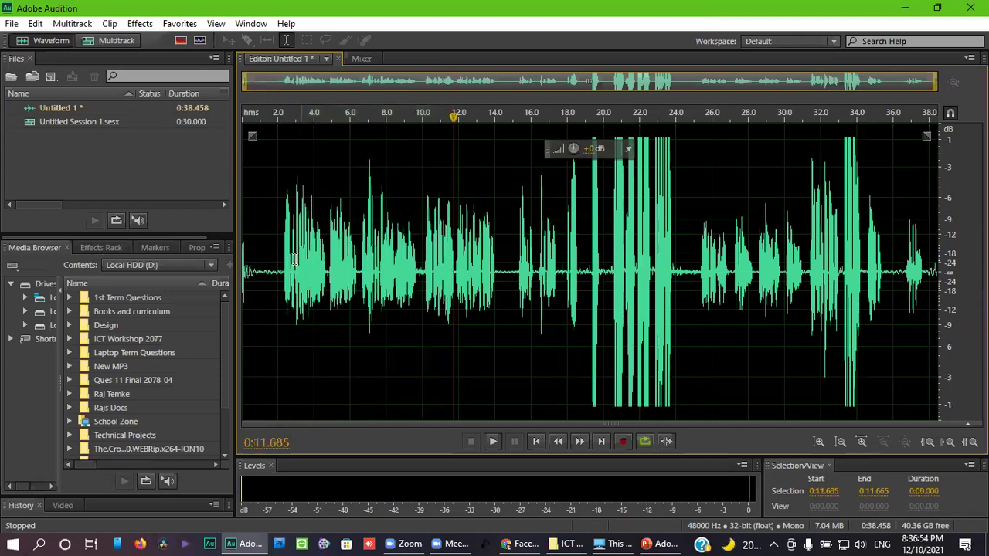
{"action": "left_click_drag", "start_coordinate": [278, 253], "coordinate": [490, 243]}
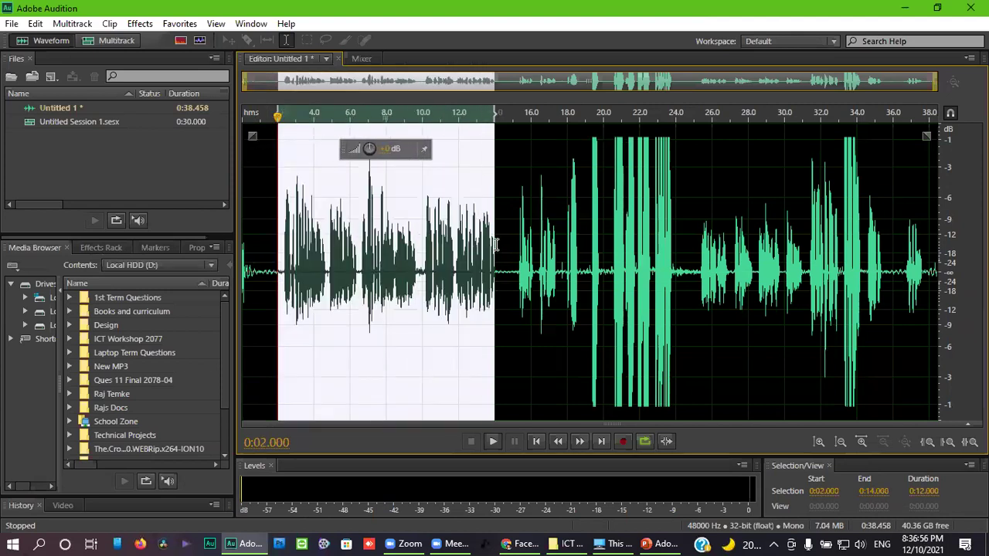
{"action": "left_click", "coordinate": [501, 246]}
{"action": "scroll", "coordinate": [506, 253], "scroll_direction": "up", "scroll_amount": 2}
{"action": "scroll", "coordinate": [507, 255], "scroll_direction": "down", "scroll_amount": 2}
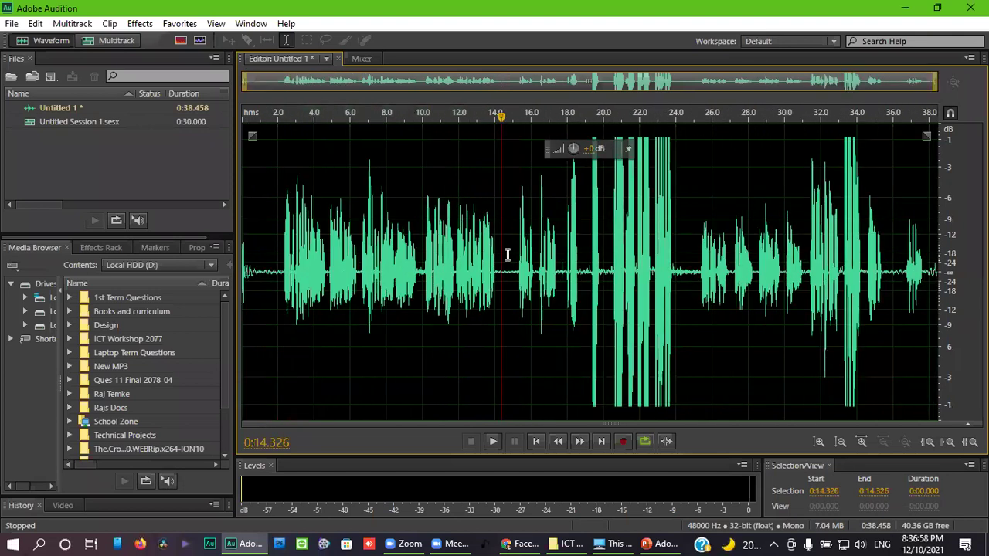
{"action": "left_click", "coordinate": [516, 262]}
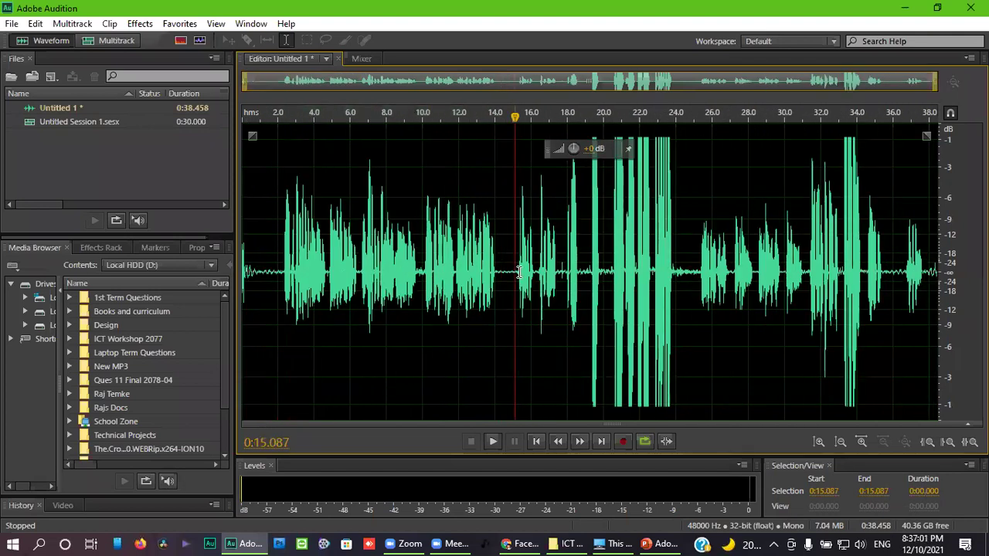
Switch to PowerPoint and highlight the Play Pause and Play Head items, clearing the highlight at Zoom IN and OUT.
{"action": "left_click", "coordinate": [663, 544]}
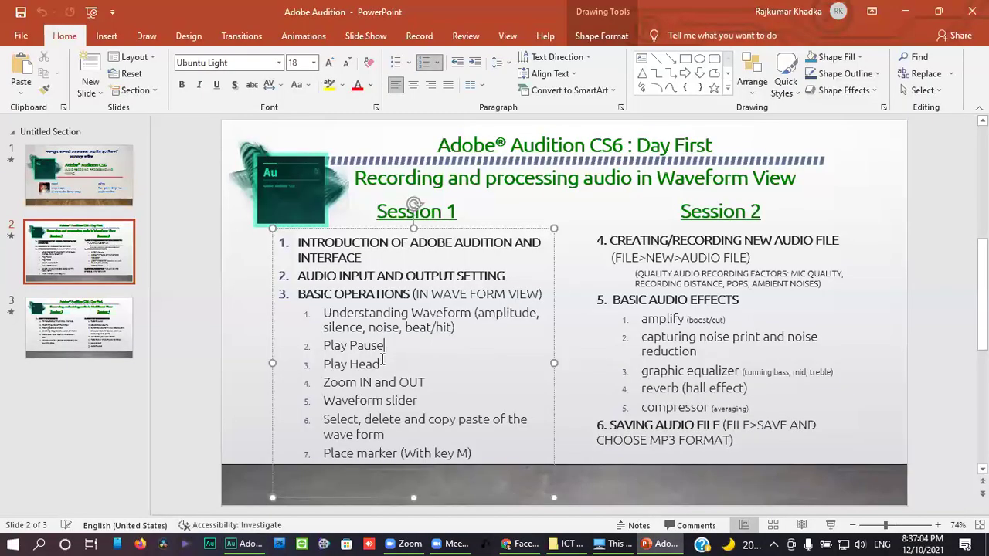
{"action": "left_click_drag", "start_coordinate": [380, 364], "coordinate": [334, 346]}
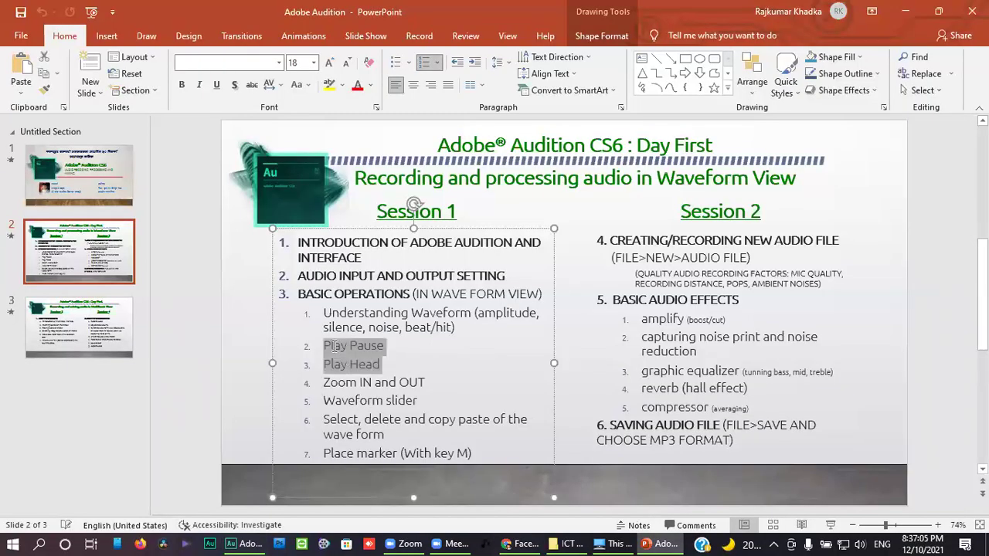
{"action": "left_click", "coordinate": [376, 383]}
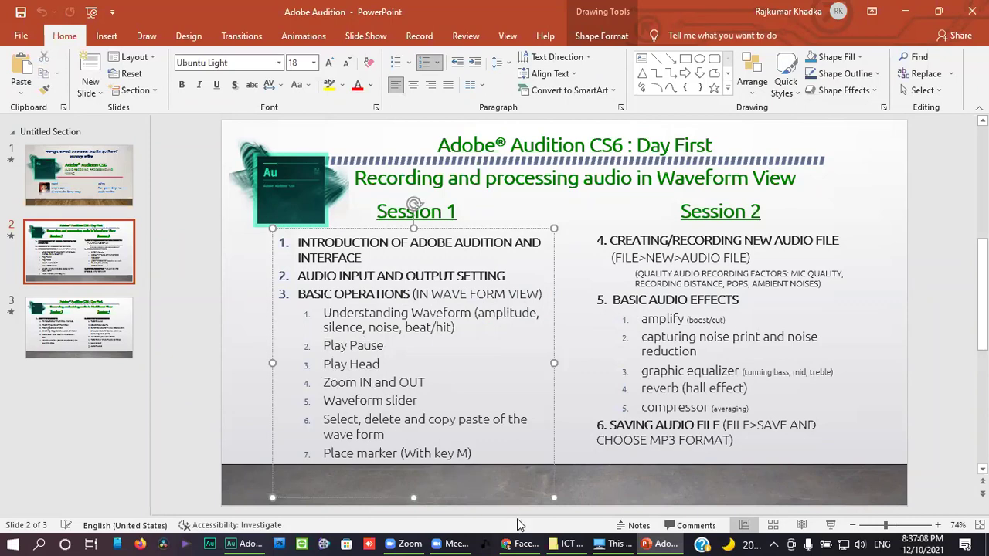
Return to Audition and place the playhead at about 12.7, 16.3, 26, 36 and 33.5 seconds in turn.
{"action": "left_click", "coordinate": [252, 541]}
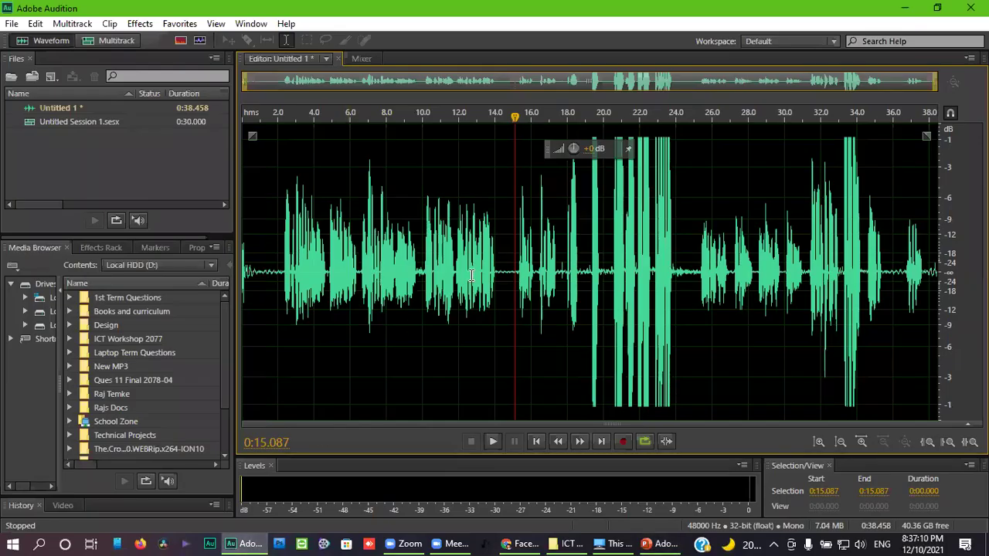
{"action": "scroll", "coordinate": [441, 270], "scroll_direction": "up", "scroll_amount": 2}
{"action": "scroll", "coordinate": [503, 269], "scroll_direction": "down", "scroll_amount": 2}
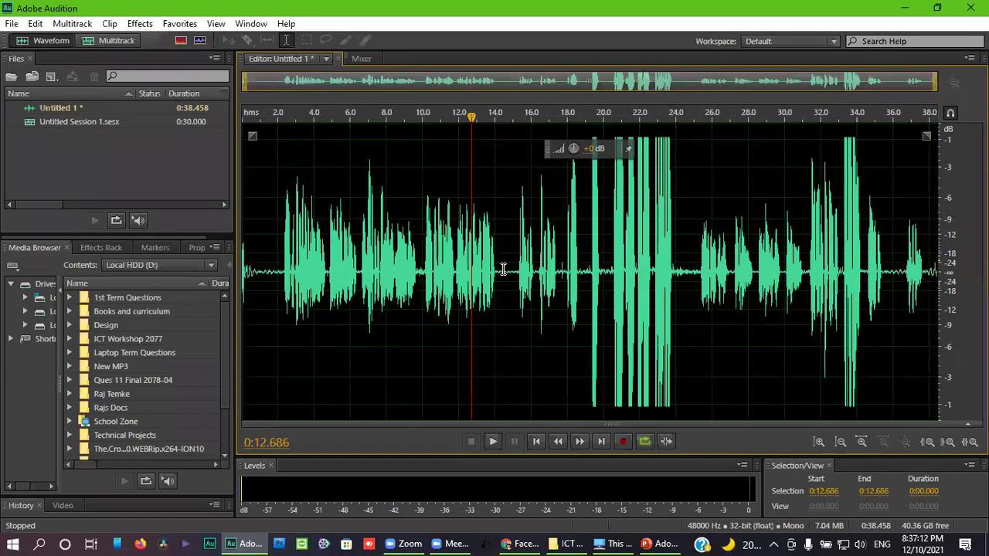
{"action": "left_click", "coordinate": [536, 282]}
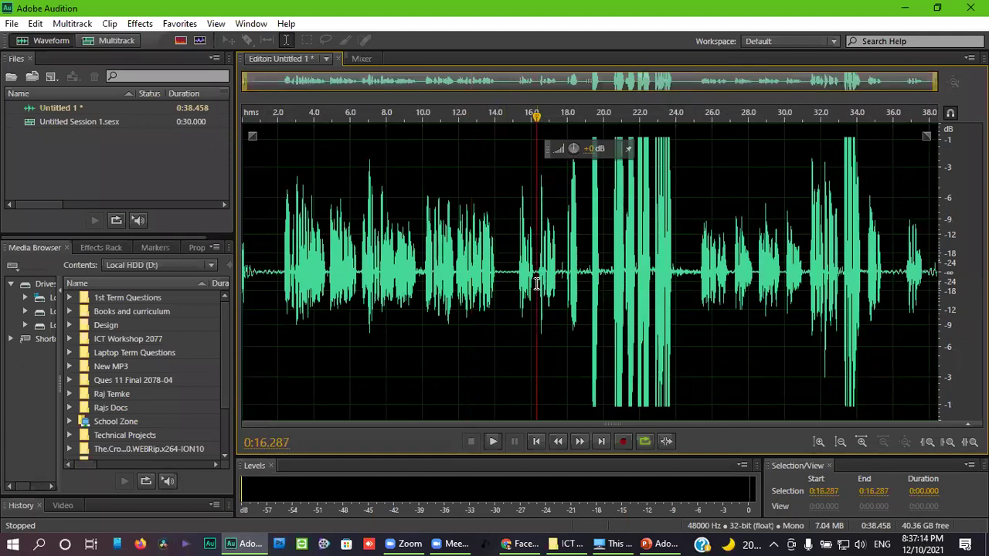
{"action": "left_click", "coordinate": [712, 291]}
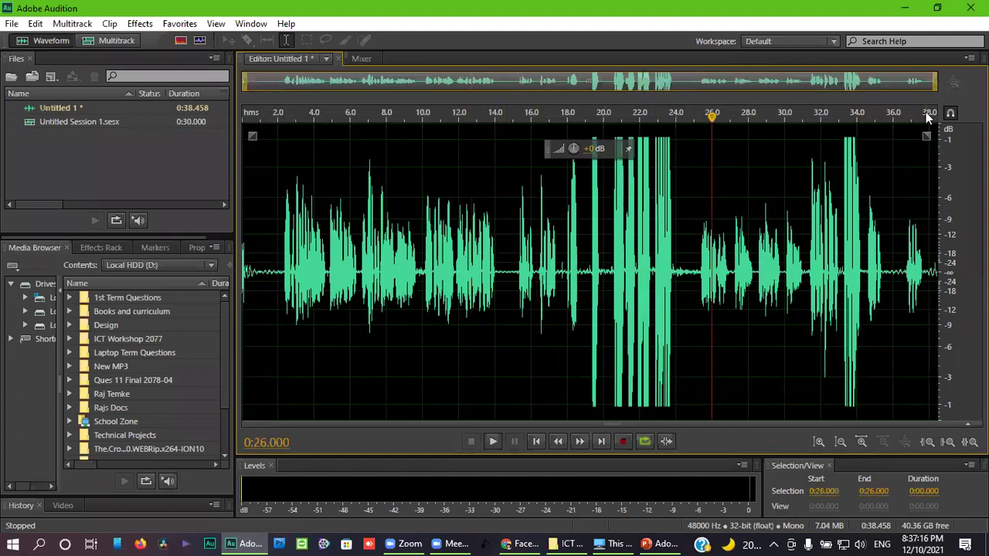
{"action": "left_click", "coordinate": [892, 284]}
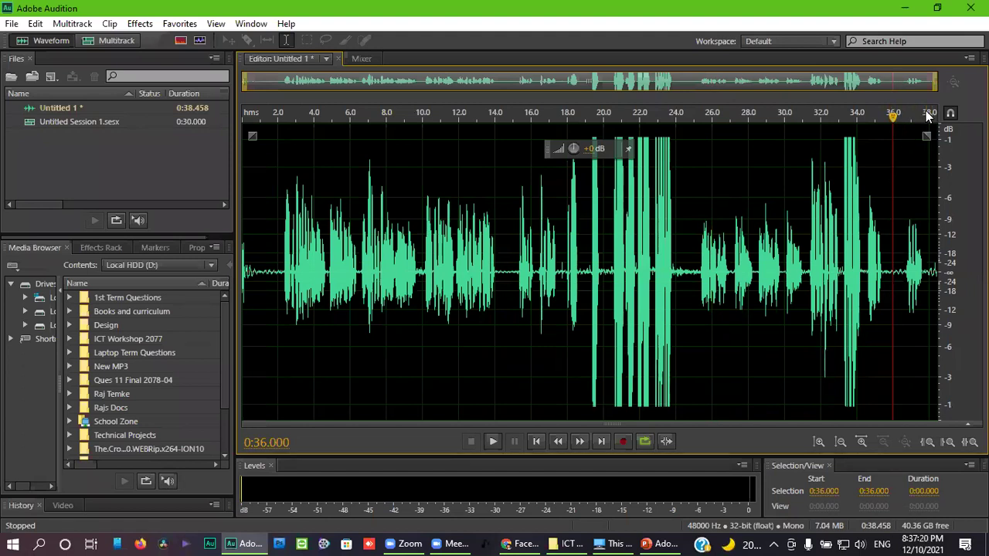
{"action": "left_click", "coordinate": [847, 230]}
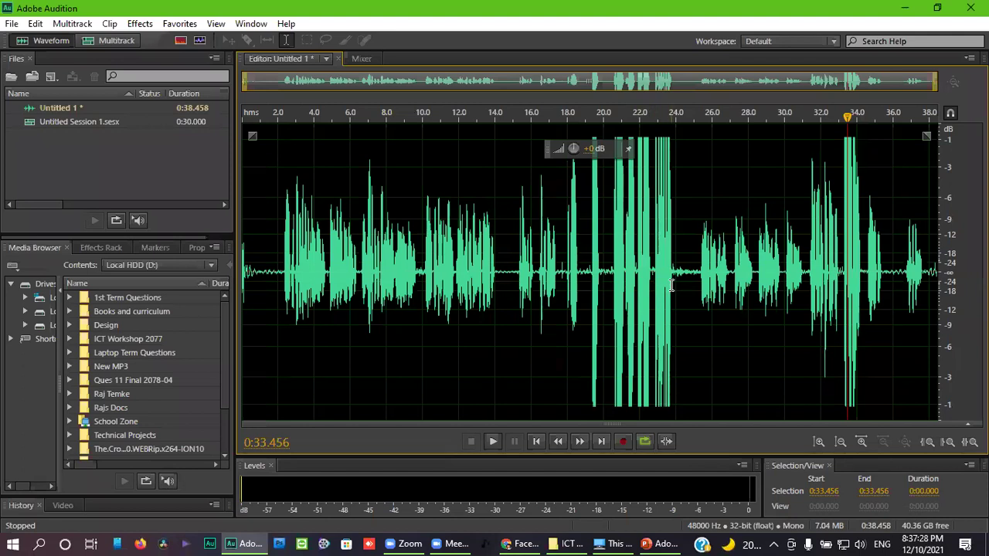
Play the recording from about 22.3 seconds and stop at about 25.7 seconds.
{"action": "left_click", "coordinate": [647, 285]}
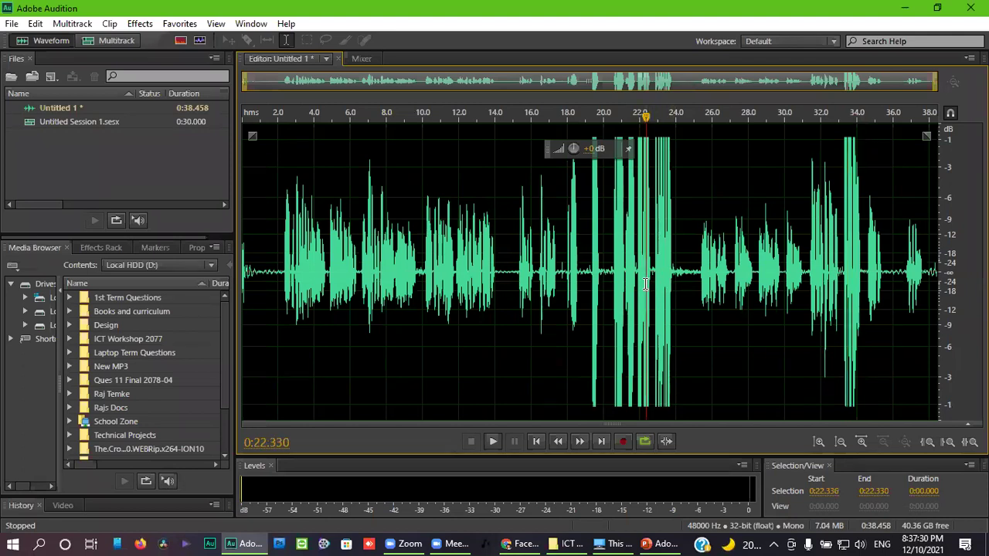
{"action": "key", "text": "space"}
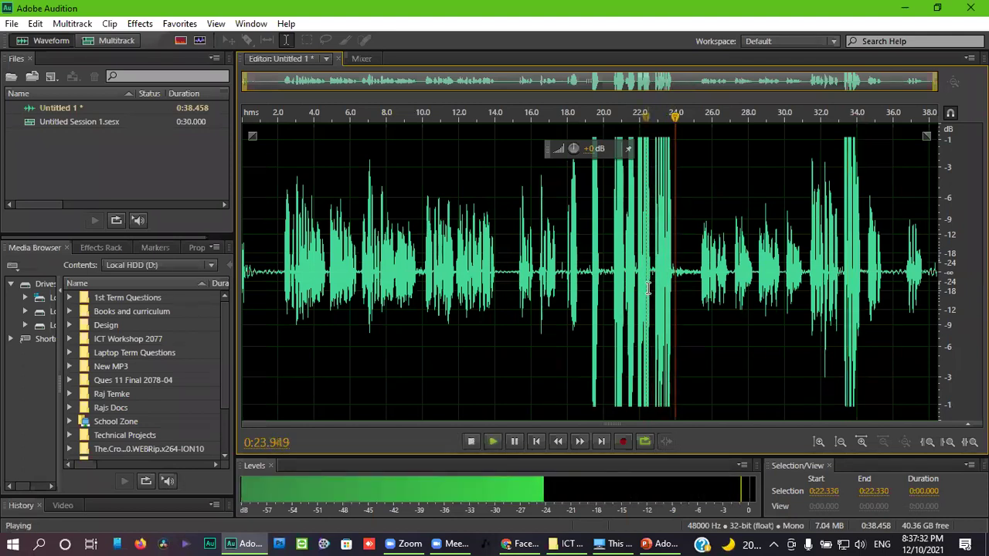
{"action": "key", "text": "space"}
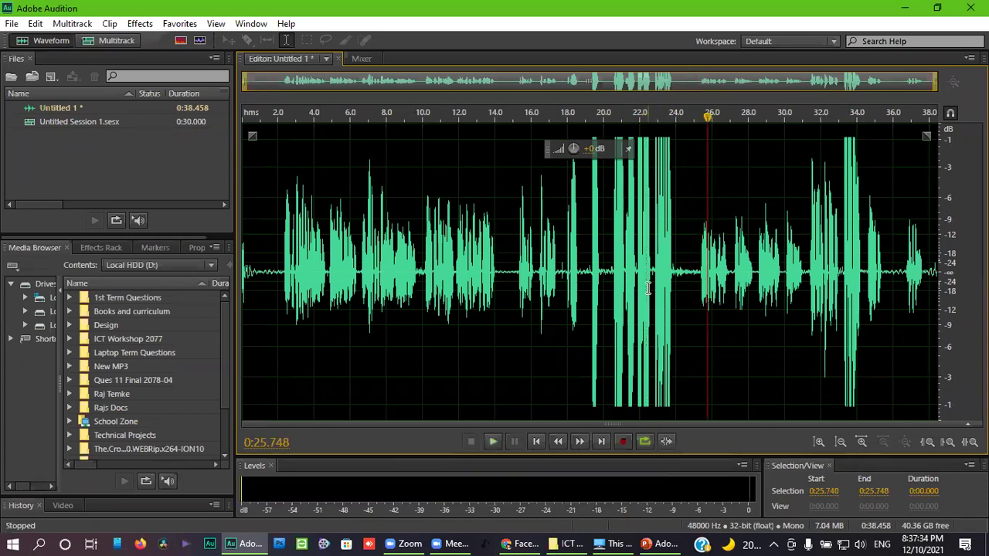
Briefly mark the quiet noise from about 24.5 to 25 seconds, clearing the selection with the playhead at 25 seconds.
{"action": "left_click_drag", "start_coordinate": [694, 274], "coordinate": [683, 278]}
{"action": "scroll", "coordinate": [683, 278], "scroll_direction": "up", "scroll_amount": 3}
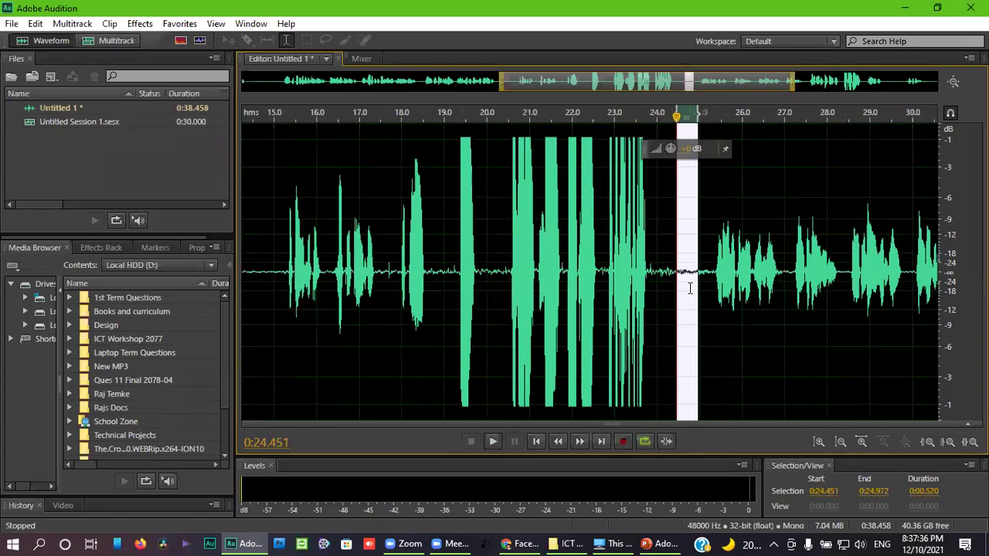
{"action": "left_click", "coordinate": [702, 299]}
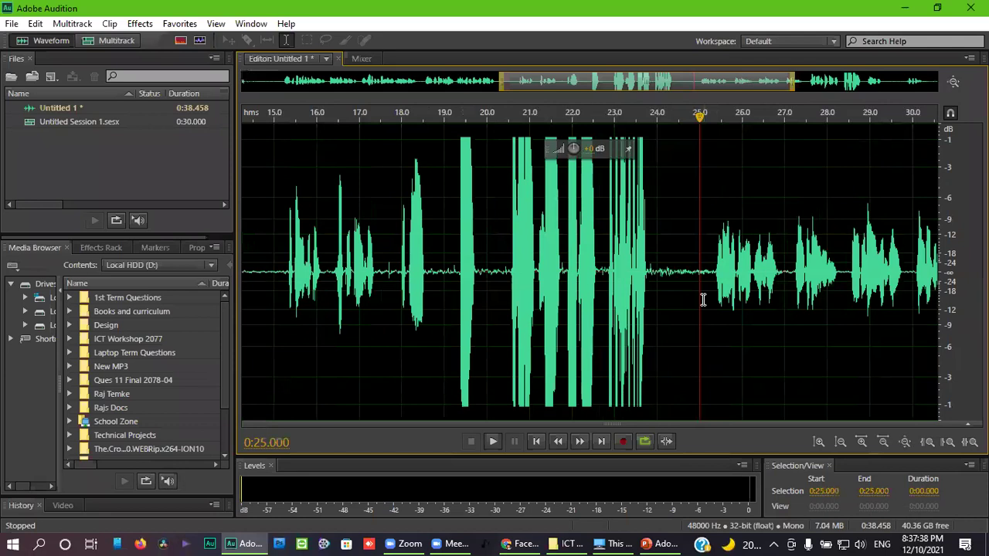
{"action": "scroll", "coordinate": [703, 300], "scroll_direction": "down", "scroll_amount": 3}
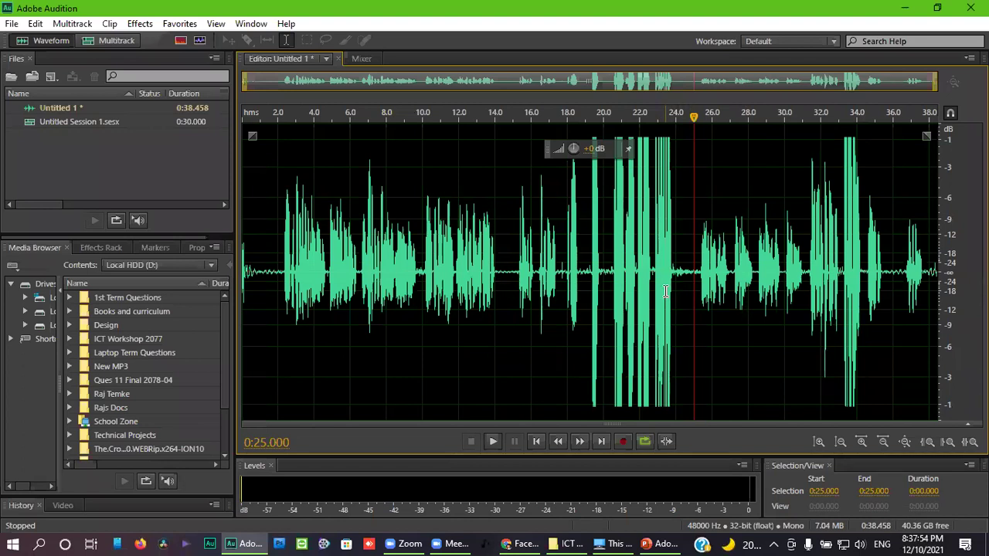
Place the playhead at 32 seconds, examine the quiet gap around 32.15 seconds up close, and move the playhead to 32.1 seconds.
{"action": "left_click", "coordinate": [826, 278]}
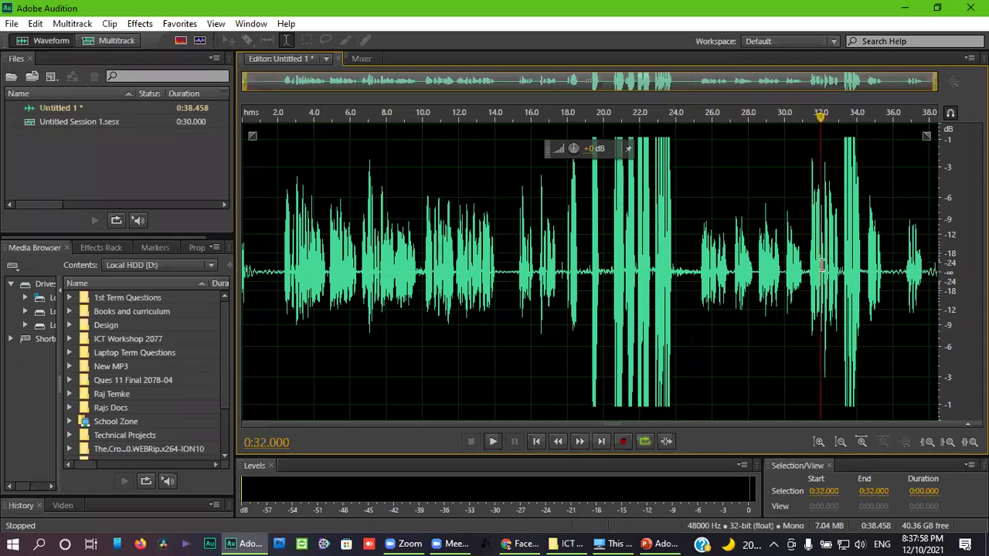
{"action": "scroll", "coordinate": [825, 272], "scroll_direction": "up", "scroll_amount": 10}
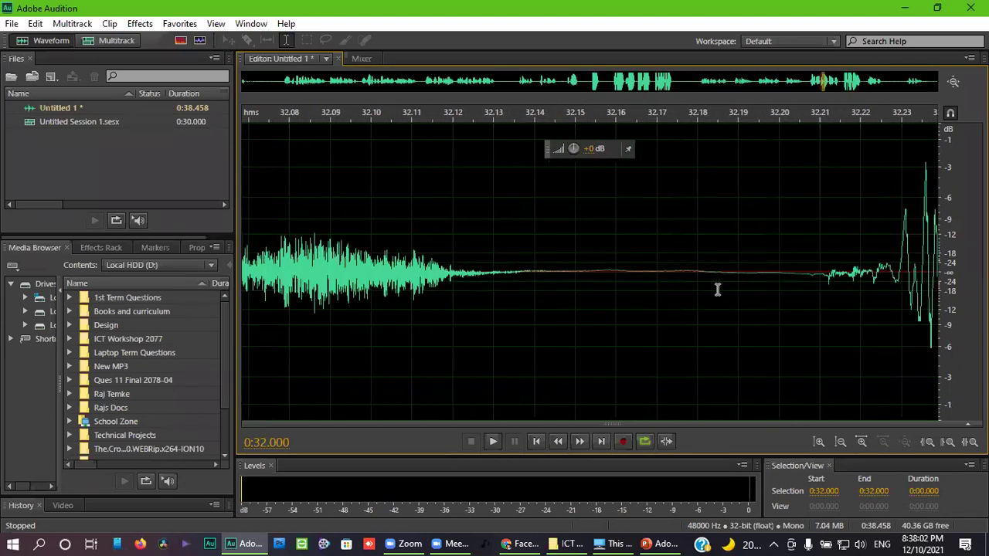
{"action": "scroll", "coordinate": [717, 288], "scroll_direction": "down", "scroll_amount": 3}
{"action": "left_click", "coordinate": [691, 274]}
{"action": "left_click", "coordinate": [656, 278]}
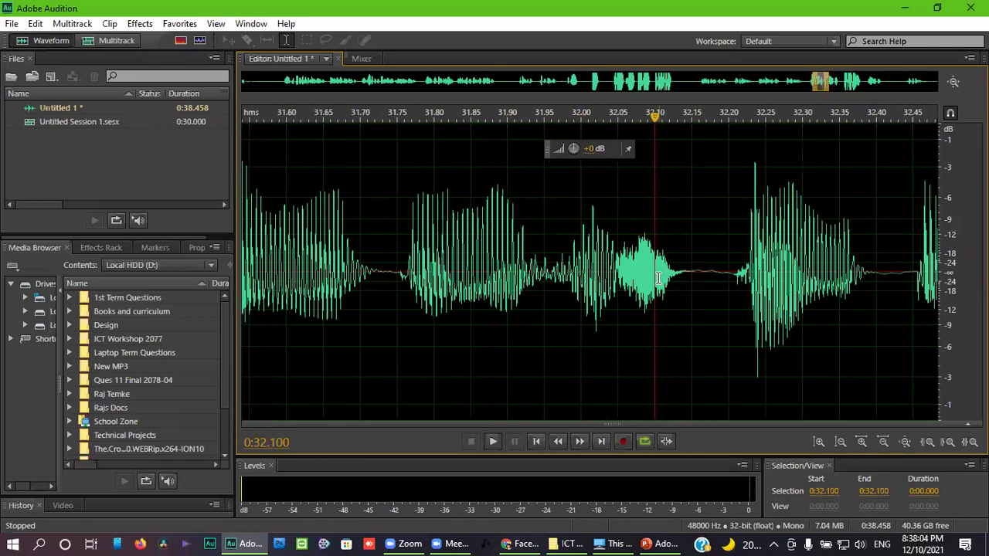
Place the playhead at about 32.3 seconds and zoom in until the individual wave cycles around it can be examined.
{"action": "scroll", "coordinate": [658, 279], "scroll_direction": "down", "scroll_amount": 3}
{"action": "left_click", "coordinate": [672, 291]}
{"action": "left_click", "coordinate": [694, 286]}
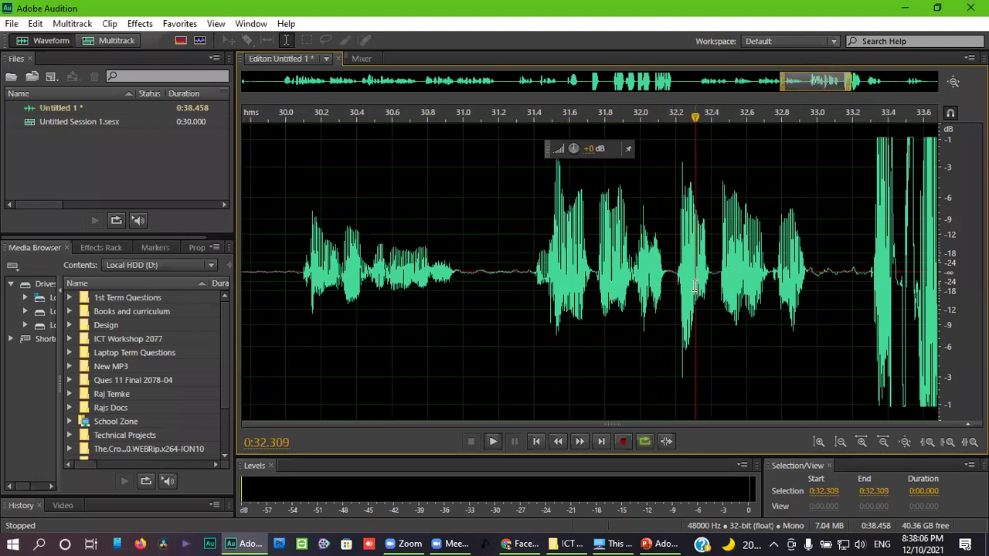
{"action": "scroll", "coordinate": [694, 286], "scroll_direction": "up", "scroll_amount": 2}
{"action": "scroll", "coordinate": [694, 286], "scroll_direction": "up", "scroll_amount": 7}
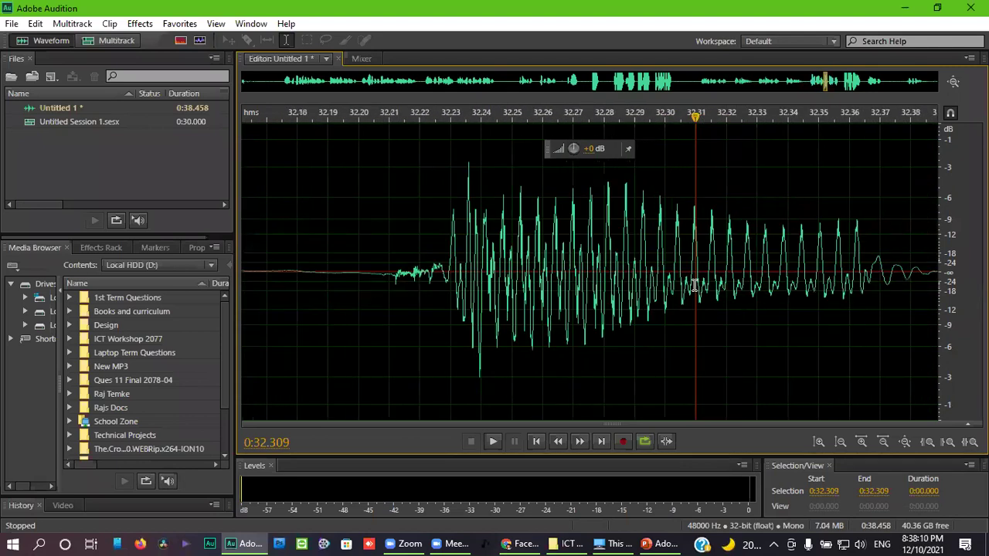
Place the playhead at 30.5 seconds and zoom out from the individual wave cycles until the whole recording is shown.
{"action": "scroll", "coordinate": [695, 286], "scroll_direction": "up", "scroll_amount": 2}
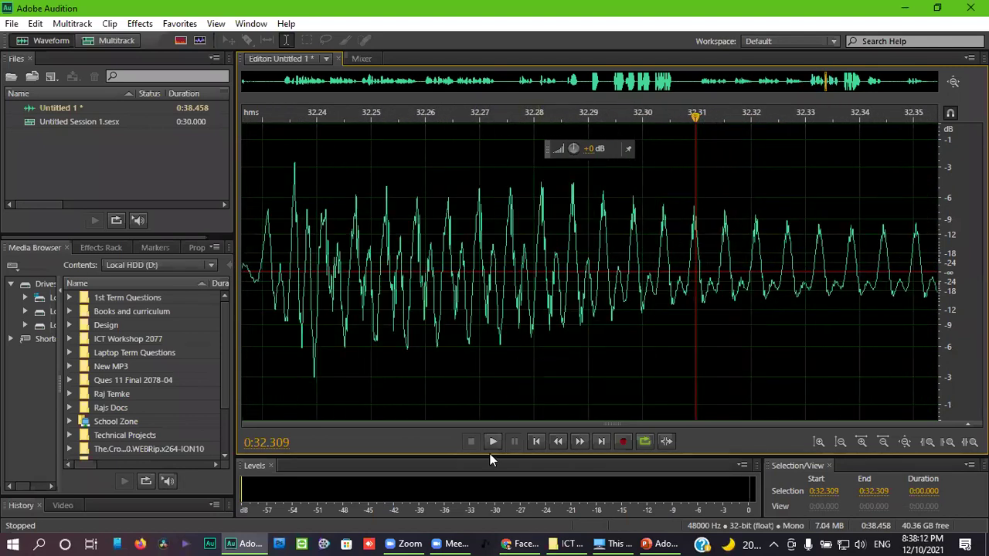
{"action": "left_click", "coordinate": [444, 541]}
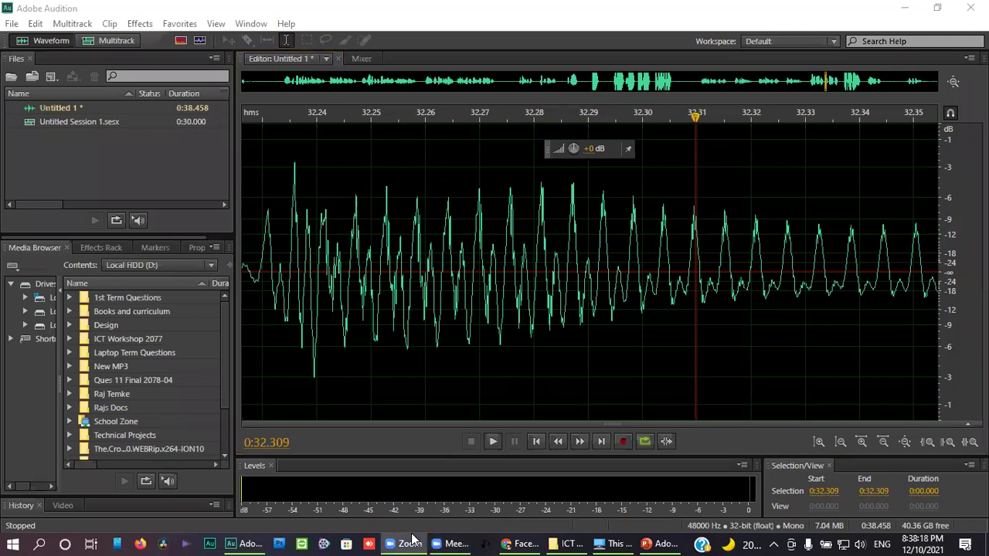
{"action": "scroll", "coordinate": [456, 270], "scroll_direction": "down", "scroll_amount": 5}
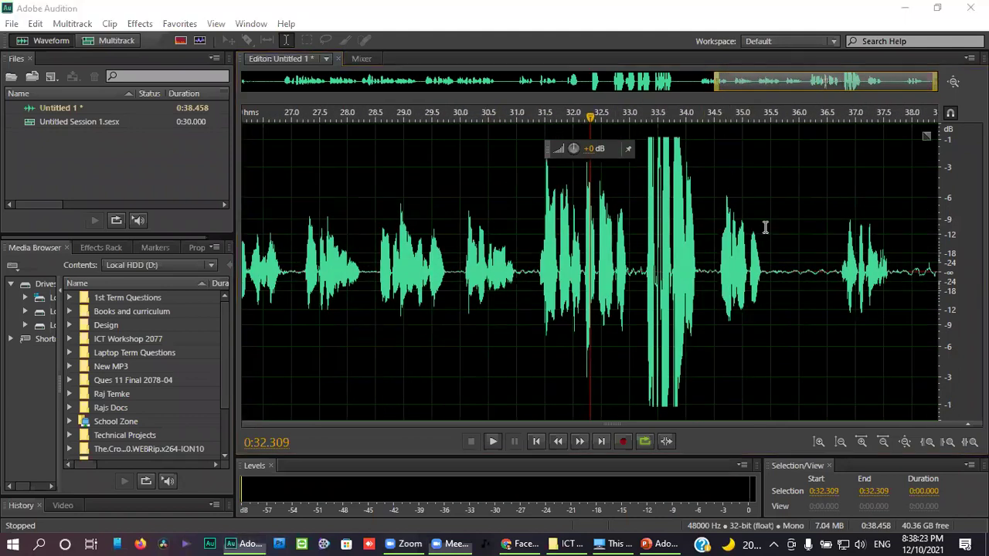
{"action": "left_click", "coordinate": [587, 340]}
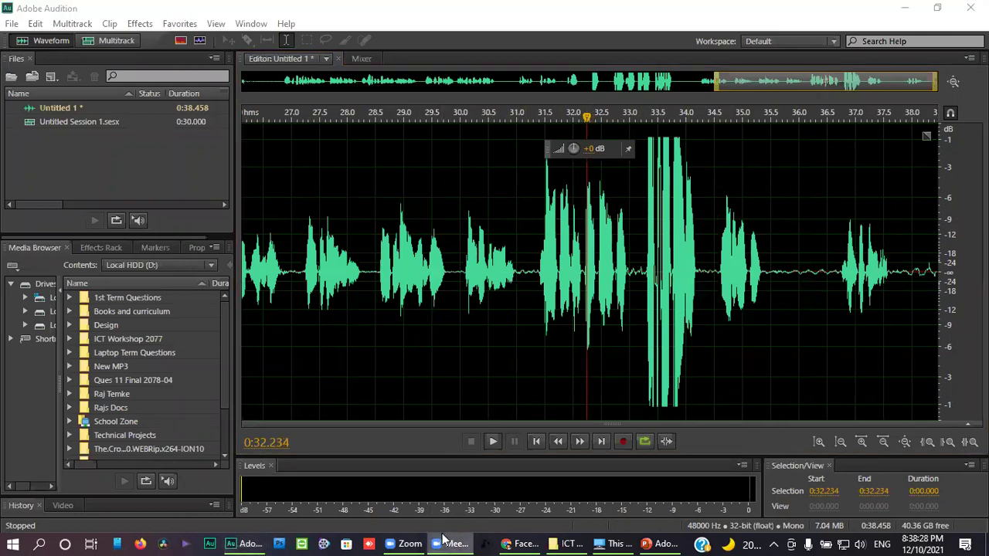
{"action": "left_click", "coordinate": [488, 309]}
{"action": "scroll", "coordinate": [491, 311], "scroll_direction": "down", "scroll_amount": 2}
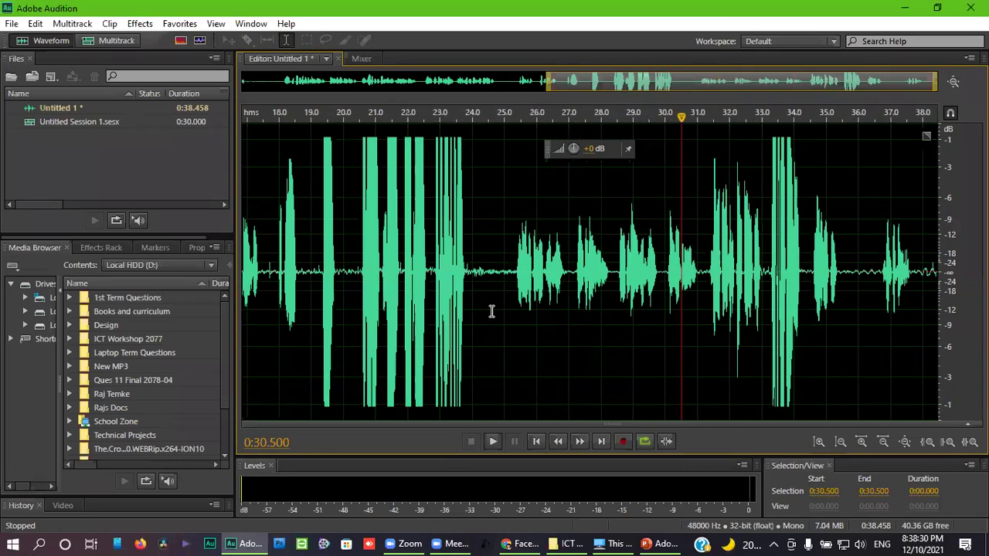
{"action": "scroll", "coordinate": [491, 312], "scroll_direction": "down", "scroll_amount": 3}
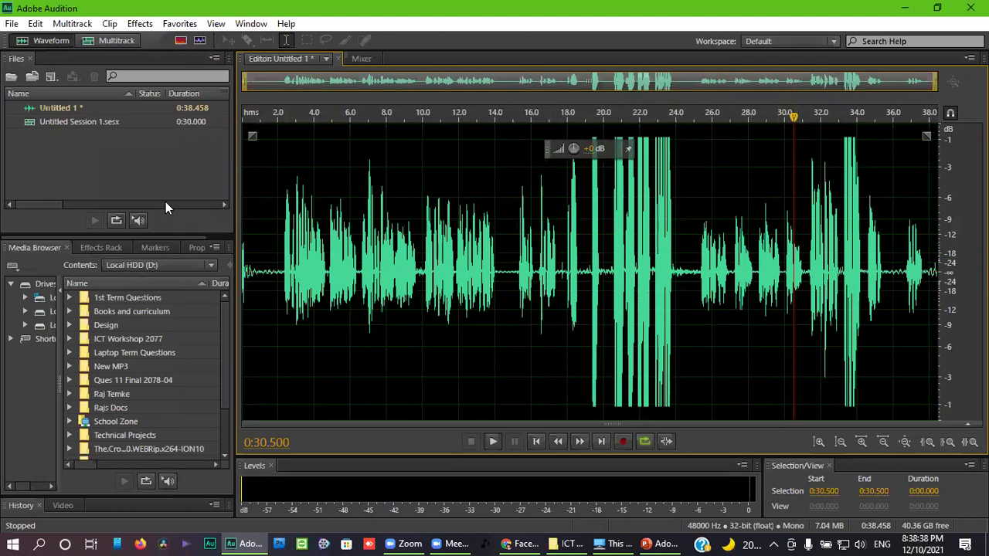
Close the Effects Rack and Markers panels and dock the Media Browser as a tab beside the waveform editor.
{"action": "left_click", "coordinate": [116, 251]}
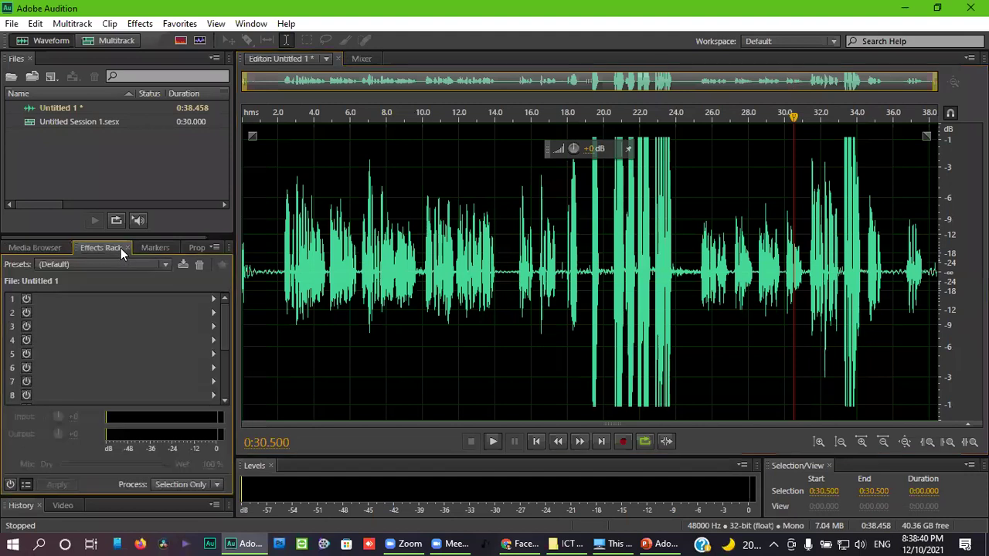
{"action": "left_click", "coordinate": [126, 247]}
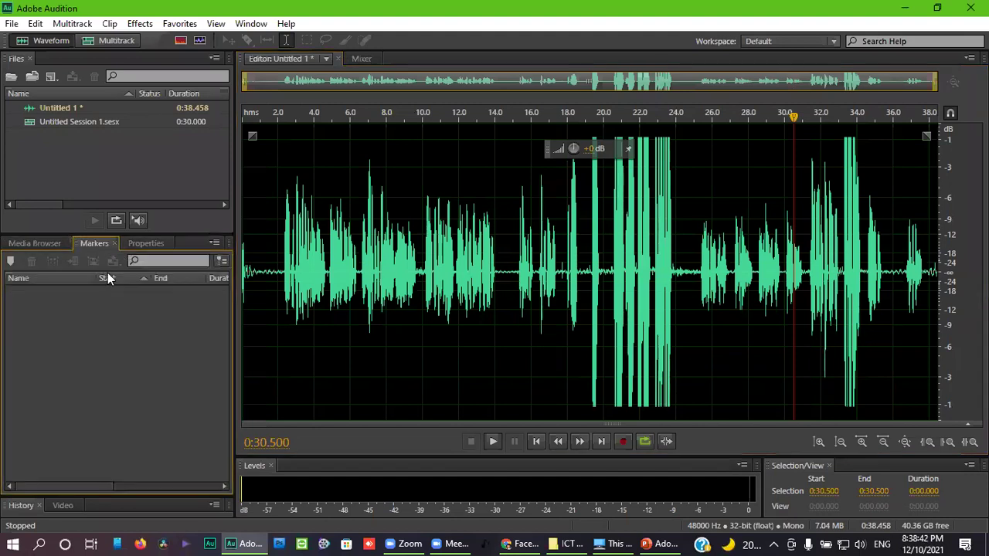
{"action": "left_click", "coordinate": [115, 244]}
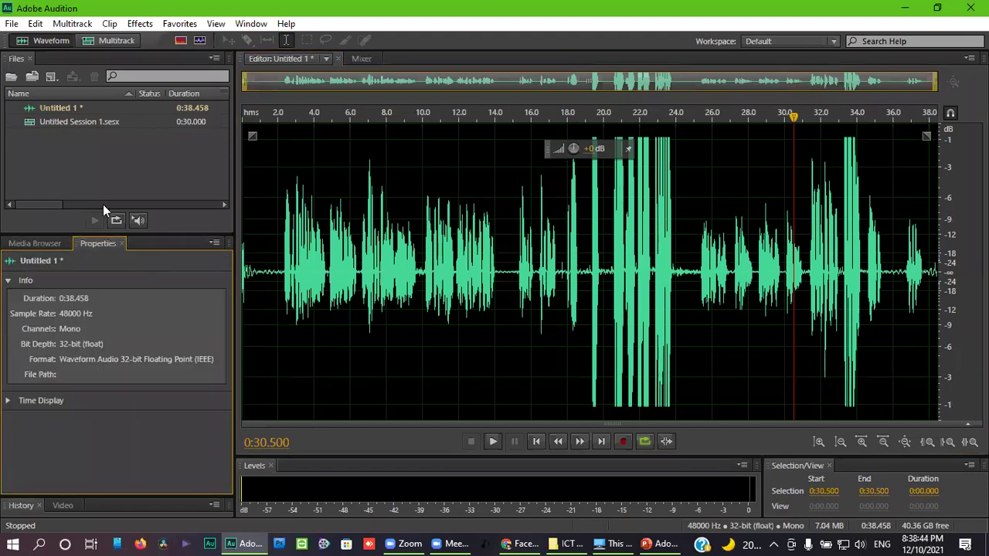
{"action": "left_click", "coordinate": [217, 24]}
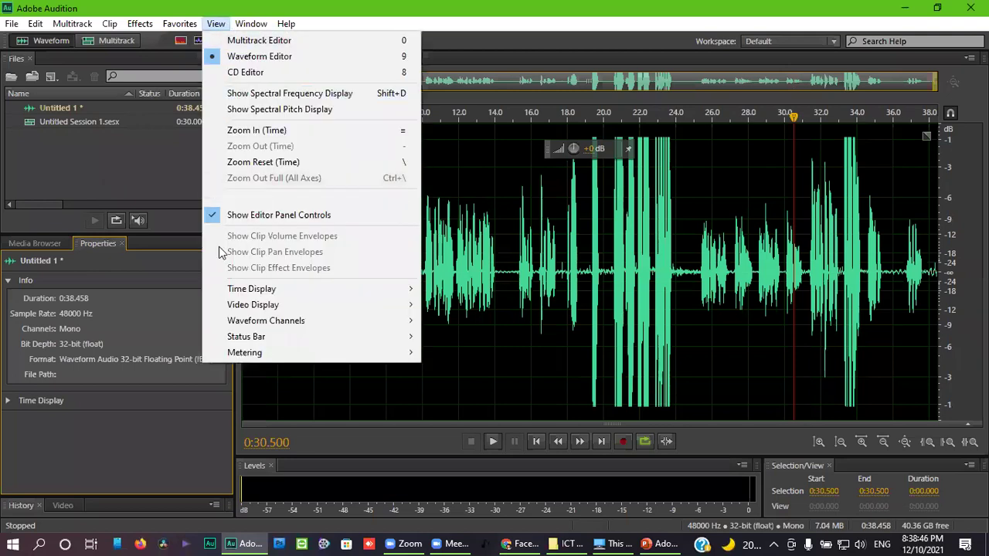
{"action": "left_click", "coordinate": [217, 24]}
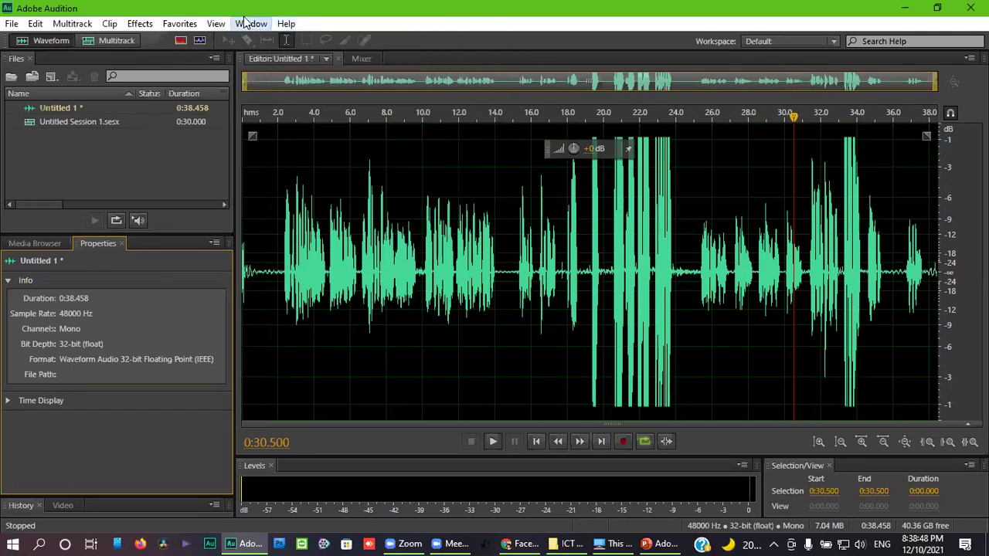
{"action": "left_click", "coordinate": [251, 24]}
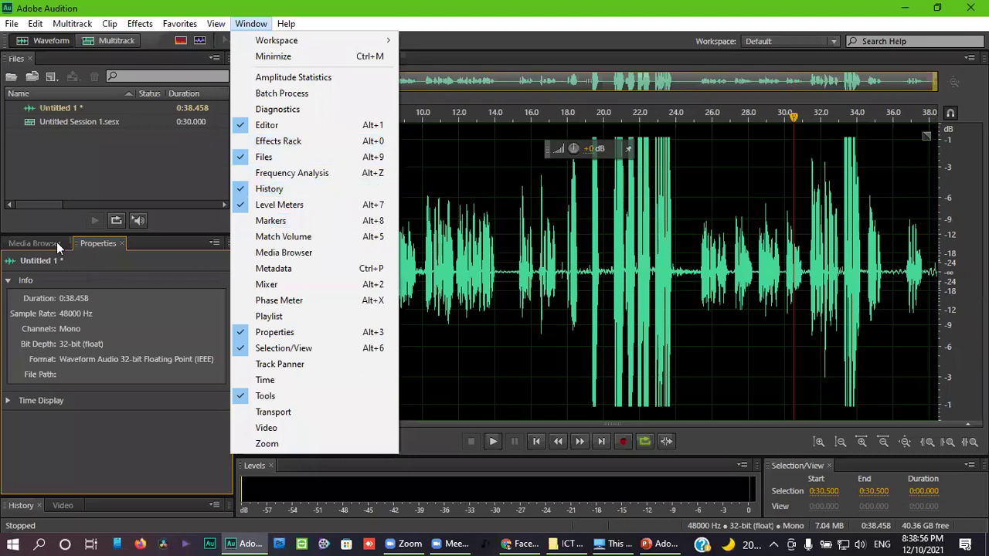
{"action": "left_click_drag", "start_coordinate": [54, 247], "coordinate": [581, 317]}
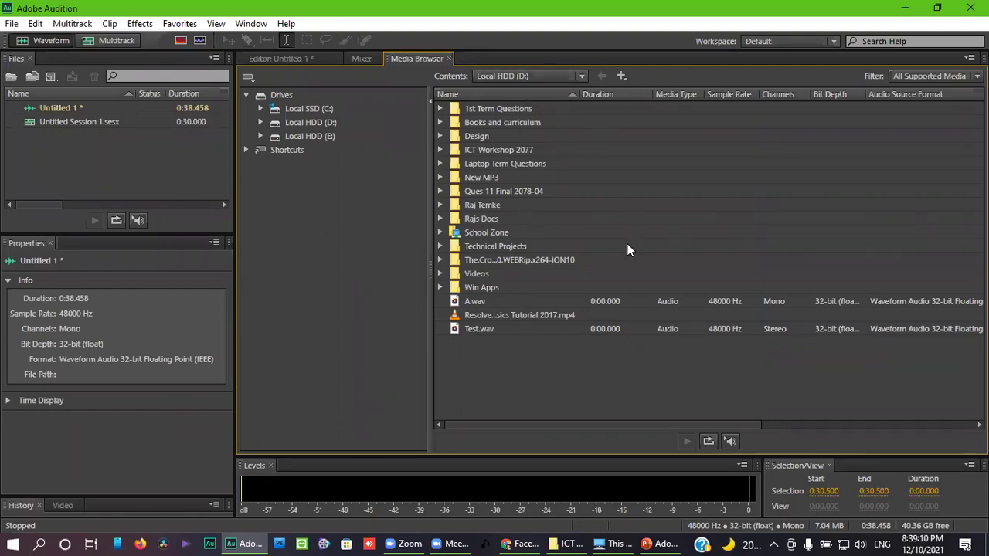
Reset the Default workspace to its original panel layout.
{"action": "left_click", "coordinate": [768, 45]}
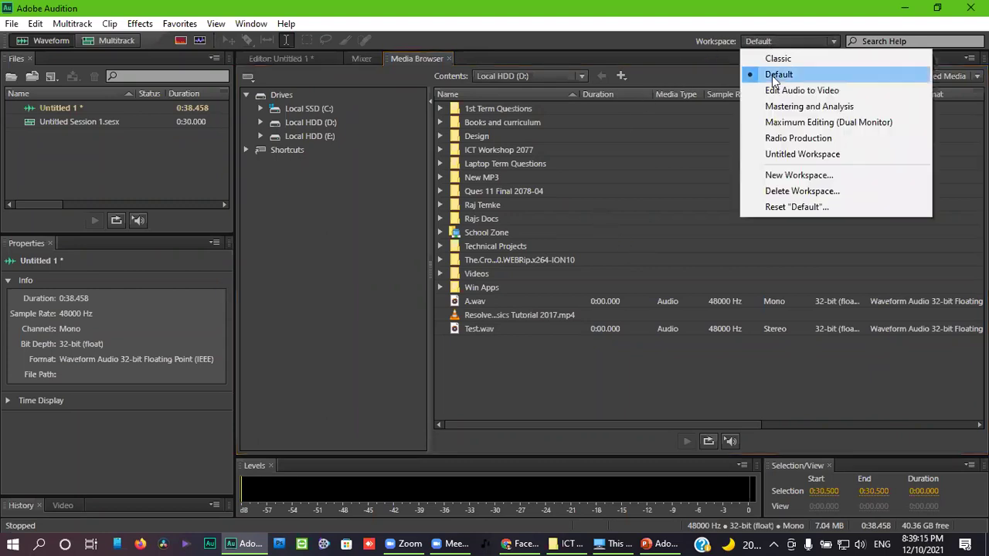
{"action": "left_click", "coordinate": [800, 208]}
{"action": "left_click", "coordinate": [516, 294]}
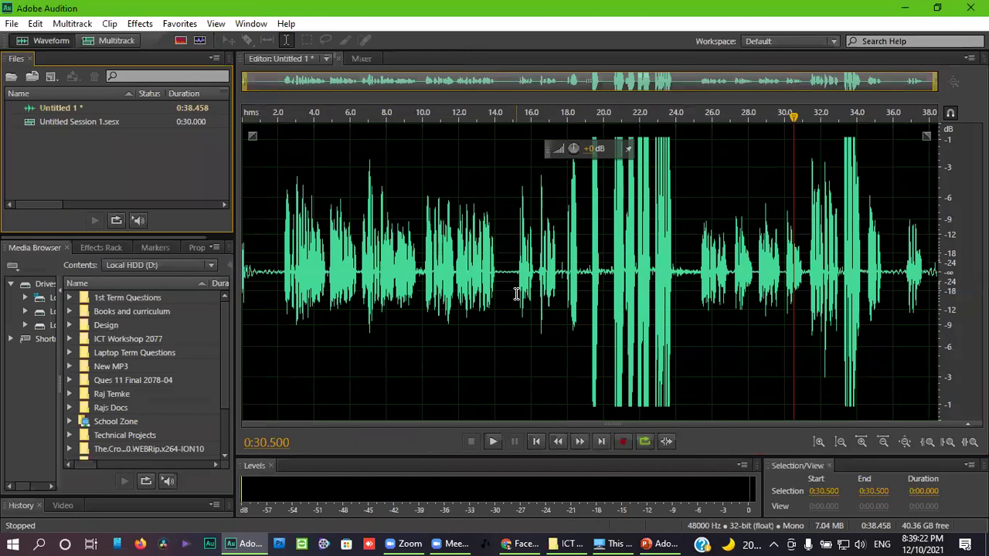
Demonstrate moving the playhead along the waveform, stopping at about 4.4, 10.5, 25.3 and 22.8 seconds.
{"action": "left_click", "coordinate": [321, 276]}
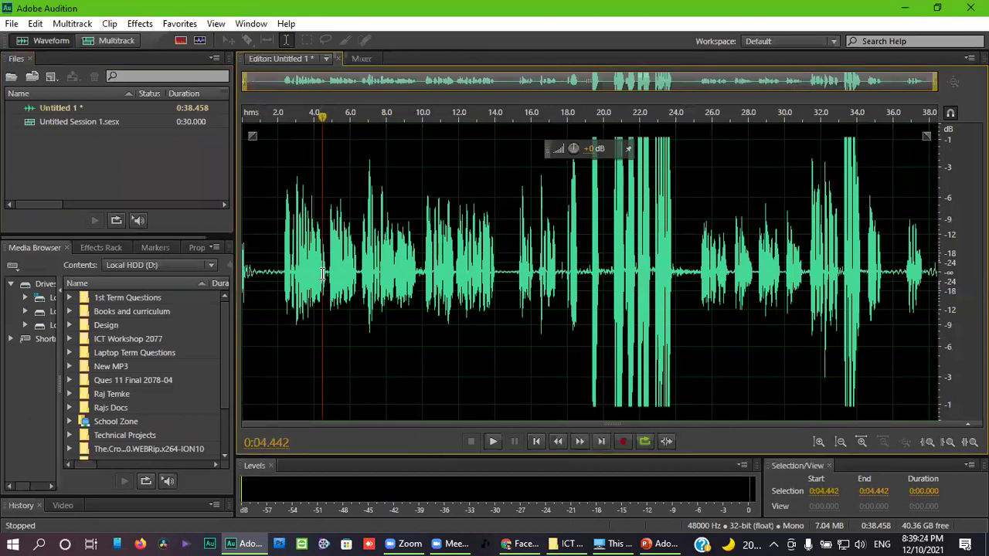
{"action": "left_click", "coordinate": [432, 277]}
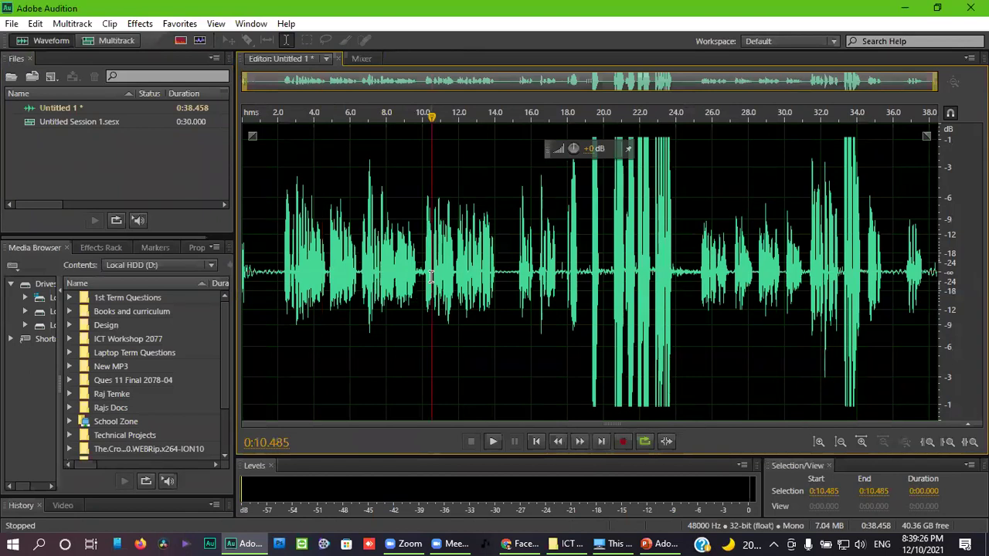
{"action": "left_click_drag", "start_coordinate": [278, 263], "coordinate": [711, 286]}
{"action": "left_click", "coordinate": [698, 291]}
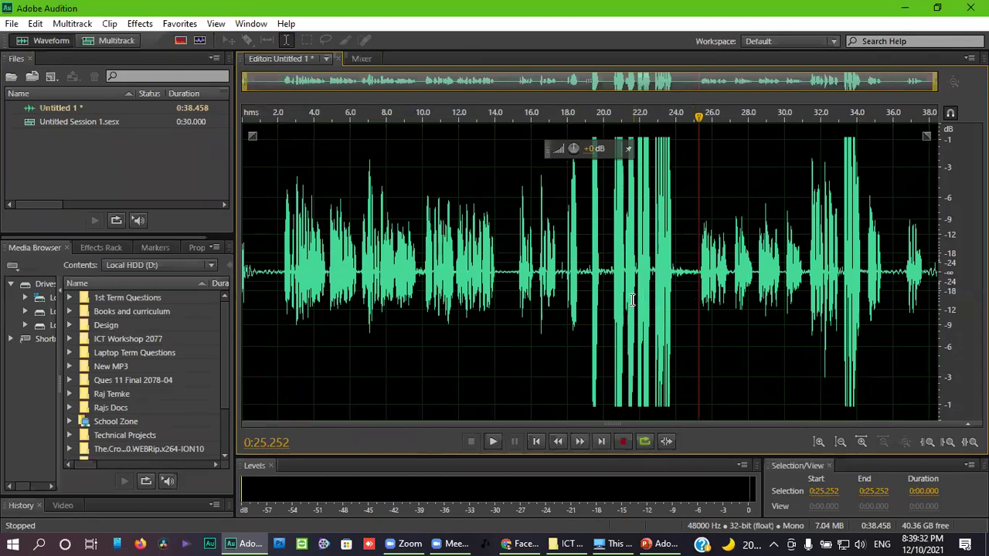
{"action": "left_click", "coordinate": [276, 258]}
{"action": "left_click_drag", "start_coordinate": [276, 258], "coordinate": [938, 299]}
{"action": "left_click", "coordinate": [654, 290]}
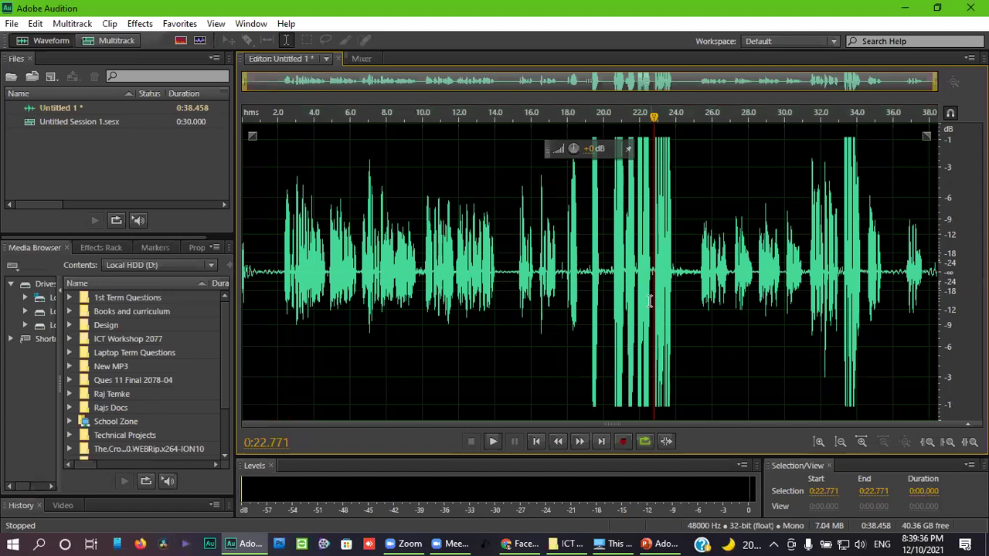
Place the playhead at about 24.7 seconds and demonstrate time and amplitude zooming around it, returning to the full waveform.
{"action": "left_click", "coordinate": [688, 296]}
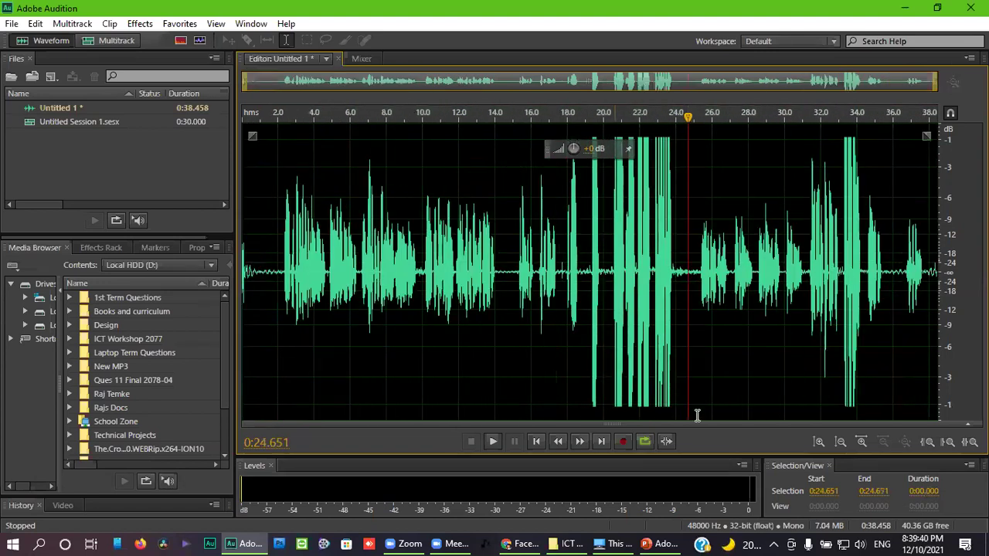
{"action": "left_click", "coordinate": [858, 446]}
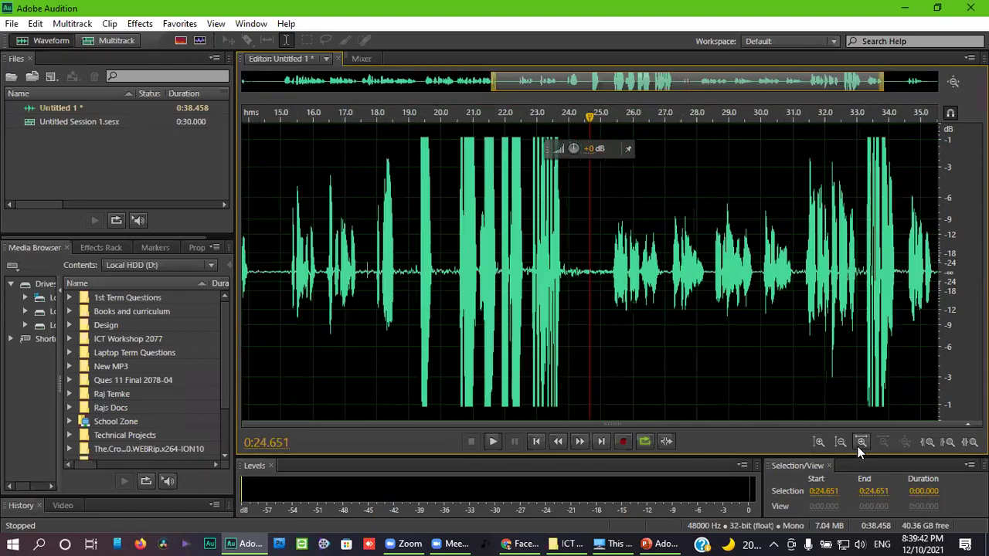
{"action": "left_click", "coordinate": [841, 444]}
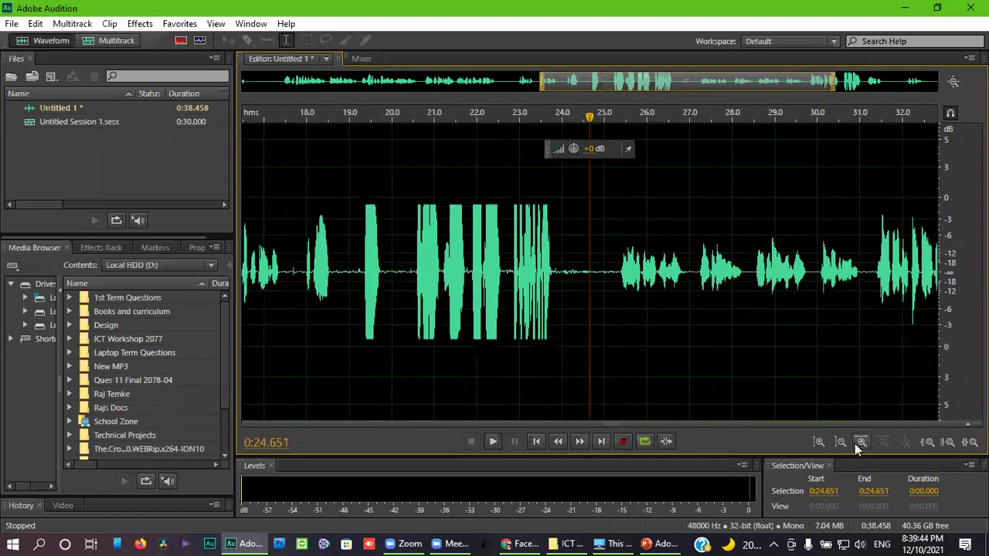
{"action": "left_click", "coordinate": [858, 443]}
{"action": "left_click", "coordinate": [820, 442]}
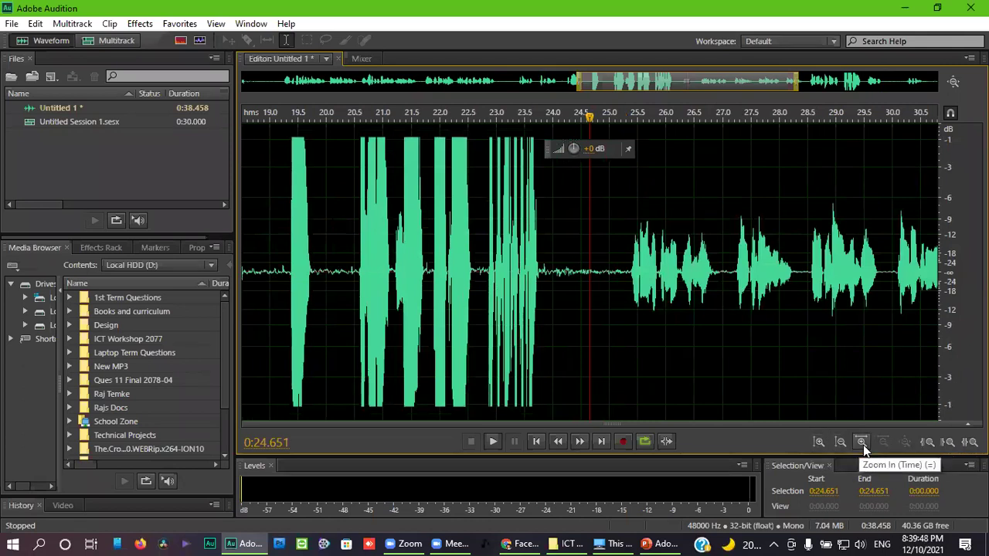
{"action": "scroll", "coordinate": [683, 297], "scroll_direction": "down", "scroll_amount": 3}
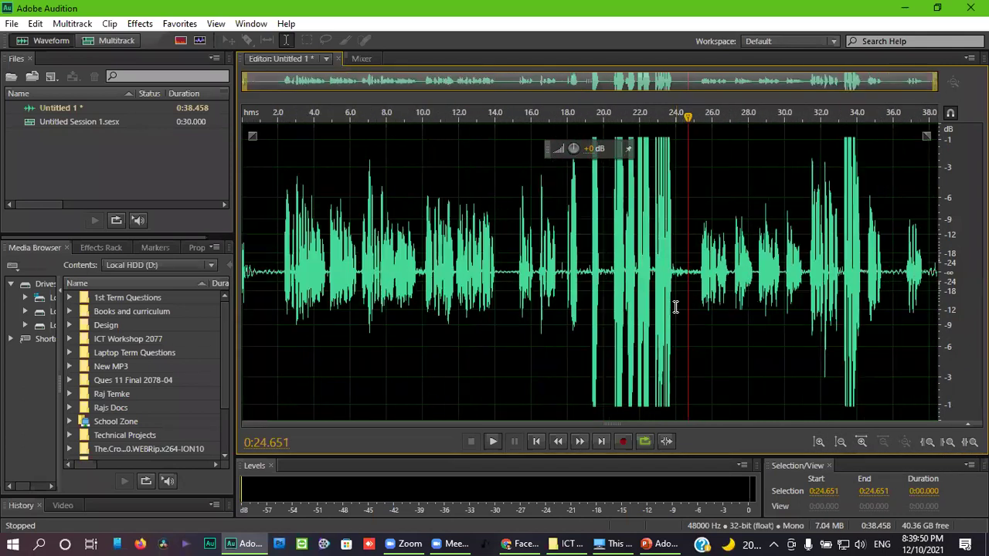
Zoom in around 22 seconds and slide the visible range back to about 15 seconds, returning to the full waveform.
{"action": "left_click", "coordinate": [639, 301]}
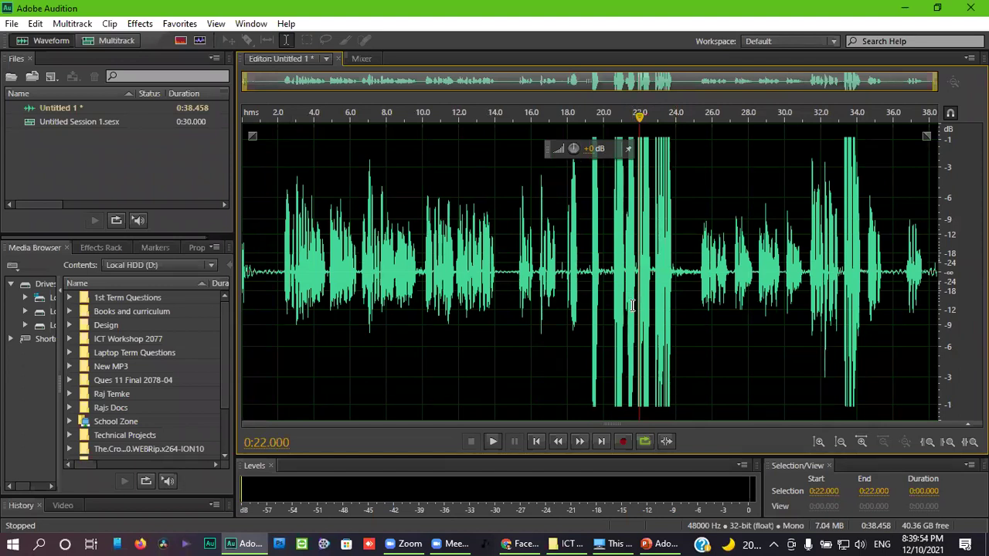
{"action": "scroll", "coordinate": [632, 306], "scroll_direction": "up", "scroll_amount": 10}
{"action": "scroll", "coordinate": [632, 305], "scroll_direction": "down", "scroll_amount": 3}
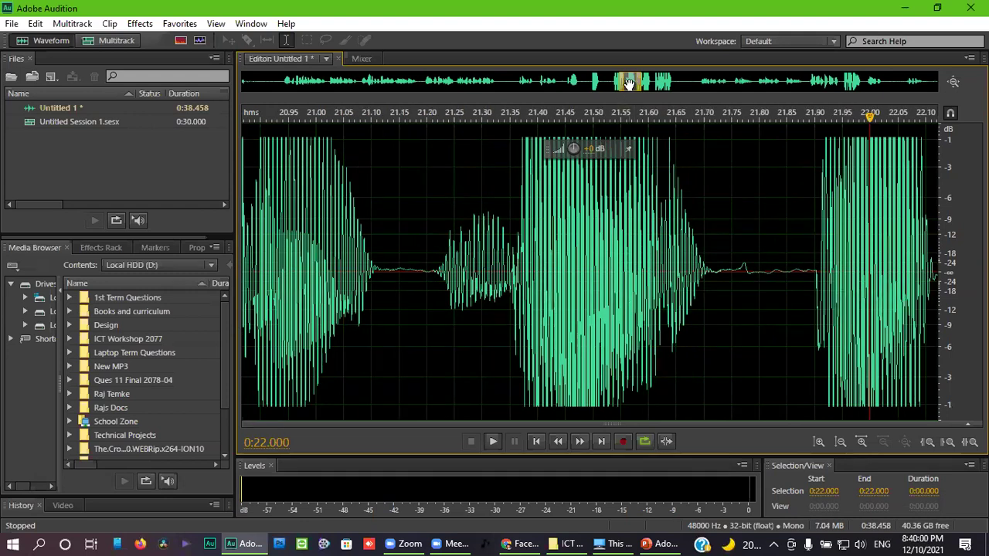
{"action": "left_click_drag", "start_coordinate": [630, 85], "coordinate": [483, 58]}
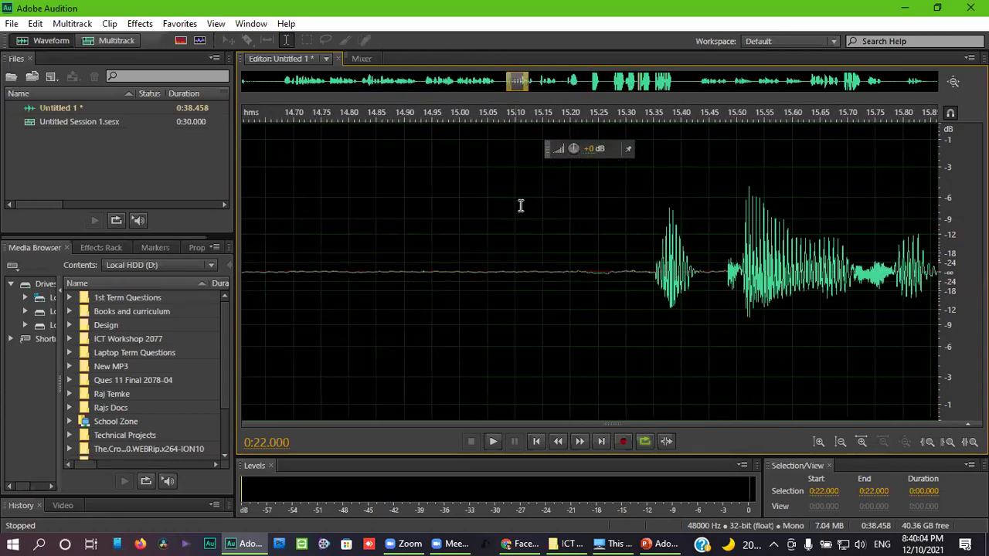
{"action": "scroll", "coordinate": [554, 292], "scroll_direction": "down", "scroll_amount": 10}
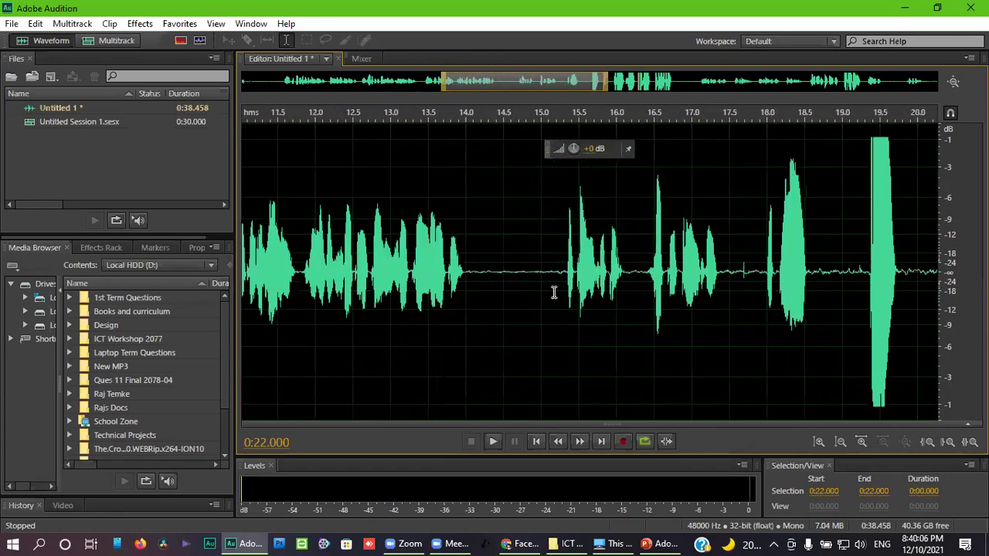
{"action": "scroll", "coordinate": [553, 292], "scroll_direction": "down", "scroll_amount": 5}
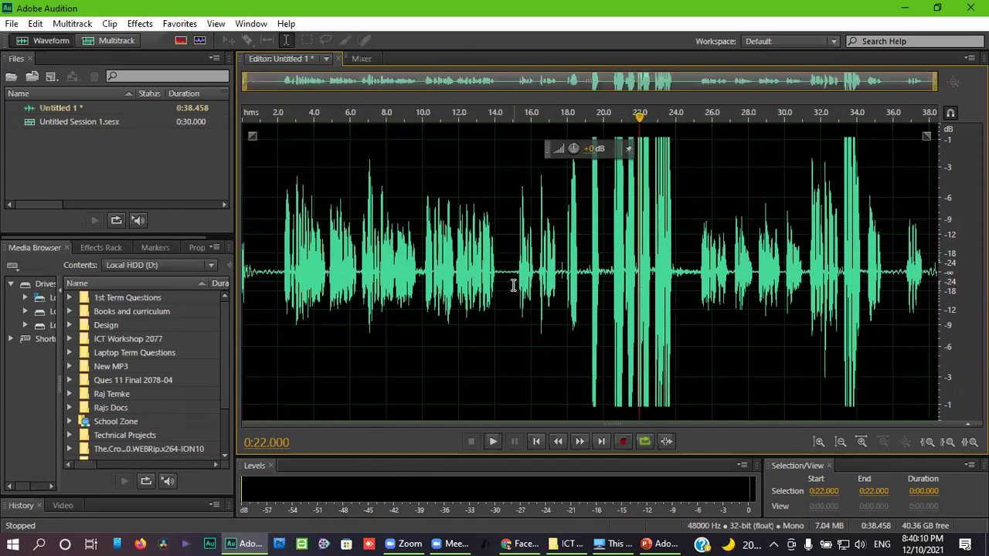
Play the recording from 6 seconds to about 9.9 seconds and switch back to the training outline in PowerPoint.
{"action": "left_click", "coordinate": [515, 286]}
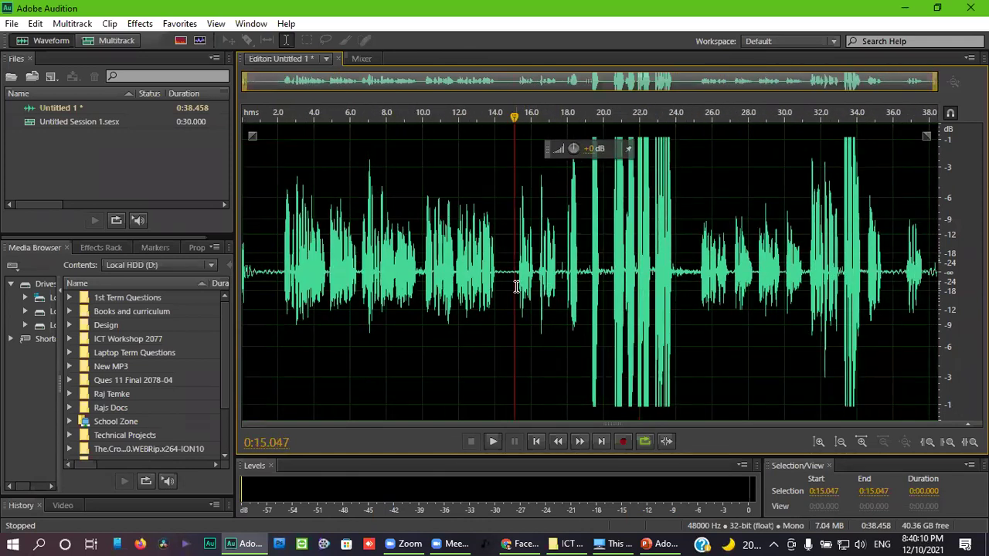
{"action": "left_click", "coordinate": [570, 303]}
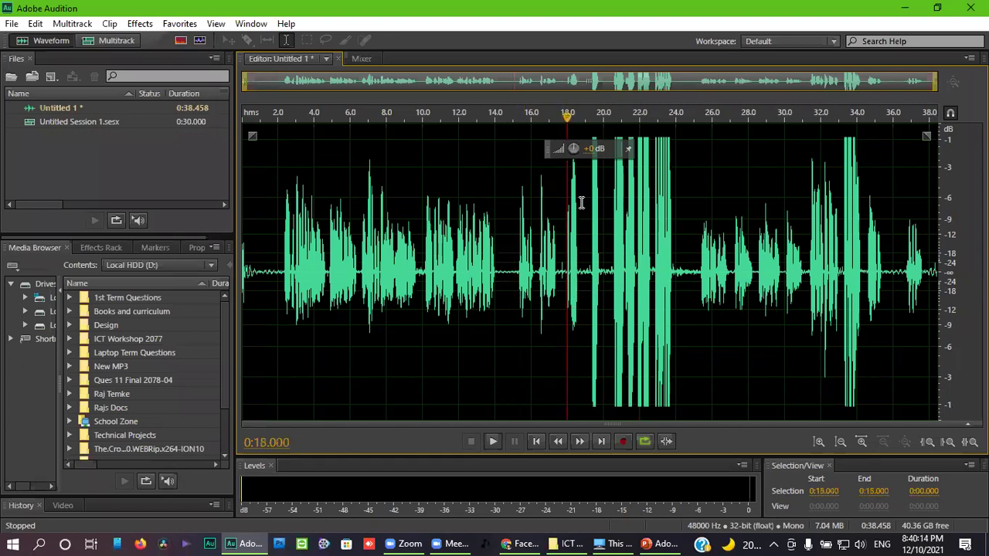
{"action": "left_click", "coordinate": [352, 301]}
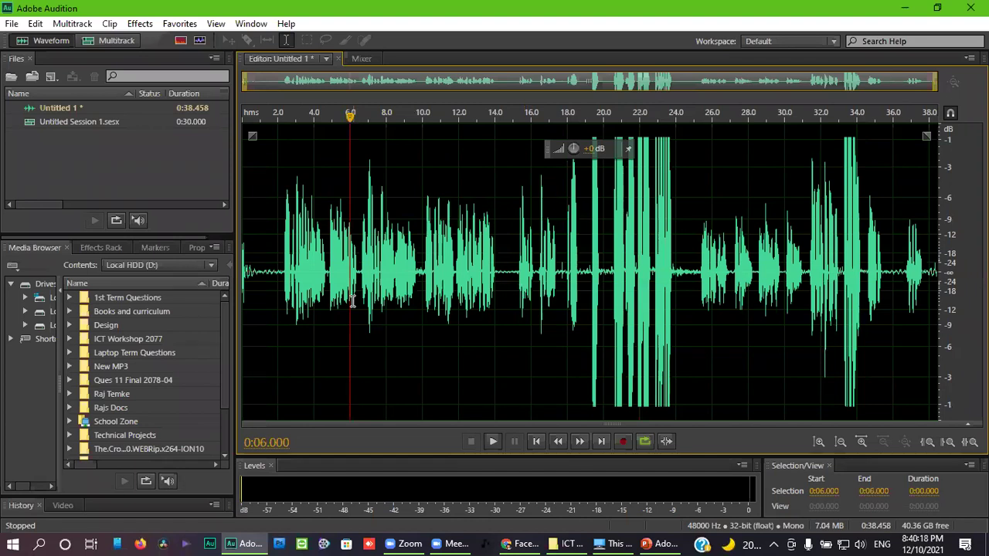
{"action": "key", "text": "space"}
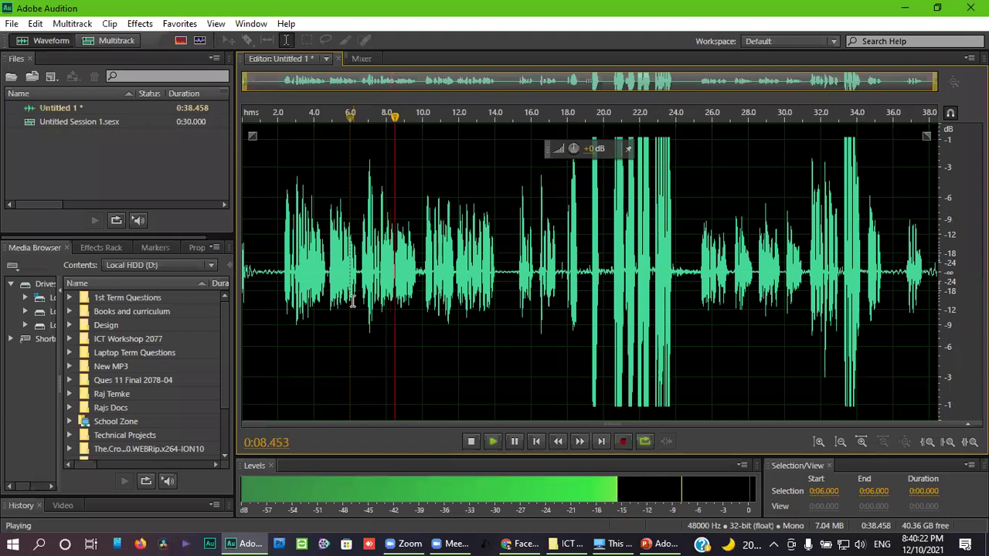
{"action": "key", "text": "space"}
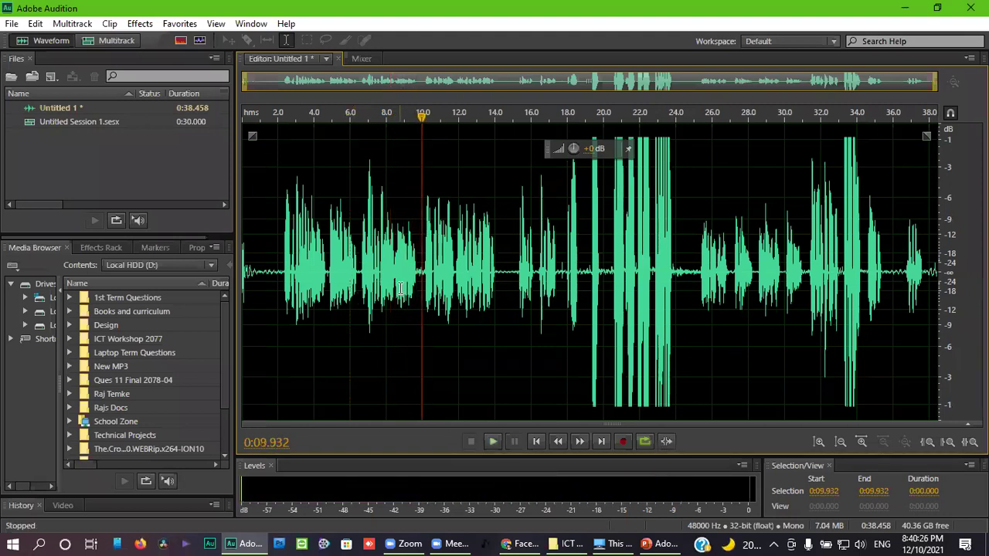
{"action": "left_click", "coordinate": [653, 539]}
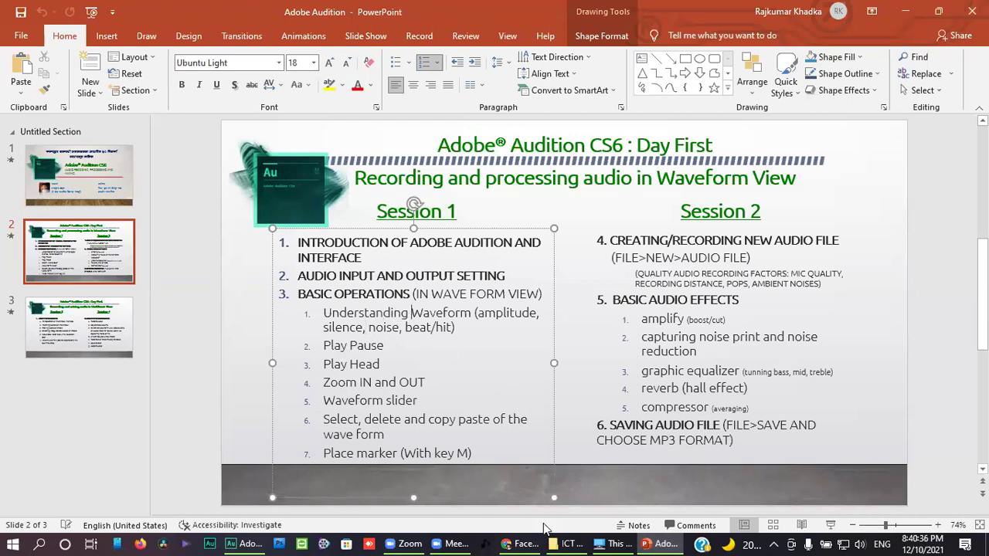
Switch to Adobe Audition, select the range from about 10.13 to 10.57 seconds, clear the selection and return to the full waveform.
{"action": "mouse_move", "coordinate": [527, 539]}
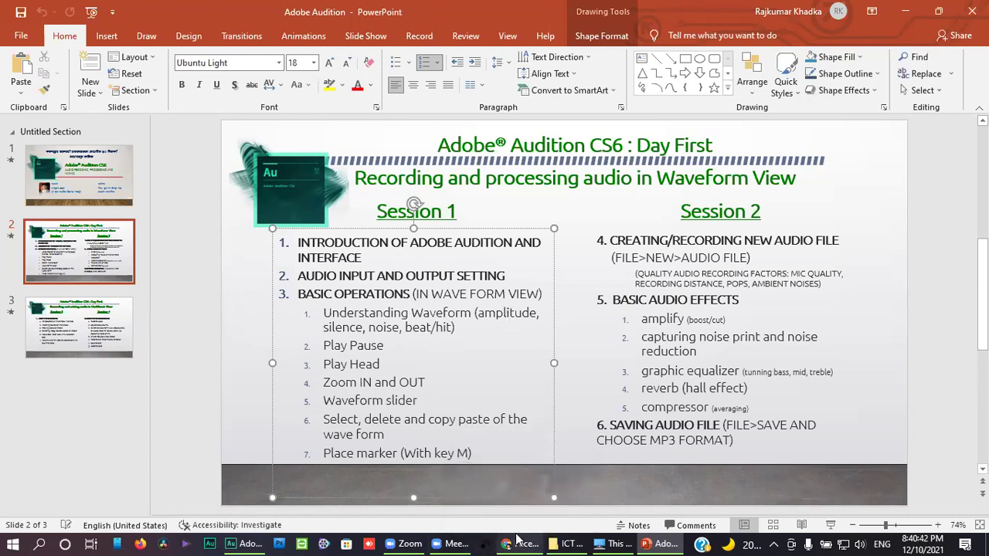
{"action": "left_click", "coordinate": [517, 541]}
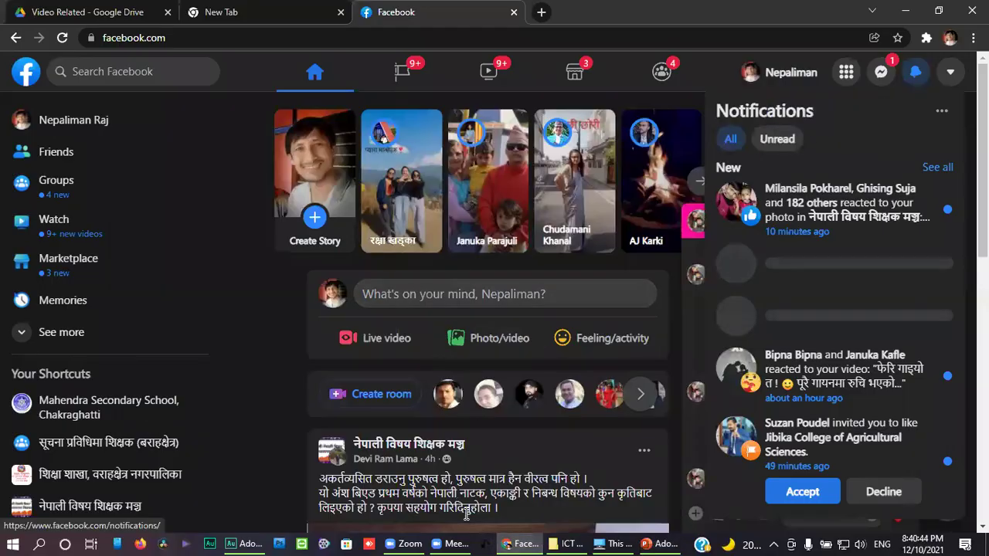
{"action": "left_click", "coordinate": [245, 541]}
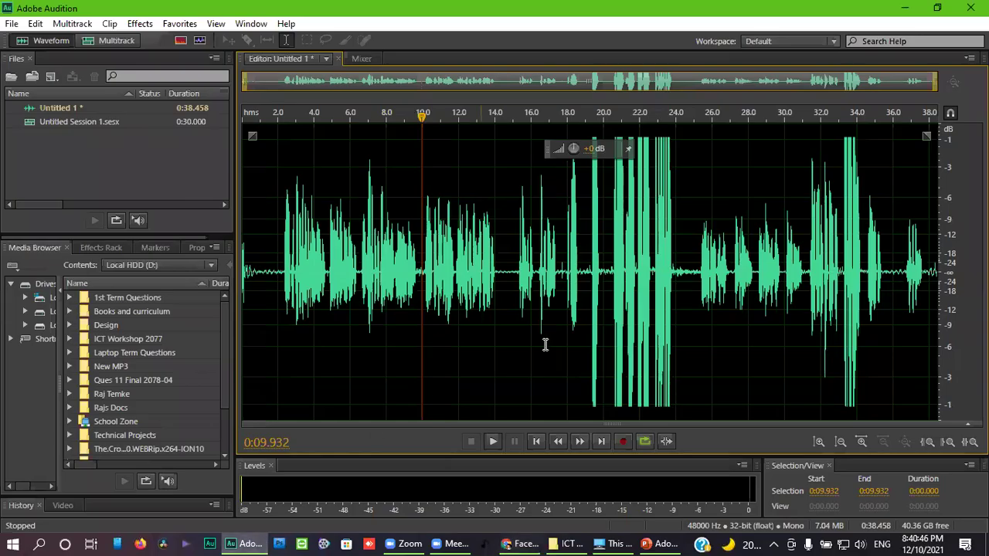
{"action": "scroll", "coordinate": [402, 336], "scroll_direction": "up", "scroll_amount": 3}
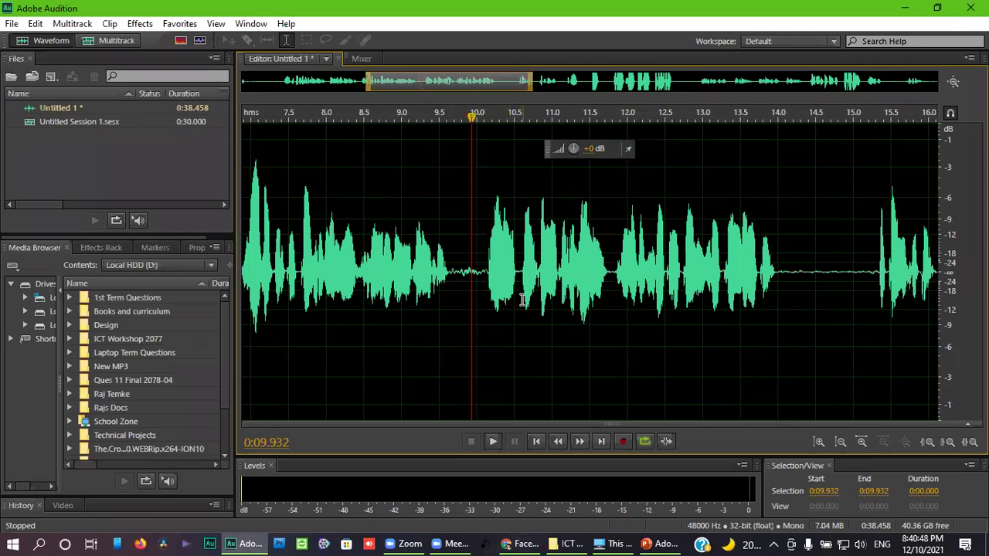
{"action": "scroll", "coordinate": [523, 302], "scroll_direction": "up", "scroll_amount": 1}
{"action": "scroll", "coordinate": [522, 302], "scroll_direction": "up", "scroll_amount": 3}
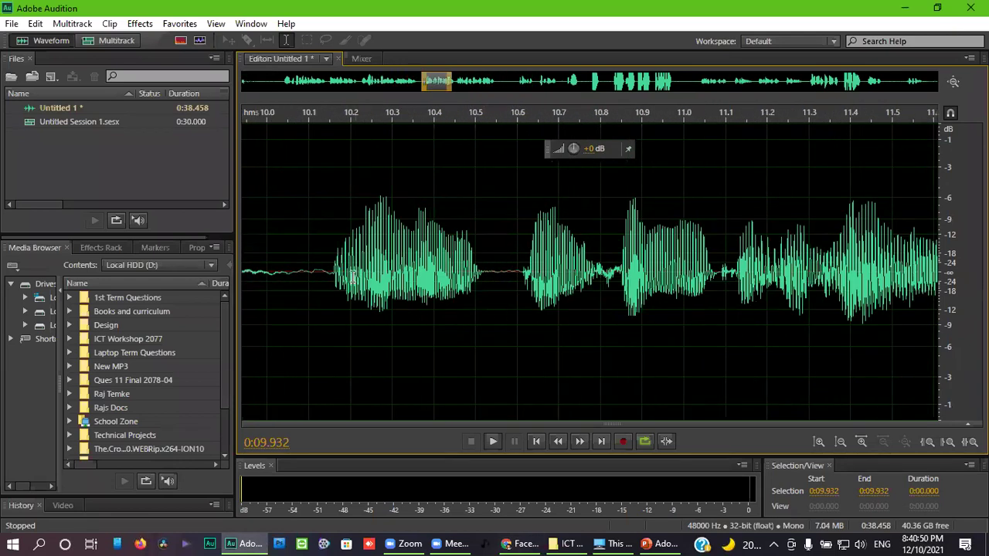
{"action": "left_click_drag", "start_coordinate": [322, 267], "coordinate": [509, 283]}
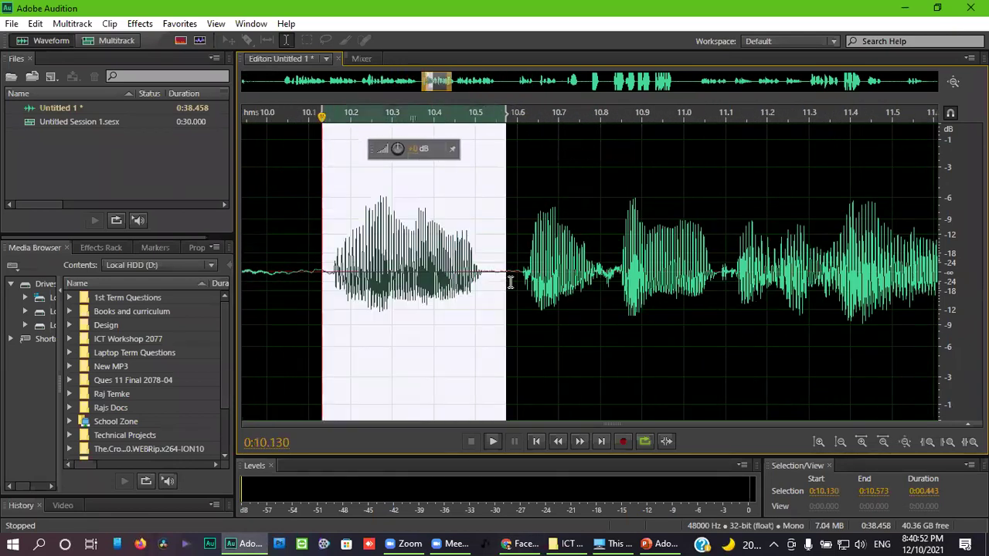
{"action": "left_click", "coordinate": [510, 282]}
{"action": "scroll", "coordinate": [416, 311], "scroll_direction": "up", "scroll_amount": 2}
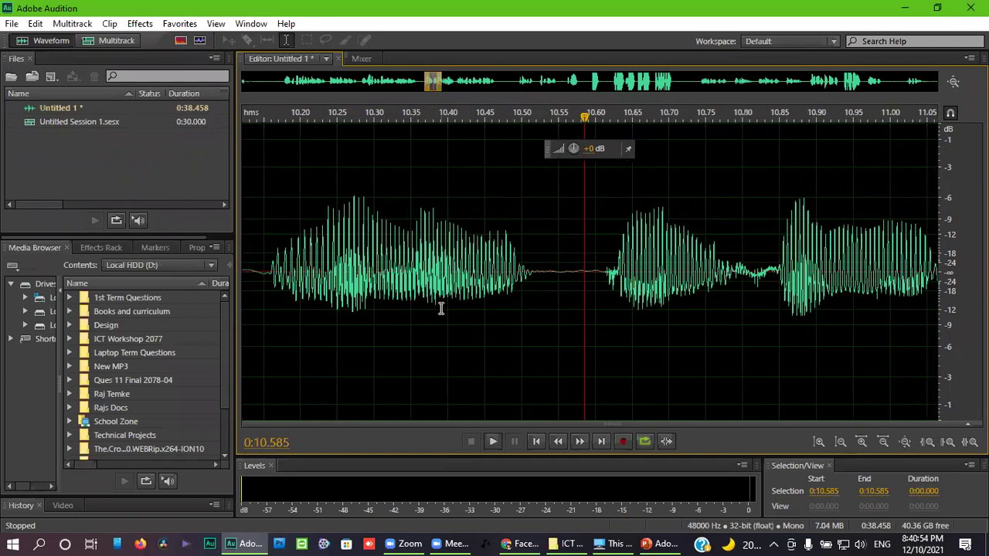
{"action": "scroll", "coordinate": [474, 312], "scroll_direction": "down", "scroll_amount": 2}
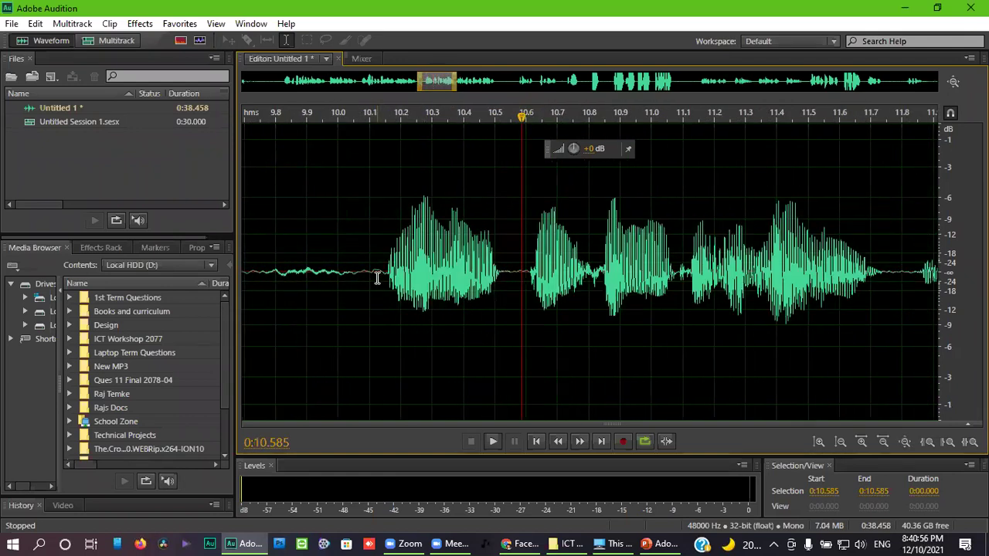
{"action": "scroll", "coordinate": [377, 278], "scroll_direction": "down", "scroll_amount": 6}
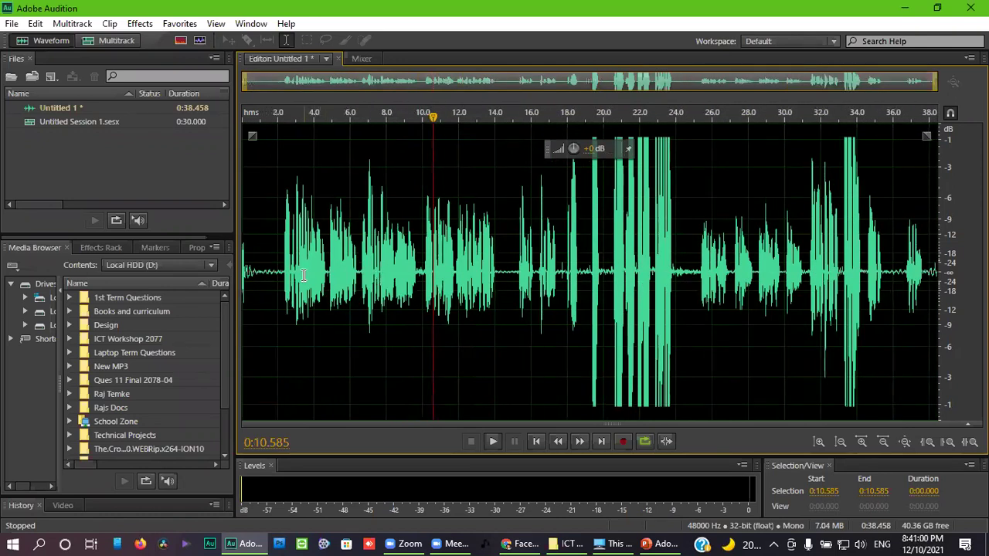
Demonstrate selecting about 19.1 to 24.0 seconds and about 25.2 to 26.9 seconds, clearing the selection at 22 seconds.
{"action": "left_click", "coordinate": [275, 265]}
{"action": "left_click_drag", "start_coordinate": [277, 265], "coordinate": [680, 339]}
{"action": "left_click", "coordinate": [587, 315]}
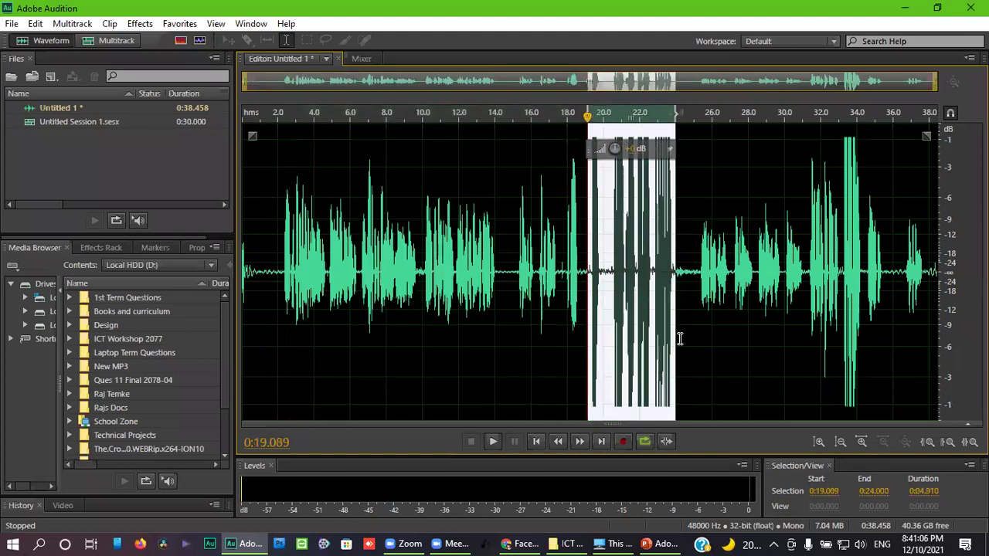
{"action": "left_click", "coordinate": [684, 287]}
{"action": "left_click_drag", "start_coordinate": [694, 290], "coordinate": [728, 306]}
{"action": "left_click", "coordinate": [697, 293]}
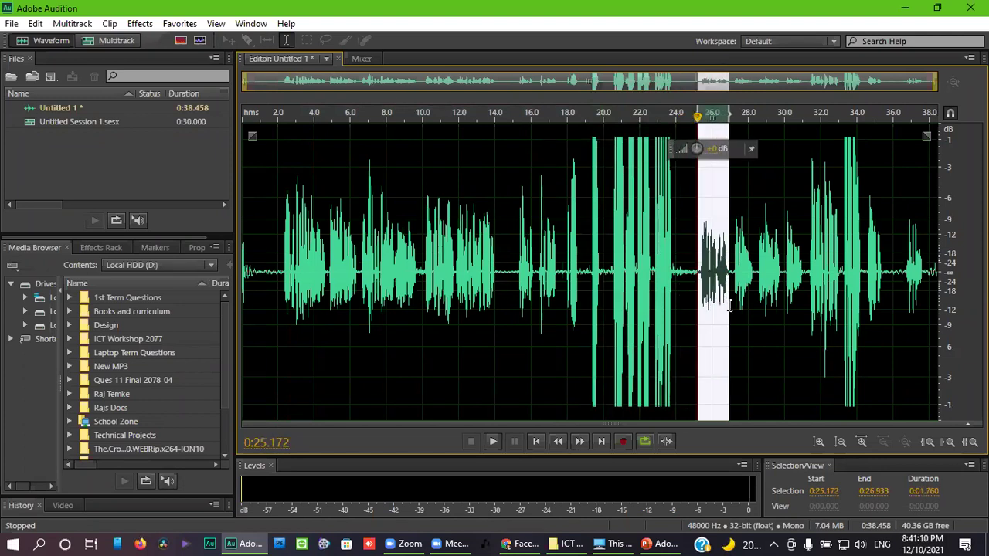
{"action": "left_click", "coordinate": [639, 330]}
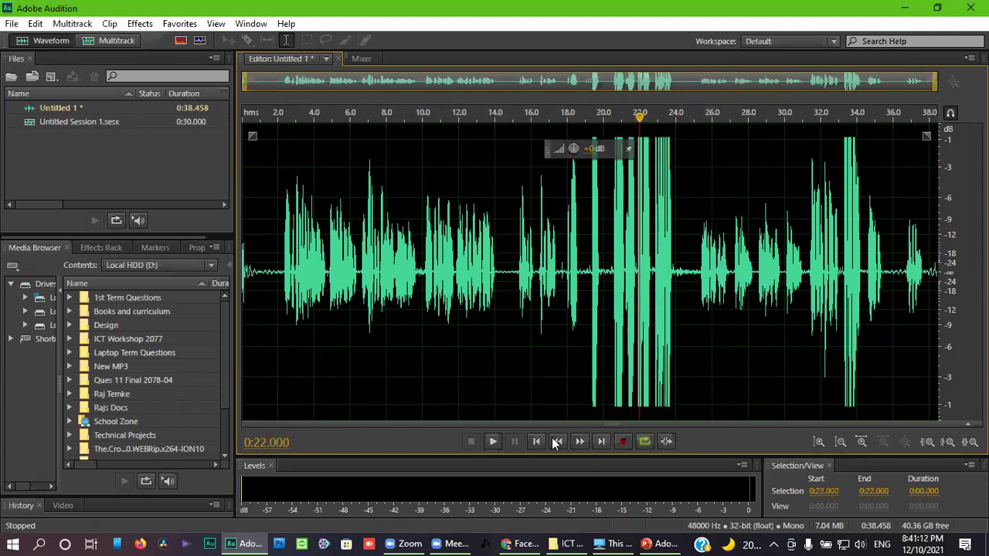
Switch to the training outline in PowerPoint and point out the item on selecting, deleting and copy-pasting the waveform.
{"action": "left_click", "coordinate": [647, 542]}
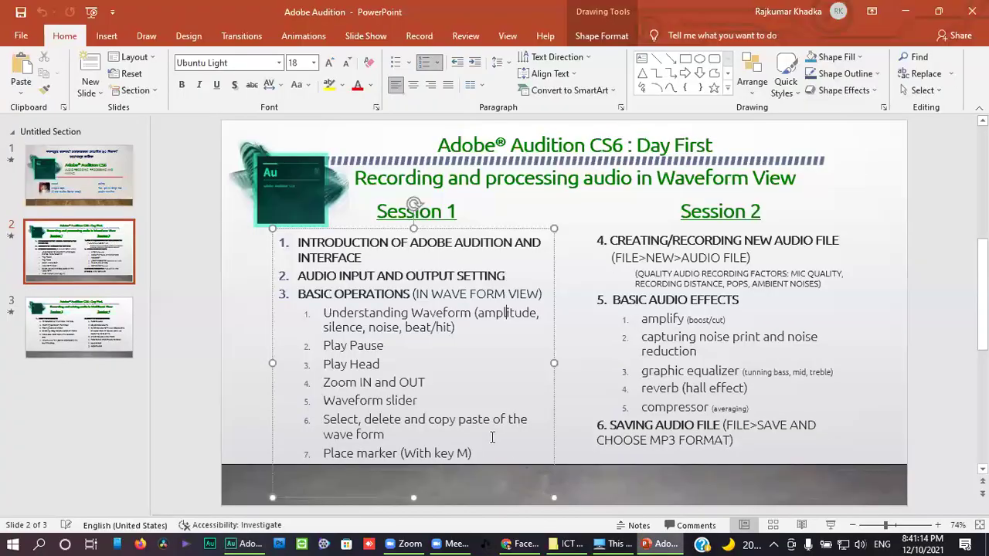
{"action": "triple_click", "coordinate": [330, 421]}
{"action": "triple_click", "coordinate": [644, 305]}
{"action": "left_click_drag", "start_coordinate": [665, 349], "coordinate": [678, 374]}
{"action": "left_click", "coordinate": [357, 419]}
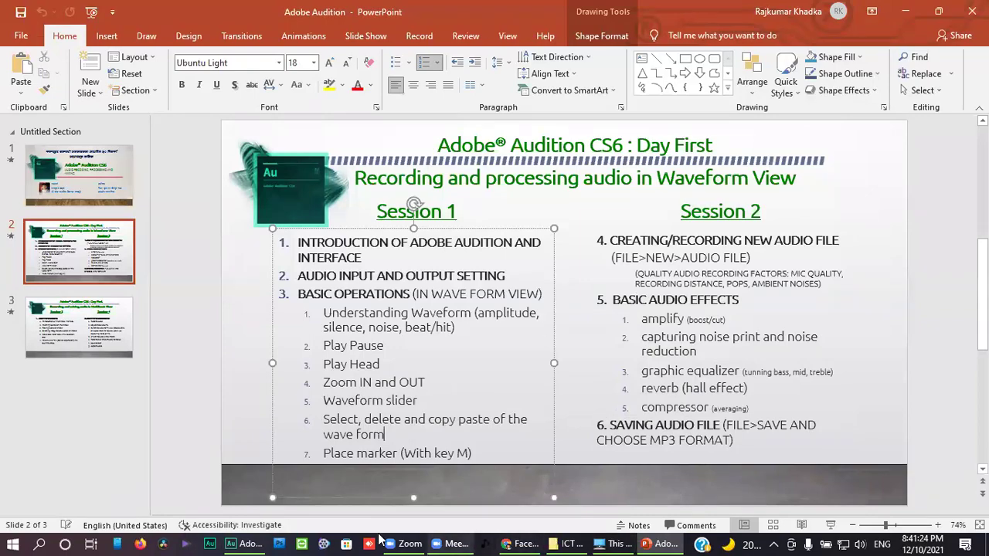
Switch back to Adobe Audition and play the recording from about 25.2 to about 28.3 seconds.
{"action": "left_click", "coordinate": [246, 544]}
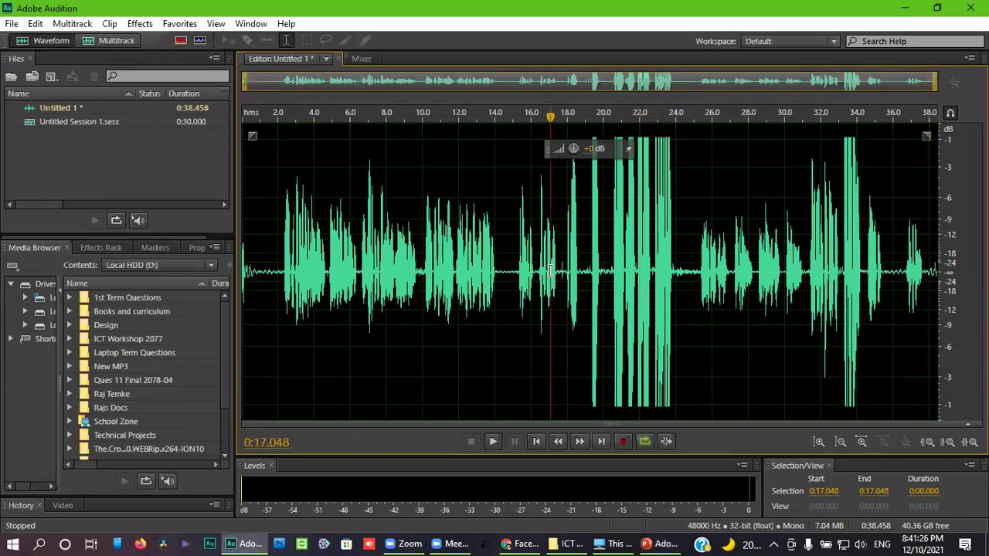
{"action": "left_click", "coordinate": [698, 301]}
{"action": "key", "text": "space"}
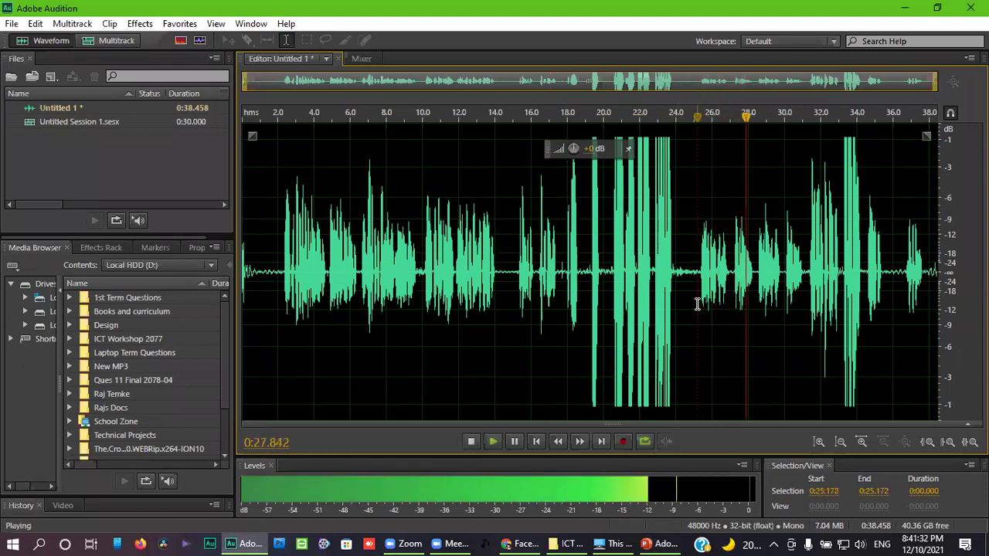
{"action": "key", "text": "space"}
Zoom in on the quiet speech after the loud peaks and play it from about 25.1 to about 27.8 seconds.
{"action": "scroll", "coordinate": [693, 289], "scroll_direction": "up", "scroll_amount": 3}
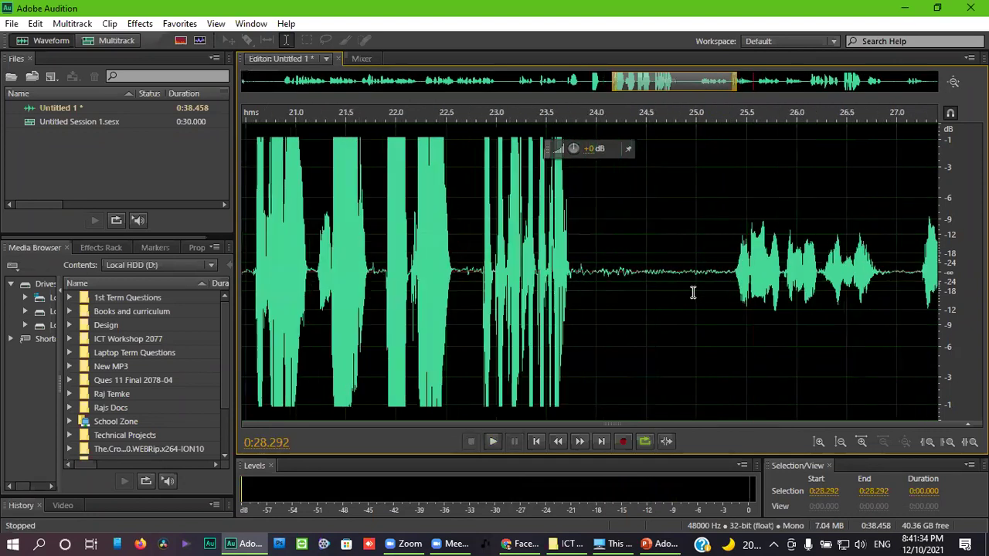
{"action": "scroll", "coordinate": [611, 223], "scroll_direction": "left", "scroll_amount": 3}
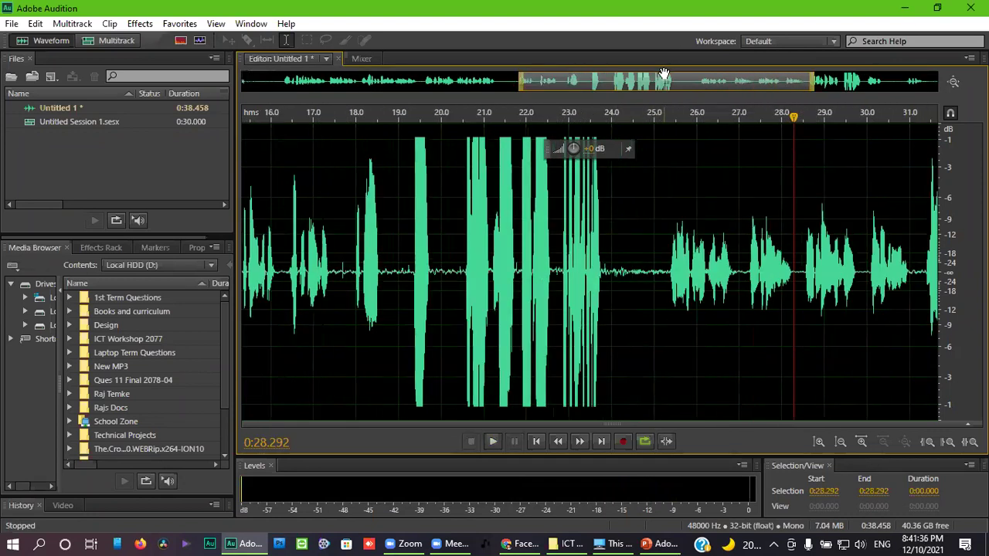
{"action": "scroll", "coordinate": [623, 308], "scroll_direction": "right", "scroll_amount": 3}
{"action": "left_click", "coordinate": [622, 308]}
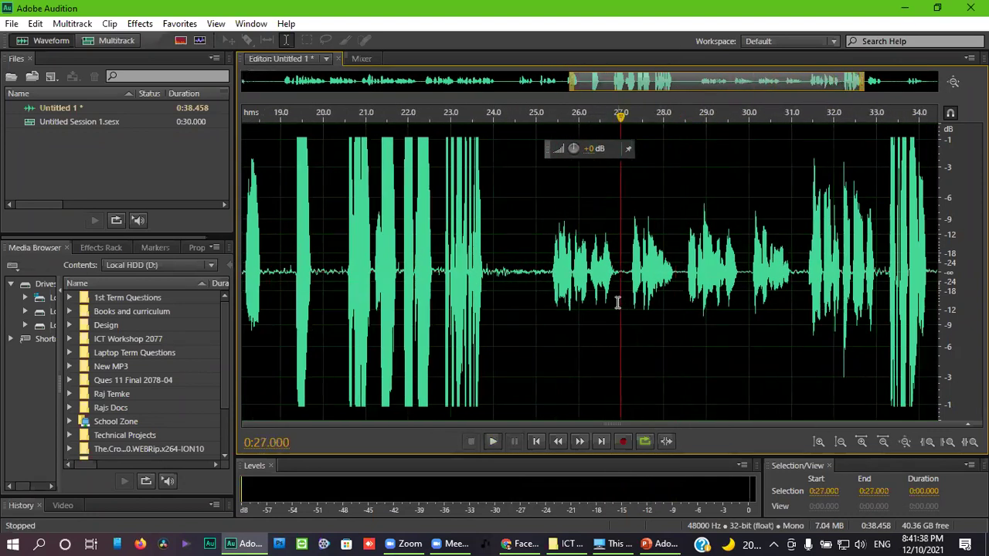
{"action": "scroll", "coordinate": [618, 302], "scroll_direction": "up", "scroll_amount": 3}
{"action": "scroll", "coordinate": [584, 332], "scroll_direction": "down", "scroll_amount": 1}
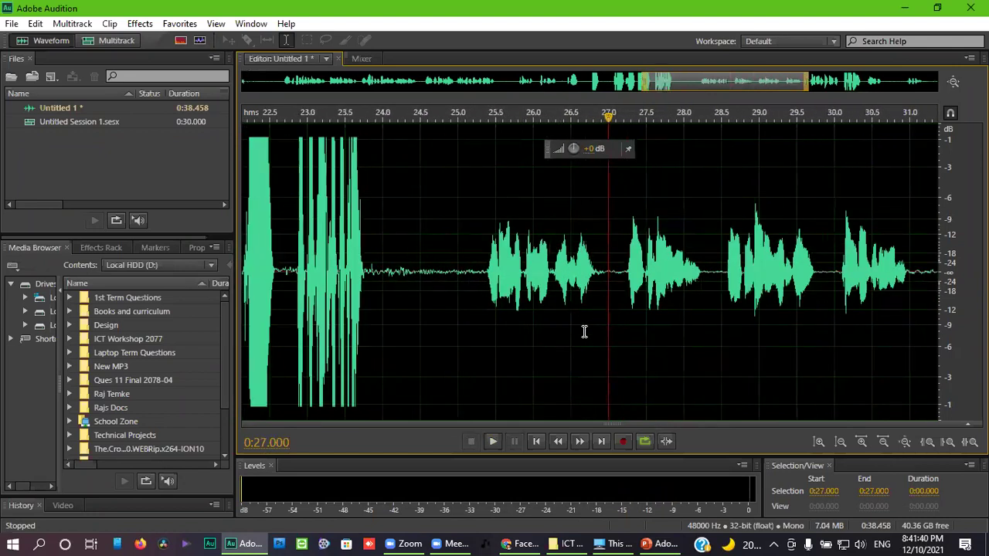
{"action": "scroll", "coordinate": [582, 331], "scroll_direction": "down", "scroll_amount": 1}
{"action": "left_click", "coordinate": [495, 290]}
{"action": "key", "text": "space"}
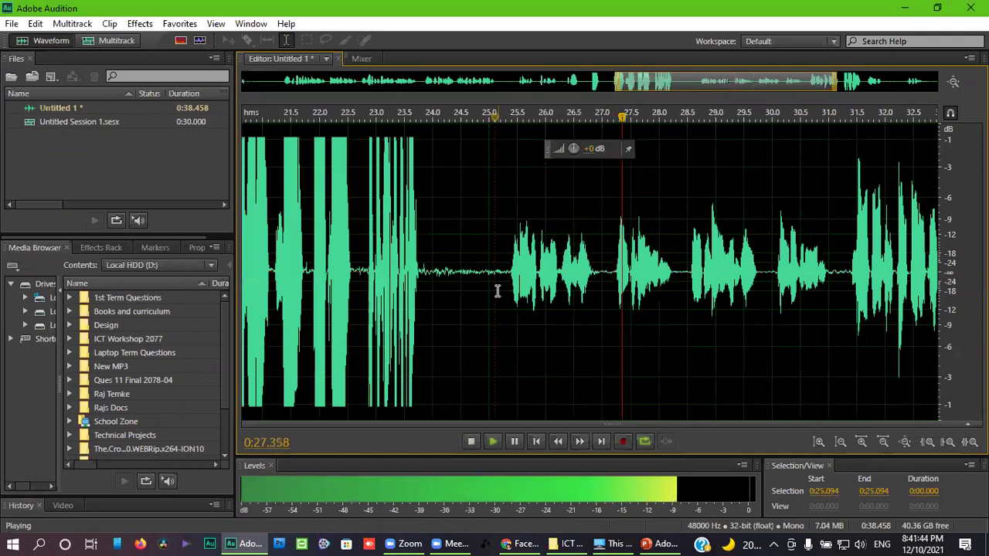
{"action": "key", "text": "space"}
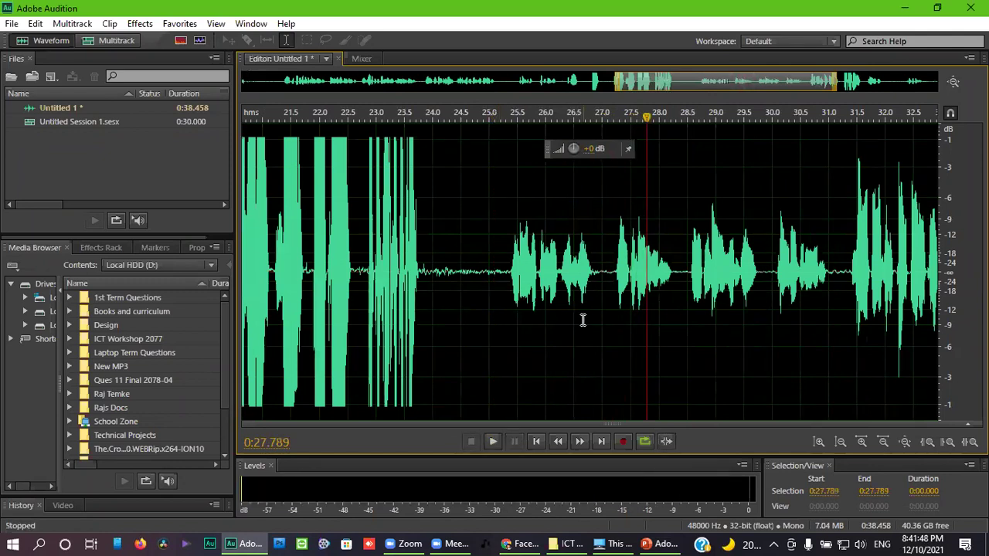
Place the playhead between the syllables at about 25.9 seconds, zoom in and play from there until past 27.7 seconds.
{"action": "left_click", "coordinate": [600, 270]}
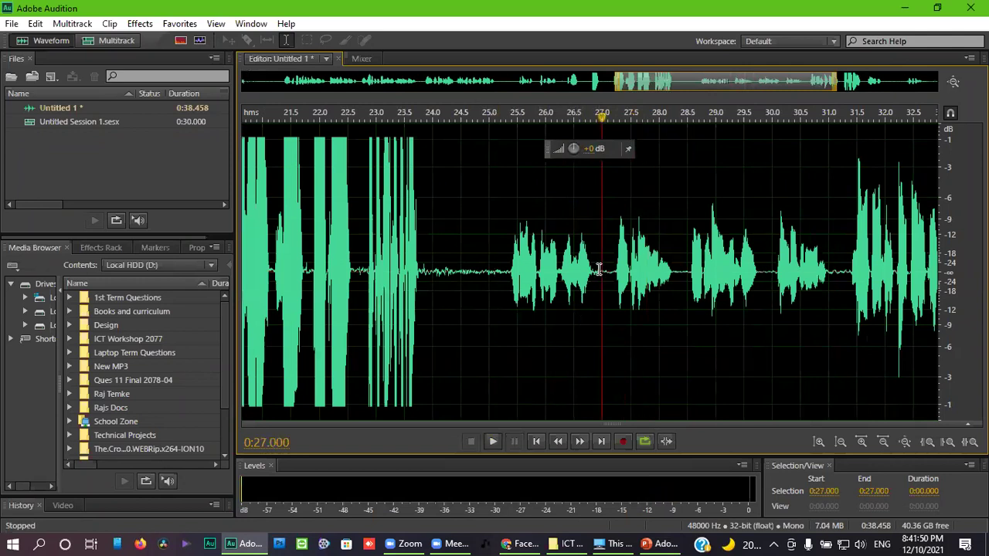
{"action": "left_click", "coordinate": [574, 276]}
{"action": "left_click", "coordinate": [539, 281]}
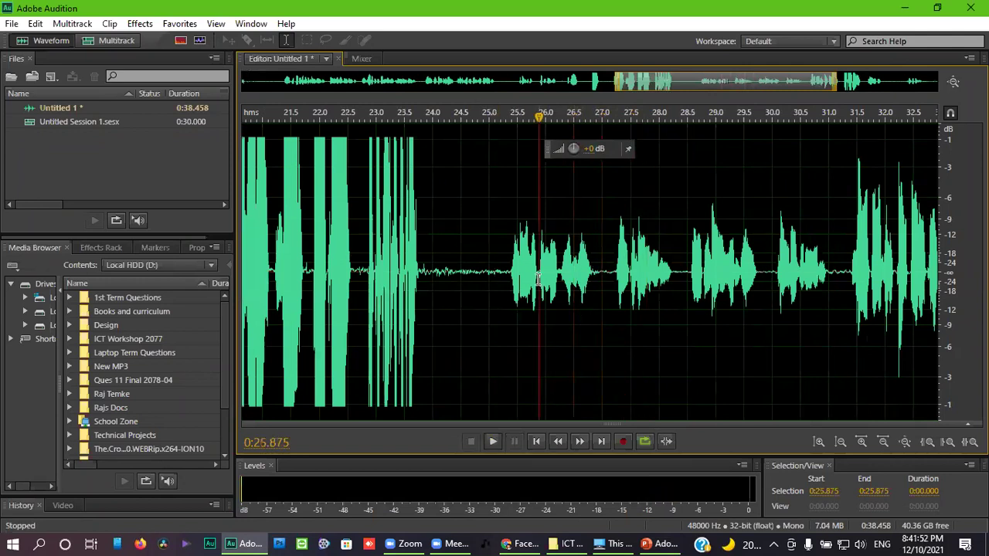
{"action": "scroll", "coordinate": [547, 301], "scroll_direction": "up", "scroll_amount": 5}
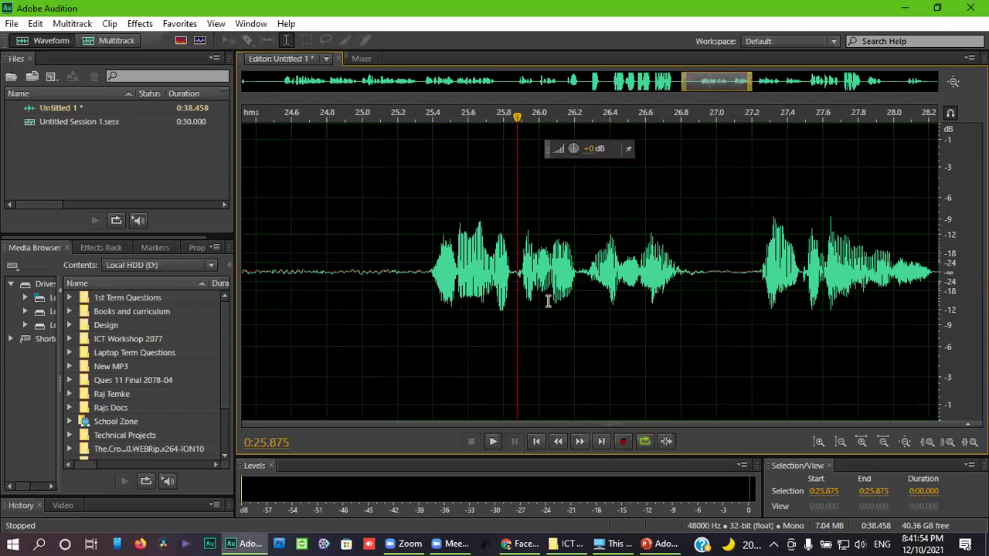
{"action": "scroll", "coordinate": [700, 328], "scroll_direction": "down", "scroll_amount": 1}
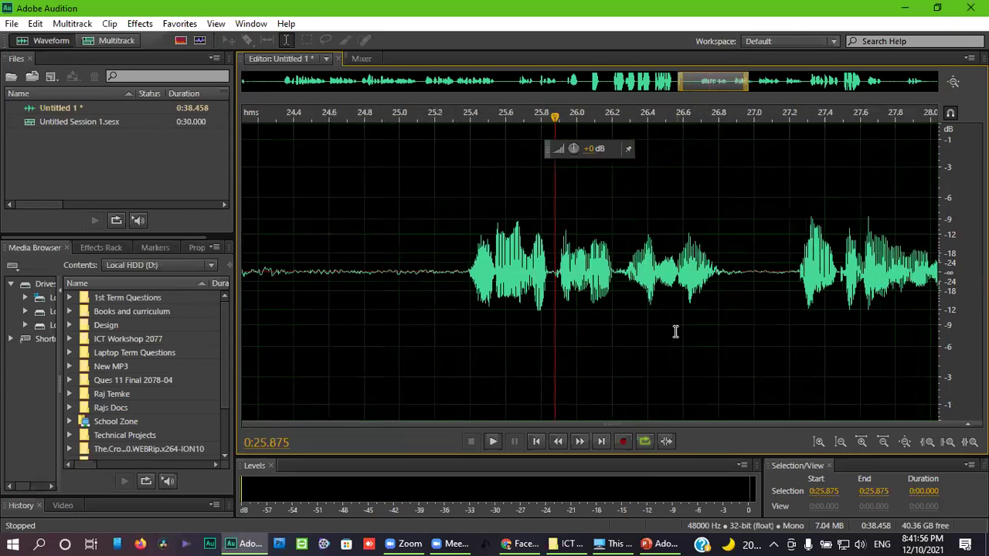
{"action": "key", "text": "space"}
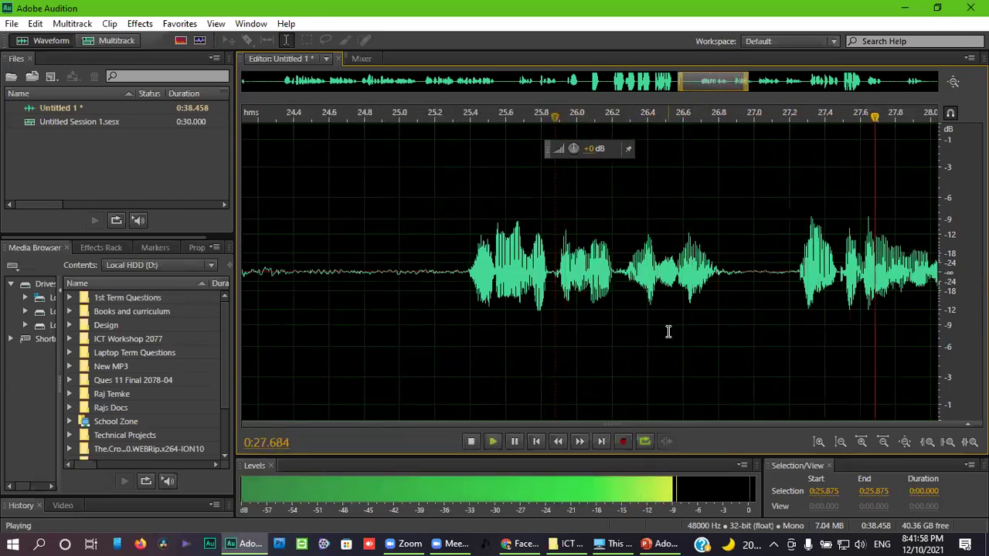
{"action": "key", "text": "space"}
Select the silent gap from about 26.91 to 27.26 seconds, clearing the selection with the playhead at about 26.97 seconds.
{"action": "left_click_drag", "start_coordinate": [797, 289], "coordinate": [738, 276]}
{"action": "left_click", "coordinate": [811, 309]}
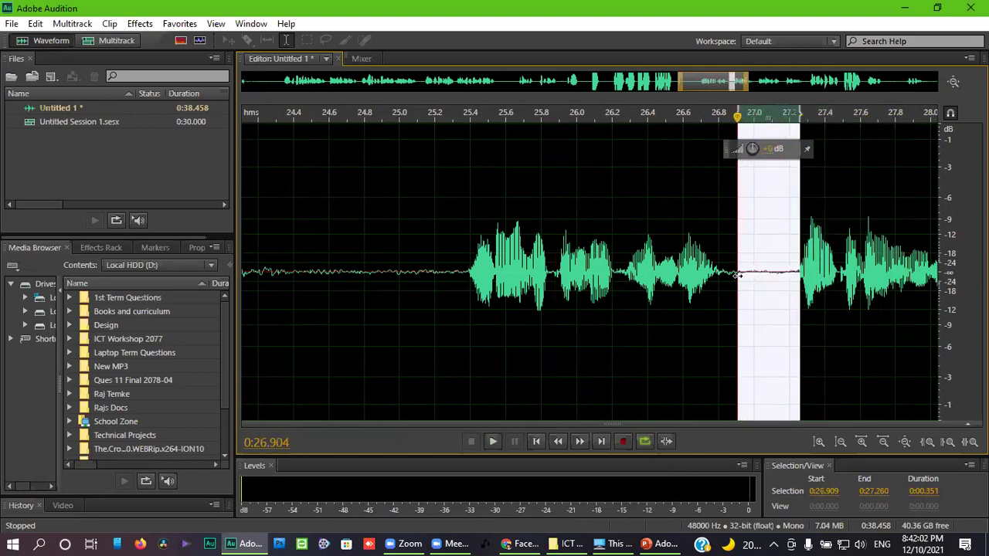
{"action": "left_click", "coordinate": [730, 296]}
{"action": "left_click", "coordinate": [748, 301]}
{"action": "scroll", "coordinate": [748, 308], "scroll_direction": "up", "scroll_amount": 2}
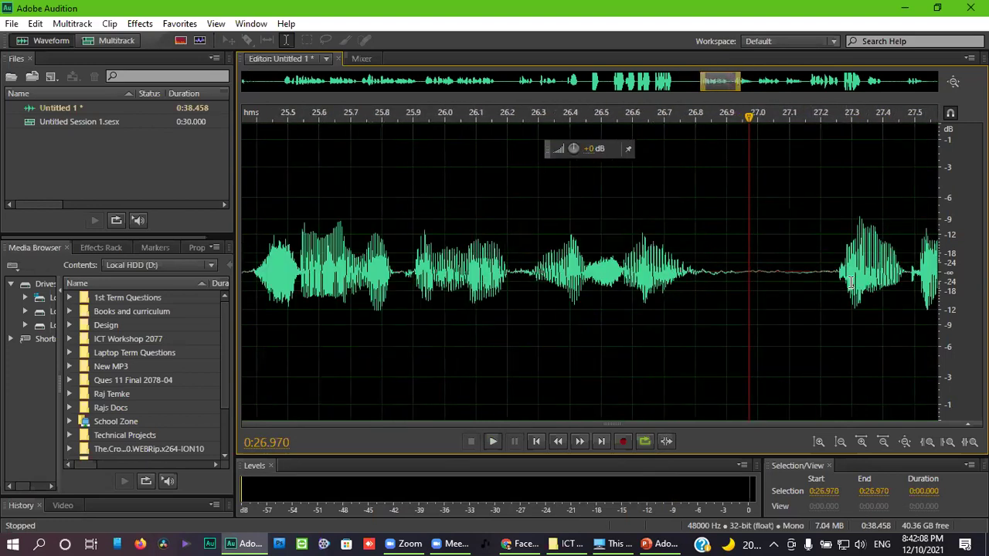
Delete the start of the word from about 27.254 to 27.300 seconds and play the result up to about 27.7 seconds.
{"action": "left_click_drag", "start_coordinate": [852, 286], "coordinate": [832, 286]}
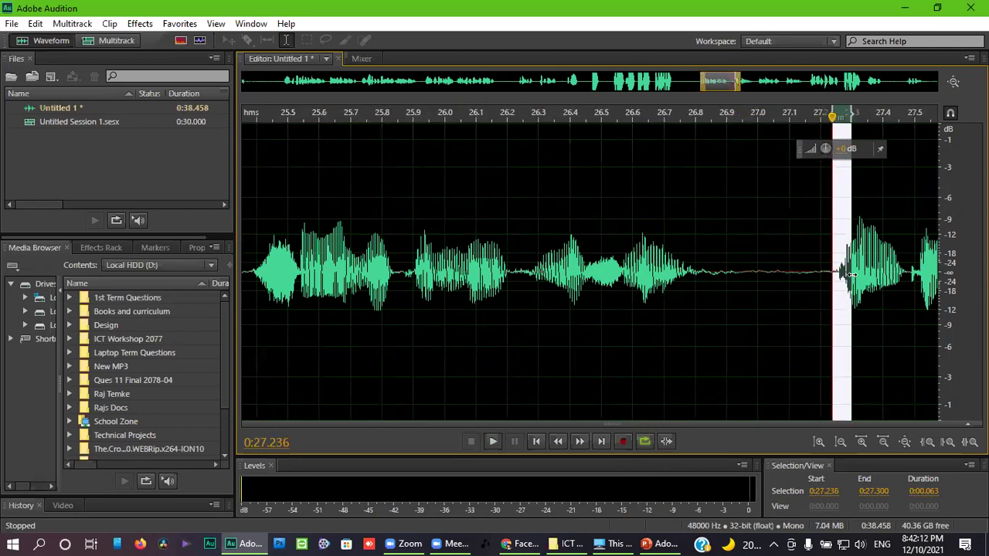
{"action": "left_click", "coordinate": [839, 316]}
{"action": "left_click_drag", "start_coordinate": [852, 299], "coordinate": [837, 301]}
{"action": "key", "text": "Delete"}
{"action": "left_click", "coordinate": [812, 309]}
{"action": "key", "text": "space"}
{"action": "key", "text": "space"}
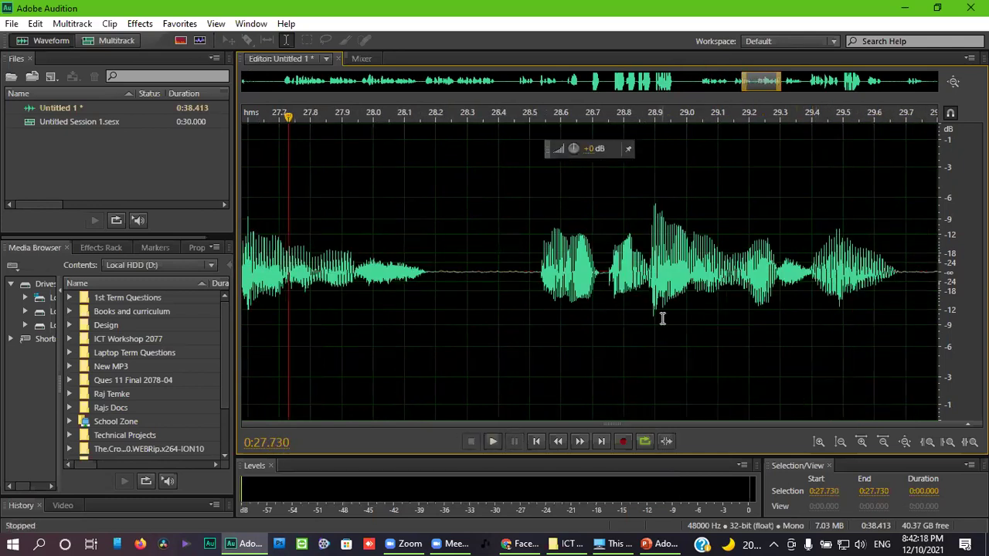
Inspect the cut at about 27.25 seconds and undo the deletion of the word's start.
{"action": "scroll", "coordinate": [631, 292], "scroll_direction": "down", "scroll_amount": 2}
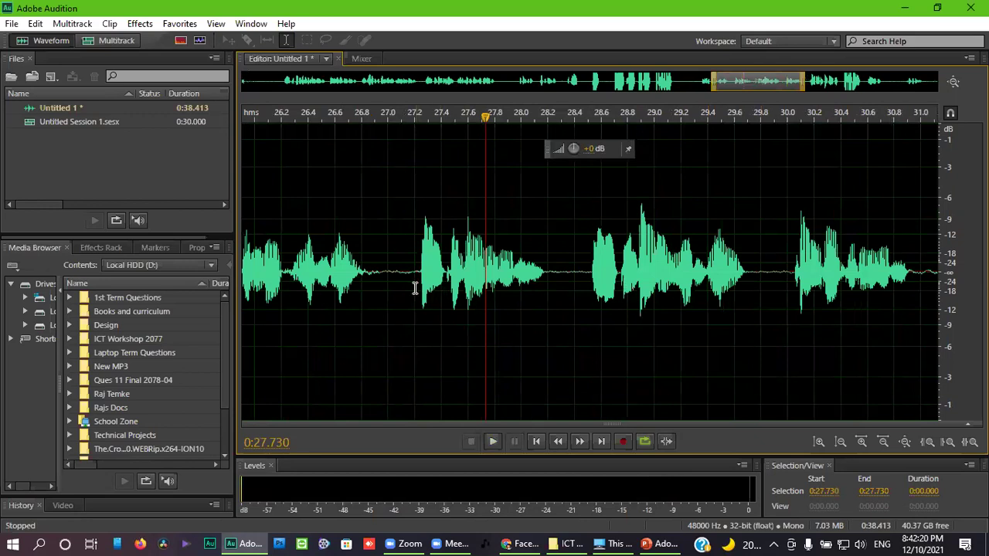
{"action": "scroll", "coordinate": [442, 317], "scroll_direction": "up", "scroll_amount": 3}
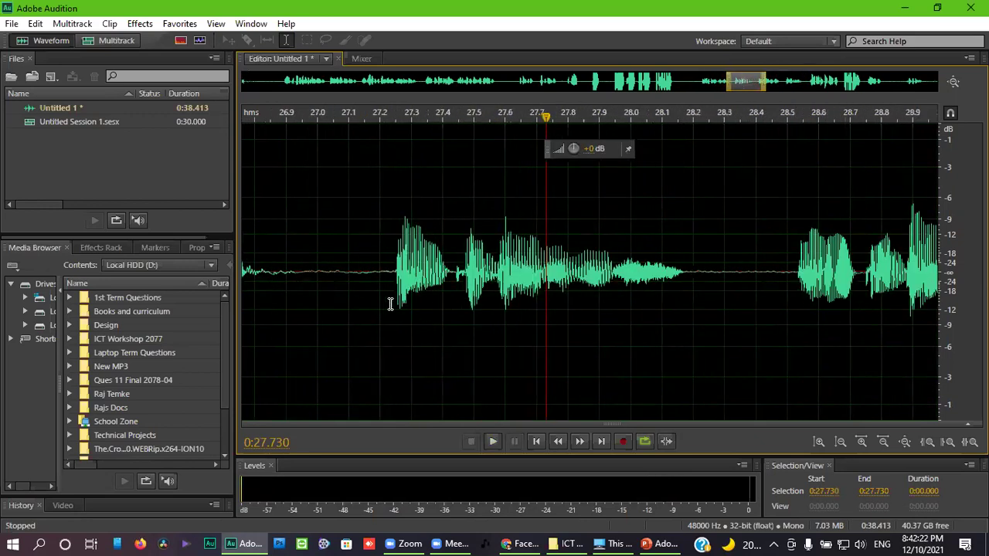
{"action": "scroll", "coordinate": [384, 302], "scroll_direction": "up", "scroll_amount": 1}
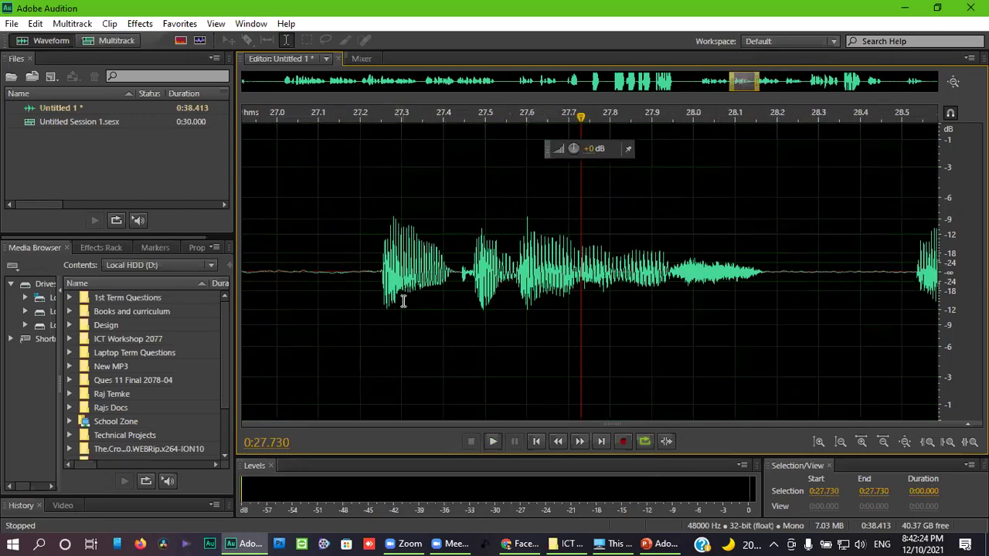
{"action": "left_click_drag", "start_coordinate": [383, 303], "coordinate": [402, 304]}
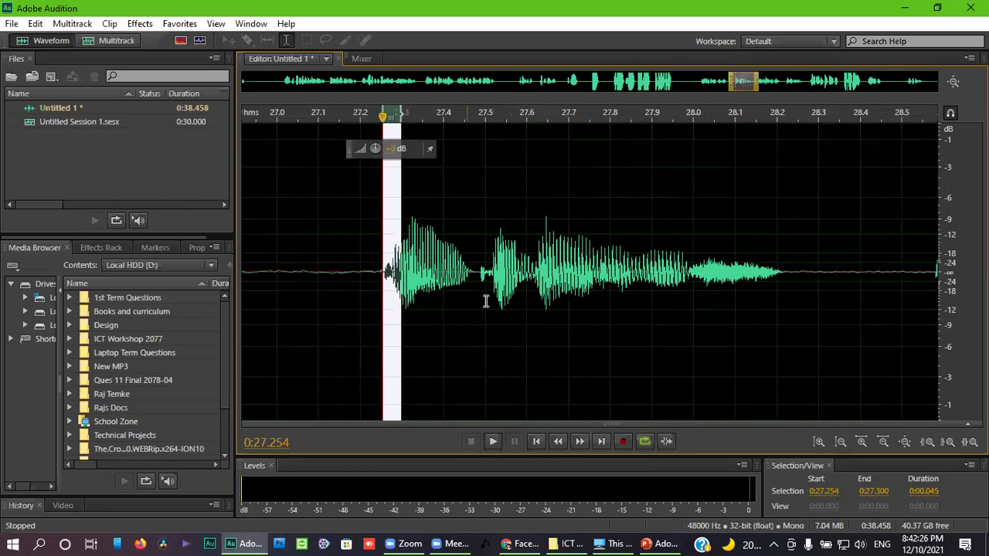
Clear the selection at the word's start and select the silent gap from about 26.907 to 27.200 seconds.
{"action": "left_click", "coordinate": [457, 367]}
{"action": "left_click", "coordinate": [245, 291]}
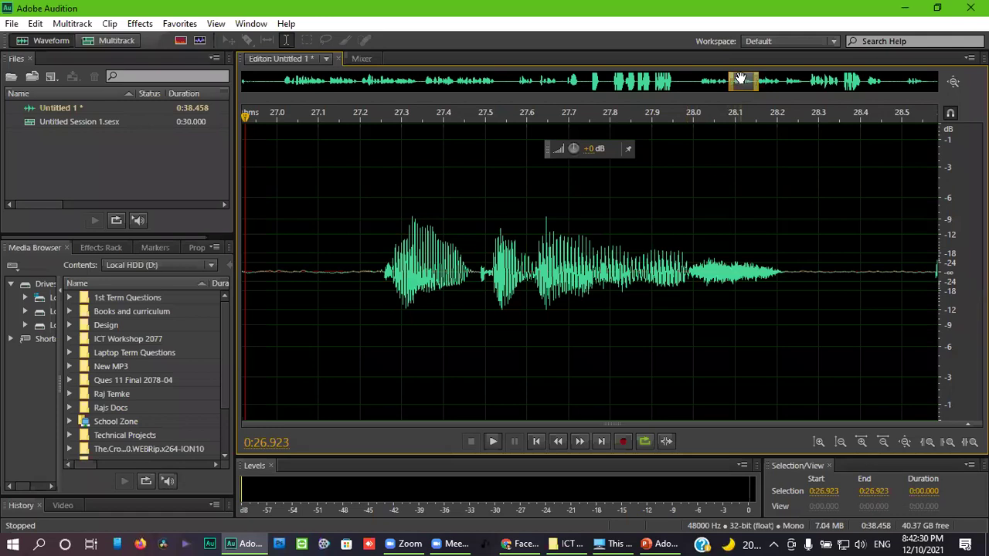
{"action": "scroll", "coordinate": [514, 311], "scroll_direction": "down", "scroll_amount": 3}
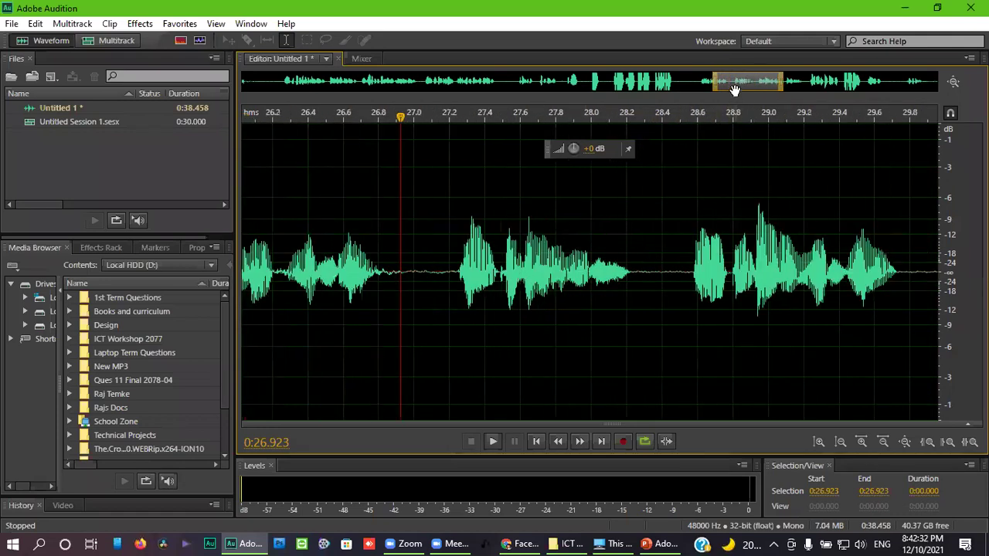
{"action": "mouse_move", "coordinate": [738, 82]}
{"action": "left_mouse_down"}
{"action": "mouse_move", "coordinate": [702, 79]}
{"action": "mouse_move", "coordinate": [728, 78]}
{"action": "mouse_move", "coordinate": [719, 78]}
{"action": "left_mouse_up"}
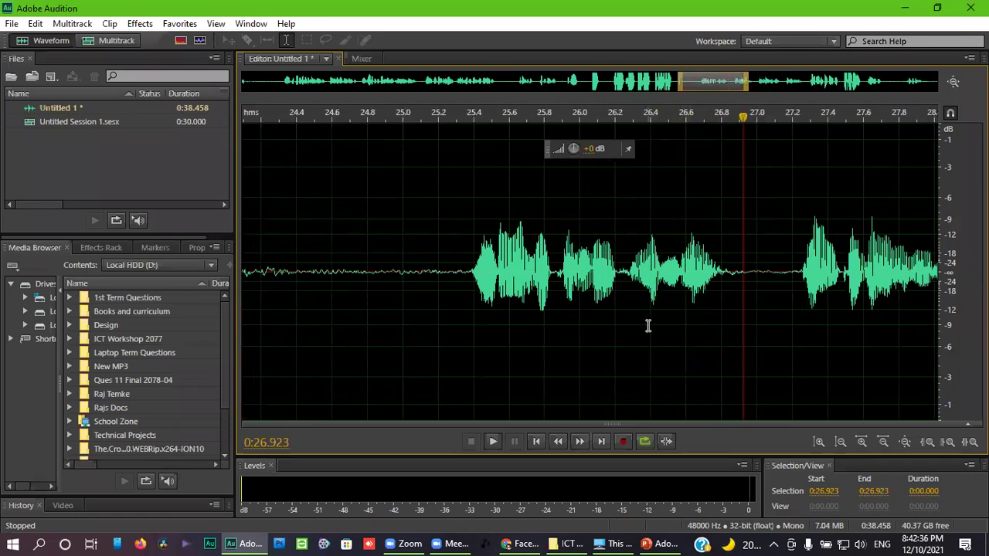
{"action": "left_click_drag", "start_coordinate": [741, 287], "coordinate": [790, 299]}
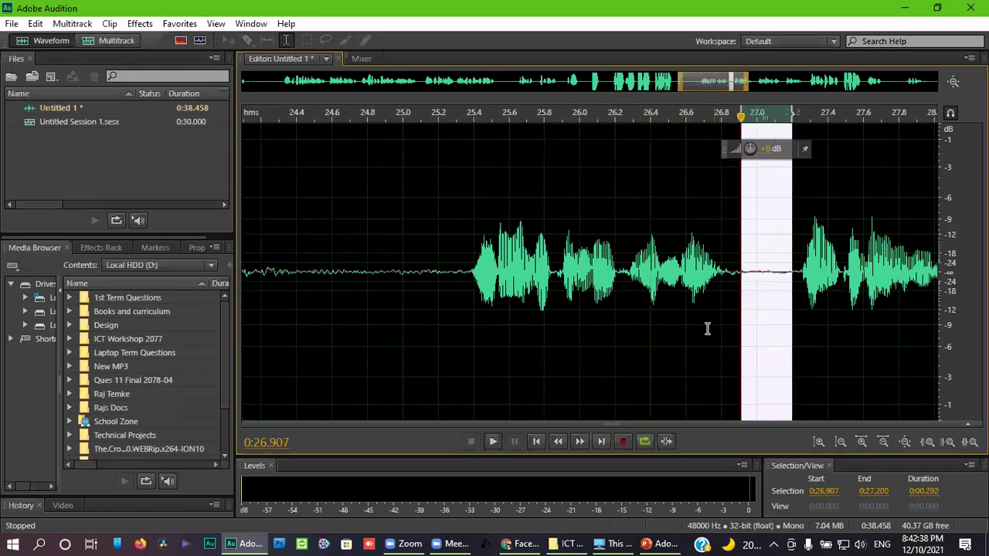
Play the speech across the silent gap from about 25.95 to 27.53 seconds.
{"action": "left_click", "coordinate": [572, 320]}
{"action": "key", "text": "space"}
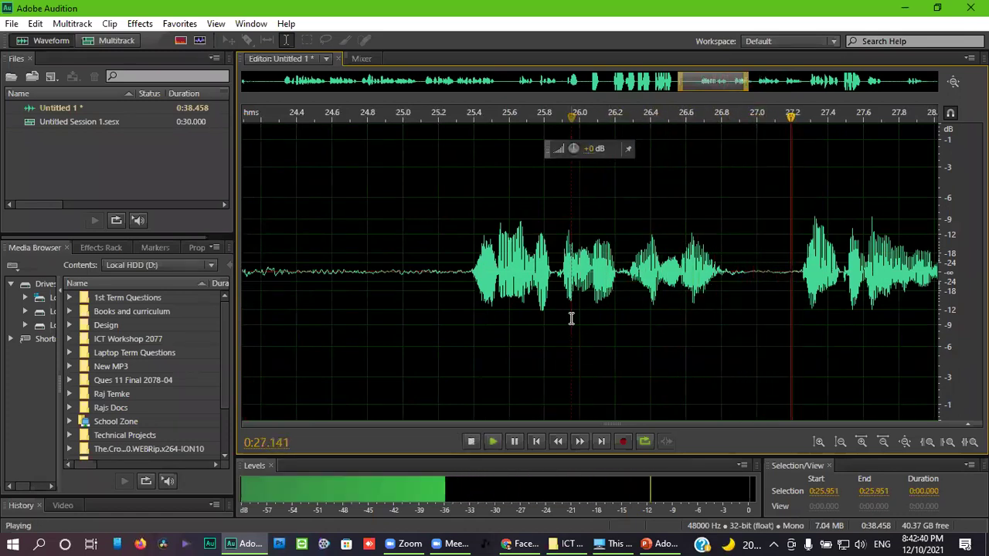
{"action": "key", "text": "space"}
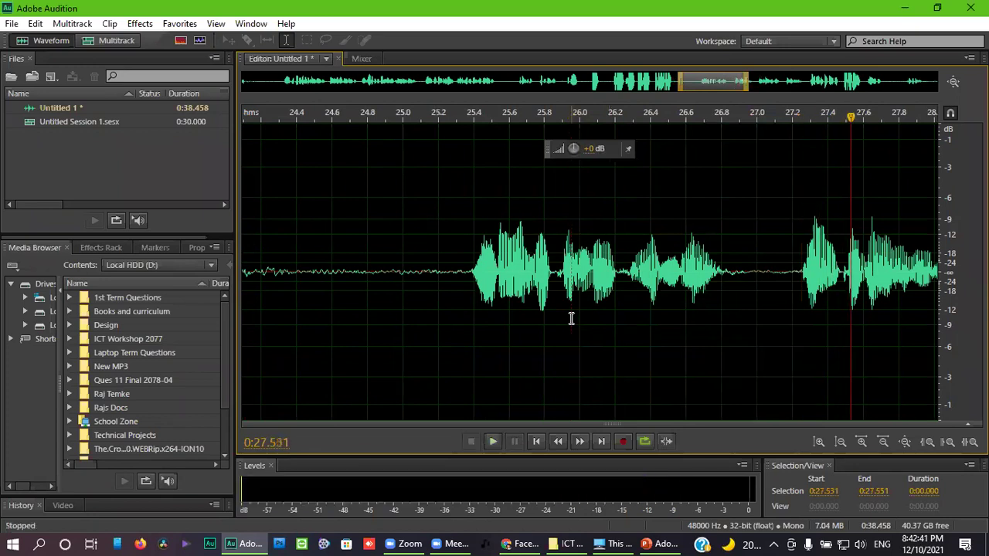
Place the playhead in the silence just before the word, at 27.200 seconds.
{"action": "left_click", "coordinate": [796, 301]}
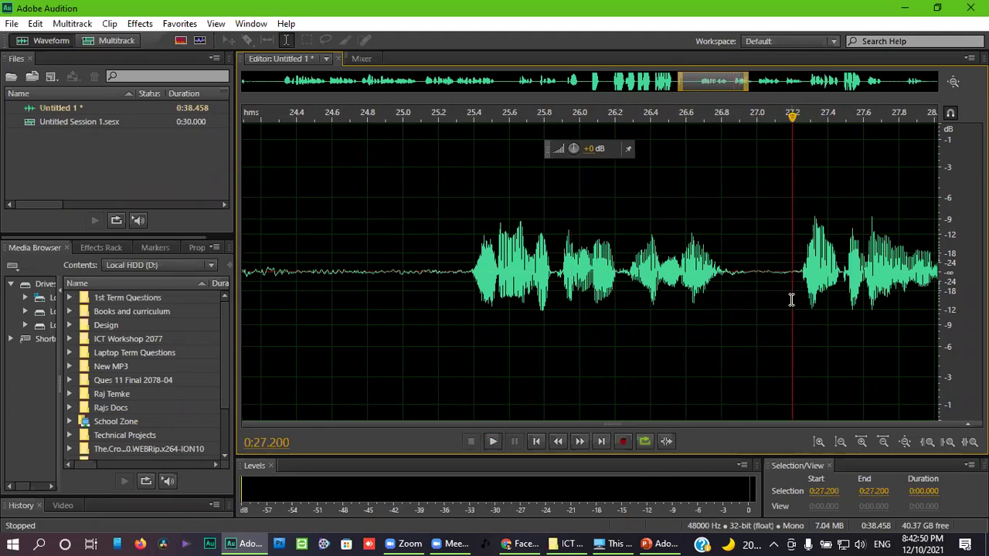
{"action": "left_click", "coordinate": [706, 297]}
{"action": "left_click", "coordinate": [658, 301]}
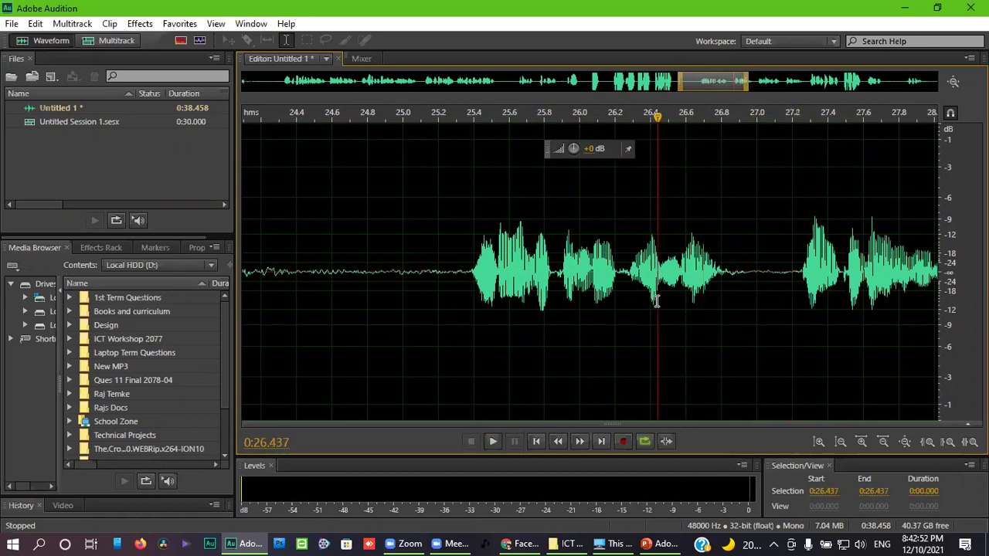
{"action": "left_click", "coordinate": [791, 300]}
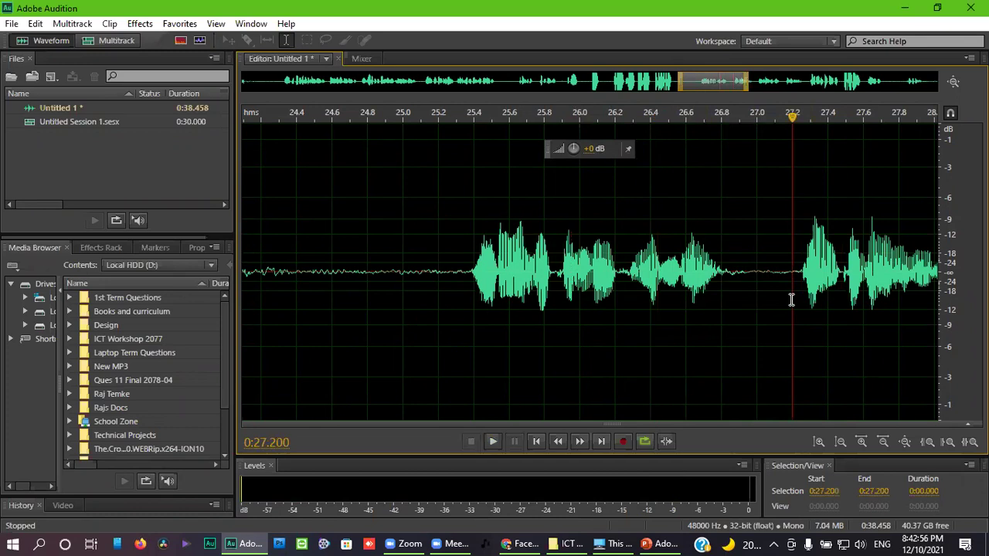
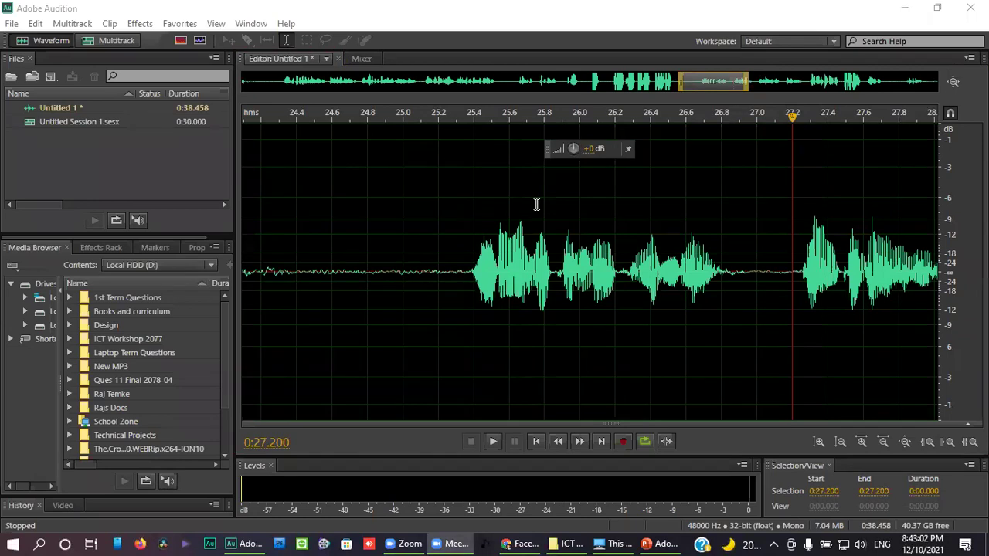
{"action": "left_click", "coordinate": [792, 304]}
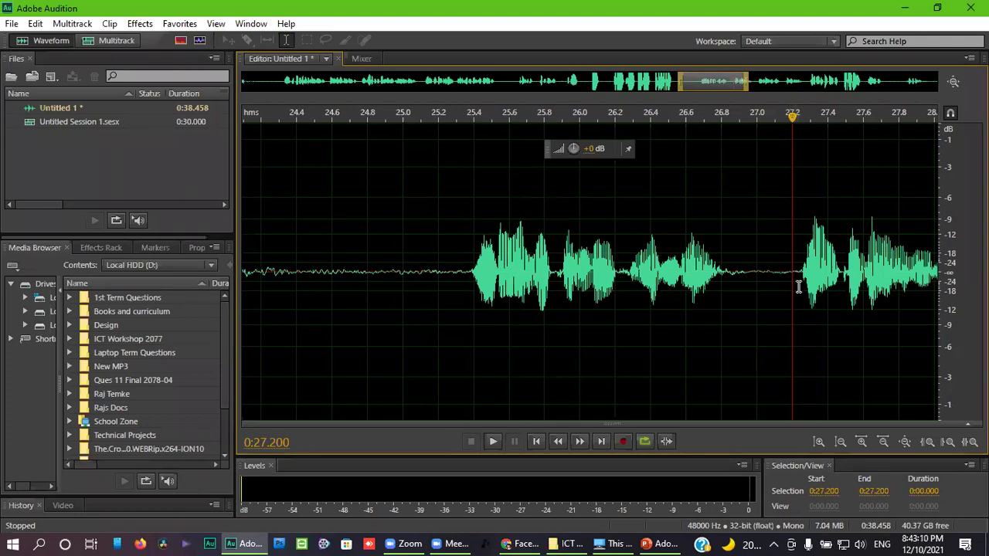
Point out the edges of the silent gap with the playhead, at about 27.256 and 26.749 seconds.
{"action": "scroll", "coordinate": [799, 286], "scroll_direction": "up", "scroll_amount": 2}
{"action": "left_click_drag", "start_coordinate": [805, 288], "coordinate": [877, 295]}
{"action": "left_click", "coordinate": [812, 288]}
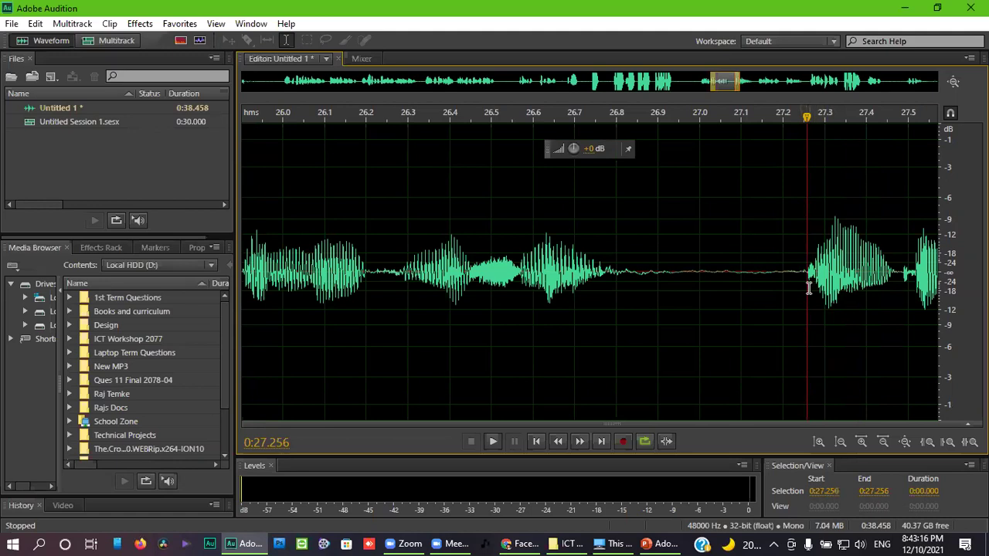
{"action": "left_click_drag", "start_coordinate": [801, 283], "coordinate": [808, 285]}
{"action": "left_click", "coordinate": [836, 296]}
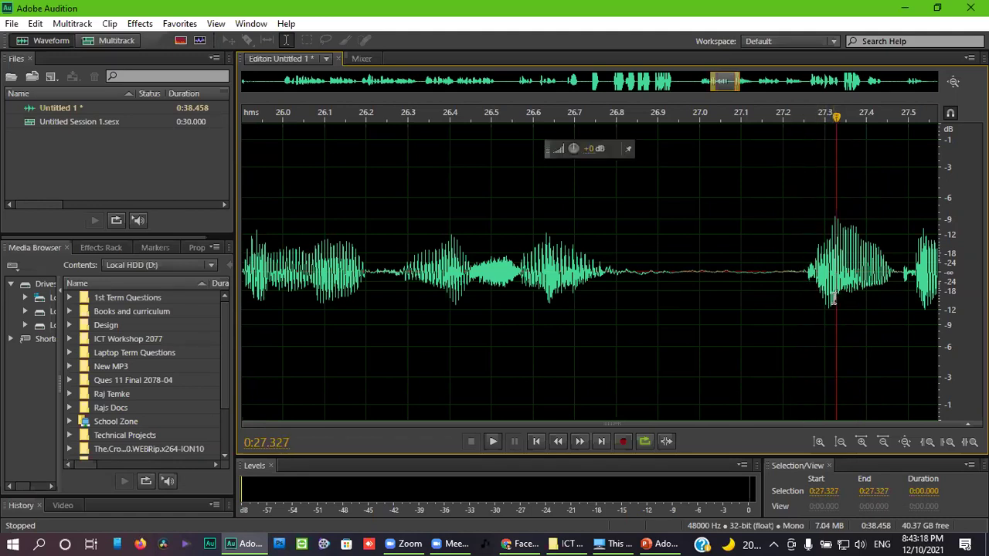
{"action": "left_click", "coordinate": [806, 283]}
{"action": "left_click", "coordinate": [627, 270]}
{"action": "left_click_drag", "start_coordinate": [627, 270], "coordinate": [585, 272]}
{"action": "left_click", "coordinate": [595, 271]}
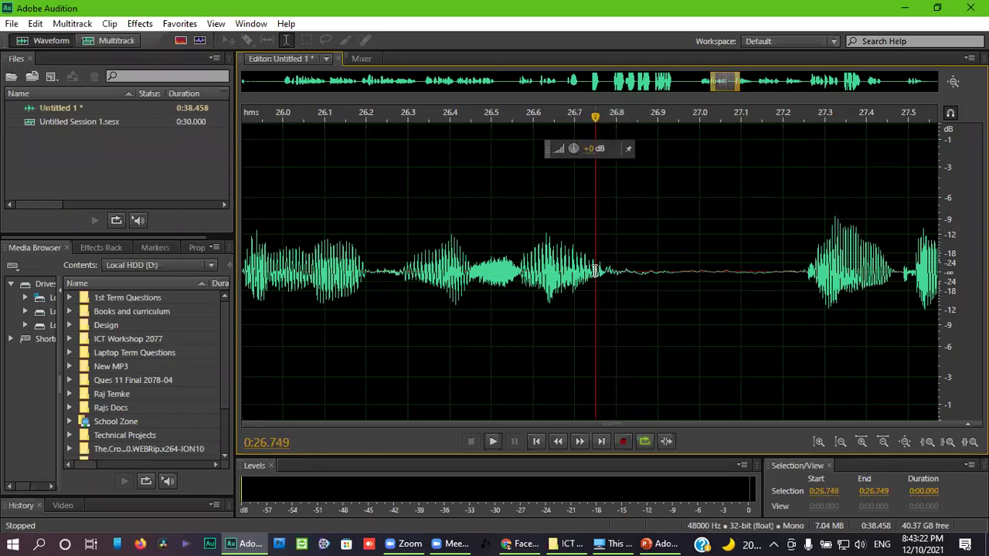
Select the start of the word from about 27.252 to 27.300 seconds, clearing the selection with the playhead at about 27.219 seconds.
{"action": "mouse_move", "coordinate": [809, 288]}
{"action": "left_mouse_down"}
{"action": "mouse_move", "coordinate": [831, 293]}
{"action": "mouse_move", "coordinate": [822, 291]}
{"action": "left_mouse_up"}
{"action": "left_click", "coordinate": [824, 292]}
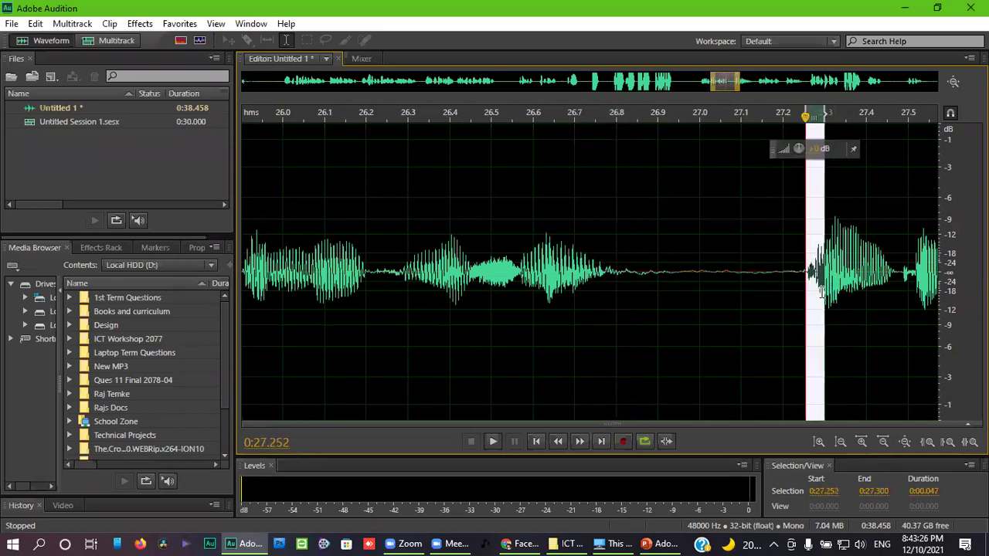
{"action": "left_click", "coordinate": [792, 302]}
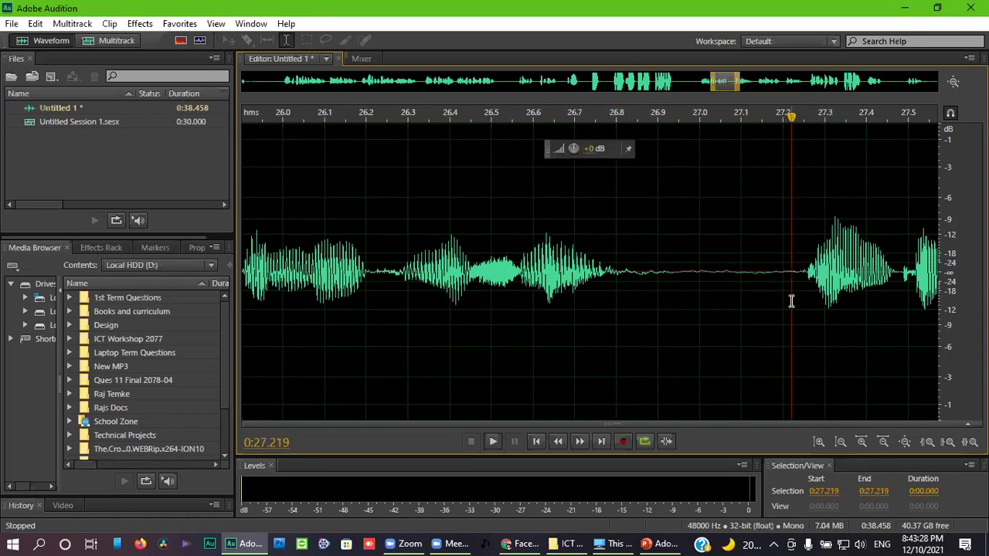
Delete the silent gap between the words from about 26.929 to 27.242 seconds.
{"action": "left_click", "coordinate": [783, 280]}
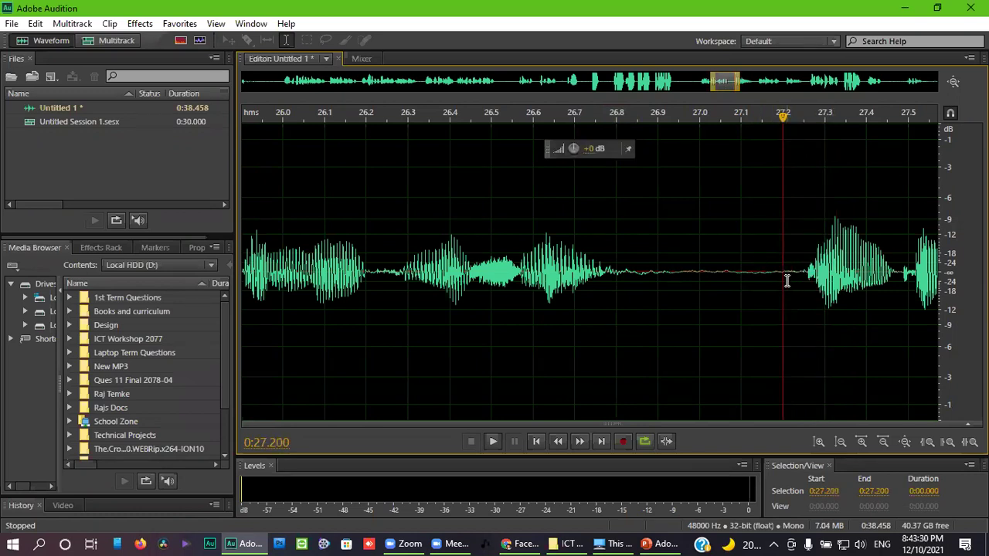
{"action": "left_click_drag", "start_coordinate": [795, 283], "coordinate": [673, 249]}
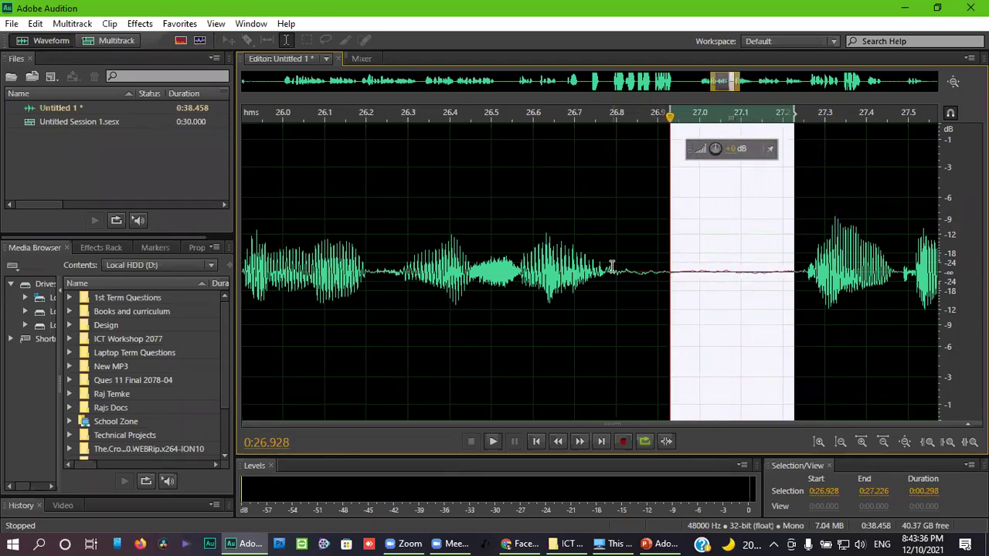
{"action": "left_click", "coordinate": [674, 272]}
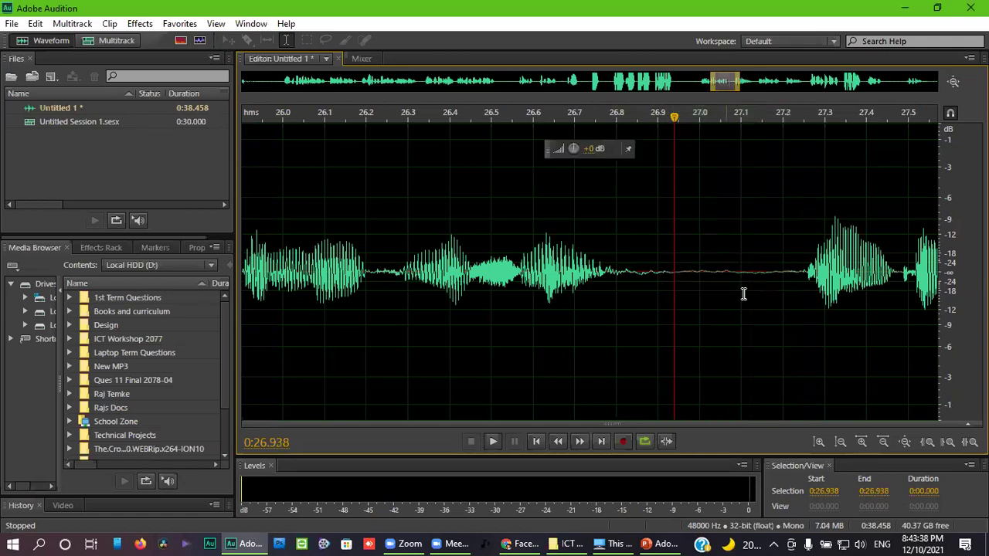
{"action": "left_click_drag", "start_coordinate": [801, 280], "coordinate": [669, 256]}
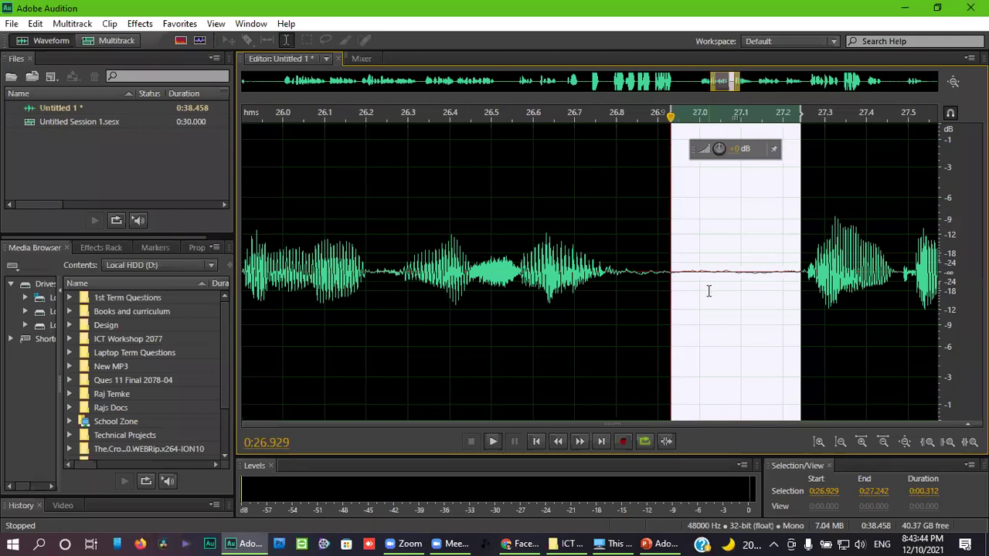
{"action": "key", "text": "Delete"}
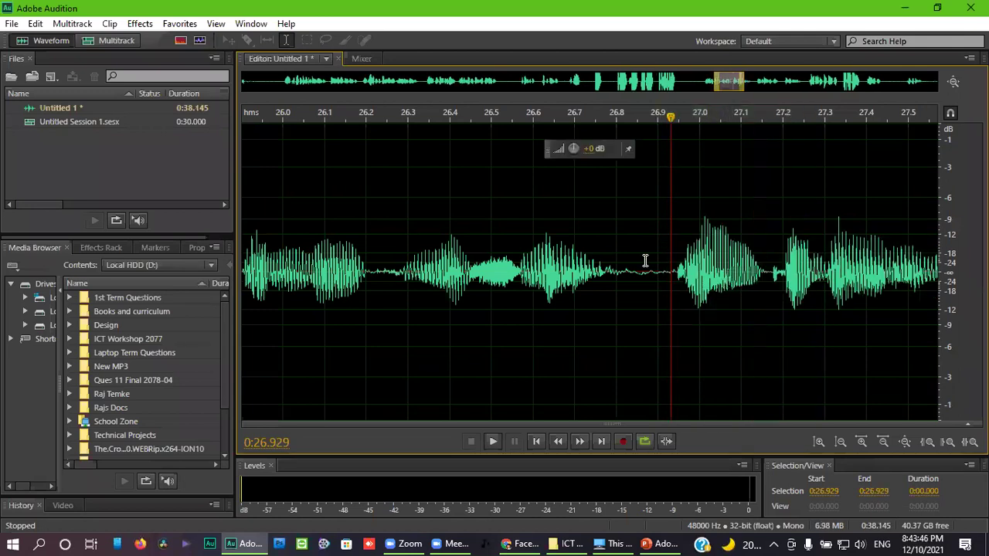
Play across the shortened gap twice, starting at about 25.72 seconds and again at 25.30 seconds, stopping at about 30.0 seconds.
{"action": "scroll", "coordinate": [639, 290], "scroll_direction": "down", "scroll_amount": 2}
{"action": "scroll", "coordinate": [639, 289], "scroll_direction": "down", "scroll_amount": 3}
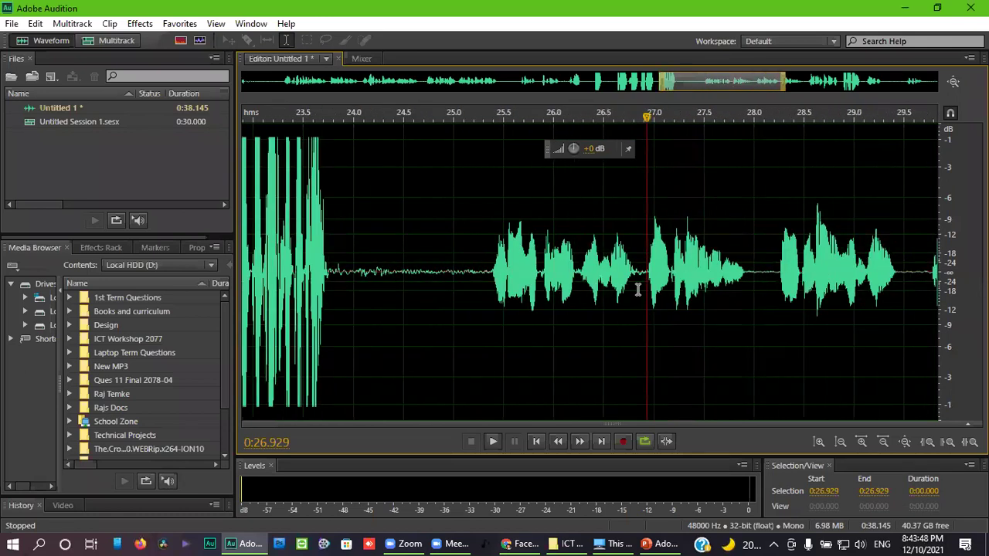
{"action": "left_click", "coordinate": [526, 297]}
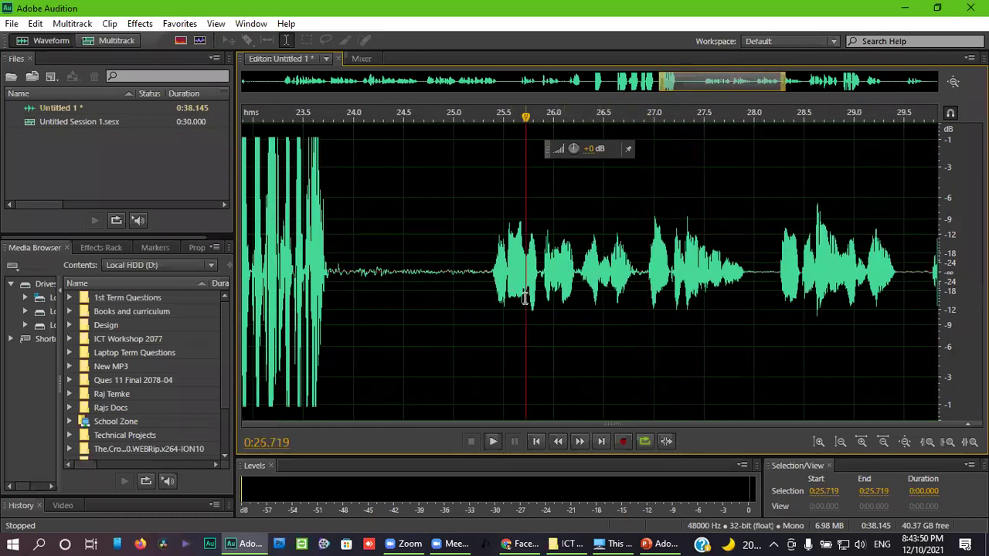
{"action": "key", "text": "space"}
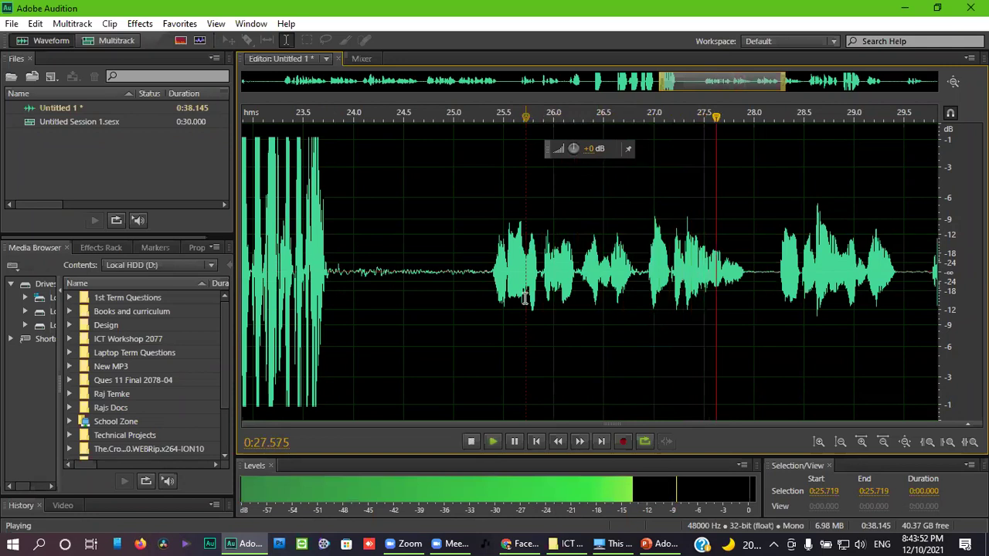
{"action": "key", "text": "space"}
{"action": "left_click", "coordinate": [484, 276]}
{"action": "key", "text": "space"}
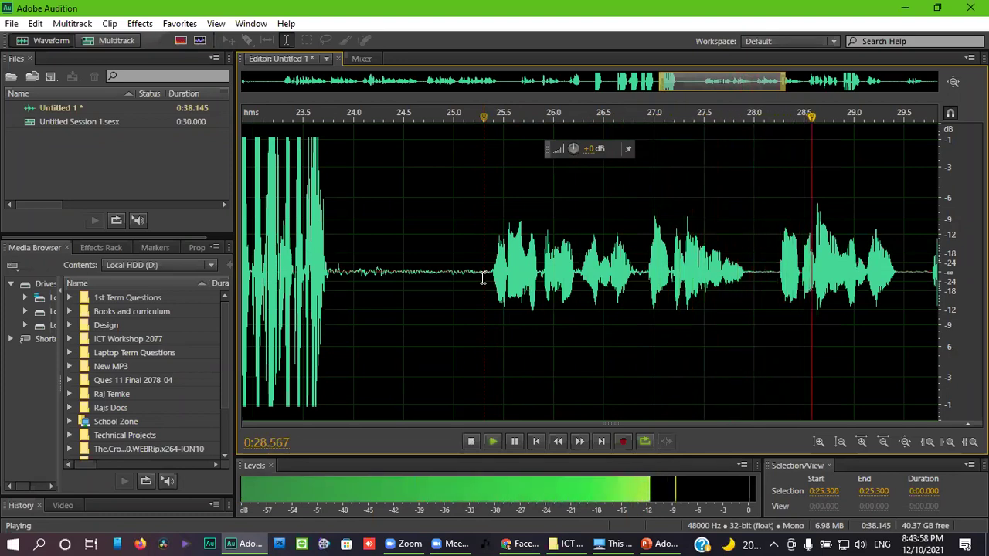
{"action": "key", "text": "space"}
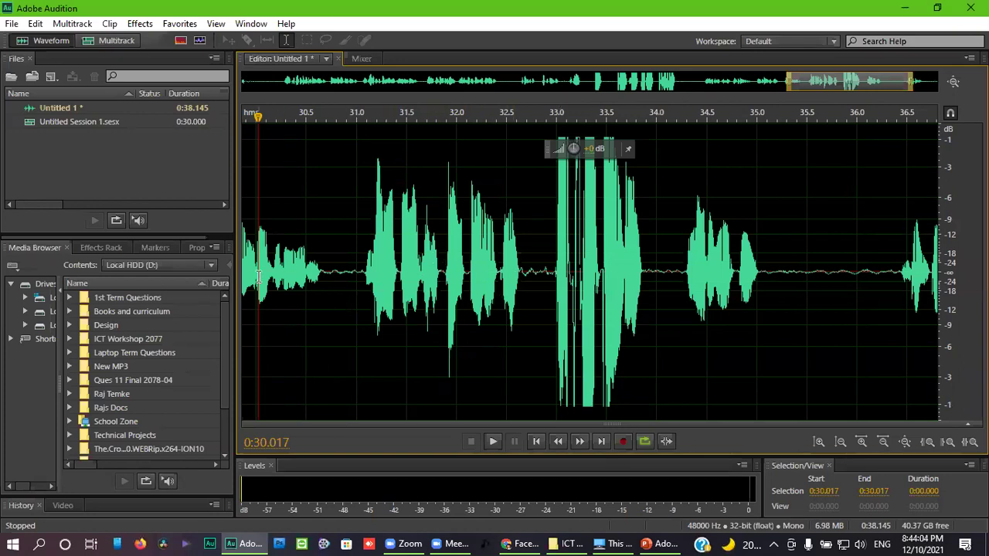
Select the remaining short gap from about 26.828 to 26.907 seconds, clearing it with the playhead at 29.500 seconds.
{"action": "left_click_drag", "start_coordinate": [824, 79], "coordinate": [711, 91]}
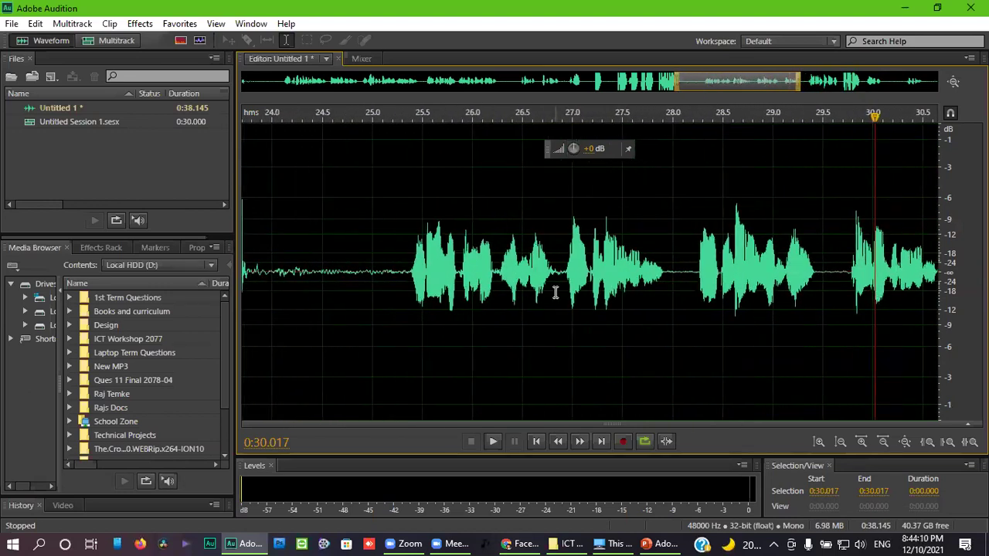
{"action": "left_click_drag", "start_coordinate": [556, 292], "coordinate": [563, 292]}
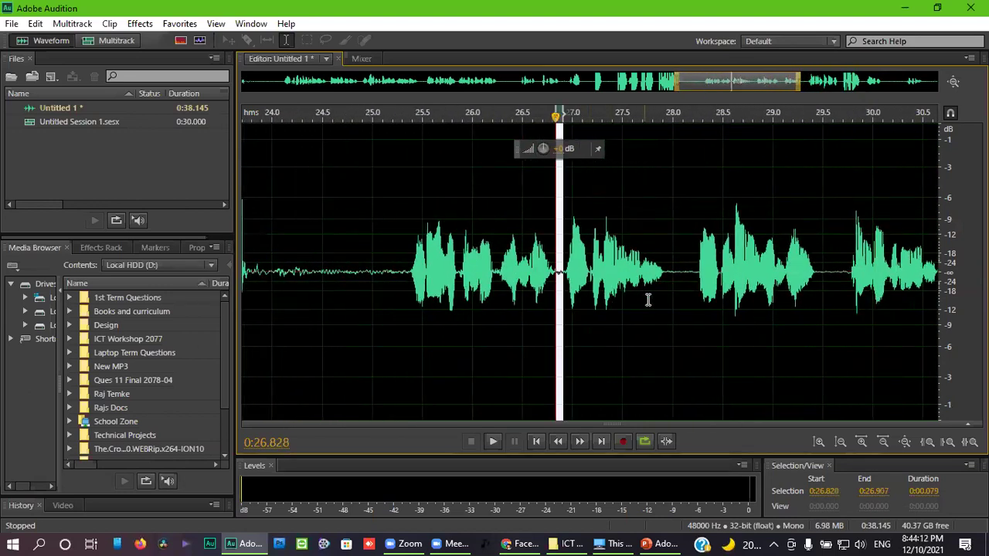
{"action": "left_click", "coordinate": [680, 289]}
{"action": "left_click", "coordinate": [824, 299]}
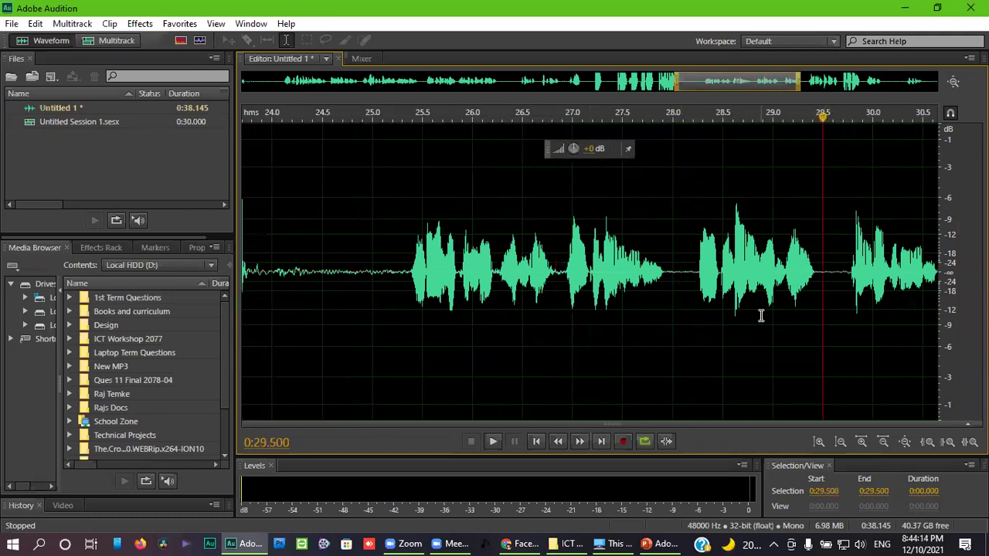
Play the speech twice from about 28.63 seconds, stopping the second playback at about 30.62 seconds.
{"action": "scroll", "coordinate": [789, 363], "scroll_direction": "down", "scroll_amount": 2}
{"action": "key", "text": "space"}
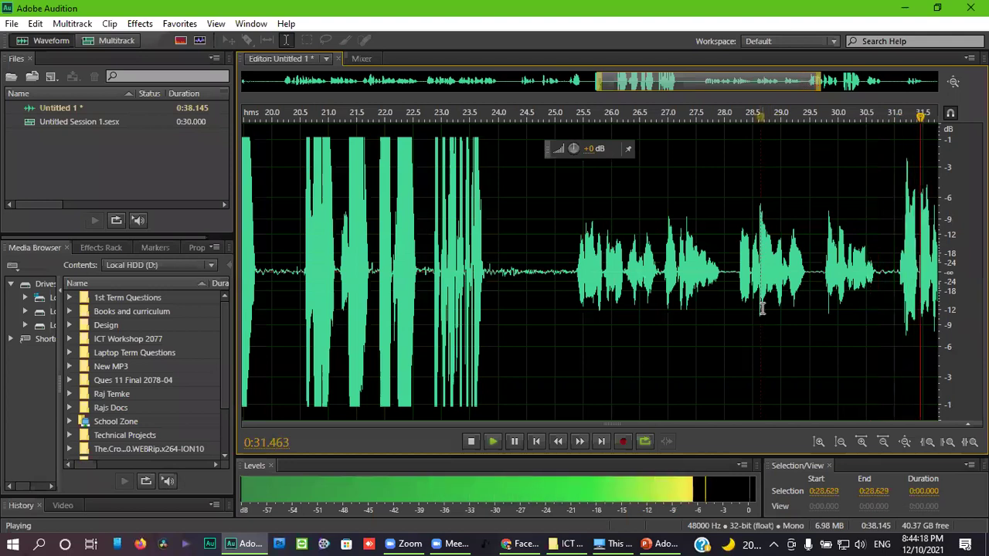
{"action": "key", "text": "space"}
{"action": "left_click", "coordinate": [759, 309]}
{"action": "key", "text": "space"}
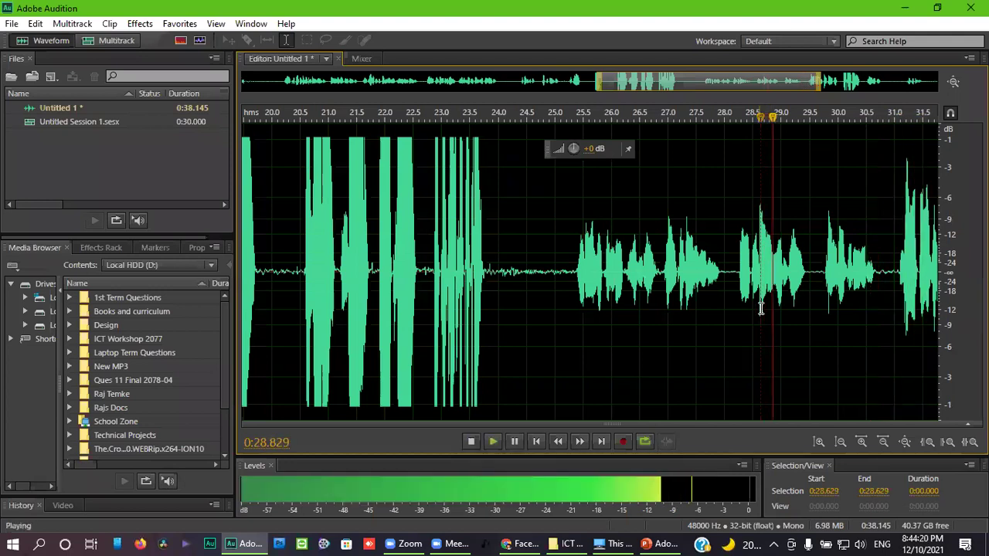
{"action": "key", "text": "space"}
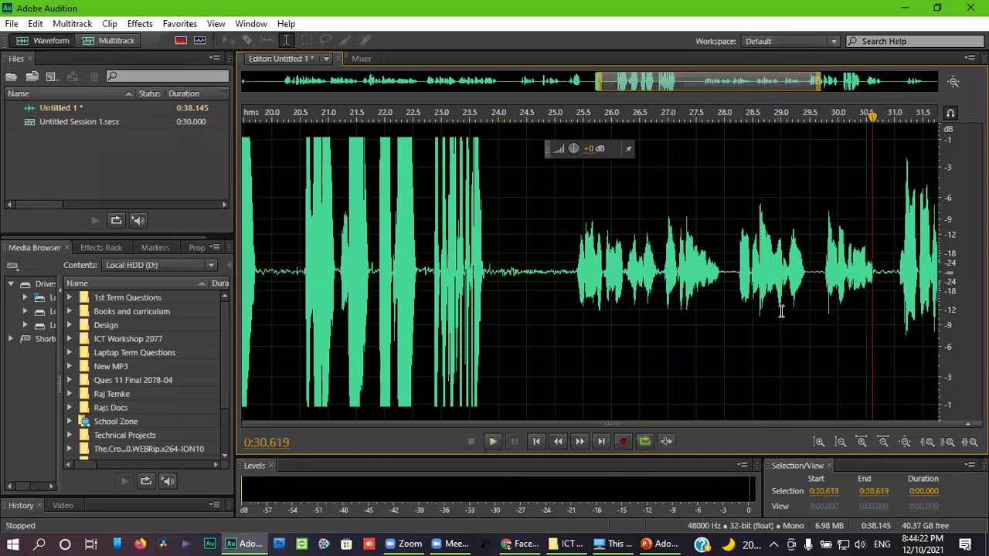
Select the silent gap between the words from about 29.458 to 29.775 seconds.
{"action": "scroll", "coordinate": [814, 288], "scroll_direction": "up", "scroll_amount": 5}
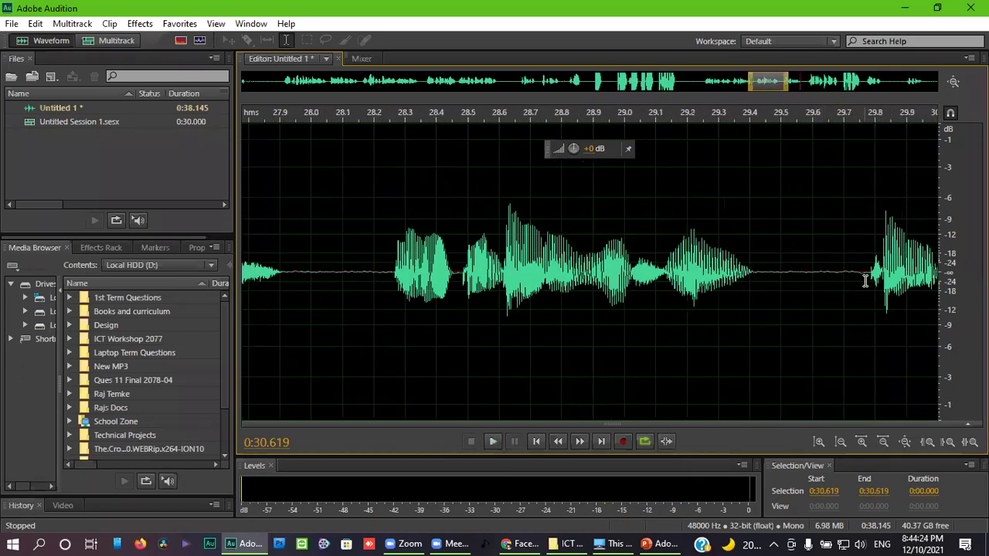
{"action": "left_click", "coordinate": [867, 281]}
{"action": "left_click_drag", "start_coordinate": [867, 280], "coordinate": [767, 265]}
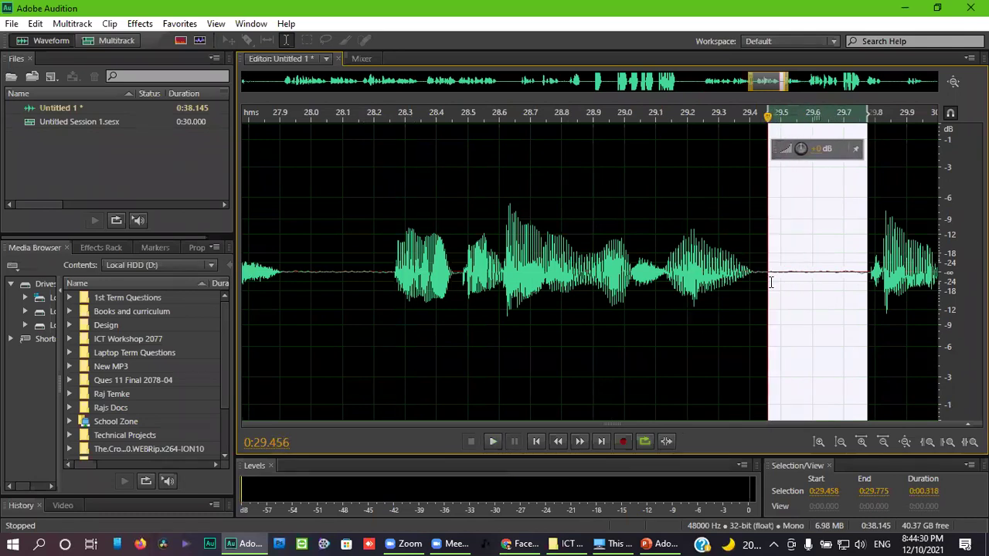
Delete the selected silent pause from 0:29.458 to 0:29.775 and play back the join from 0:28.250.
{"action": "key", "text": "Delete"}
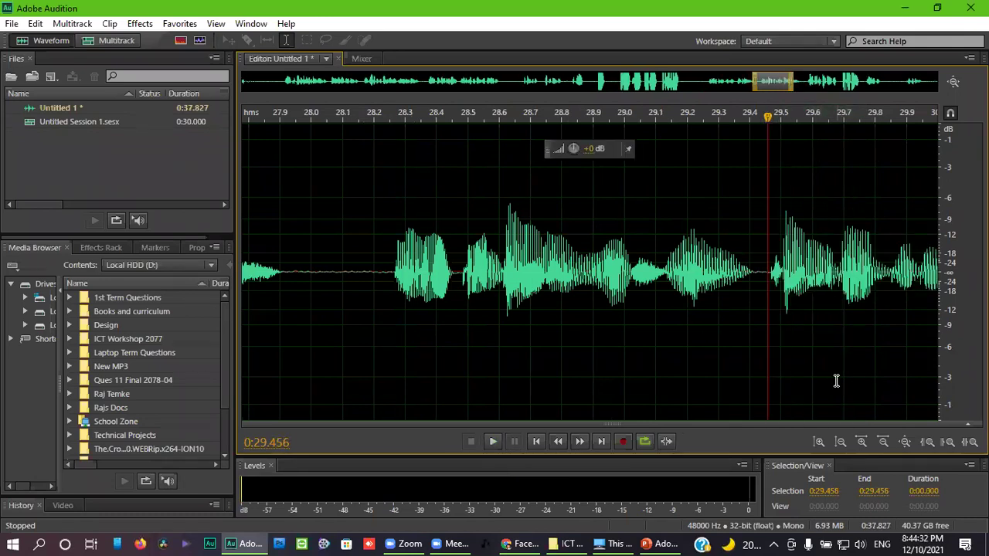
{"action": "scroll", "coordinate": [797, 322], "scroll_direction": "down", "scroll_amount": 3}
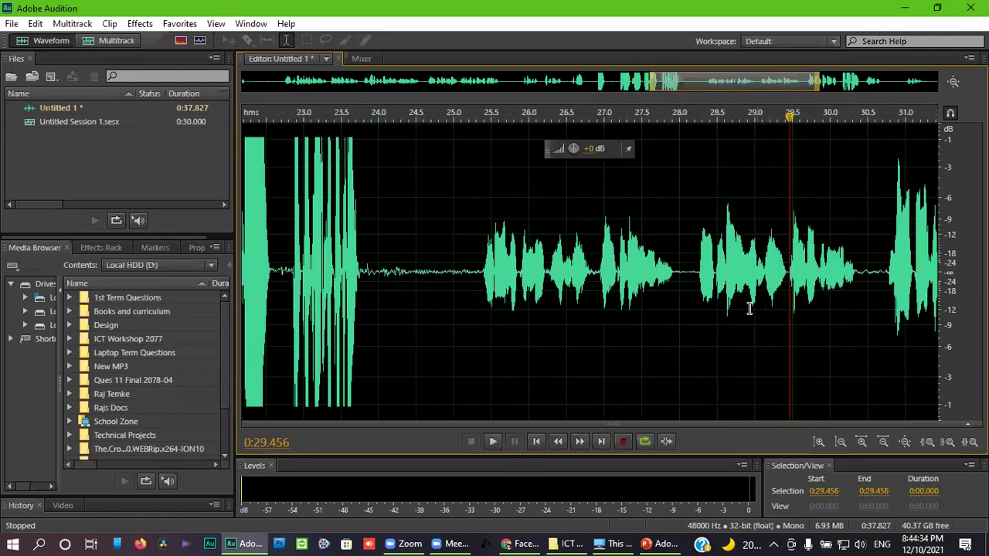
{"action": "left_click", "coordinate": [699, 287]}
{"action": "key", "text": "space"}
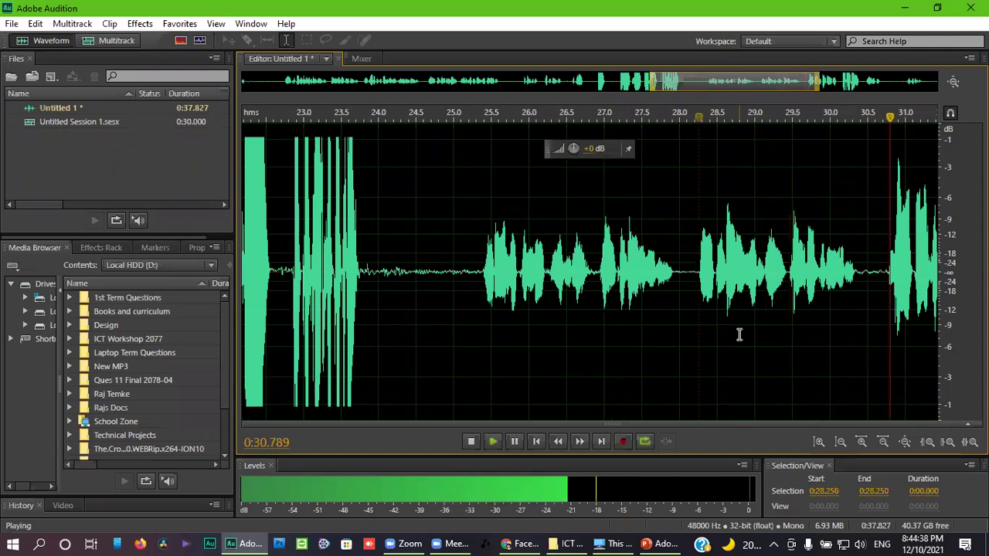
{"action": "key", "text": "space"}
Delete the short pause from 0:28.067 to 0:28.202 and play back the speech from 0:25.373.
{"action": "left_click_drag", "start_coordinate": [695, 287], "coordinate": [685, 288]}
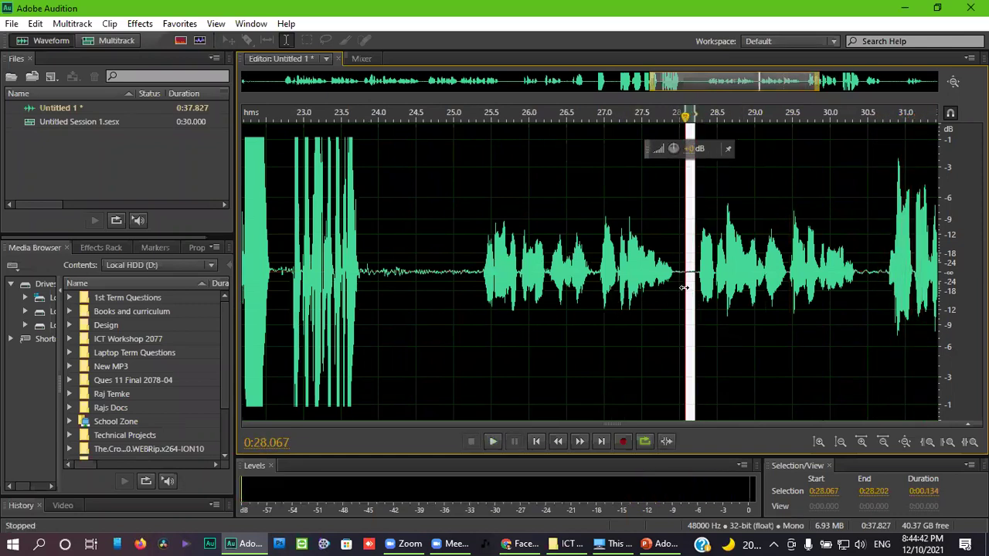
{"action": "key", "text": "Delete"}
{"action": "scroll", "coordinate": [495, 332], "scroll_direction": "down", "scroll_amount": 3}
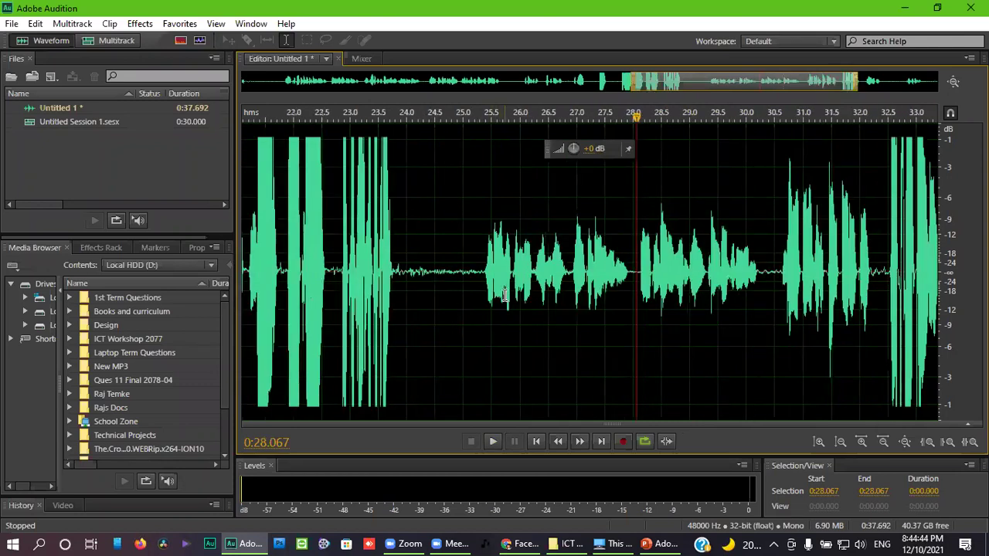
{"action": "left_click", "coordinate": [490, 286]}
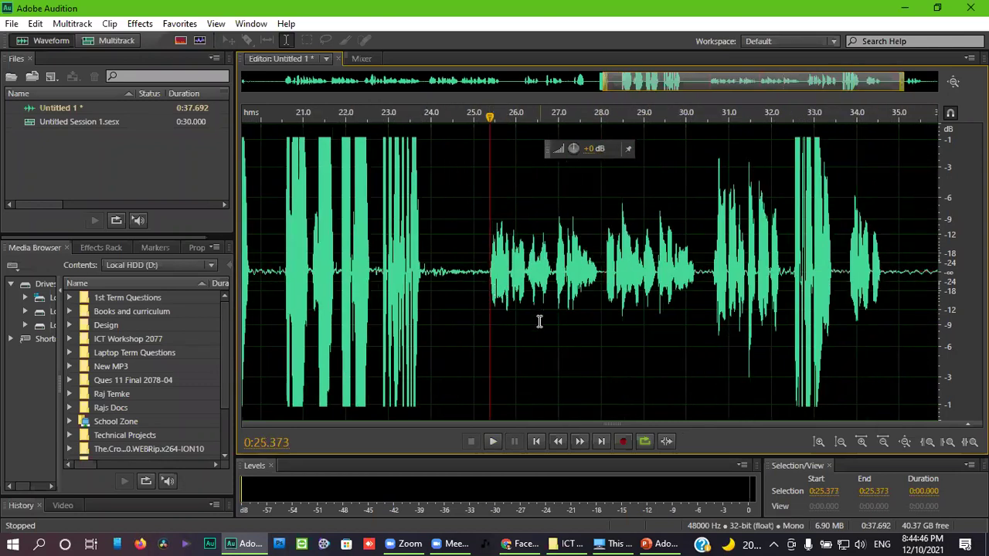
{"action": "key", "text": "space"}
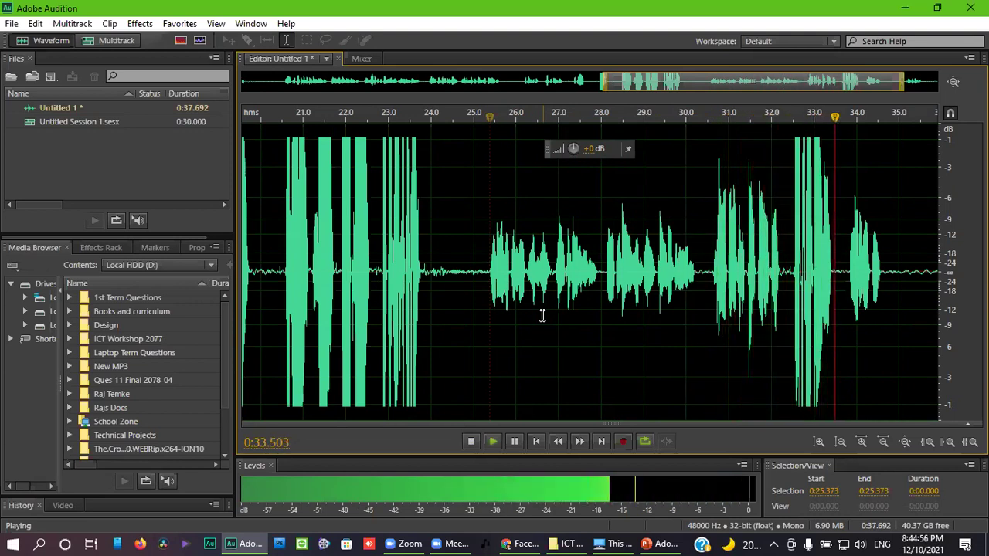
{"action": "key", "text": "space"}
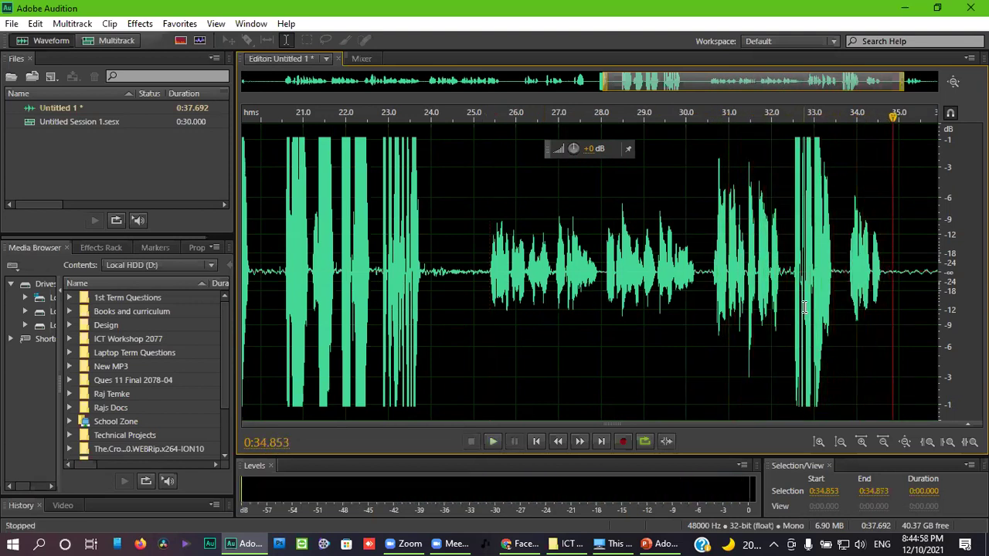
Delete the silent gap starting at 0:32.200, just before the last loud burst.
{"action": "scroll", "coordinate": [804, 308], "scroll_direction": "up", "scroll_amount": 6}
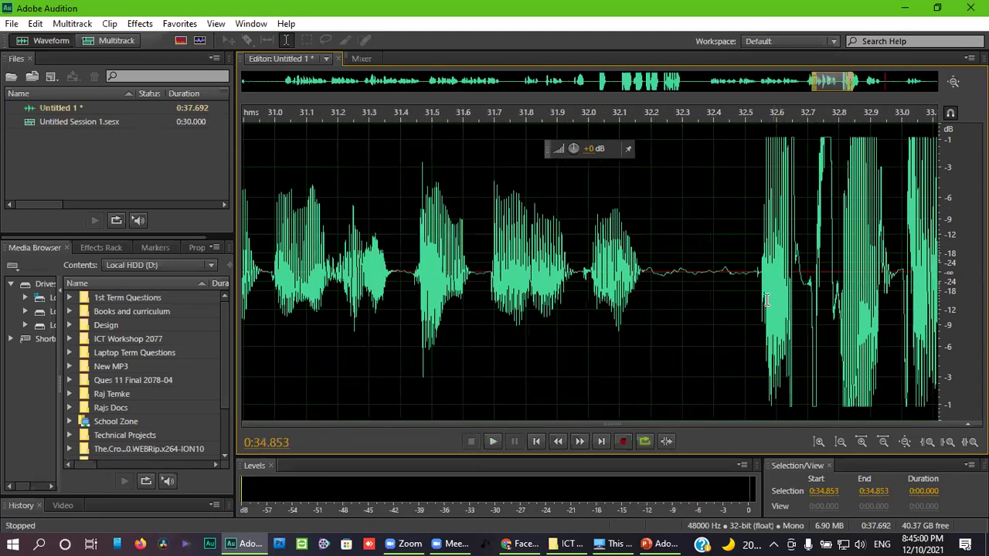
{"action": "left_click_drag", "start_coordinate": [755, 283], "coordinate": [652, 288]}
{"action": "key", "text": "Delete"}
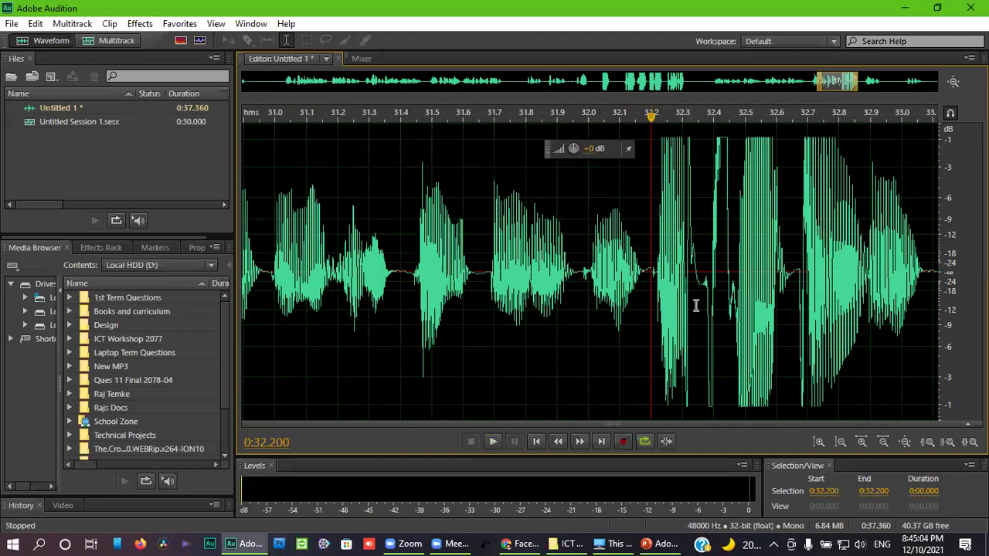
Delete the pause from 0:33.102 to 0:33.488 after the last loud burst and play back from 0:31.000.
{"action": "scroll", "coordinate": [696, 305], "scroll_direction": "down", "scroll_amount": 4}
{"action": "scroll", "coordinate": [772, 290], "scroll_direction": "up", "scroll_amount": 2}
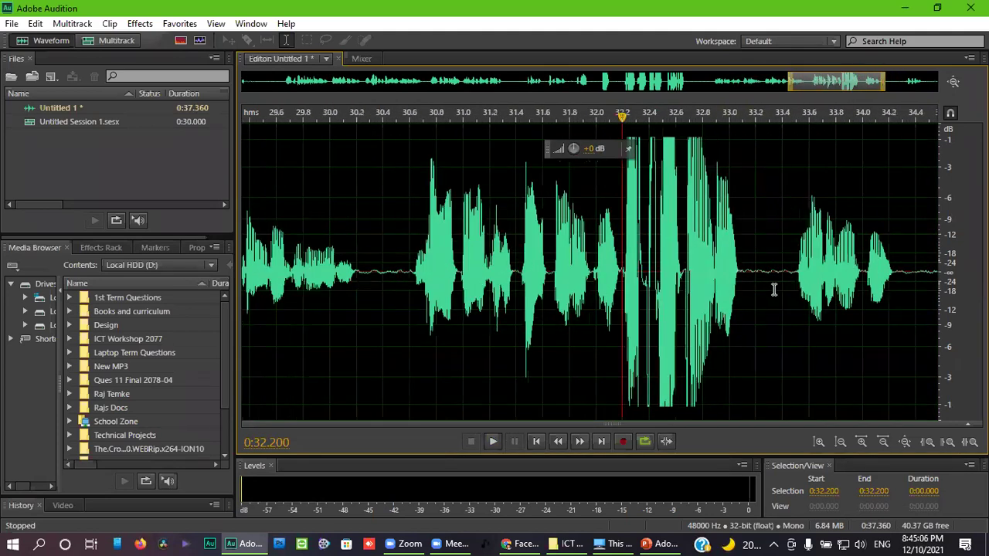
{"action": "left_click_drag", "start_coordinate": [794, 288], "coordinate": [741, 281]}
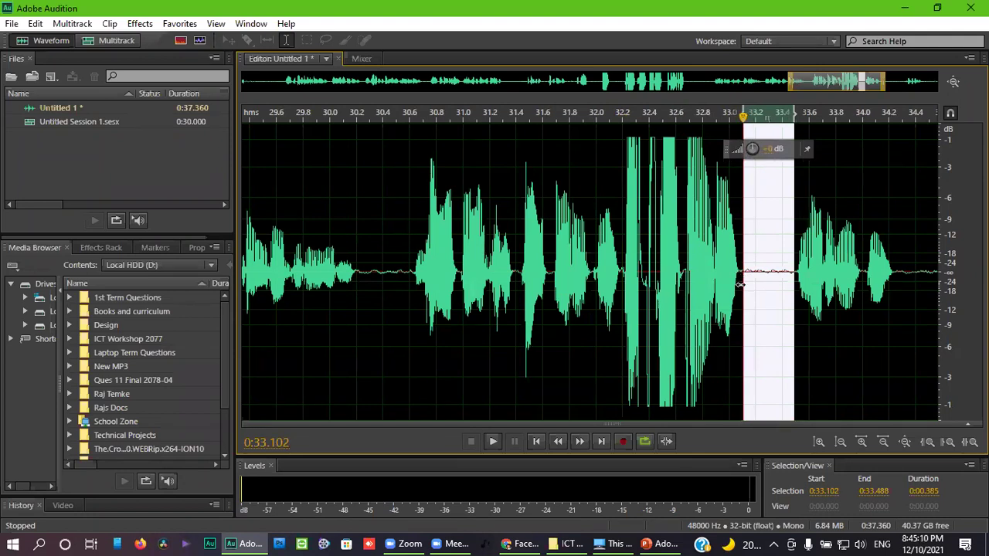
{"action": "key", "text": "Delete"}
{"action": "scroll", "coordinate": [655, 287], "scroll_direction": "down", "scroll_amount": 5}
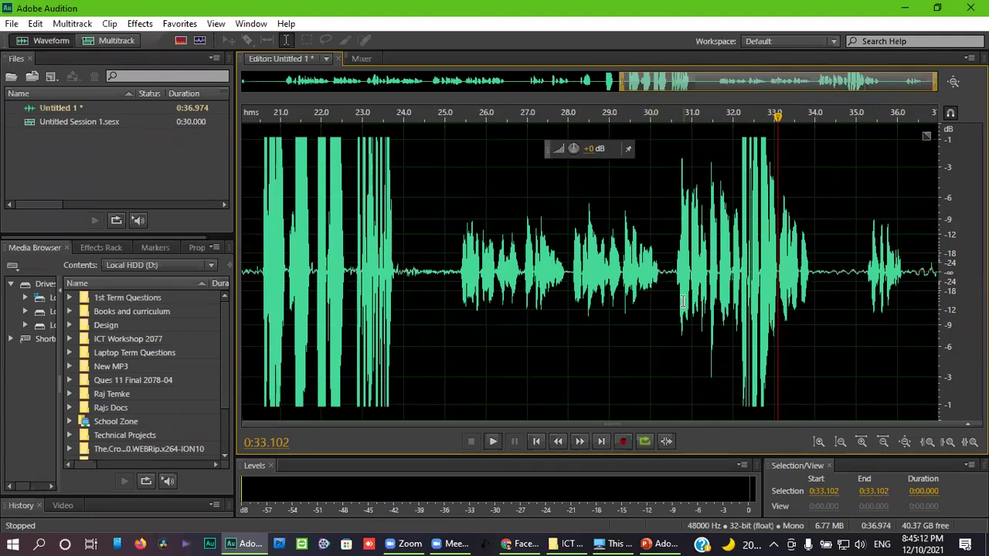
{"action": "key", "text": "space"}
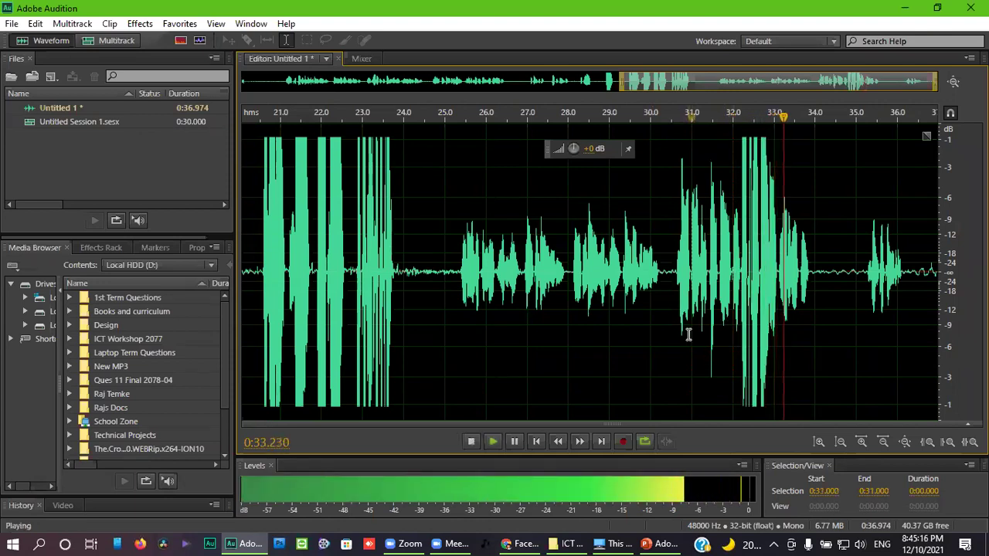
{"action": "left_click", "coordinate": [691, 341]}
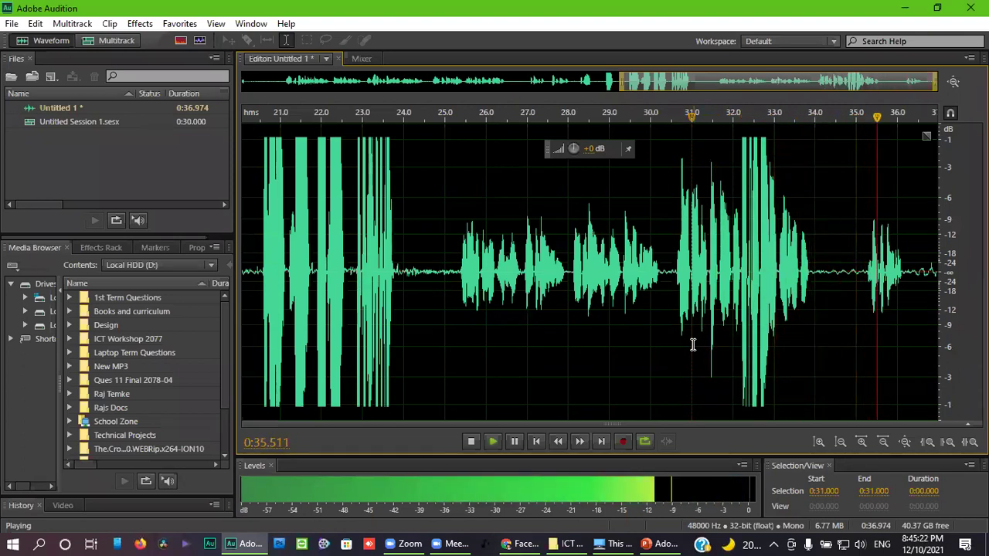
{"action": "key", "text": "space"}
Delete the long silence from 0:34.000 to 0:35.199 before the final phrase.
{"action": "scroll", "coordinate": [862, 308], "scroll_direction": "up", "scroll_amount": 3}
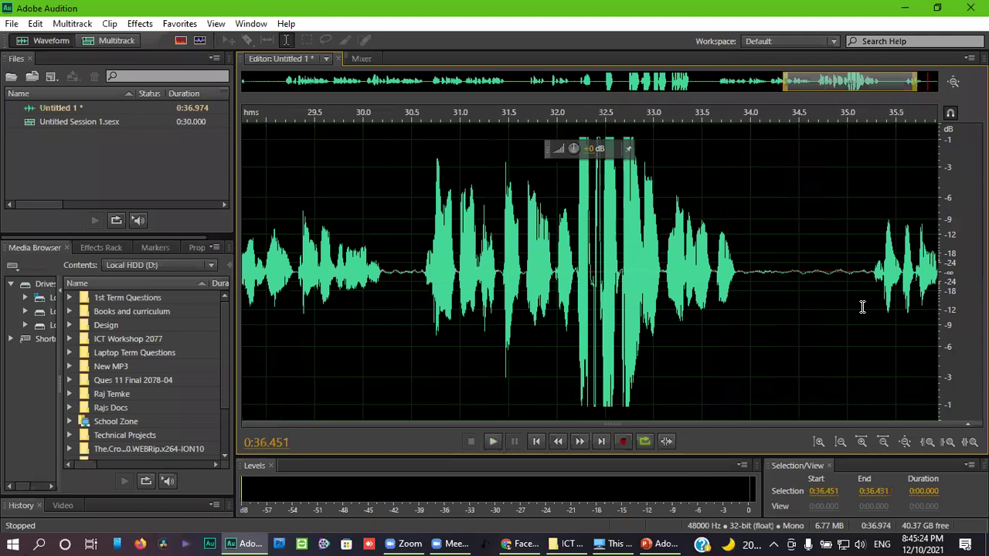
{"action": "left_click", "coordinate": [867, 288]}
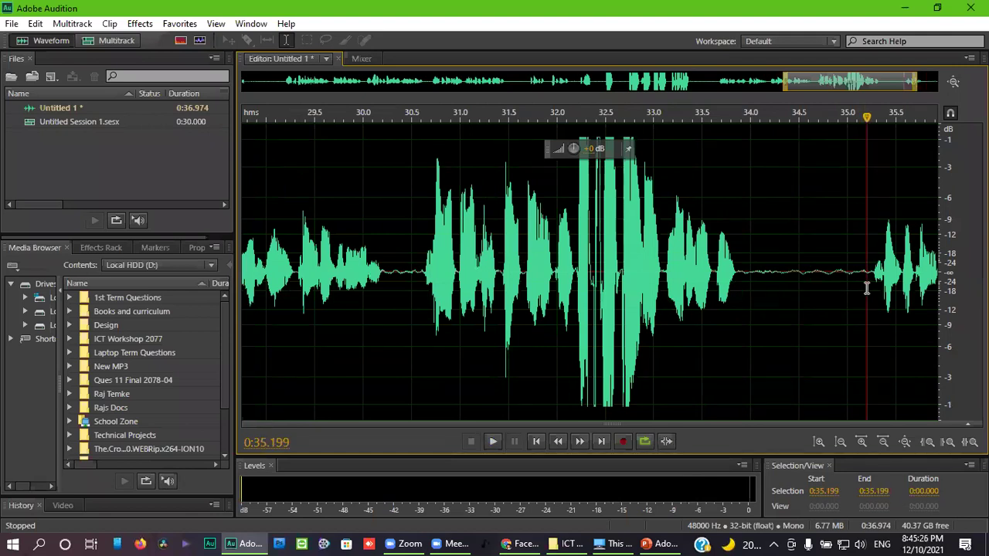
{"action": "left_click_drag", "start_coordinate": [868, 289], "coordinate": [749, 255]}
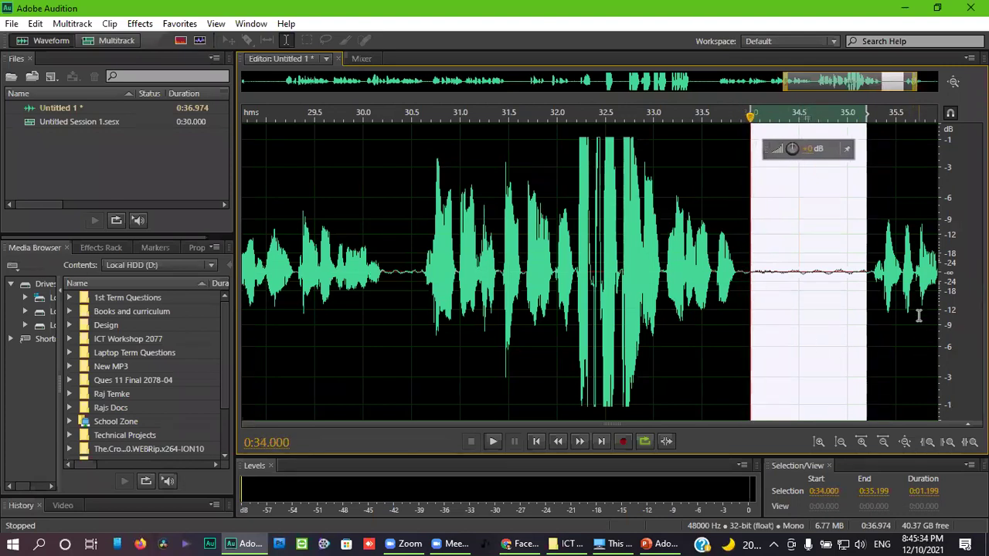
{"action": "key", "text": "Delete"}
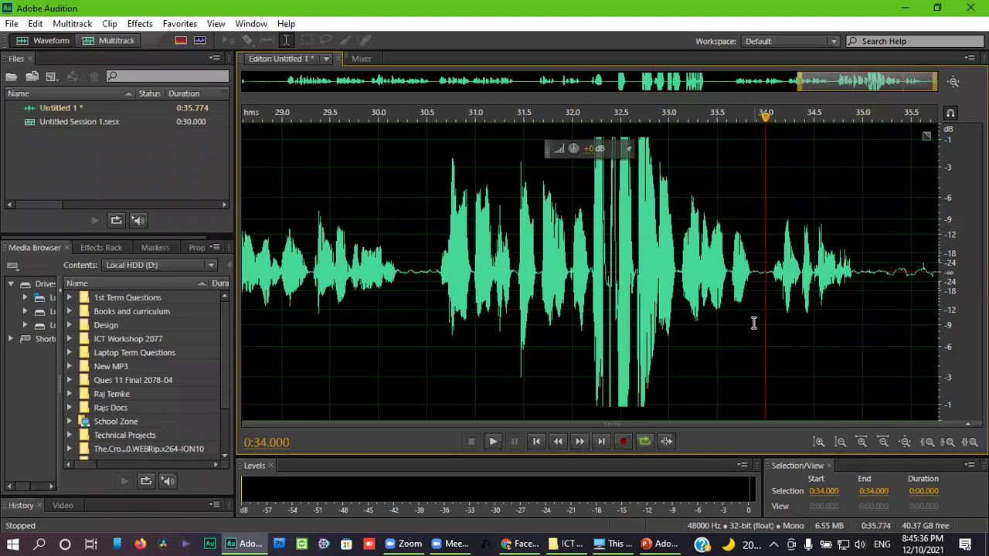
Trim away the remaining silence before the final phrase, starting at 0:33.900.
{"action": "scroll", "coordinate": [755, 309], "scroll_direction": "up", "scroll_amount": 3}
{"action": "left_click_drag", "start_coordinate": [793, 285], "coordinate": [759, 287]}
{"action": "key", "text": "Delete"}
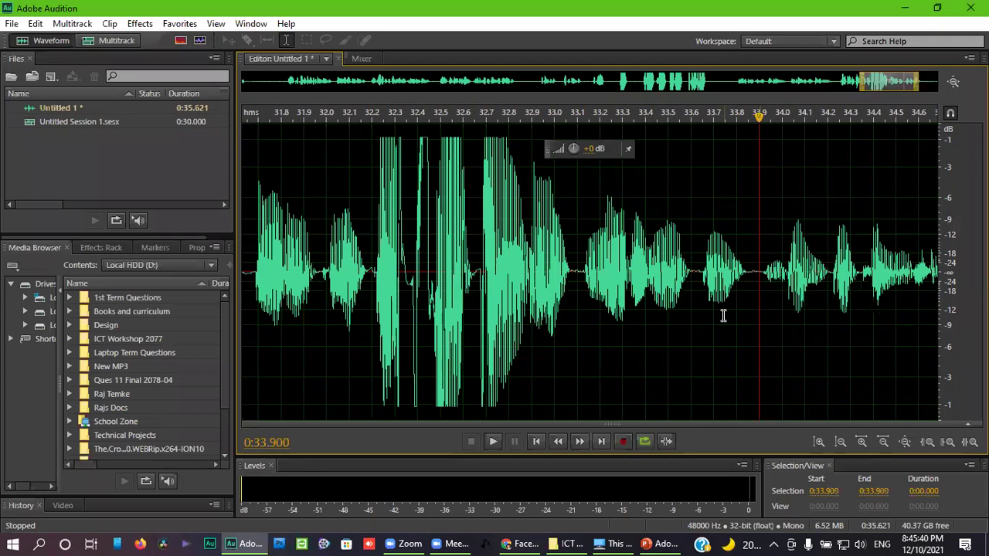
{"action": "left_click_drag", "start_coordinate": [703, 280], "coordinate": [693, 280]}
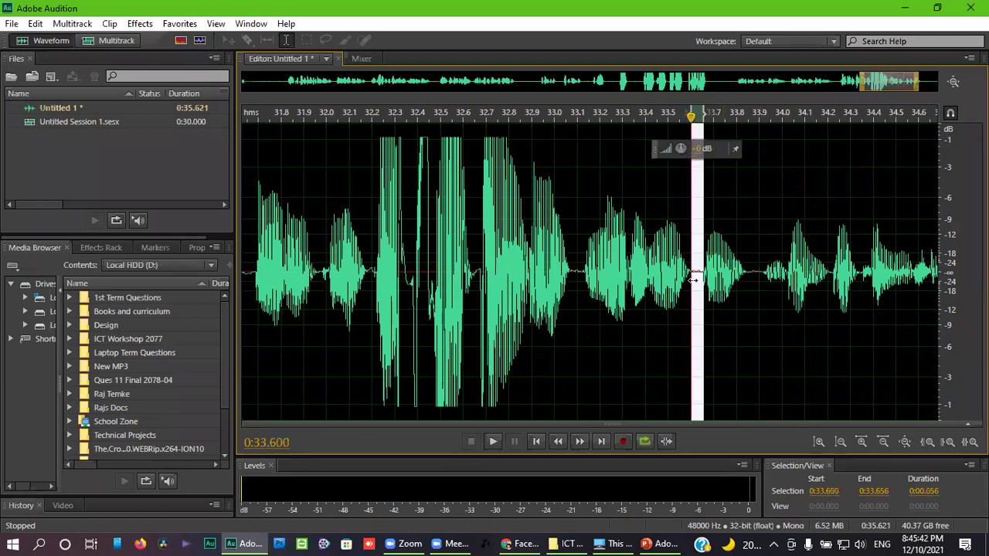
{"action": "left_click_drag", "start_coordinate": [587, 280], "coordinate": [566, 281]}
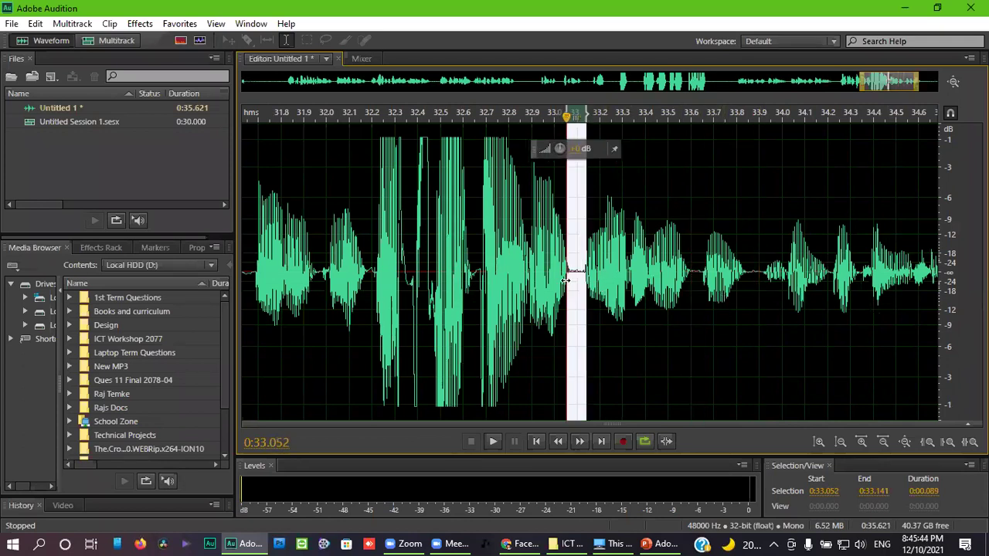
{"action": "left_click", "coordinate": [599, 312]}
{"action": "left_click", "coordinate": [707, 342]}
Play the end of the recording from 0:31.751 and again from 0:32.000 to check the shortened pauses.
{"action": "scroll", "coordinate": [680, 324], "scroll_direction": "down", "scroll_amount": 3}
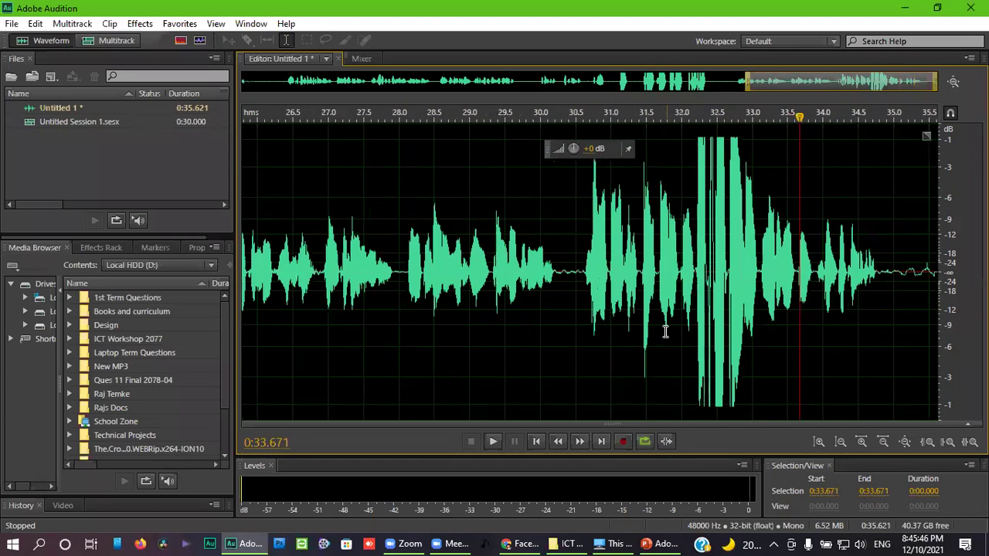
{"action": "left_click", "coordinate": [862, 305]}
{"action": "left_click", "coordinate": [813, 311]}
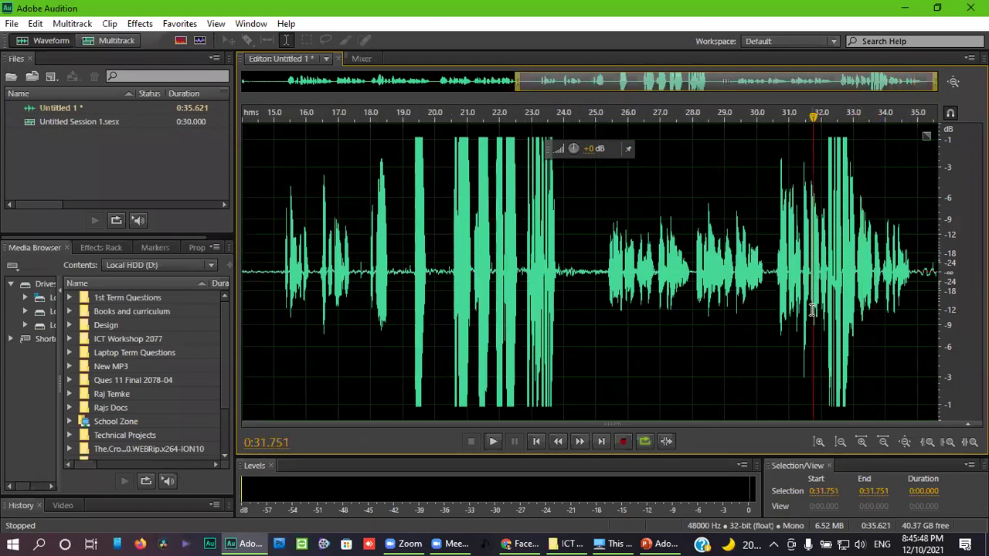
{"action": "key", "text": "space"}
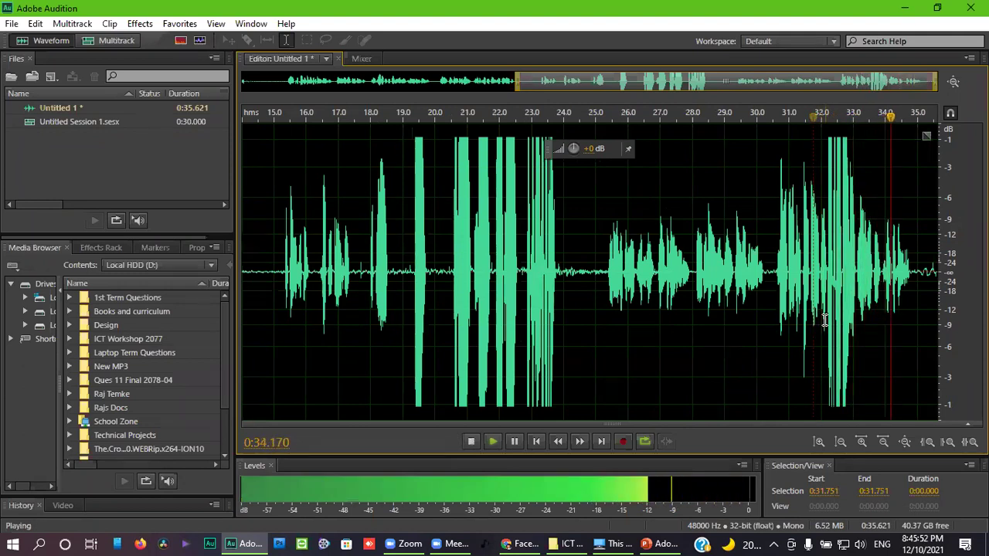
{"action": "key", "text": "space"}
{"action": "left_click_drag", "start_coordinate": [912, 301], "coordinate": [846, 306]}
{"action": "left_click", "coordinate": [823, 311]}
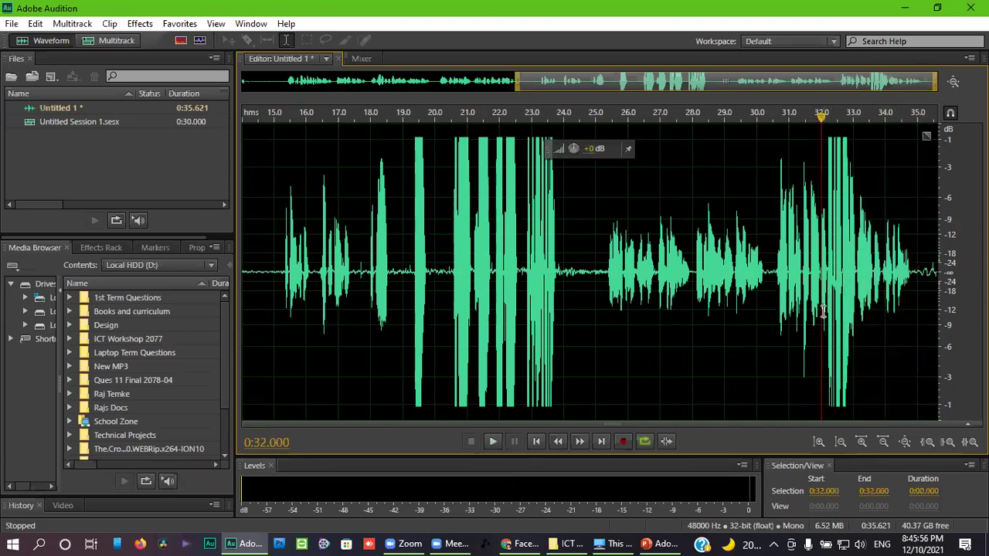
{"action": "key", "text": "space"}
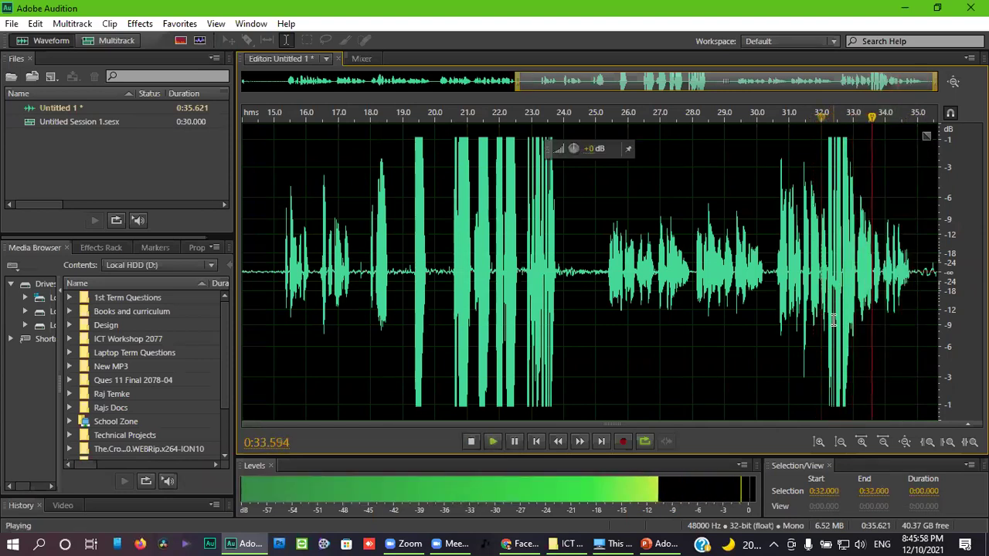
{"action": "key", "text": "space"}
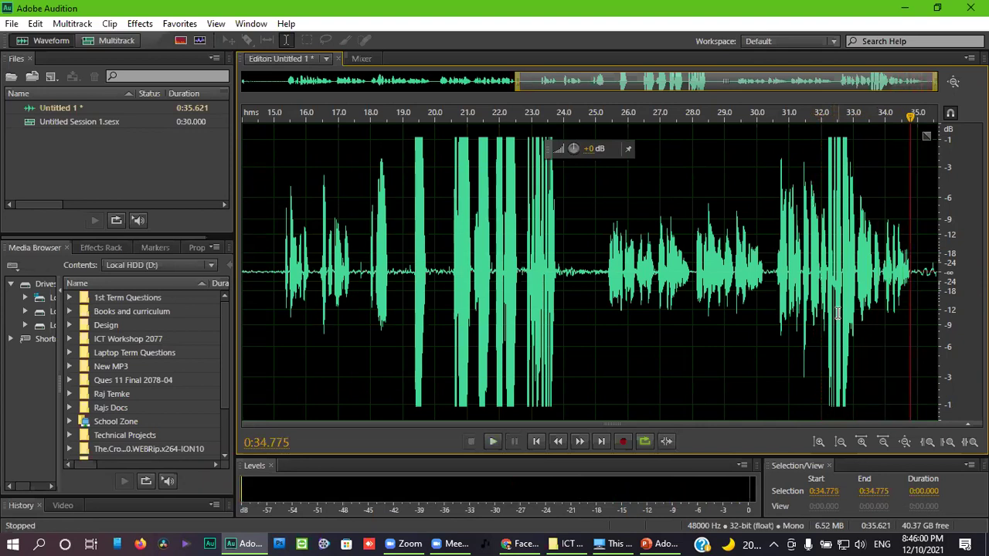
Undo the last two silence deletions before the final phrase and play the passage from 0:33.049 for comparison.
{"action": "key", "text": "ctrl+v"}
{"action": "scroll", "coordinate": [866, 313], "scroll_direction": "down", "scroll_amount": 3}
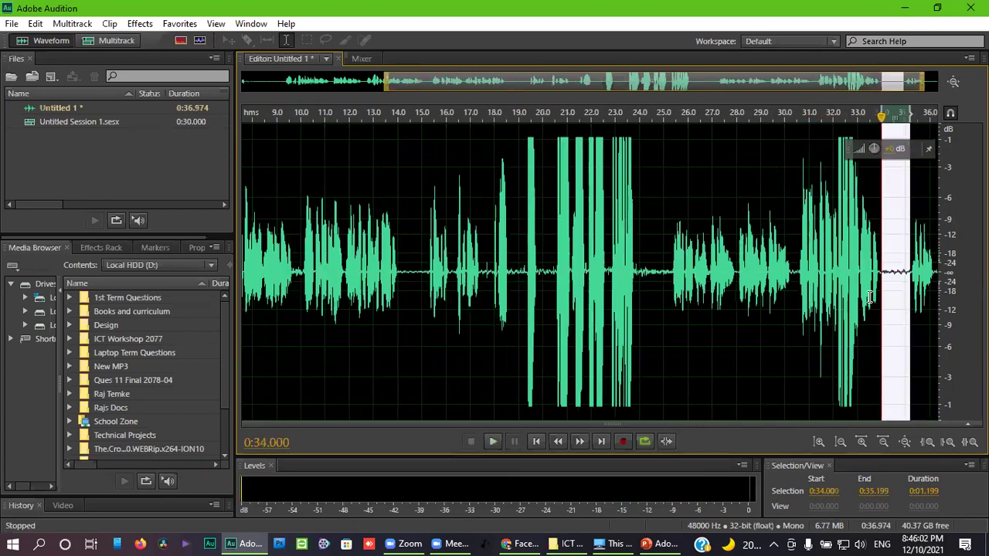
{"action": "left_click", "coordinate": [865, 301]}
{"action": "key", "text": "space"}
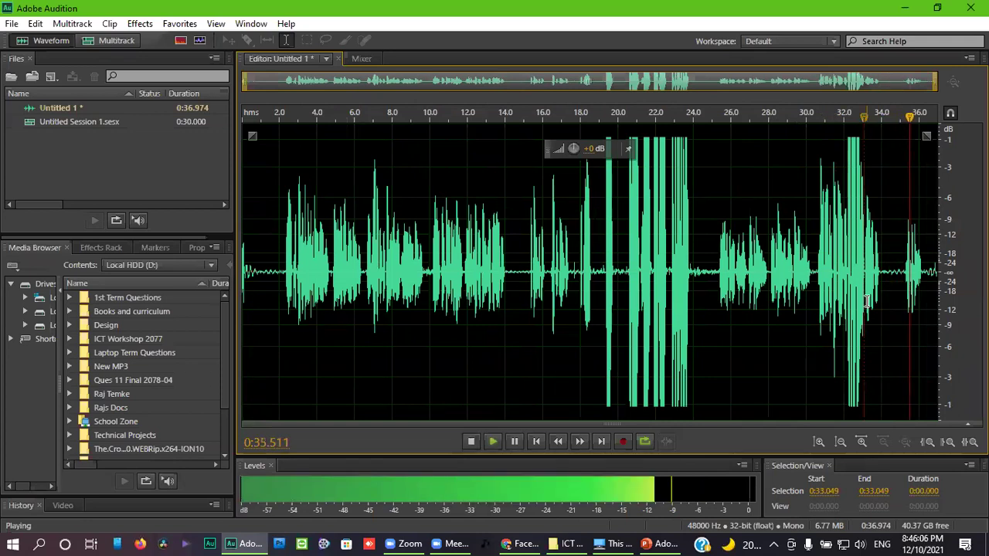
{"action": "key", "text": "space"}
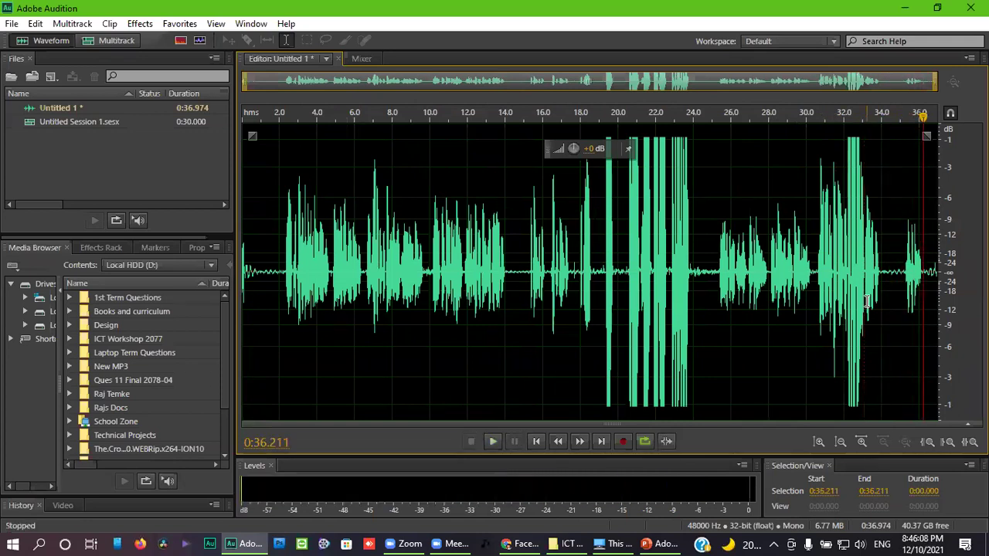
Redo the two silence deletions before the final phrase and play back the shortened ending.
{"action": "key", "text": "ctrl+z"}
{"action": "key", "text": "ctrl+z"}
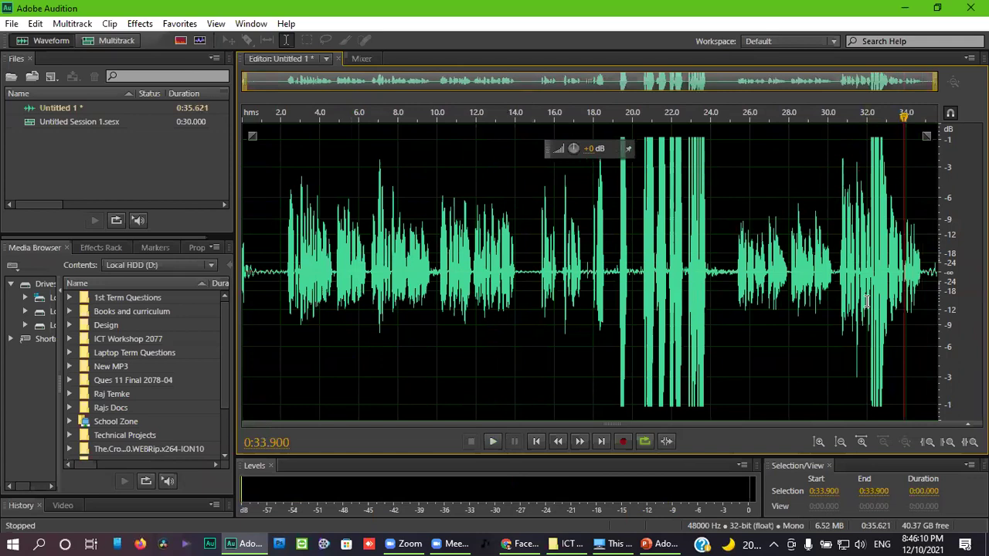
{"action": "left_click", "coordinate": [890, 328]}
{"action": "key", "text": "space"}
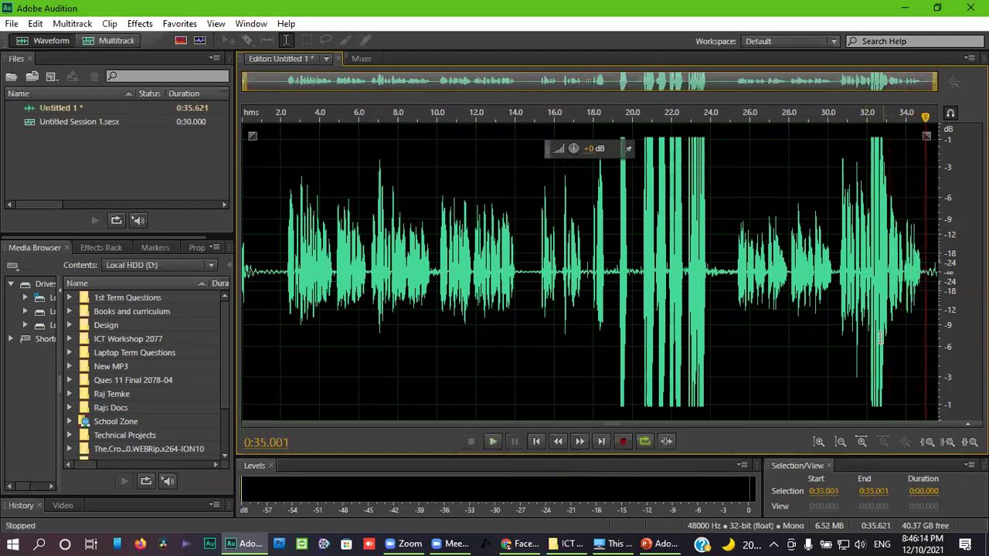
{"action": "left_click", "coordinate": [789, 307]}
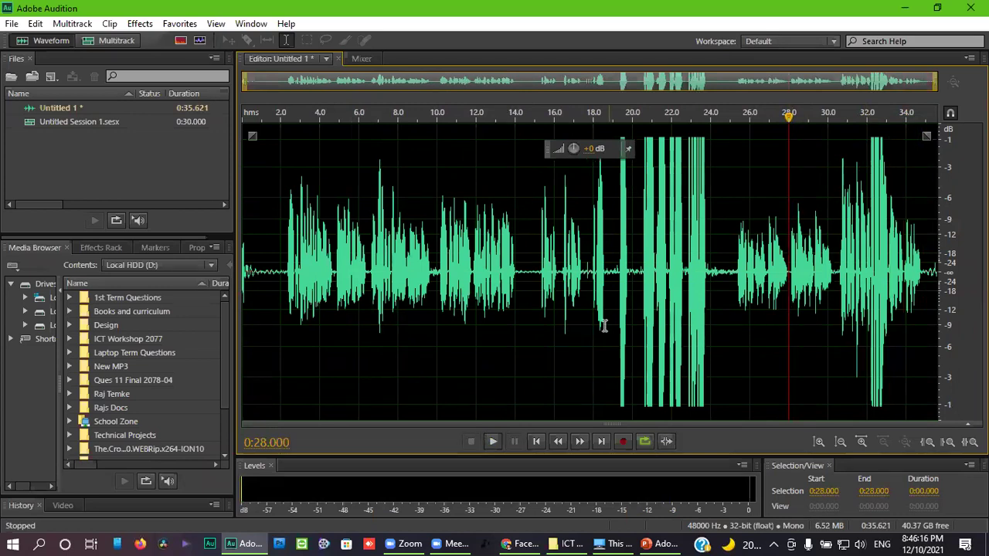
{"action": "left_click", "coordinate": [499, 300]}
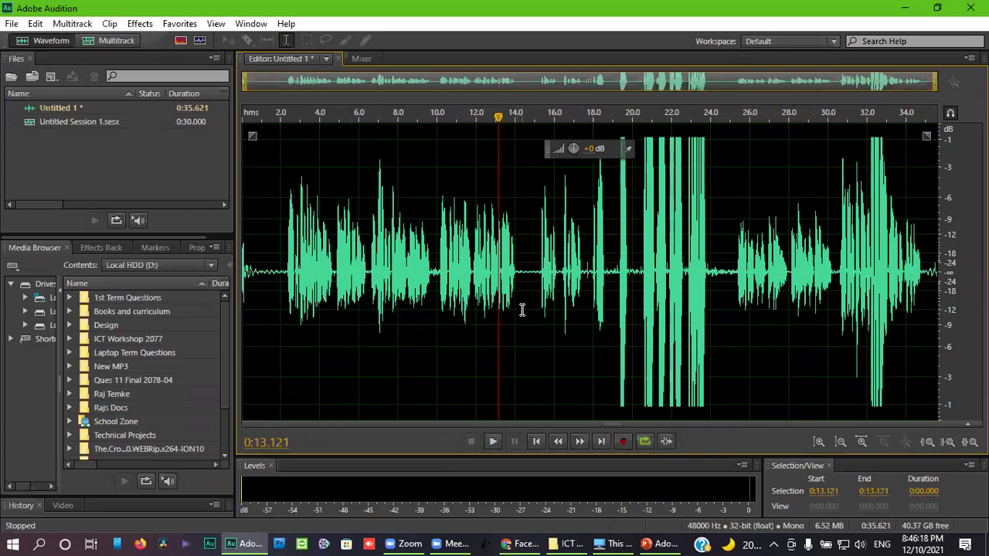
{"action": "left_click", "coordinate": [422, 311]}
{"action": "left_click", "coordinate": [312, 306]}
{"action": "left_click", "coordinate": [290, 297]}
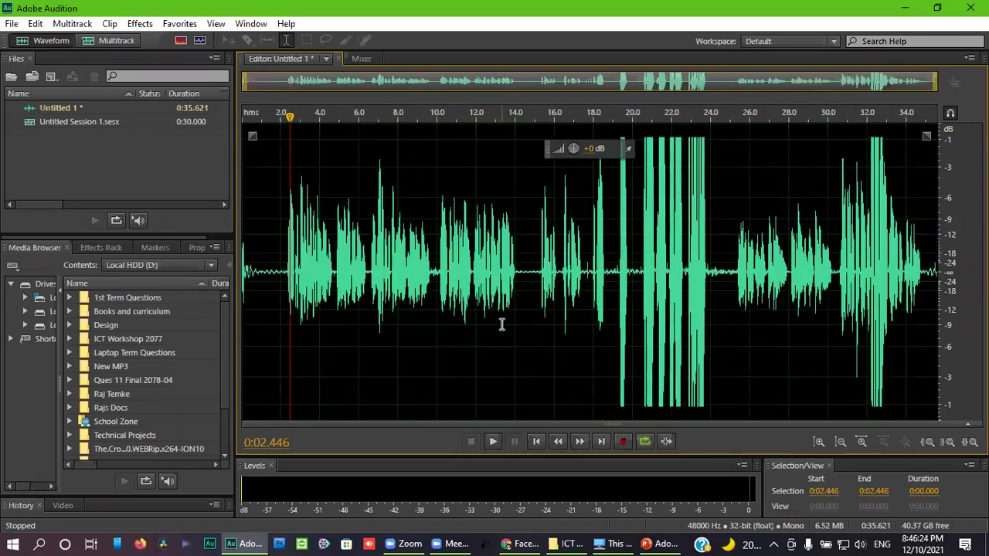
Play the short phrases in the middle of the recording from 0:15.250.
{"action": "scroll", "coordinate": [531, 308], "scroll_direction": "up", "scroll_amount": 2}
{"action": "scroll", "coordinate": [539, 309], "scroll_direction": "up", "scroll_amount": 2}
{"action": "left_click", "coordinate": [547, 306]}
{"action": "key", "text": "space"}
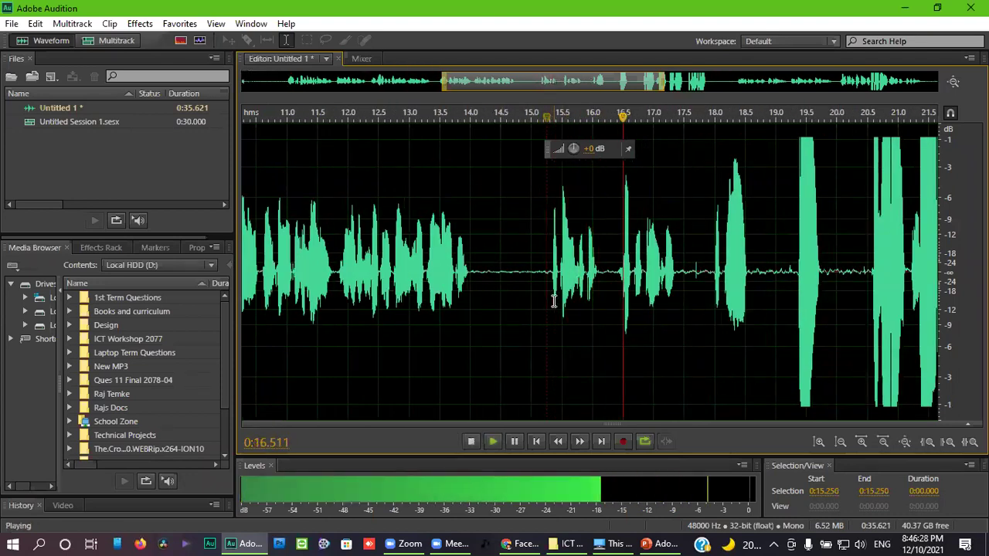
{"action": "key", "text": "space"}
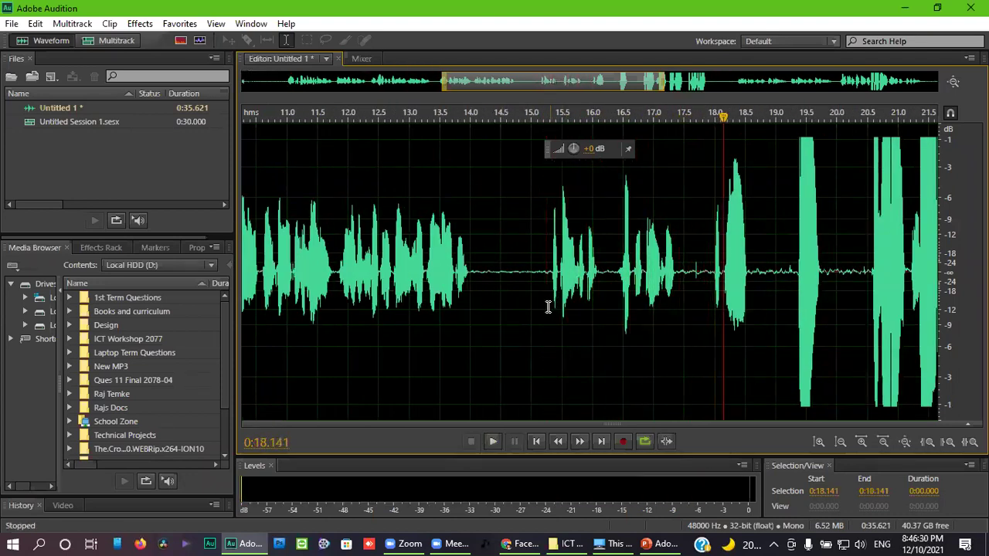
{"action": "left_click", "coordinate": [550, 299]}
{"action": "left_click_drag", "start_coordinate": [552, 299], "coordinate": [602, 306]}
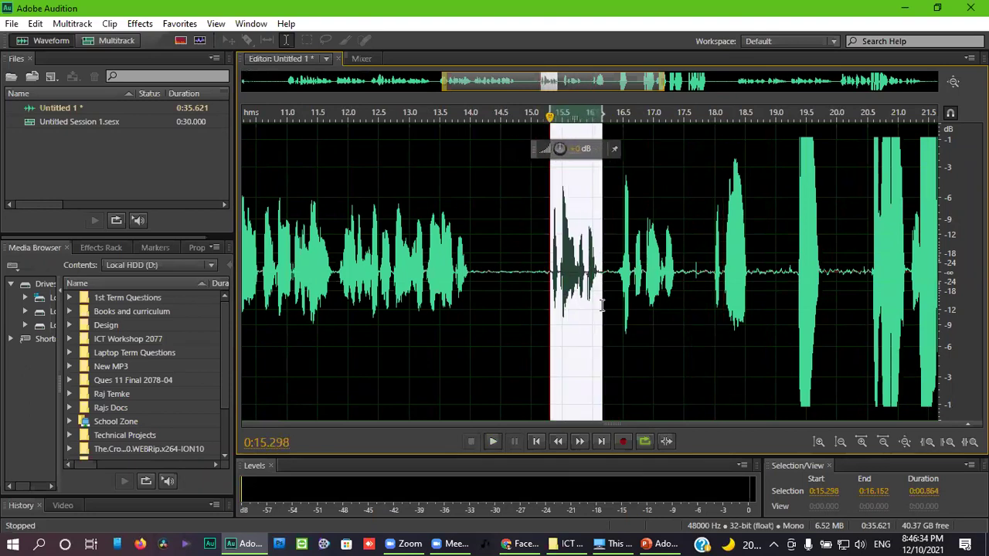
{"action": "scroll", "coordinate": [602, 306], "scroll_direction": "up", "scroll_amount": 3}
{"action": "left_click", "coordinate": [590, 305]}
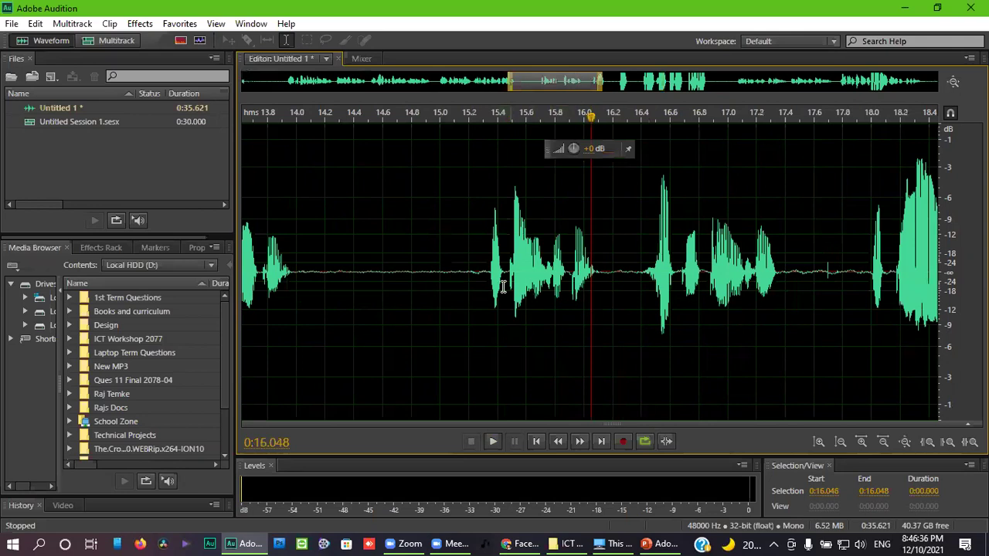
{"action": "left_click_drag", "start_coordinate": [526, 291], "coordinate": [612, 309]}
{"action": "left_click", "coordinate": [615, 322]}
{"action": "left_click_drag", "start_coordinate": [469, 278], "coordinate": [609, 294]}
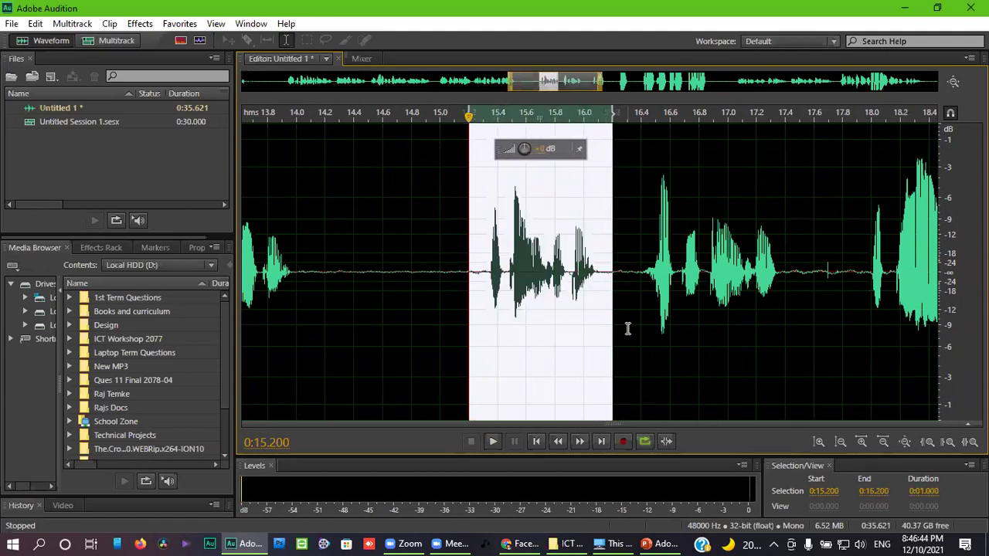
{"action": "right_click", "coordinate": [576, 306]}
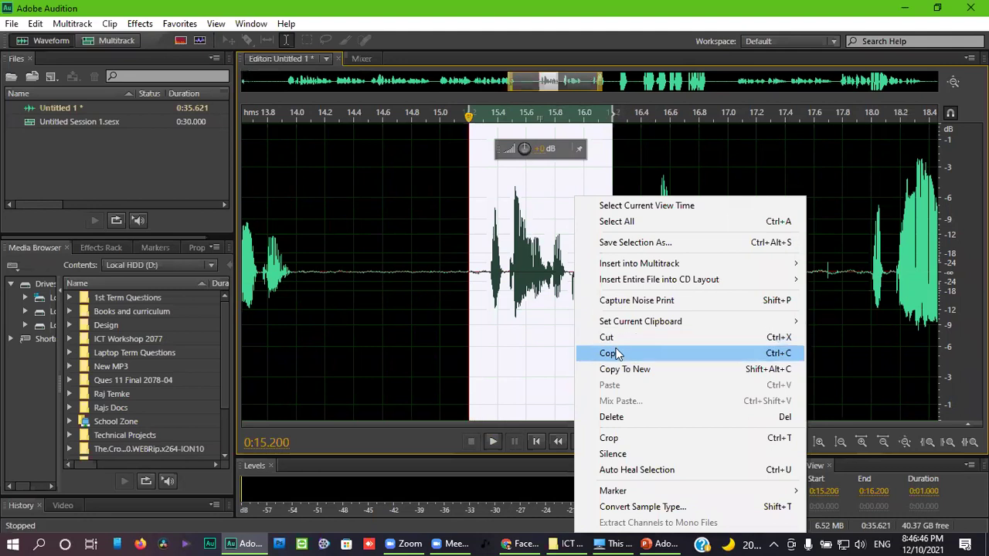
{"action": "right_click", "coordinate": [549, 304]}
{"action": "left_click", "coordinate": [533, 318]}
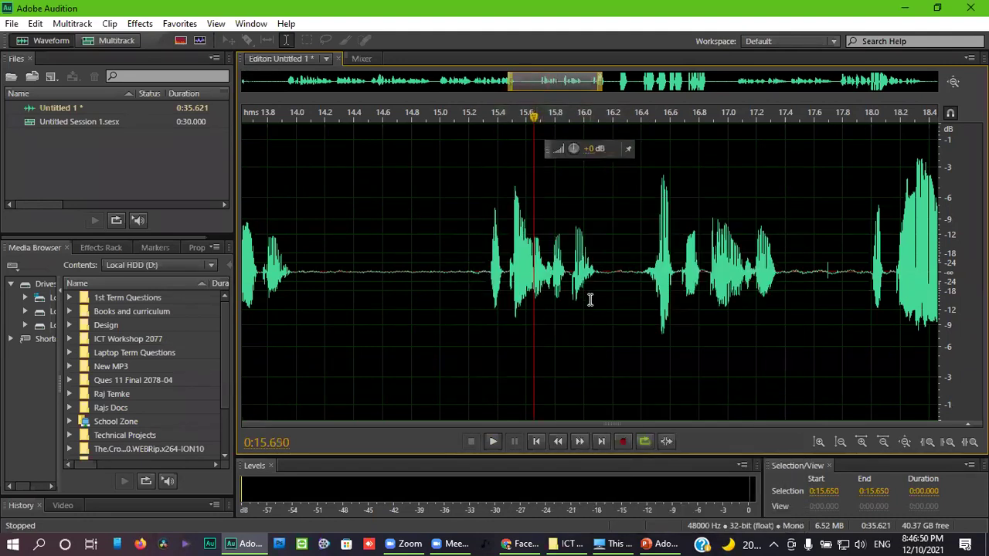
Copy the one-second phrase starting around 0:15.2 and paste it at 0:01.519, before the first phrase.
{"action": "left_click_drag", "start_coordinate": [615, 303], "coordinate": [466, 265]}
{"action": "key", "text": "ctrl+c"}
{"action": "left_click", "coordinate": [461, 302]}
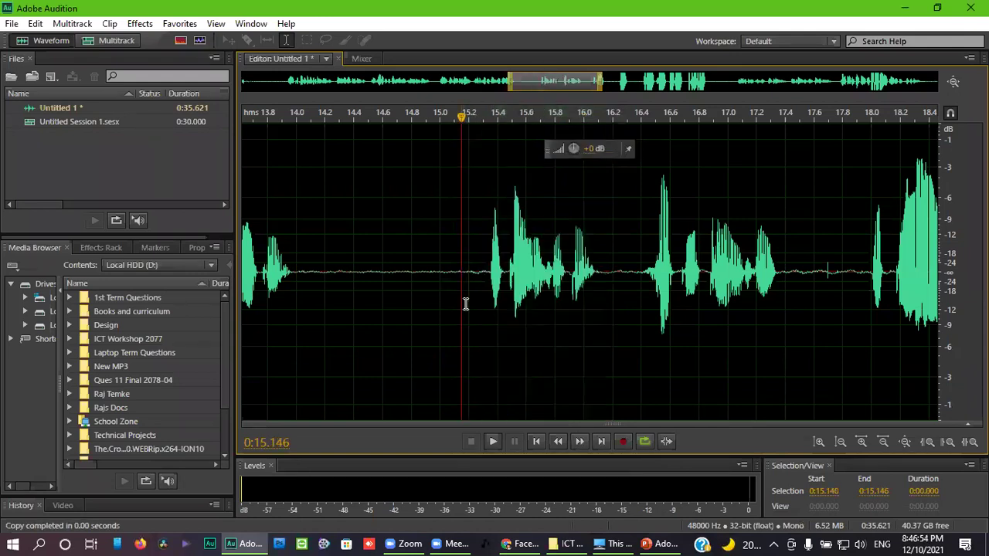
{"action": "scroll", "coordinate": [466, 303], "scroll_direction": "down", "scroll_amount": 4}
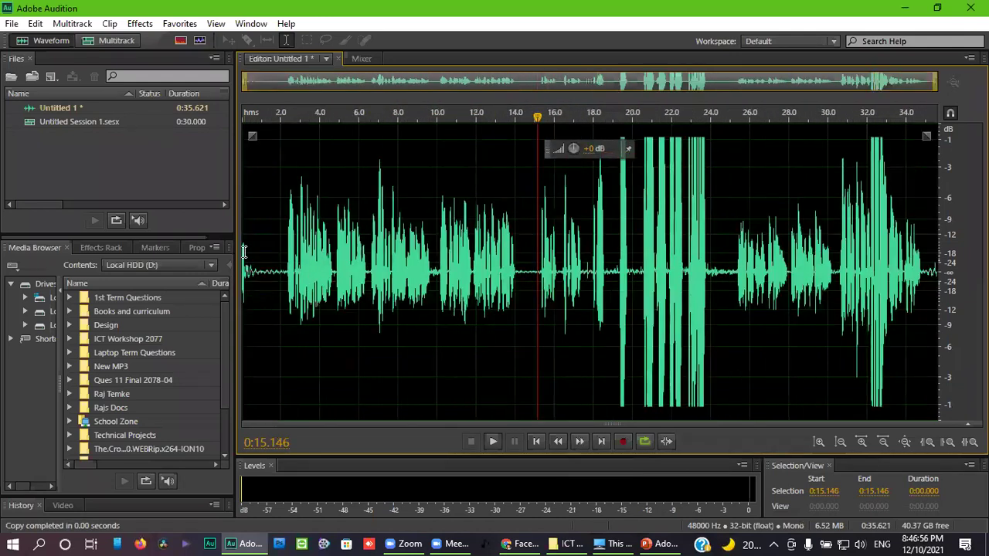
{"action": "left_click", "coordinate": [272, 272]}
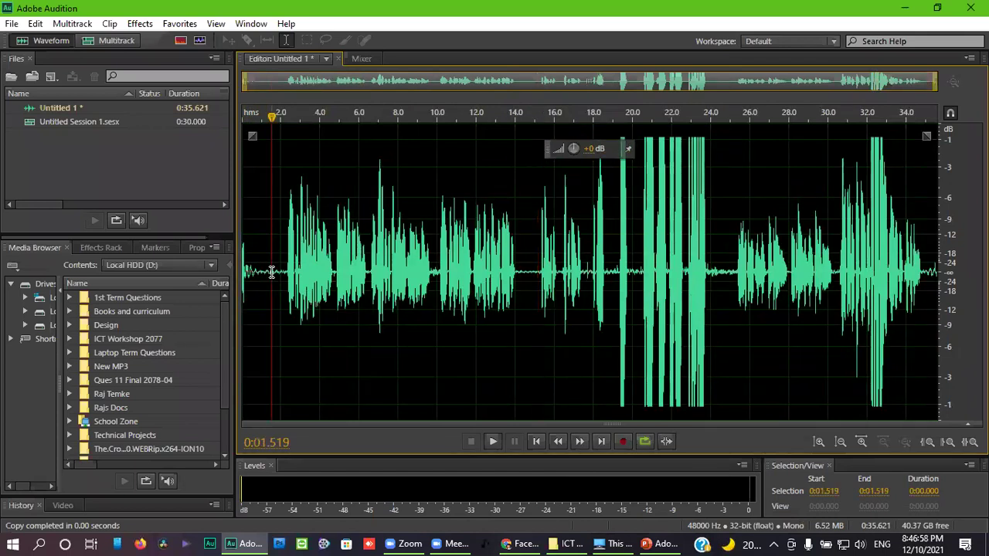
{"action": "scroll", "coordinate": [272, 272], "scroll_direction": "up", "scroll_amount": 2}
{"action": "key", "text": "ctrl+v"}
Play the opening from 0:01.362, and delete the silence after the pasted phrase from 0:02.500 to 0:03.284.
{"action": "left_click", "coordinate": [300, 283]}
{"action": "left_click", "coordinate": [265, 268]}
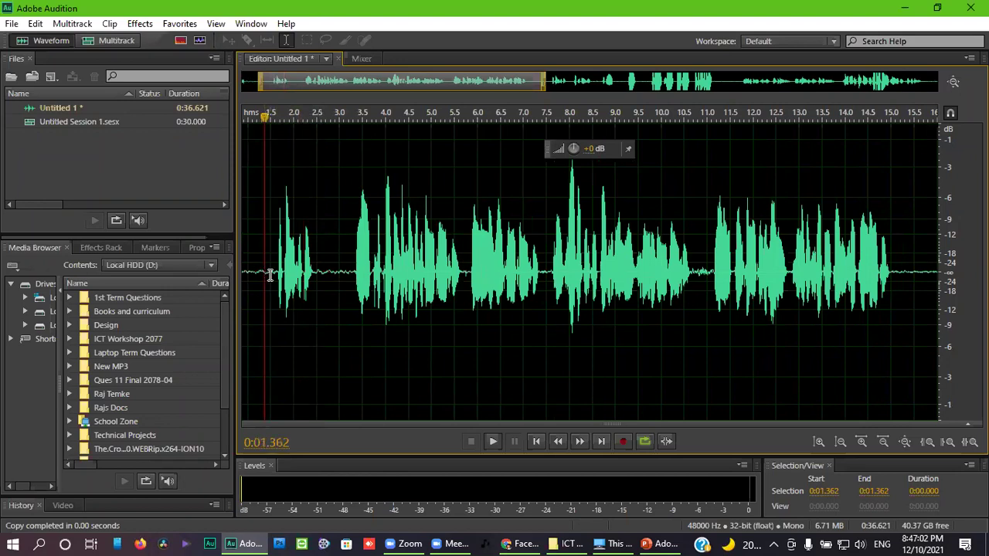
{"action": "key", "text": "space"}
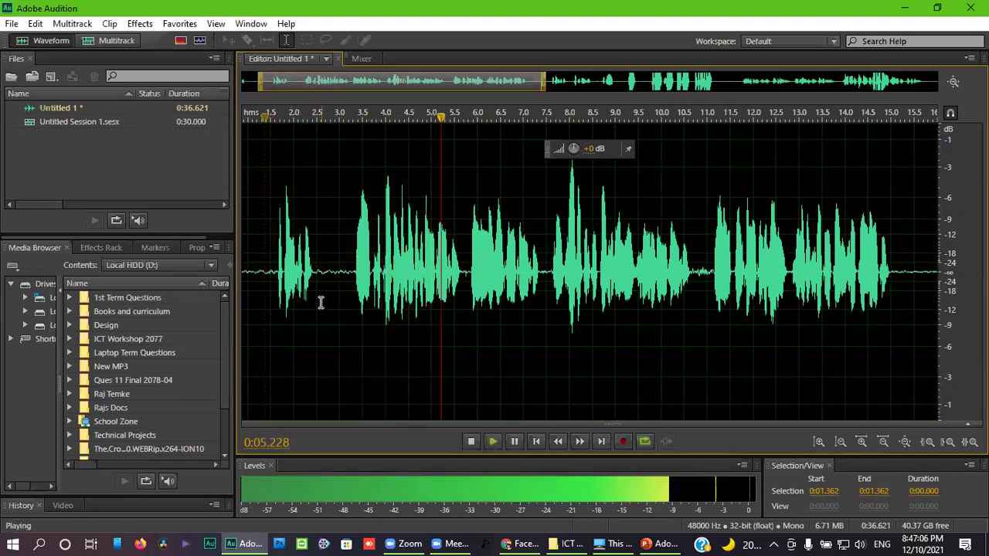
{"action": "key", "text": "space"}
{"action": "left_click_drag", "start_coordinate": [352, 290], "coordinate": [321, 290]}
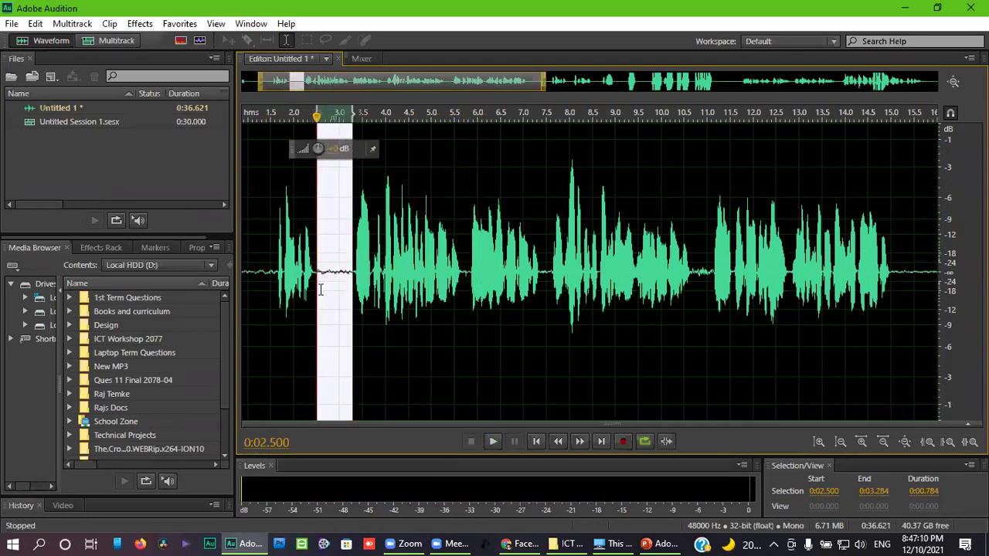
{"action": "key", "text": "Delete"}
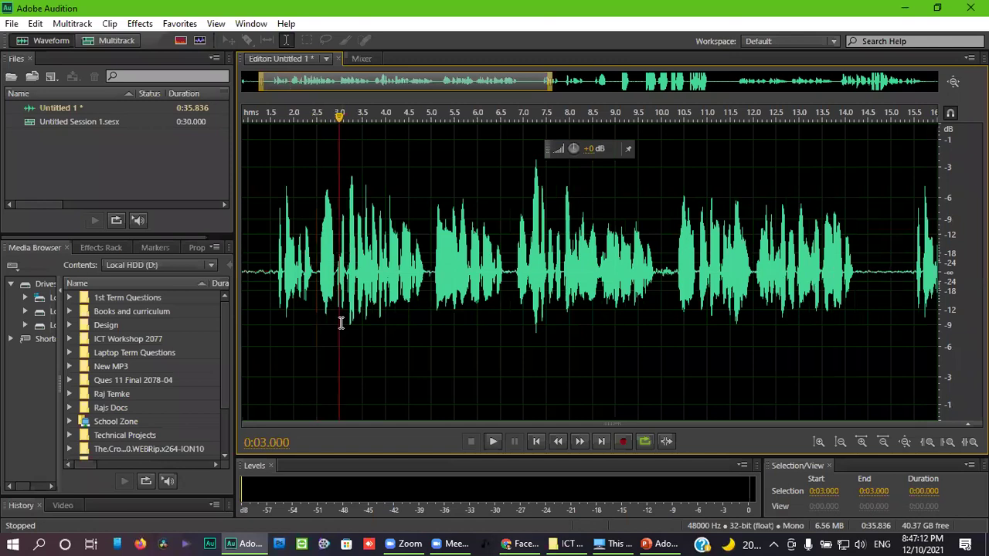
Play the opening from 0:01.500 to check how the pasted phrase joins the following speech.
{"action": "scroll", "coordinate": [341, 323], "scroll_direction": "down", "scroll_amount": 2}
{"action": "left_click", "coordinate": [278, 278]}
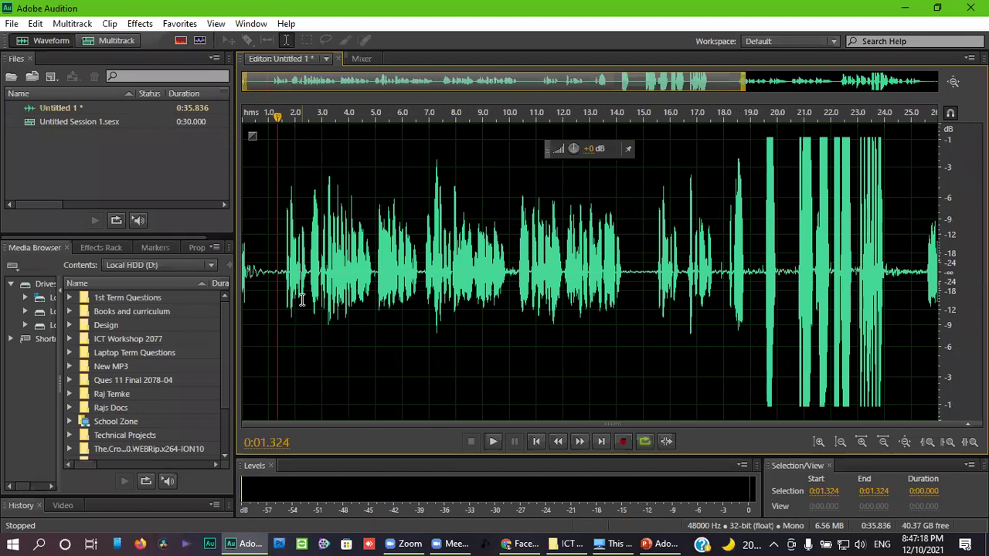
{"action": "scroll", "coordinate": [287, 302], "scroll_direction": "up", "scroll_amount": 3}
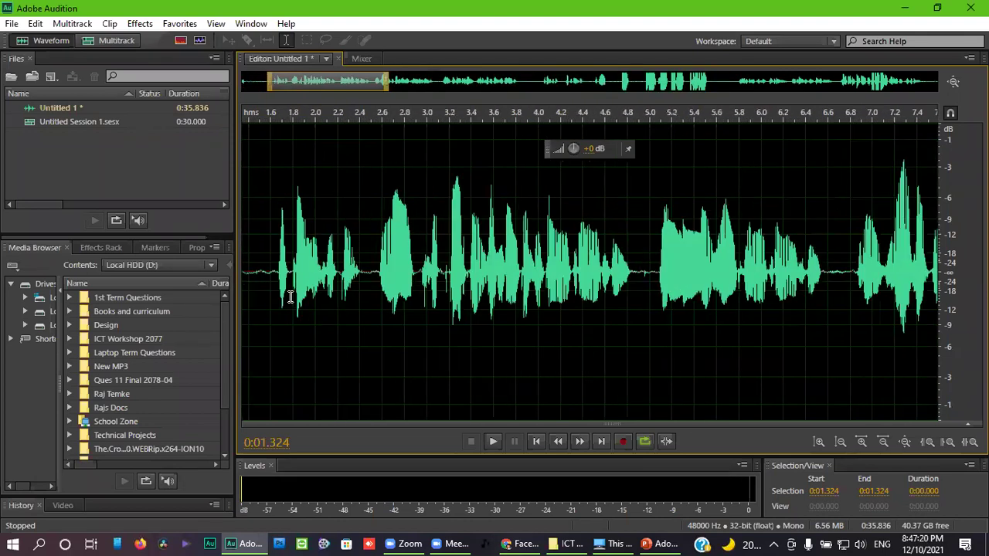
{"action": "scroll", "coordinate": [264, 283], "scroll_direction": "down", "scroll_amount": 1}
{"action": "left_click", "coordinate": [262, 280]}
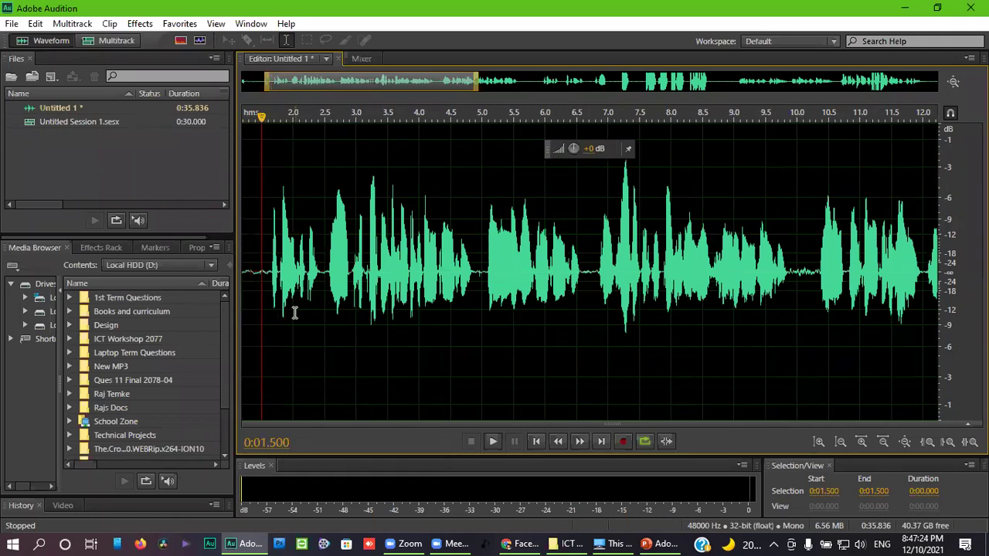
{"action": "key", "text": "space"}
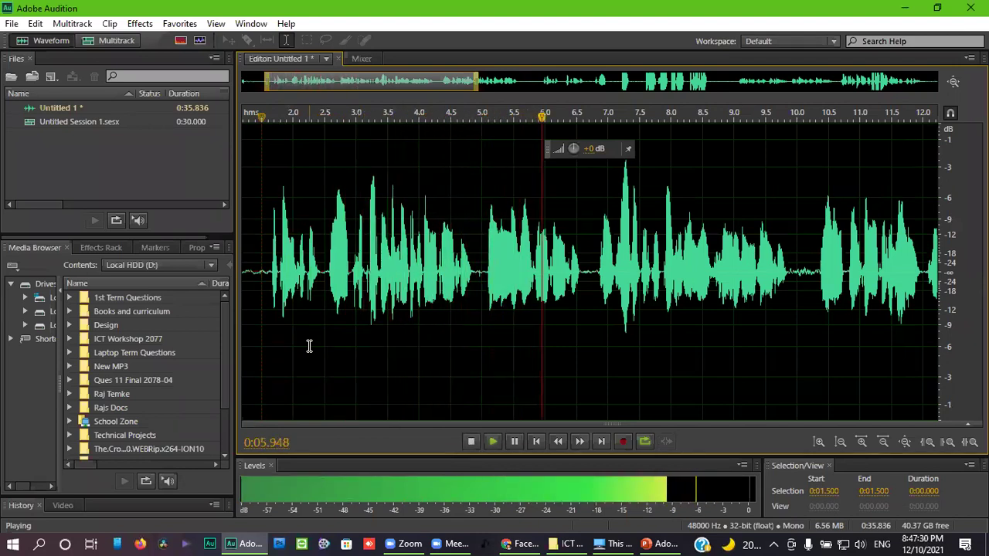
{"action": "key", "text": "space"}
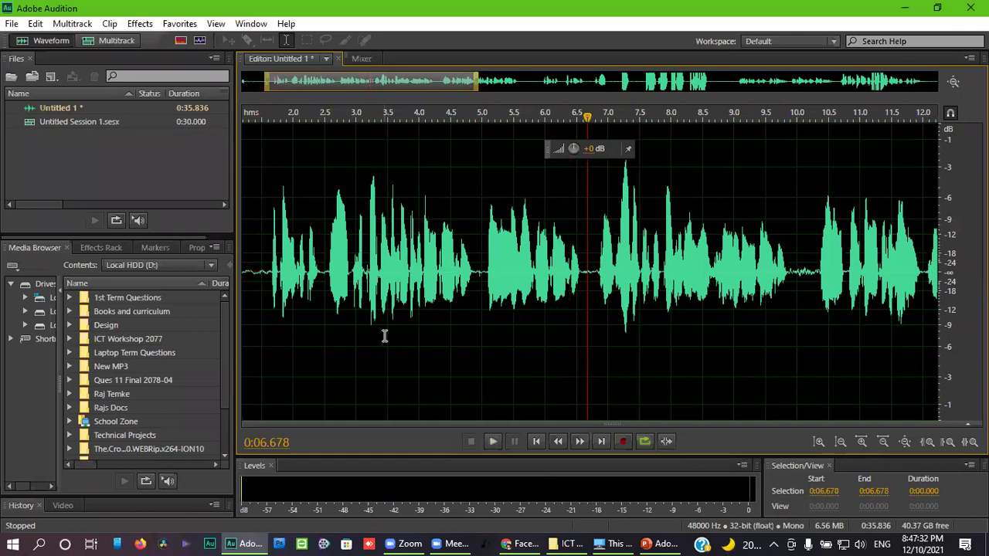
Delete the pasted phrase near the start of the recording, removing a one-second stretch.
{"action": "scroll", "coordinate": [384, 336], "scroll_direction": "down", "scroll_amount": 2}
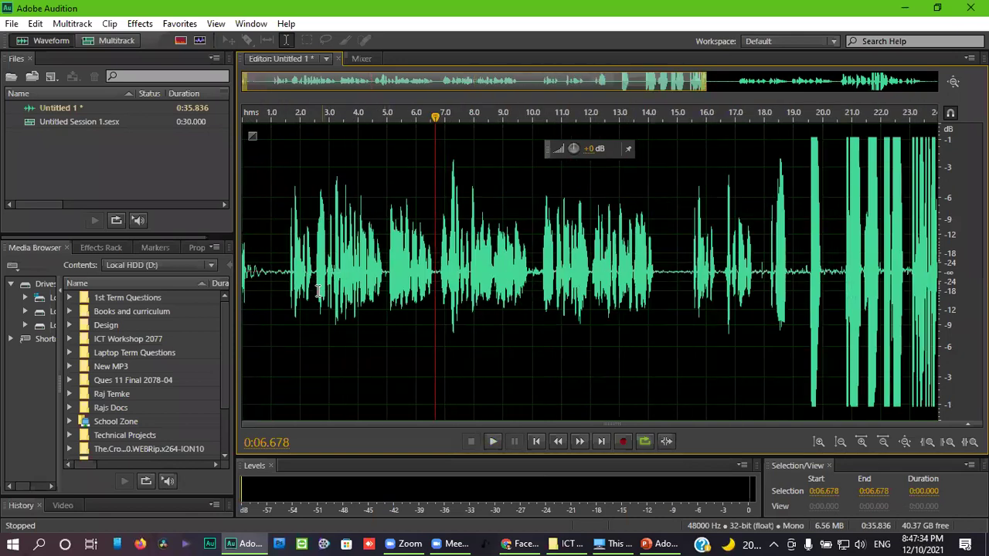
{"action": "left_click_drag", "start_coordinate": [289, 291], "coordinate": [313, 289]}
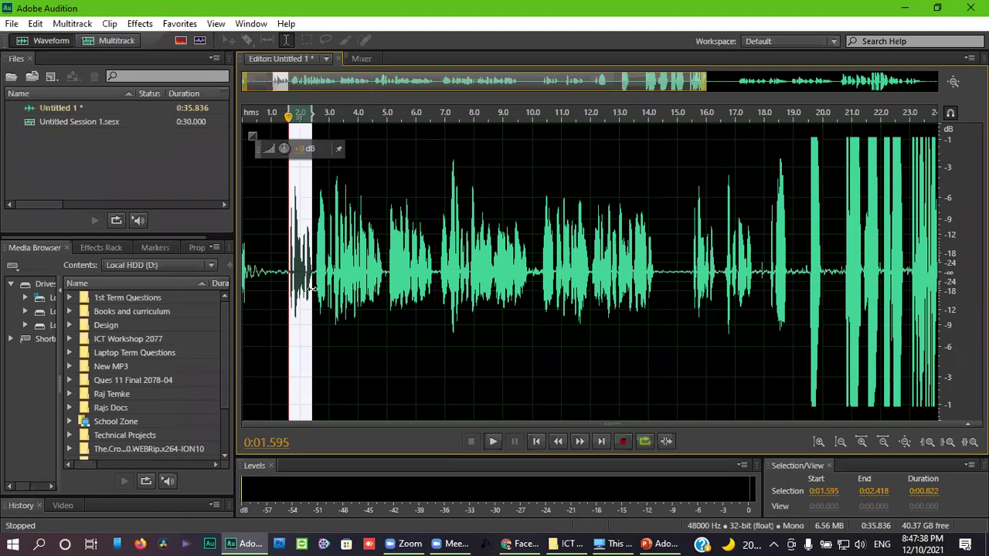
{"action": "left_click", "coordinate": [358, 316]}
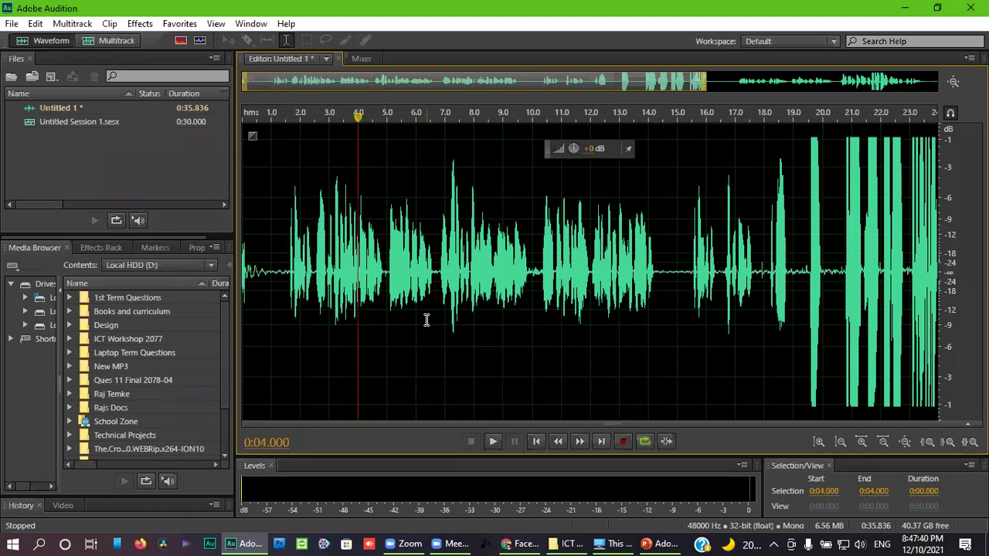
{"action": "scroll", "coordinate": [426, 321], "scroll_direction": "down", "scroll_amount": 3}
{"action": "left_click", "coordinate": [270, 282]}
{"action": "scroll", "coordinate": [275, 289], "scroll_direction": "up", "scroll_amount": 3}
{"action": "left_click_drag", "start_coordinate": [259, 270], "coordinate": [315, 301]}
{"action": "key", "text": "Delete"}
{"action": "left_click", "coordinate": [340, 334]}
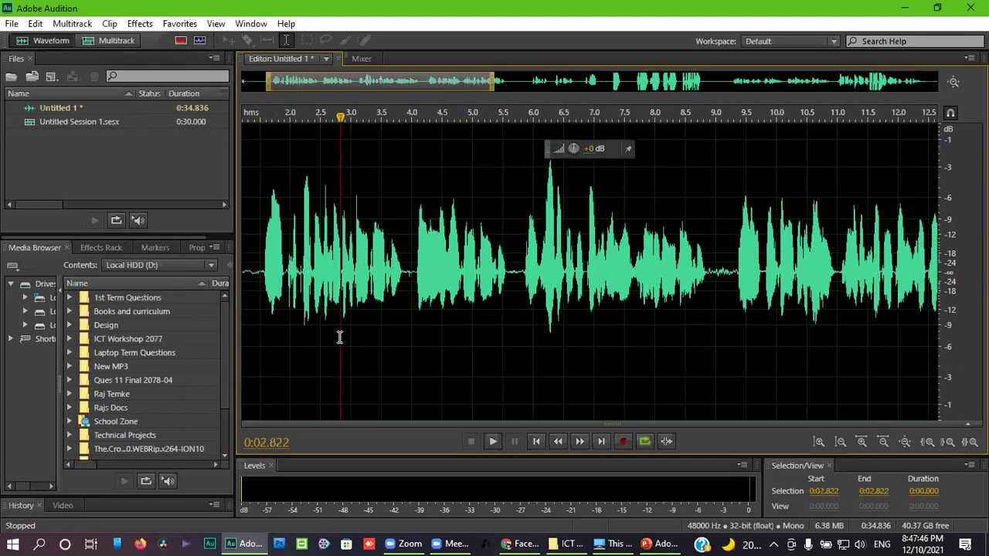
Play the very beginning of the recording from 0:00.000 to check the noise before the first phrase.
{"action": "scroll", "coordinate": [334, 328], "scroll_direction": "down", "scroll_amount": 3}
{"action": "left_click", "coordinate": [261, 286]}
{"action": "scroll", "coordinate": [261, 286], "scroll_direction": "up", "scroll_amount": 2}
{"action": "scroll", "coordinate": [262, 286], "scroll_direction": "up", "scroll_amount": 2}
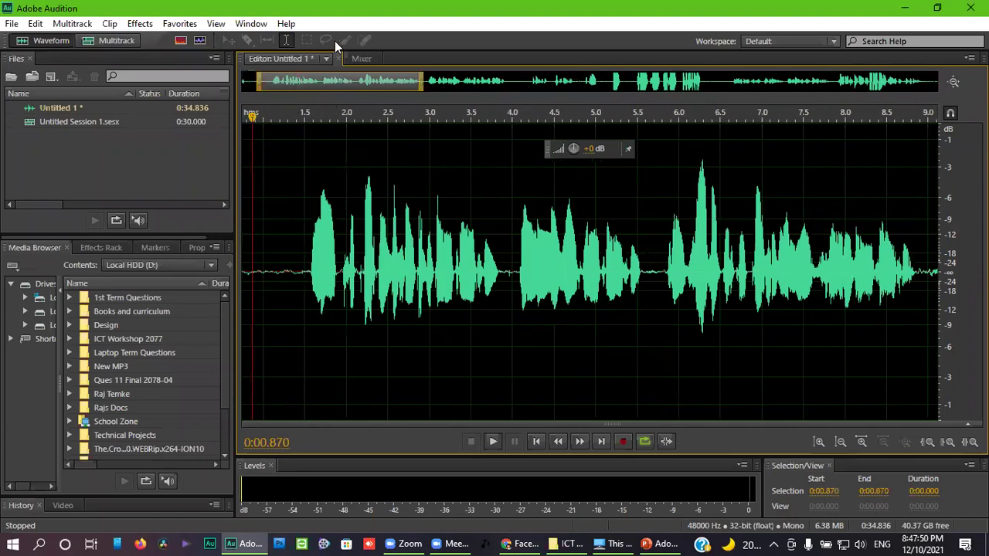
{"action": "left_click_drag", "start_coordinate": [349, 81], "coordinate": [335, 80]}
{"action": "key", "text": "Home"}
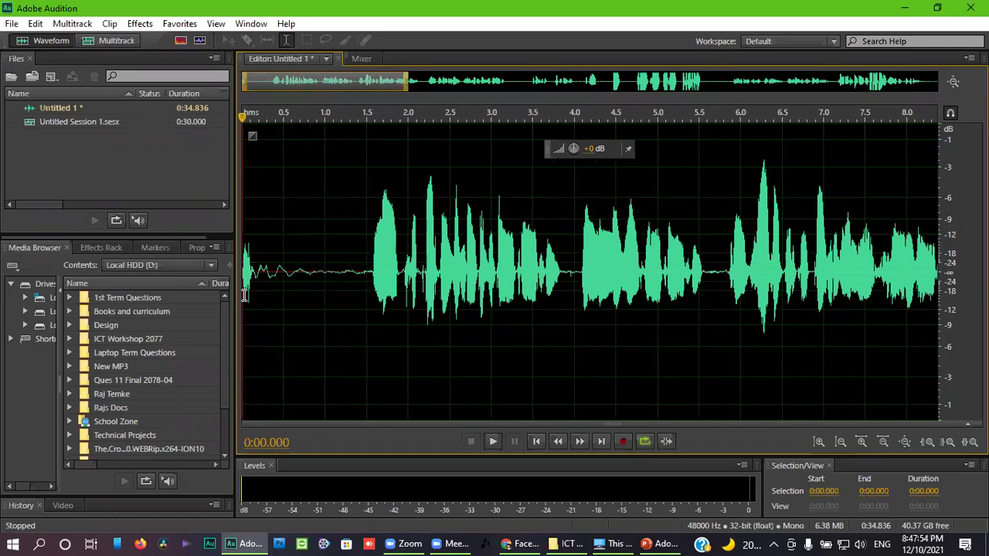
{"action": "key", "text": "space"}
{"action": "key", "text": "space"}
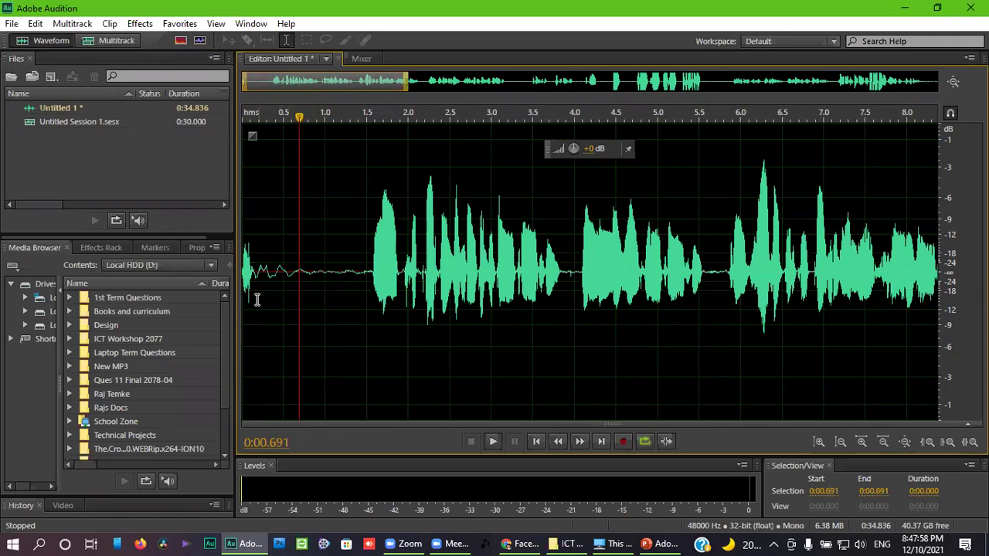
Delete the noise at the beginning of the recording from 0:00.000 to 0:01.000.
{"action": "left_click_drag", "start_coordinate": [327, 287], "coordinate": [159, 254]}
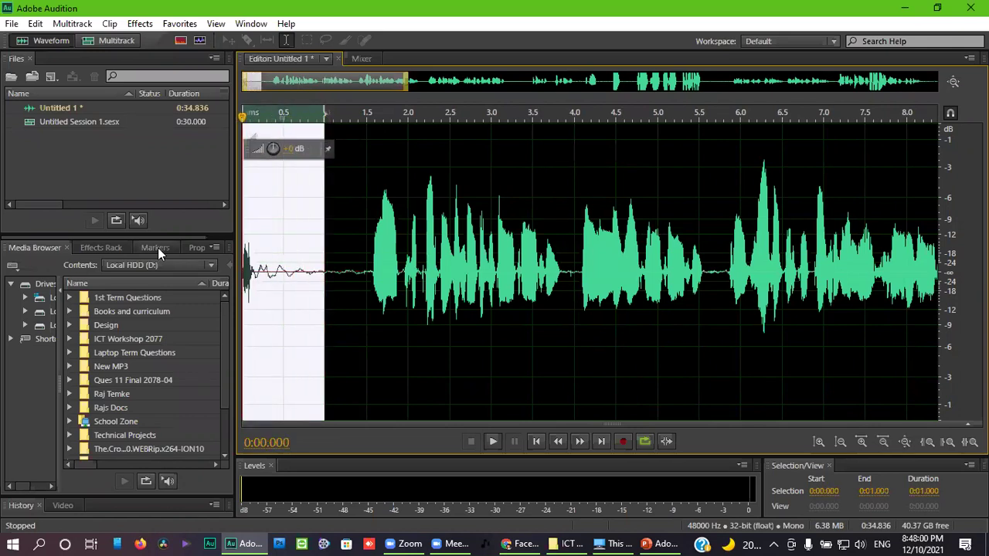
{"action": "key", "text": "Delete"}
{"action": "left_click", "coordinate": [298, 286]}
Select the tiny noise spike in the pause from 0:02.950 to 0:02.965 and play it back.
{"action": "scroll", "coordinate": [466, 307], "scroll_direction": "up", "scroll_amount": 3}
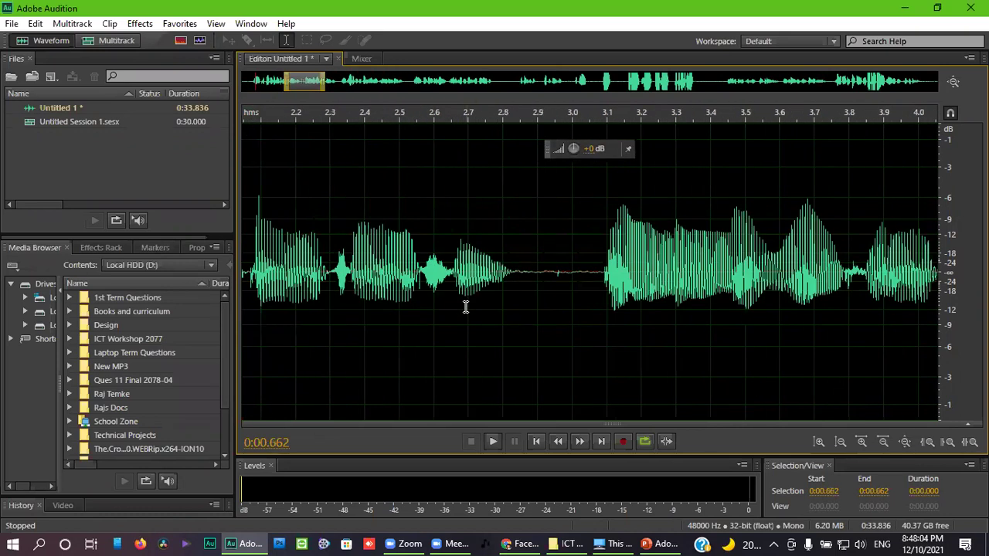
{"action": "scroll", "coordinate": [543, 313], "scroll_direction": "up", "scroll_amount": 2}
{"action": "left_click", "coordinate": [572, 285]}
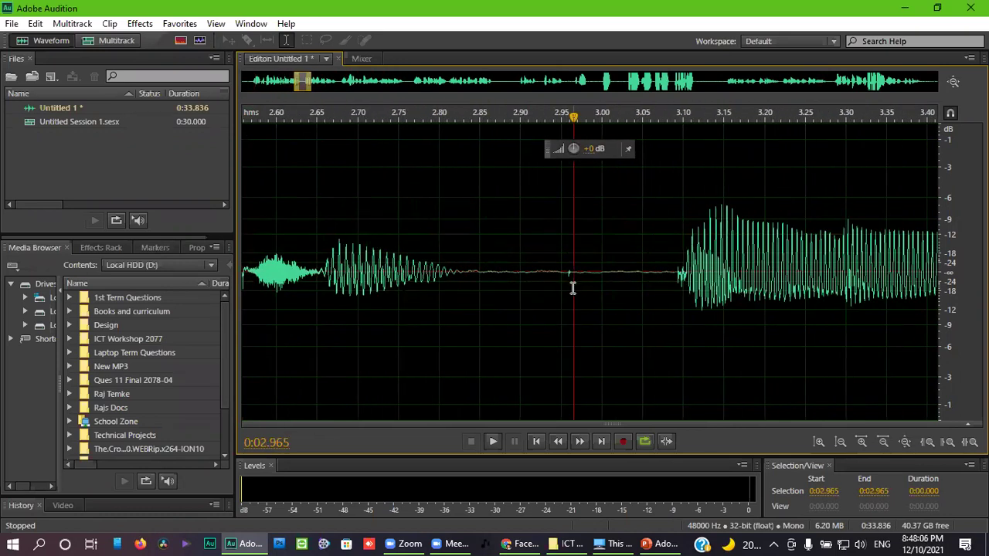
{"action": "left_click_drag", "start_coordinate": [568, 288], "coordinate": [565, 287]}
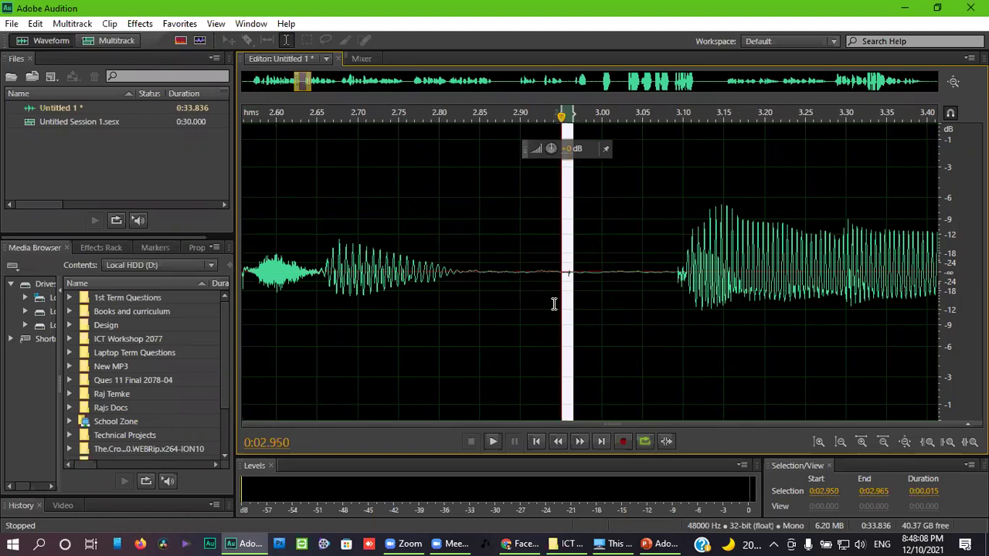
{"action": "key", "text": "space"}
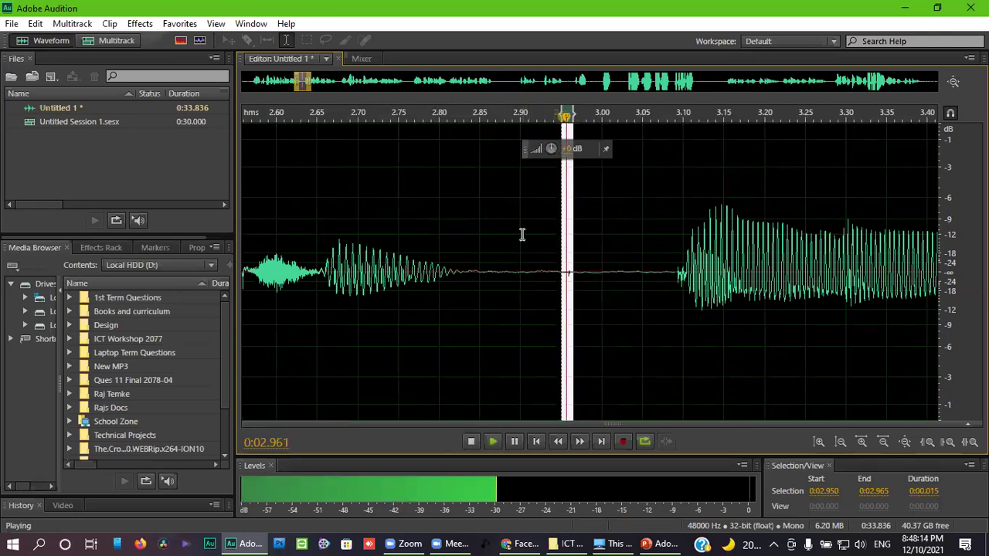
{"action": "left_click", "coordinate": [535, 261]}
{"action": "key", "text": "space"}
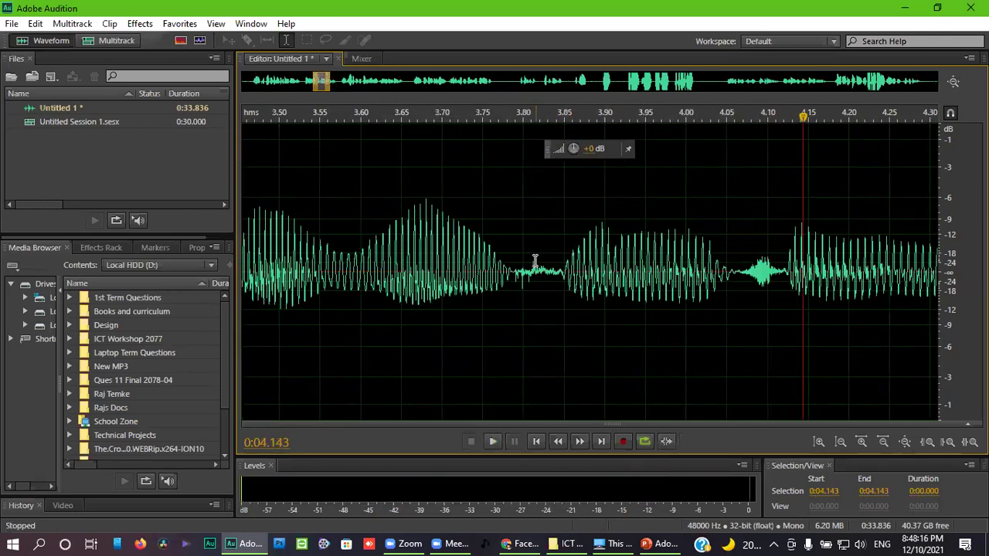
Select the pause around the tiny noise spike from 0:02.905 to 0:02.995 and play it back.
{"action": "scroll", "coordinate": [525, 279], "scroll_direction": "up", "scroll_amount": 3}
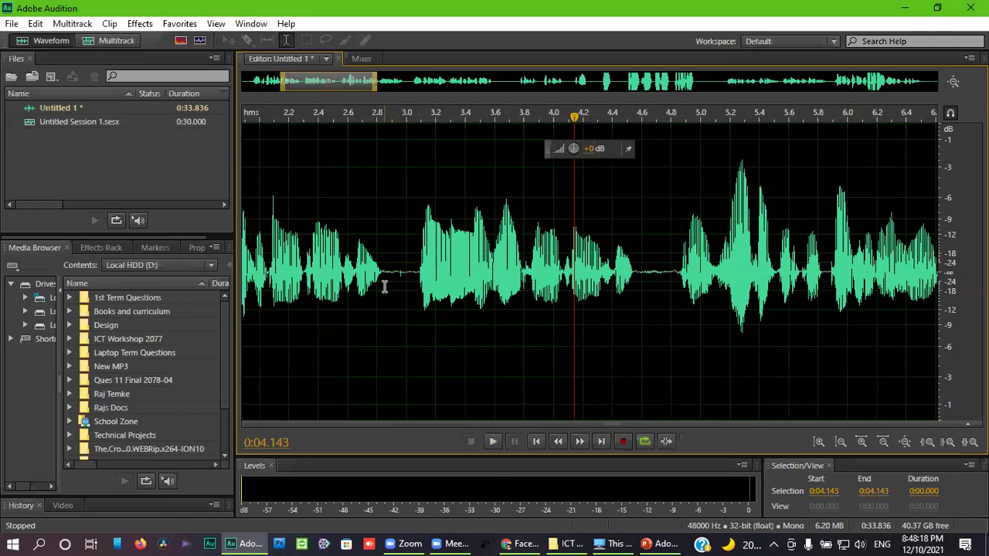
{"action": "scroll", "coordinate": [384, 286], "scroll_direction": "up", "scroll_amount": 3}
{"action": "left_click_drag", "start_coordinate": [575, 282], "coordinate": [605, 292]}
{"action": "left_click_drag", "start_coordinate": [489, 284], "coordinate": [665, 313]}
{"action": "key", "text": "space"}
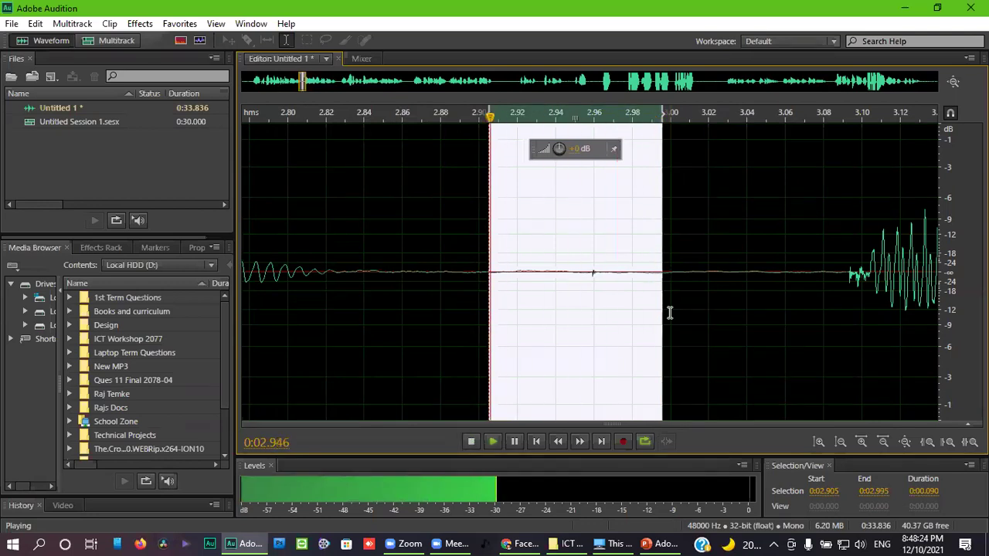
{"action": "left_click", "coordinate": [600, 302]}
Select only the noise spike from 0:02.954 to 0:02.965 and amplify it.
{"action": "left_click_drag", "start_coordinate": [604, 300], "coordinate": [583, 295]}
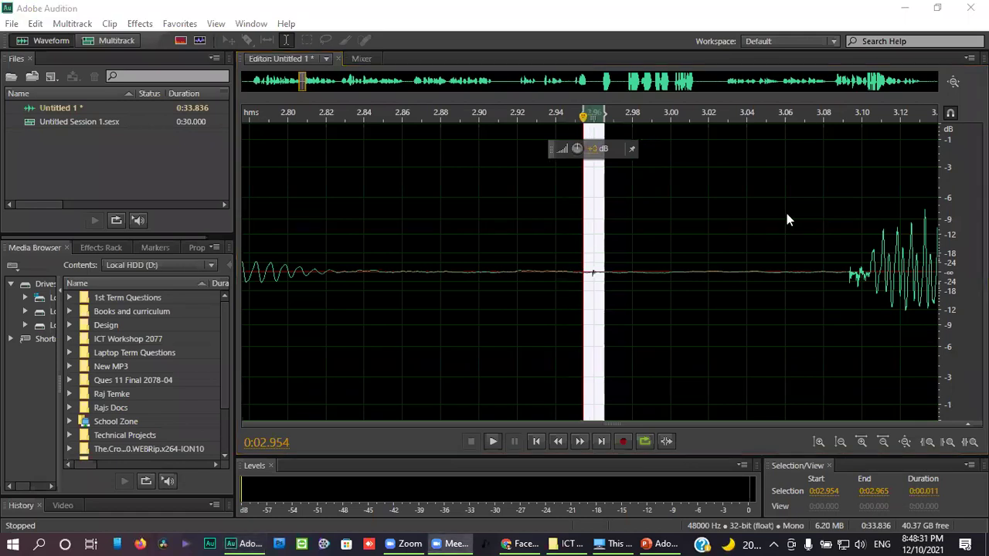
{"action": "left_click", "coordinate": [569, 149]}
{"action": "left_click_drag", "start_coordinate": [569, 150], "coordinate": [587, 149]}
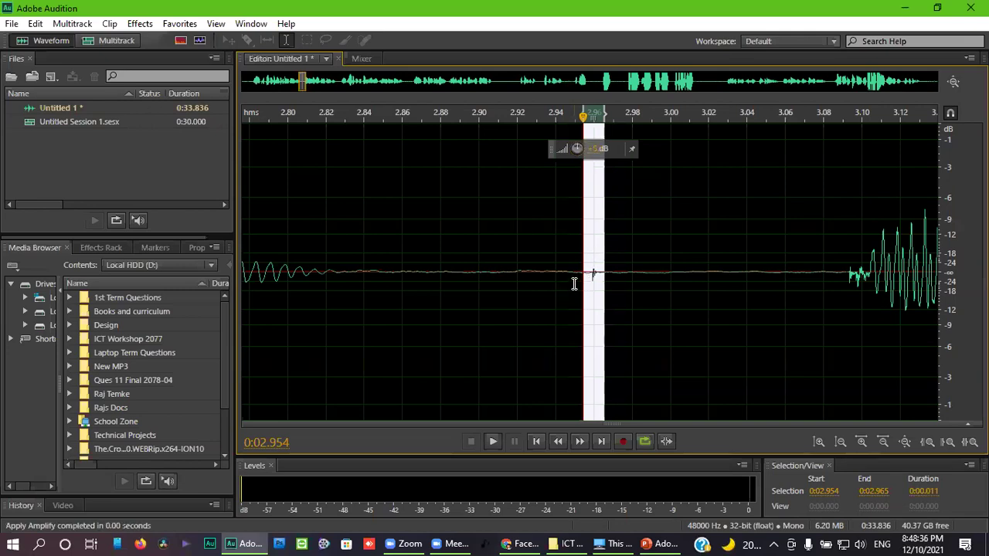
Play the pause from 0:02.905 to 0:02.991 to hear the amplified noise spike.
{"action": "left_click", "coordinate": [577, 298]}
{"action": "left_click_drag", "start_coordinate": [613, 304], "coordinate": [521, 309]}
{"action": "key", "text": "space"}
{"action": "left_click_drag", "start_coordinate": [654, 317], "coordinate": [489, 301]}
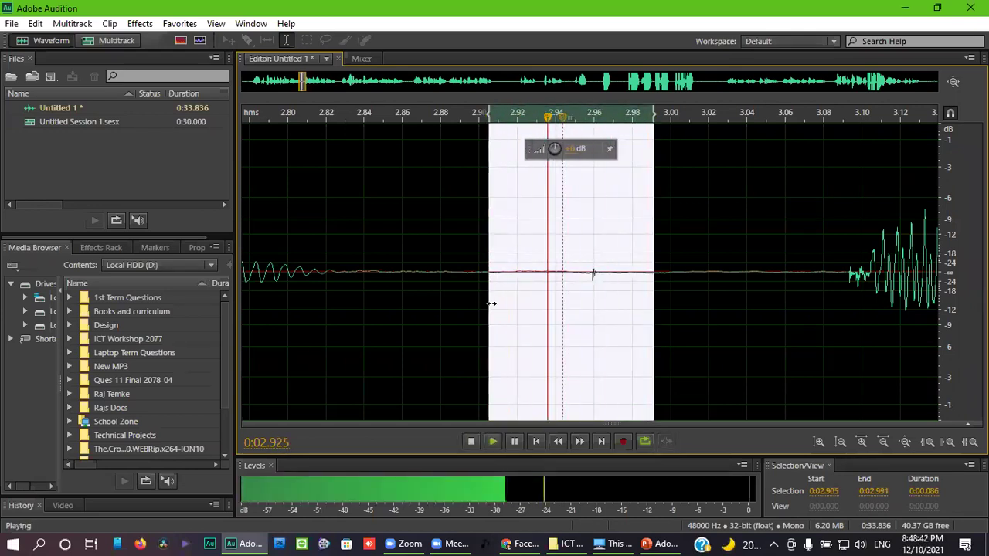
{"action": "left_click", "coordinate": [594, 305]}
Delete the noise spike from 0:02.950 to 0:02.972 and return the playhead to the start of the recording.
{"action": "scroll", "coordinate": [606, 314], "scroll_direction": "down", "scroll_amount": 3}
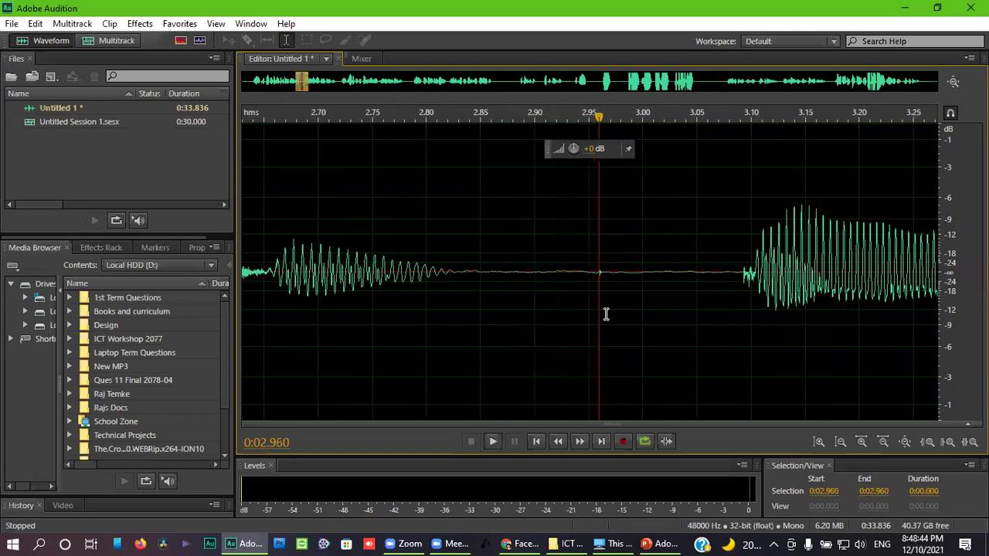
{"action": "left_click_drag", "start_coordinate": [618, 296], "coordinate": [590, 295]}
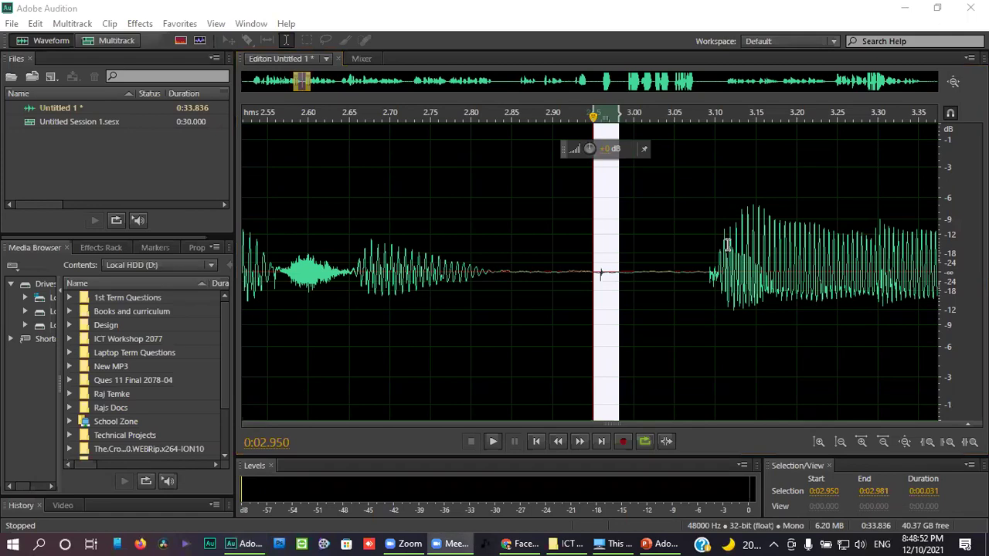
{"action": "left_click_drag", "start_coordinate": [610, 283], "coordinate": [591, 289]}
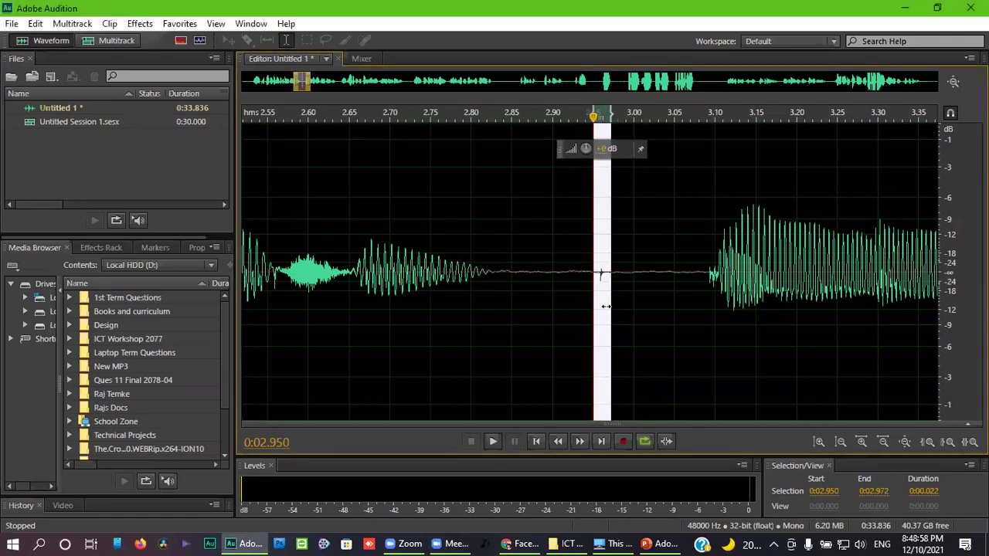
{"action": "key", "text": "Delete"}
{"action": "key", "text": "Home"}
Show the whole recording and play it from 0:08.339 through the pause after 0:12.
{"action": "scroll", "coordinate": [618, 285], "scroll_direction": "up", "scroll_amount": 2}
{"action": "scroll", "coordinate": [586, 294], "scroll_direction": "down", "scroll_amount": 5}
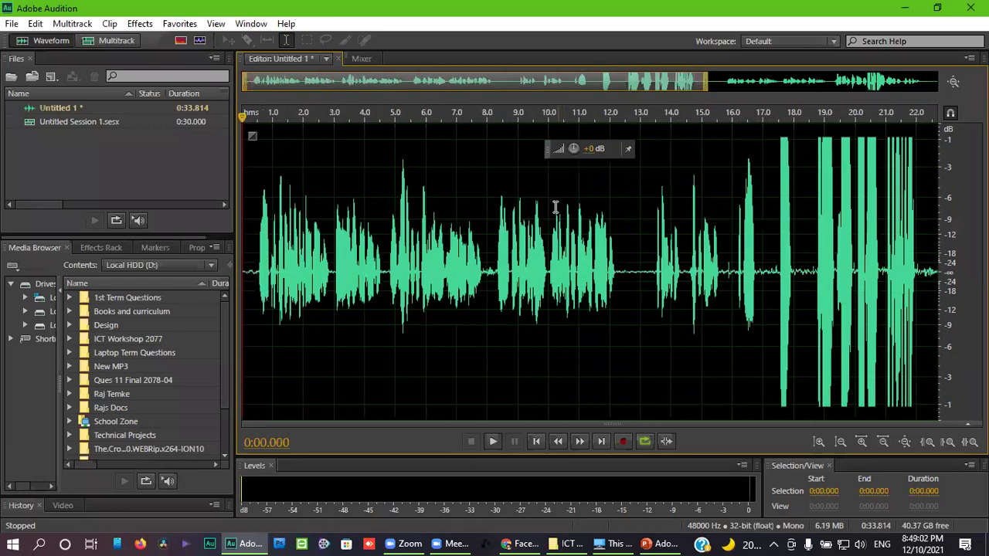
{"action": "scroll", "coordinate": [556, 208], "scroll_direction": "down", "scroll_amount": 1}
{"action": "left_click", "coordinate": [602, 303]}
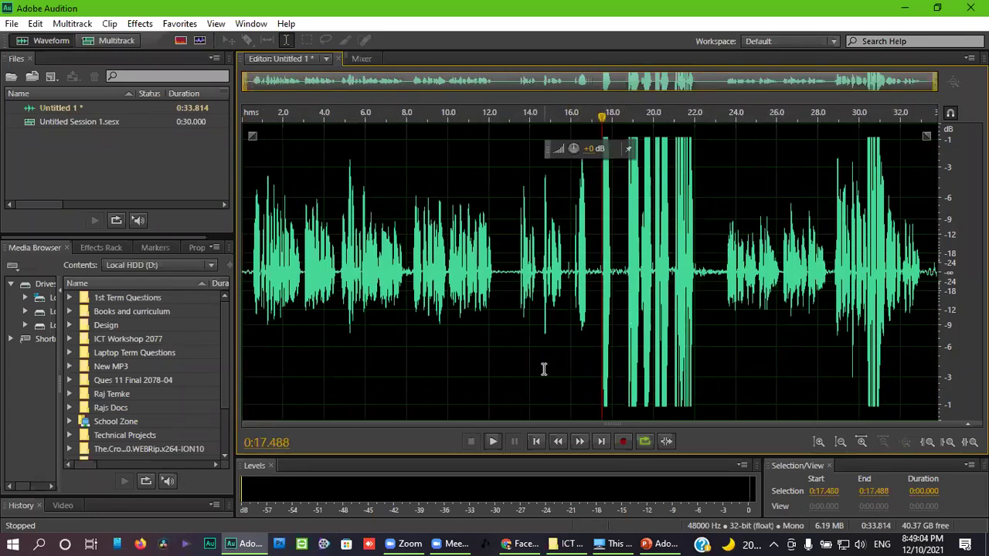
{"action": "mouse_move", "coordinate": [597, 301]}
{"action": "left_mouse_down"}
{"action": "mouse_move", "coordinate": [711, 321]}
{"action": "mouse_move", "coordinate": [600, 318]}
{"action": "left_mouse_up"}
{"action": "left_click", "coordinate": [695, 327]}
{"action": "left_click", "coordinate": [413, 308]}
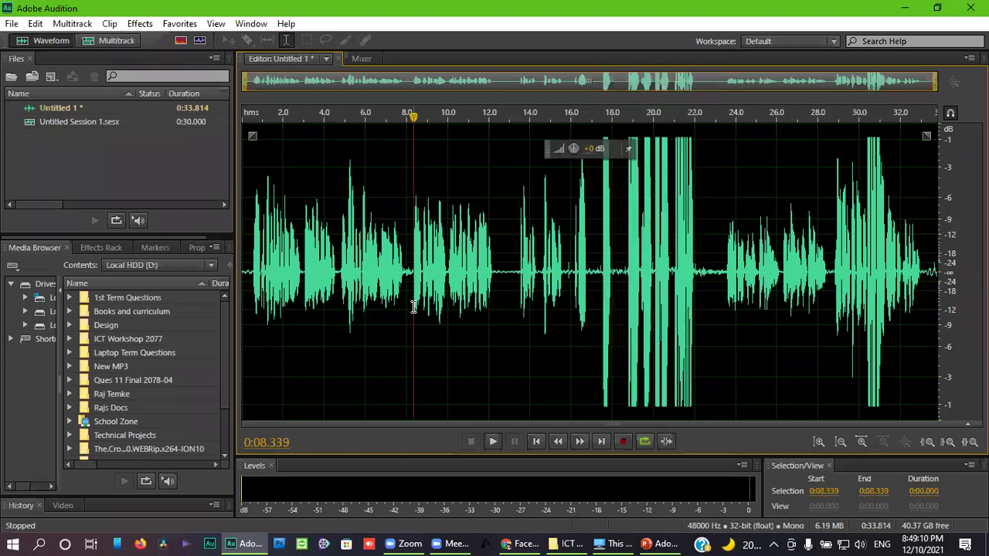
{"action": "key", "text": "space"}
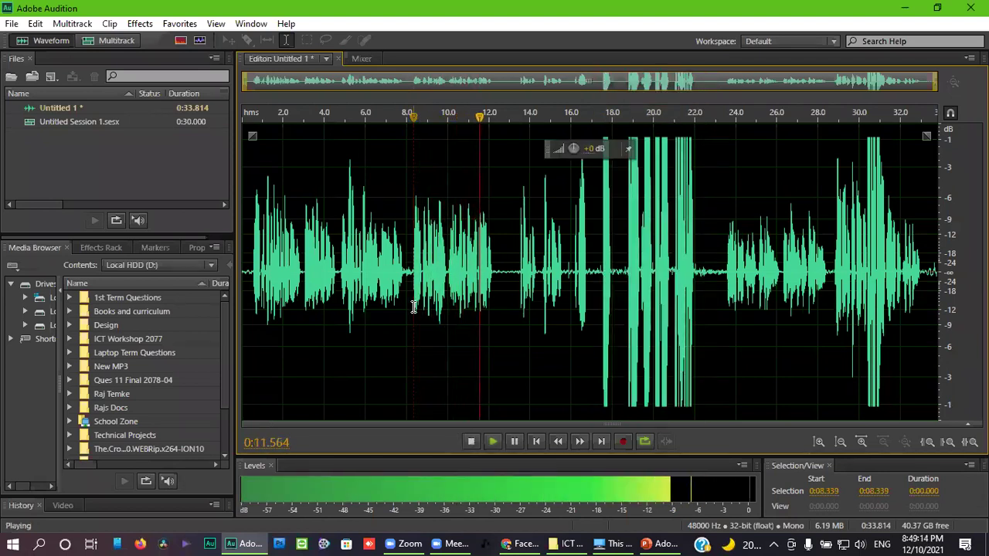
{"action": "key", "text": "space"}
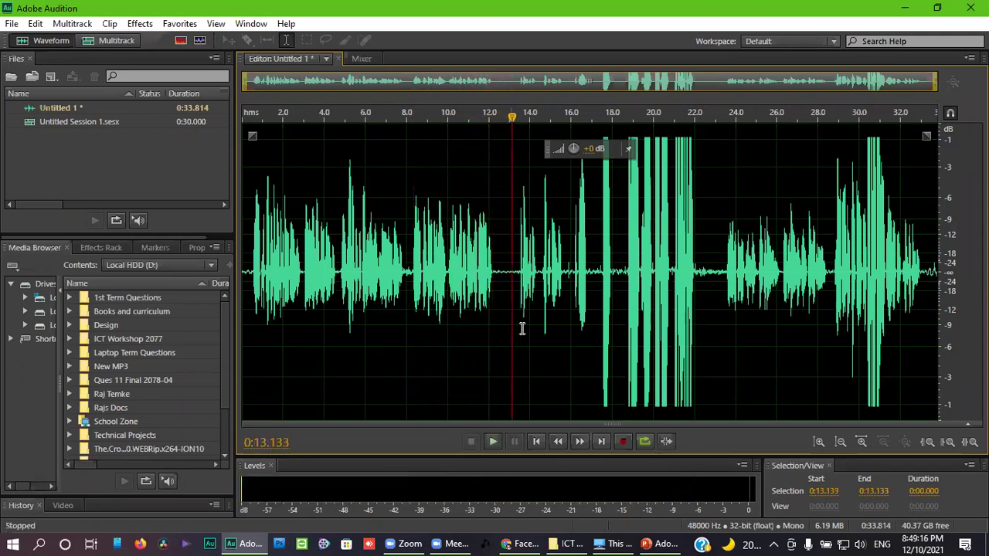
Play the recording briefly close to the short word near 0:16.5.
{"action": "scroll", "coordinate": [568, 309], "scroll_direction": "up", "scroll_amount": 8}
{"action": "left_click", "coordinate": [572, 286]}
{"action": "key", "text": "space"}
{"action": "key", "text": "space"}
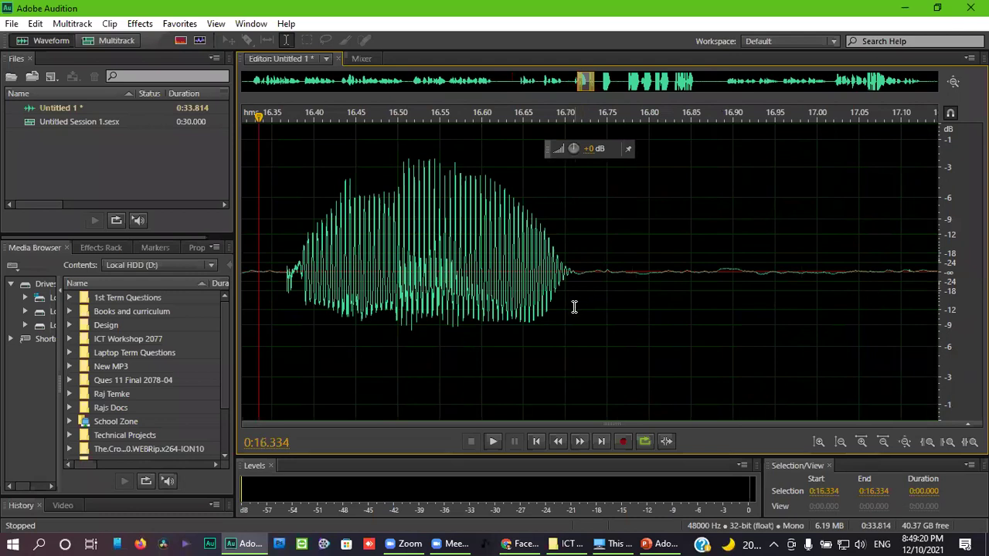
Examine the silent pause between the phrases and place the playhead in it at 0:13.000.
{"action": "scroll", "coordinate": [575, 307], "scroll_direction": "down", "scroll_amount": 7}
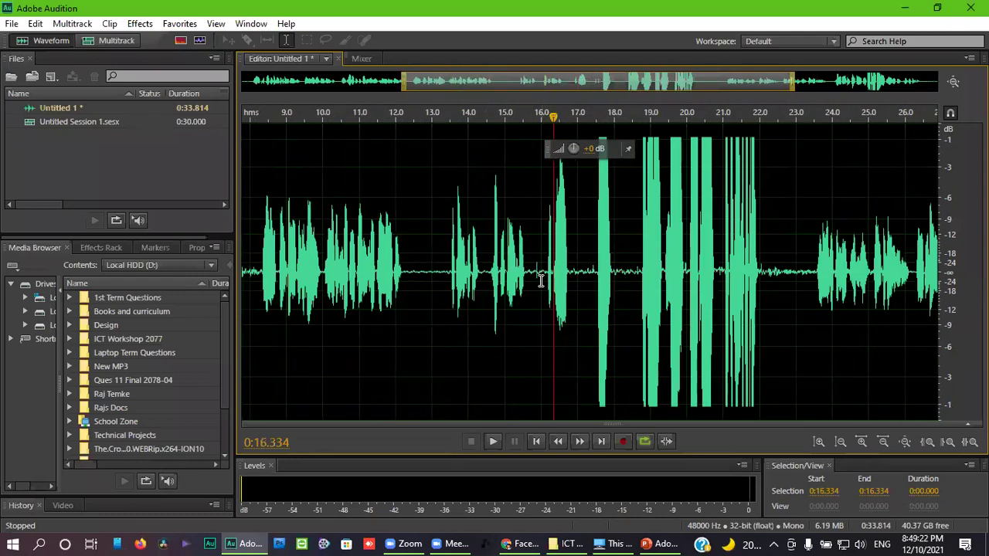
{"action": "scroll", "coordinate": [541, 280], "scroll_direction": "down", "scroll_amount": 2}
{"action": "left_click", "coordinate": [531, 290]}
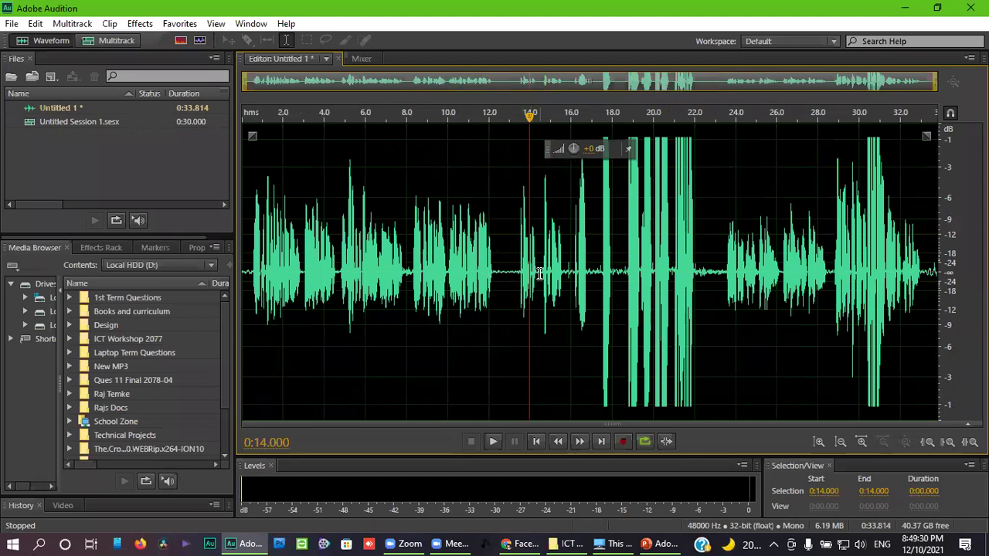
{"action": "left_click", "coordinate": [505, 273]}
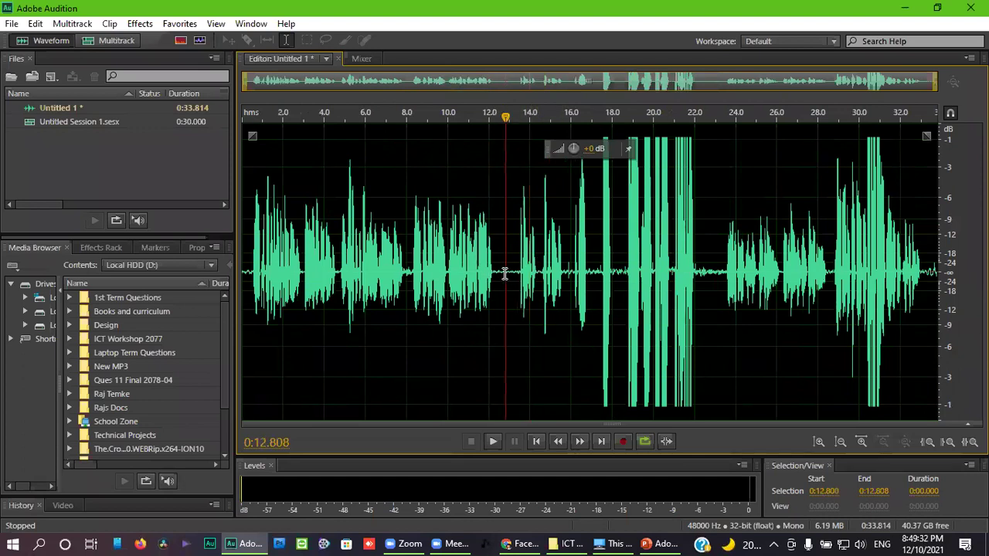
{"action": "scroll", "coordinate": [519, 294], "scroll_direction": "up", "scroll_amount": 2}
{"action": "left_click_drag", "start_coordinate": [503, 292], "coordinate": [480, 286]}
{"action": "left_click", "coordinate": [490, 289]}
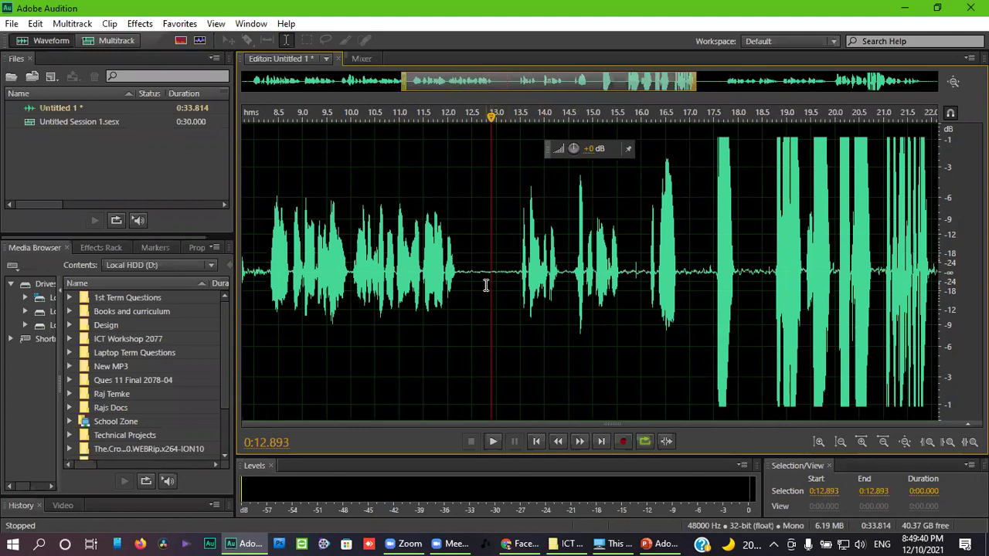
{"action": "left_click", "coordinate": [498, 297]}
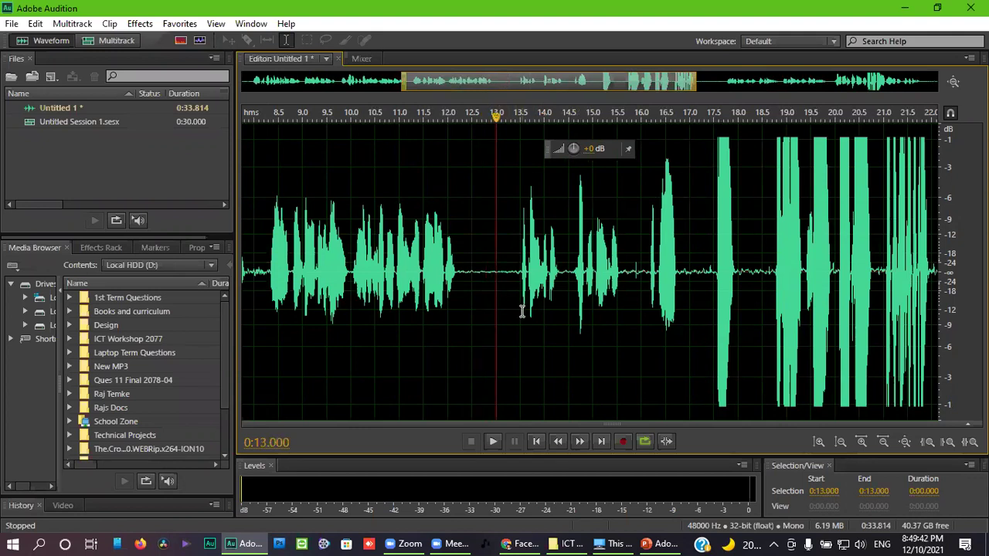
{"action": "scroll", "coordinate": [522, 311], "scroll_direction": "down", "scroll_amount": 3}
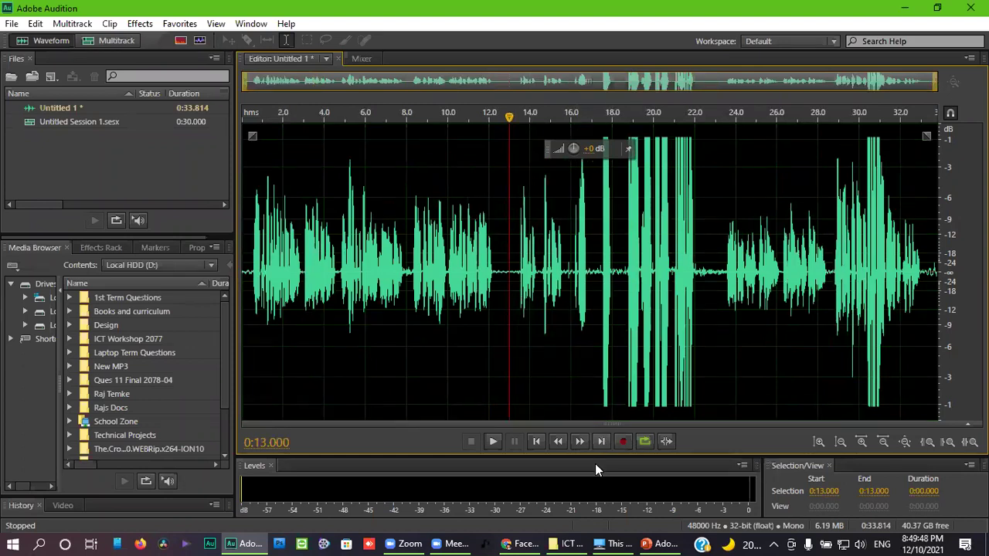
Inspect the thin noise spike near 0:15.9 up close, then place the playhead at 0:14.497.
{"action": "left_click", "coordinate": [654, 280]}
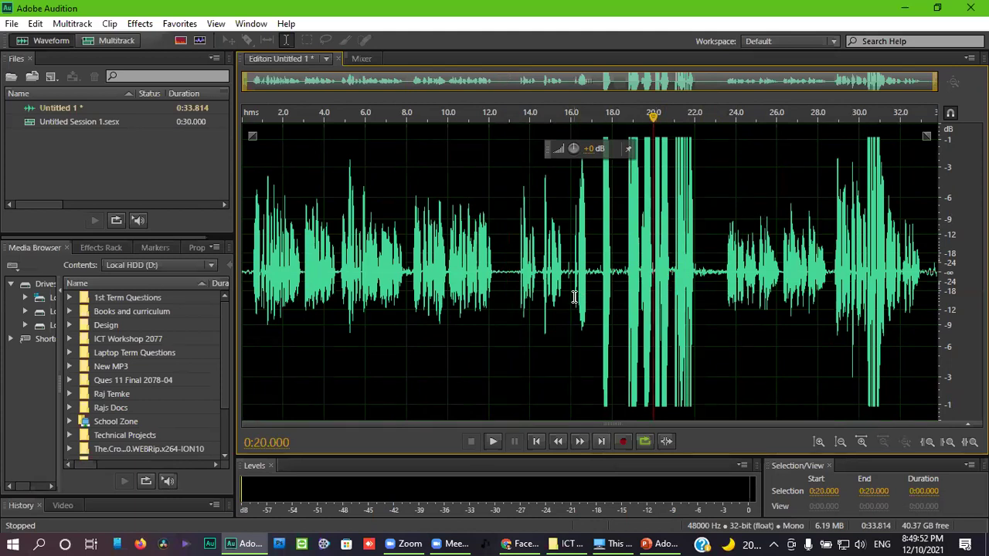
{"action": "scroll", "coordinate": [574, 298], "scroll_direction": "up", "scroll_amount": 10}
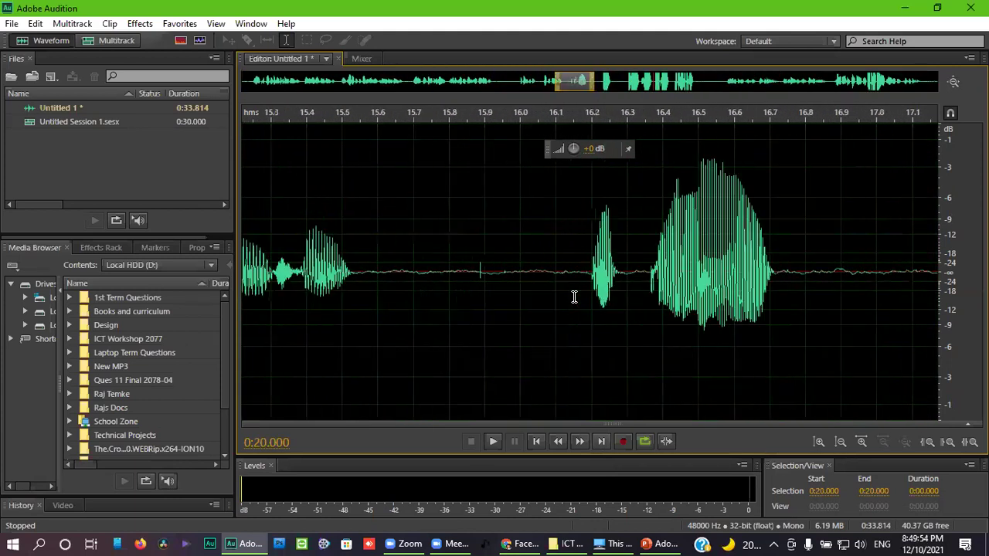
{"action": "left_click", "coordinate": [498, 284]}
{"action": "scroll", "coordinate": [510, 309], "scroll_direction": "down", "scroll_amount": 10}
{"action": "left_click", "coordinate": [540, 325]}
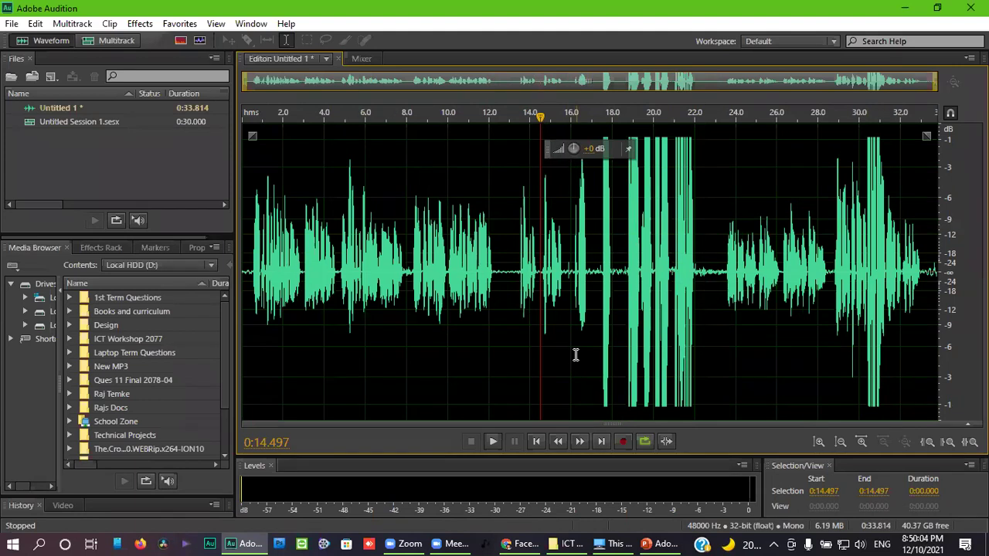
Play the loud clipped section from 0:18.578, then place the playhead at 0:13.406.
{"action": "left_click", "coordinate": [623, 332]}
{"action": "key", "text": "space"}
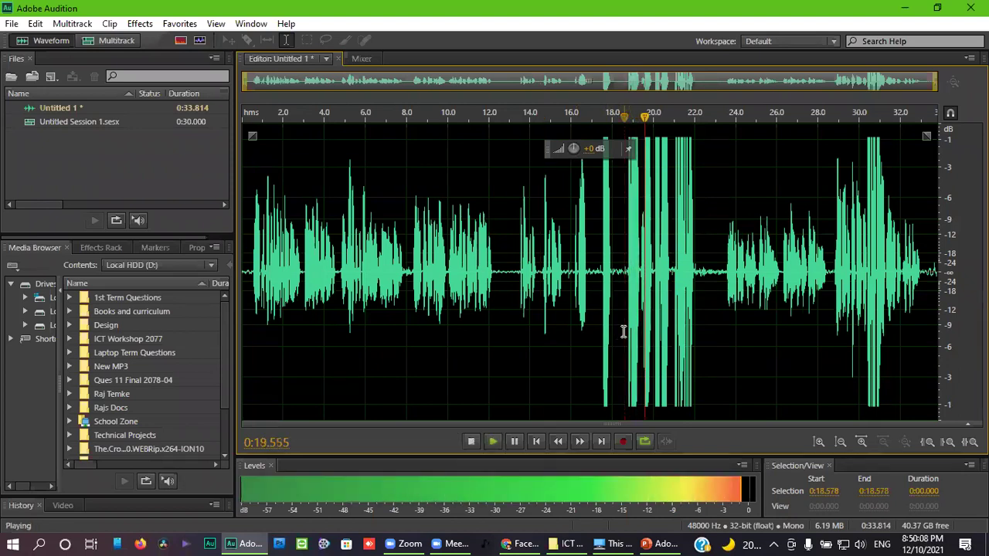
{"action": "key", "text": "space"}
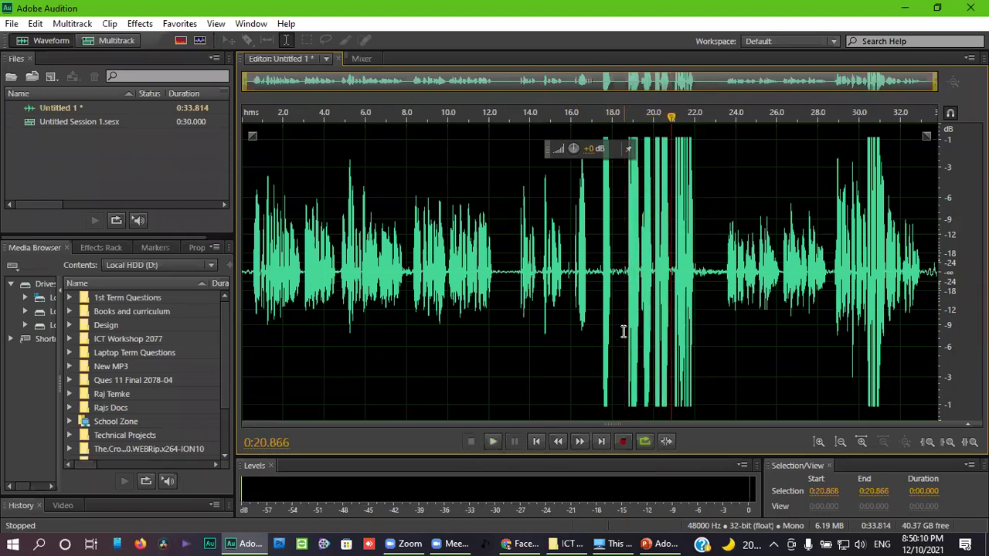
{"action": "left_click", "coordinate": [570, 312]}
{"action": "left_click", "coordinate": [517, 308]}
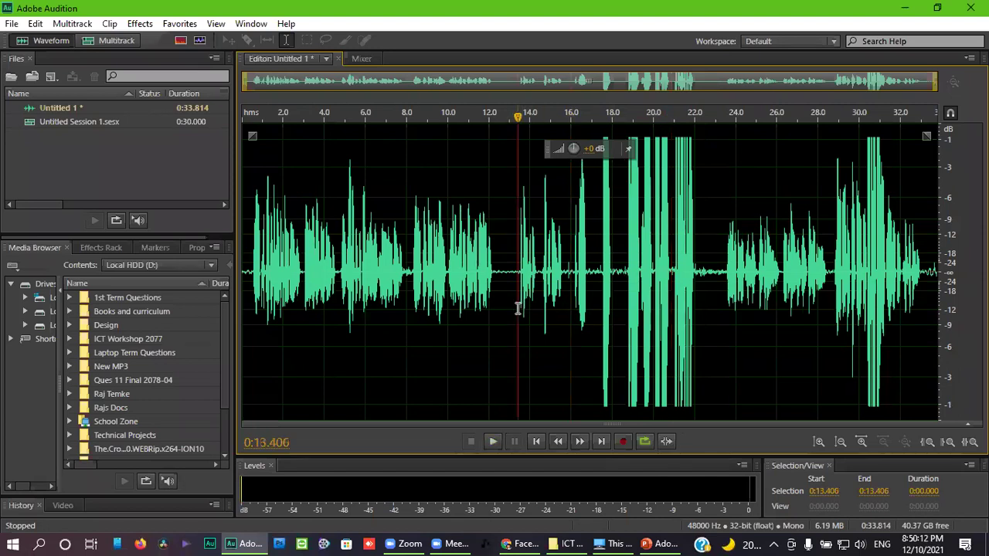
Play the loud peak near the end from 0:30.401 and again from 0:30.000, then place the playhead at 0:13.300.
{"action": "left_click", "coordinate": [867, 347]}
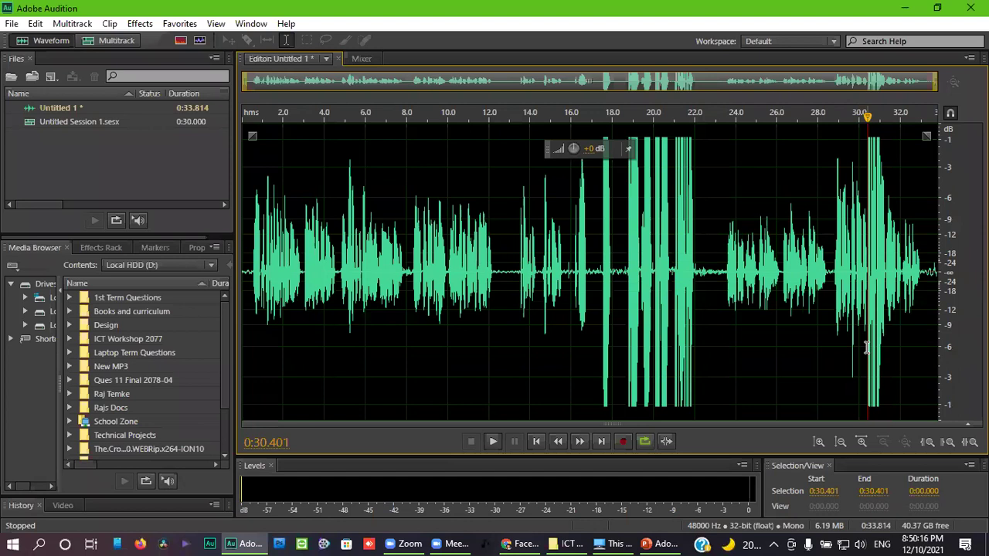
{"action": "key", "text": "space"}
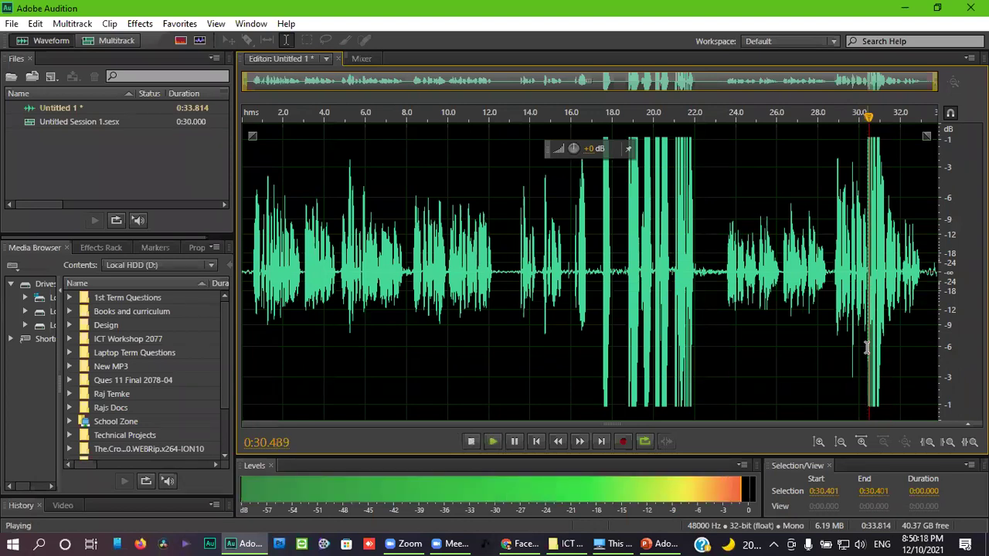
{"action": "key", "text": "space"}
{"action": "left_click", "coordinate": [859, 341]}
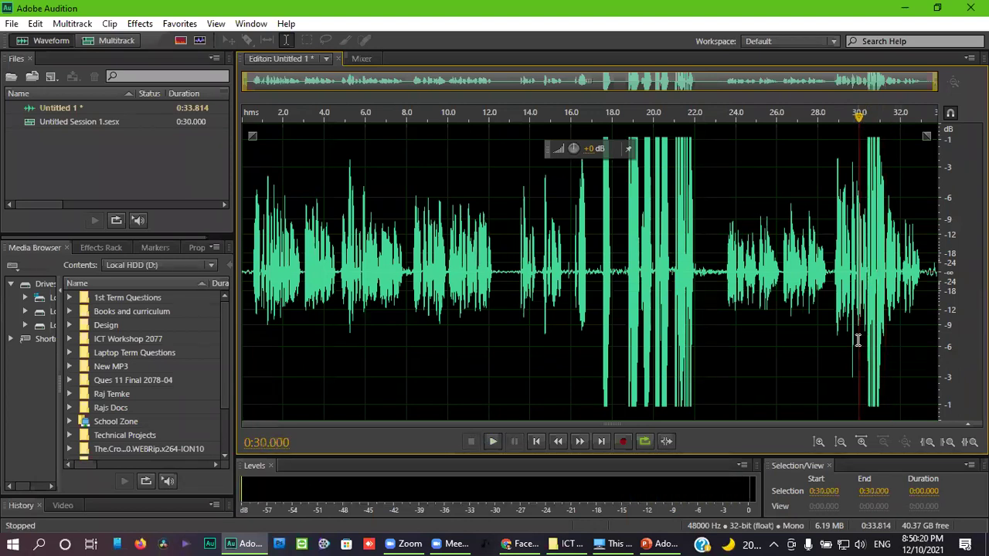
{"action": "key", "text": "space"}
{"action": "key", "text": "space"}
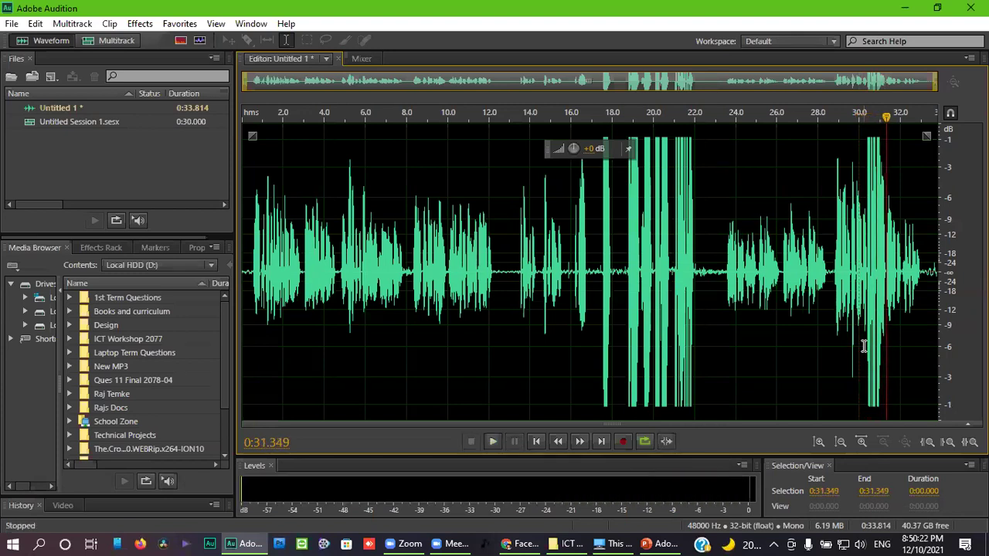
{"action": "left_click", "coordinate": [778, 357]}
{"action": "left_click", "coordinate": [516, 312]}
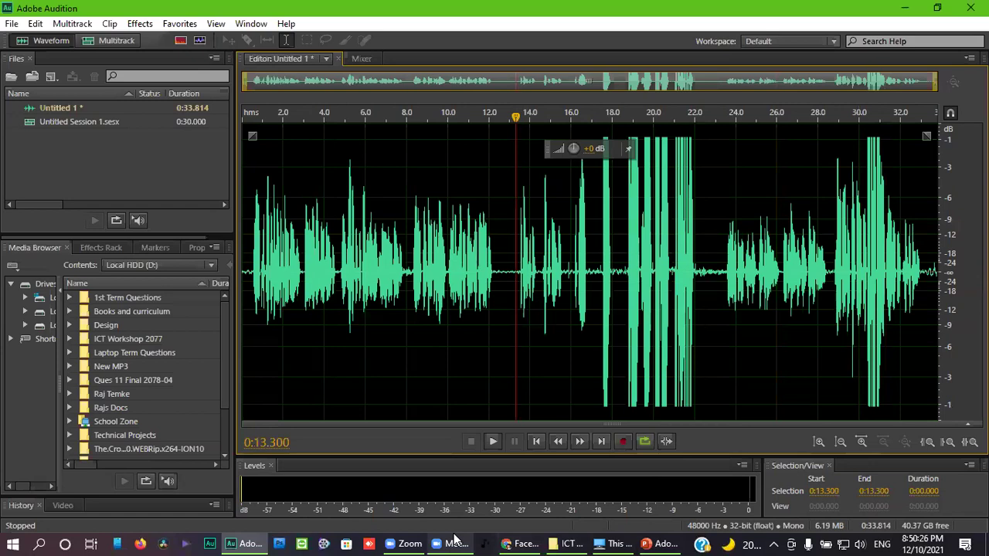
Switch to the PowerPoint course outline and point out the "Place marker (With key M)" item on slide 2.
{"action": "left_click", "coordinate": [249, 543]}
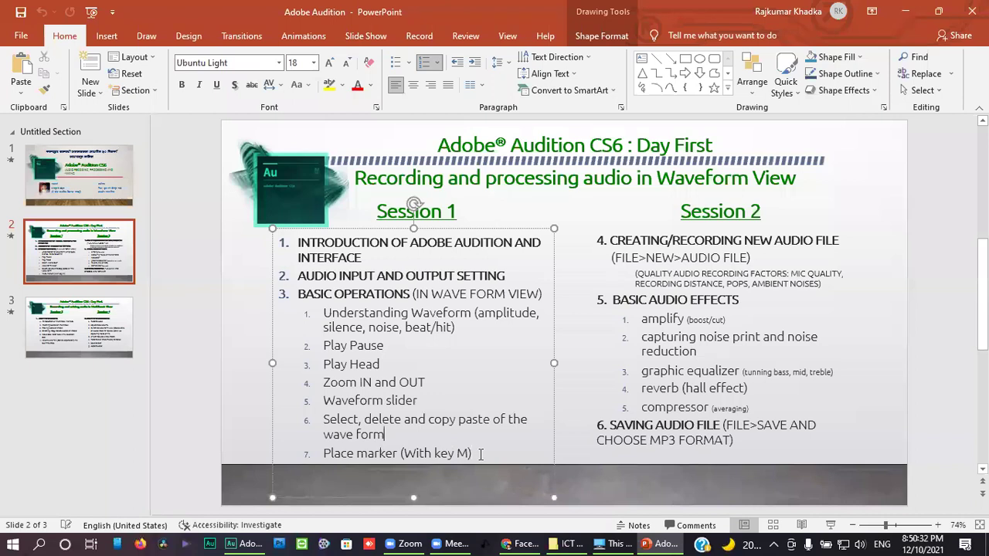
{"action": "left_click_drag", "start_coordinate": [480, 453], "coordinate": [323, 454]}
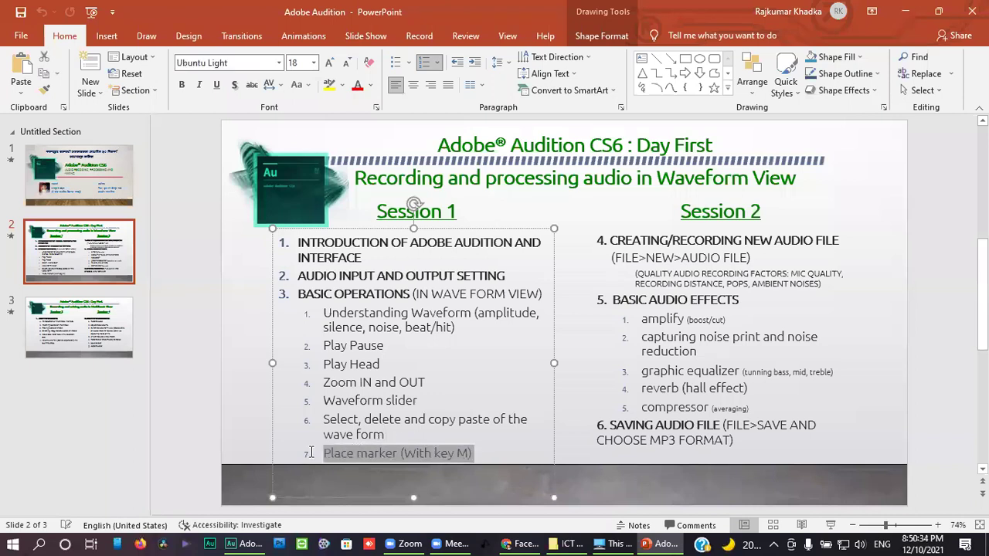
{"action": "left_click", "coordinate": [397, 455]}
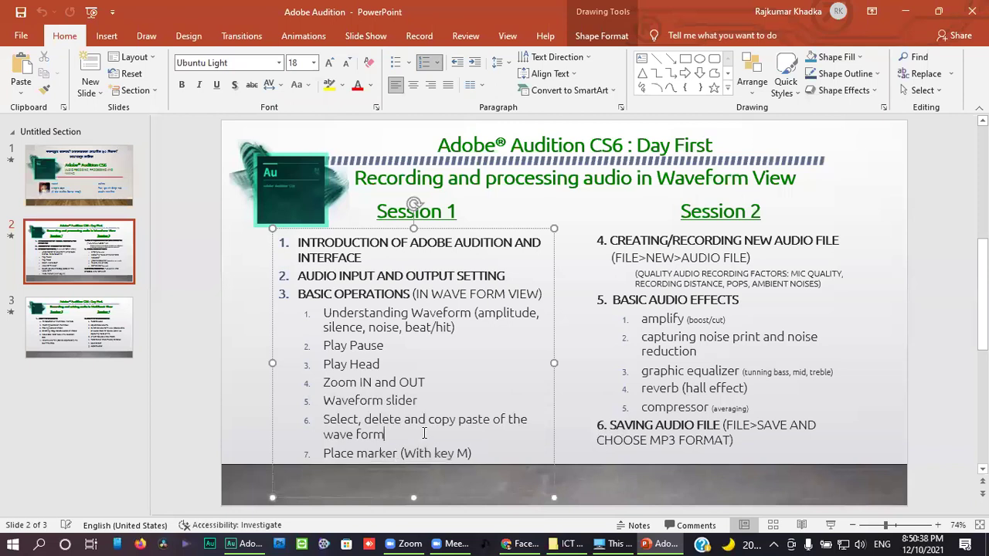
{"action": "left_click_drag", "start_coordinate": [708, 410], "coordinate": [710, 310]}
{"action": "left_click", "coordinate": [364, 453]}
Switch back to Adobe Audition and place the playhead at 0:13.406.
{"action": "left_click", "coordinate": [255, 543]}
{"action": "left_click", "coordinate": [517, 337]}
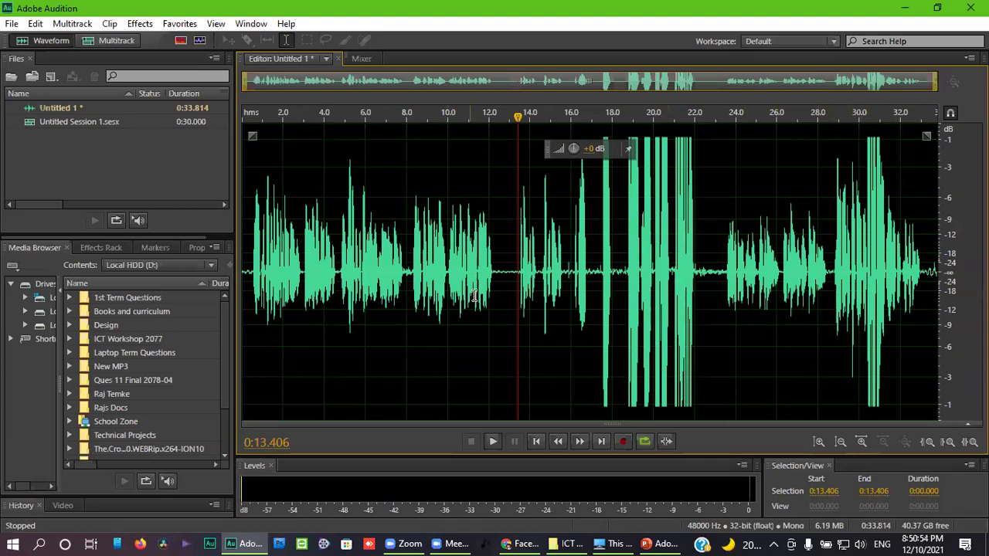
{"action": "left_click", "coordinate": [540, 277]}
{"action": "left_click", "coordinate": [571, 278]}
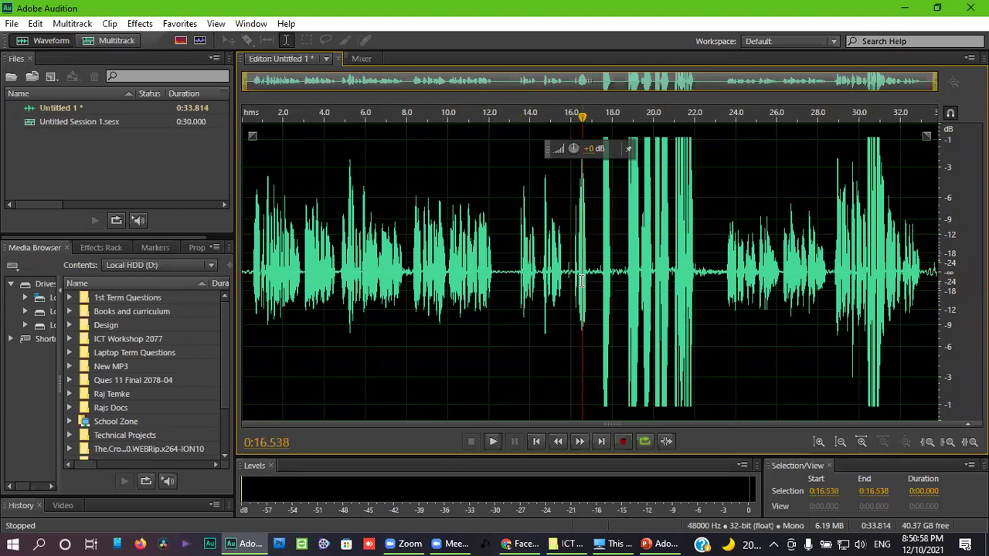
{"action": "left_click", "coordinate": [590, 281]}
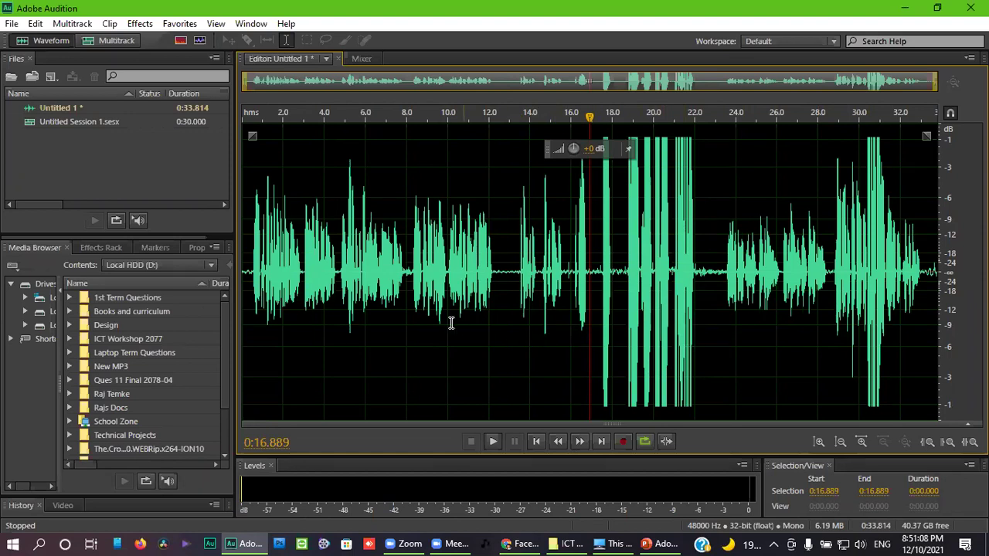
Play the track from 0:04.679, place a marker at about 0:08 during playback, and stop.
{"action": "left_click", "coordinate": [339, 308]}
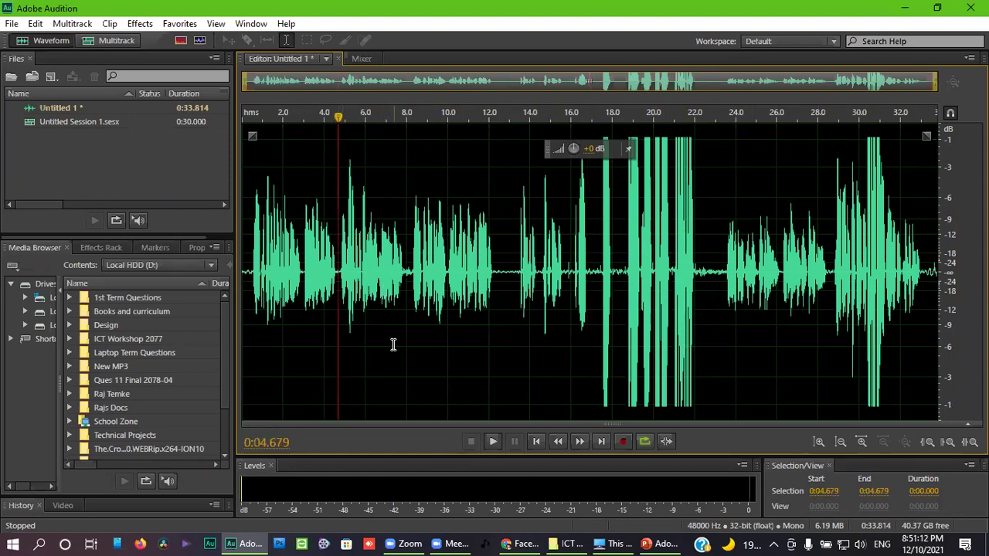
{"action": "key", "text": "space"}
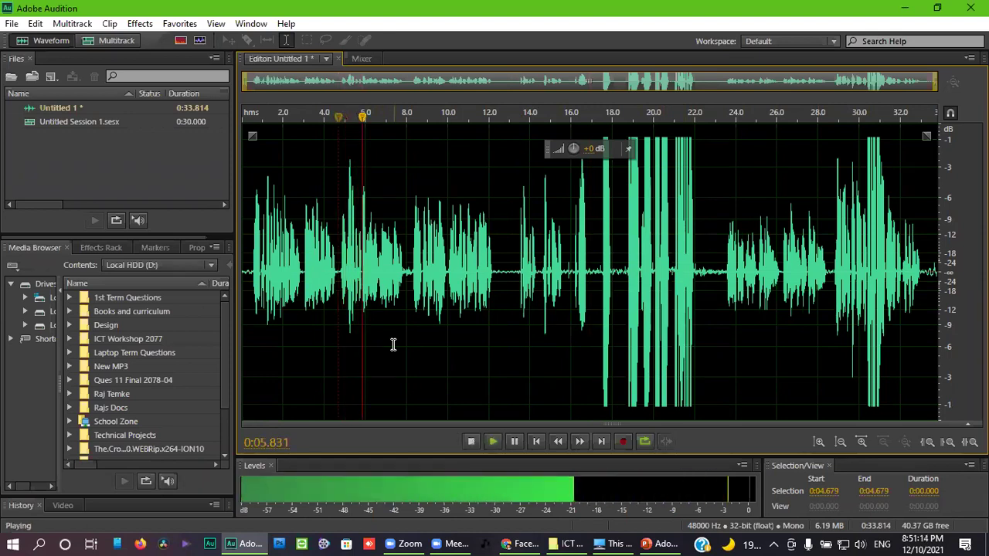
{"action": "key", "text": "m"}
{"action": "key", "text": "space"}
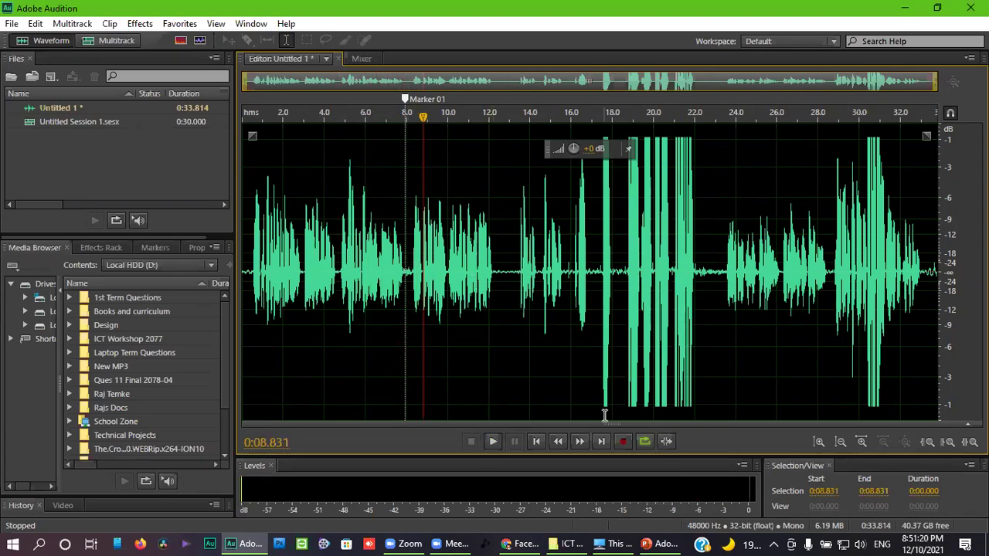
Switch to the PowerPoint course outline to review the slide 2 topics, and return to Adobe Audition.
{"action": "left_click", "coordinate": [646, 540]}
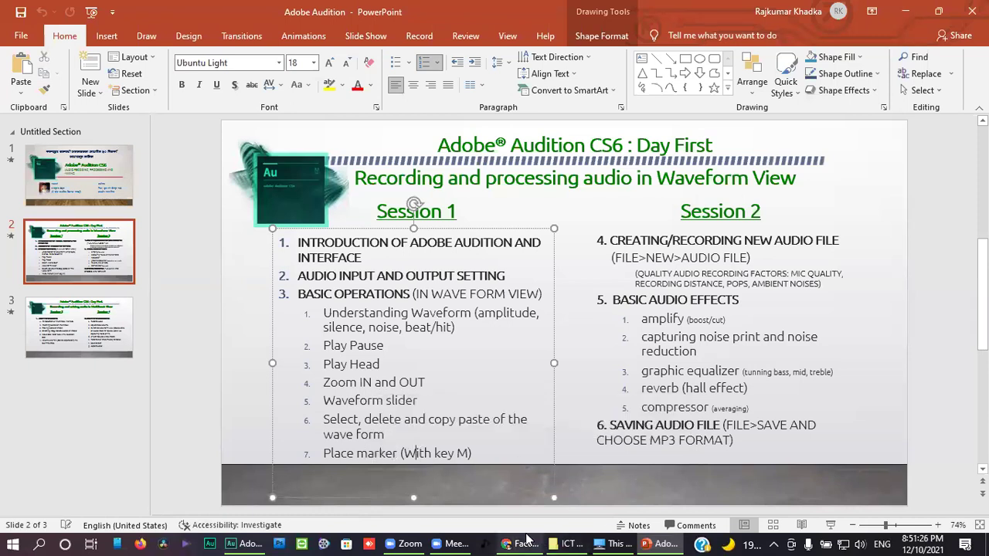
{"action": "mouse_move", "coordinate": [528, 538]}
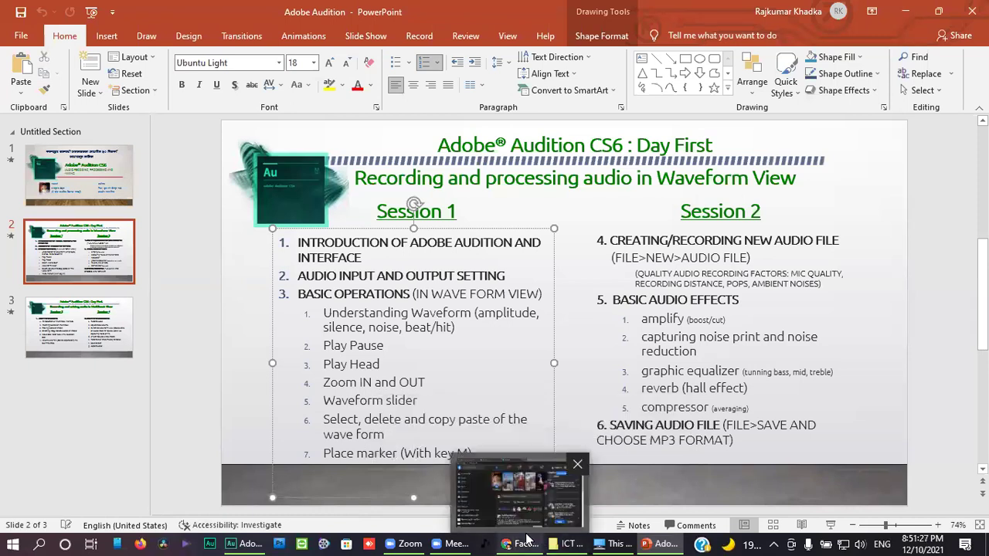
{"action": "left_click", "coordinate": [244, 544]}
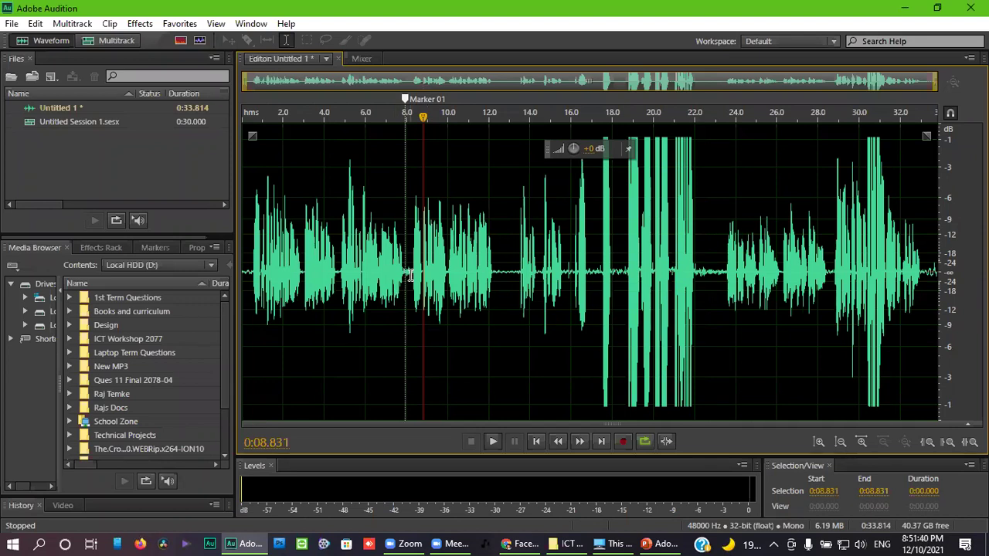
Delete the marker placed at about 0:08 in the waveform.
{"action": "scroll", "coordinate": [410, 277], "scroll_direction": "up", "scroll_amount": 5}
{"action": "scroll", "coordinate": [412, 280], "scroll_direction": "down", "scroll_amount": 5}
{"action": "right_click", "coordinate": [405, 101]}
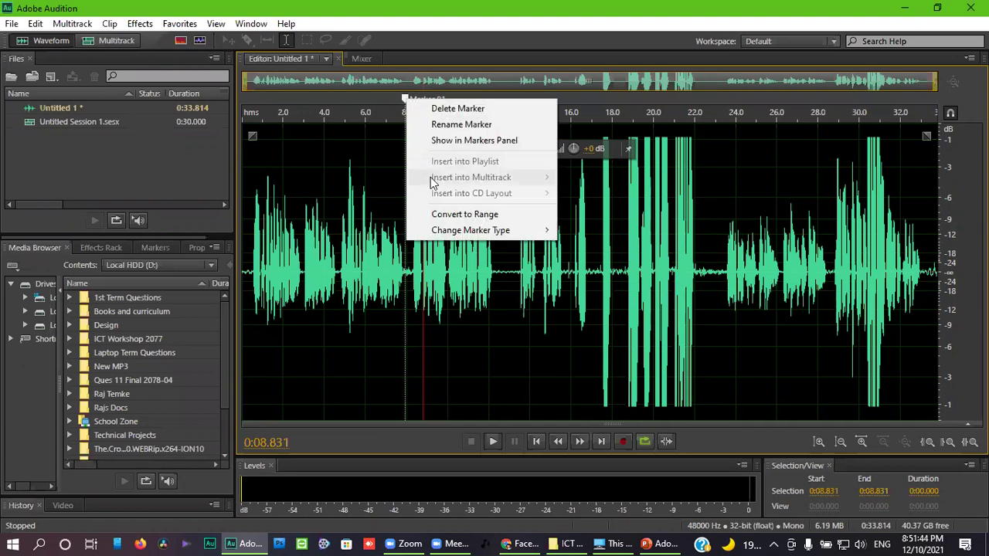
{"action": "left_click", "coordinate": [495, 111]}
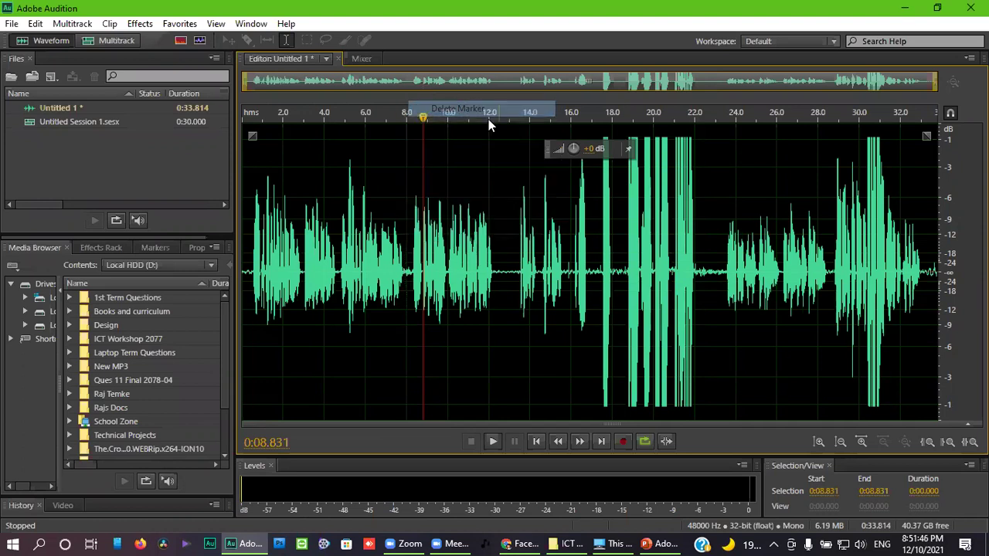
Play the track from 0:02.000 and stop just before 0:06.
{"action": "left_click", "coordinate": [283, 266]}
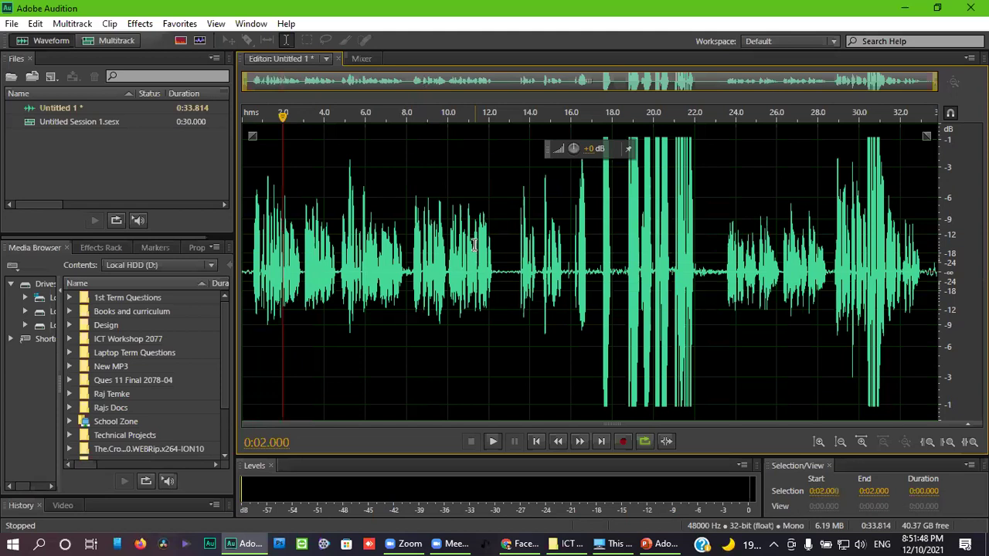
{"action": "key", "text": "space"}
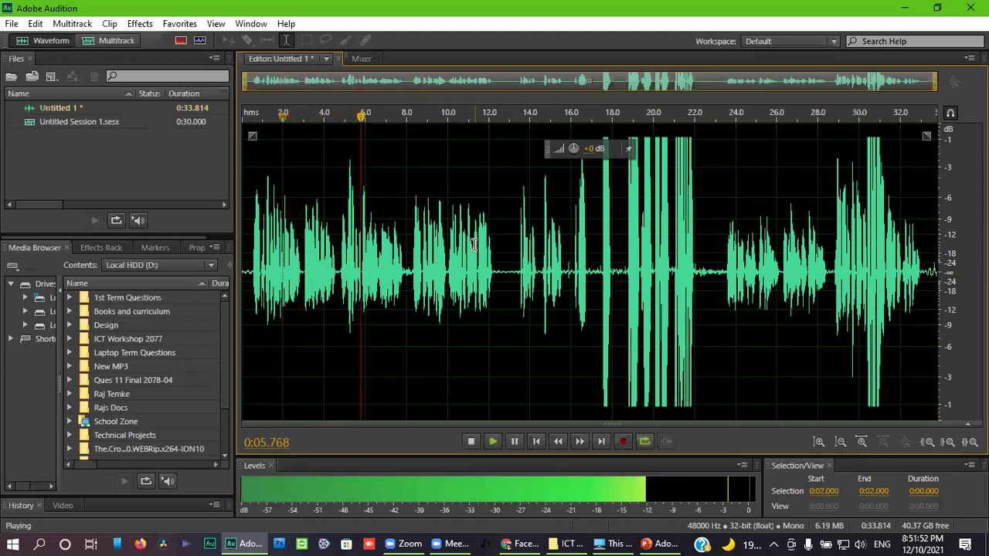
{"action": "key", "text": "space"}
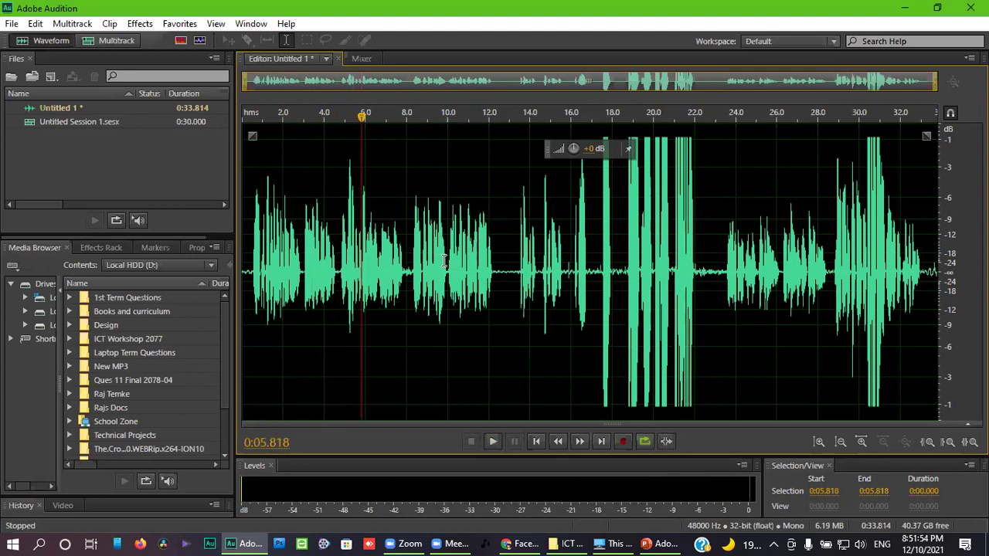
Play the track from 0:04.000, place a marker at about 0:05.7 during playback, and stop at about 0:08.
{"action": "left_click", "coordinate": [329, 205]}
{"action": "left_click", "coordinate": [325, 207]}
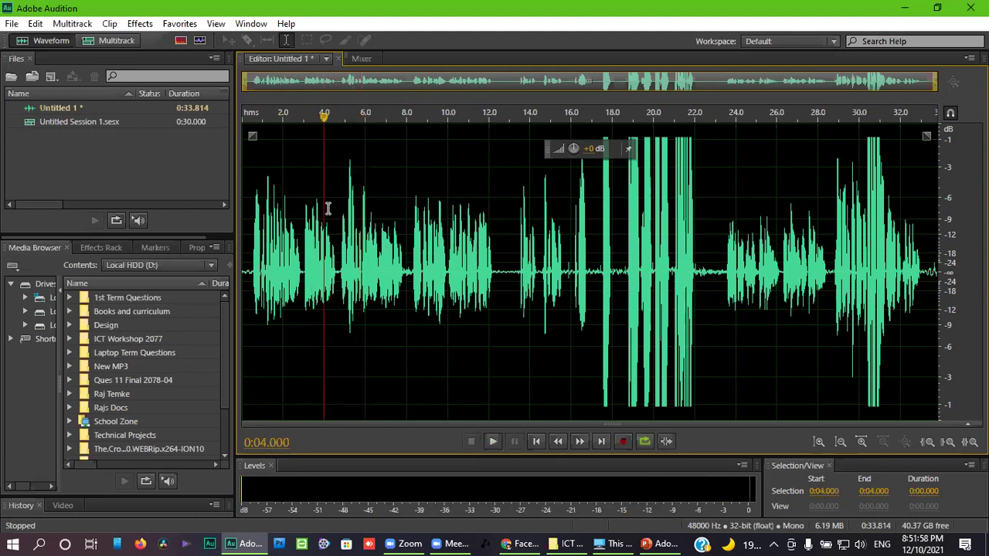
{"action": "key", "text": "space"}
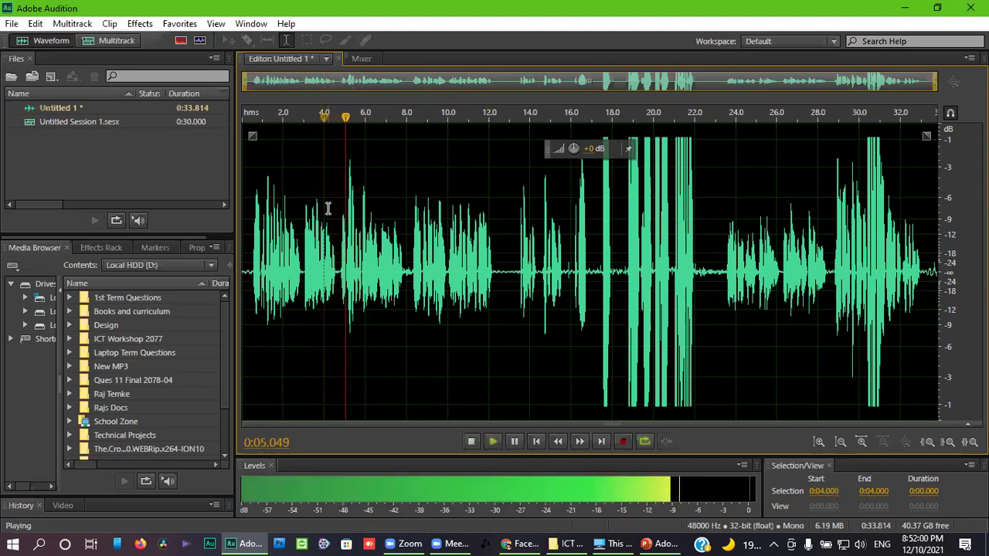
{"action": "key", "text": "m"}
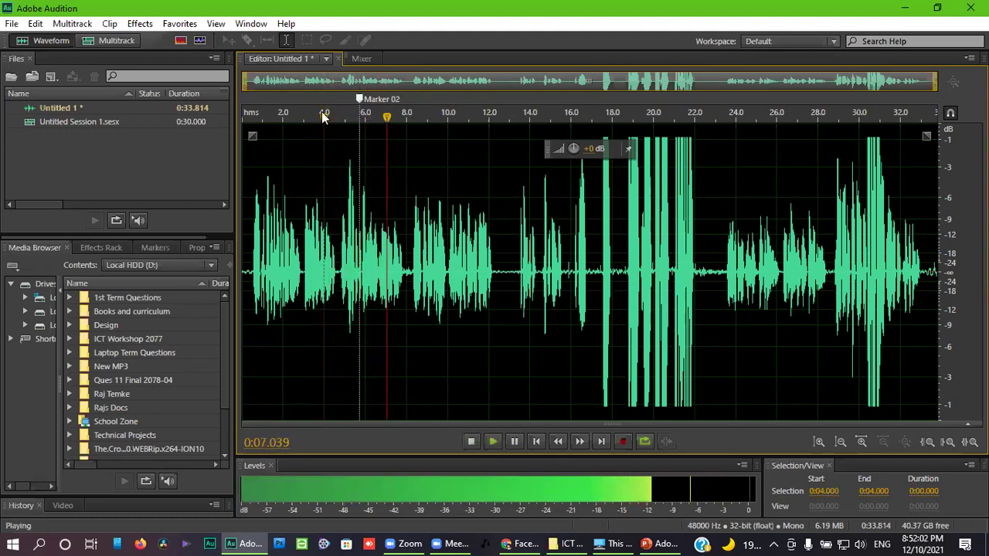
{"action": "key", "text": "space"}
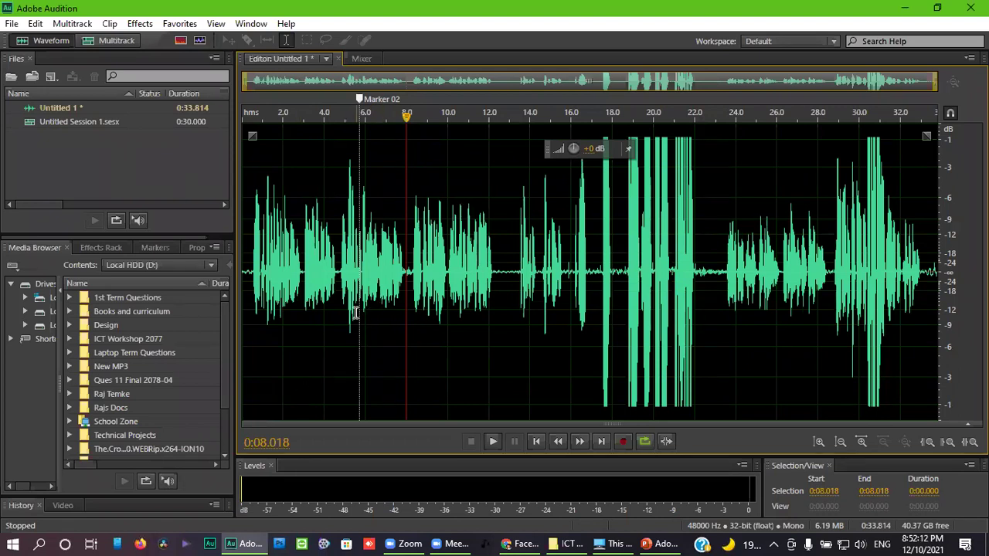
Examine the waveform around the marker up close, placing the playhead at 0:05.800 and at 0:05.553.
{"action": "scroll", "coordinate": [346, 272], "scroll_direction": "up", "scroll_amount": 3}
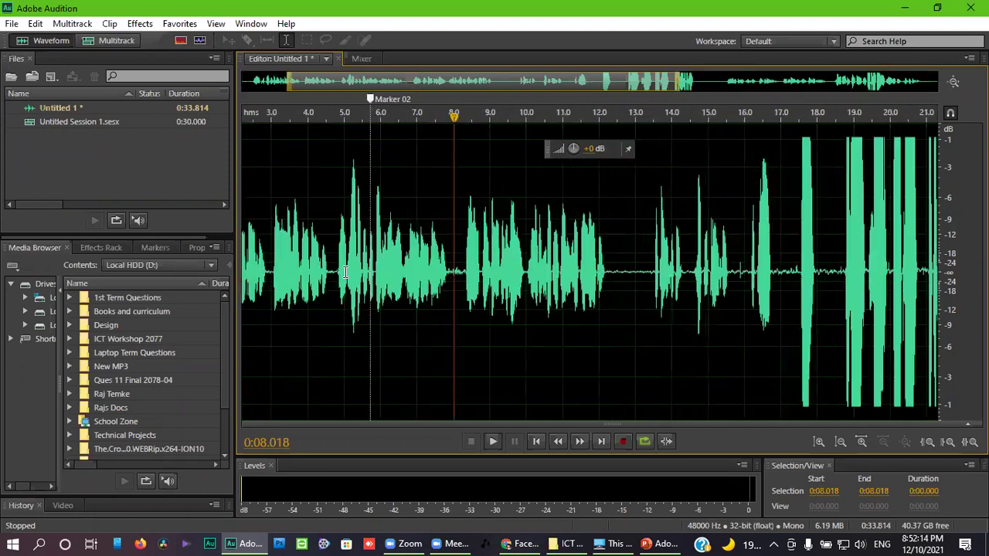
{"action": "scroll", "coordinate": [431, 242], "scroll_direction": "up", "scroll_amount": 4}
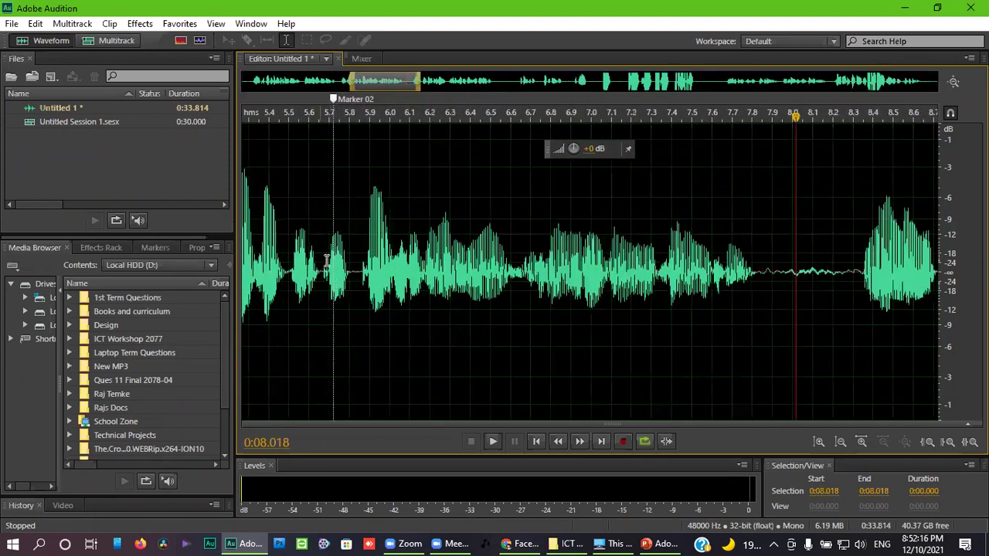
{"action": "left_click_drag", "start_coordinate": [387, 80], "coordinate": [377, 80]}
{"action": "left_click", "coordinate": [496, 209]}
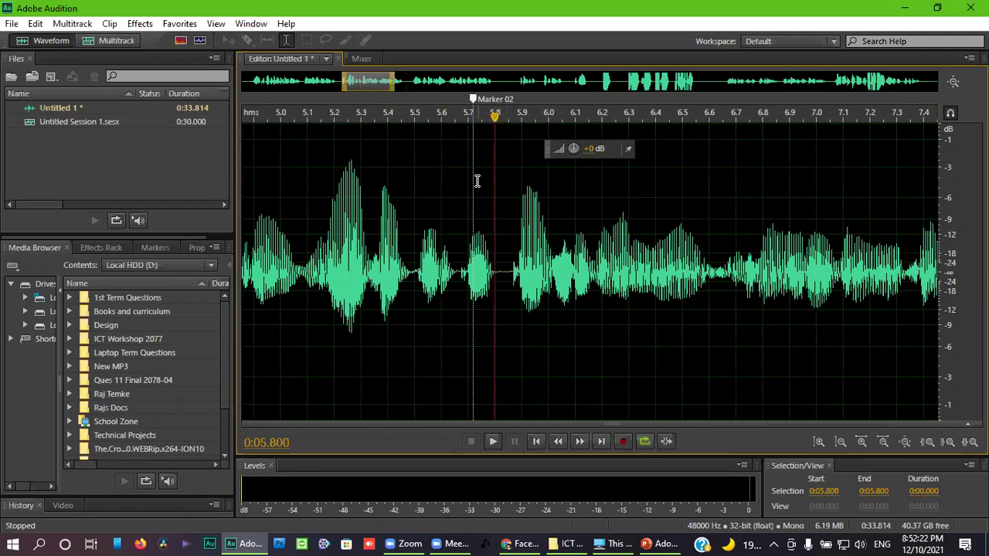
{"action": "left_click", "coordinate": [429, 269]}
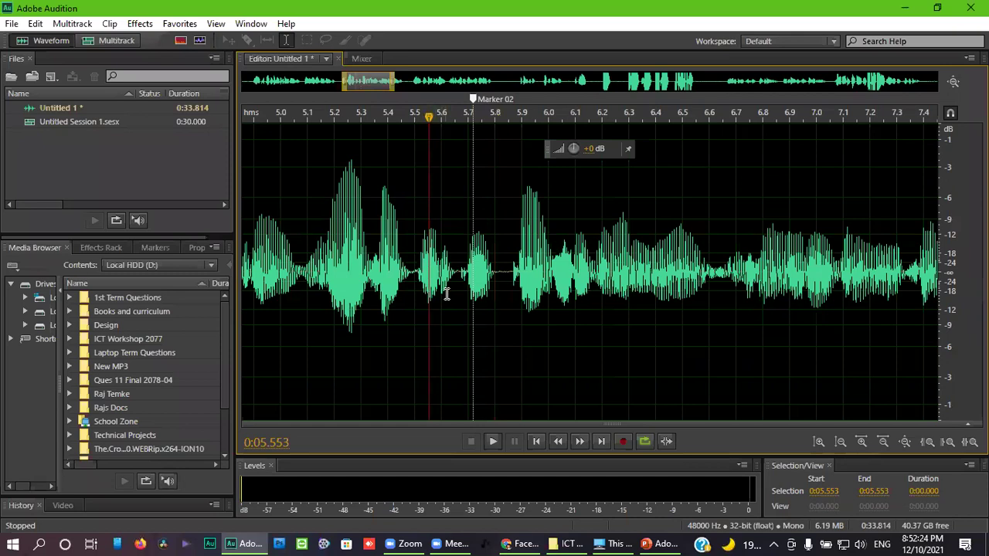
Select the passage around the marker from 0:04.836 to 0:06.490, and reselect it from 0:04.800 to 0:06.600.
{"action": "scroll", "coordinate": [446, 294], "scroll_direction": "down", "scroll_amount": 2}
{"action": "left_click_drag", "start_coordinate": [328, 258], "coordinate": [577, 317]}
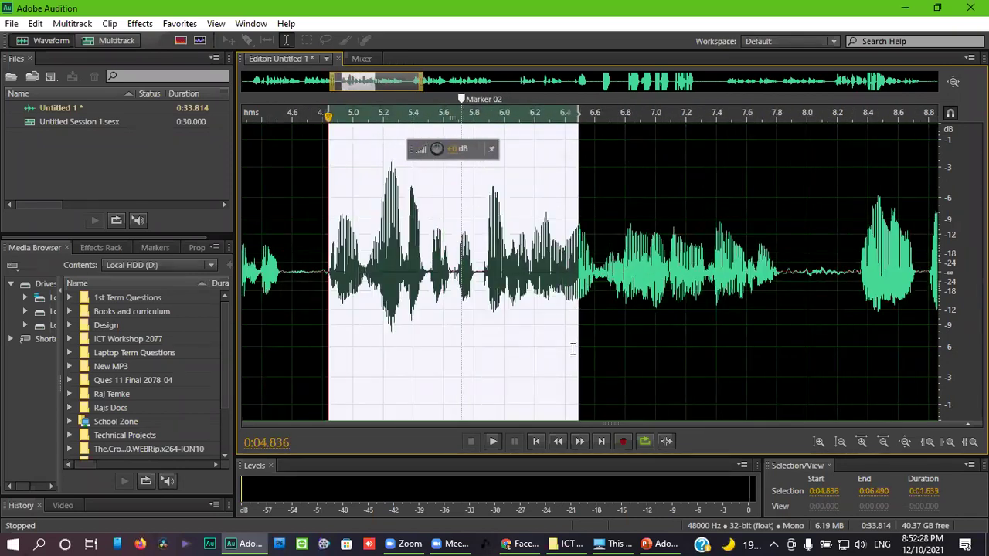
{"action": "left_click_drag", "start_coordinate": [323, 248], "coordinate": [591, 313]}
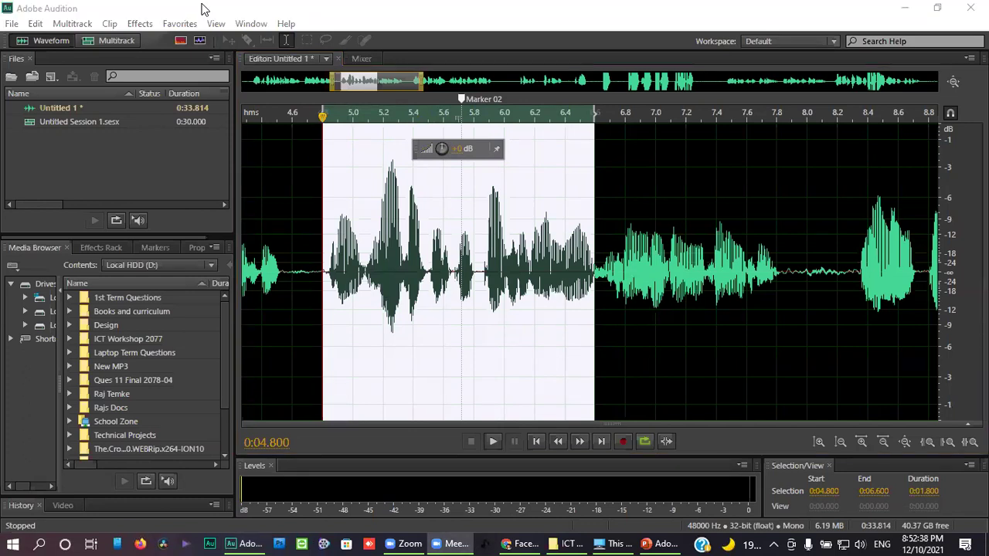
Clear the selection, reselect the passage from 0:04.800 to 0:06.136, and play it.
{"action": "left_click", "coordinate": [333, 322]}
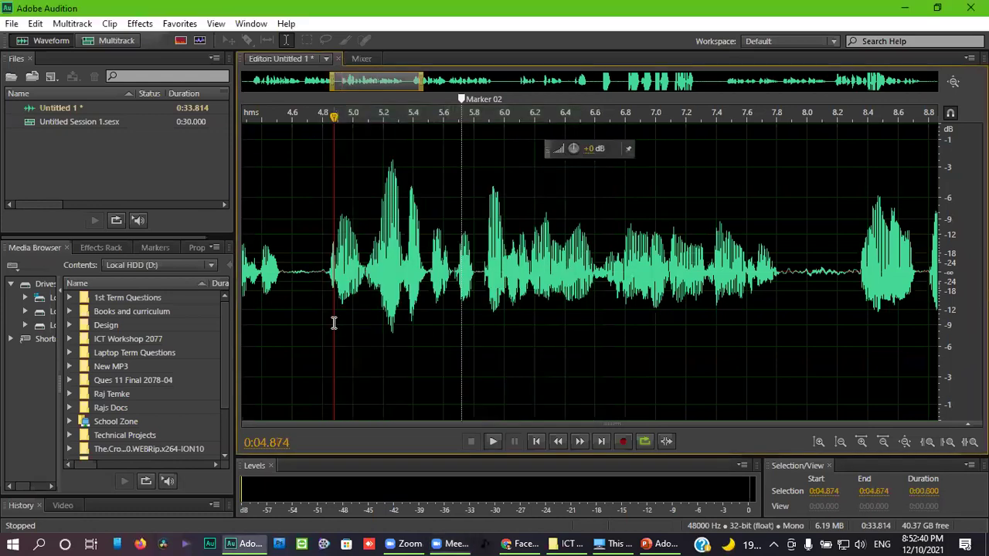
{"action": "left_click_drag", "start_coordinate": [325, 314], "coordinate": [525, 357]}
{"action": "key", "text": "space"}
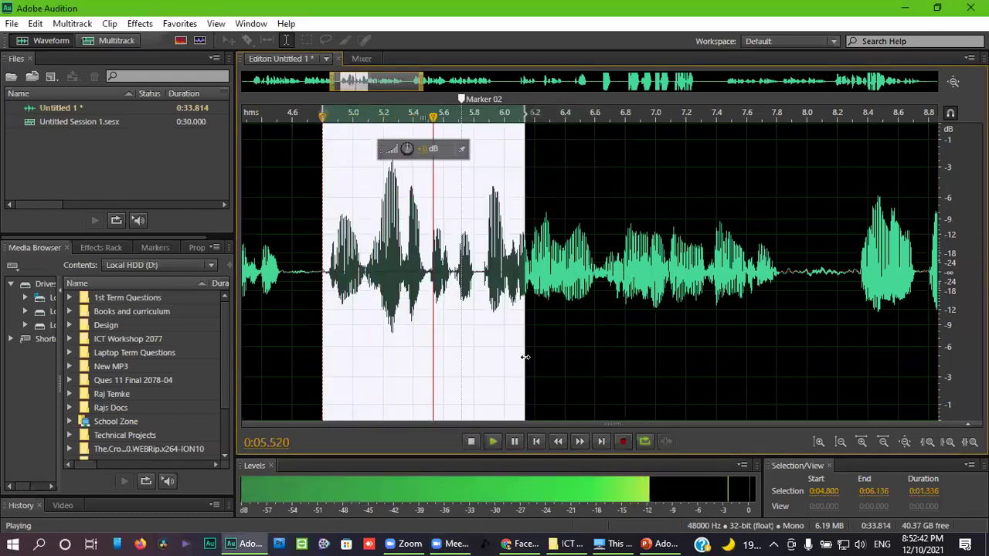
Select a short stretch around the marker, clear it, and place the playhead at 0:05.700.
{"action": "left_click_drag", "start_coordinate": [451, 302], "coordinate": [474, 307]}
{"action": "left_click", "coordinate": [486, 337]}
{"action": "scroll", "coordinate": [452, 301], "scroll_direction": "up", "scroll_amount": 3}
{"action": "left_click", "coordinate": [431, 348]}
{"action": "scroll", "coordinate": [460, 324], "scroll_direction": "down", "scroll_amount": 3}
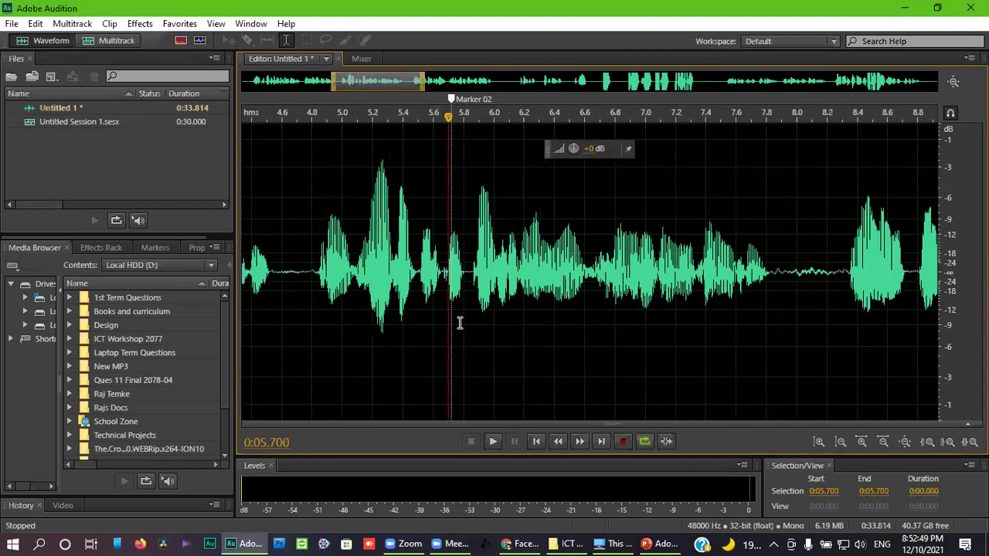
Examine the waveform around the marker and place the playhead on it at 0:05.719.
{"action": "scroll", "coordinate": [466, 312], "scroll_direction": "up", "scroll_amount": 2}
{"action": "scroll", "coordinate": [466, 312], "scroll_direction": "down", "scroll_amount": 1}
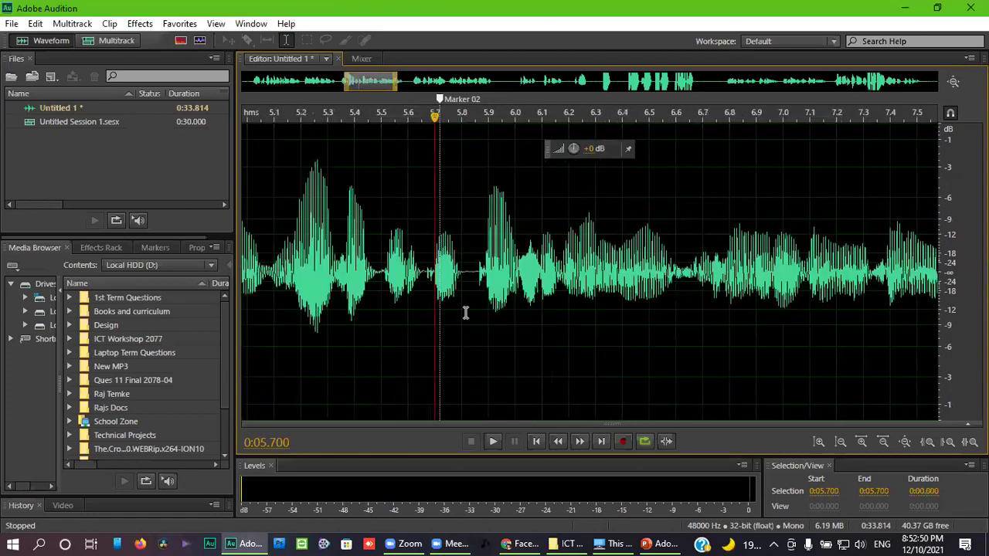
{"action": "scroll", "coordinate": [465, 312], "scroll_direction": "down", "scroll_amount": 1}
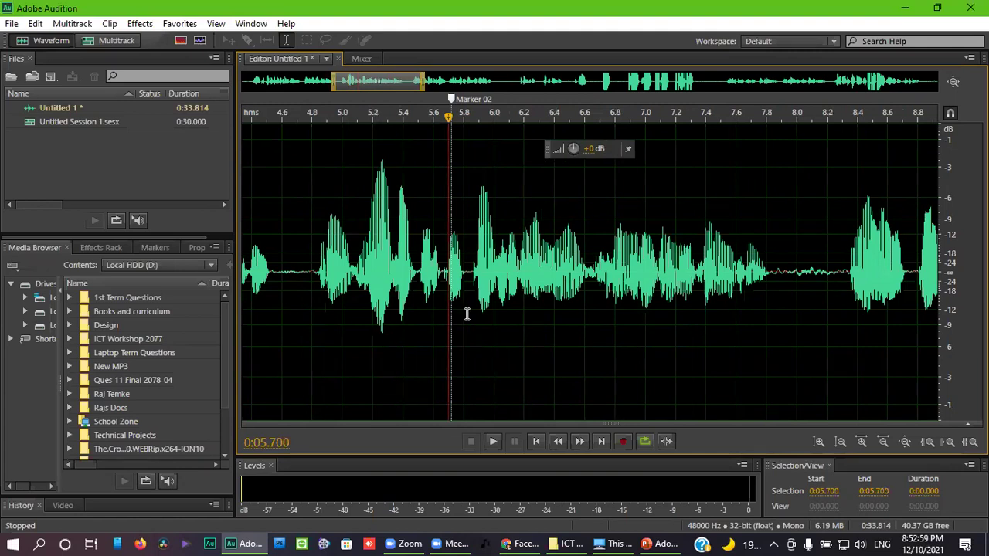
{"action": "scroll", "coordinate": [443, 302], "scroll_direction": "down", "scroll_amount": 1}
{"action": "left_click", "coordinate": [450, 301]}
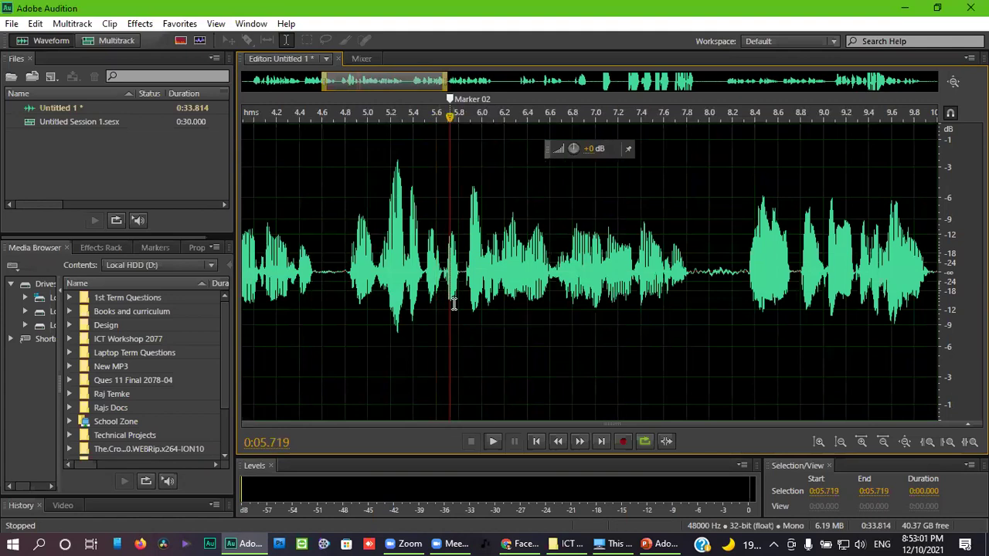
Try playhead positions on either side of the marker, finishing just before it at 0:05.674.
{"action": "left_click", "coordinate": [459, 310]}
{"action": "scroll", "coordinate": [462, 312], "scroll_direction": "up", "scroll_amount": 1}
{"action": "scroll", "coordinate": [462, 311], "scroll_direction": "down", "scroll_amount": 1}
{"action": "left_click", "coordinate": [450, 302]}
{"action": "left_click", "coordinate": [444, 303]}
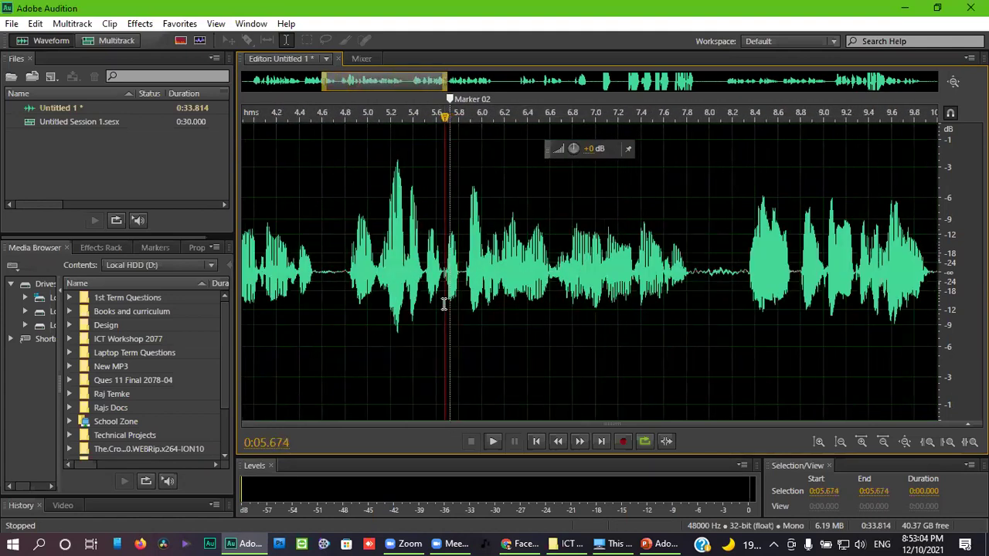
Inspect the short sound burst at the marker and place the playhead just after it at 0:05.800.
{"action": "scroll", "coordinate": [444, 304], "scroll_direction": "up", "scroll_amount": 1}
{"action": "scroll", "coordinate": [444, 304], "scroll_direction": "down", "scroll_amount": 1}
{"action": "scroll", "coordinate": [444, 303], "scroll_direction": "up", "scroll_amount": 2}
{"action": "scroll", "coordinate": [444, 304], "scroll_direction": "down", "scroll_amount": 1}
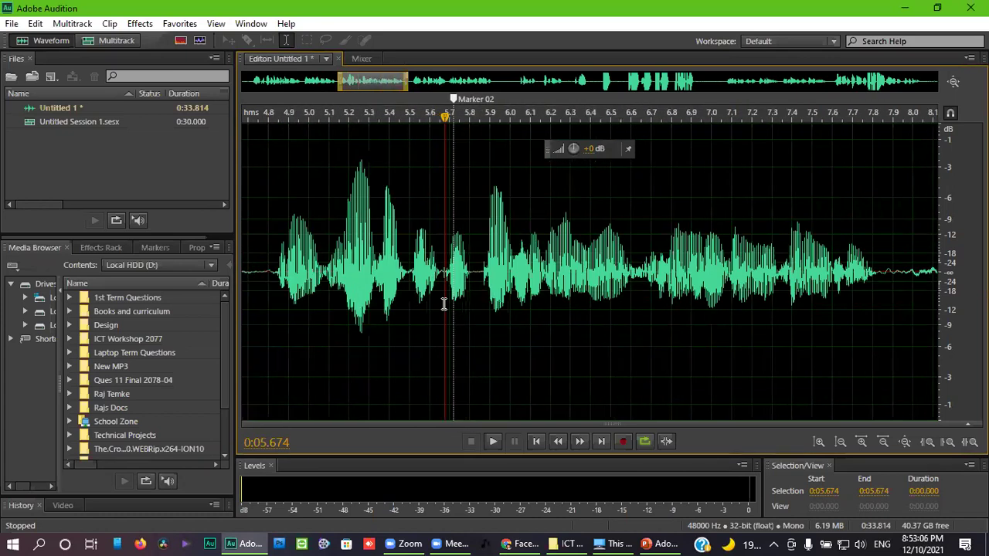
{"action": "scroll", "coordinate": [444, 304], "scroll_direction": "down", "scroll_amount": 1}
{"action": "left_click", "coordinate": [458, 308]}
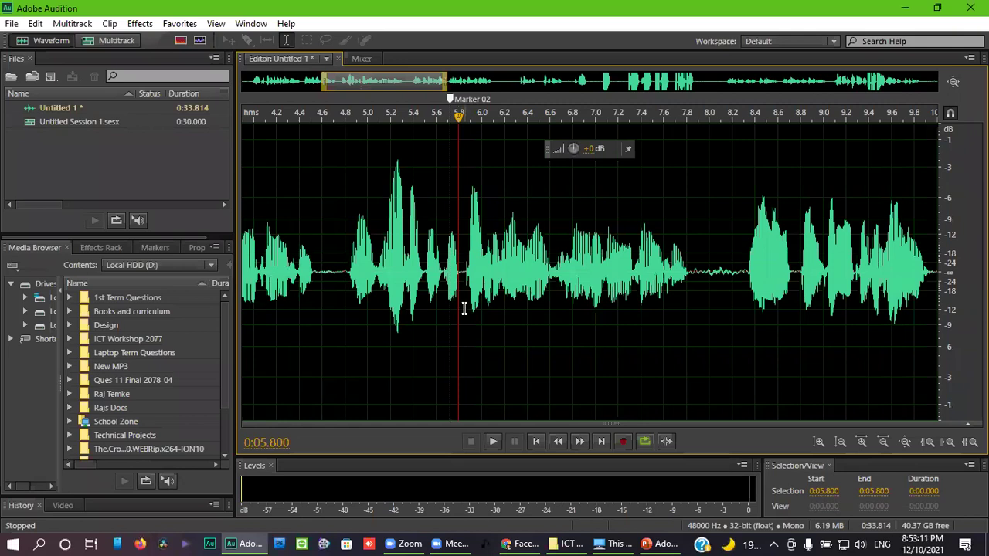
Select the short sound burst at the marker from 0:05.684 to 0:05.815, play it, and stop.
{"action": "scroll", "coordinate": [464, 308], "scroll_direction": "up", "scroll_amount": 1}
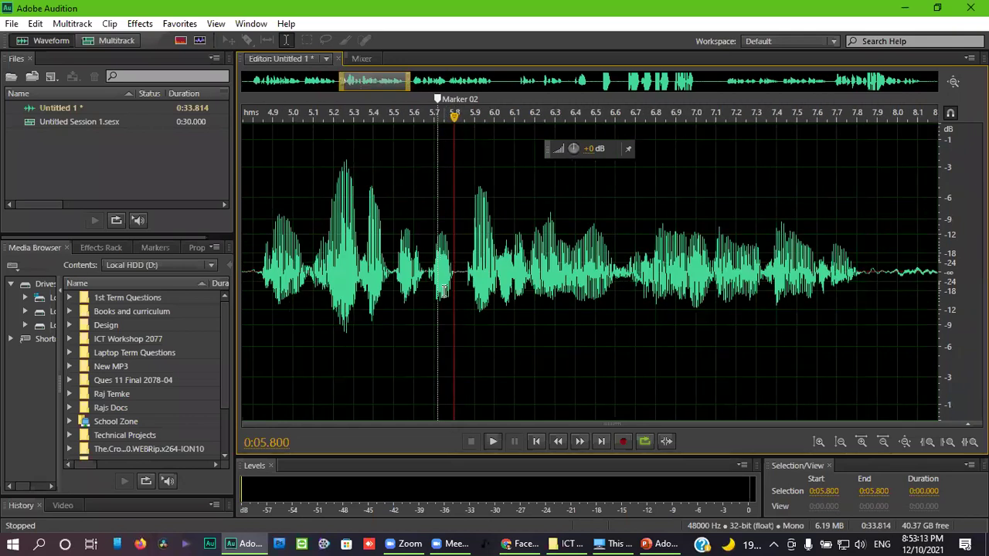
{"action": "scroll", "coordinate": [439, 289], "scroll_direction": "up", "scroll_amount": 2}
{"action": "left_click_drag", "start_coordinate": [417, 280], "coordinate": [500, 309]}
{"action": "key", "text": "space"}
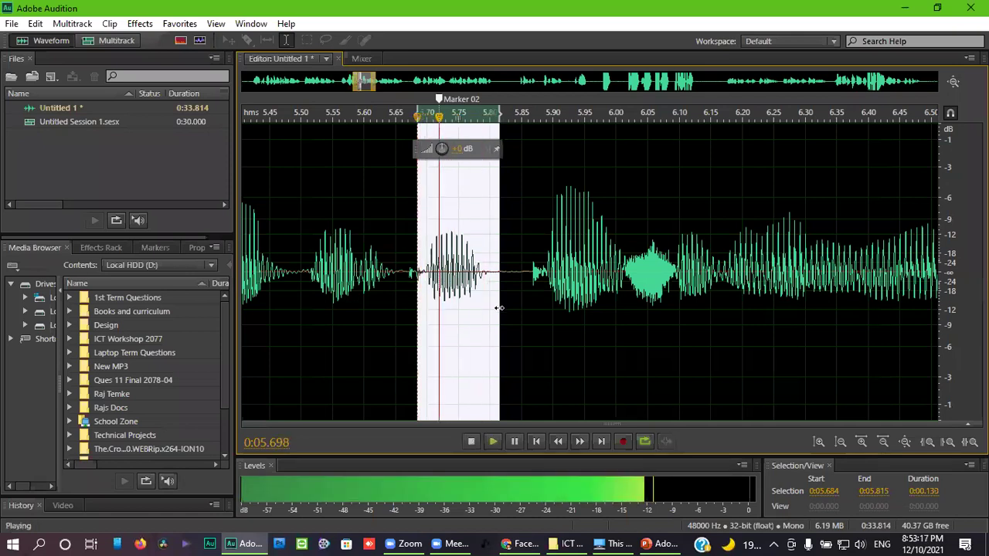
{"action": "key", "text": "space"}
Reselect the burst at the marker from 0:05.664 to 0:05.811, play it, and stop.
{"action": "left_click_drag", "start_coordinate": [405, 279], "coordinate": [496, 312]}
{"action": "key", "text": "space"}
{"action": "key", "text": "space"}
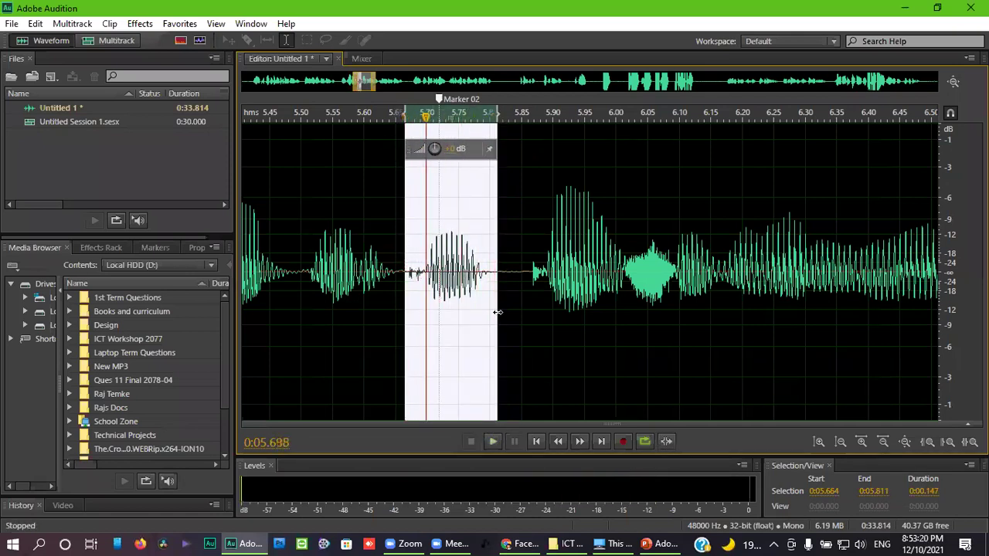
Clear the selection, reselect the short burst around the marker from 0:05.664 to 0:05.830, and play it.
{"action": "left_click", "coordinate": [512, 312]}
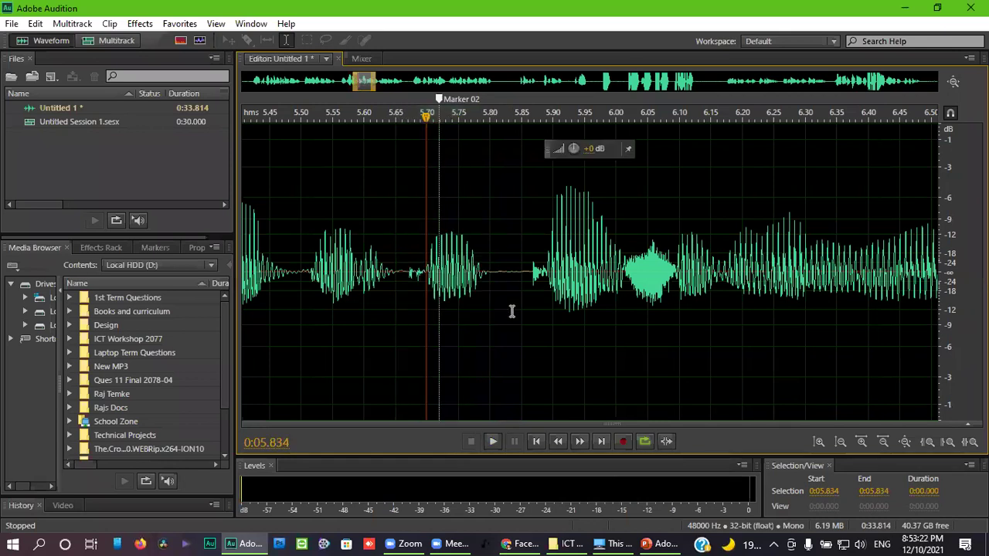
{"action": "scroll", "coordinate": [511, 312], "scroll_direction": "down", "scroll_amount": 6}
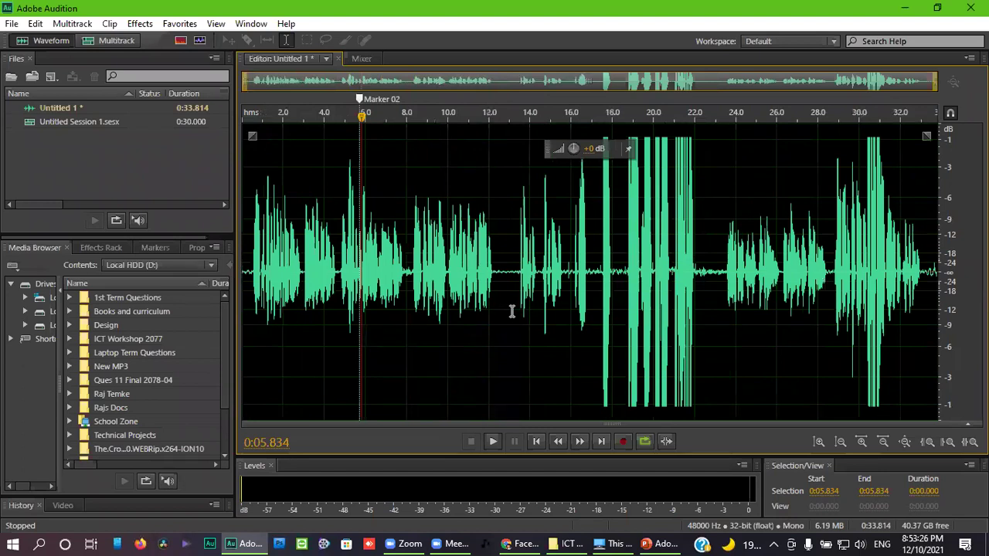
{"action": "scroll", "coordinate": [342, 271], "scroll_direction": "up", "scroll_amount": 6}
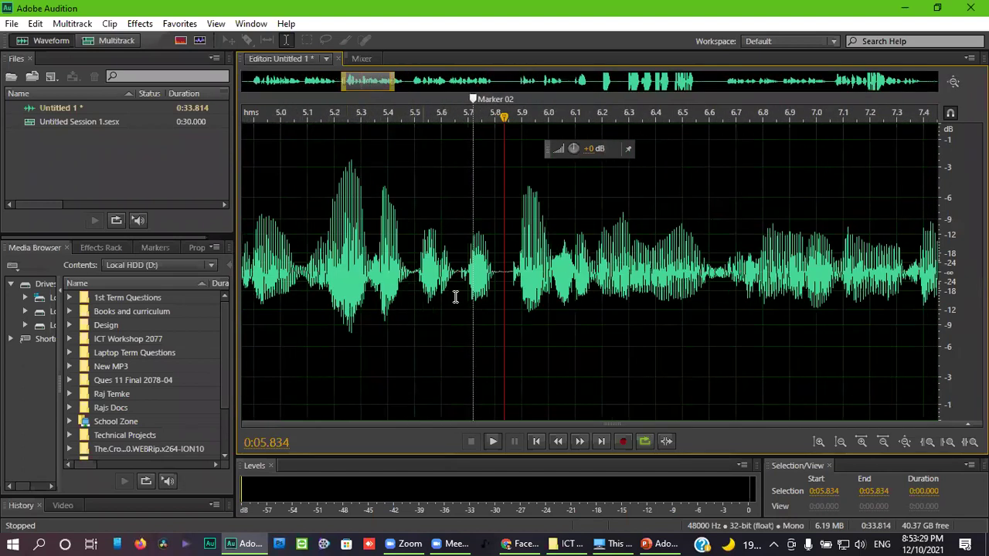
{"action": "scroll", "coordinate": [470, 299], "scroll_direction": "up", "scroll_amount": 3}
{"action": "left_click_drag", "start_coordinate": [404, 280], "coordinate": [650, 339]}
{"action": "key", "text": "space"}
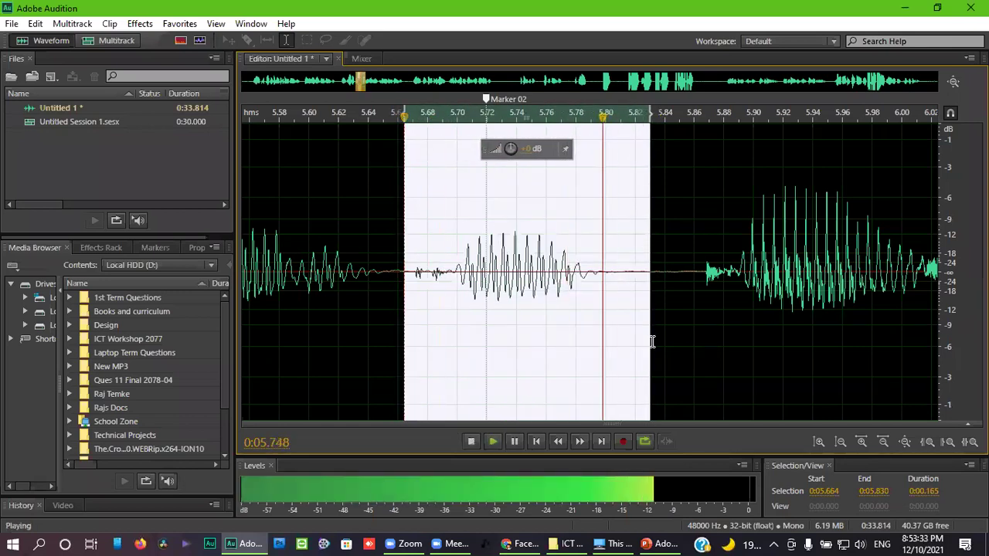
Stop playback, examine the burst's waveform down to its individual samples, and place the playhead just before the burst at 0:05.667.
{"action": "scroll", "coordinate": [556, 338], "scroll_direction": "up", "scroll_amount": 3}
{"action": "left_click", "coordinate": [529, 313]}
{"action": "scroll", "coordinate": [548, 345], "scroll_direction": "up", "scroll_amount": 10}
{"action": "scroll", "coordinate": [553, 347], "scroll_direction": "up", "scroll_amount": 3}
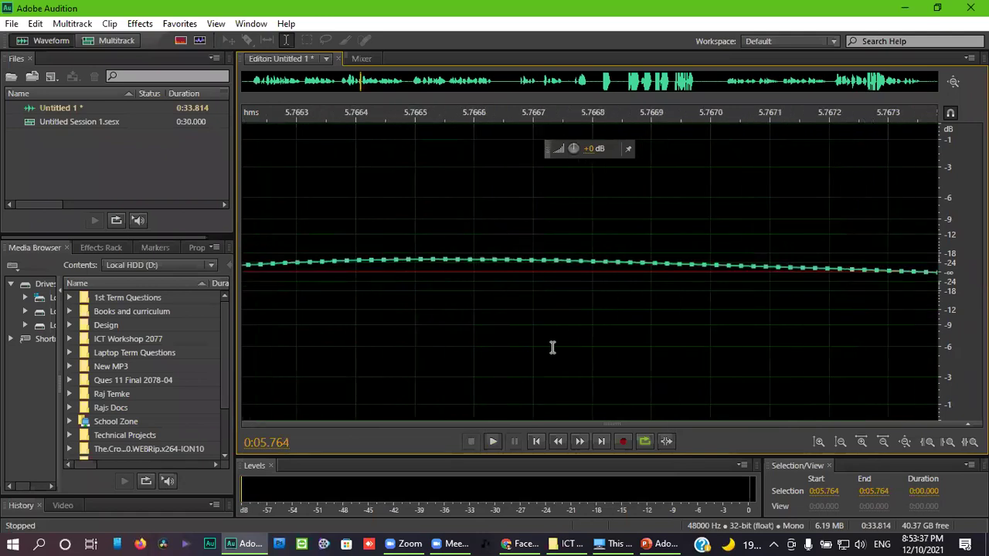
{"action": "scroll", "coordinate": [553, 347], "scroll_direction": "down", "scroll_amount": 6}
{"action": "scroll", "coordinate": [552, 347], "scroll_direction": "down", "scroll_amount": 2}
{"action": "scroll", "coordinate": [552, 347], "scroll_direction": "up", "scroll_amount": 9}
{"action": "scroll", "coordinate": [552, 347], "scroll_direction": "up", "scroll_amount": 1}
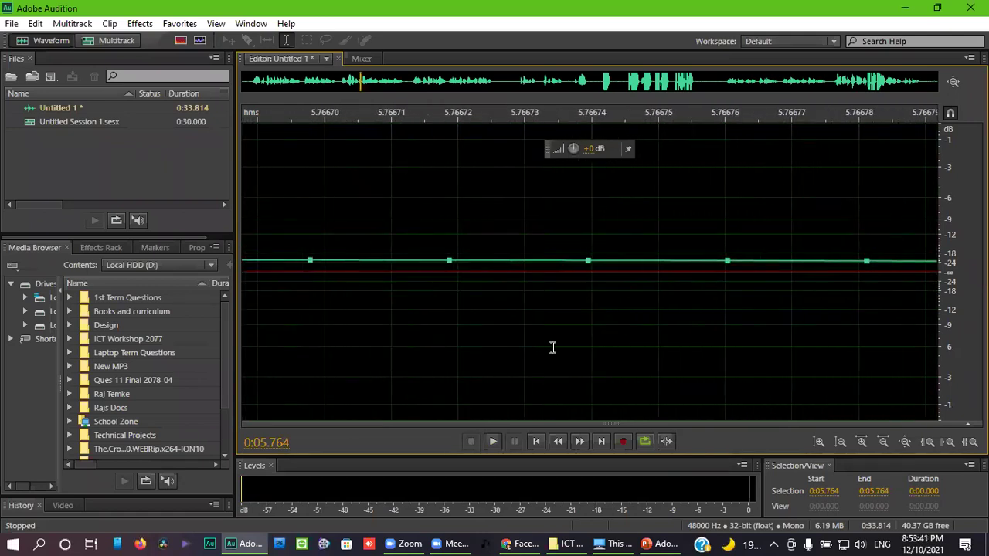
{"action": "scroll", "coordinate": [553, 347], "scroll_direction": "down", "scroll_amount": 15}
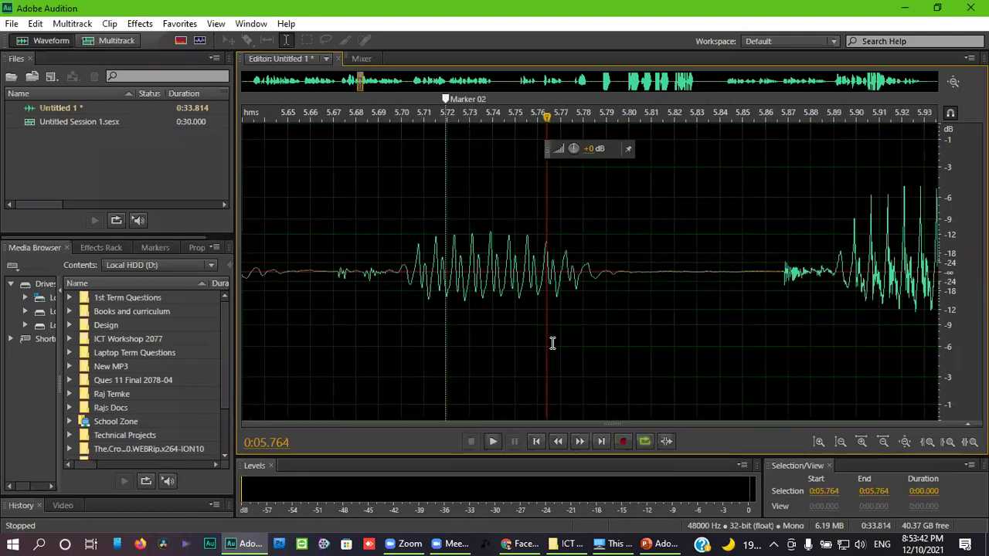
{"action": "scroll", "coordinate": [552, 343], "scroll_direction": "up", "scroll_amount": 4}
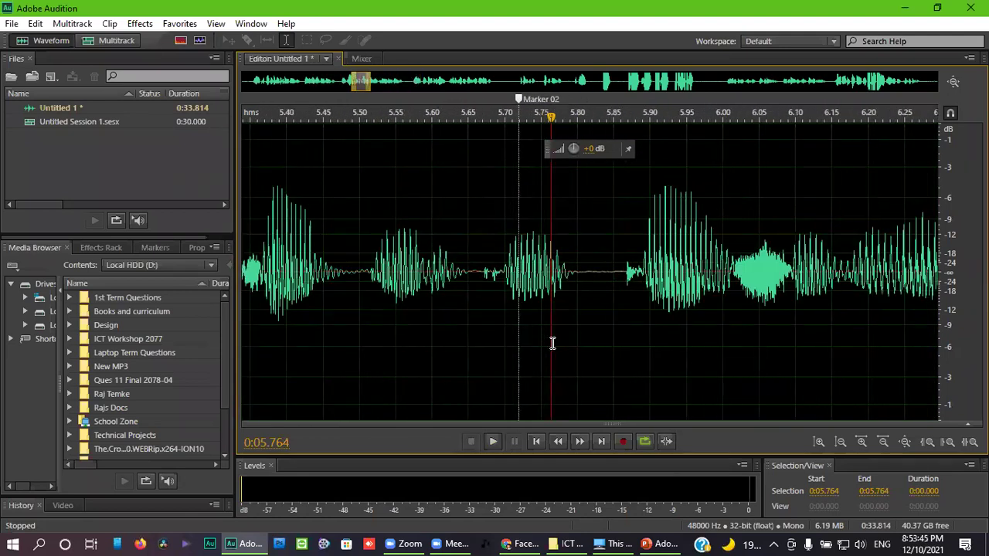
{"action": "left_click", "coordinate": [513, 329]}
{"action": "left_click", "coordinate": [385, 284]}
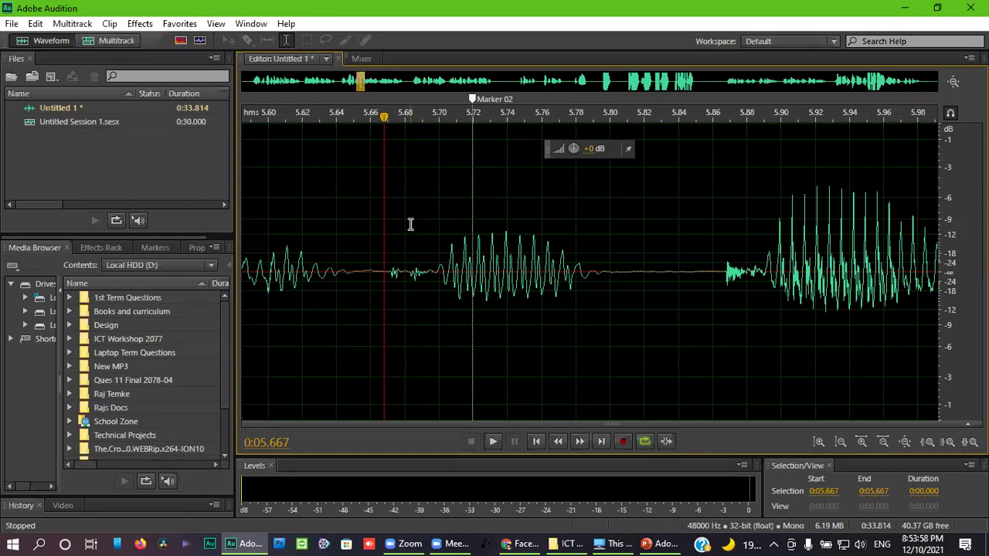
Delete the marker at the short sound burst.
{"action": "scroll", "coordinate": [464, 231], "scroll_direction": "down", "scroll_amount": 5}
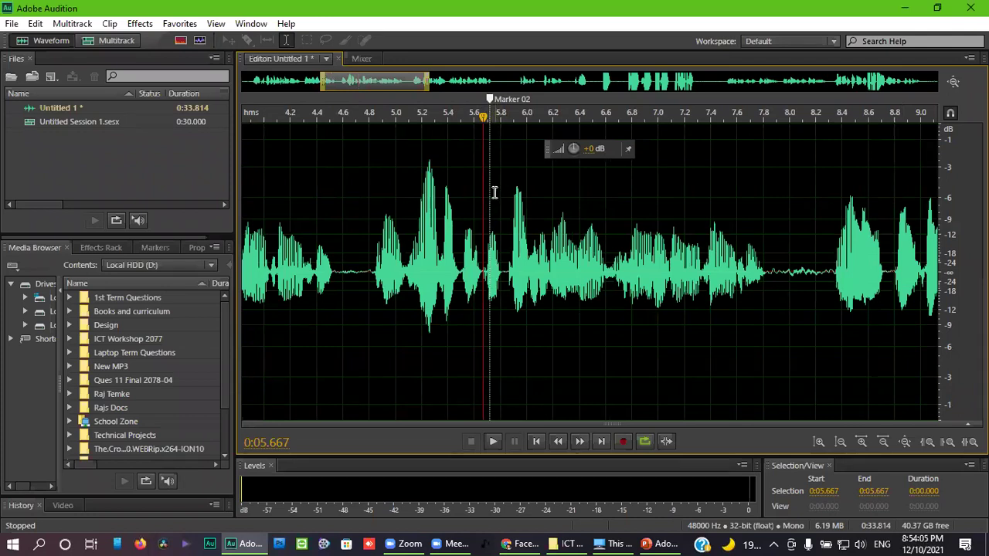
{"action": "right_click", "coordinate": [492, 98]}
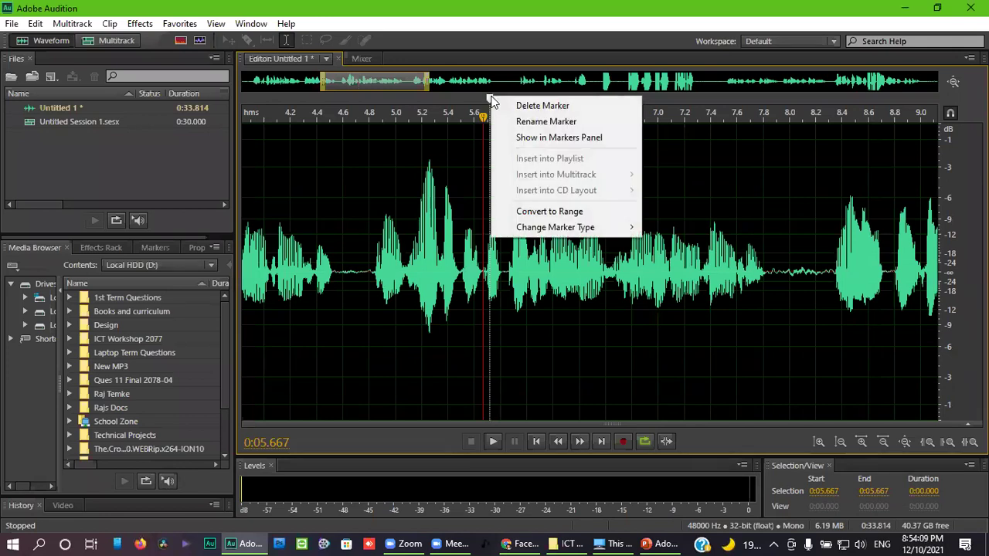
{"action": "left_click", "coordinate": [514, 105]}
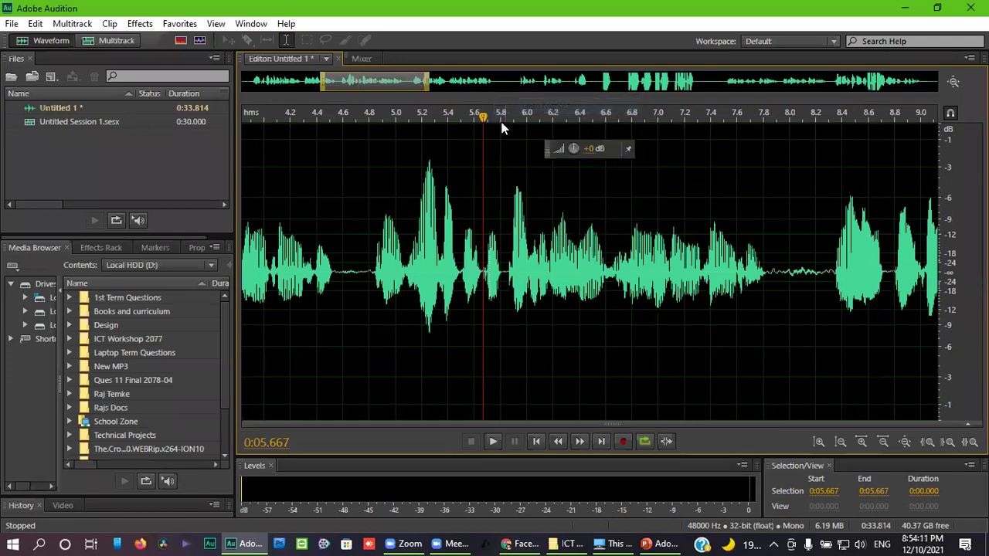
Try playhead positions at 0:05.000 and 0:03.342 in the early part of the recording.
{"action": "scroll", "coordinate": [464, 197], "scroll_direction": "down", "scroll_amount": 3}
{"action": "left_click", "coordinate": [410, 219]}
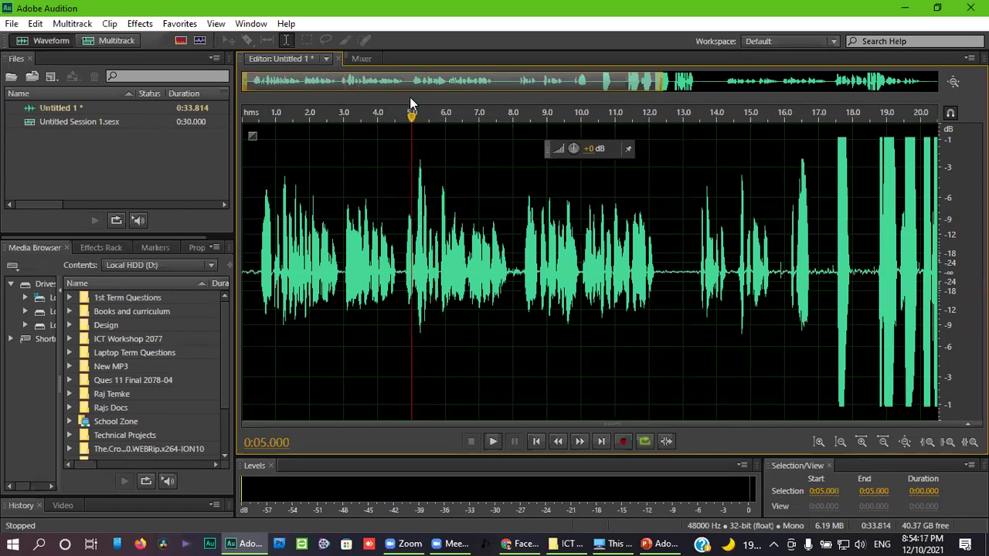
{"action": "scroll", "coordinate": [390, 267], "scroll_direction": "down", "scroll_amount": 1}
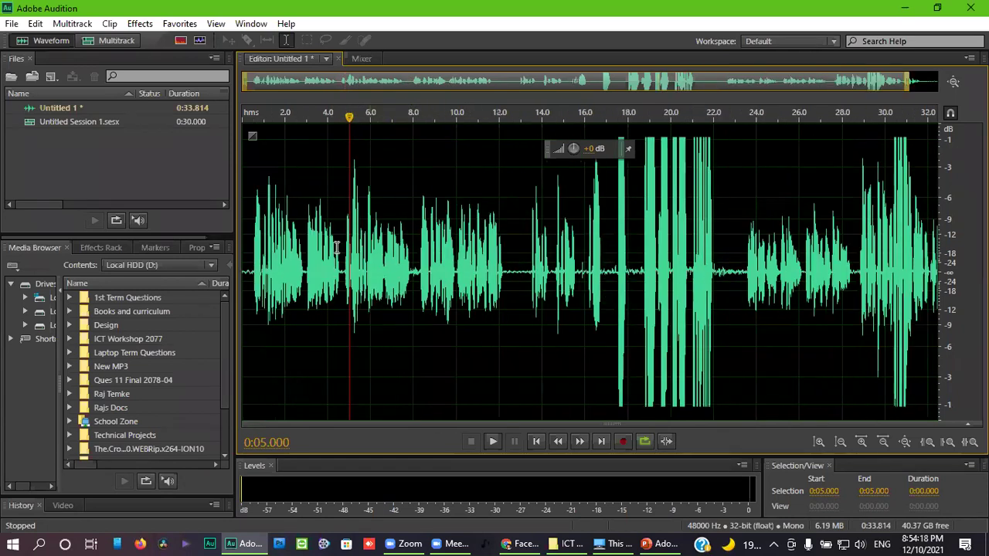
{"action": "scroll", "coordinate": [312, 243], "scroll_direction": "down", "scroll_amount": 1}
{"action": "left_click", "coordinate": [310, 239]}
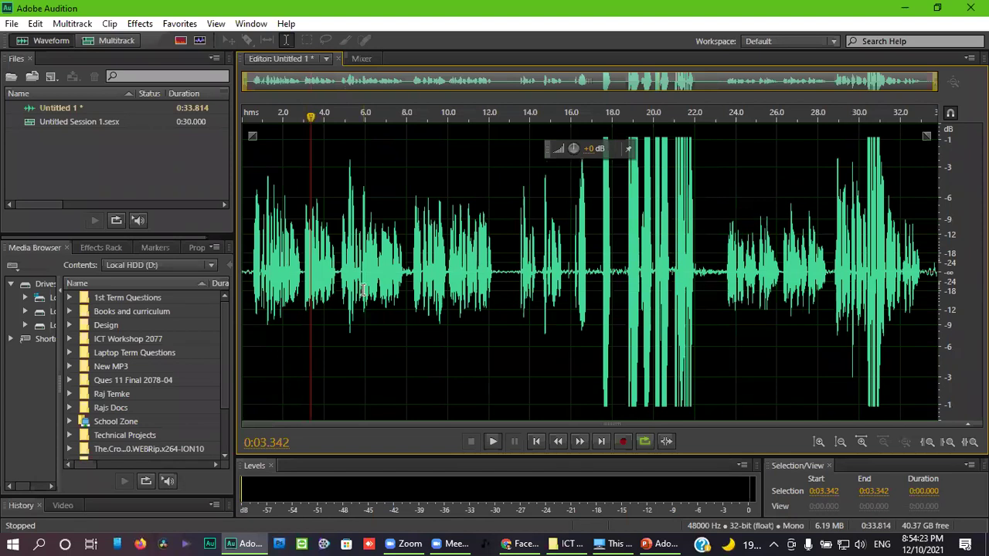
Play the speech from 0:05.160 and stop in the pause after the phrase at 0:07.810.
{"action": "scroll", "coordinate": [336, 277], "scroll_direction": "up", "scroll_amount": 8}
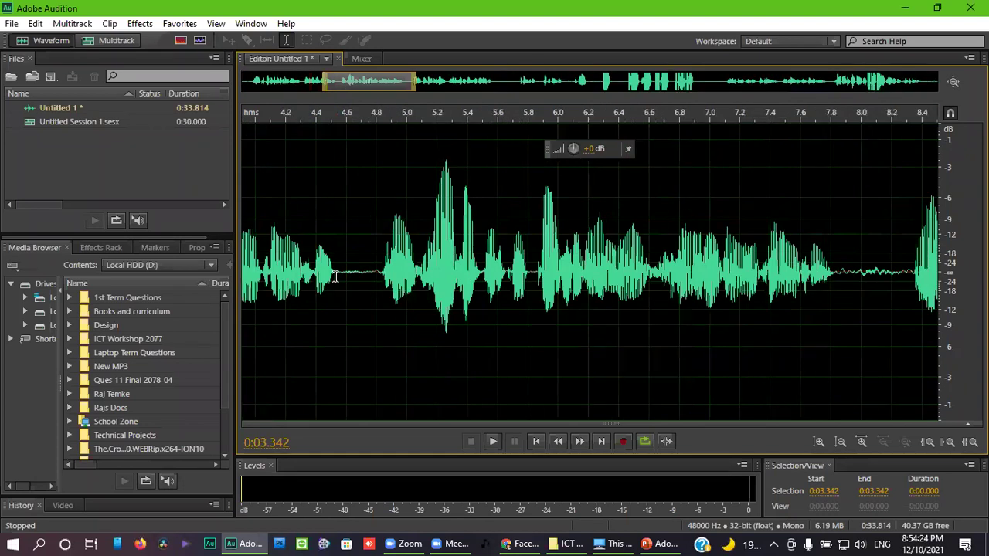
{"action": "scroll", "coordinate": [746, 263], "scroll_direction": "down", "scroll_amount": 5}
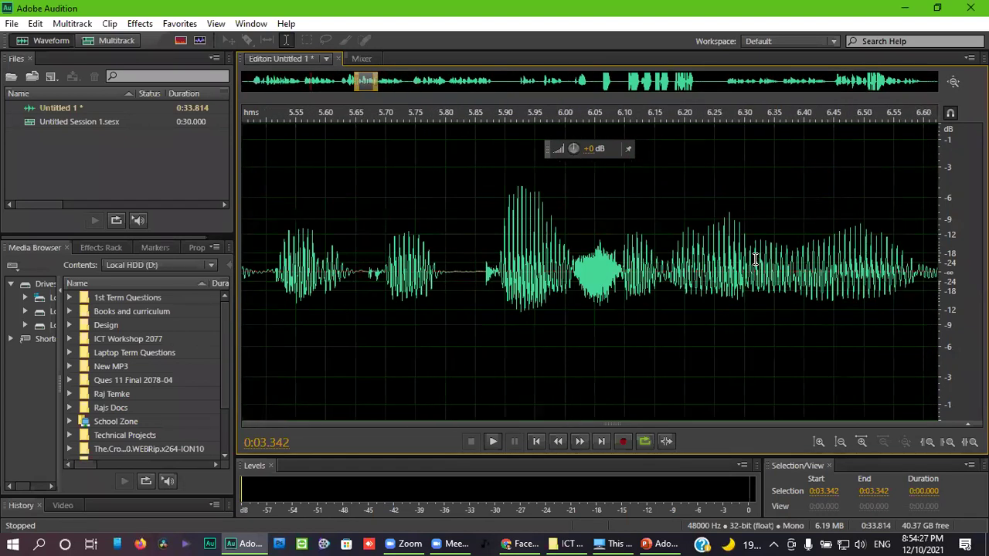
{"action": "scroll", "coordinate": [768, 270], "scroll_direction": "up", "scroll_amount": 6}
{"action": "left_click", "coordinate": [602, 280]}
{"action": "key", "text": "space"}
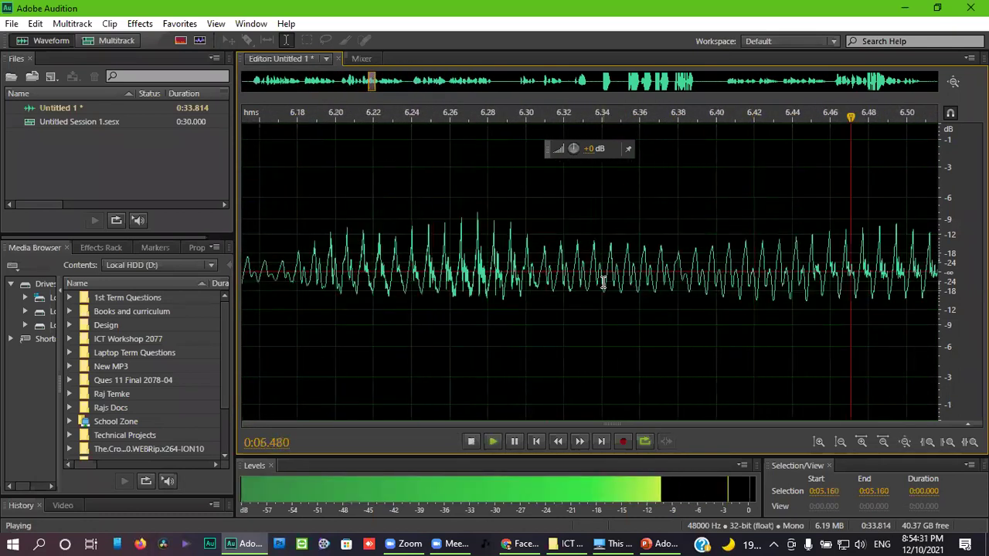
{"action": "scroll", "coordinate": [603, 280], "scroll_direction": "down", "scroll_amount": 4}
{"action": "key", "text": "space"}
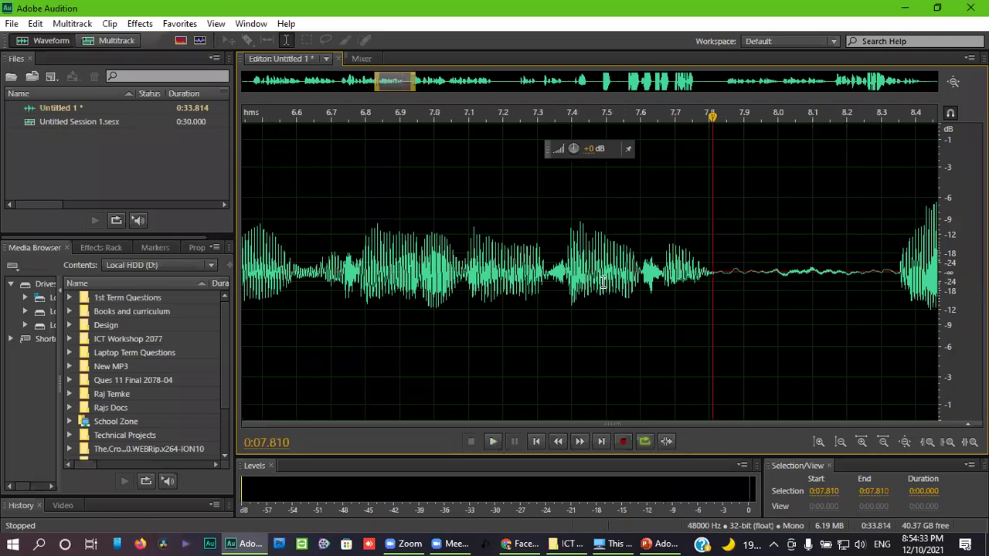
Play the phrase from 0:04.785, add a marker at the short burst near 0:05.755 during playback, and stop.
{"action": "scroll", "coordinate": [603, 281], "scroll_direction": "down", "scroll_amount": 6}
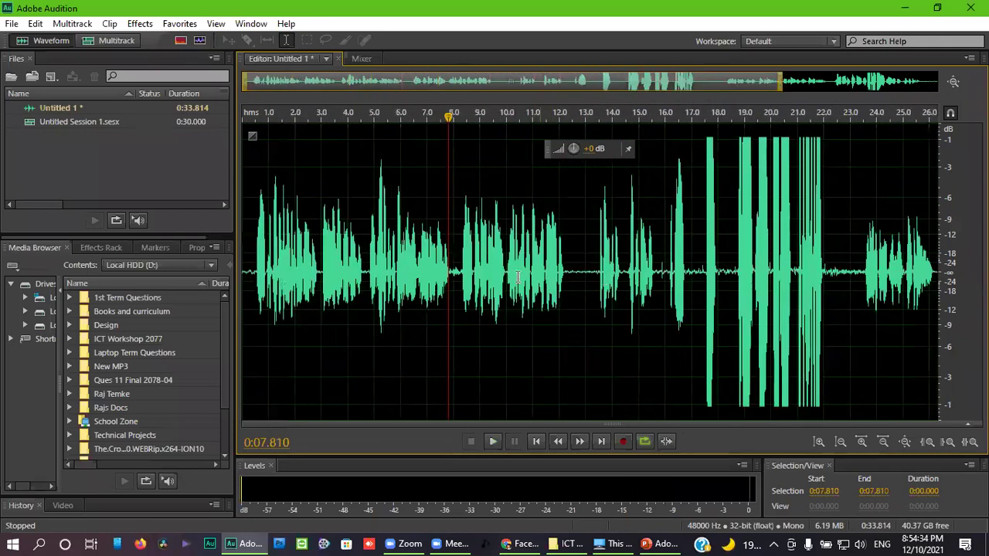
{"action": "scroll", "coordinate": [374, 261], "scroll_direction": "down", "scroll_amount": 1}
{"action": "left_click", "coordinate": [339, 261]}
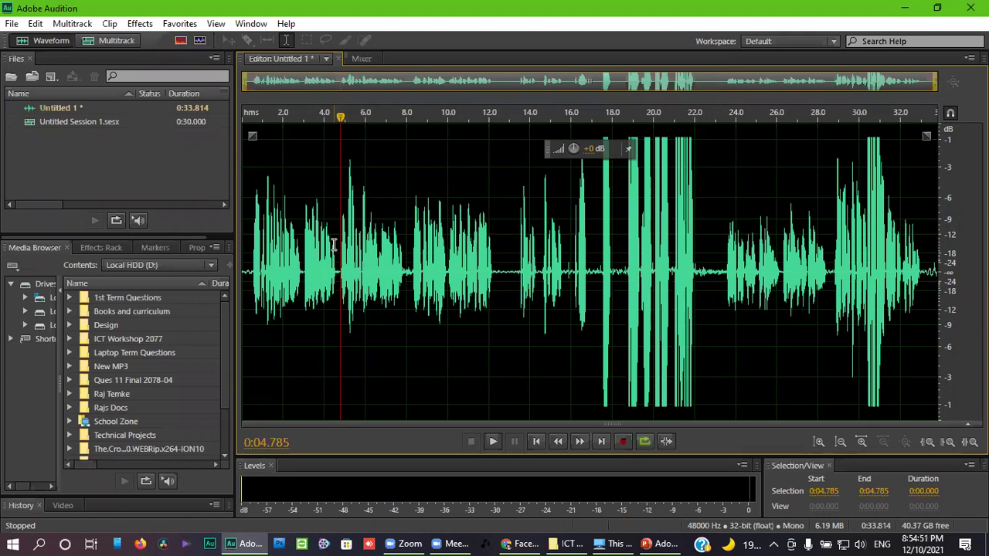
{"action": "key", "text": "space"}
{"action": "key", "text": "m"}
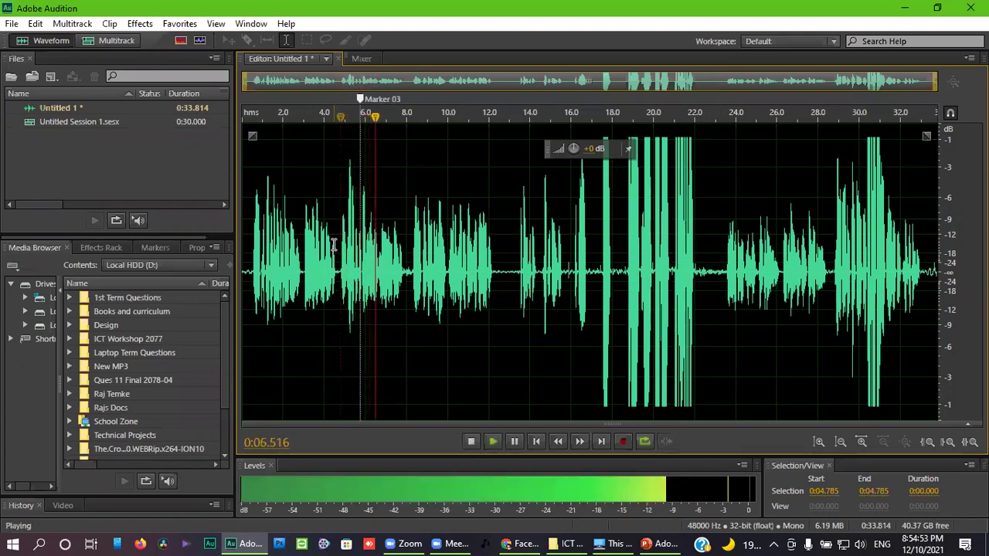
{"action": "key", "text": "space"}
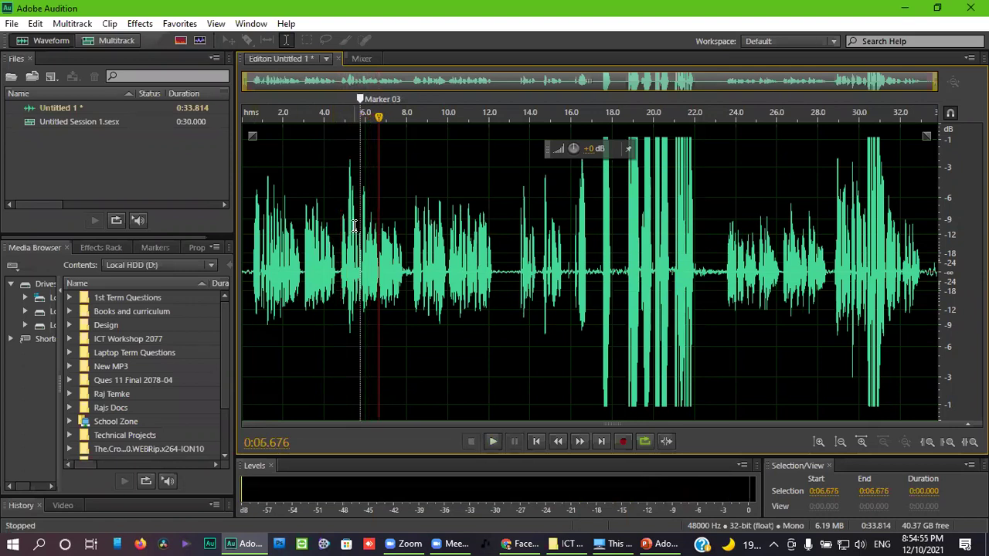
Select the burst around the new marker from 0:05.664 to 0:05.850, play it, and clear the selection.
{"action": "scroll", "coordinate": [352, 231], "scroll_direction": "up", "scroll_amount": 4}
{"action": "scroll", "coordinate": [352, 265], "scroll_direction": "up", "scroll_amount": 1}
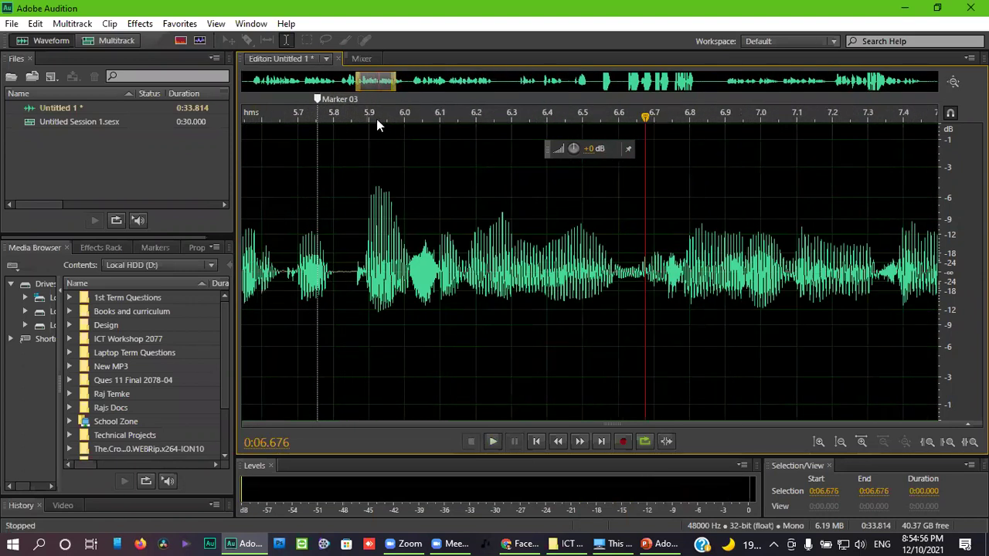
{"action": "left_click_drag", "start_coordinate": [374, 83], "coordinate": [369, 85]}
{"action": "scroll", "coordinate": [418, 285], "scroll_direction": "up", "scroll_amount": 2}
{"action": "left_click_drag", "start_coordinate": [338, 271], "coordinate": [545, 323]}
{"action": "key", "text": "space"}
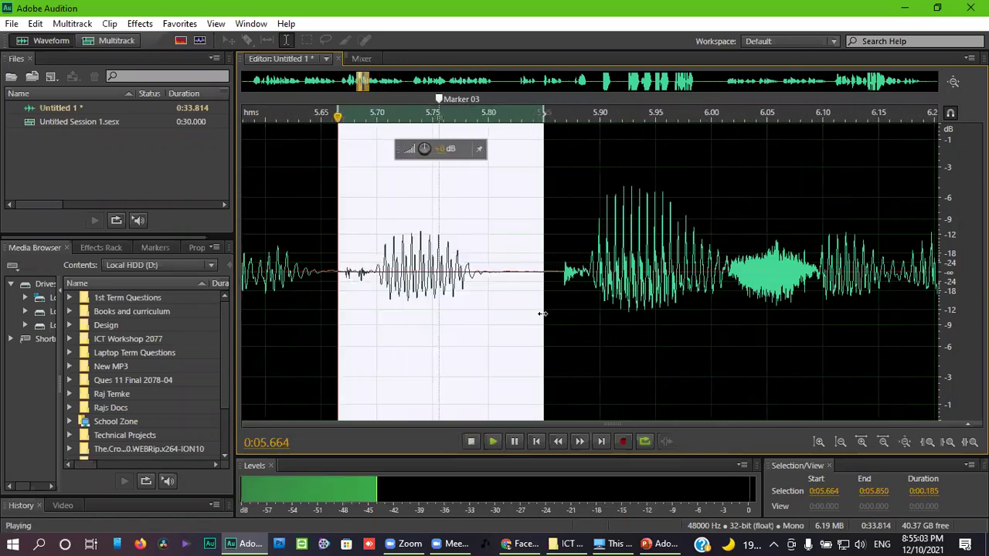
{"action": "left_click", "coordinate": [514, 287]}
Place the playhead just after the marker at 0:05.757, play the rest of the phrase, and stop in the pause.
{"action": "scroll", "coordinate": [512, 286], "scroll_direction": "down", "scroll_amount": 3}
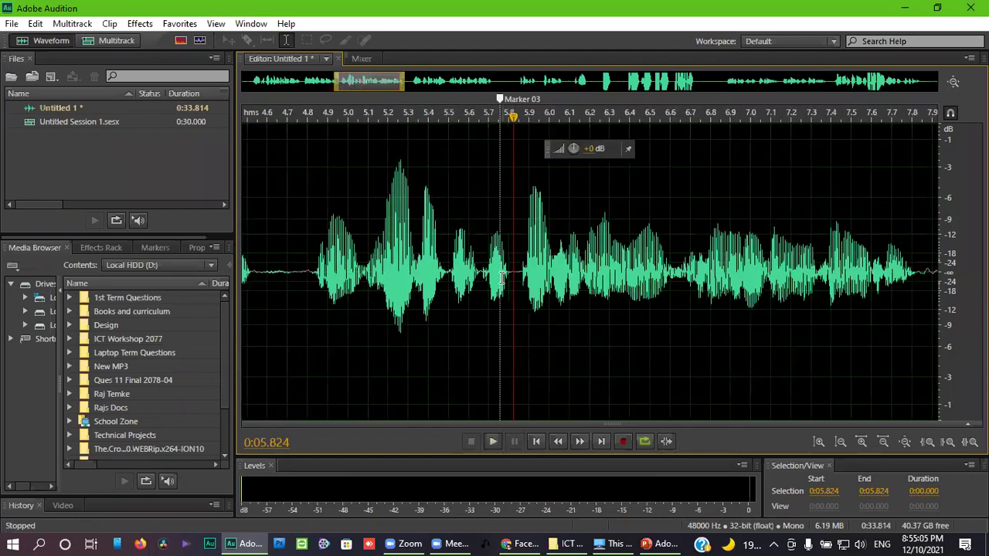
{"action": "scroll", "coordinate": [500, 282], "scroll_direction": "up", "scroll_amount": 3}
{"action": "scroll", "coordinate": [404, 268], "scroll_direction": "down", "scroll_amount": 1}
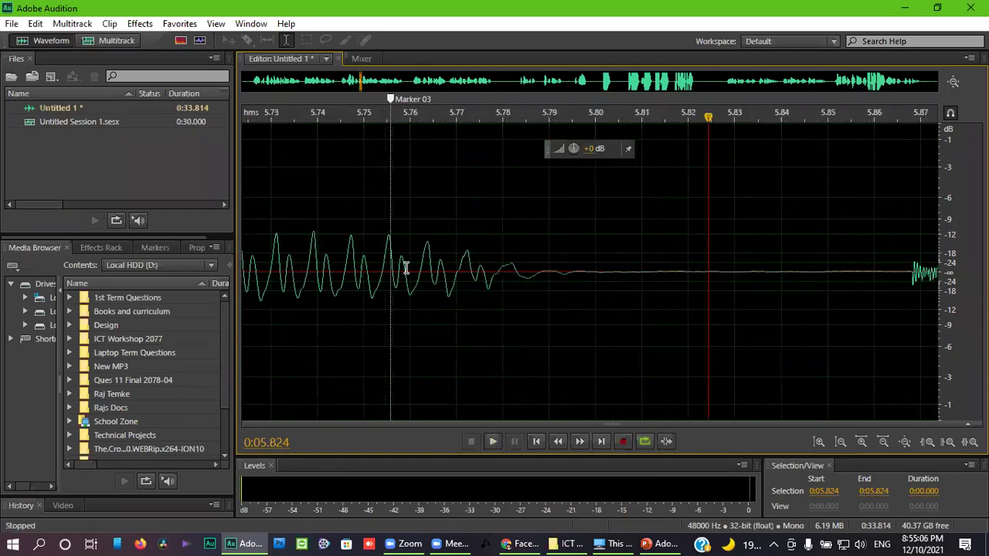
{"action": "left_click", "coordinate": [401, 265]}
{"action": "key", "text": "space"}
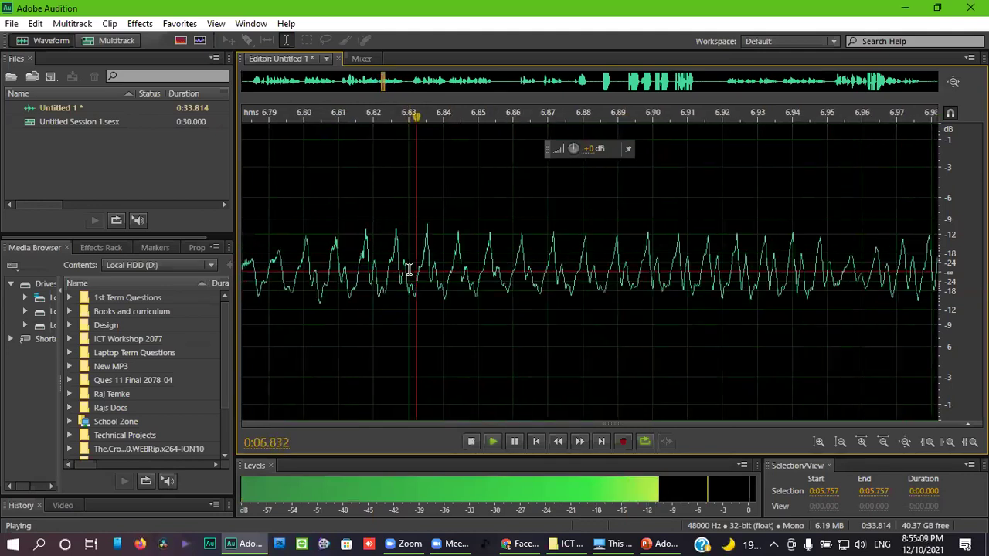
{"action": "key", "text": "space"}
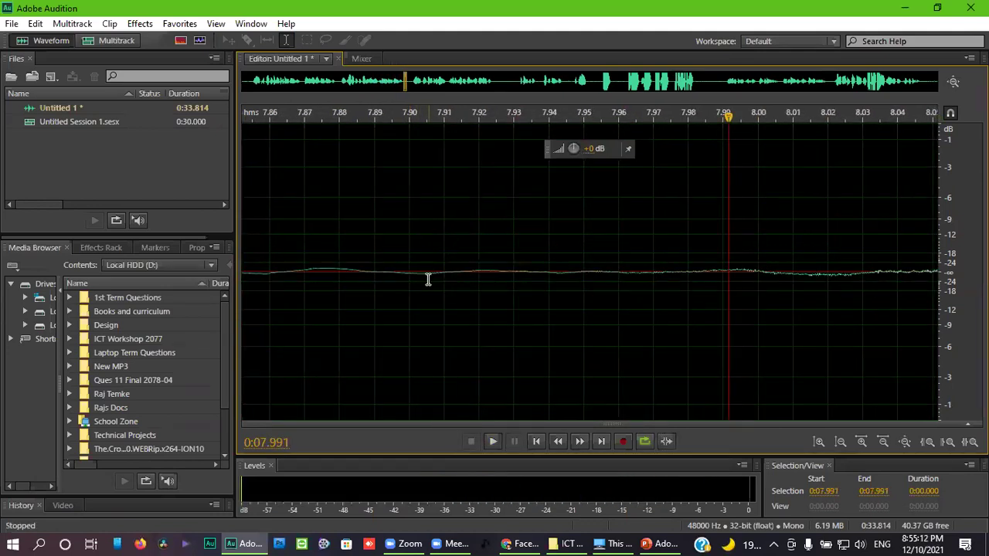
Return the playhead to the marker, then select the burst around it from 0:05.669 to 0:05.850 and play it.
{"action": "scroll", "coordinate": [428, 279], "scroll_direction": "down", "scroll_amount": 10}
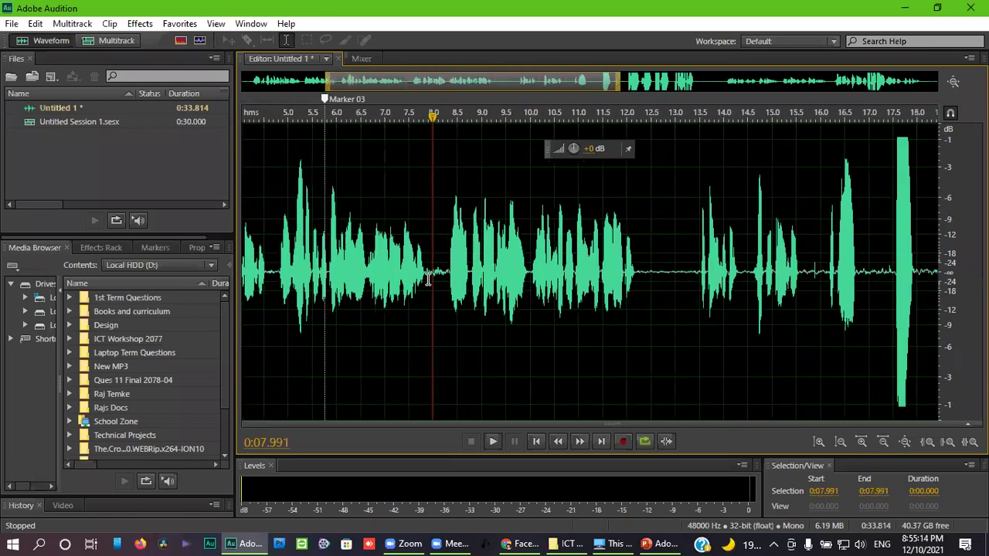
{"action": "left_click", "coordinate": [370, 217]}
{"action": "scroll", "coordinate": [370, 216], "scroll_direction": "up", "scroll_amount": 7}
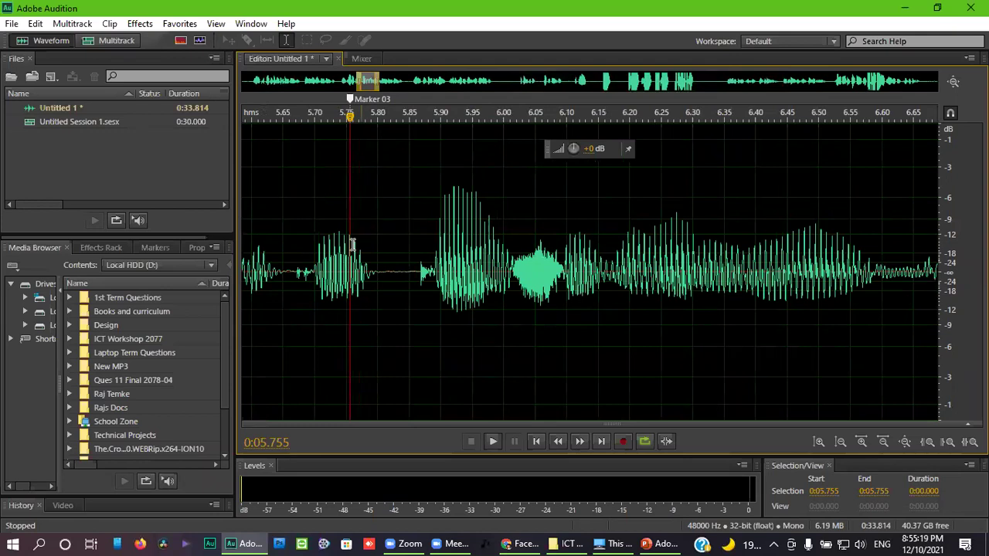
{"action": "left_click_drag", "start_coordinate": [295, 272], "coordinate": [410, 315]}
{"action": "key", "text": "space"}
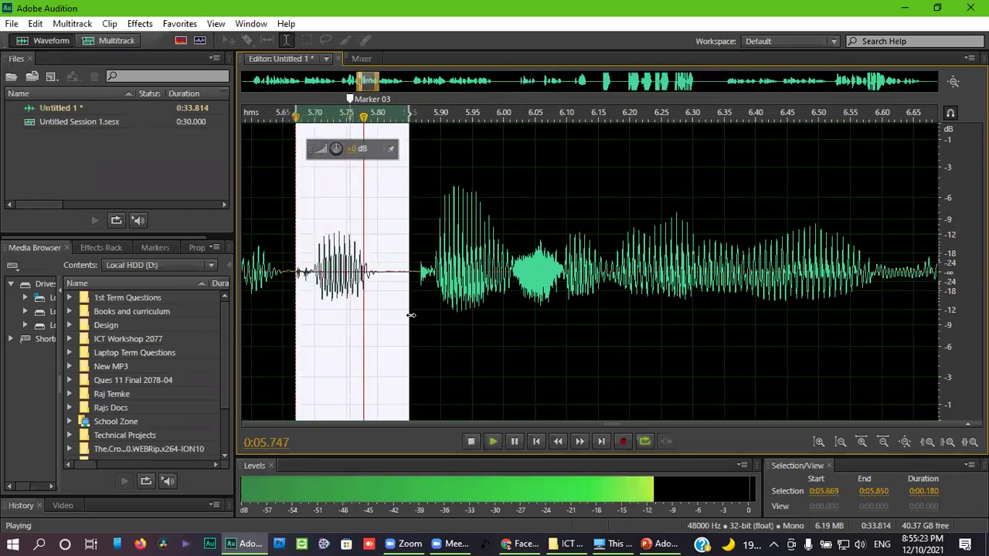
{"action": "scroll", "coordinate": [402, 294], "scroll_direction": "down", "scroll_amount": 3}
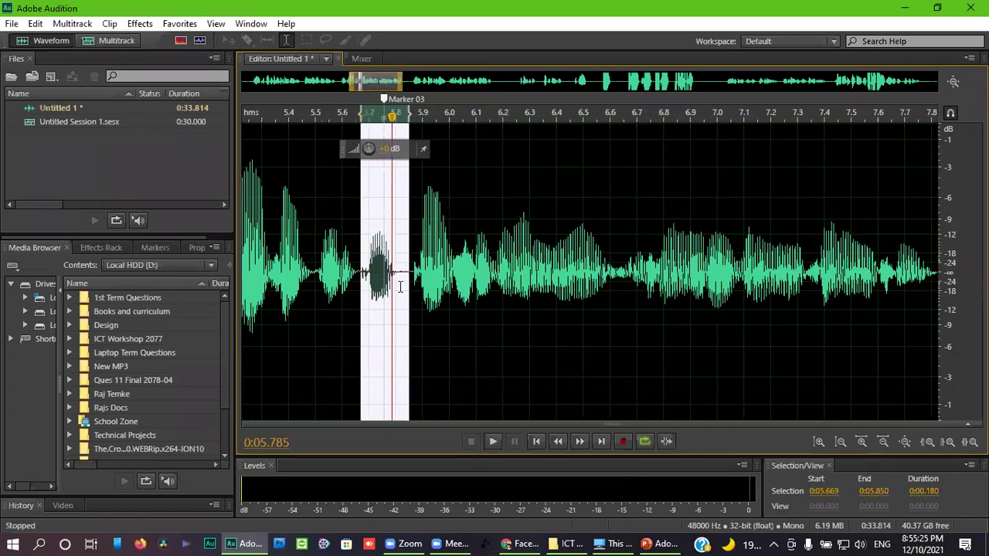
{"action": "scroll", "coordinate": [425, 277], "scroll_direction": "down", "scroll_amount": 4}
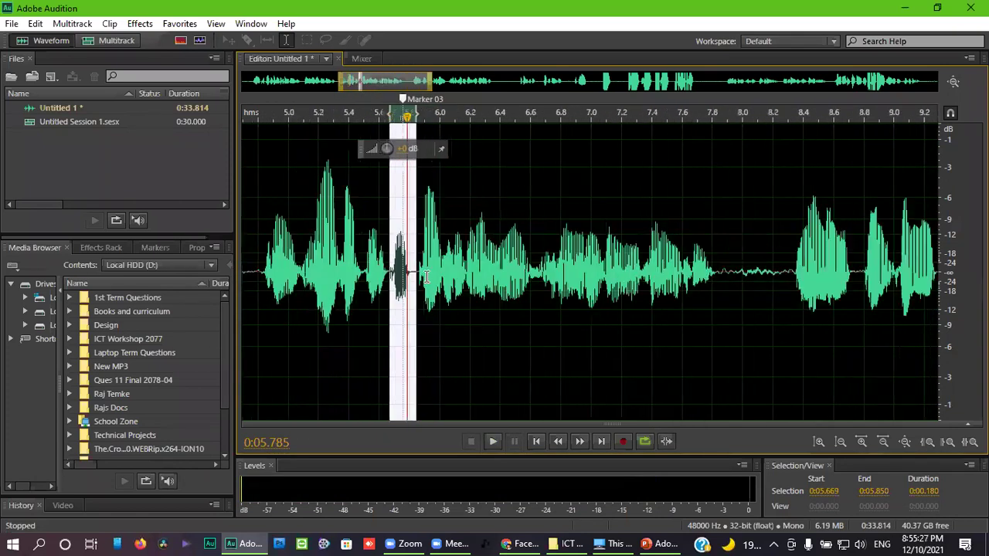
{"action": "scroll", "coordinate": [421, 276], "scroll_direction": "up", "scroll_amount": 5}
{"action": "scroll", "coordinate": [394, 274], "scroll_direction": "down", "scroll_amount": 1}
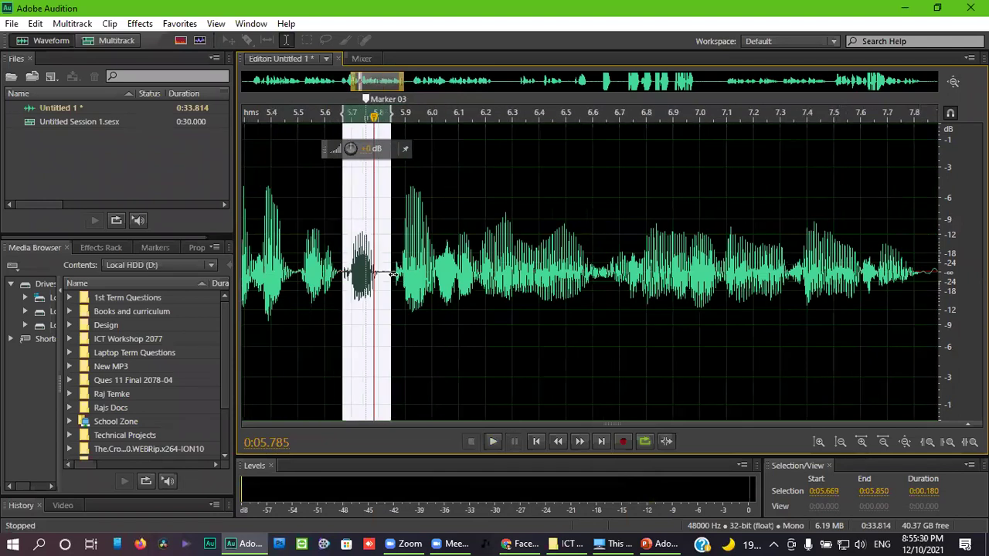
Clear the selection around the marked burst and place the playhead at 0:05.773, just after the marker.
{"action": "scroll", "coordinate": [394, 274], "scroll_direction": "up", "scroll_amount": 3}
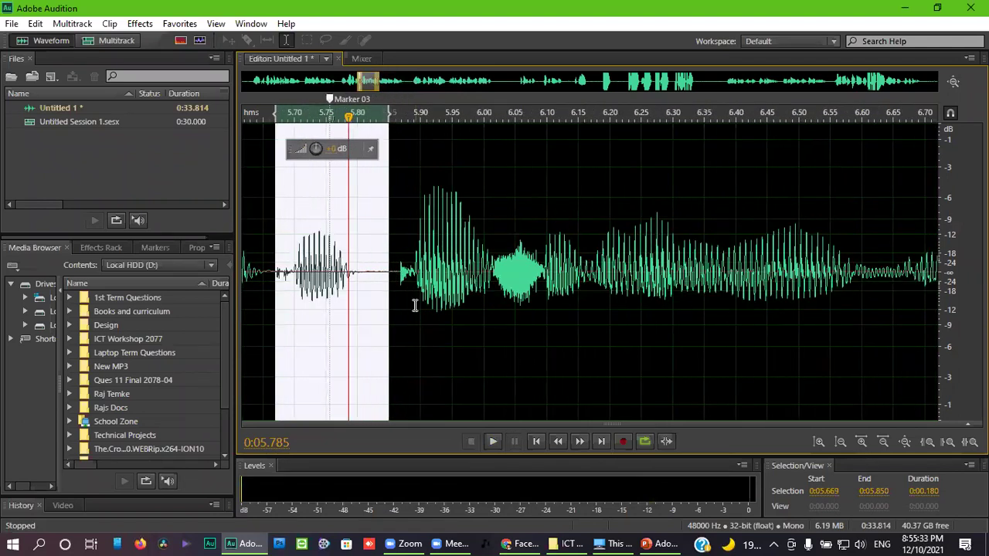
{"action": "left_click", "coordinate": [400, 296]}
{"action": "left_click", "coordinate": [885, 301]}
{"action": "left_click_drag", "start_coordinate": [902, 300], "coordinate": [804, 284]}
{"action": "left_click", "coordinate": [341, 267]}
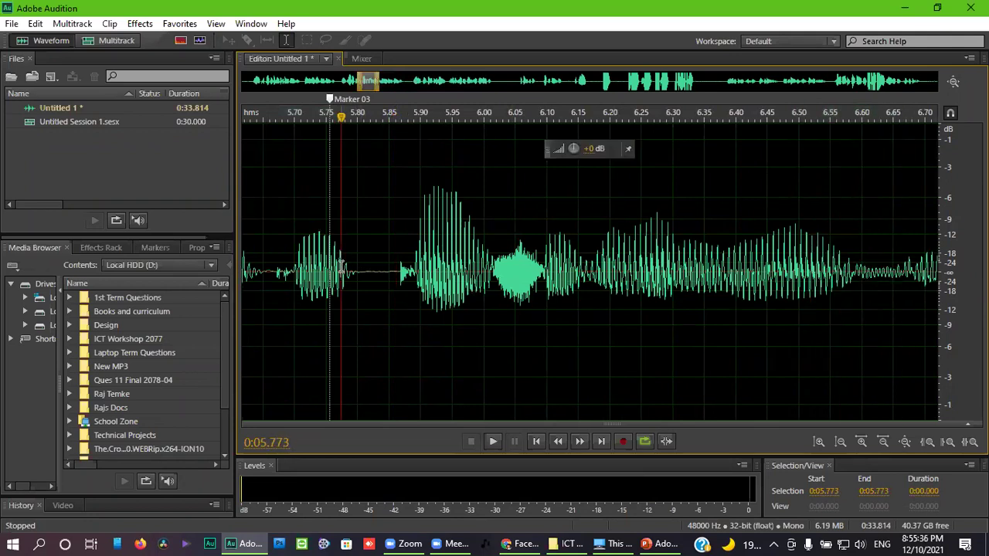
Select the burst around the marker from 0:05.666 to 0:05.841 and delete it.
{"action": "scroll", "coordinate": [341, 266], "scroll_direction": "down", "scroll_amount": 1}
{"action": "scroll", "coordinate": [344, 301], "scroll_direction": "up", "scroll_amount": 1}
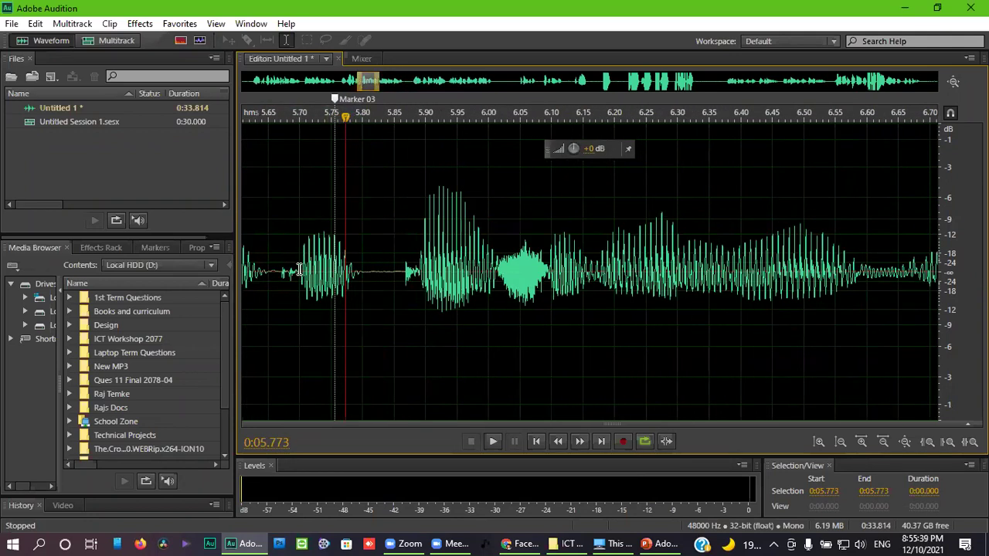
{"action": "left_click_drag", "start_coordinate": [279, 272], "coordinate": [389, 301]}
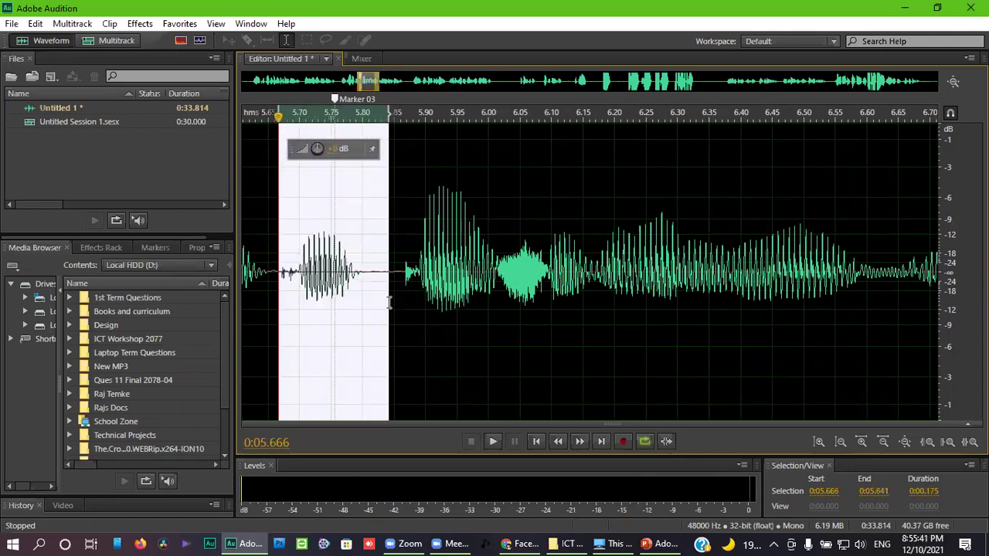
{"action": "scroll", "coordinate": [389, 303], "scroll_direction": "down", "scroll_amount": 1}
{"action": "scroll", "coordinate": [391, 302], "scroll_direction": "up", "scroll_amount": 1}
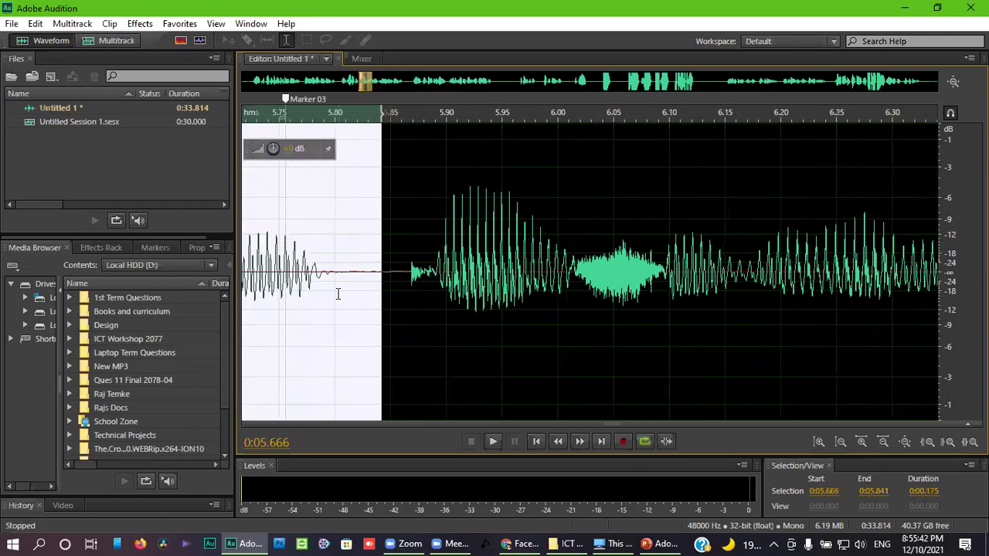
{"action": "scroll", "coordinate": [343, 283], "scroll_direction": "down", "scroll_amount": 1}
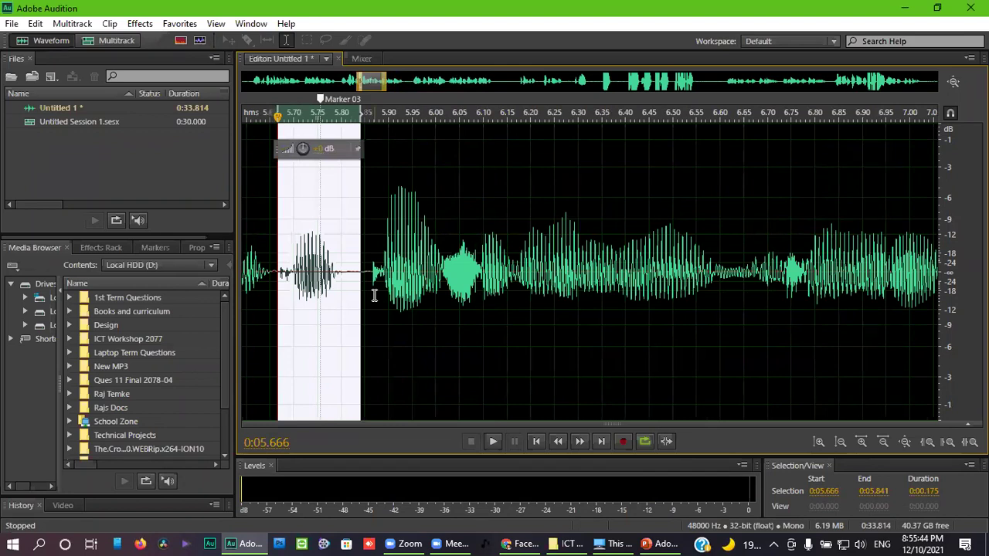
{"action": "key", "text": "Delete"}
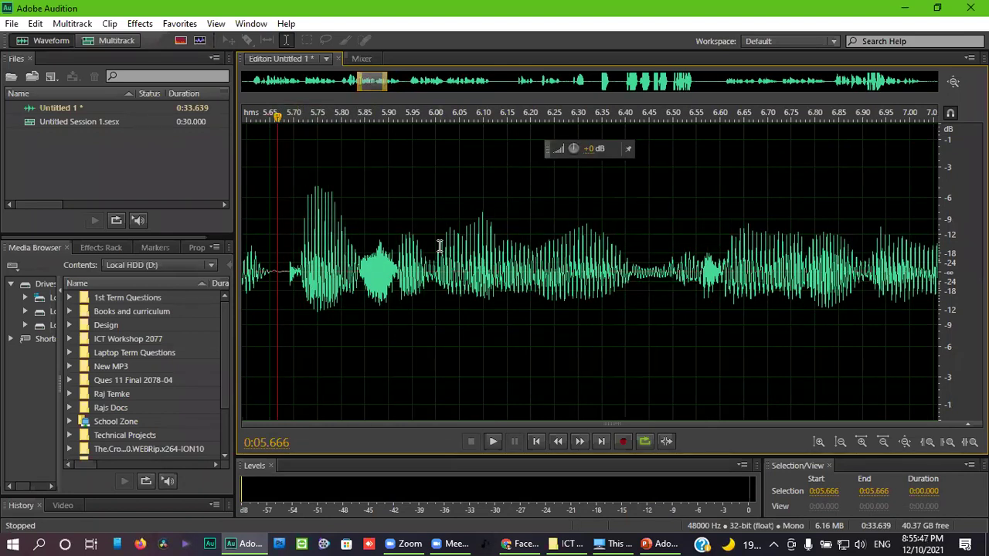
Play the edited phrase from 0:04.804 and stop at about 0:06.642.
{"action": "scroll", "coordinate": [438, 252], "scroll_direction": "down", "scroll_amount": 3}
{"action": "scroll", "coordinate": [391, 253], "scroll_direction": "down", "scroll_amount": 1}
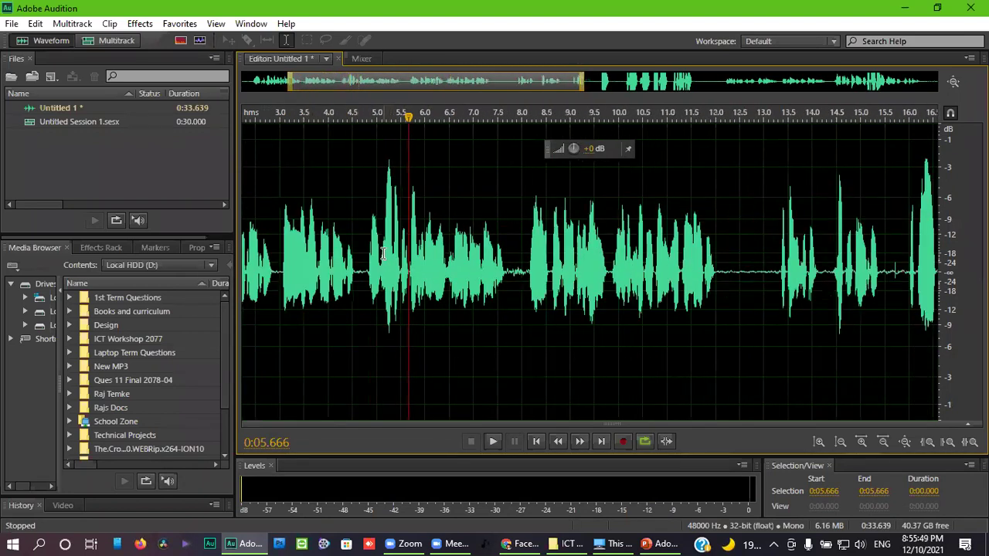
{"action": "left_click", "coordinate": [367, 255]}
{"action": "key", "text": "space"}
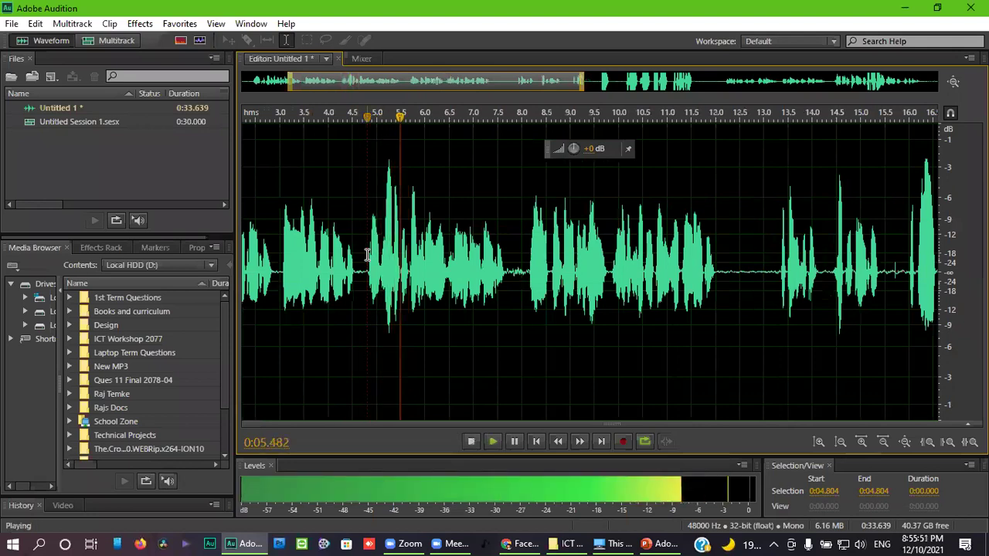
{"action": "key", "text": "space"}
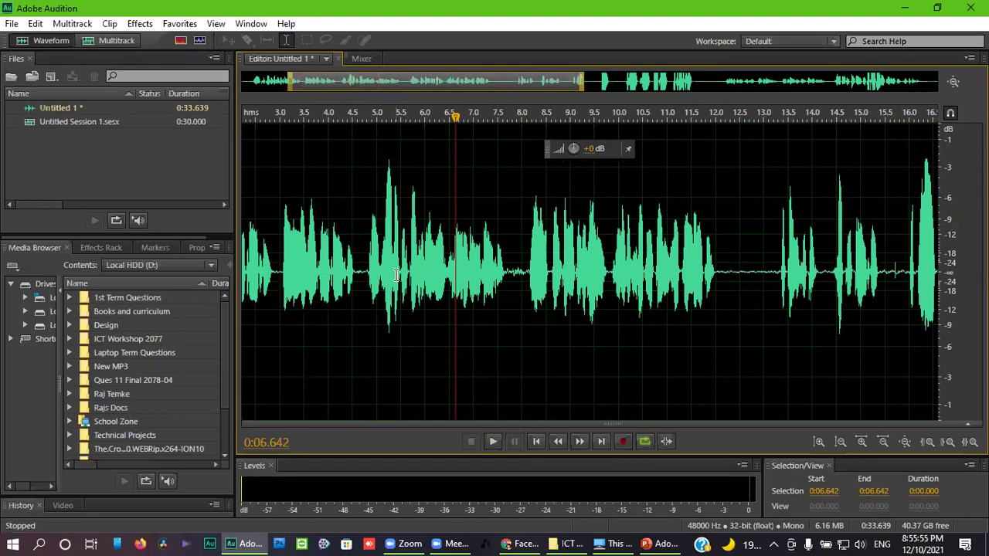
Undo the burst's deletion, then select a shorter span around the burst starting at 0:05.669 and delete it.
{"action": "key", "text": "ctrl+z"}
{"action": "scroll", "coordinate": [407, 275], "scroll_direction": "up", "scroll_amount": 5}
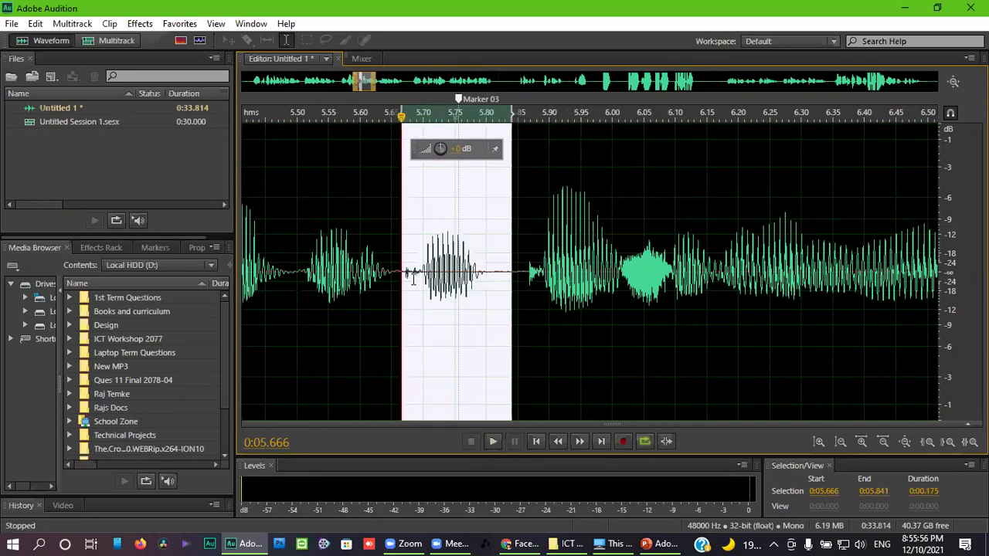
{"action": "left_click_drag", "start_coordinate": [597, 278], "coordinate": [391, 257]}
{"action": "key", "text": "Delete"}
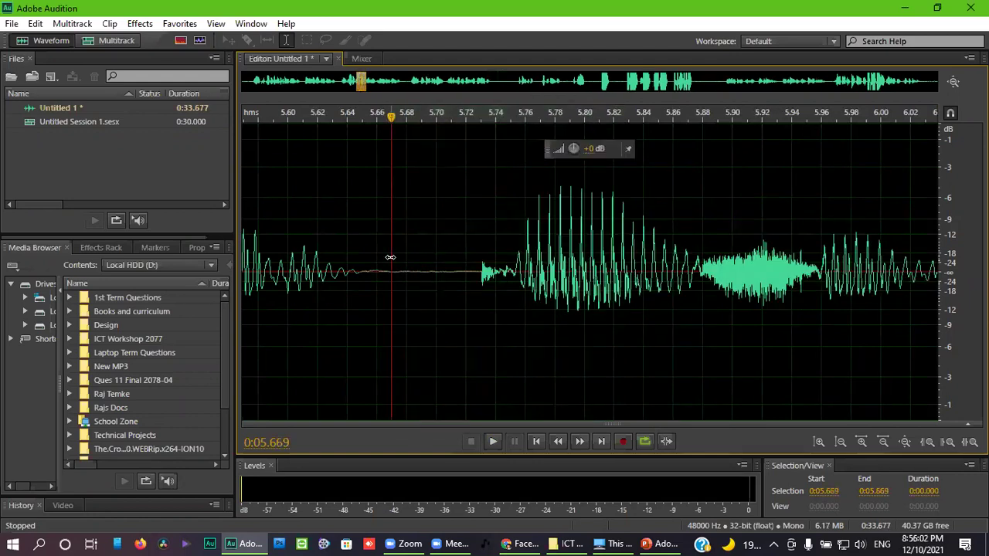
Place the playhead in the pause before the edited phrase at 0:04.740, play the phrase, and stop.
{"action": "scroll", "coordinate": [435, 194], "scroll_direction": "down", "scroll_amount": 3}
{"action": "scroll", "coordinate": [480, 270], "scroll_direction": "down", "scroll_amount": 1}
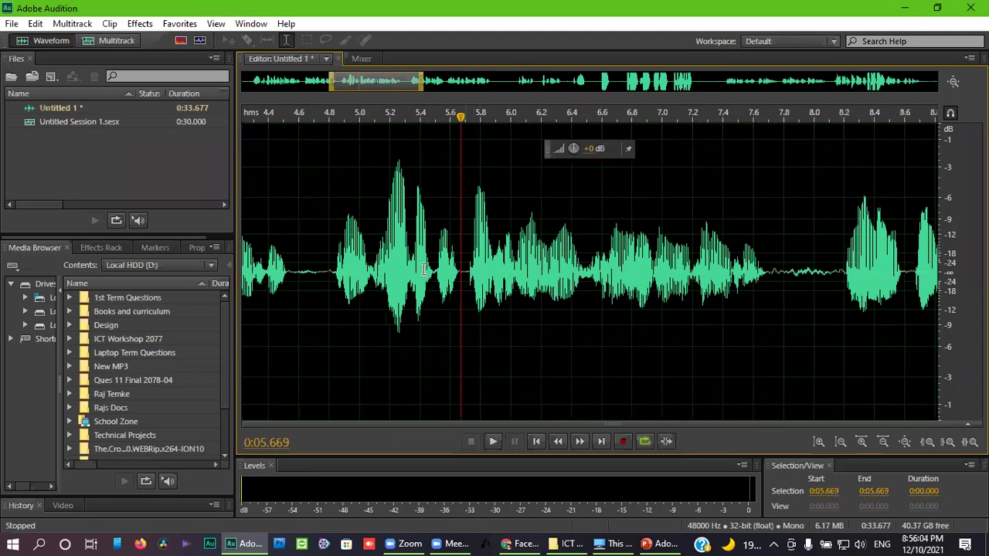
{"action": "left_click", "coordinate": [327, 261]}
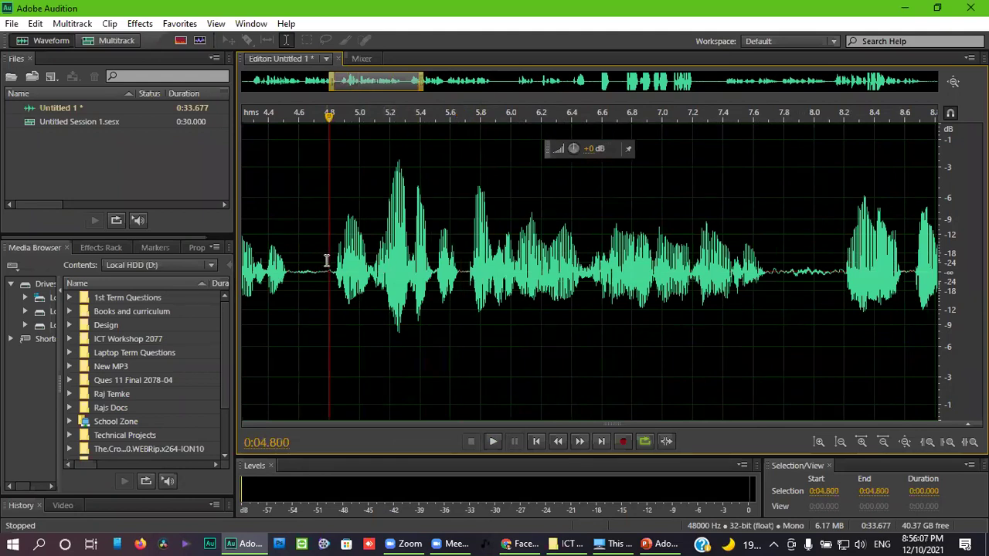
{"action": "scroll", "coordinate": [327, 261], "scroll_direction": "down", "scroll_amount": 2}
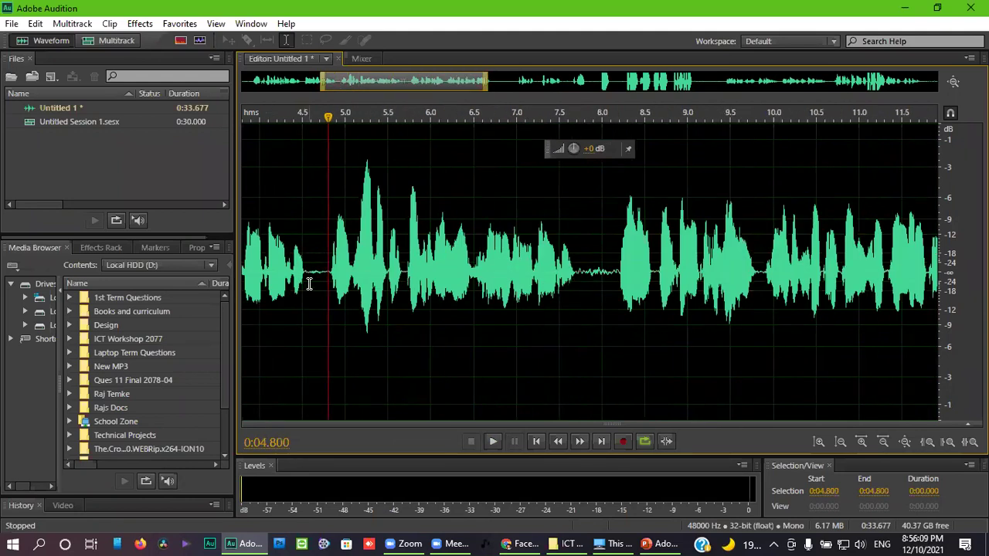
{"action": "left_click", "coordinate": [321, 260]}
{"action": "key", "text": "space"}
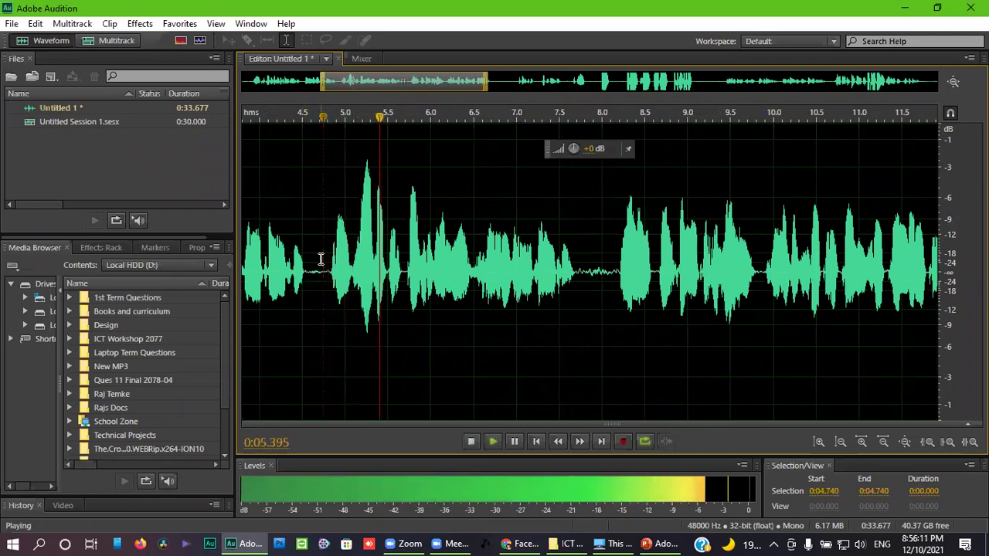
{"action": "key", "text": "space"}
Replay the edited phrase from 0:04.698 and stop playback after it.
{"action": "left_click", "coordinate": [319, 261]}
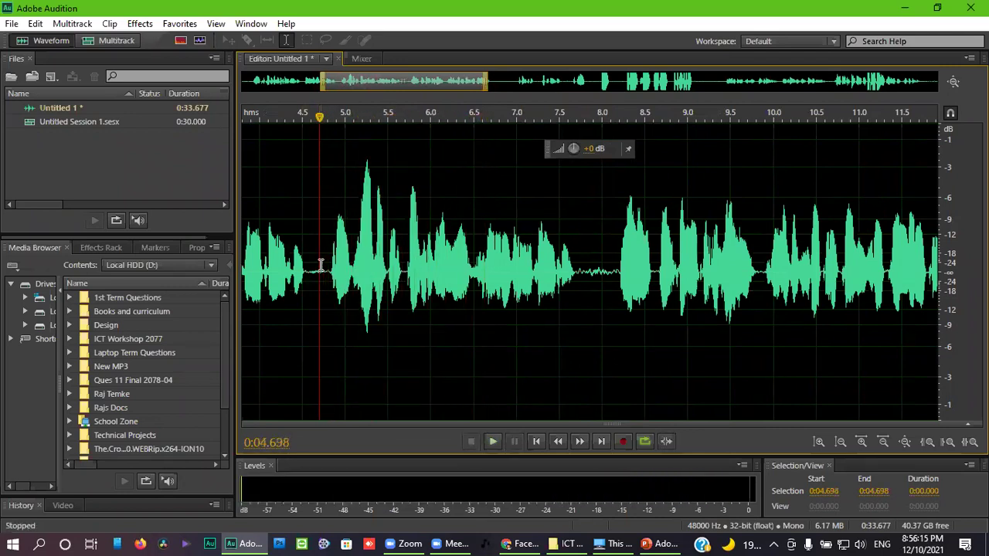
{"action": "key", "text": "space"}
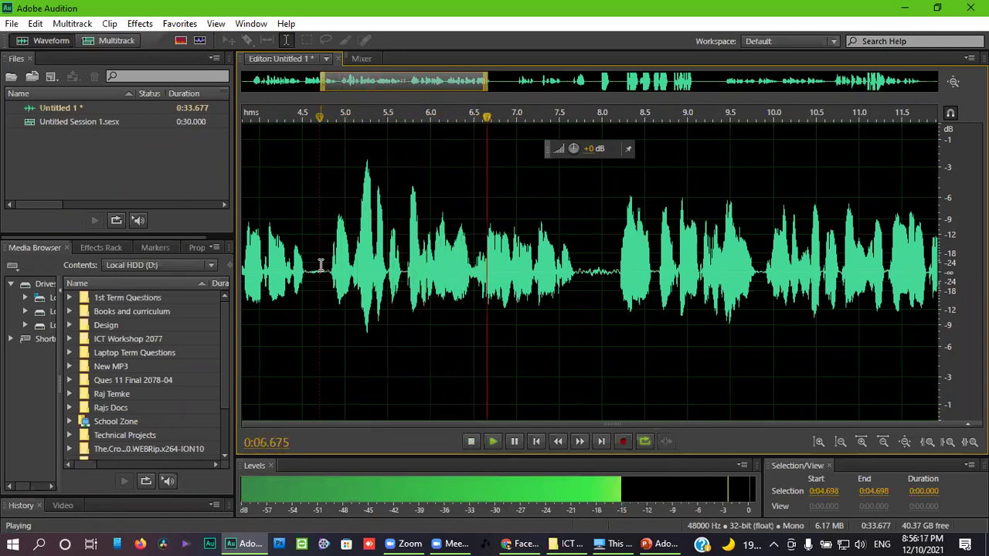
{"action": "key", "text": "space"}
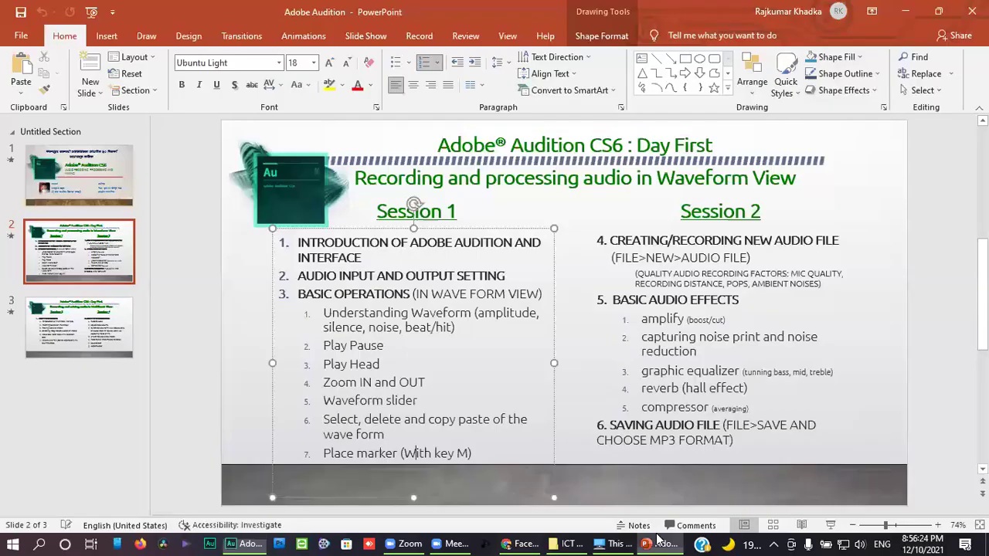
Switch to the PowerPoint outline slide to review the Session 1 and Session 2 topics, then return to Adobe Audition.
{"action": "left_click", "coordinate": [661, 543]}
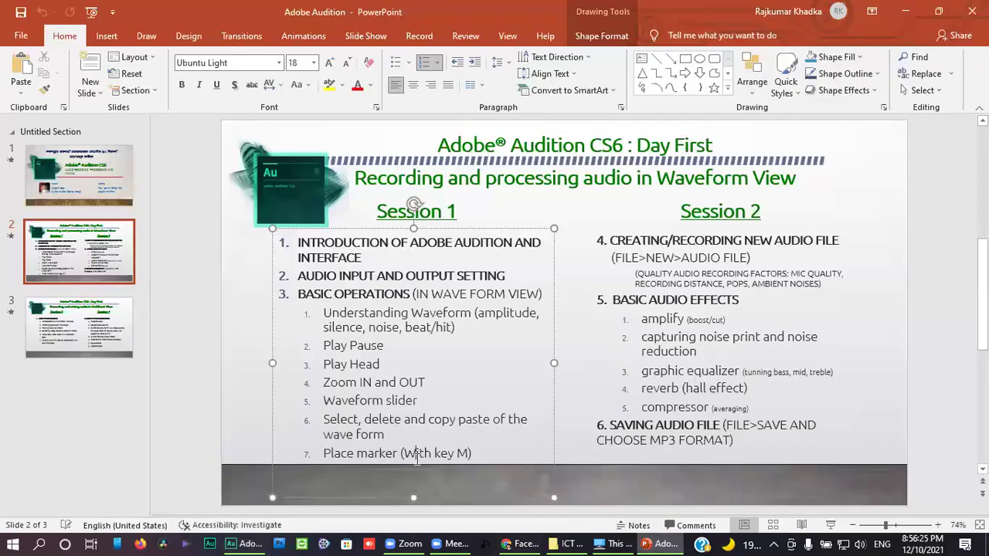
{"action": "left_click_drag", "start_coordinate": [685, 239], "coordinate": [735, 442]}
{"action": "left_click", "coordinate": [474, 333]}
{"action": "left_click", "coordinate": [715, 394]}
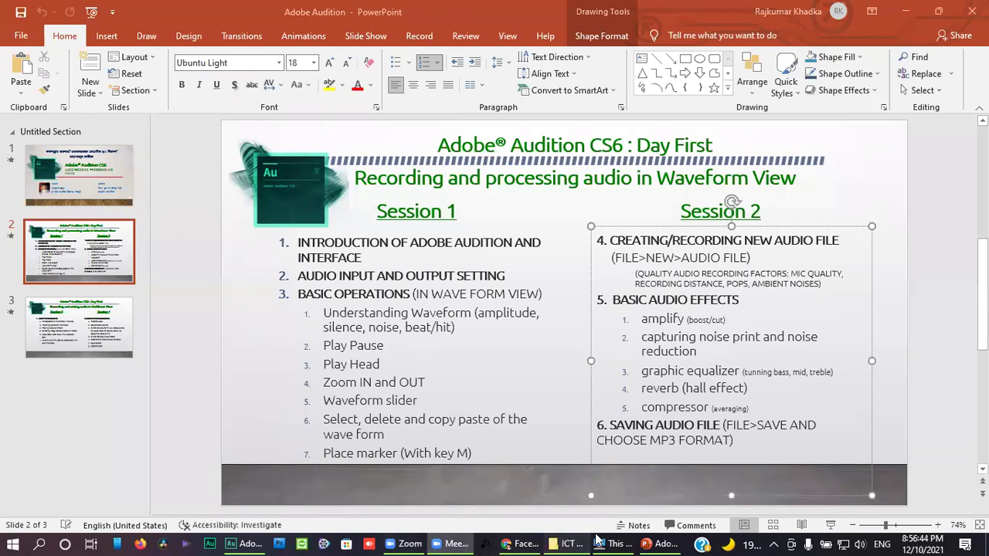
{"action": "left_click", "coordinate": [244, 539]}
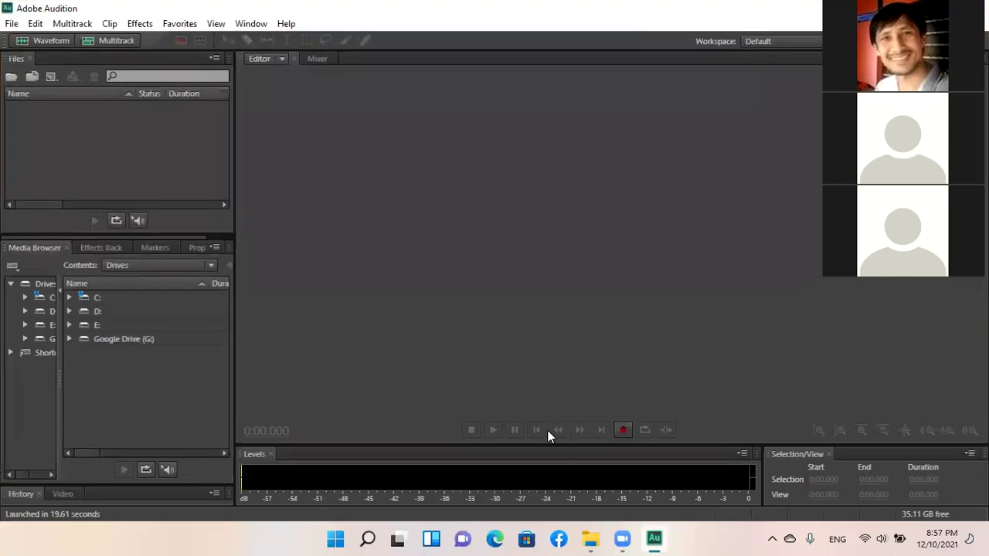
Record about 4.4 seconds into a new audio file at 44100 Hz, Stereo, 32 (float), and stop the recording.
{"action": "left_click", "coordinate": [625, 431]}
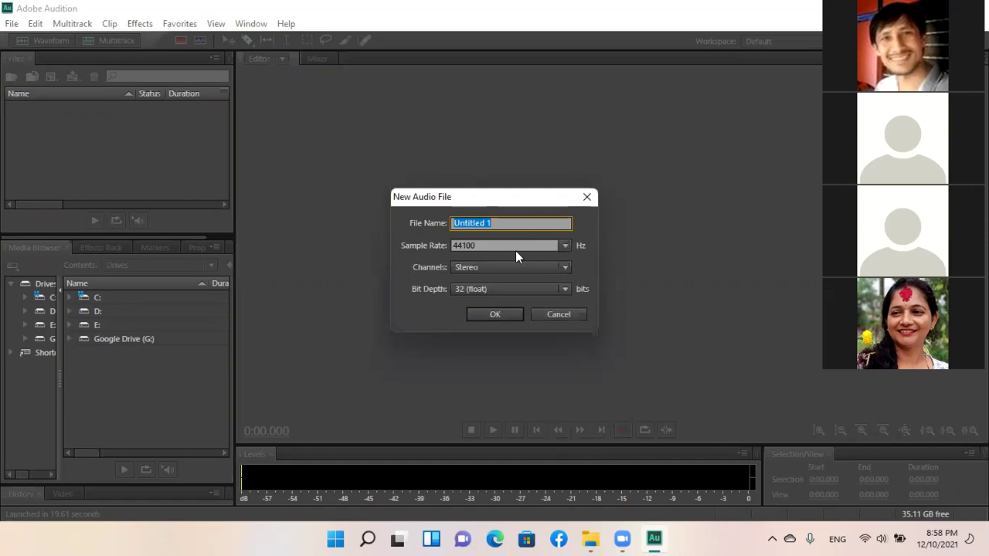
{"action": "left_click", "coordinate": [511, 312]}
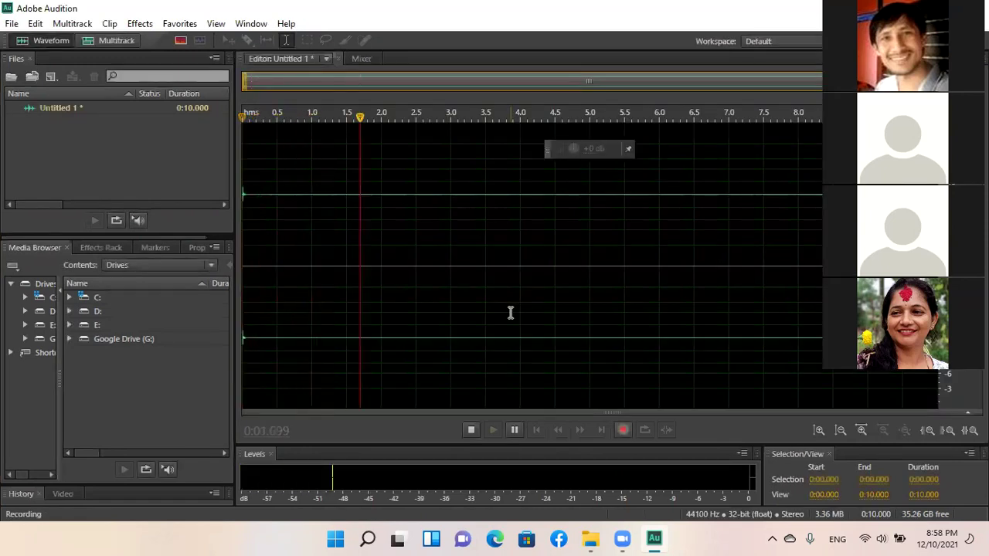
{"action": "left_click", "coordinate": [623, 431]}
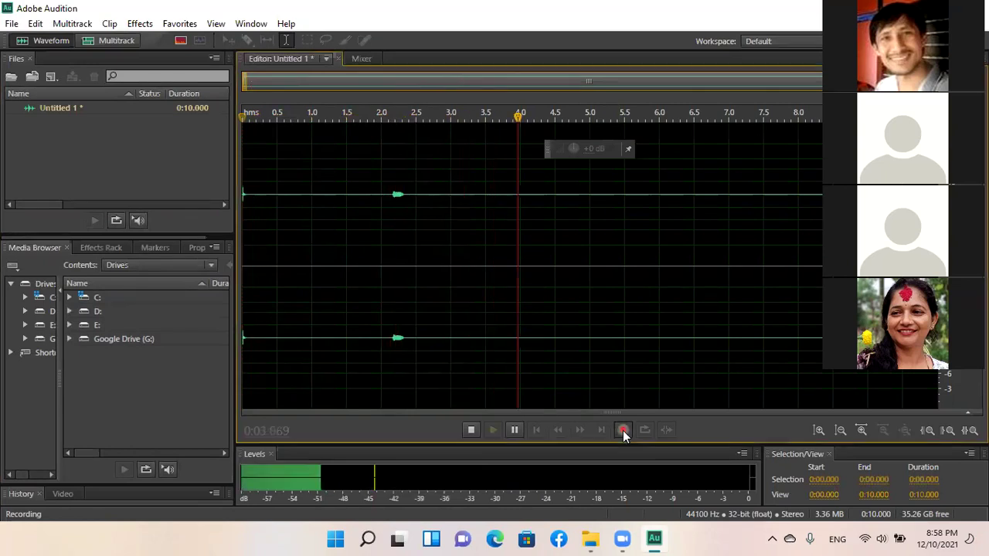
{"action": "left_click", "coordinate": [623, 431]}
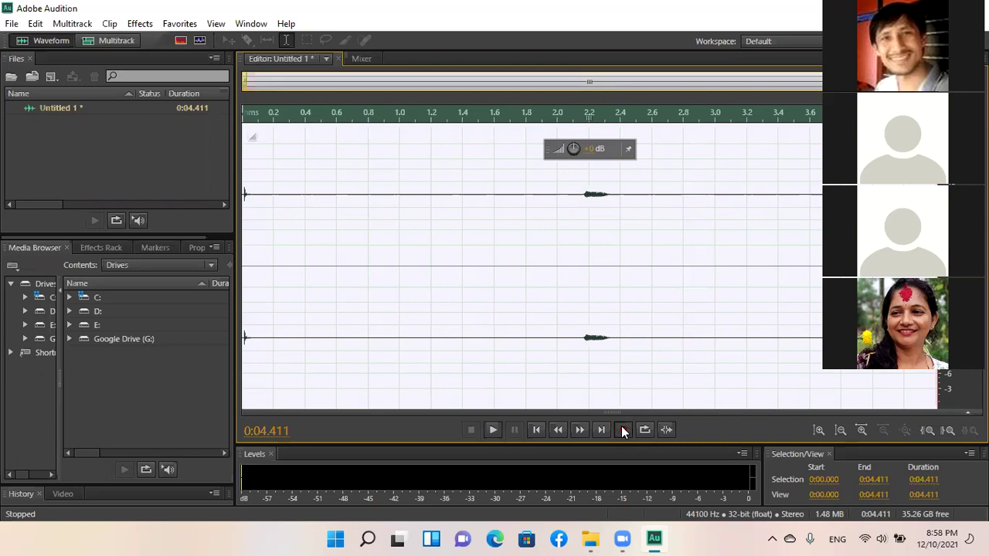
{"action": "left_click", "coordinate": [623, 430]}
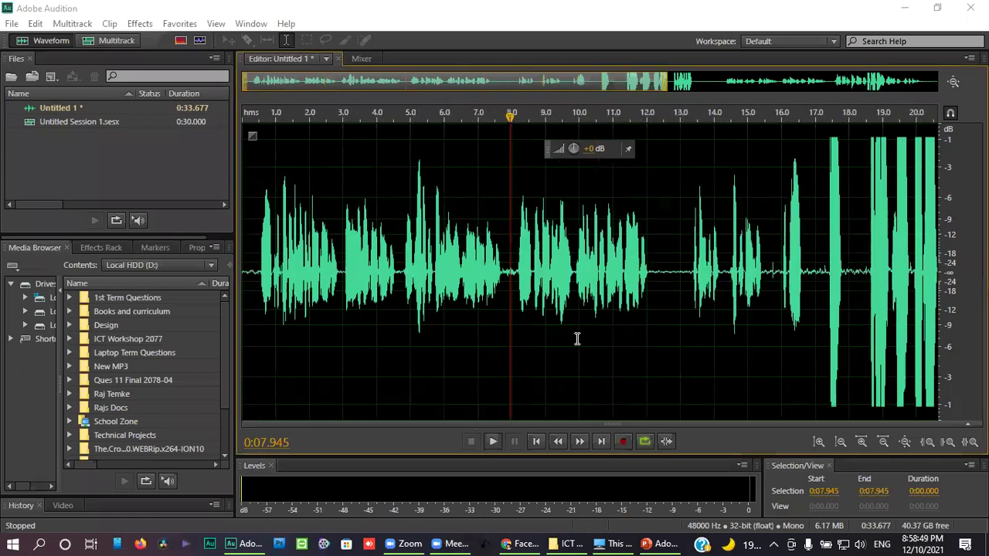
Show the whole 33-second voice recording and place the playhead in the pause at 0:08.000.
{"action": "scroll", "coordinate": [577, 338], "scroll_direction": "down", "scroll_amount": 2}
{"action": "left_click", "coordinate": [568, 328]}
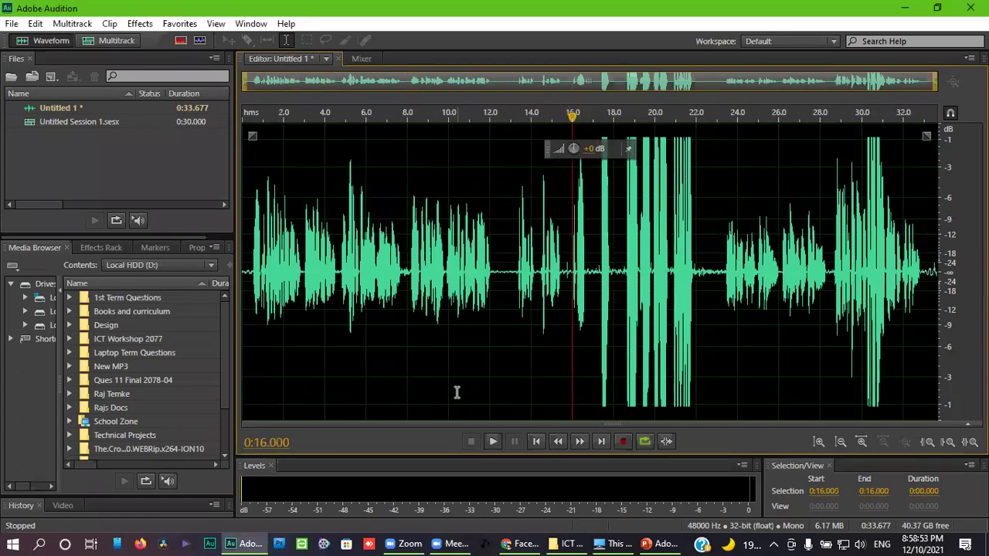
{"action": "left_click", "coordinate": [408, 196]}
Examine the waveform around 0:10 at several horizontal zoom levels and return to the full view.
{"action": "scroll", "coordinate": [441, 232], "scroll_direction": "up", "scroll_amount": 3}
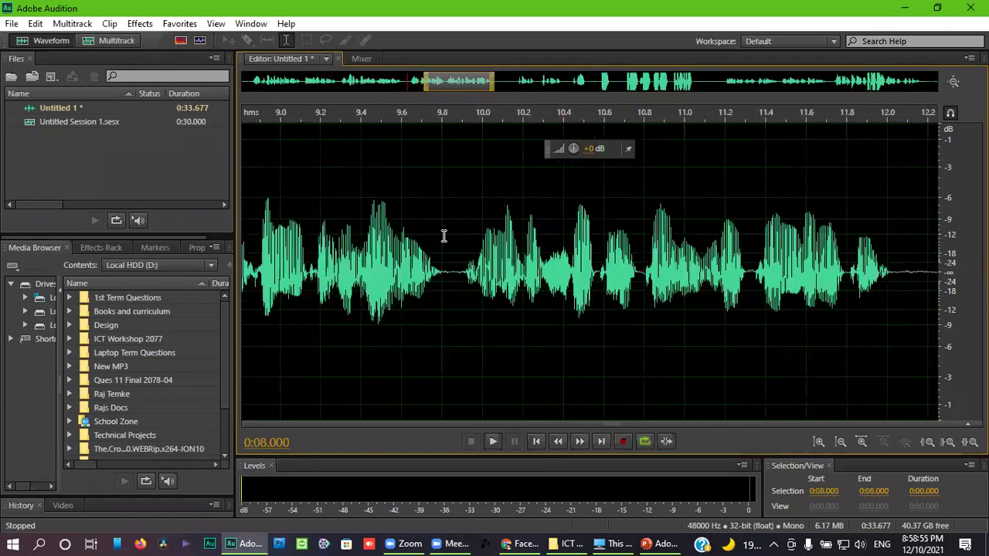
{"action": "scroll", "coordinate": [443, 230], "scroll_direction": "down", "scroll_amount": 2}
{"action": "scroll", "coordinate": [444, 229], "scroll_direction": "up", "scroll_amount": 4}
{"action": "scroll", "coordinate": [444, 229], "scroll_direction": "down", "scroll_amount": 2}
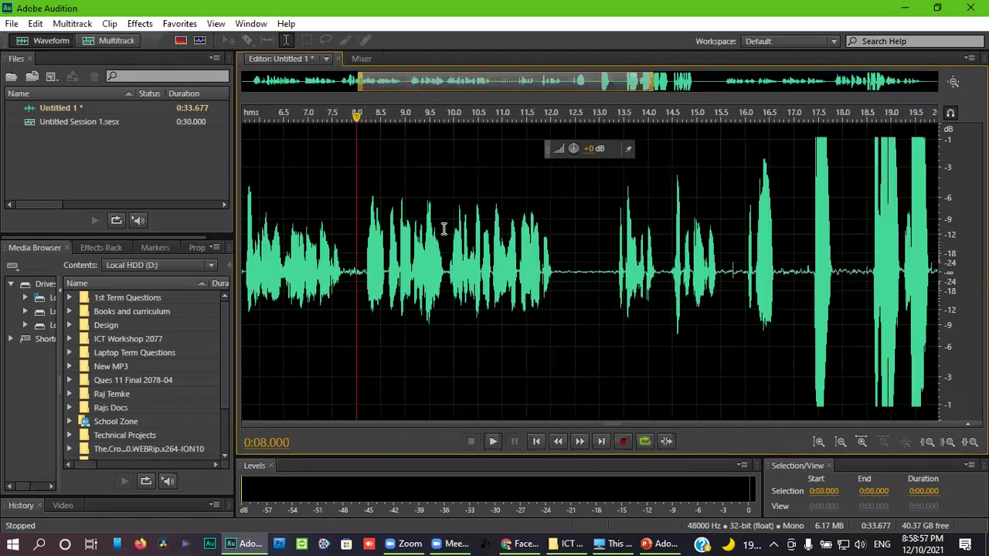
{"action": "scroll", "coordinate": [443, 228], "scroll_direction": "up", "scroll_amount": 3}
{"action": "scroll", "coordinate": [444, 229], "scroll_direction": "down", "scroll_amount": 2}
{"action": "scroll", "coordinate": [443, 229], "scroll_direction": "up", "scroll_amount": 5}
{"action": "scroll", "coordinate": [444, 229], "scroll_direction": "down", "scroll_amount": 3}
{"action": "scroll", "coordinate": [444, 228], "scroll_direction": "up", "scroll_amount": 2}
{"action": "scroll", "coordinate": [443, 229], "scroll_direction": "down", "scroll_amount": 2}
{"action": "scroll", "coordinate": [444, 229], "scroll_direction": "up", "scroll_amount": 2}
{"action": "scroll", "coordinate": [444, 229], "scroll_direction": "down", "scroll_amount": 4}
{"action": "scroll", "coordinate": [444, 229], "scroll_direction": "up", "scroll_amount": 2}
{"action": "scroll", "coordinate": [444, 229], "scroll_direction": "down", "scroll_amount": 5}
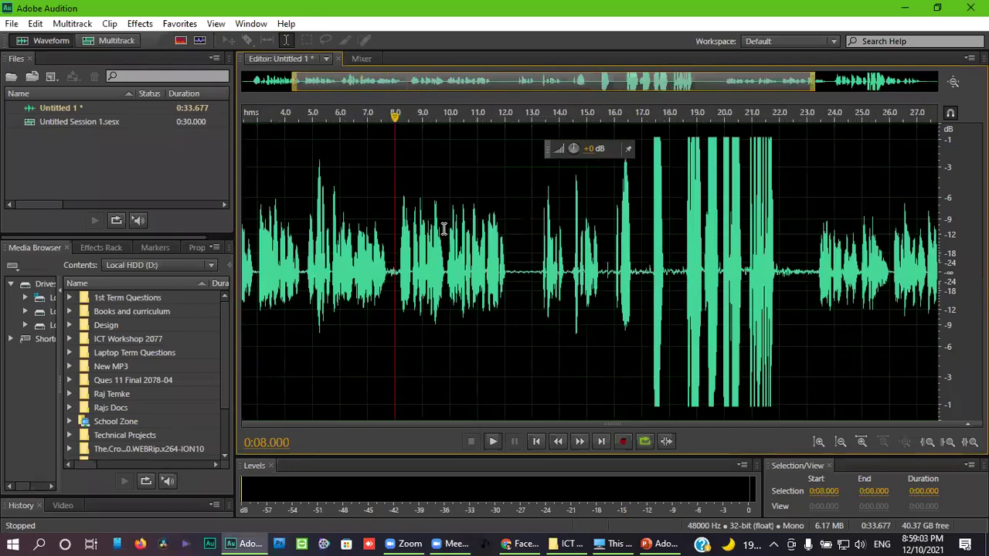
{"action": "scroll", "coordinate": [443, 229], "scroll_direction": "up", "scroll_amount": 3}
{"action": "scroll", "coordinate": [444, 229], "scroll_direction": "down", "scroll_amount": 3}
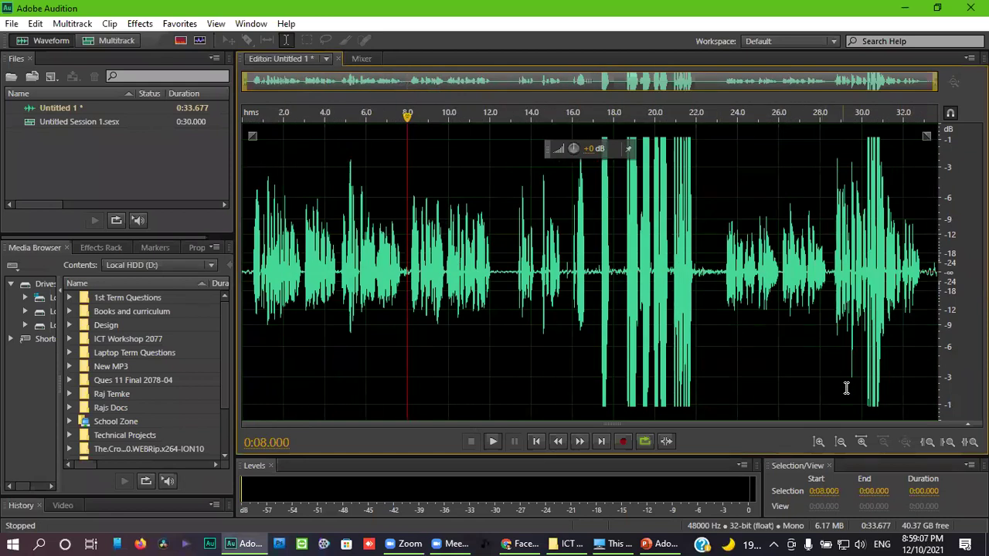
Zoom out the waveform's amplitude scale, restore it, and zoom it out again until the waveform is a thin band.
{"action": "left_click", "coordinate": [838, 442]}
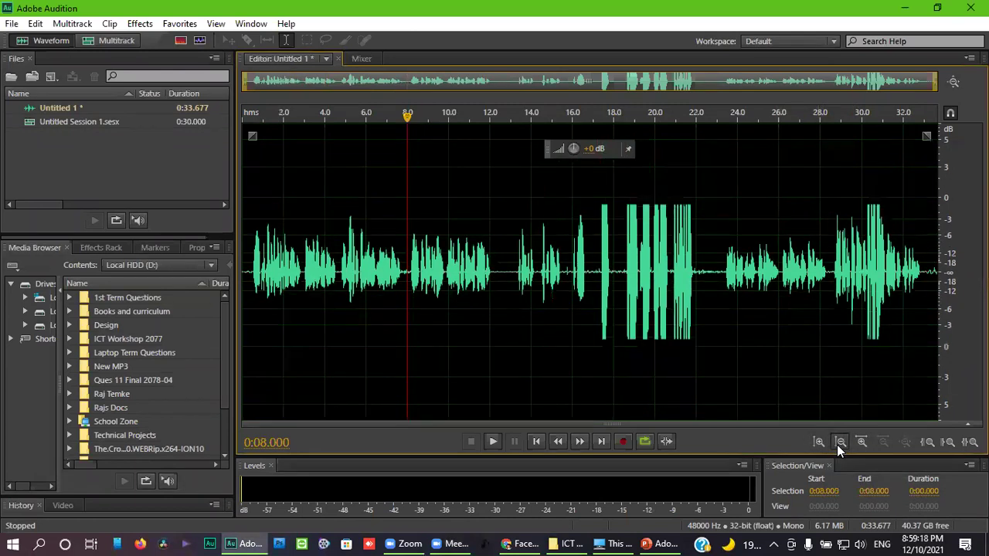
{"action": "left_click", "coordinate": [838, 443]}
{"action": "left_click", "coordinate": [833, 445]}
{"action": "left_click", "coordinate": [833, 444]}
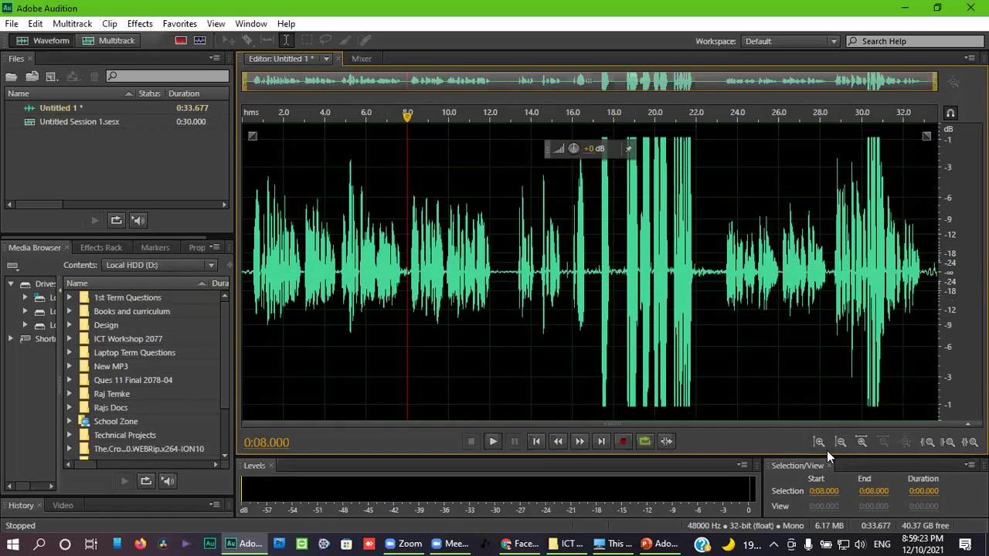
{"action": "left_click", "coordinate": [838, 443]}
{"action": "left_click", "coordinate": [839, 443]}
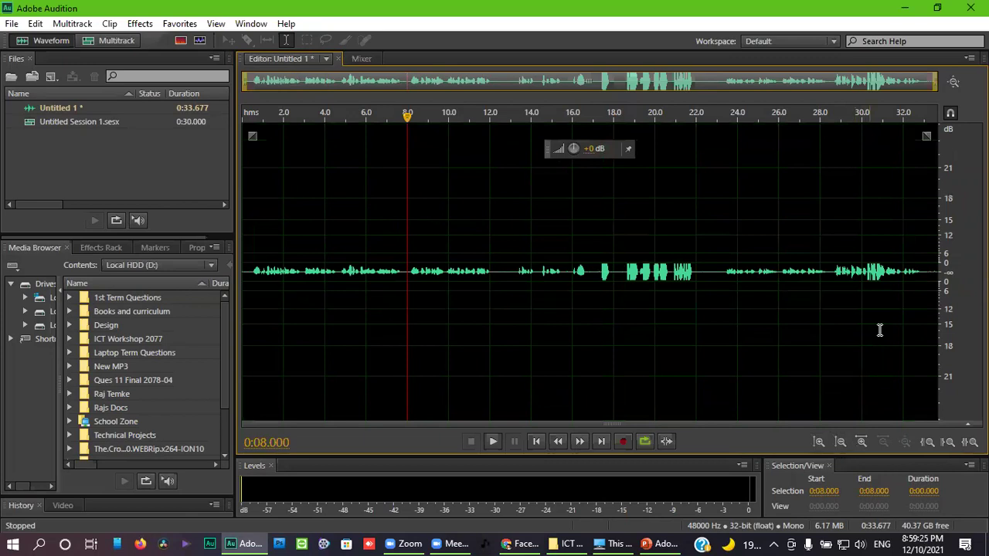
Restore the waveform's amplitude scale to full height, then zoom the timeline in around 0:08 and back out to the whole recording.
{"action": "left_click", "coordinate": [819, 442]}
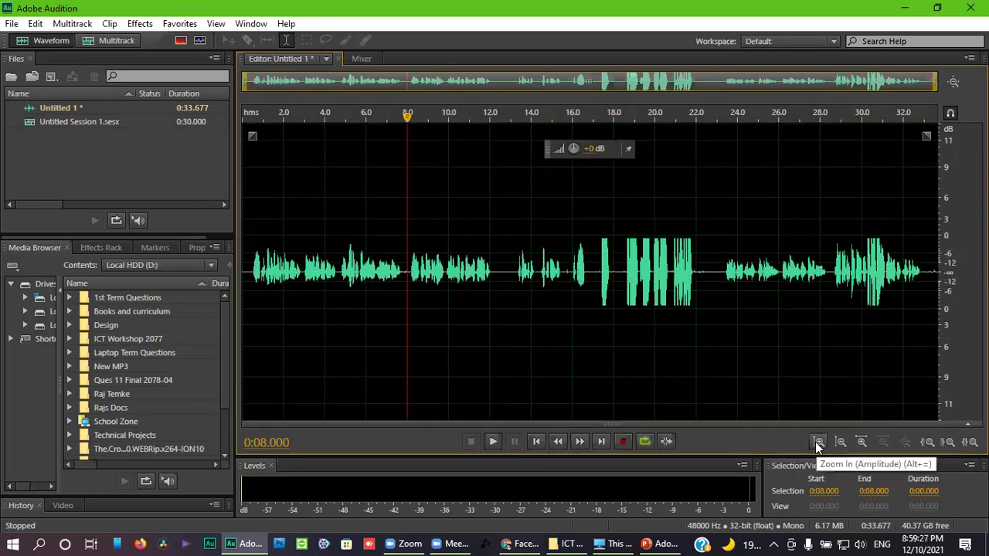
{"action": "left_click", "coordinate": [818, 442]}
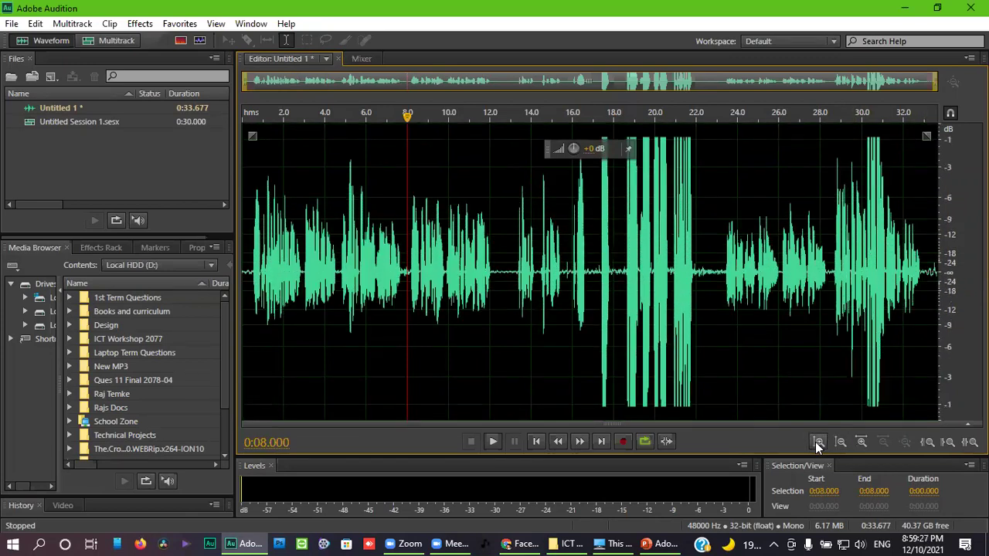
{"action": "left_click", "coordinate": [860, 440]}
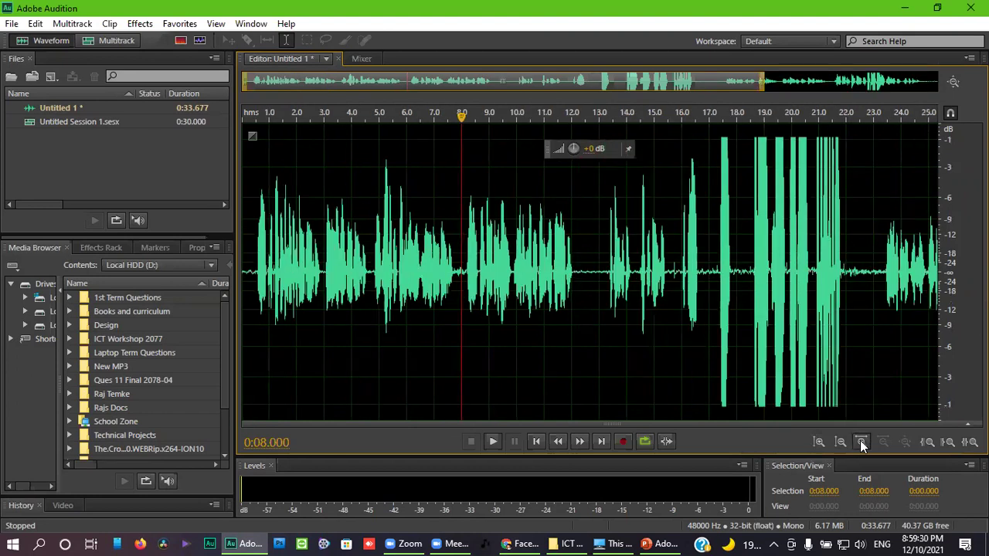
{"action": "left_click", "coordinate": [860, 440]}
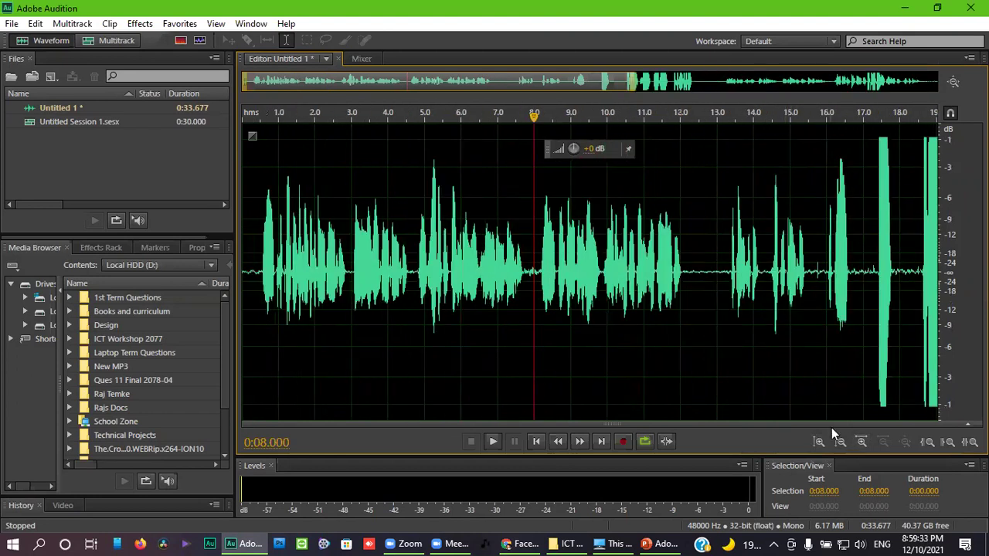
{"action": "left_click", "coordinate": [758, 341]}
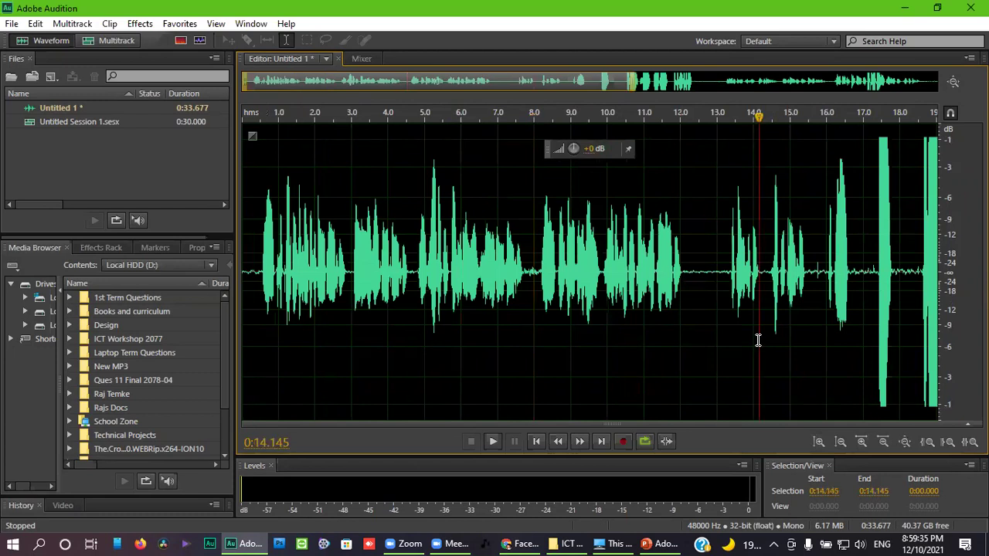
{"action": "left_click", "coordinate": [882, 442]}
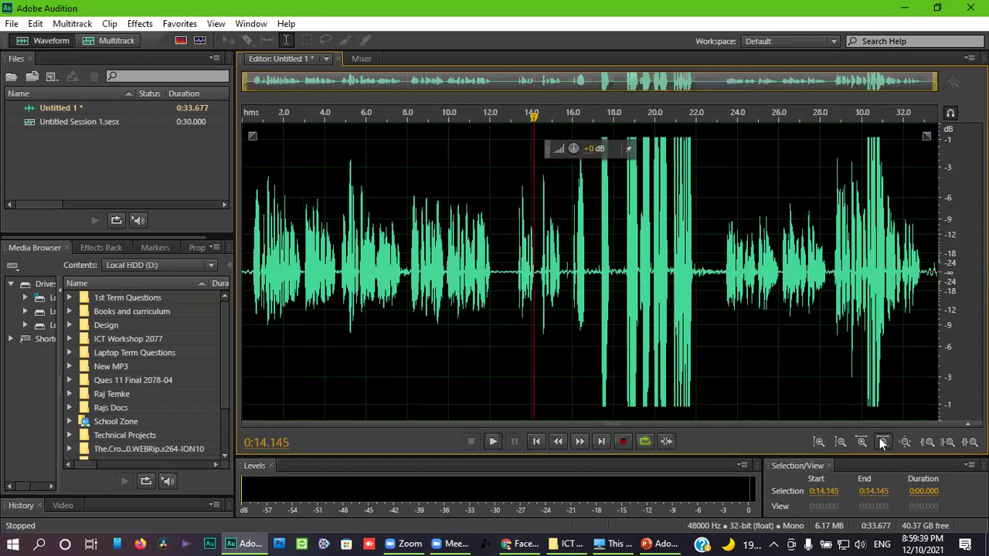
Place the playhead at 0:24.000, zoom the timeline in around it and zoom back out to the full recording.
{"action": "left_click", "coordinate": [738, 305]}
{"action": "scroll", "coordinate": [739, 305], "scroll_direction": "up", "scroll_amount": 5}
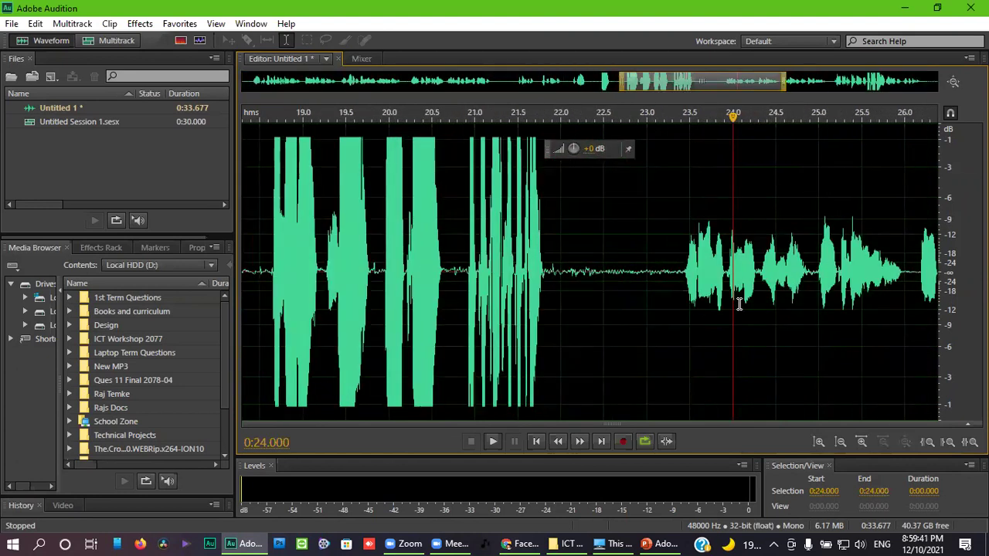
{"action": "scroll", "coordinate": [739, 320], "scroll_direction": "down", "scroll_amount": 1}
{"action": "scroll", "coordinate": [739, 320], "scroll_direction": "down", "scroll_amount": 5}
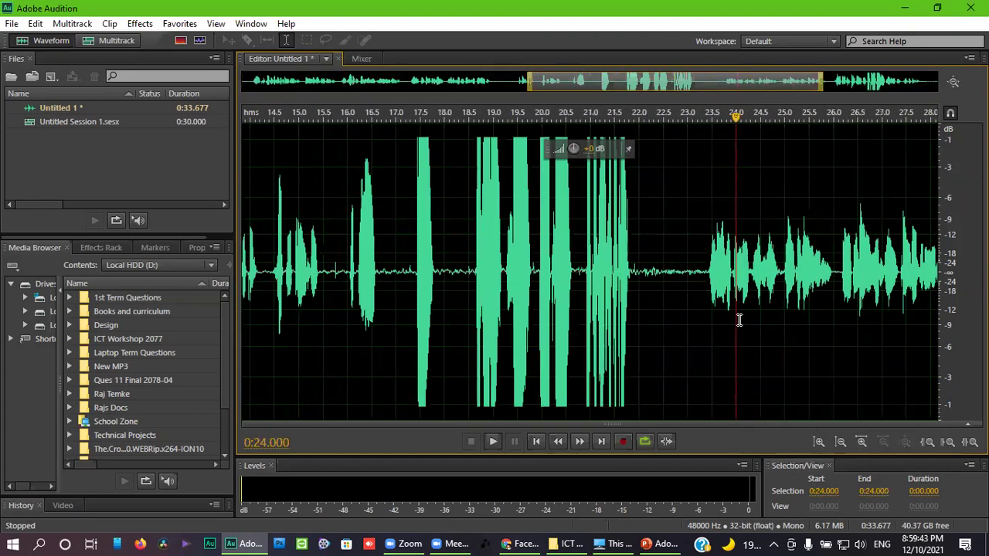
Reposition the playhead at several points in the recording, finishing at 0:14.000.
{"action": "left_click", "coordinate": [680, 297]}
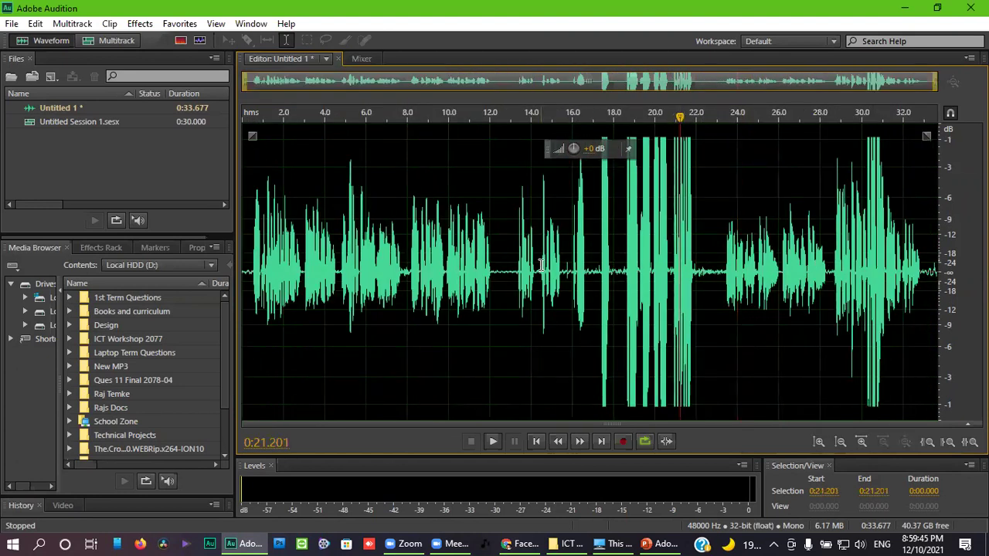
{"action": "left_click", "coordinate": [572, 268]}
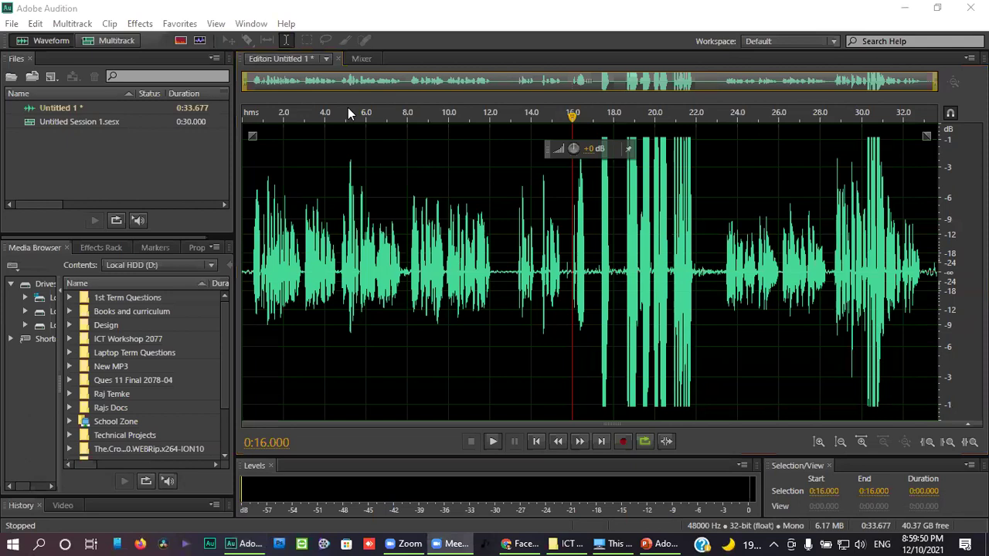
{"action": "left_click", "coordinate": [477, 283]}
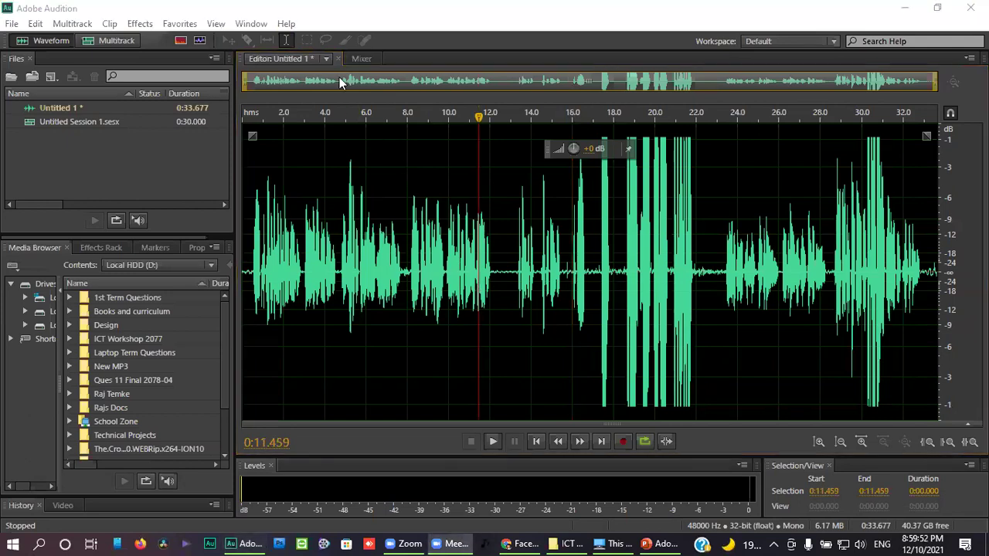
{"action": "left_click", "coordinate": [532, 258]}
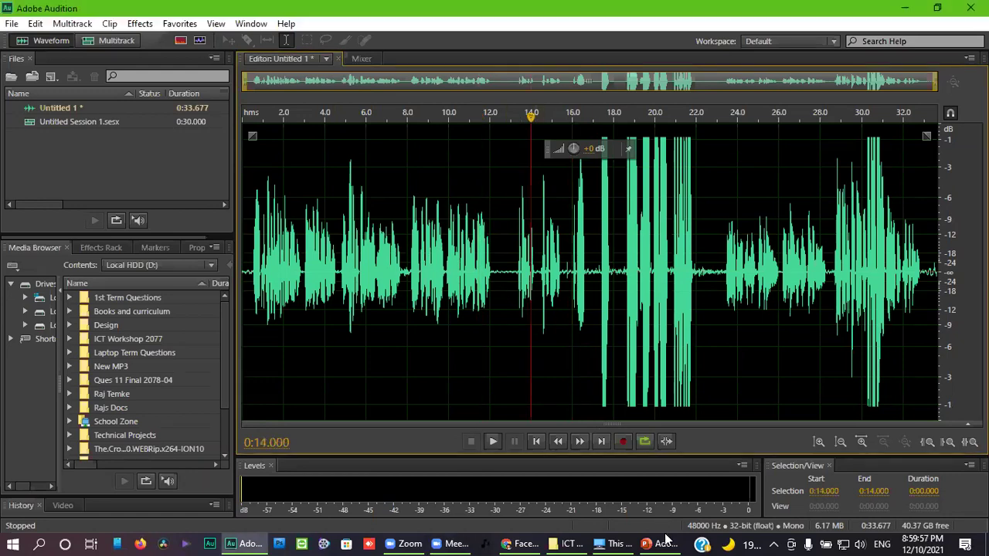
Switch to the PowerPoint course outline and review the Session 1 and Session 2 topics, highlighting the section on creating and recording audio files.
{"action": "left_click", "coordinate": [666, 543]}
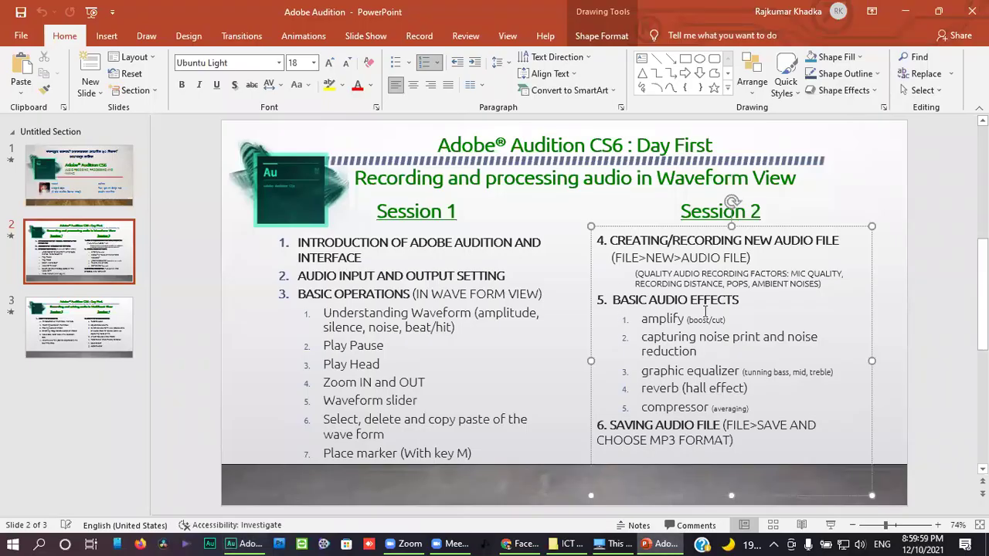
{"action": "left_click_drag", "start_coordinate": [743, 442], "coordinate": [595, 239]}
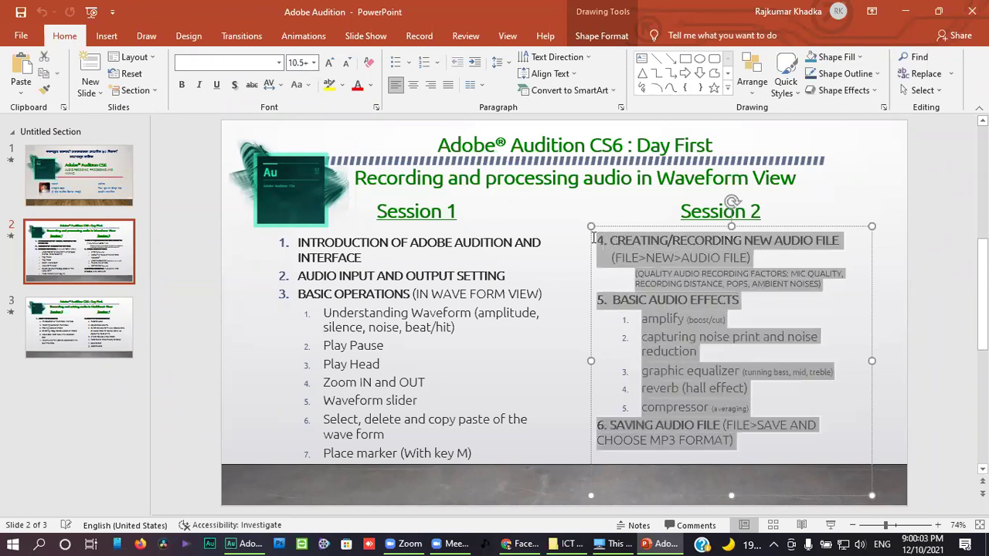
{"action": "left_click", "coordinate": [683, 338]}
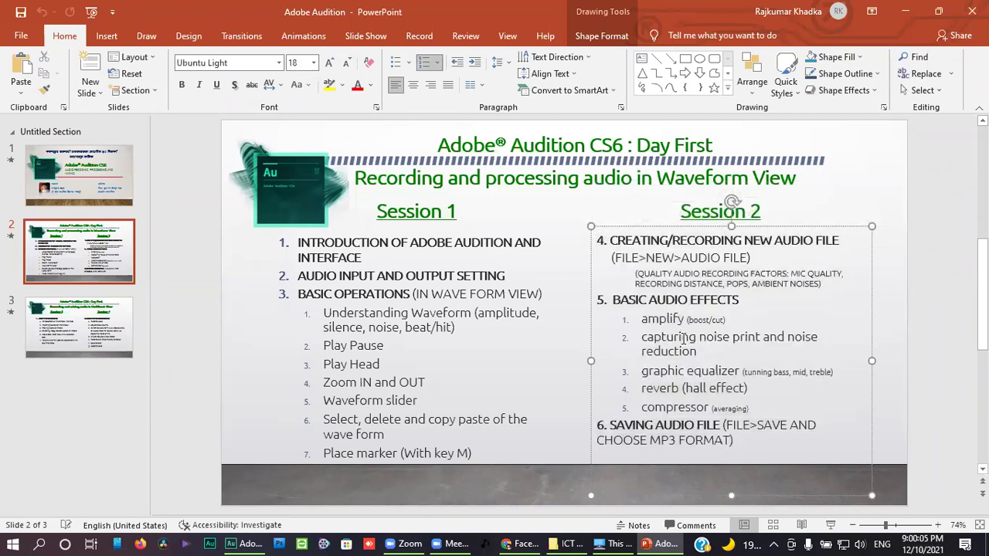
{"action": "left_click", "coordinate": [505, 294]}
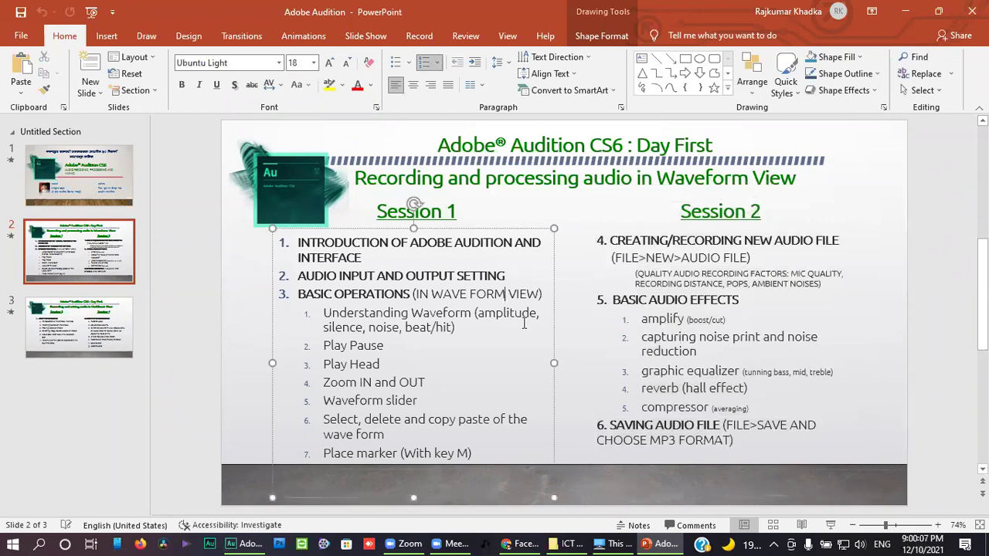
{"action": "left_click", "coordinate": [565, 326]}
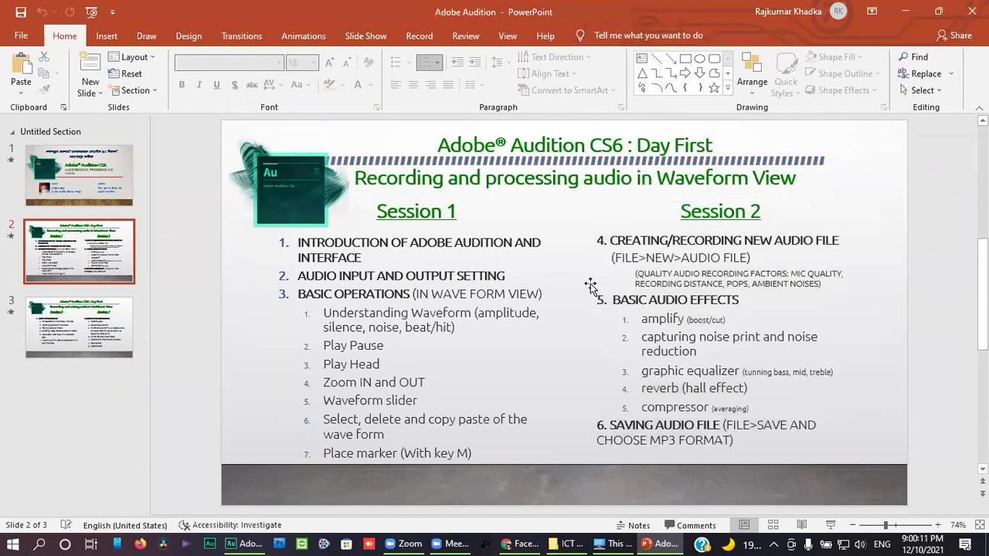
{"action": "mouse_move", "coordinate": [617, 240]}
{"action": "left_mouse_down"}
{"action": "mouse_move", "coordinate": [678, 241]}
{"action": "mouse_move", "coordinate": [765, 263]}
{"action": "mouse_move", "coordinate": [772, 275]}
{"action": "left_mouse_up"}
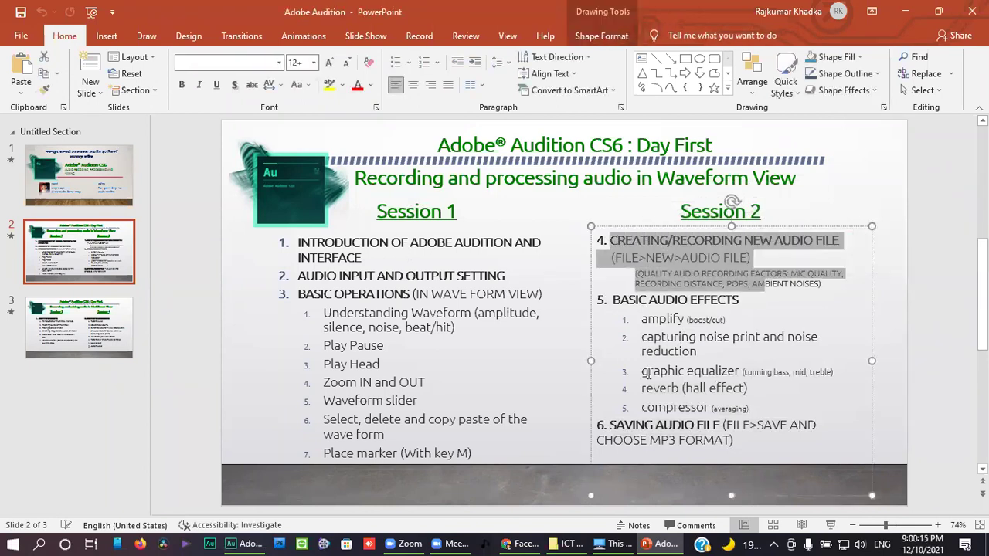
{"action": "left_click", "coordinate": [687, 371]}
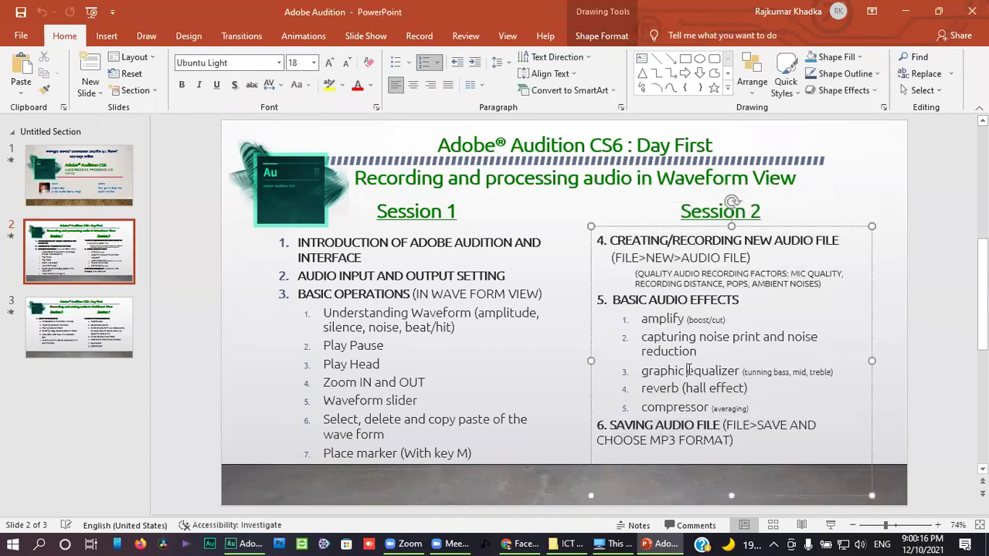
{"action": "left_click", "coordinate": [356, 378]}
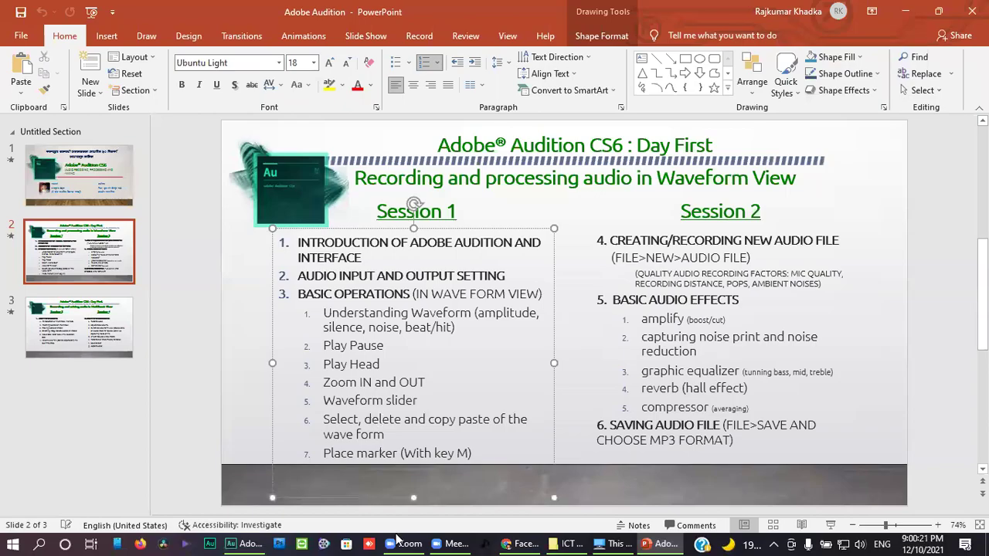
Switch back to Adobe Audition and create a new audio file named Test Audio at 48000 Hz, Stereo, 32 (float).
{"action": "left_click", "coordinate": [253, 541]}
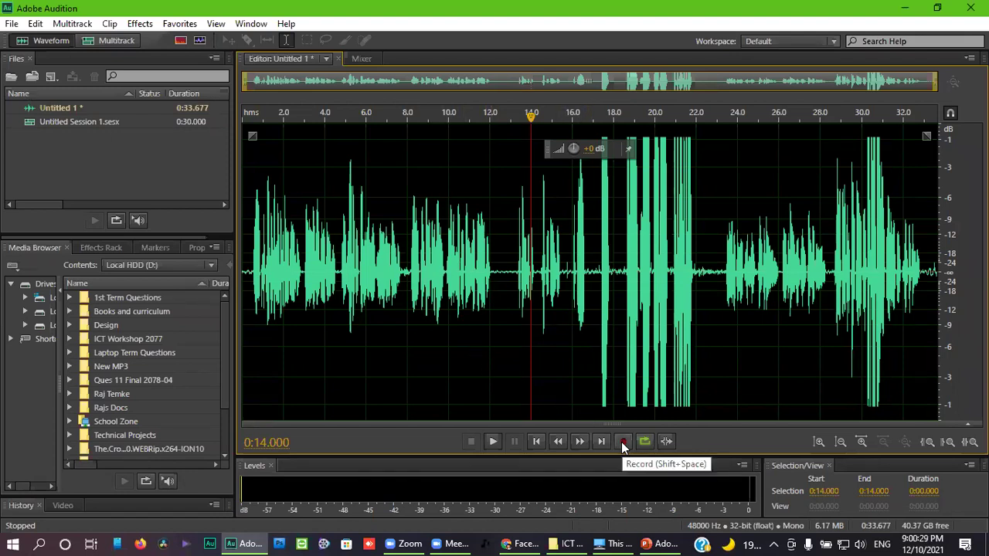
{"action": "left_click", "coordinate": [11, 23]}
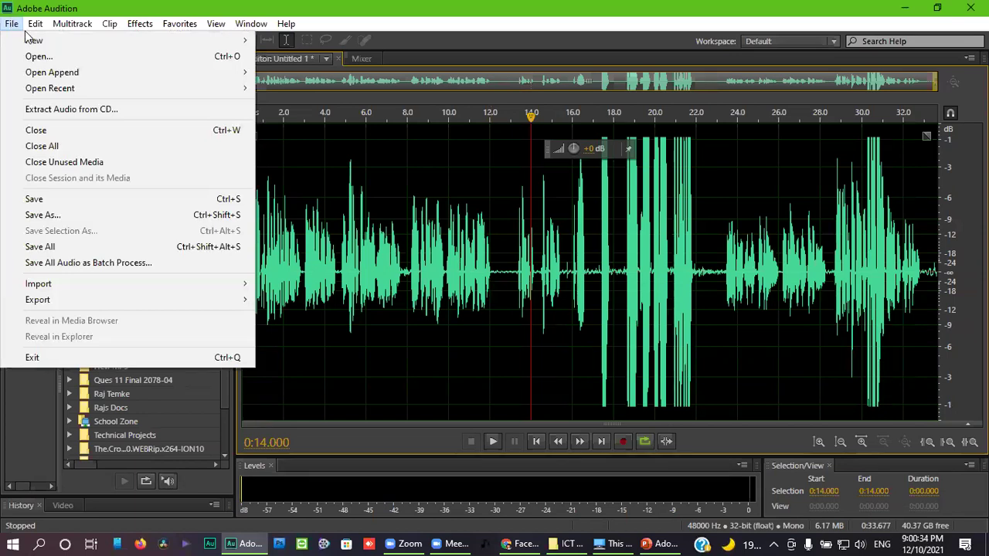
{"action": "mouse_move", "coordinate": [27, 43]}
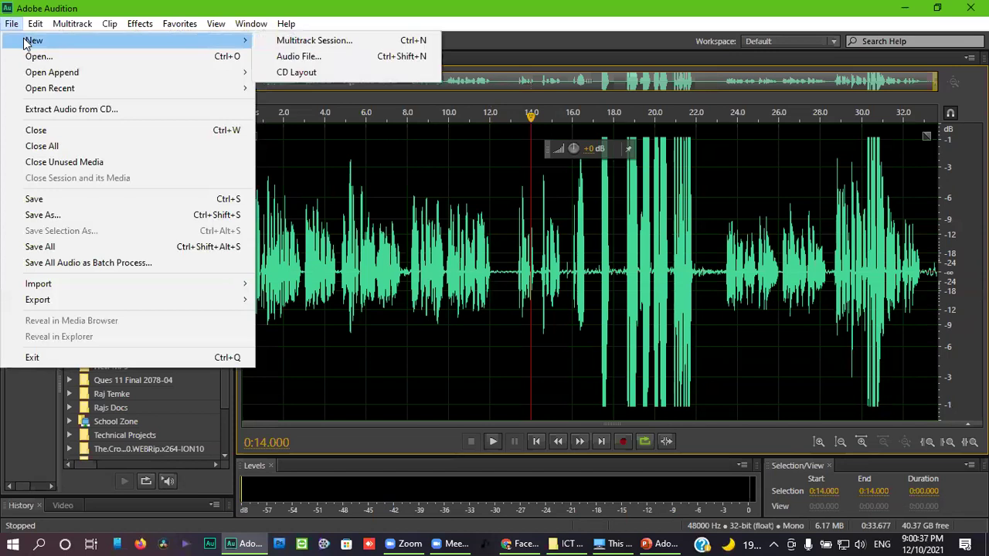
{"action": "left_click", "coordinate": [300, 56]}
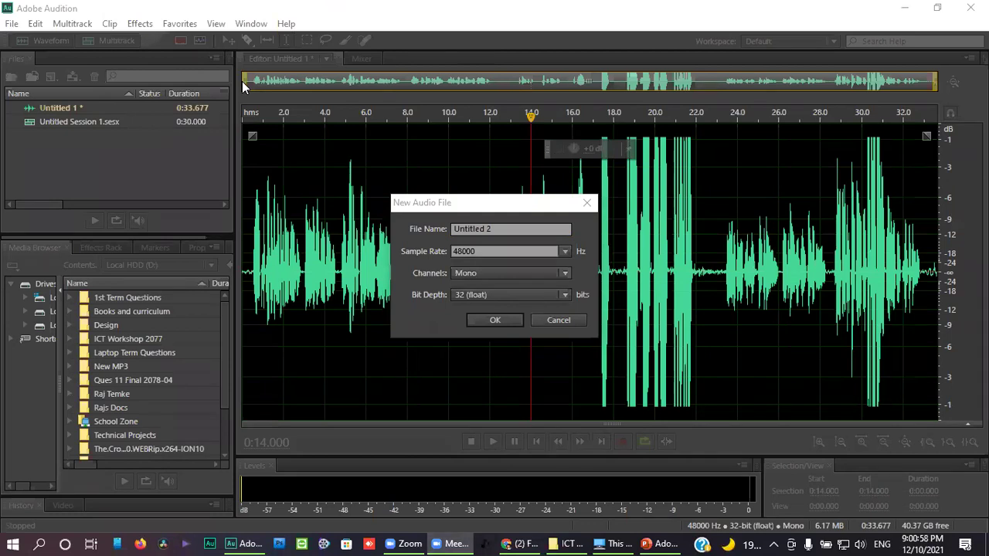
{"action": "left_click", "coordinate": [498, 230]}
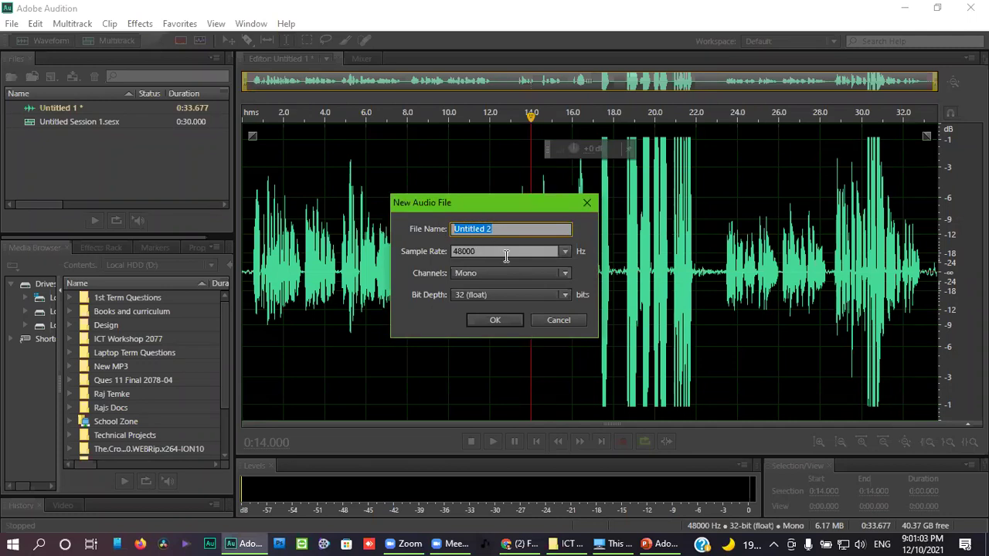
{"action": "type", "text": "Test Audio"}
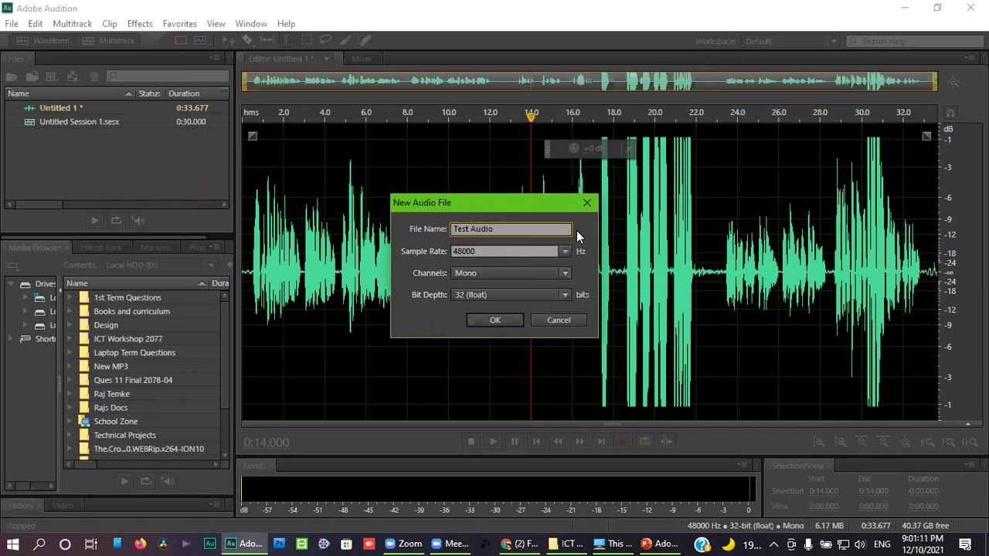
{"action": "left_click", "coordinate": [562, 277]}
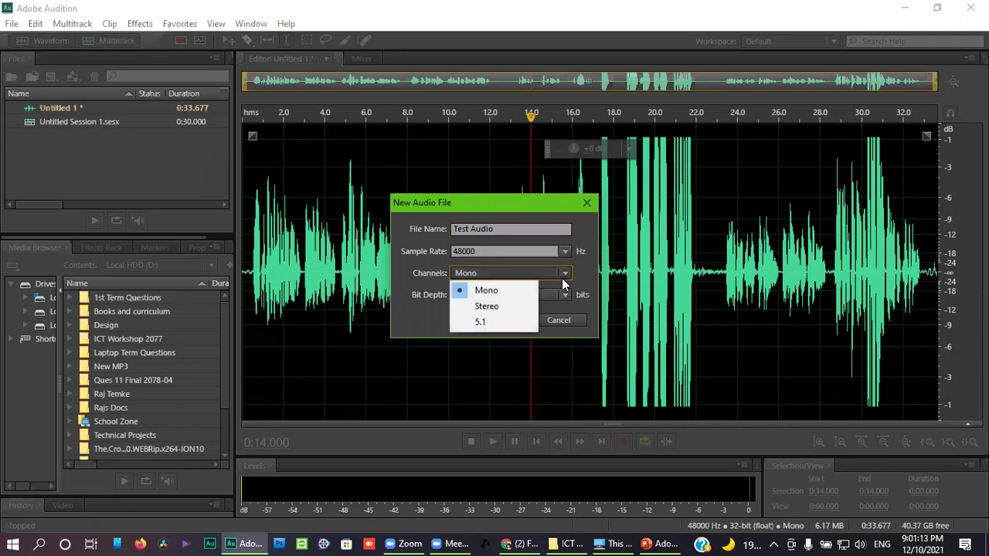
{"action": "left_click", "coordinate": [521, 306]}
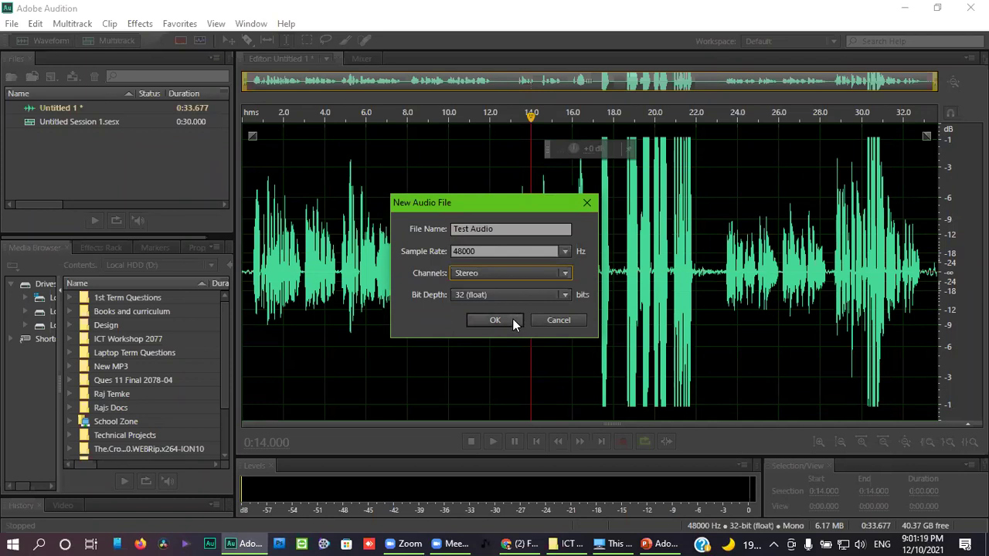
{"action": "left_click", "coordinate": [496, 320]}
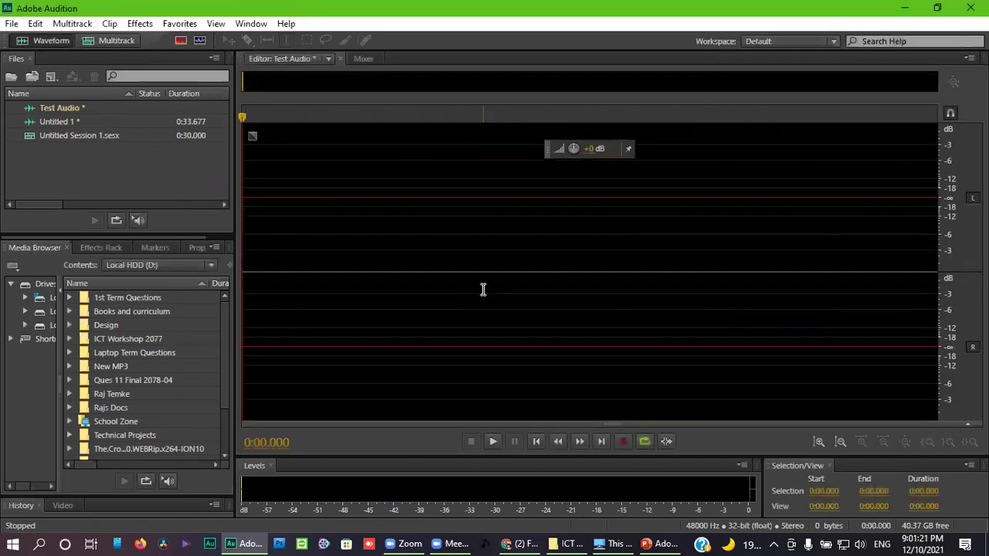
Record about 5 seconds of voice into the Test Audio file and stop the recording.
{"action": "left_click", "coordinate": [622, 442]}
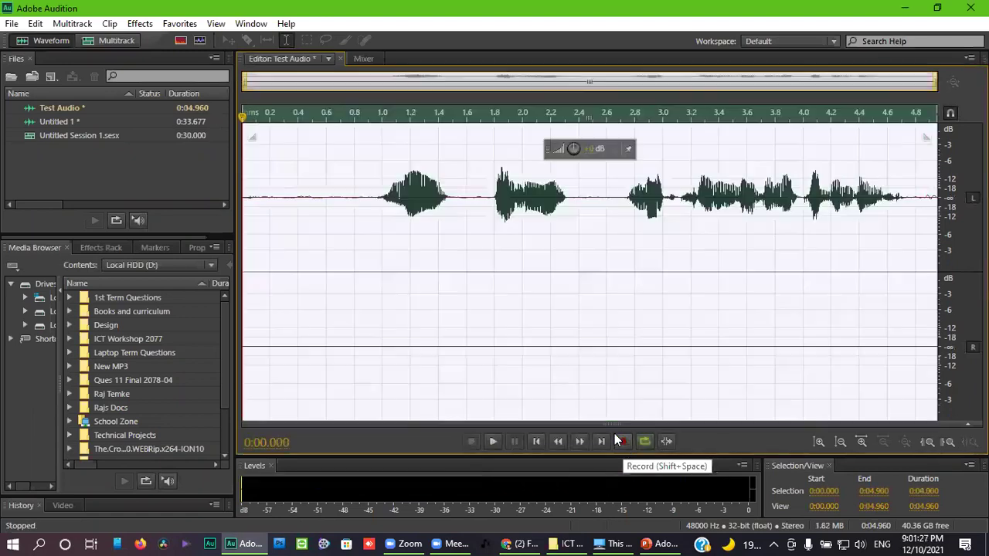
{"action": "left_click", "coordinate": [621, 441]}
Select part of the first sound from 0:01.037 to 0:01.331, clear it, and select from 0:00.763 to the end of the recording.
{"action": "left_click", "coordinate": [402, 151]}
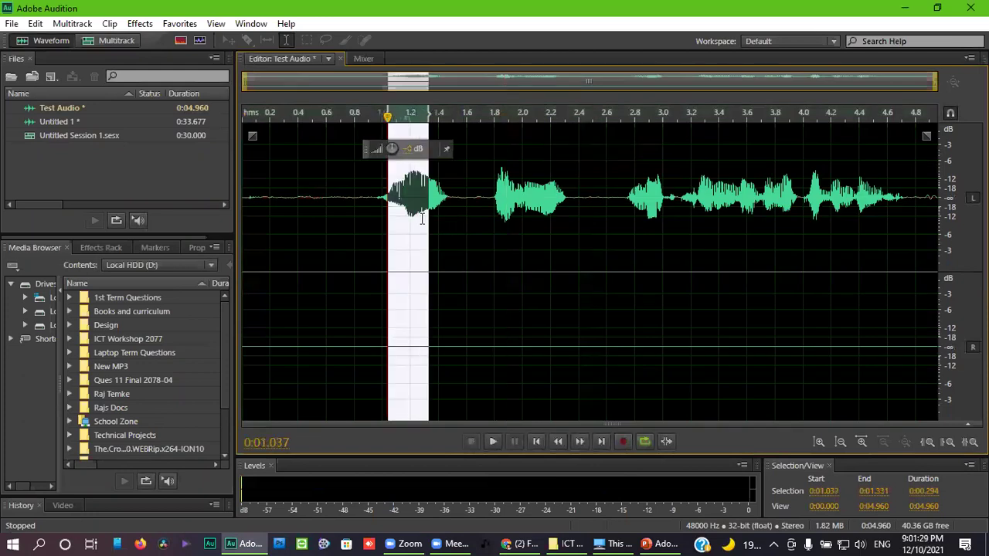
{"action": "left_click", "coordinate": [326, 349]}
{"action": "left_click", "coordinate": [369, 161]}
{"action": "left_click", "coordinate": [398, 136]}
{"action": "left_click", "coordinate": [435, 396]}
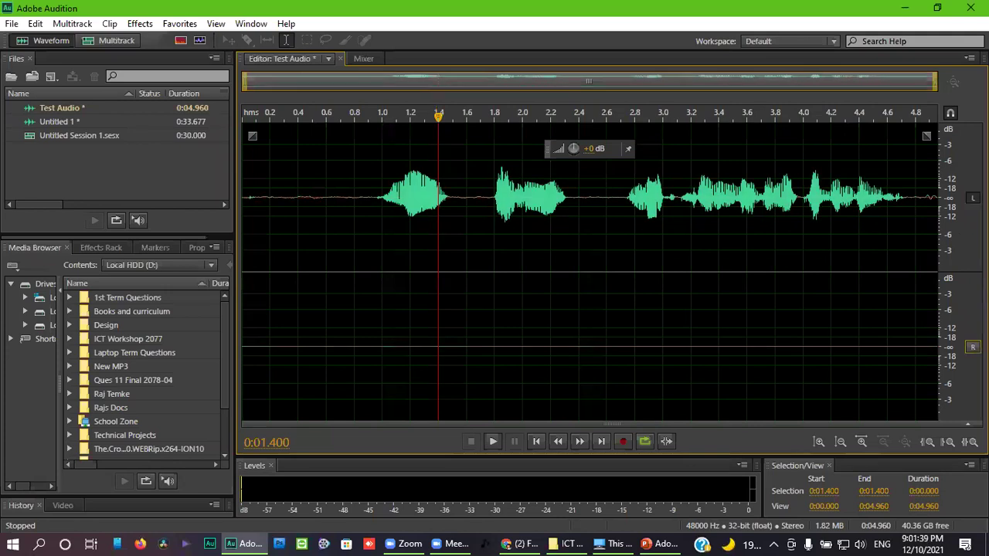
{"action": "left_click", "coordinate": [701, 264]}
{"action": "left_click", "coordinate": [431, 252]}
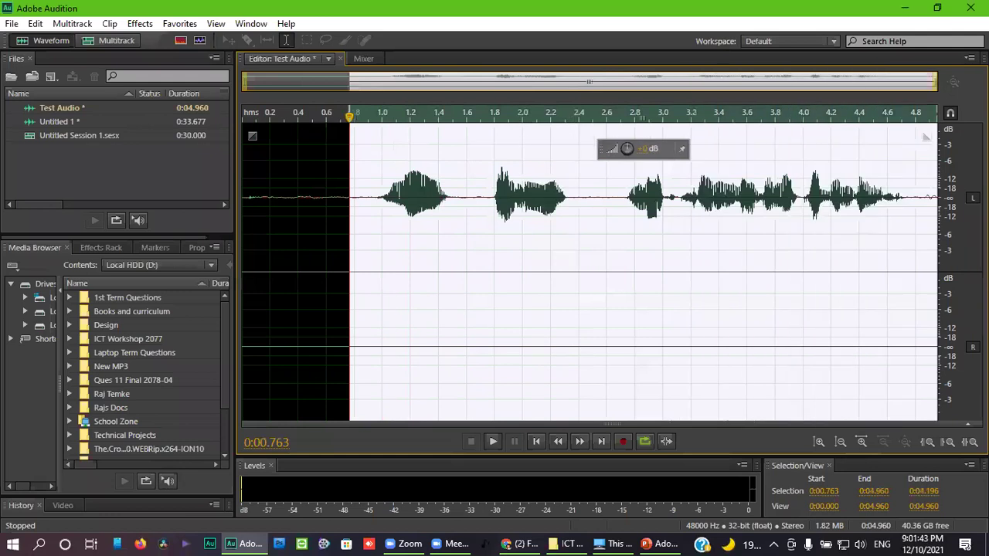
Clear the selection and place the playhead at 0:00.400 in the silence before the first sound.
{"action": "left_click", "coordinate": [724, 242]}
{"action": "left_click", "coordinate": [289, 282]}
{"action": "left_click", "coordinate": [316, 265]}
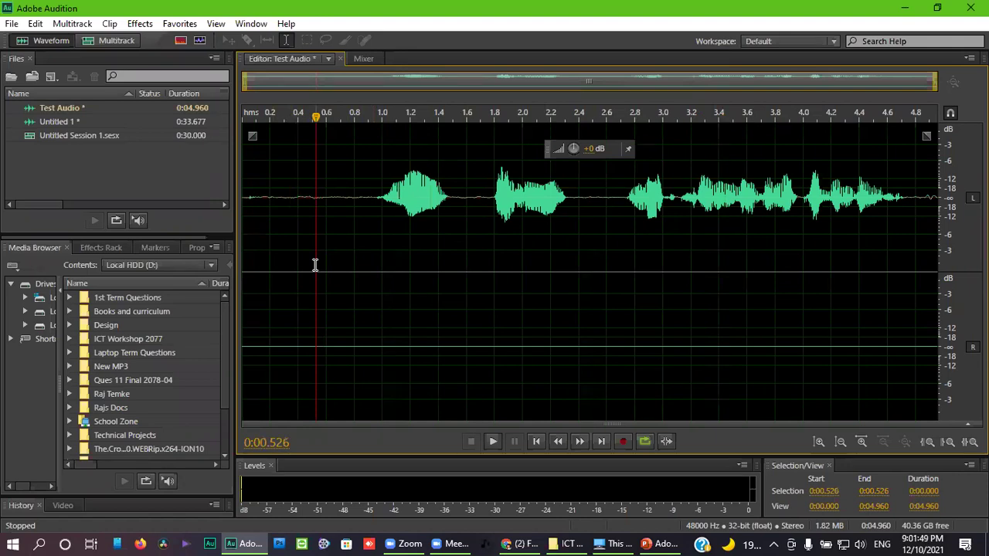
{"action": "left_click", "coordinate": [337, 265]}
{"action": "left_click", "coordinate": [371, 287]}
{"action": "left_click", "coordinate": [311, 276]}
{"action": "left_click", "coordinate": [302, 274]}
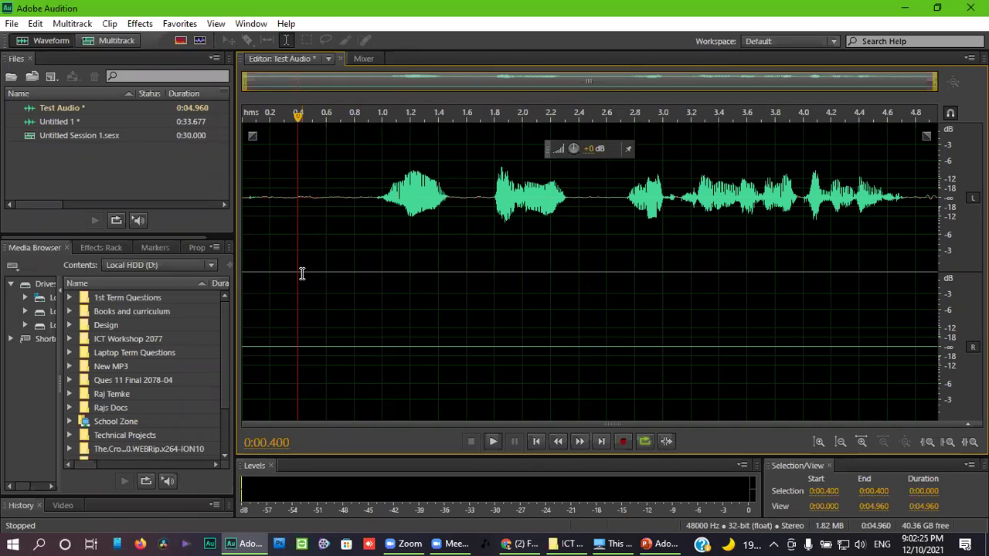
Place the playhead at 0:00.717 in the silence before the first sound and disable both the right and left channels.
{"action": "left_click", "coordinate": [339, 224]}
{"action": "left_click", "coordinate": [402, 280]}
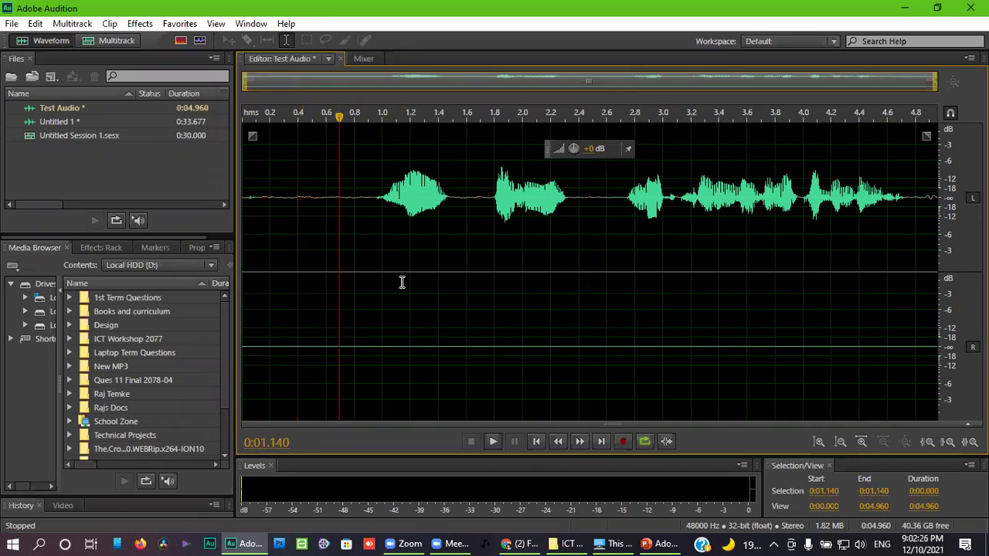
{"action": "left_click", "coordinate": [343, 158]}
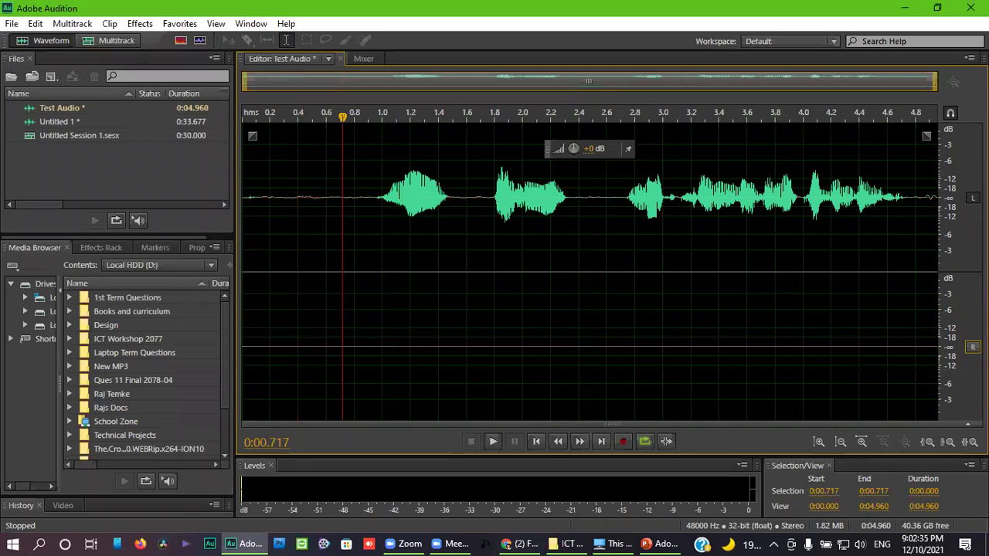
{"action": "left_click", "coordinate": [973, 198]}
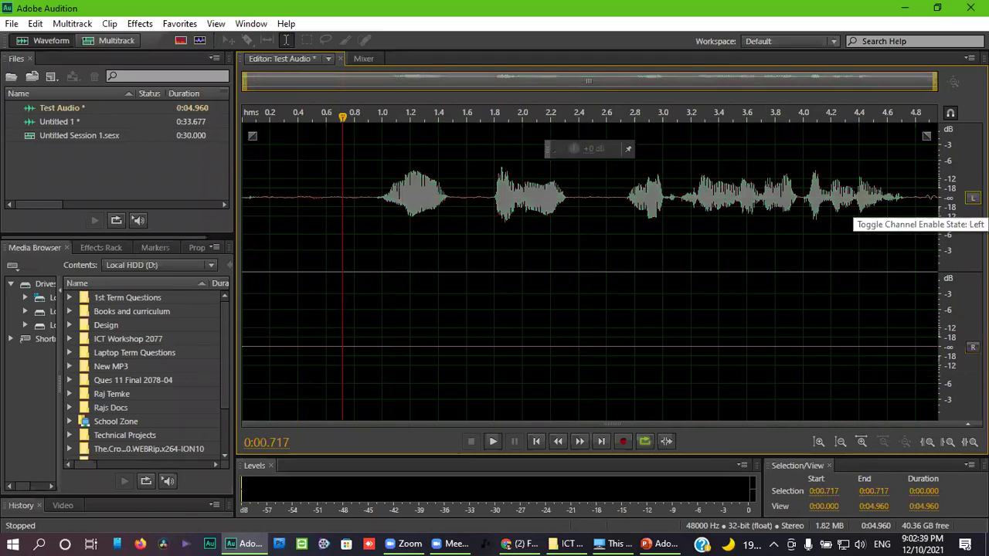
Try selecting the third and first sounds with both channels disabled, and re-enable the left channel.
{"action": "left_click_drag", "start_coordinate": [623, 190], "coordinate": [662, 196]}
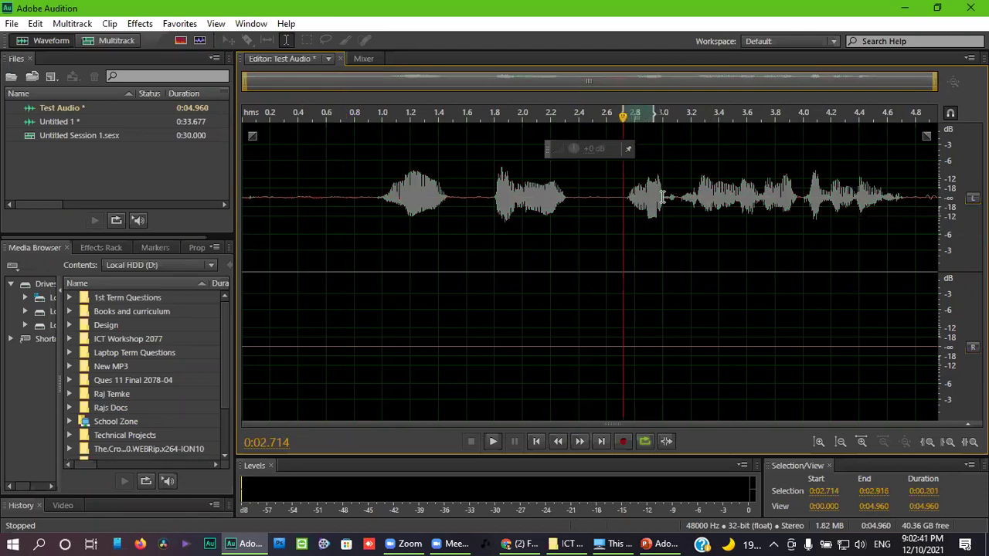
{"action": "left_click", "coordinate": [703, 200]}
{"action": "left_click_drag", "start_coordinate": [362, 199], "coordinate": [485, 216]}
{"action": "left_click", "coordinate": [480, 215]}
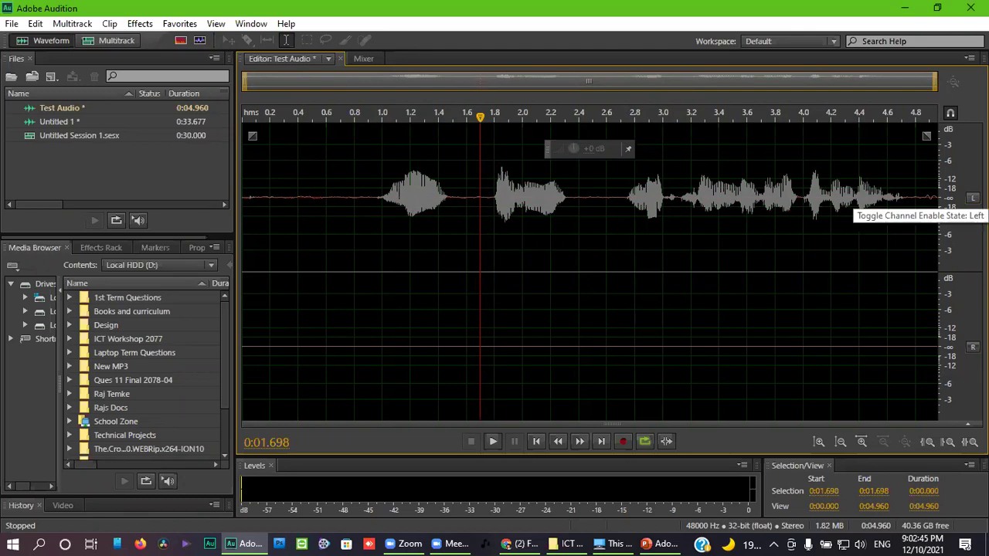
{"action": "left_click", "coordinate": [973, 198]}
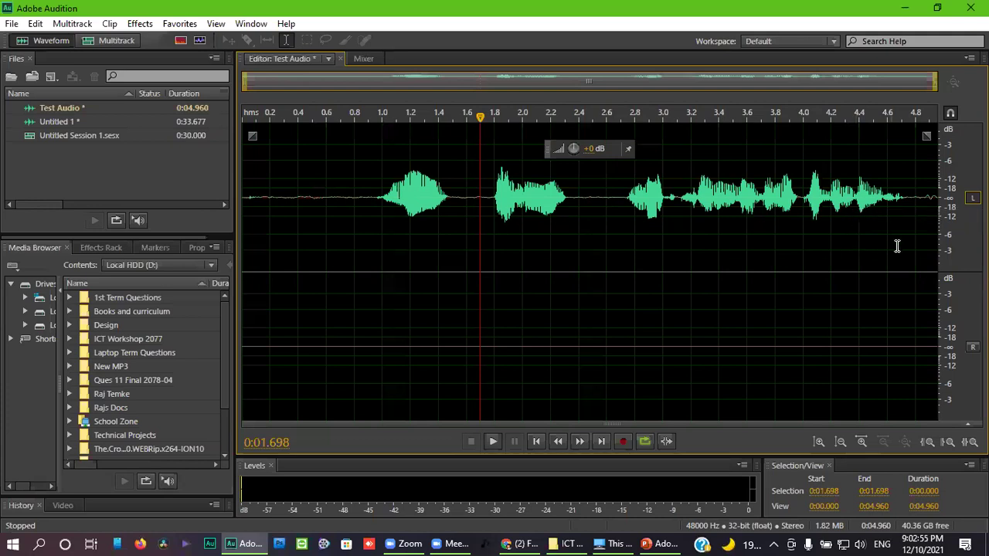
With the right channel disabled, select the second sound in the left channel from 0:01.708 to 0:02.600.
{"action": "left_click", "coordinate": [634, 278]}
{"action": "left_click_drag", "start_coordinate": [481, 270], "coordinate": [693, 275]}
{"action": "left_click", "coordinate": [679, 313]}
{"action": "left_click_drag", "start_coordinate": [488, 269], "coordinate": [629, 294]}
{"action": "left_click", "coordinate": [616, 315]}
{"action": "left_click_drag", "start_coordinate": [463, 291], "coordinate": [595, 323]}
{"action": "left_click", "coordinate": [608, 337]}
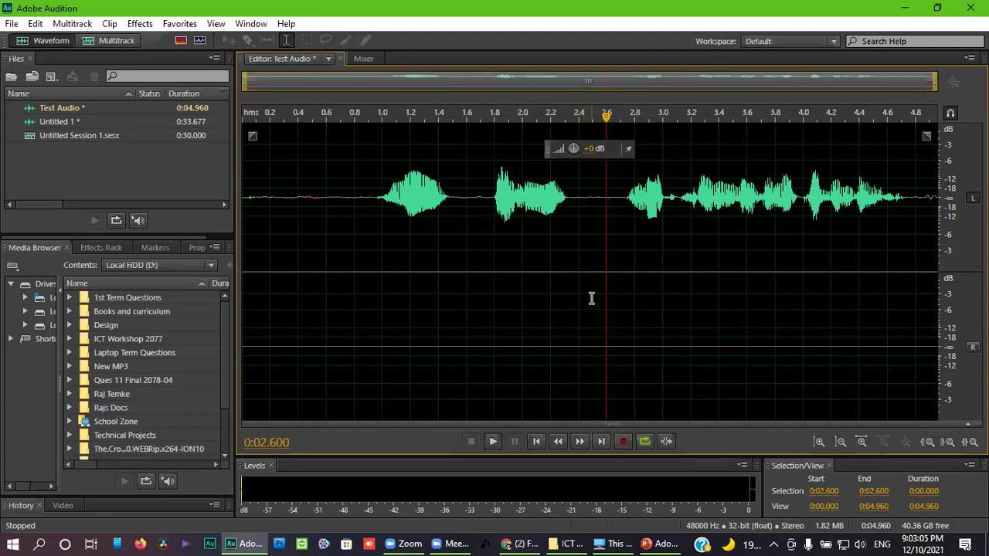
{"action": "left_click_drag", "start_coordinate": [592, 289], "coordinate": [488, 277]}
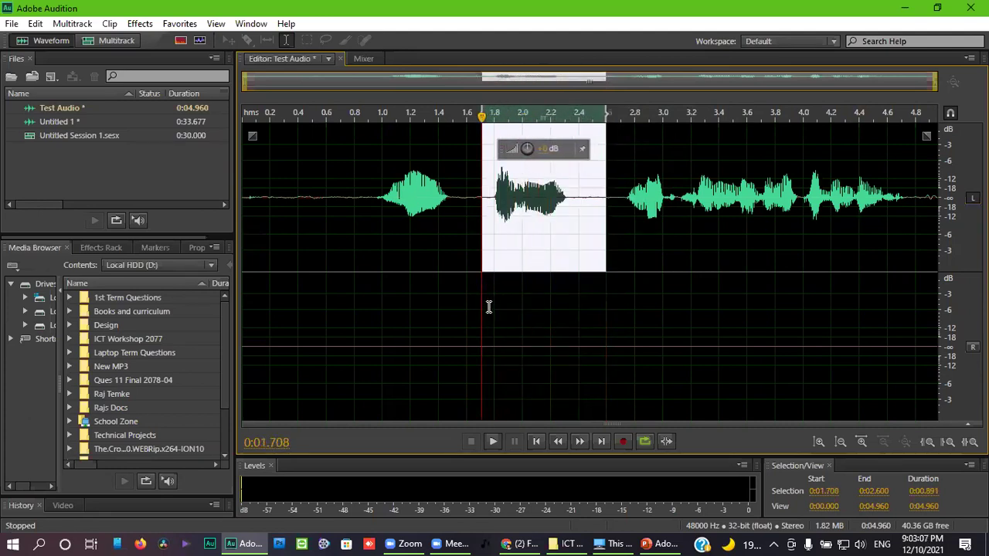
Clear the selection and select the first sound in the left channel from 0:00.949 to 0:01.800.
{"action": "left_click", "coordinate": [487, 307]}
{"action": "left_click_drag", "start_coordinate": [446, 321], "coordinate": [556, 340]}
{"action": "left_click", "coordinate": [622, 354]}
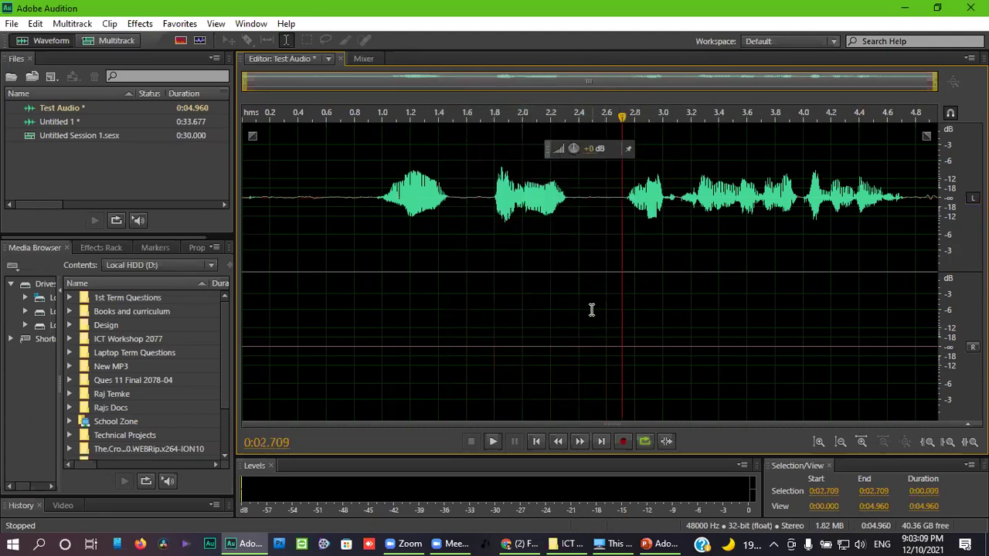
{"action": "left_click_drag", "start_coordinate": [676, 332], "coordinate": [453, 298]}
{"action": "left_click", "coordinate": [466, 331]}
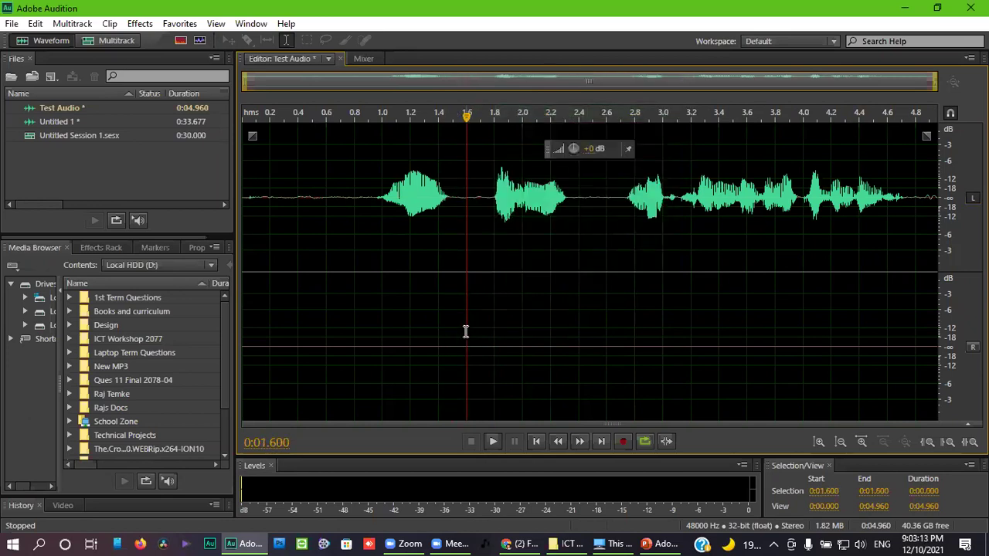
{"action": "left_click_drag", "start_coordinate": [375, 294], "coordinate": [495, 319]}
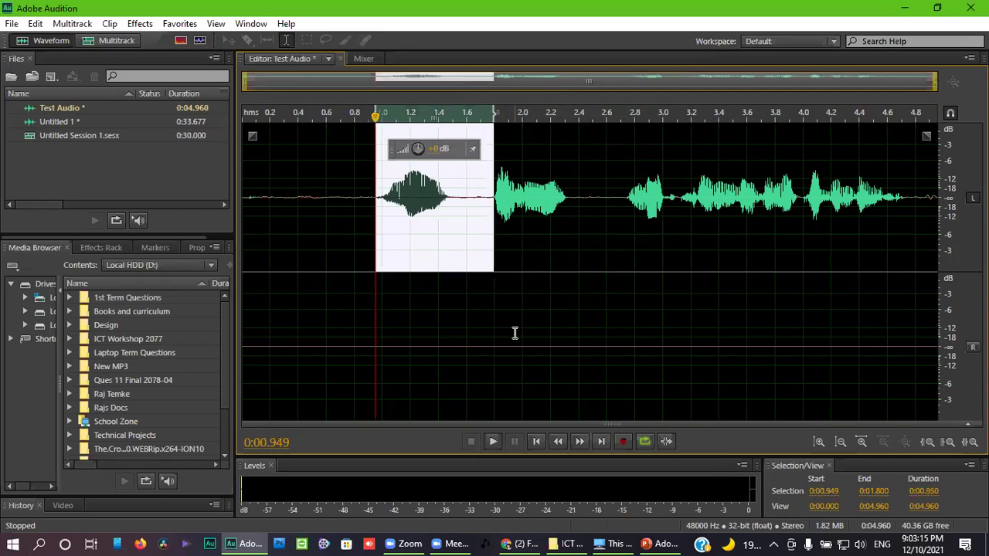
Select the silence between the first two sounds from 0:01.600 to 0:01.800 in the left channel, and clear it.
{"action": "left_click", "coordinate": [515, 333]}
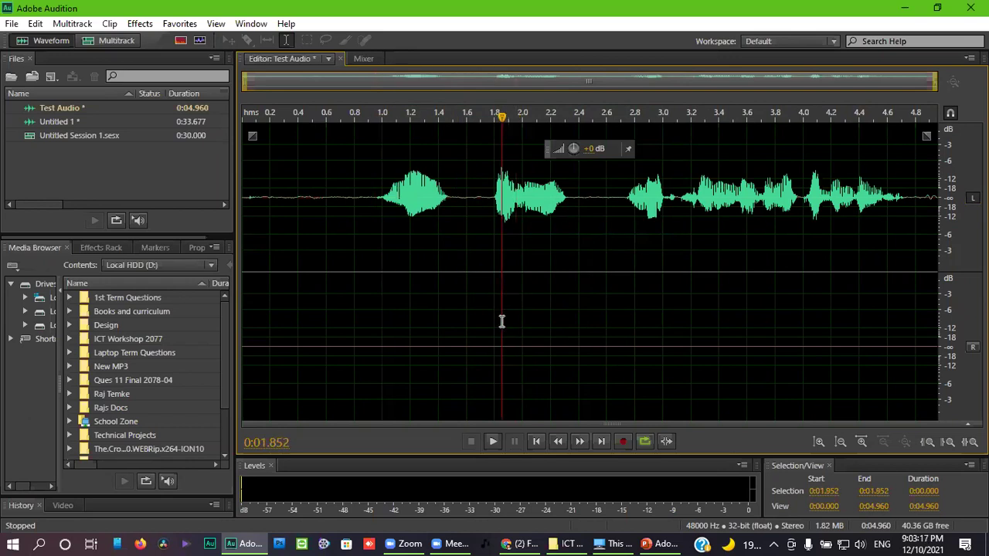
{"action": "left_click_drag", "start_coordinate": [495, 318], "coordinate": [468, 310]}
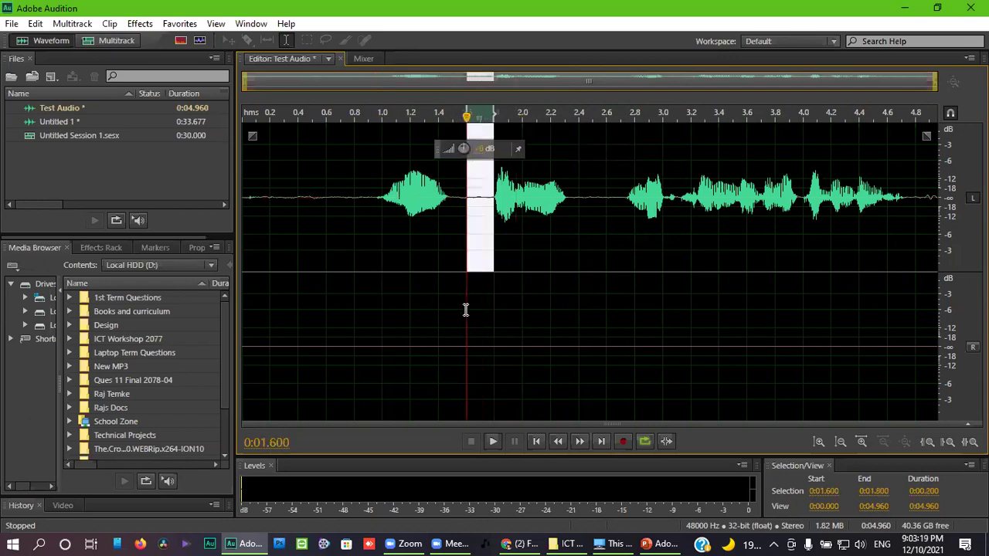
{"action": "left_click", "coordinate": [481, 327]}
Disable and re-enable the left channel, enable the right channel, and place the playhead at 0:00.841.
{"action": "left_click", "coordinate": [973, 197]}
{"action": "left_click", "coordinate": [636, 299]}
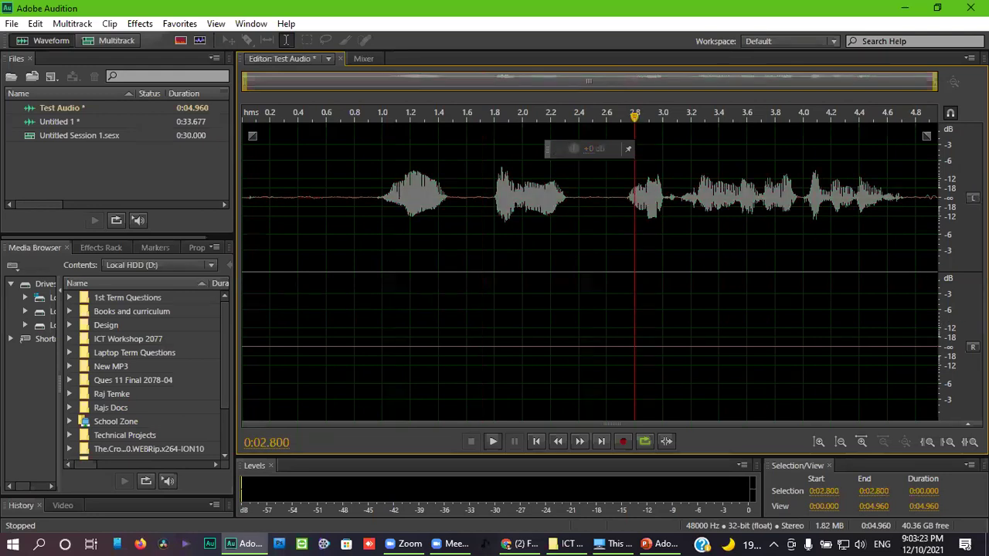
{"action": "left_click", "coordinate": [973, 198]}
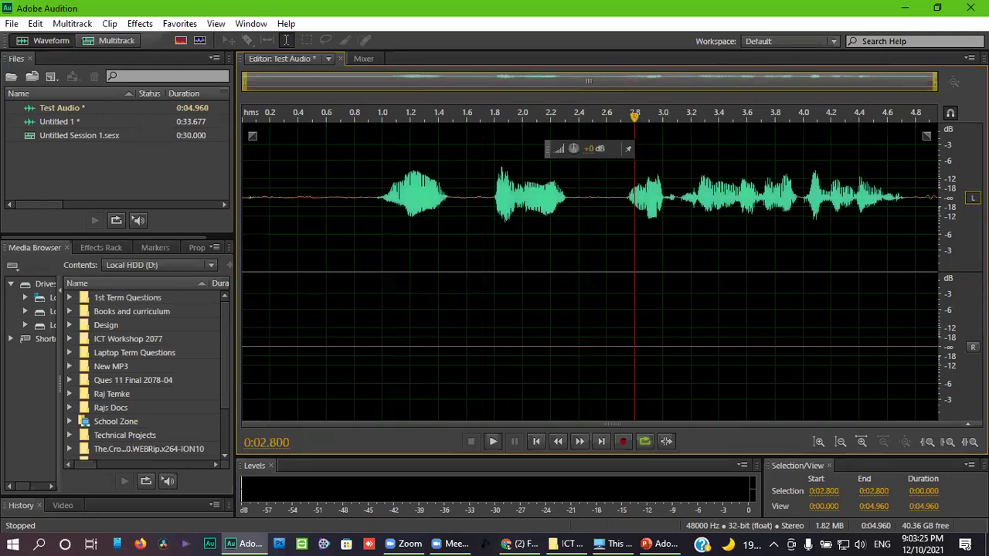
{"action": "left_click", "coordinate": [503, 296]}
{"action": "left_click", "coordinate": [360, 246]}
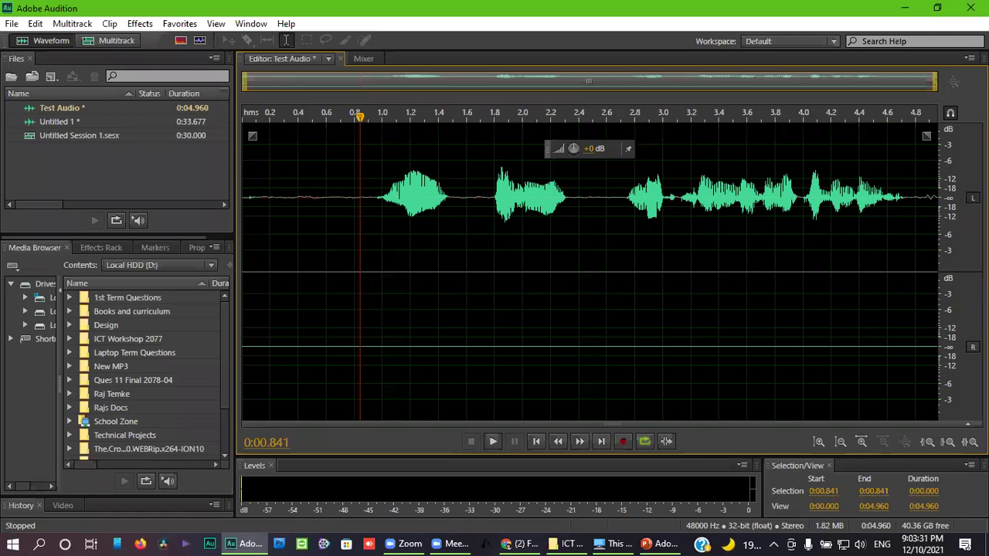
{"action": "left_click", "coordinate": [323, 167]}
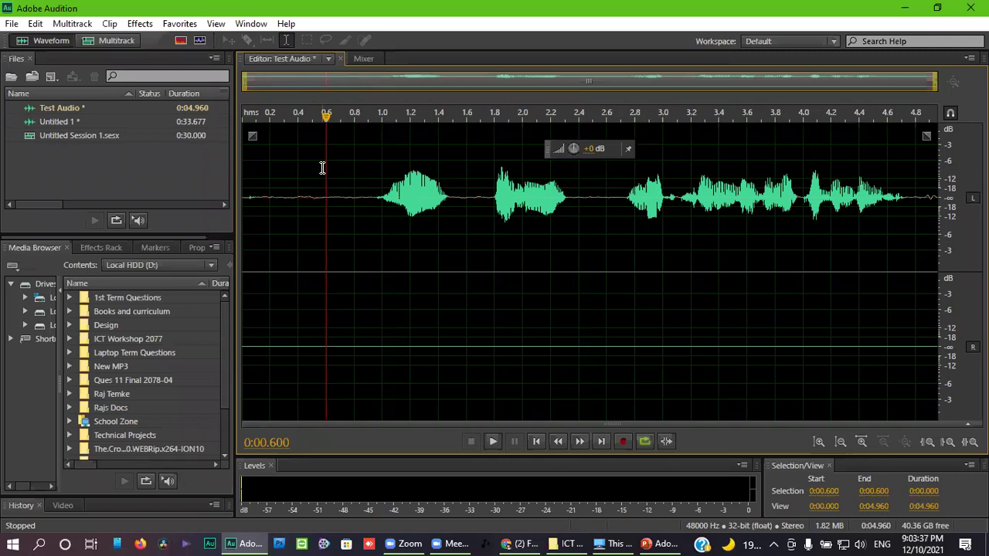
{"action": "left_click", "coordinate": [353, 143]}
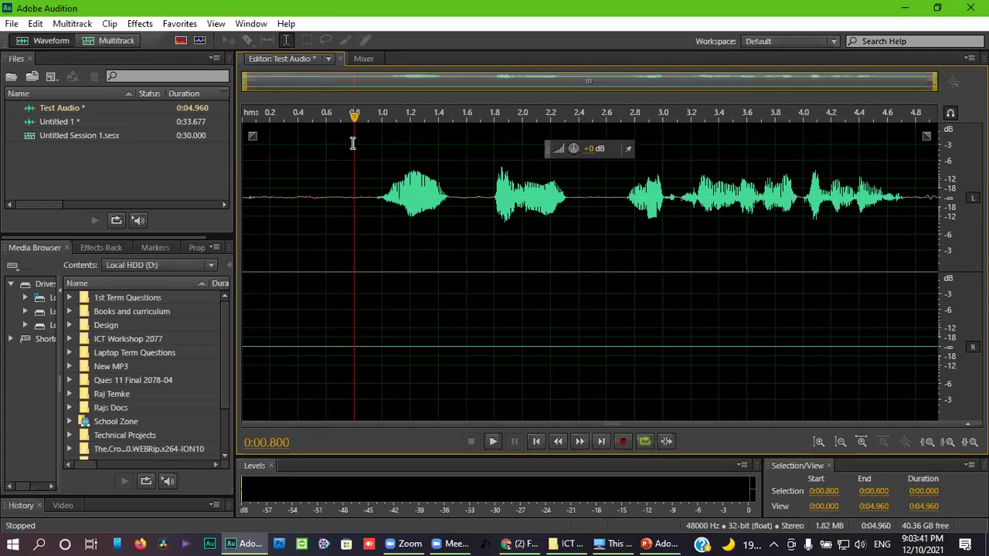
{"action": "left_click", "coordinate": [366, 170]}
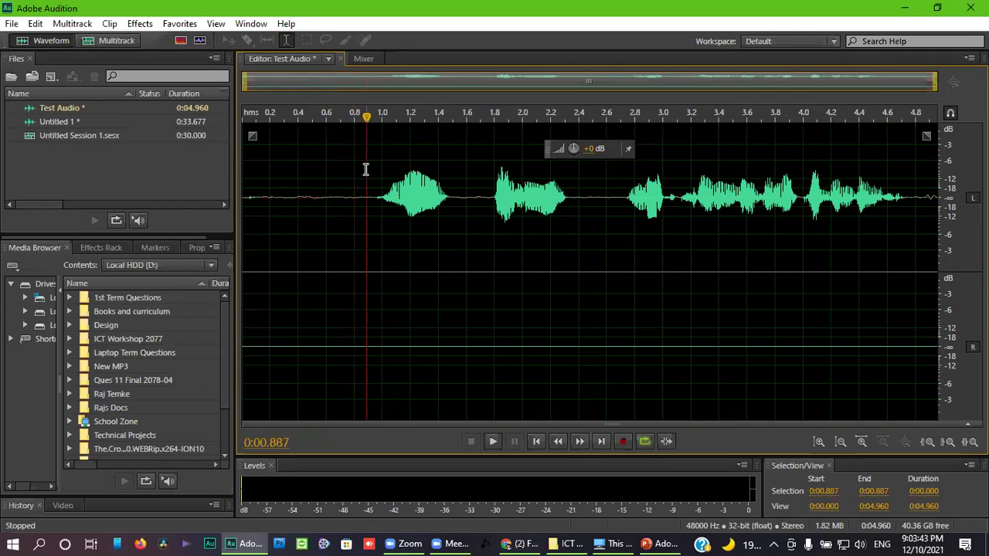
{"action": "left_click", "coordinate": [397, 148]}
{"action": "left_click", "coordinate": [354, 175]}
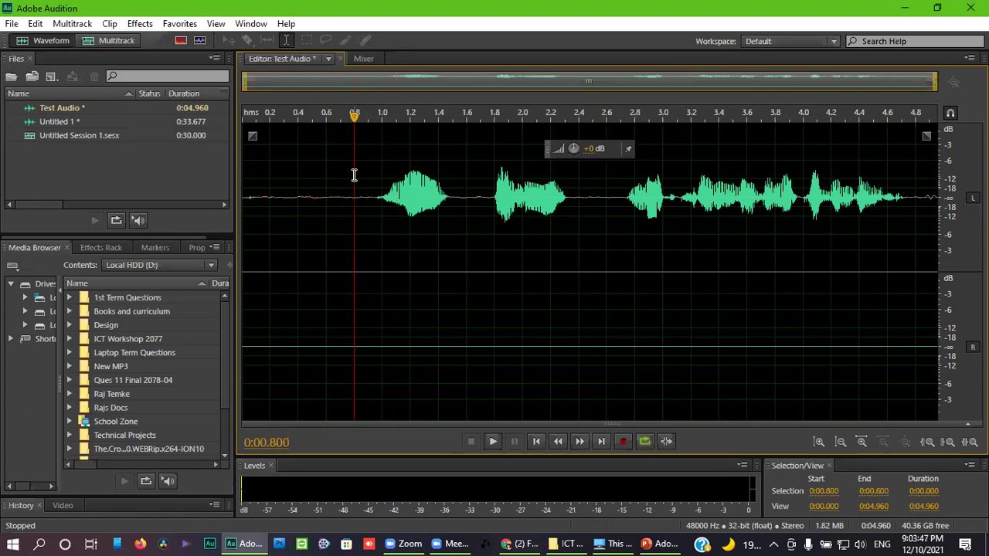
Select both channels from 0:00.600 to 0:04.200, clear it, and repeat with a selection over nearly the whole recording.
{"action": "left_click_drag", "start_coordinate": [327, 227], "coordinate": [831, 235]}
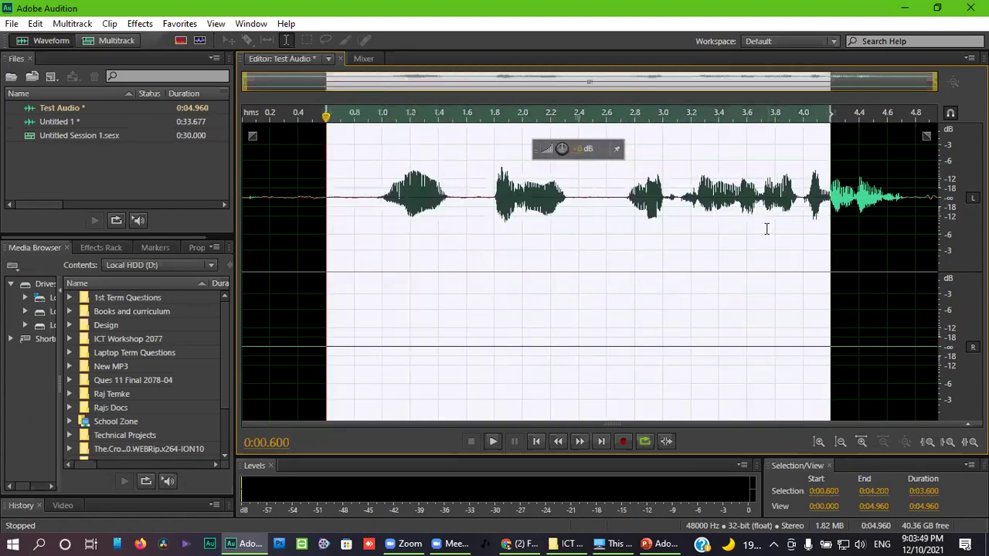
{"action": "left_click", "coordinate": [767, 229]}
{"action": "left_click", "coordinate": [270, 228]}
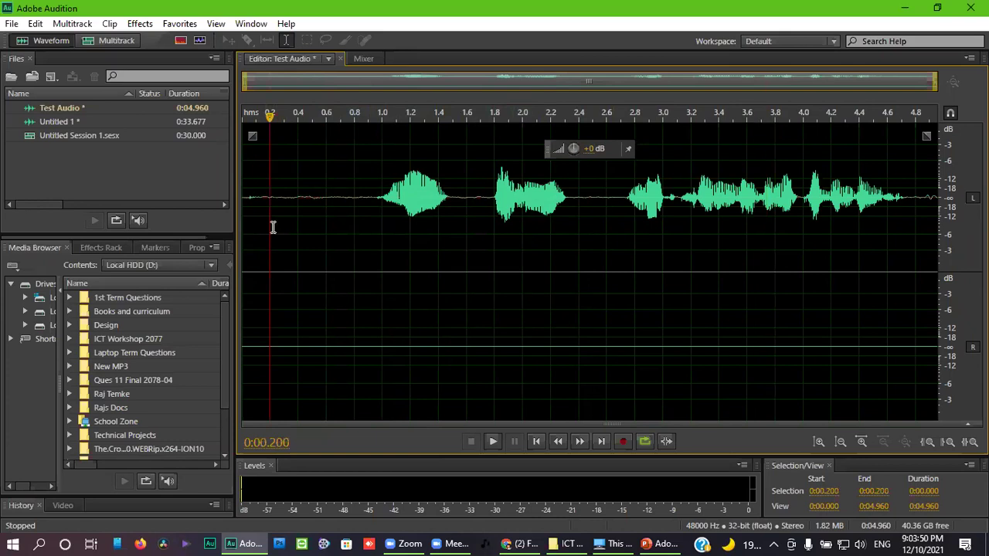
{"action": "left_click", "coordinate": [360, 147]}
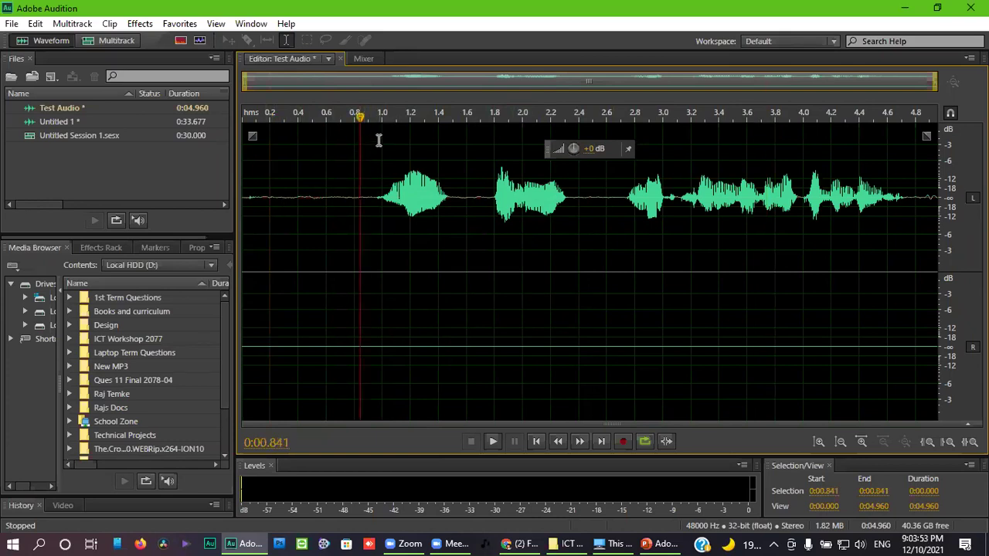
{"action": "left_click", "coordinate": [322, 259]}
{"action": "left_click_drag", "start_coordinate": [261, 244], "coordinate": [911, 292]}
{"action": "left_click", "coordinate": [768, 284]}
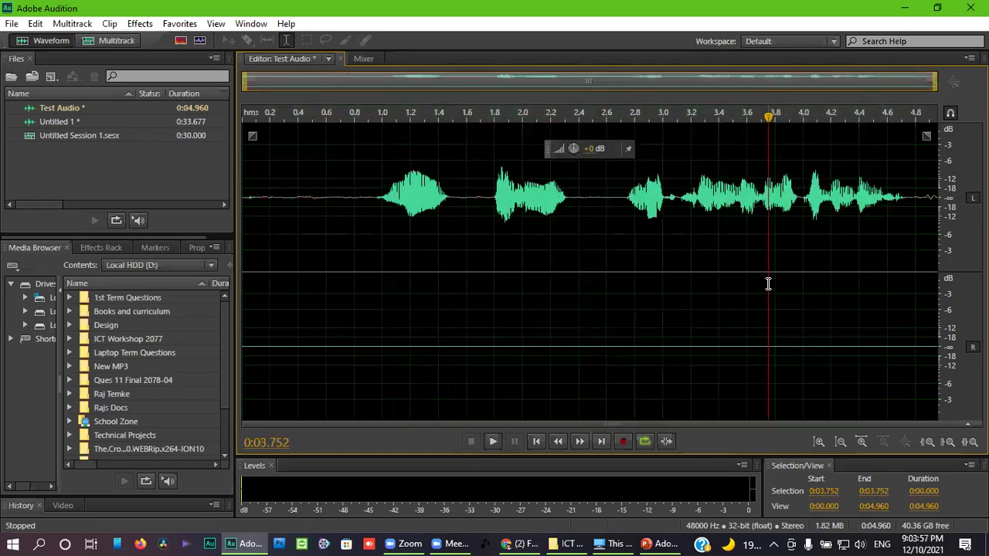
Disable the right channel and select the entire left channel from 0:00.000 to 0:04.960.
{"action": "left_click", "coordinate": [753, 275]}
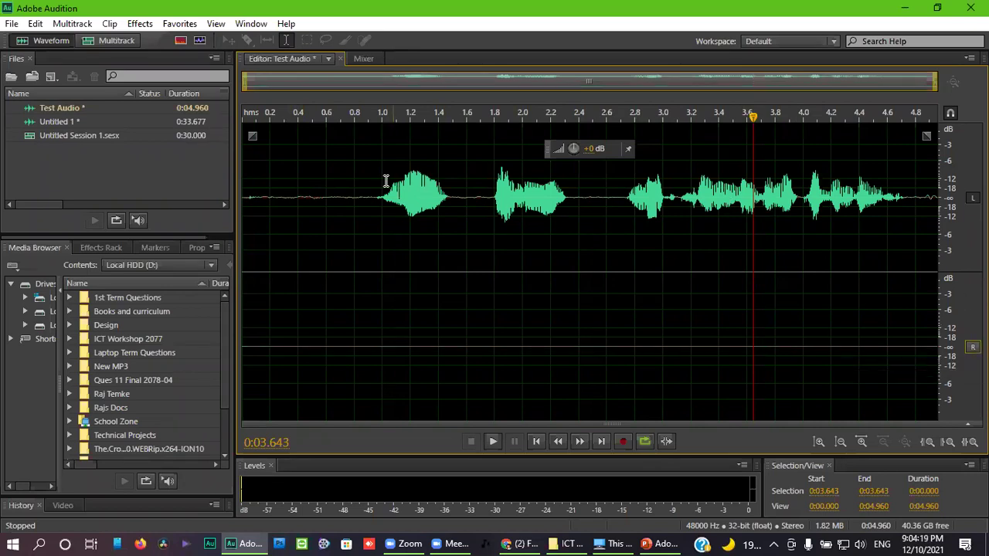
{"action": "left_click_drag", "start_coordinate": [267, 147], "coordinate": [942, 182]}
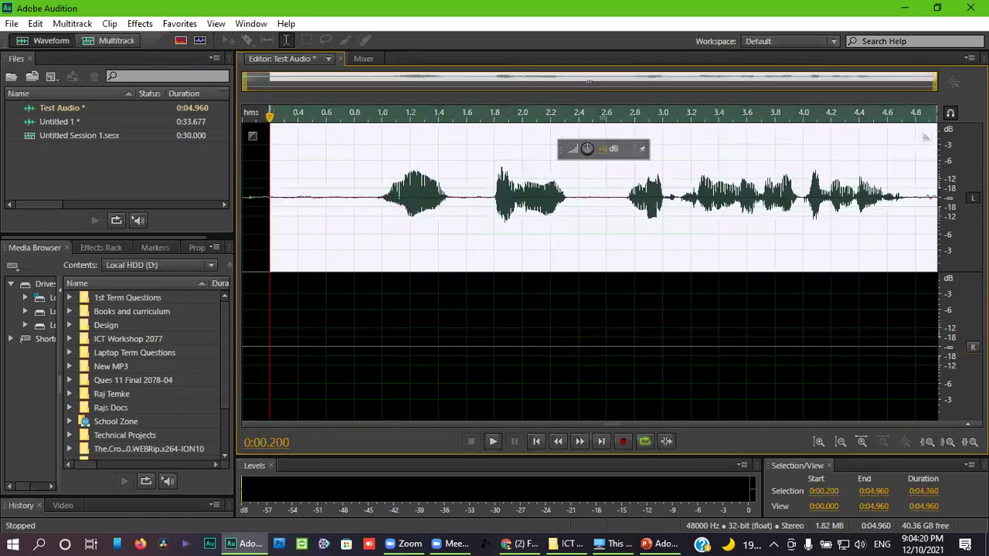
{"action": "left_click", "coordinate": [685, 190]}
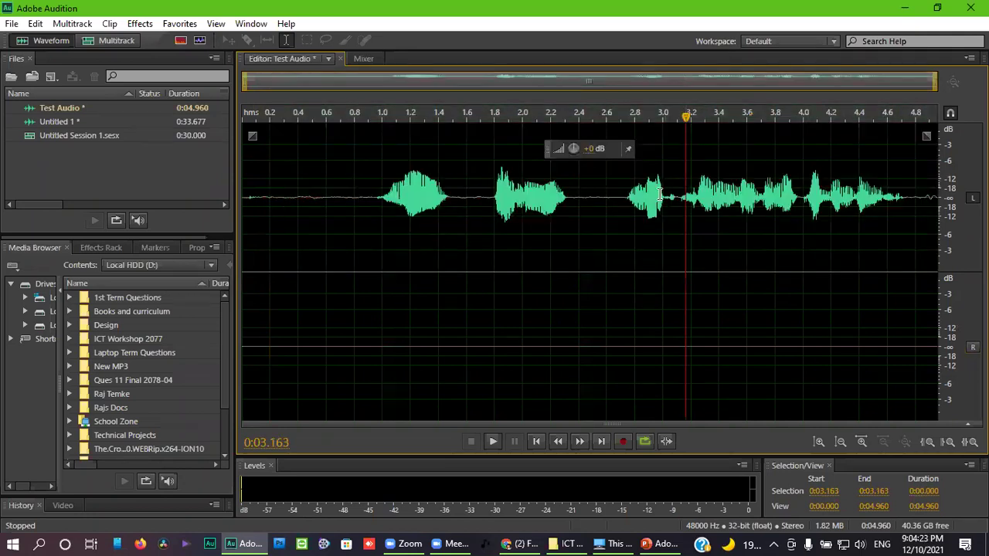
{"action": "left_click_drag", "start_coordinate": [243, 168], "coordinate": [940, 170]}
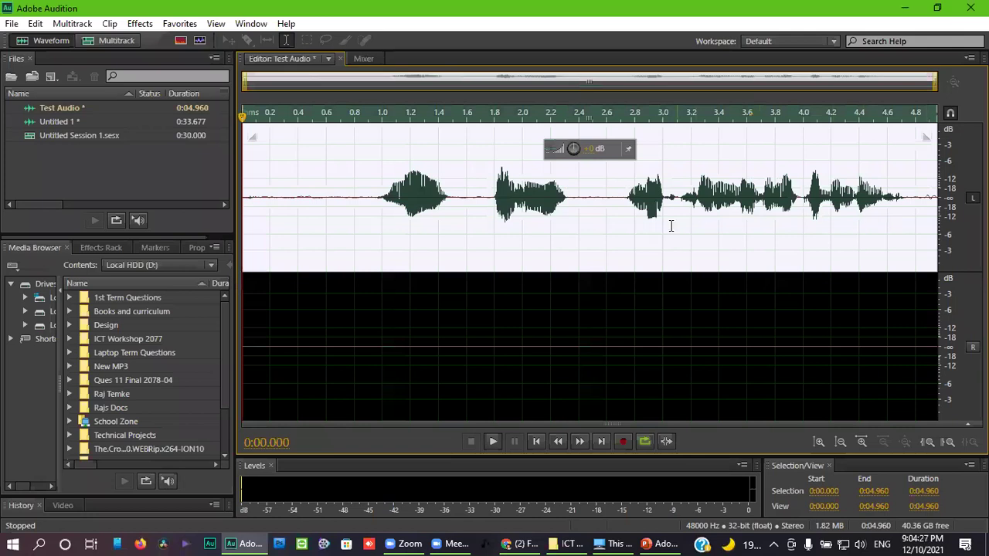
Clear the selection, switch the active channel from left to right, and place the playhead at 0:00.077.
{"action": "left_click", "coordinate": [301, 140]}
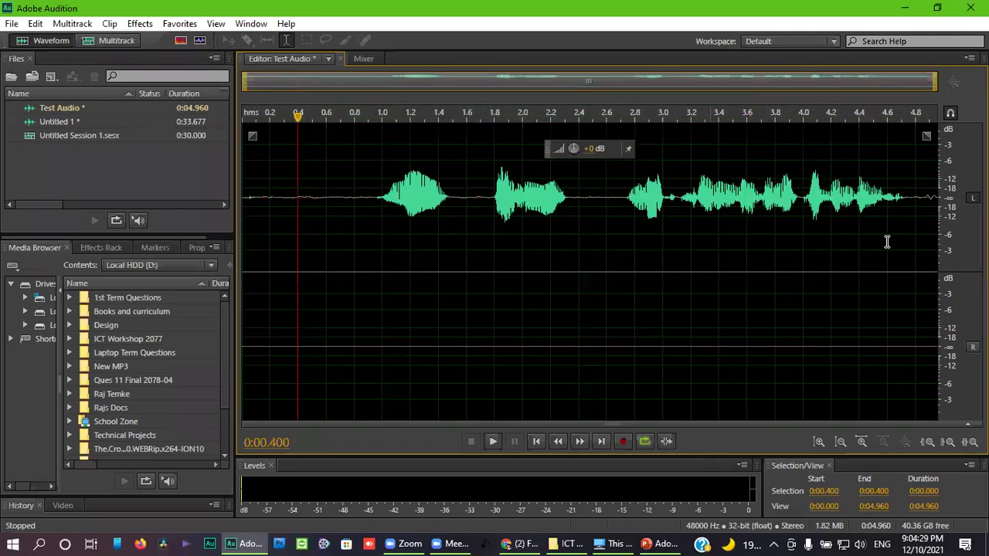
{"action": "left_click", "coordinate": [974, 198]}
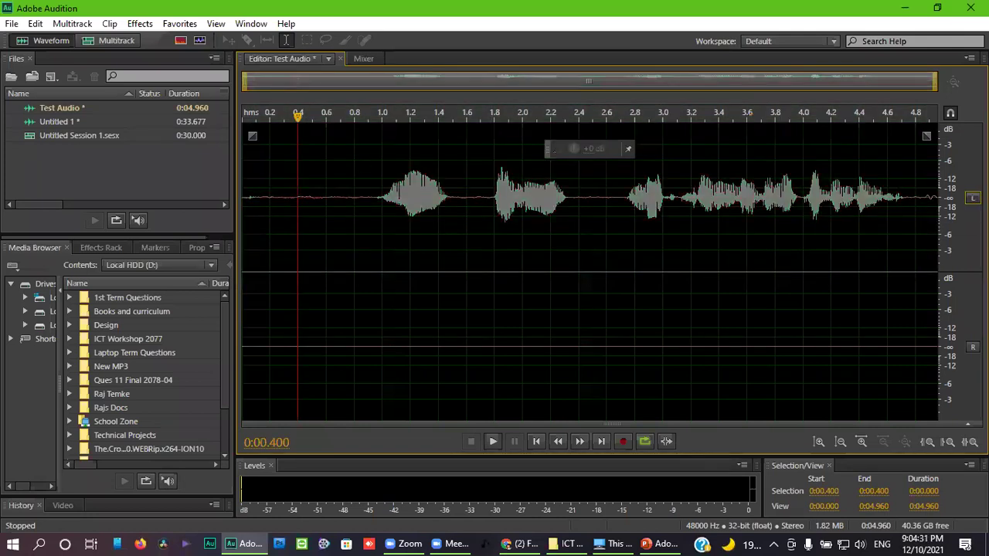
{"action": "left_click", "coordinate": [973, 347]}
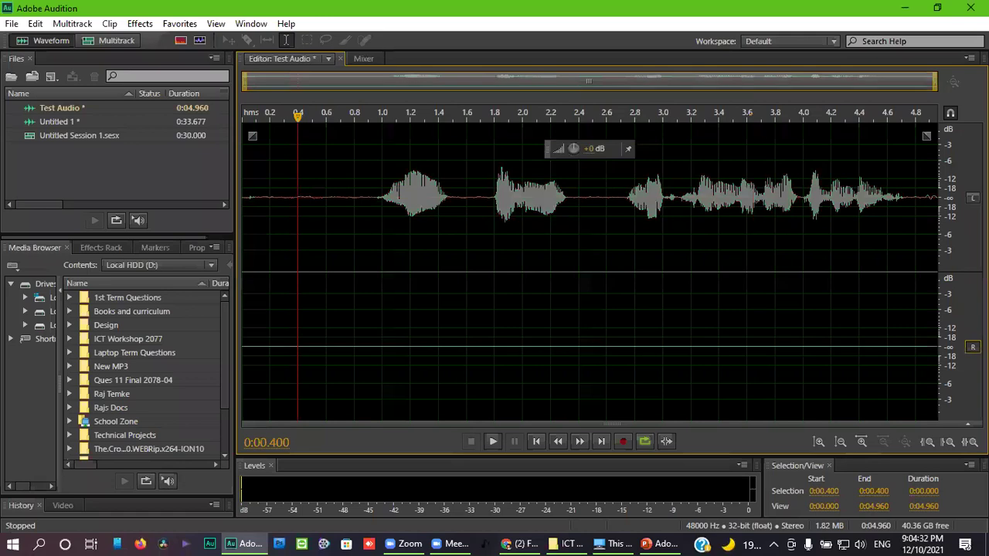
{"action": "left_click", "coordinate": [251, 350]}
{"action": "left_click", "coordinate": [247, 355]}
{"action": "left_click", "coordinate": [249, 361]}
{"action": "left_click", "coordinate": [253, 364]}
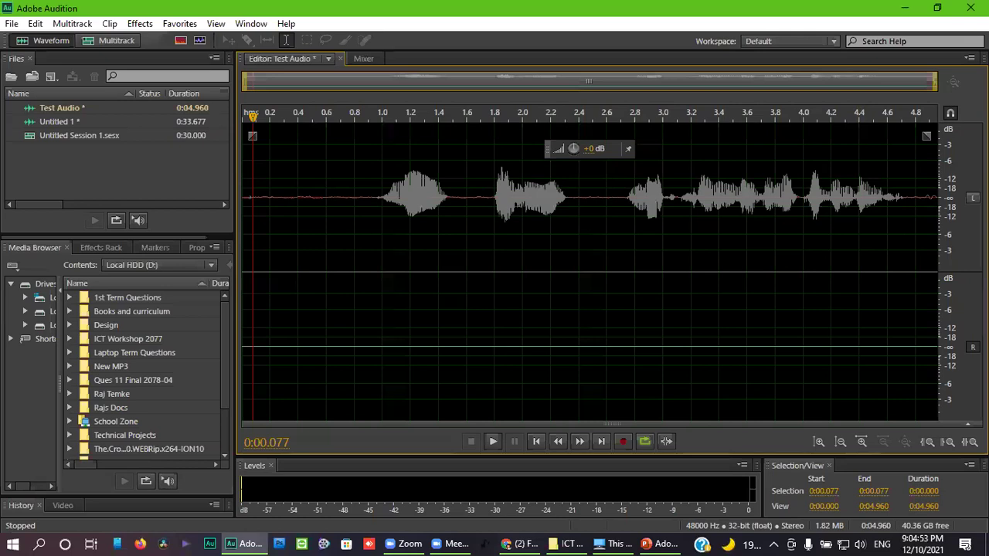
Re-enable the left channel and place the playhead at 0:00.600.
{"action": "left_click", "coordinate": [973, 198]}
{"action": "left_click", "coordinate": [559, 255]}
{"action": "left_click", "coordinate": [327, 179]}
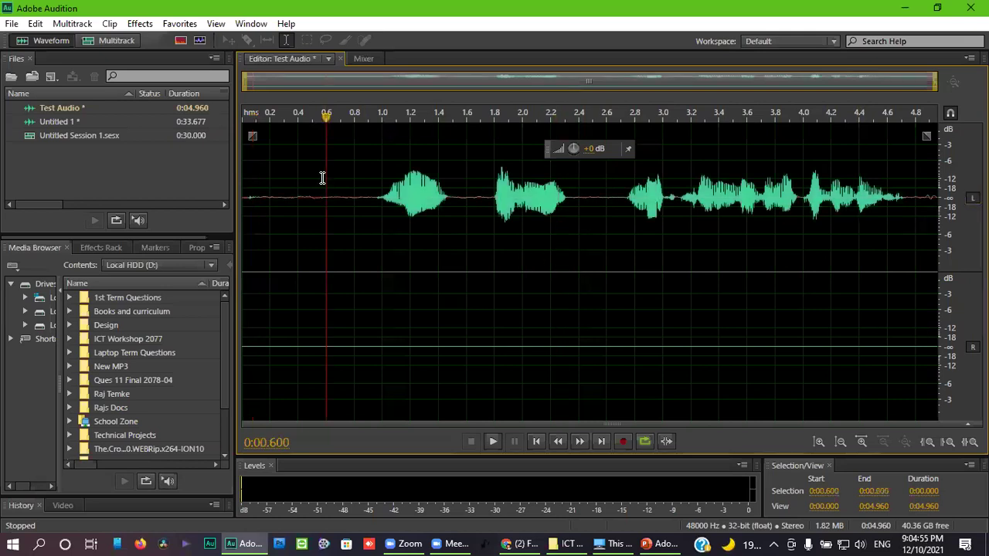
Select from just before the first sound into the fourth sound, clear the selection, and place the playhead at 0:00.727.
{"action": "left_click", "coordinate": [410, 166]}
{"action": "left_click", "coordinate": [355, 154]}
{"action": "left_click_drag", "start_coordinate": [355, 155], "coordinate": [719, 166]}
{"action": "left_click", "coordinate": [691, 174]}
{"action": "left_click", "coordinate": [597, 177]}
{"action": "left_click", "coordinate": [361, 159]}
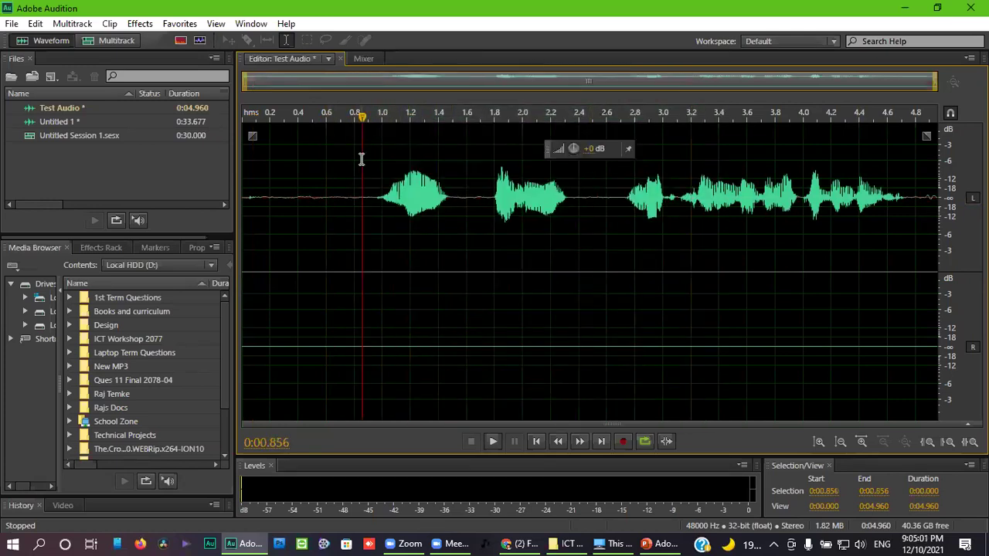
{"action": "left_click", "coordinate": [394, 189]}
{"action": "left_click", "coordinate": [492, 201]}
{"action": "left_click", "coordinate": [365, 162]}
{"action": "left_click", "coordinate": [344, 133]}
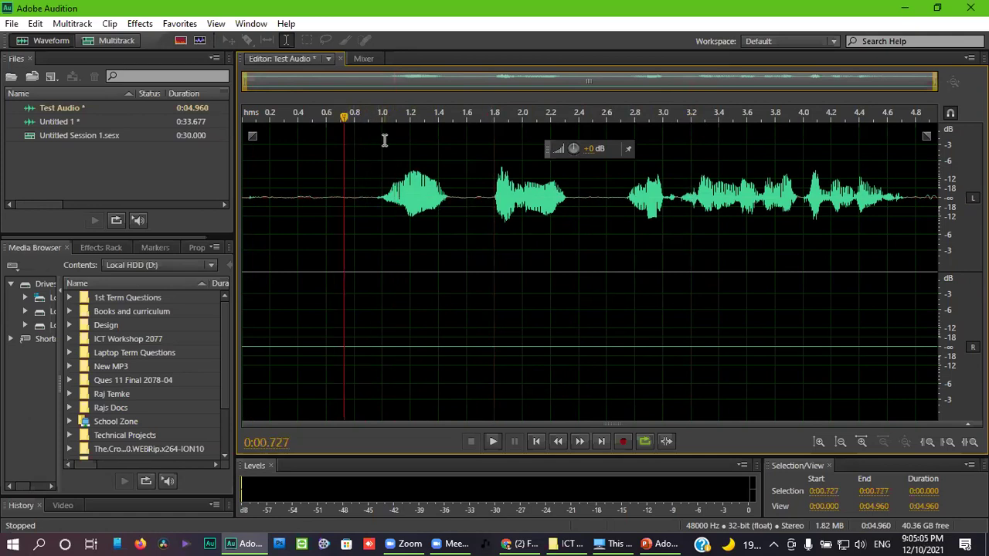
Place the playhead at several points around the first sound in both channels, finishing at 0:00.851.
{"action": "left_click", "coordinate": [415, 150]}
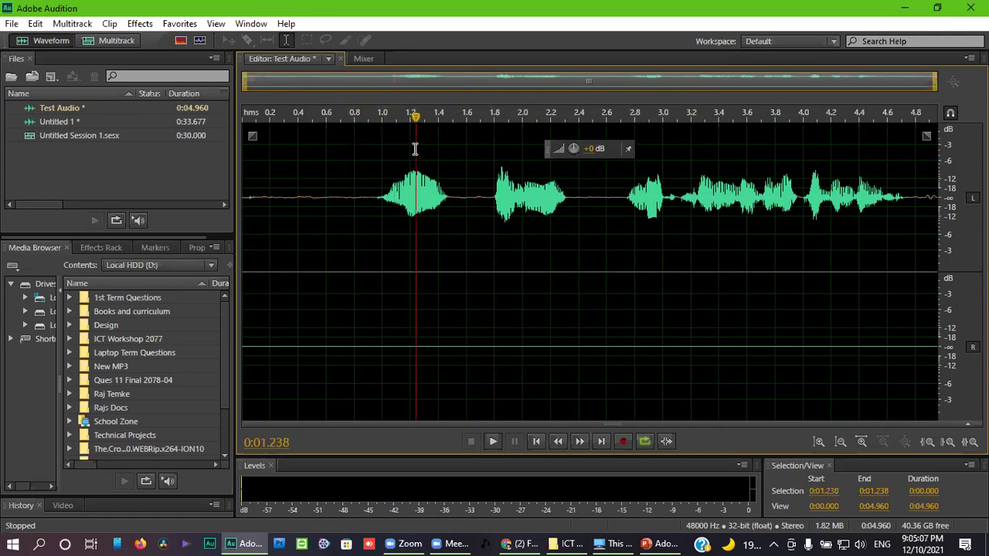
{"action": "left_click", "coordinate": [394, 179]}
{"action": "left_click", "coordinate": [403, 356]}
{"action": "left_click", "coordinate": [383, 191]}
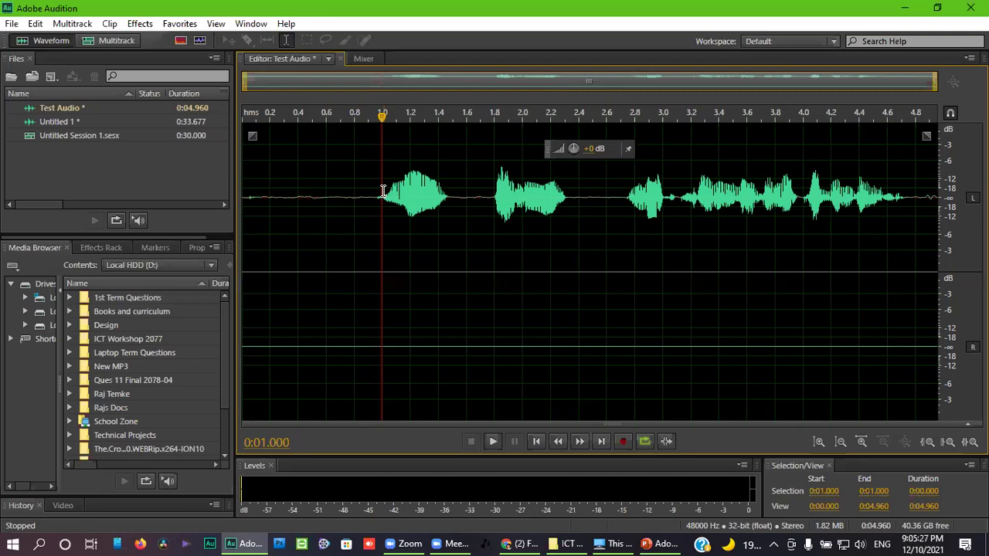
{"action": "left_click", "coordinate": [307, 179]}
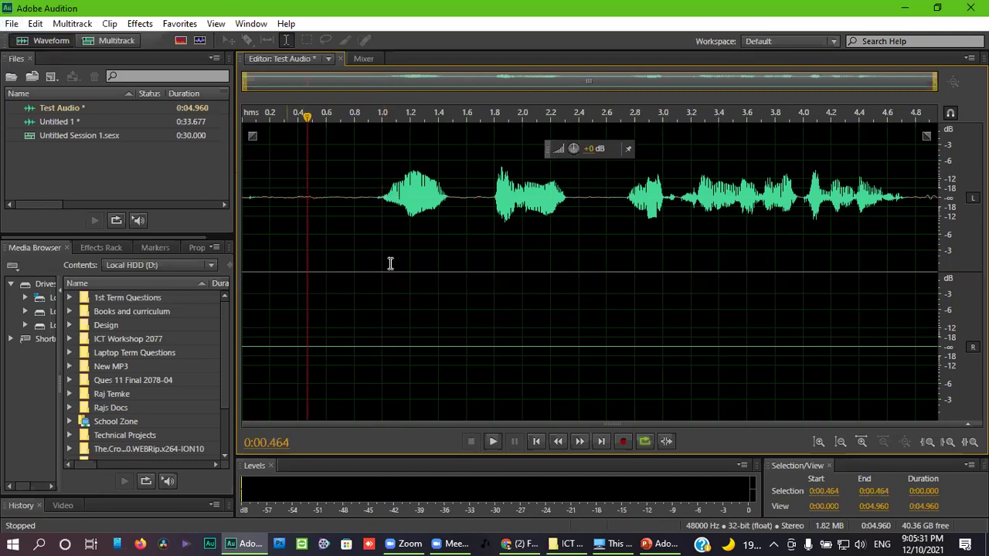
{"action": "left_click", "coordinate": [360, 176]}
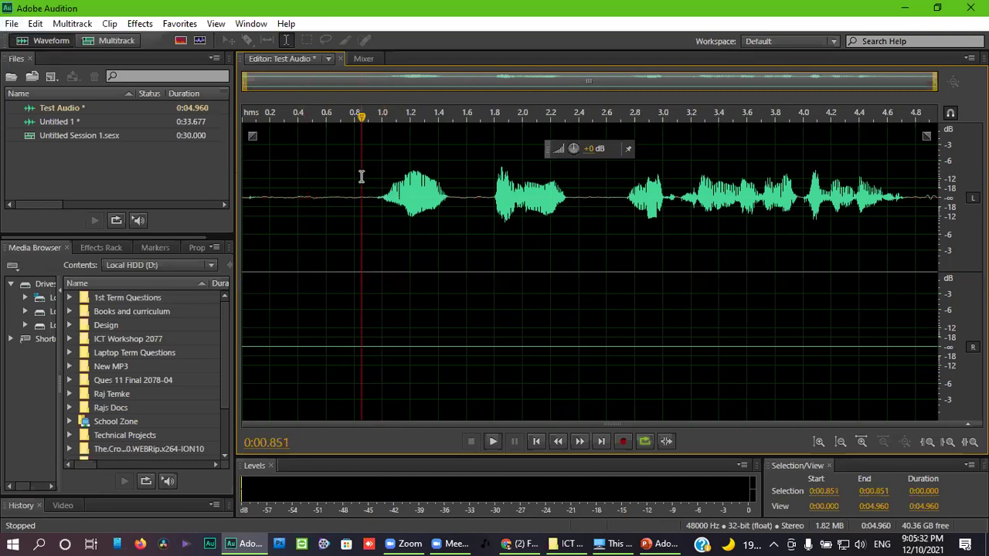
Create a new audio file named Mono with mono channels, a 48000 Hz sample rate and 32 (float) bit depth.
{"action": "left_click", "coordinate": [11, 24]}
{"action": "mouse_move", "coordinate": [31, 40]}
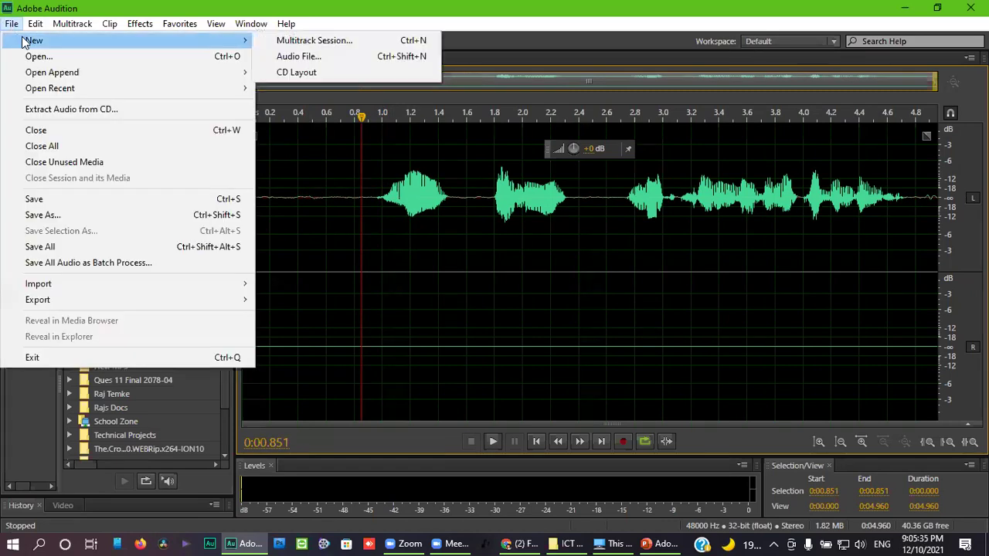
{"action": "left_click", "coordinate": [289, 55]}
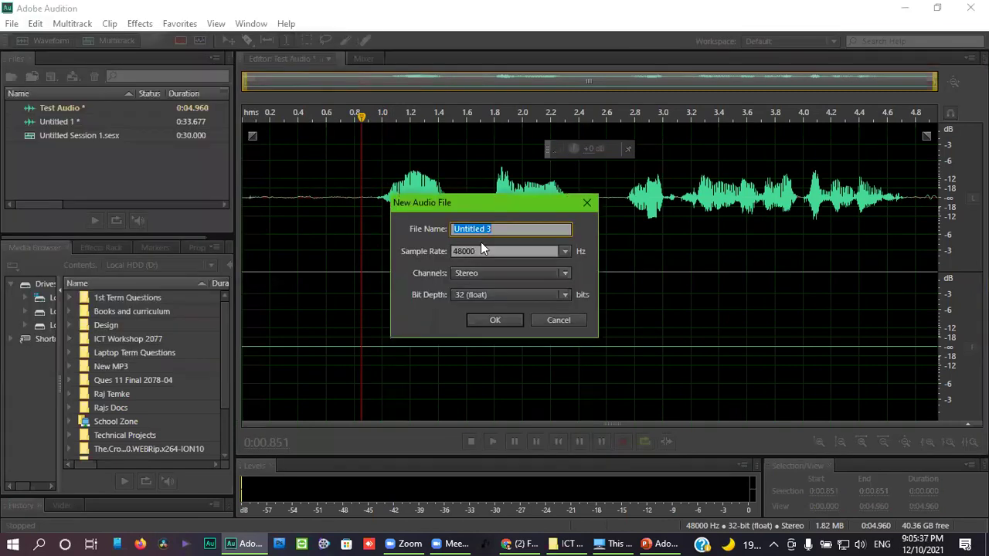
{"action": "type", "text": "Mono"}
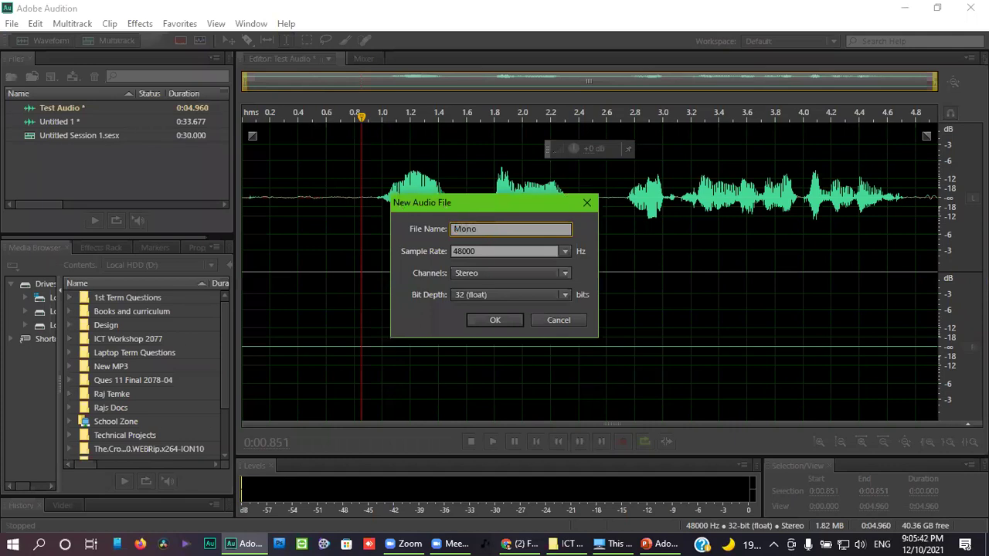
{"action": "left_click", "coordinate": [487, 275]}
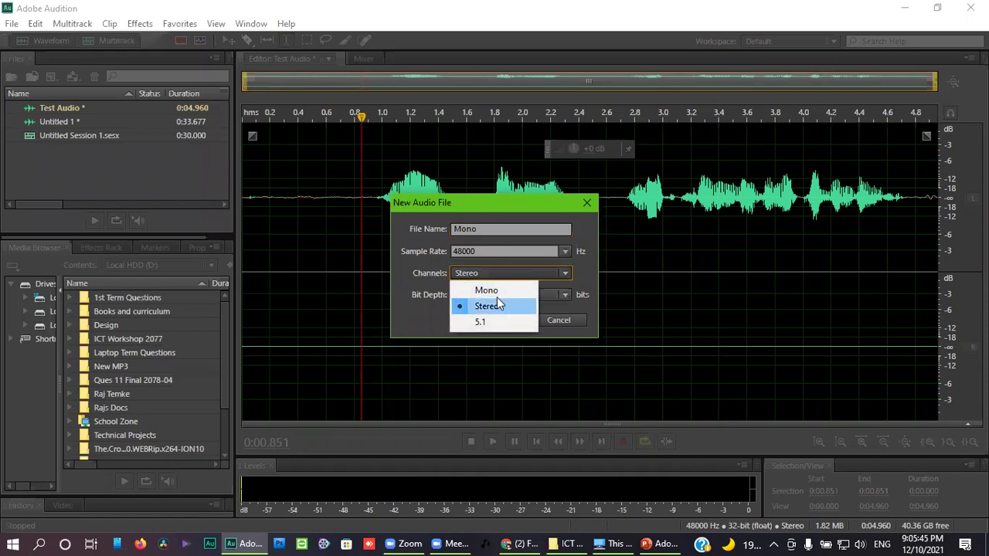
{"action": "left_click", "coordinate": [493, 292]}
{"action": "left_click", "coordinate": [513, 321]}
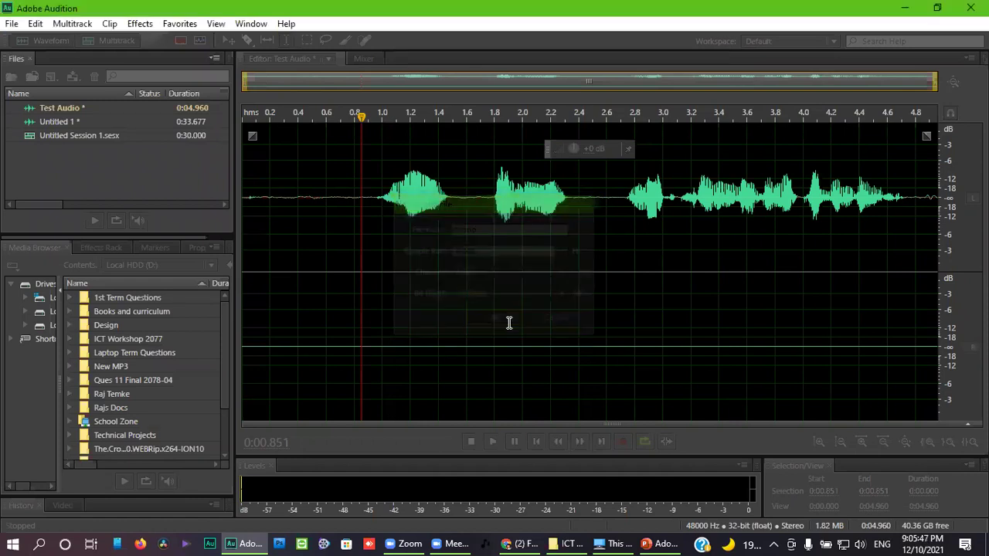
Record about 3.7 seconds of speech into the Mono file, stop recording, and place the playhead at 0:02.400.
{"action": "left_click", "coordinate": [622, 443]}
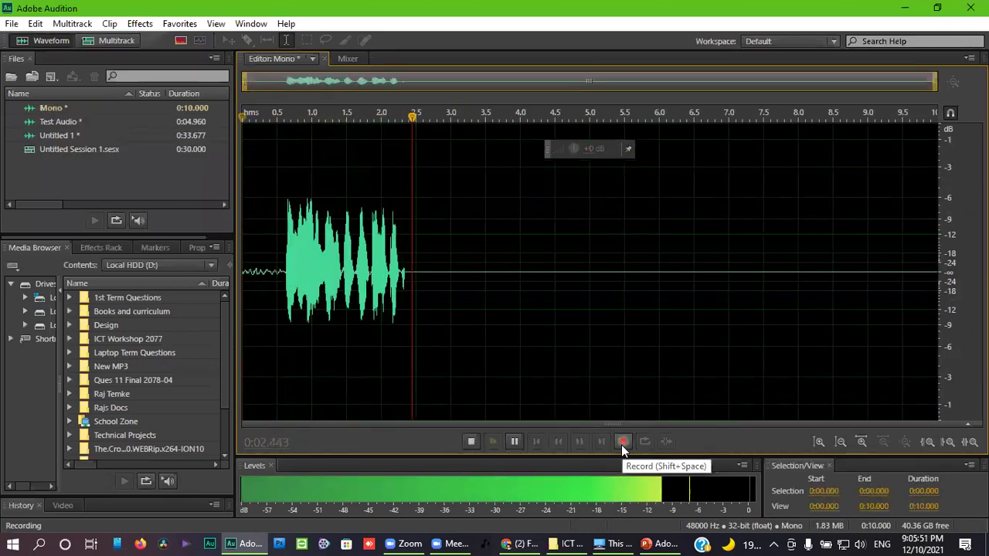
{"action": "left_click", "coordinate": [623, 442]}
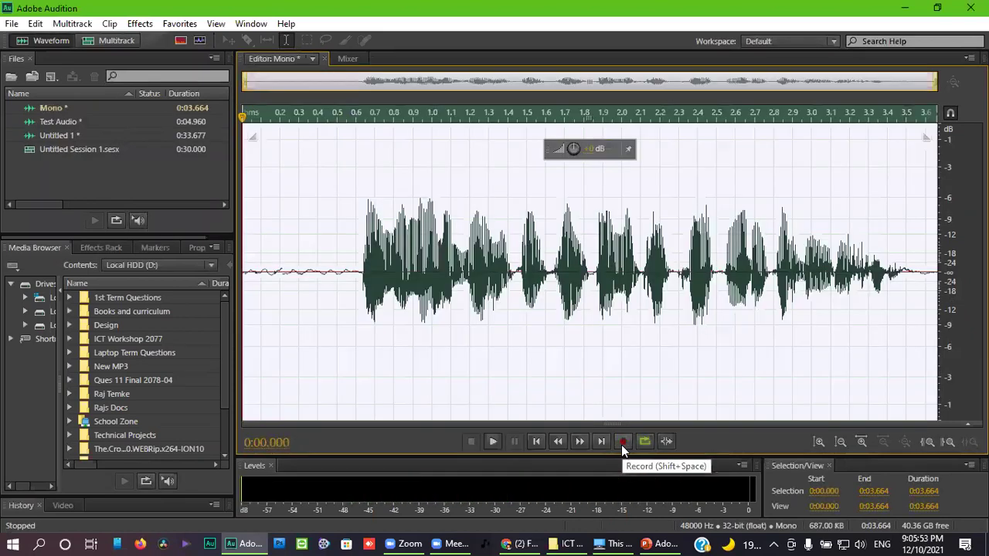
{"action": "left_click", "coordinate": [698, 277]}
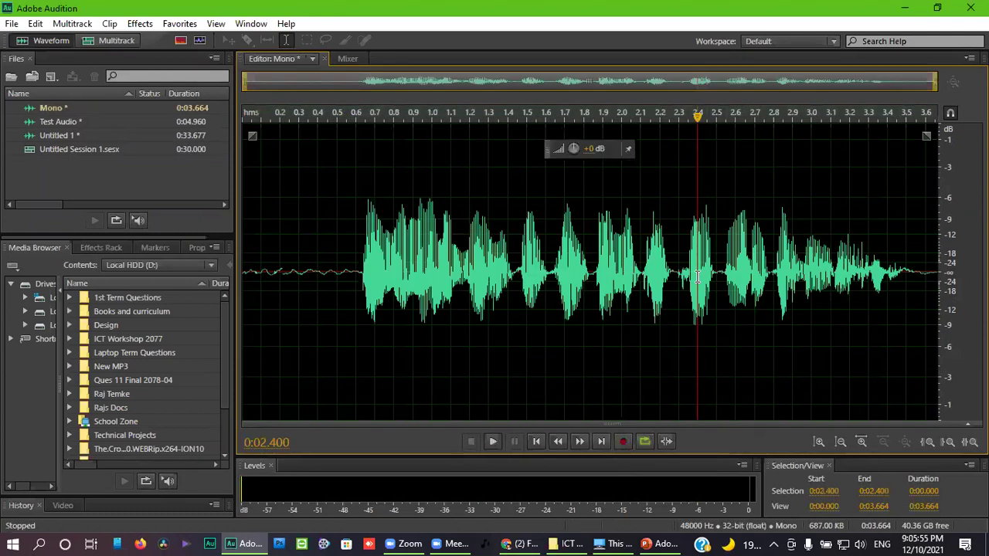
Select from just before the first sound to about 0:01.850, clear the selection, and place the playhead at 0:01.654.
{"action": "left_click", "coordinate": [357, 256]}
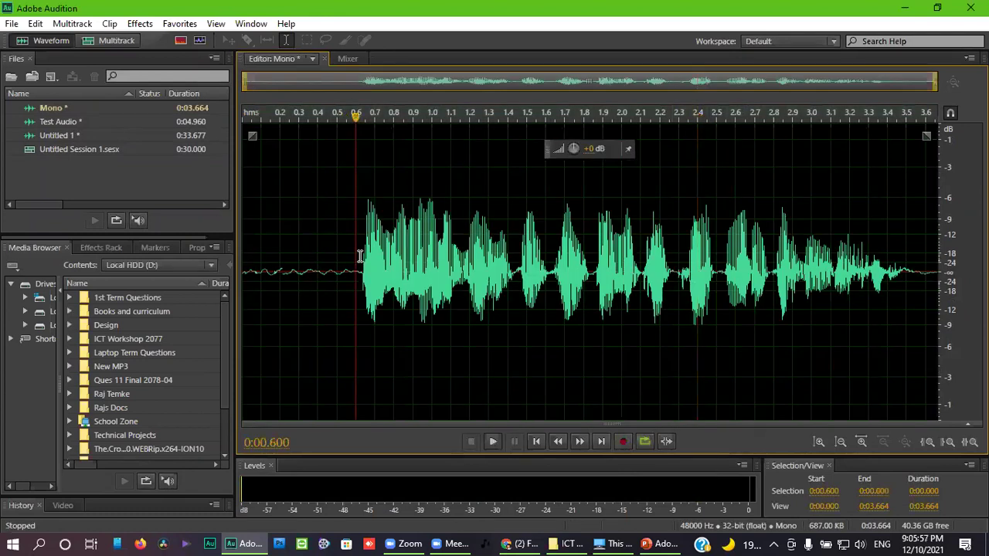
{"action": "left_click", "coordinate": [435, 283]}
{"action": "left_click", "coordinate": [337, 252]}
{"action": "left_click_drag", "start_coordinate": [344, 251], "coordinate": [593, 309]}
{"action": "left_click", "coordinate": [555, 327]}
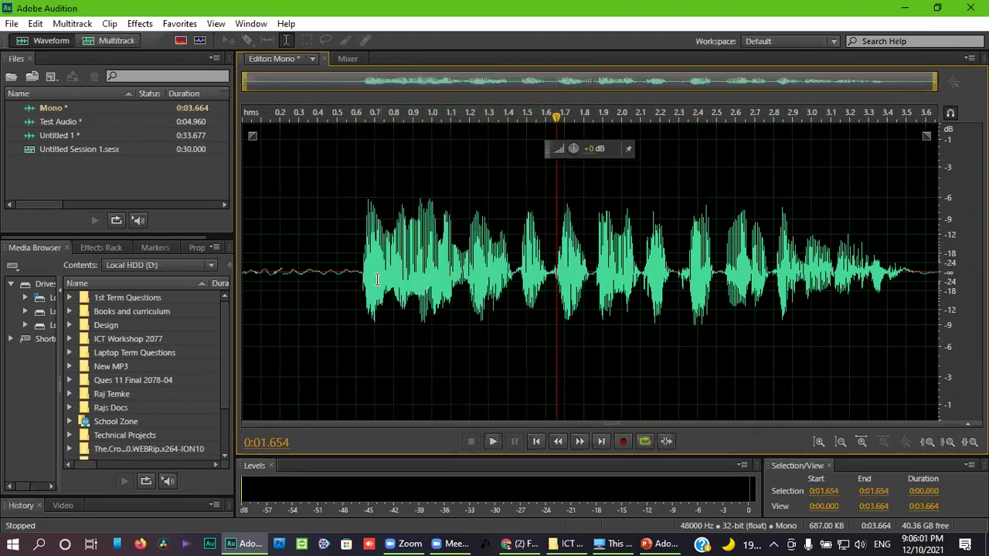
Select the recording from 0:00.600 to its end, clear it, and select the opening silence from 0:00.000 to 0:00.600.
{"action": "left_click_drag", "start_coordinate": [357, 275], "coordinate": [938, 315]}
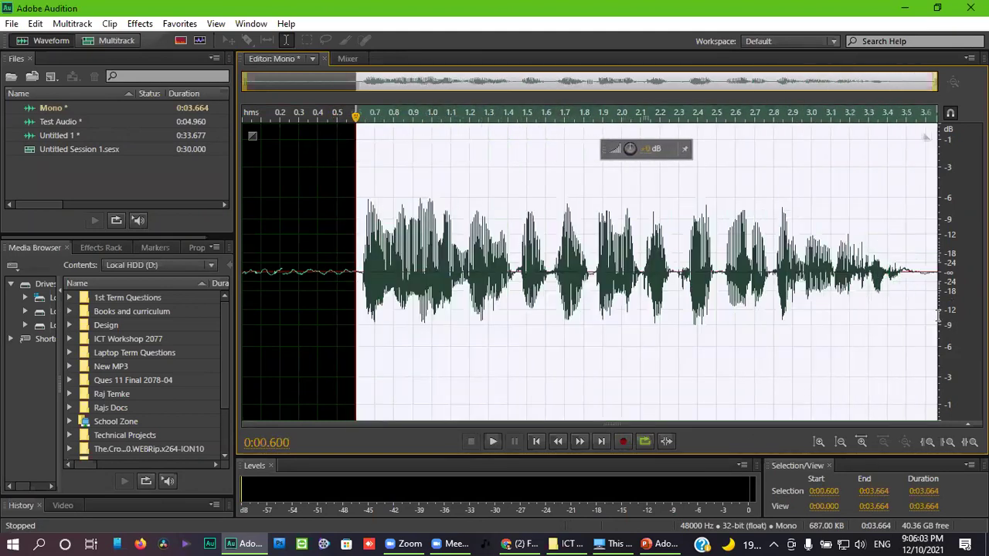
{"action": "key", "text": "ctrl+shift+a"}
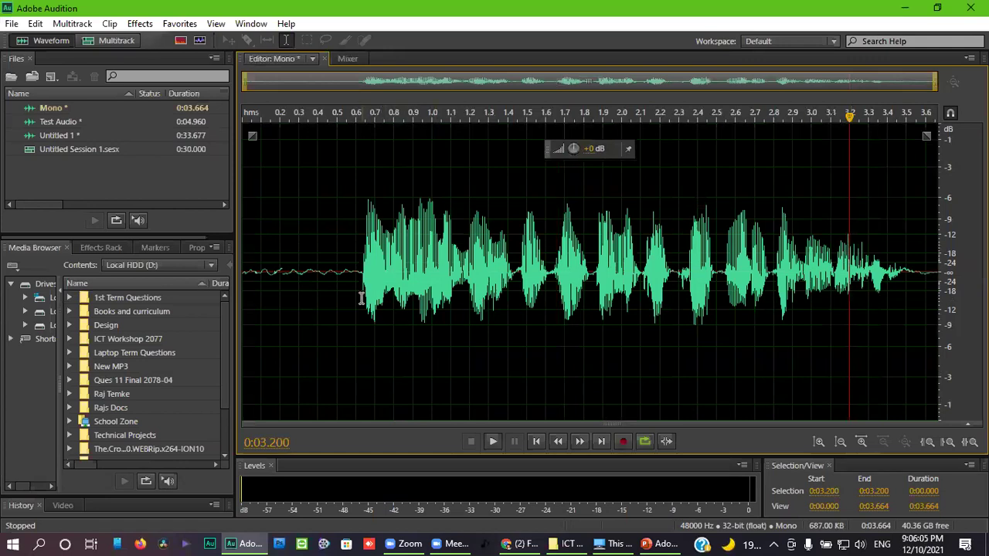
{"action": "left_click_drag", "start_coordinate": [358, 298], "coordinate": [243, 298]}
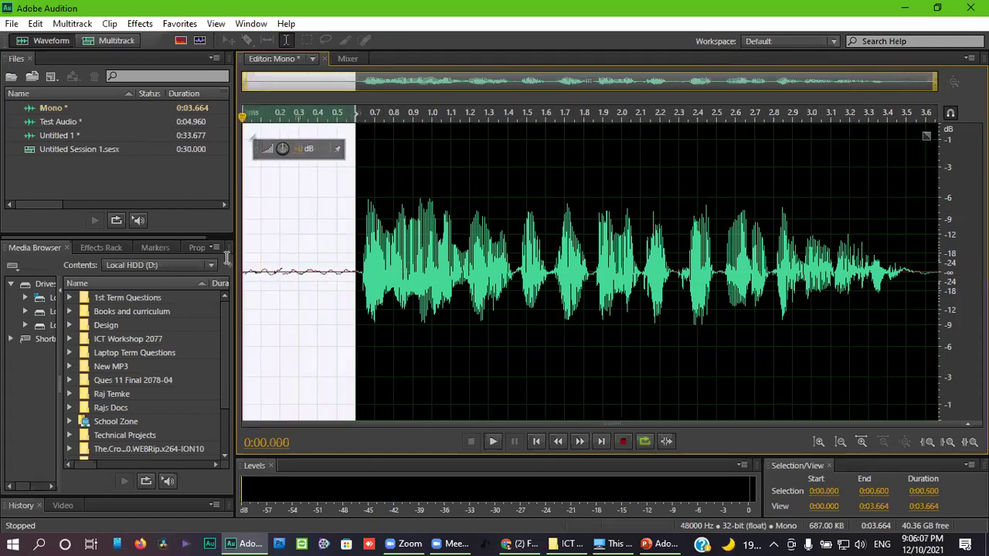
Clear the silence selection, place the playhead at 0:00.600, and move it to 0:01.500.
{"action": "left_click", "coordinate": [364, 301]}
{"action": "left_click", "coordinate": [361, 295]}
{"action": "left_click", "coordinate": [355, 294]}
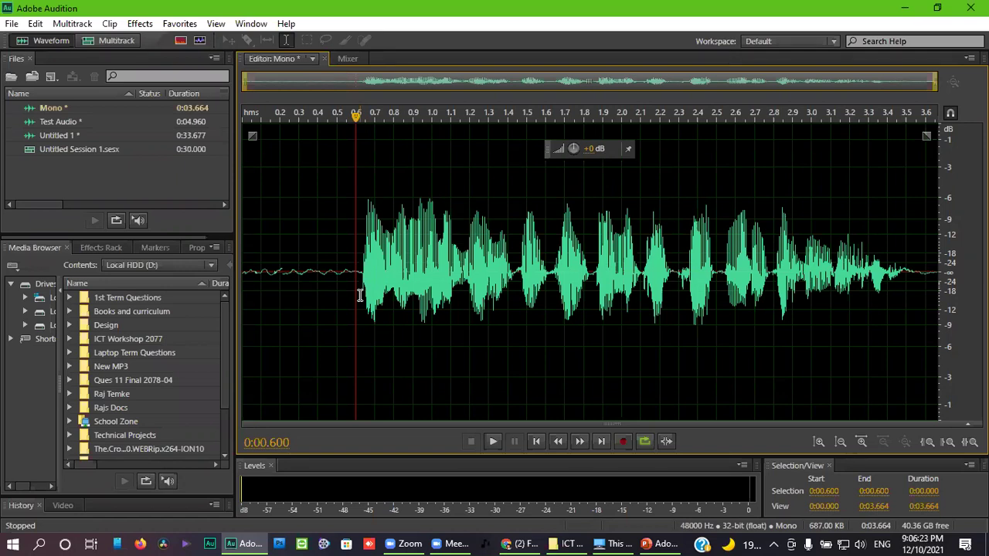
{"action": "left_click", "coordinate": [526, 317]}
Create another new mono audio file with the default name, a 48000 Hz sample rate and 32 (float) bit depth.
{"action": "left_click", "coordinate": [17, 24]}
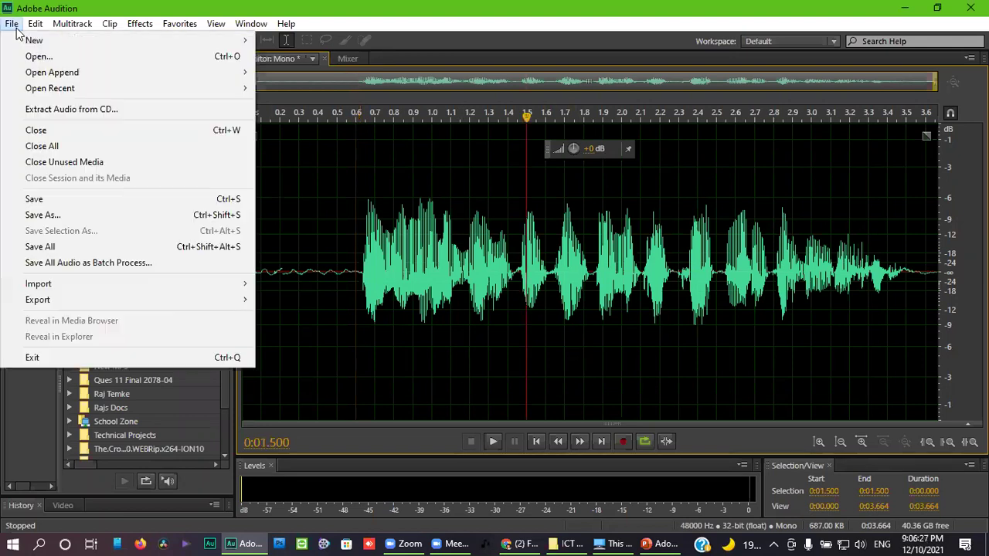
{"action": "mouse_move", "coordinate": [95, 40]}
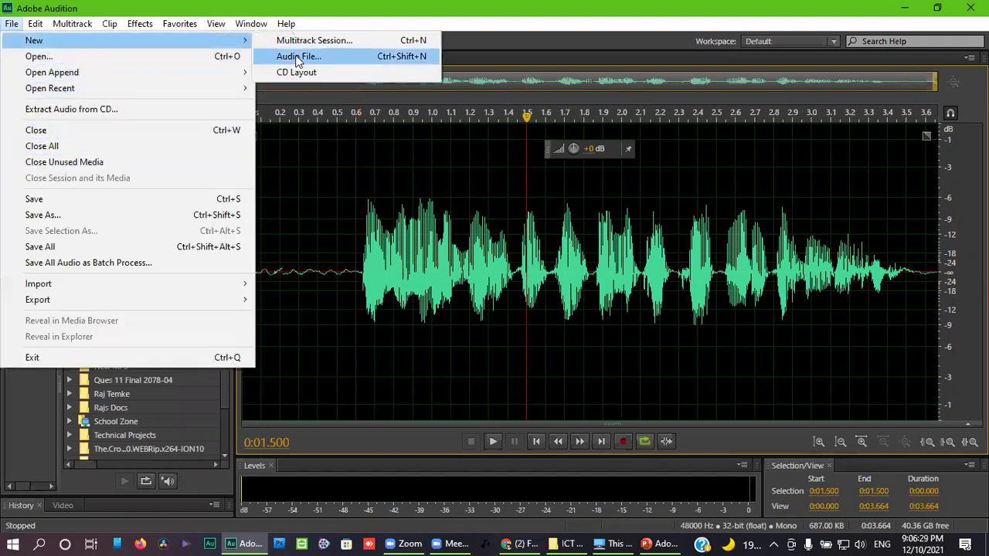
{"action": "left_click", "coordinate": [294, 55]}
{"action": "left_click_drag", "start_coordinate": [479, 199], "coordinate": [432, 133]}
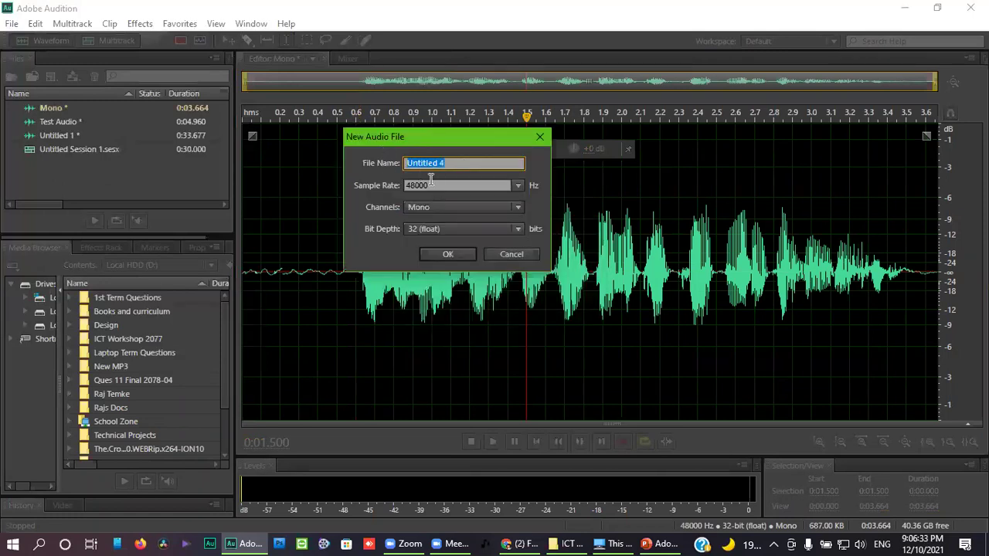
{"action": "left_click", "coordinate": [445, 188]}
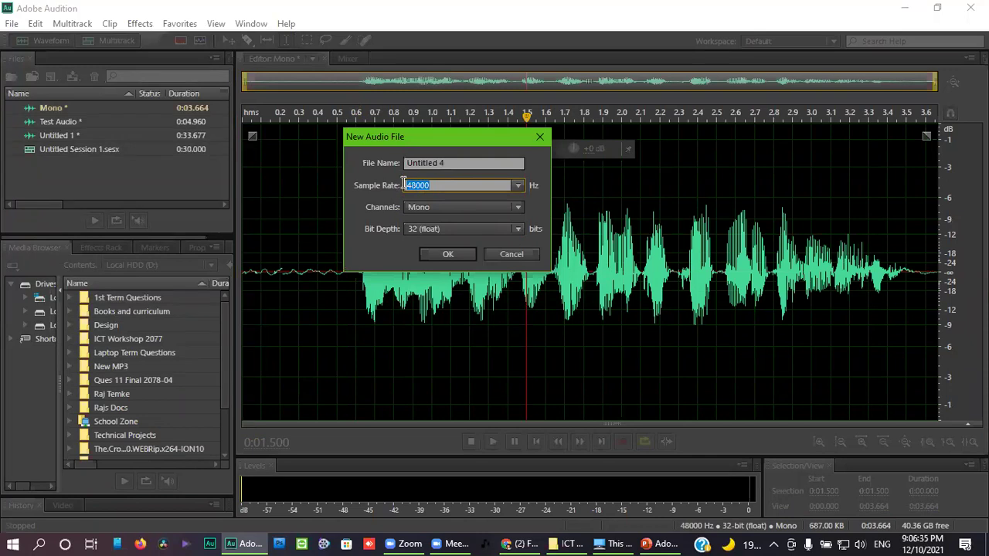
{"action": "left_click", "coordinate": [459, 208]}
{"action": "left_click", "coordinate": [459, 223]}
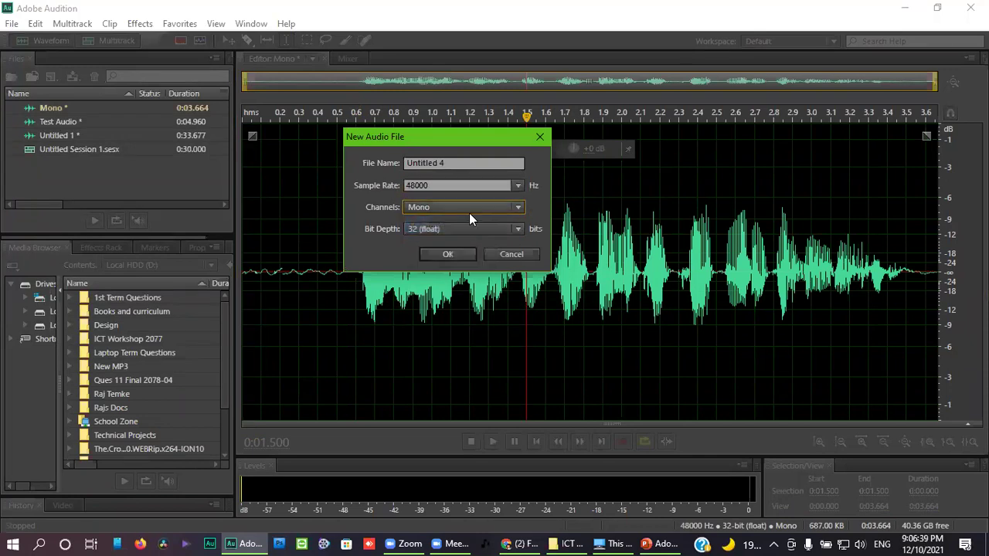
{"action": "left_click", "coordinate": [450, 252]}
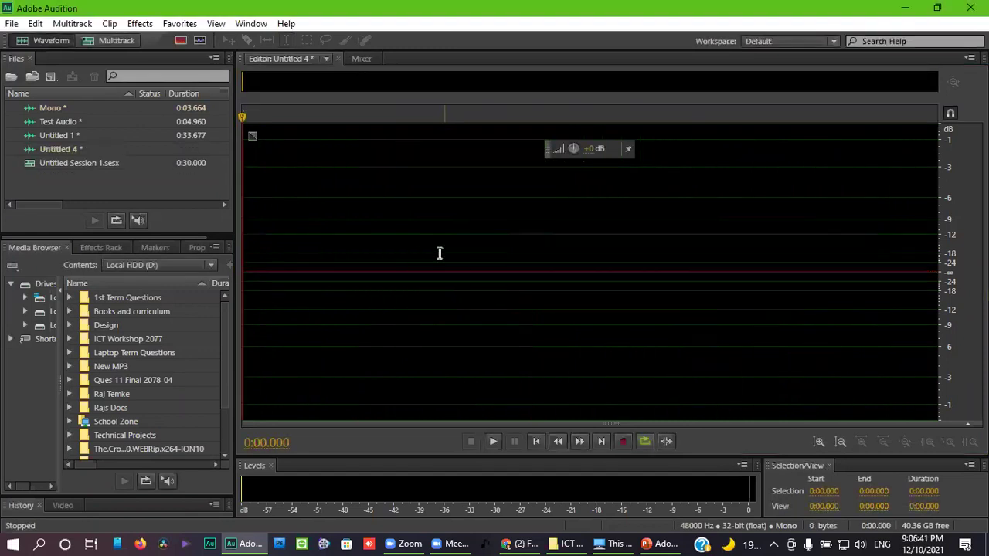
{"action": "left_click", "coordinate": [397, 264]}
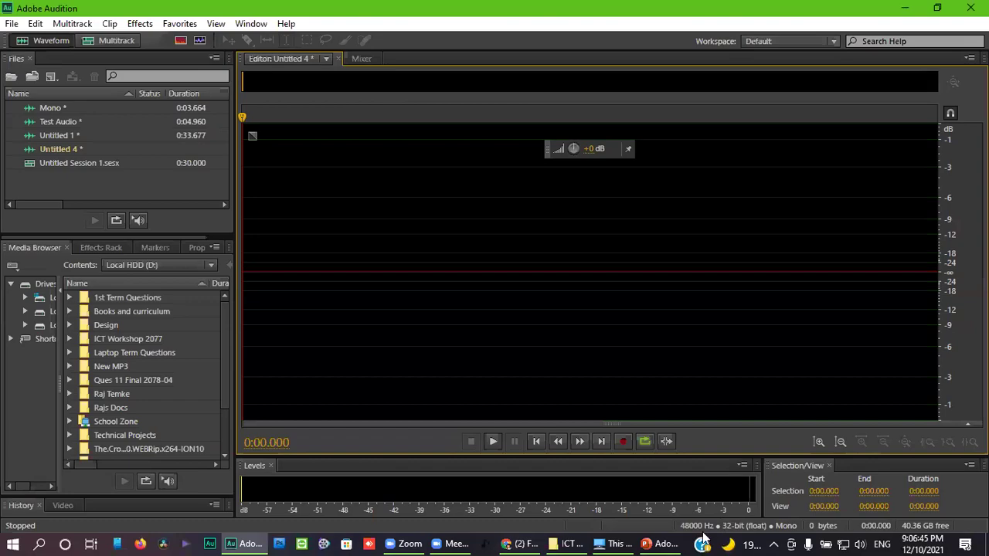
Switch to the PowerPoint outline, review the quality audio recording factors under Session 2, and return to Audition.
{"action": "left_click", "coordinate": [662, 543]}
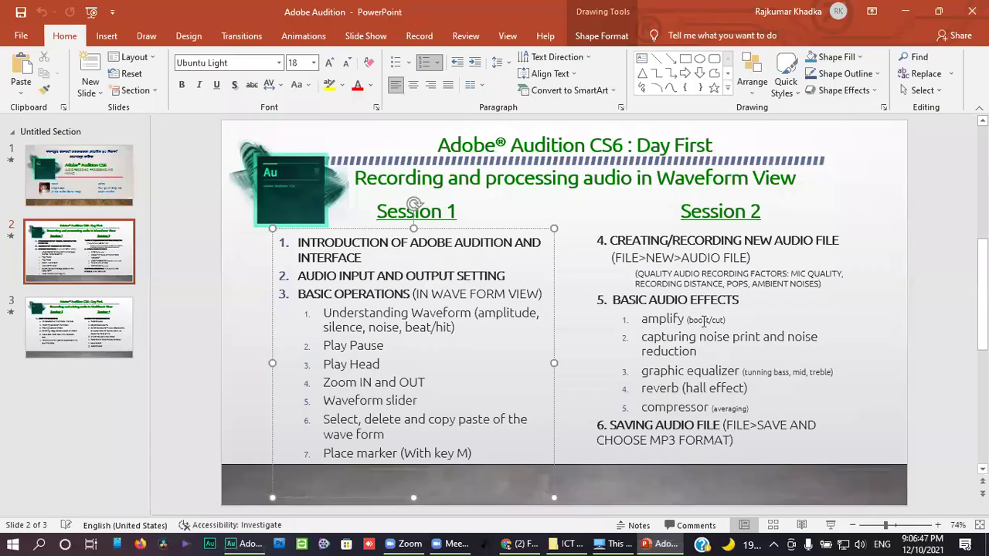
{"action": "left_click", "coordinate": [703, 283]}
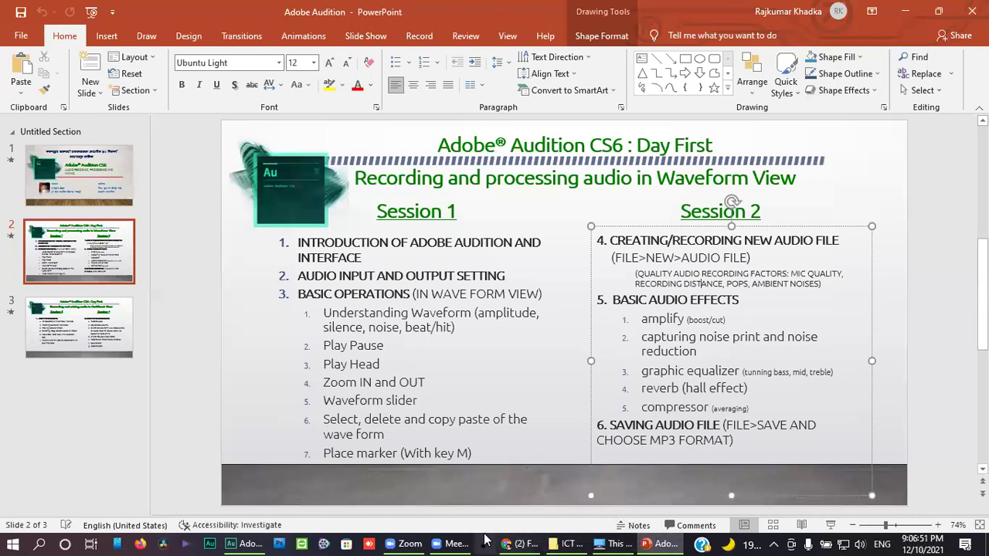
{"action": "left_click", "coordinate": [248, 543]}
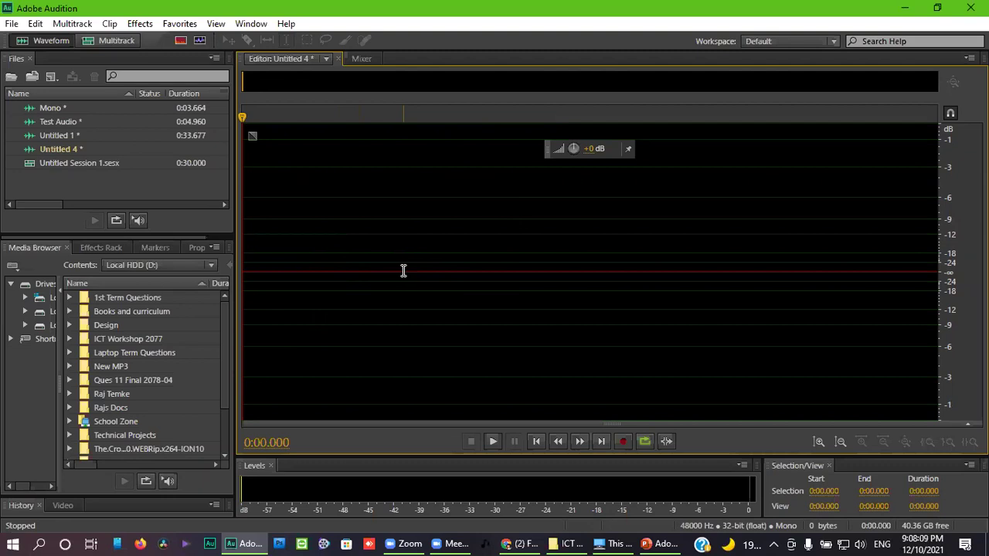
Switch to the PowerPoint outline and highlight the basic audio effects list and its reverb (hall effect) item for review.
{"action": "left_click", "coordinate": [681, 541]}
{"action": "left_click_drag", "start_coordinate": [643, 319], "coordinate": [704, 407]}
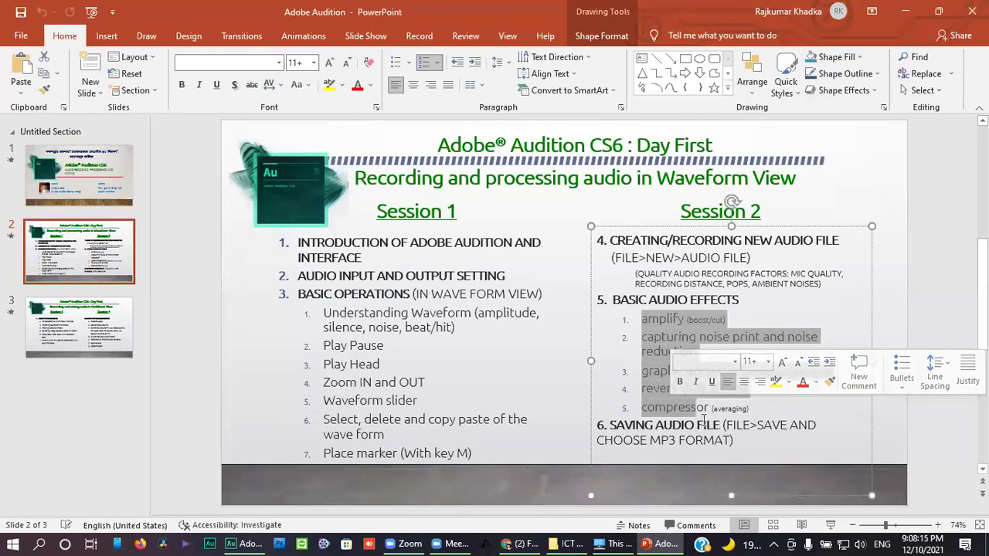
{"action": "left_click", "coordinate": [712, 409]}
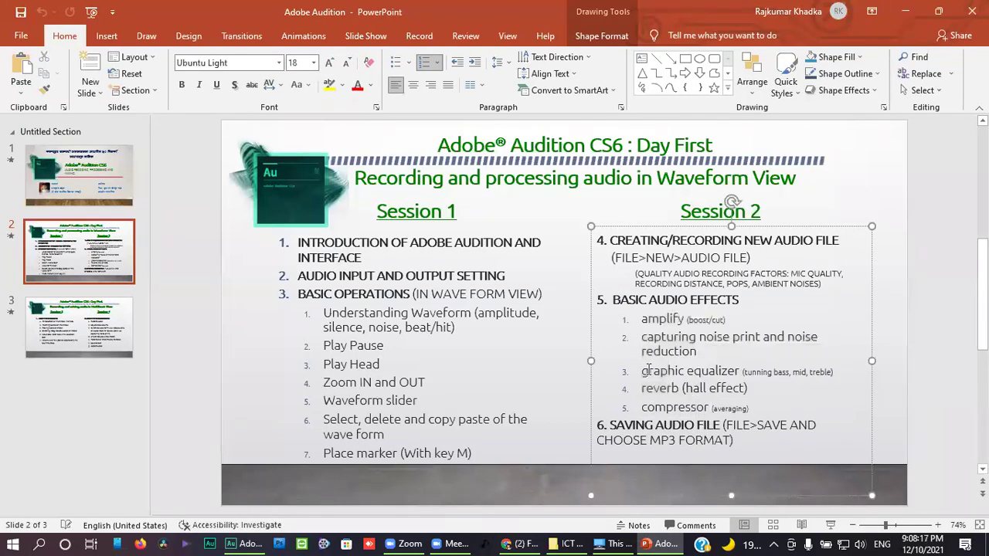
{"action": "left_click_drag", "start_coordinate": [640, 387], "coordinate": [661, 389]}
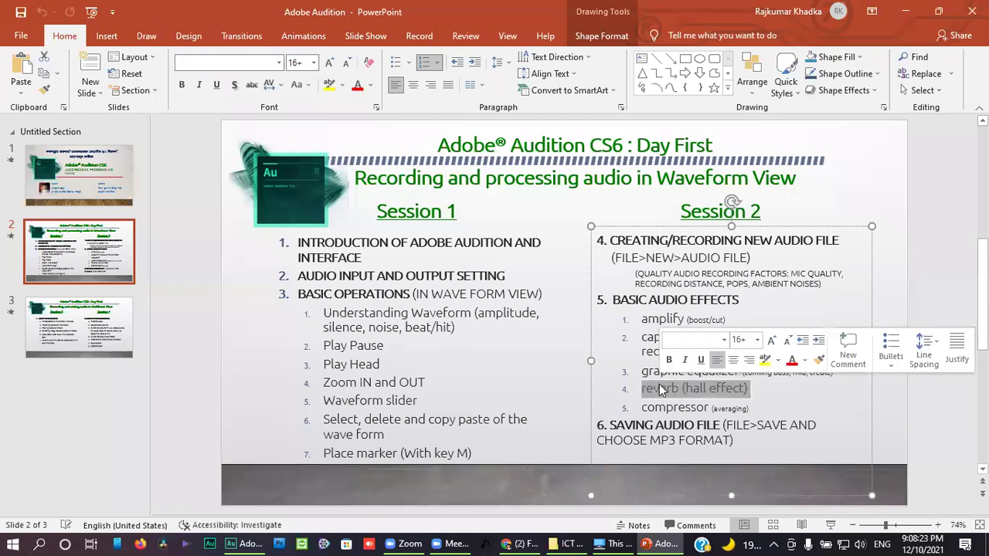
{"action": "left_click", "coordinate": [757, 391]}
{"action": "left_click_drag", "start_coordinate": [758, 391], "coordinate": [676, 396]}
{"action": "left_click", "coordinate": [677, 392]}
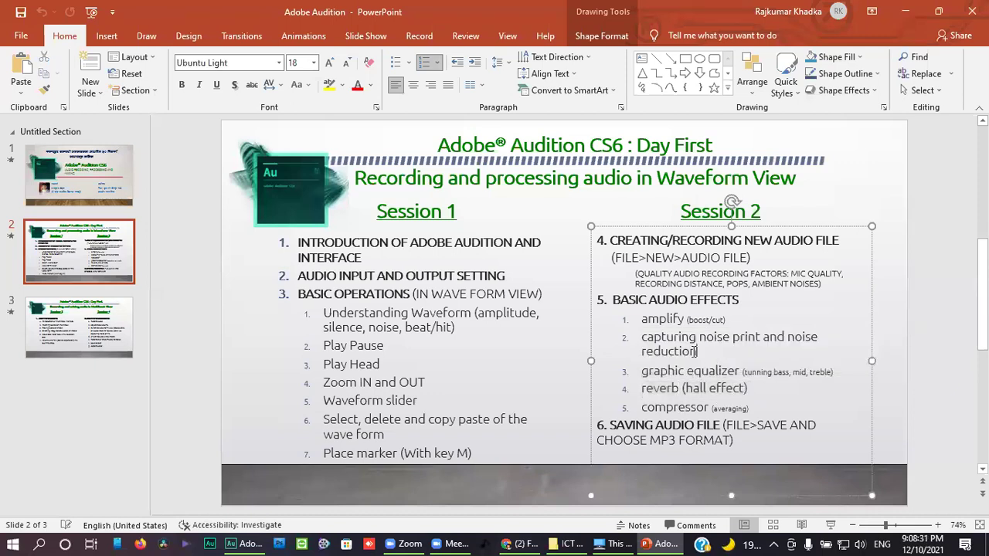
Review the noise reduction, graphic equalizer and compressor items in the outline, and return to Audition.
{"action": "left_click_drag", "start_coordinate": [698, 352], "coordinate": [644, 337]}
{"action": "left_click", "coordinate": [758, 407]}
{"action": "left_click", "coordinate": [740, 374]}
{"action": "left_click", "coordinate": [761, 407]}
{"action": "left_click", "coordinate": [740, 340]}
{"action": "left_click", "coordinate": [244, 544]}
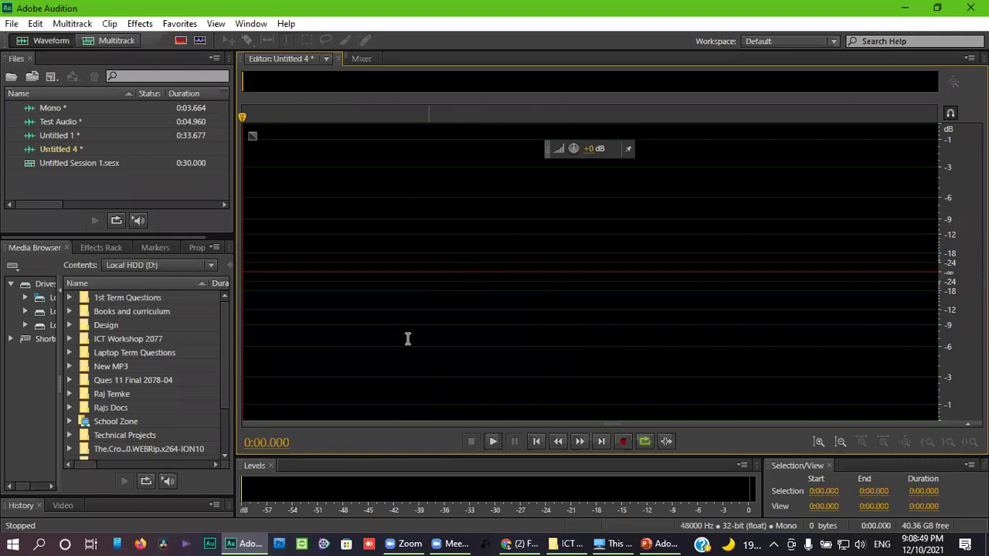
{"action": "left_click", "coordinate": [663, 544]}
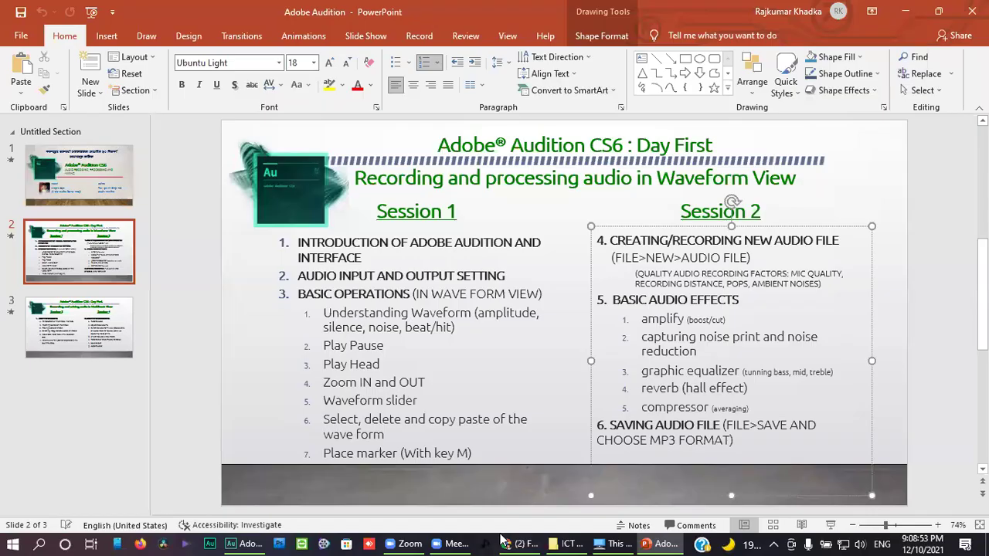
{"action": "left_click", "coordinate": [246, 542]}
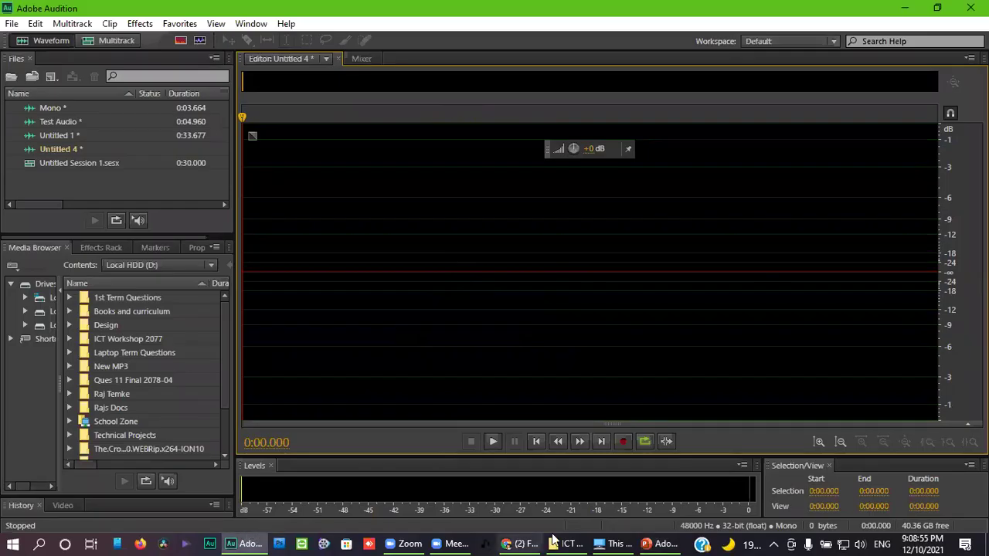
Switch to the PowerPoint outline and highlight the quality audio recording factors, ending at the Basic Audio Effects heading.
{"action": "left_click", "coordinate": [667, 544]}
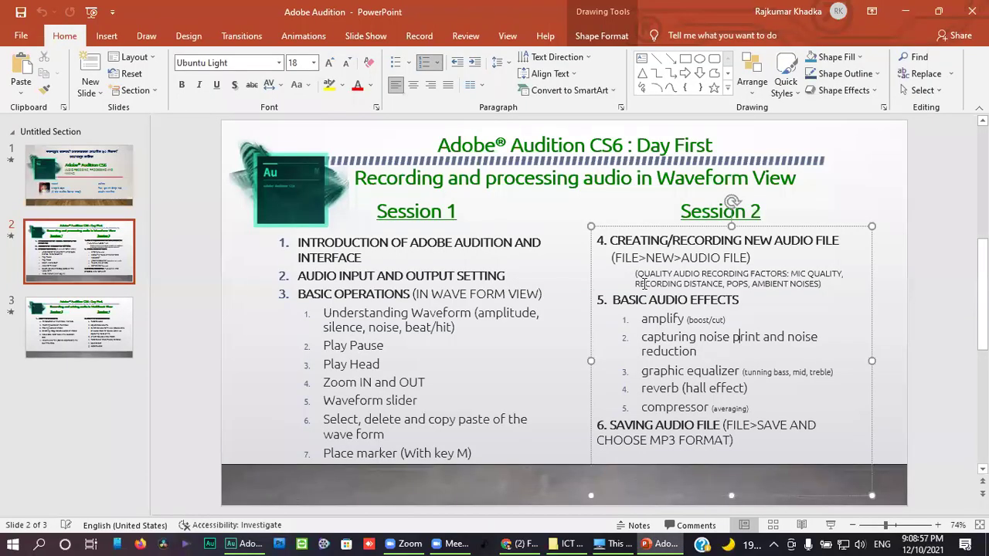
{"action": "left_click_drag", "start_coordinate": [637, 275], "coordinate": [821, 286]}
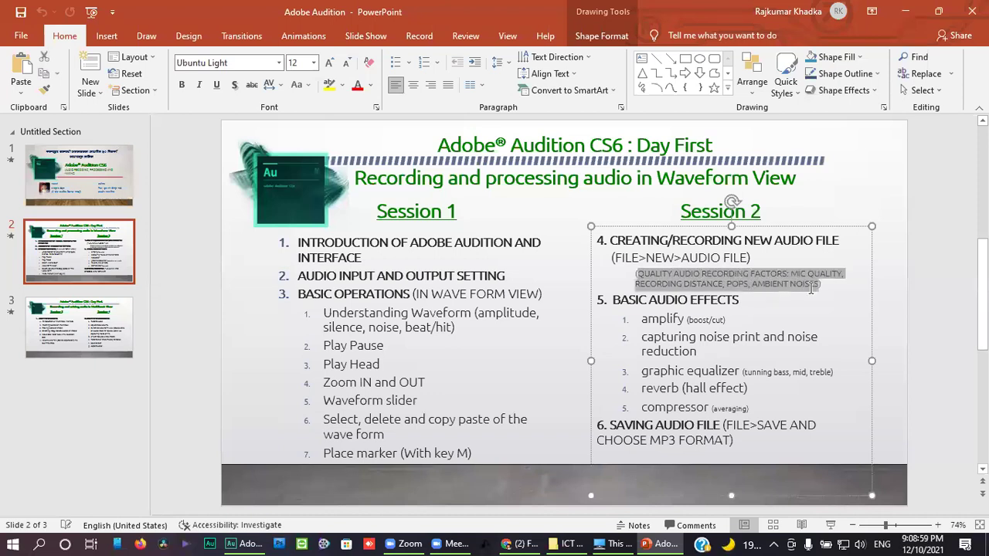
{"action": "left_click", "coordinate": [754, 303]}
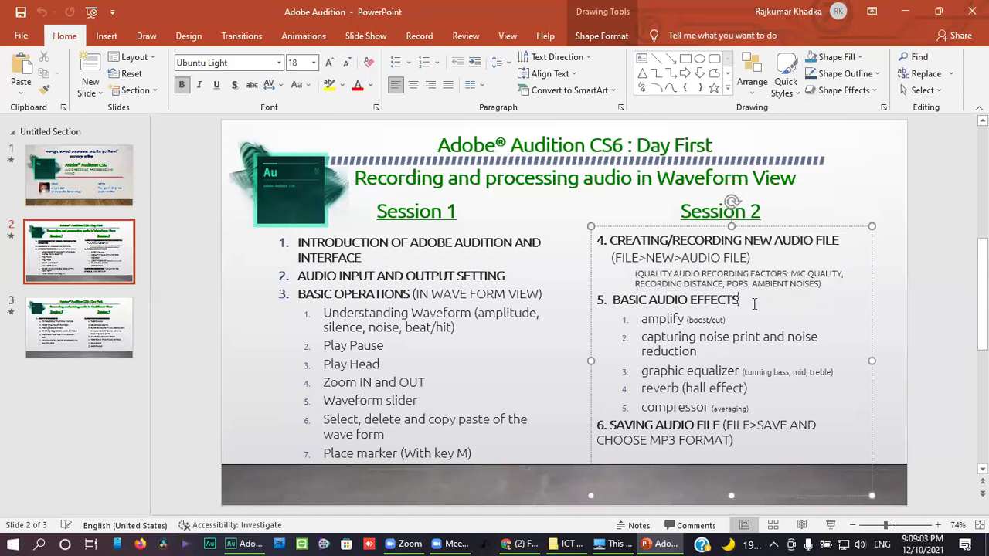
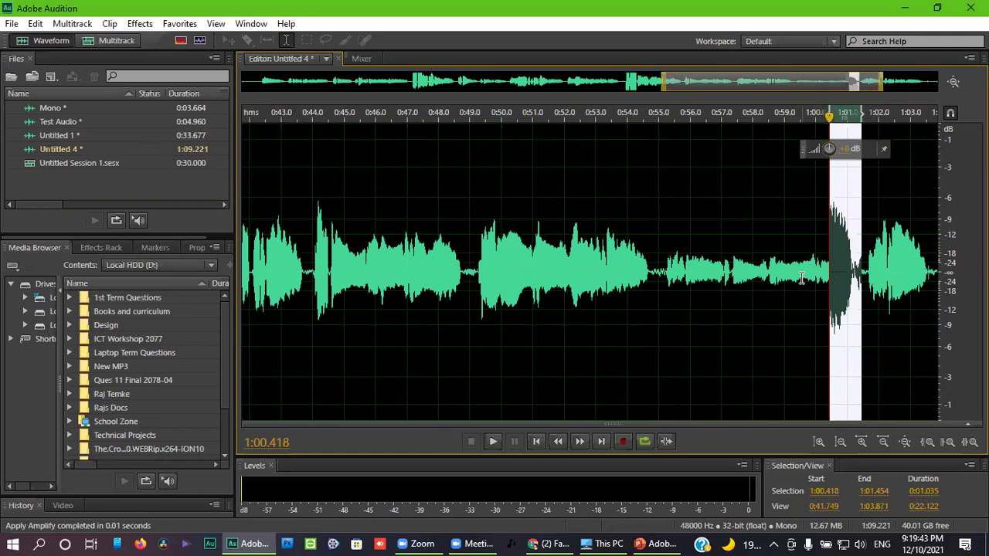
Play back the amplified section from about 0:59.6 to 1:01.1 and undo its amplification.
{"action": "key", "text": "space"}
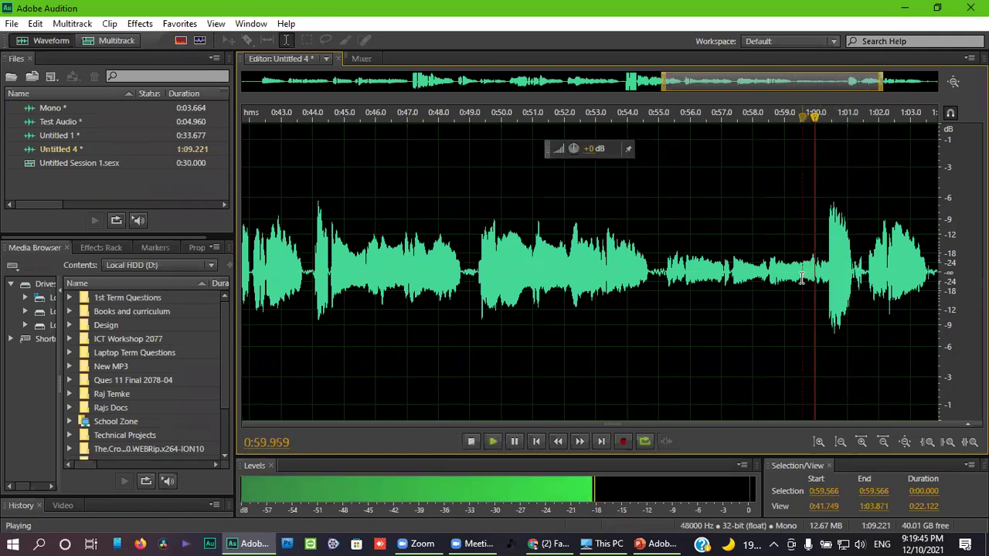
{"action": "key", "text": "space"}
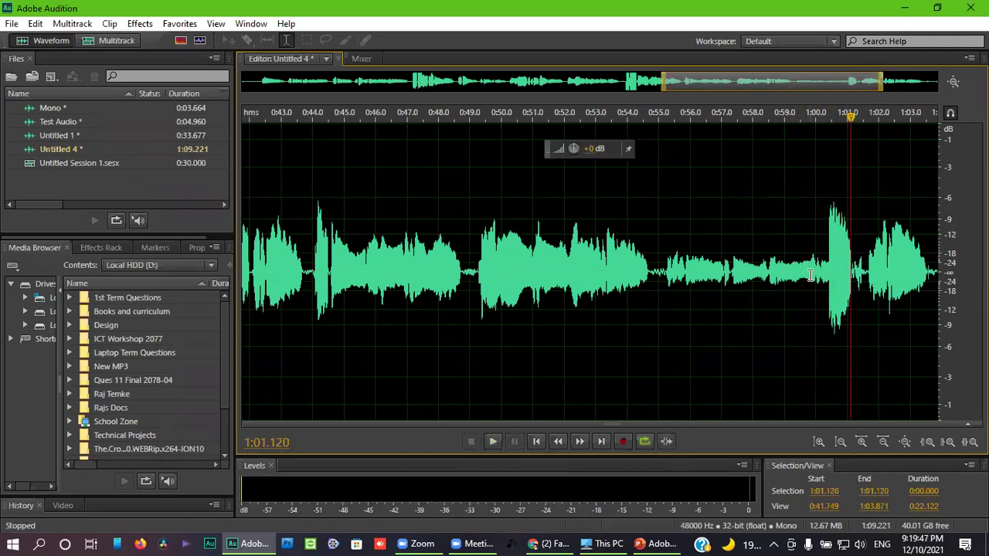
{"action": "left_click", "coordinate": [810, 276], "text": "shift"}
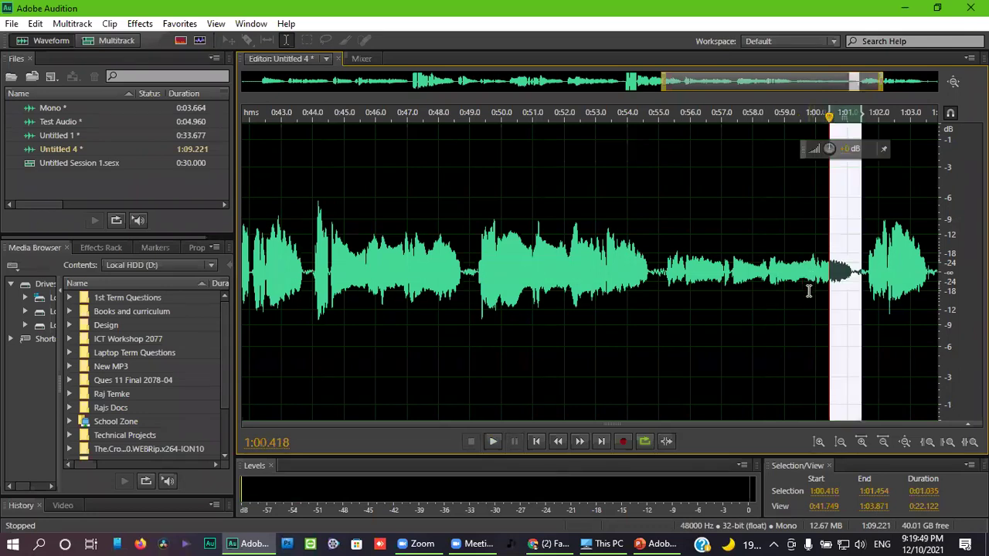
Select the quiet passage from about 0:55.0 to 1:01.4, amplify it to match the neighbouring speech, and deselect it.
{"action": "left_click", "coordinate": [810, 278]}
{"action": "left_click_drag", "start_coordinate": [861, 283], "coordinate": [659, 247]}
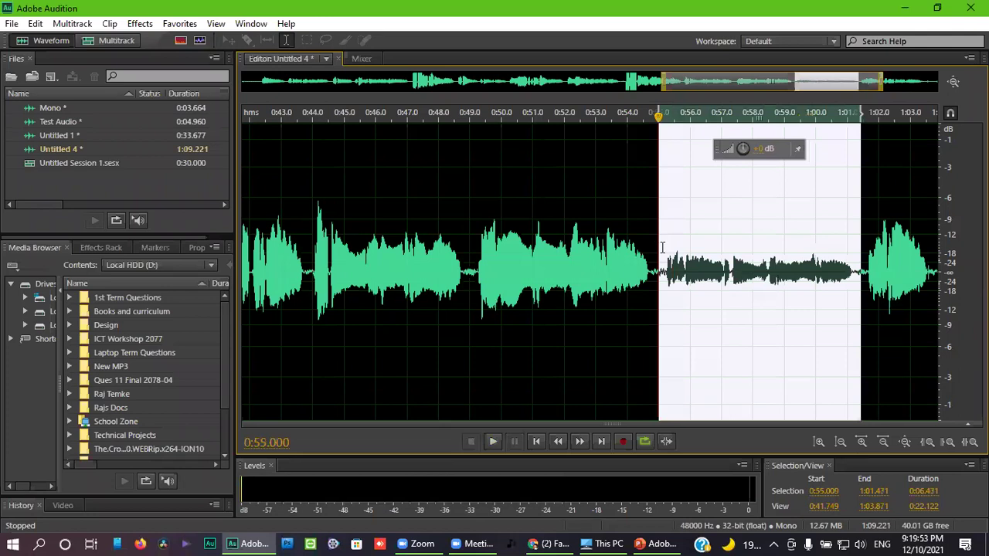
{"action": "left_click_drag", "start_coordinate": [742, 147], "coordinate": [747, 147]}
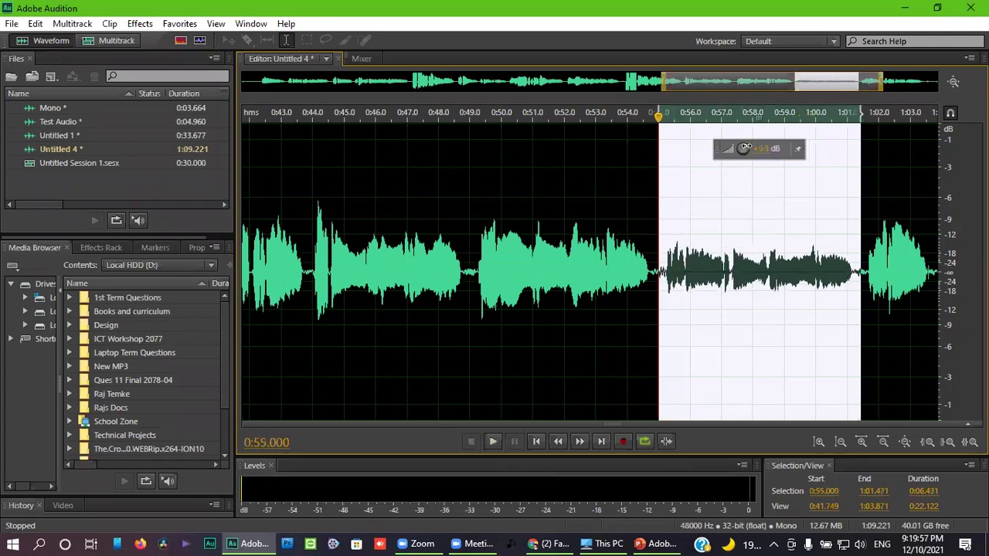
{"action": "mouse_move", "coordinate": [746, 147]}
{"action": "left_mouse_down"}
{"action": "mouse_move", "coordinate": [813, 162]}
{"action": "mouse_move", "coordinate": [755, 149]}
{"action": "left_mouse_up"}
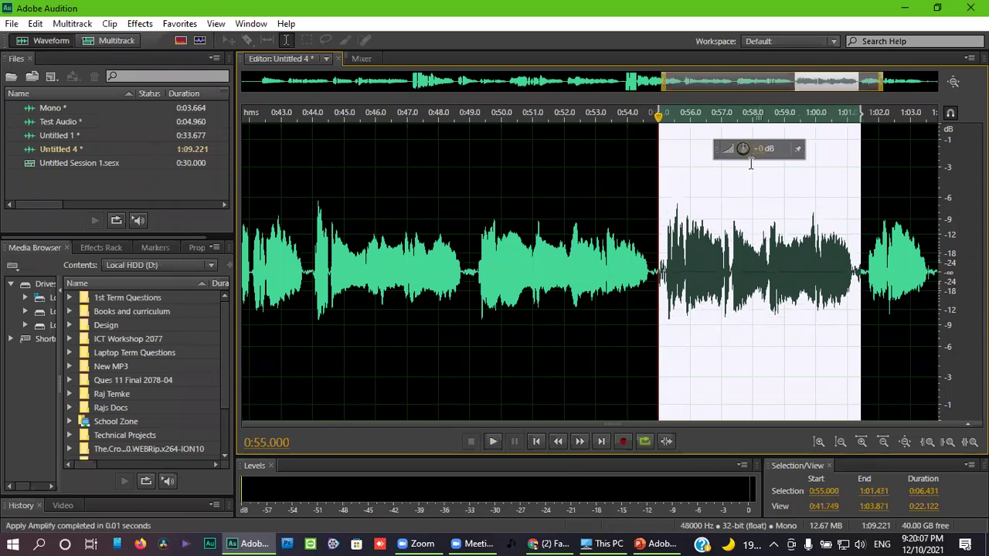
{"action": "left_click", "coordinate": [640, 234]}
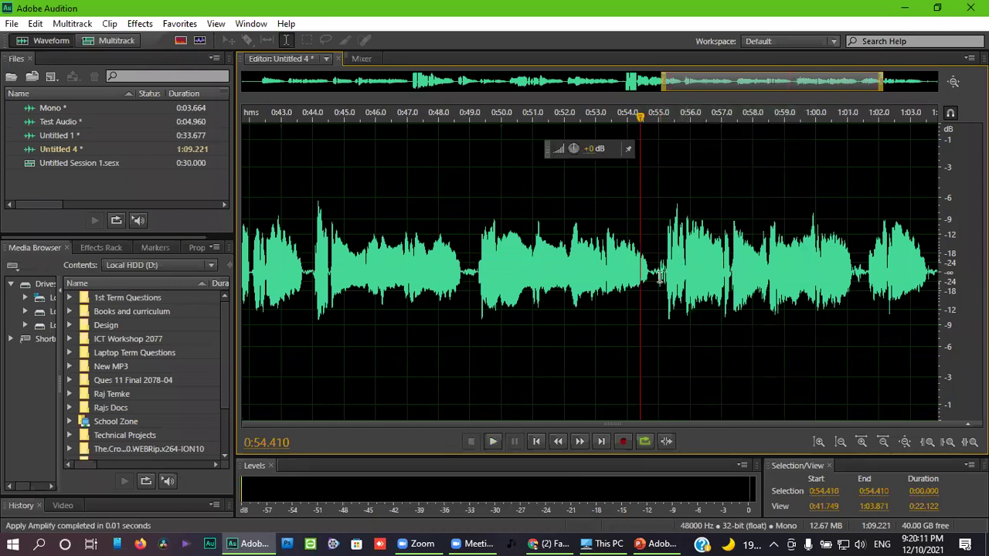
Compare the loud passage from about 0:16.9 to 0:21.0 with the opening sound from about 0:01.5 to 0:04.3 by selecting each.
{"action": "scroll", "coordinate": [660, 280], "scroll_direction": "down", "scroll_amount": 2}
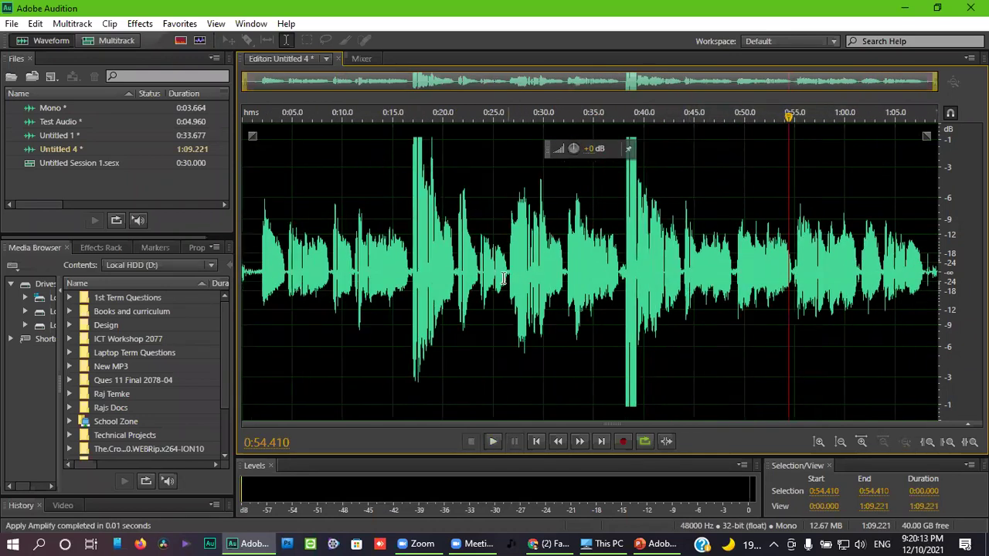
{"action": "left_click_drag", "start_coordinate": [412, 266], "coordinate": [453, 267]}
{"action": "scroll", "coordinate": [453, 266], "scroll_direction": "up", "scroll_amount": 2}
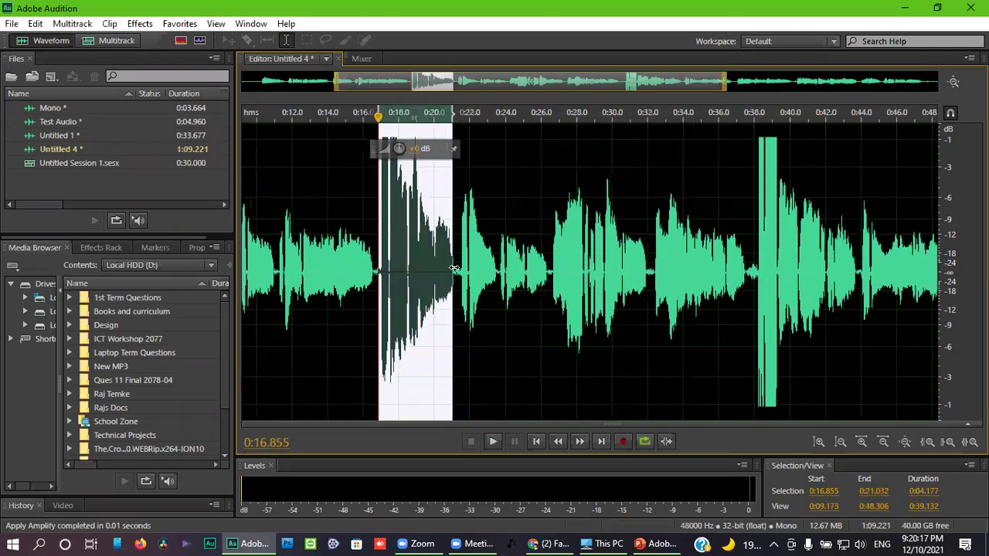
{"action": "left_click", "coordinate": [446, 270]}
{"action": "left_click", "coordinate": [507, 297]}
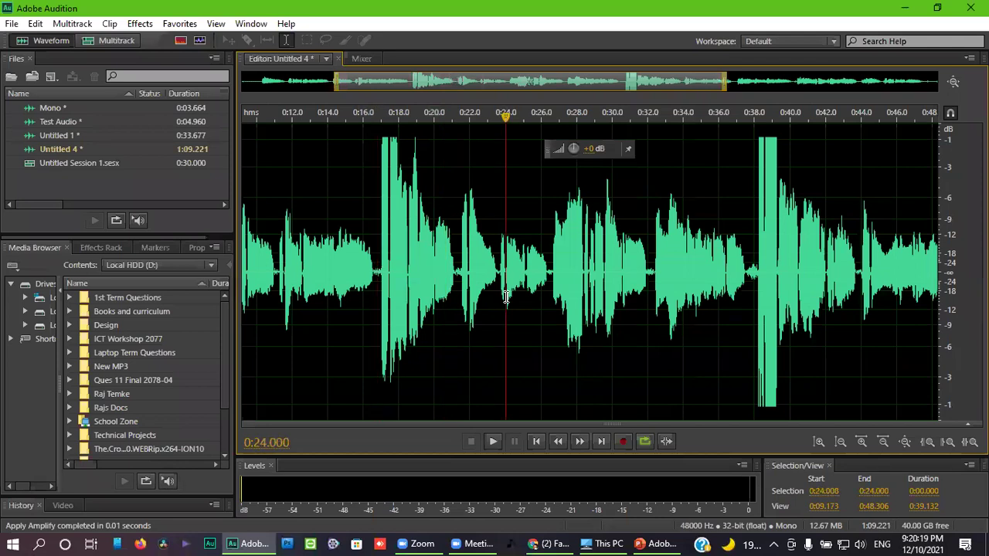
{"action": "scroll", "coordinate": [523, 292], "scroll_direction": "down", "scroll_amount": 2}
{"action": "left_click_drag", "start_coordinate": [258, 255], "coordinate": [285, 252]}
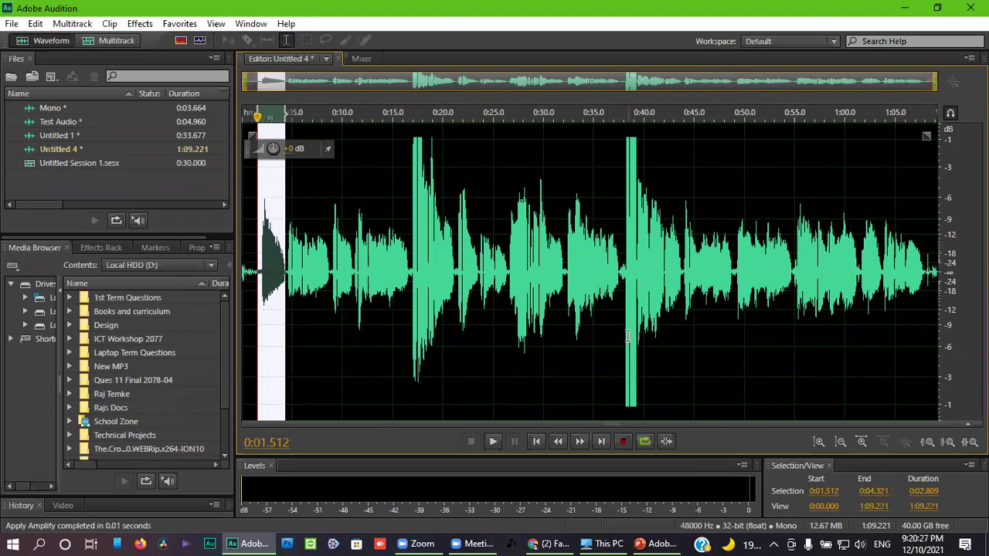
Play back the loud clipped section near 0:38, starting within it and again from just before it.
{"action": "scroll", "coordinate": [622, 334], "scroll_direction": "up", "scroll_amount": 3}
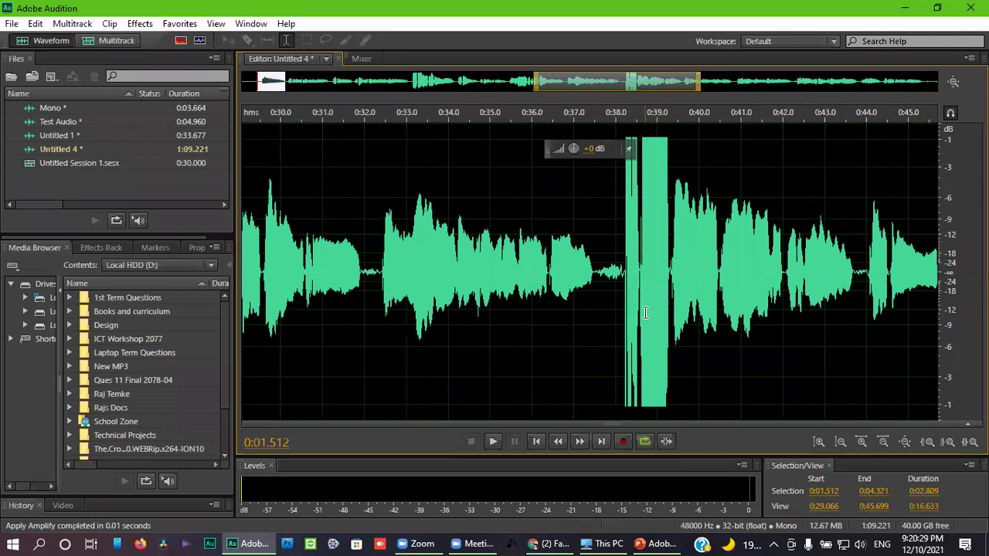
{"action": "left_click", "coordinate": [645, 313]}
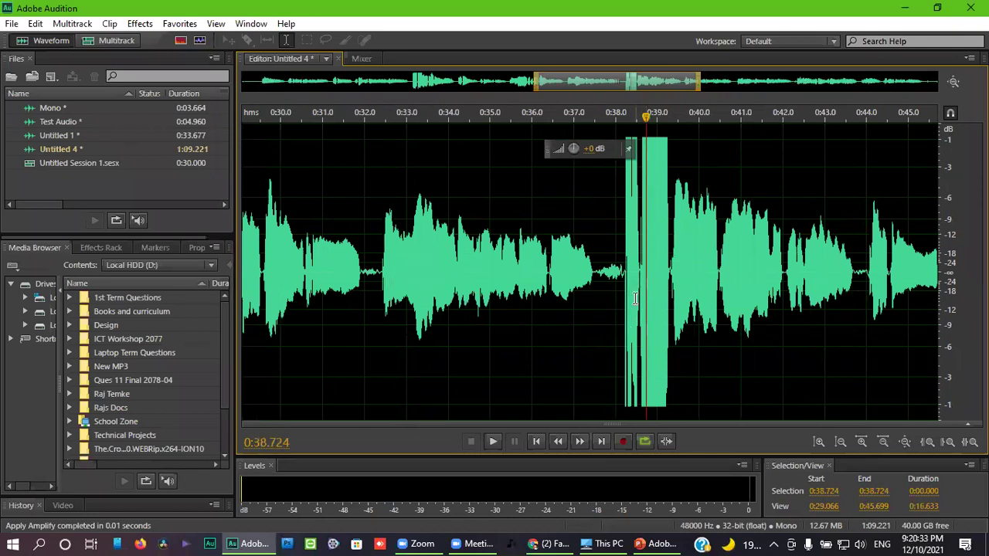
{"action": "key", "text": "space"}
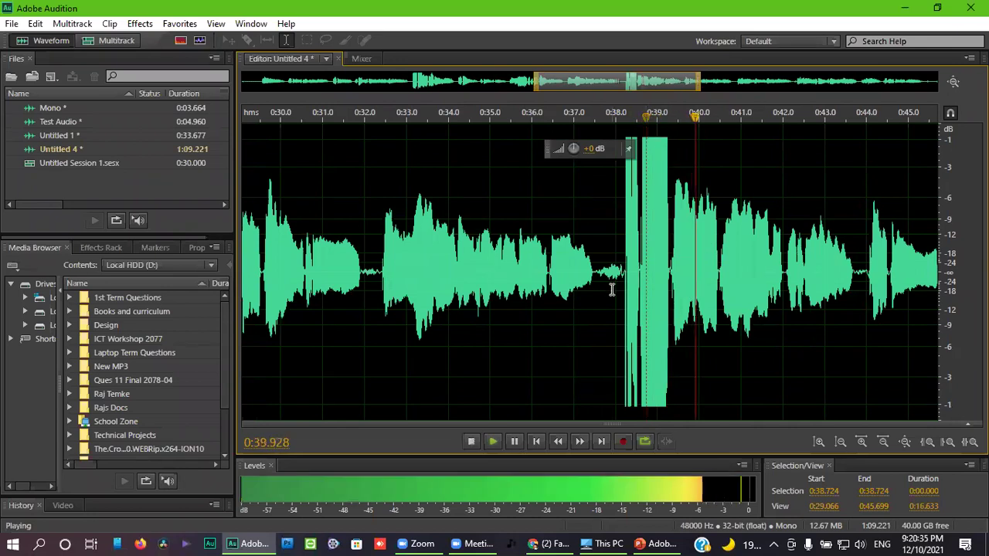
{"action": "key", "text": "space"}
{"action": "left_click", "coordinate": [610, 290]}
{"action": "key", "text": "space"}
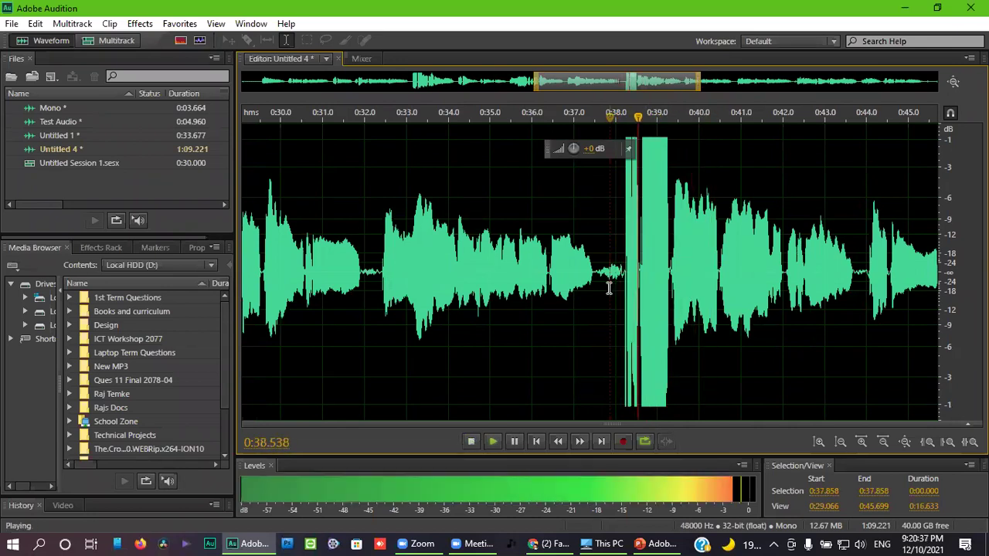
{"action": "key", "text": "space"}
Try lowering the amplitude of the clipped section from about 0:38.2 to 0:39.3, and deselect it.
{"action": "scroll", "coordinate": [610, 294], "scroll_direction": "up", "scroll_amount": 3}
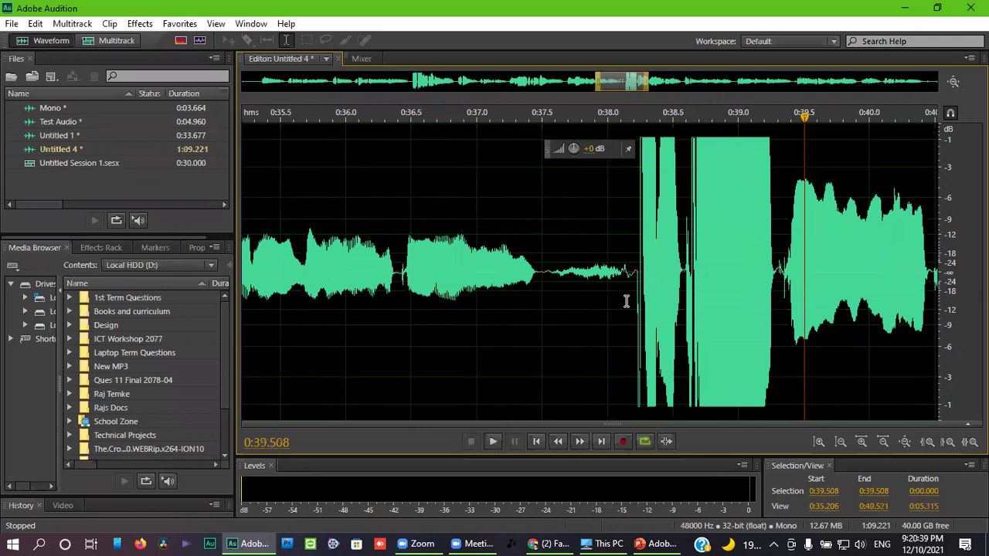
{"action": "scroll", "coordinate": [628, 294], "scroll_direction": "down", "scroll_amount": 1}
{"action": "left_click_drag", "start_coordinate": [626, 290], "coordinate": [740, 318]}
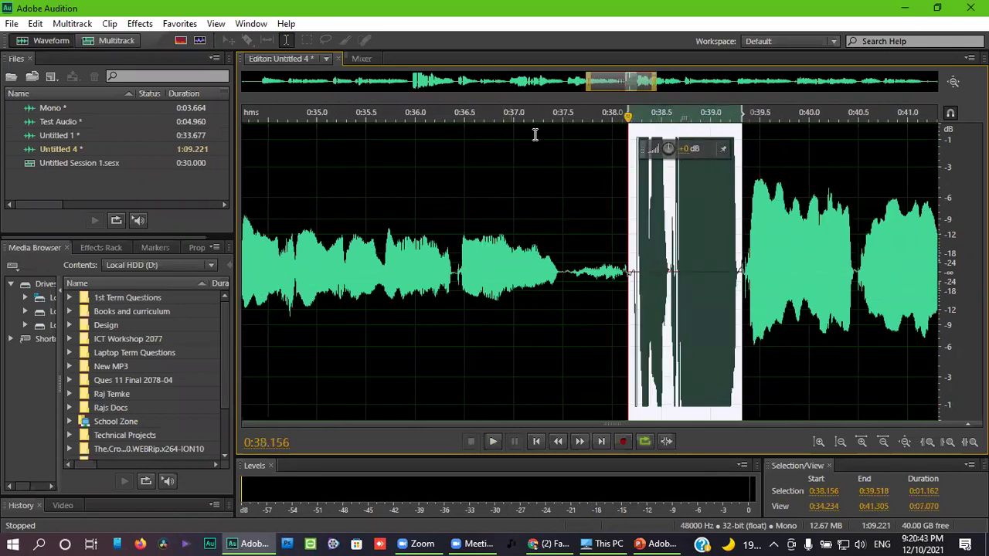
{"action": "left_click_drag", "start_coordinate": [656, 152], "coordinate": [640, 150]}
{"action": "left_click", "coordinate": [612, 239]}
{"action": "scroll", "coordinate": [615, 251], "scroll_direction": "down", "scroll_amount": 2}
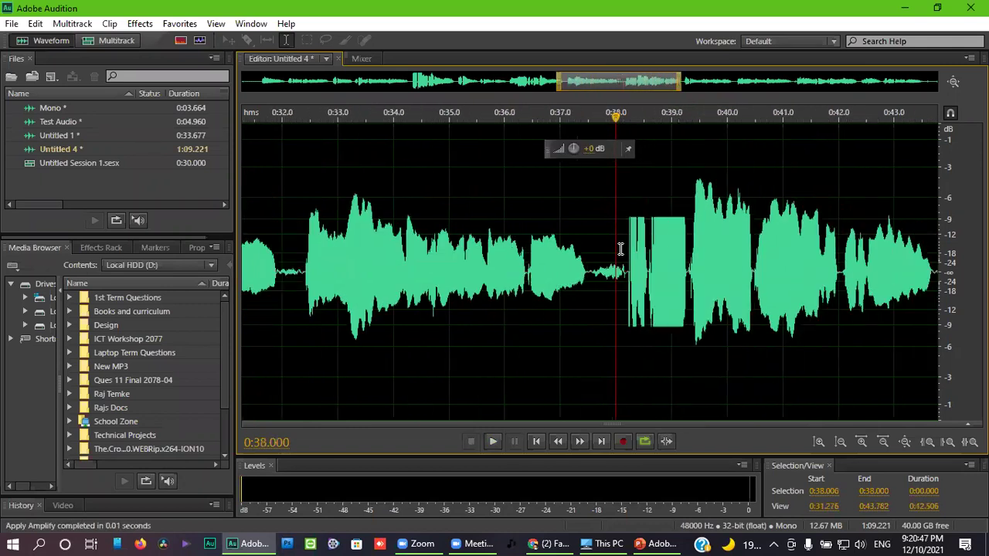
Inspect the attenuated section up close and play it back from 0:38.0.
{"action": "scroll", "coordinate": [618, 261], "scroll_direction": "up", "scroll_amount": 2}
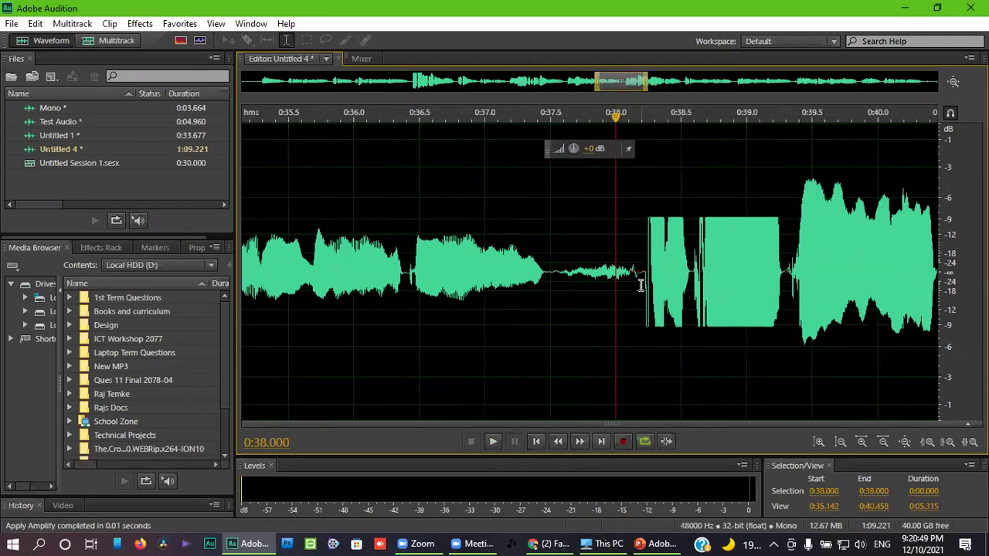
{"action": "scroll", "coordinate": [640, 285], "scroll_direction": "down", "scroll_amount": 3}
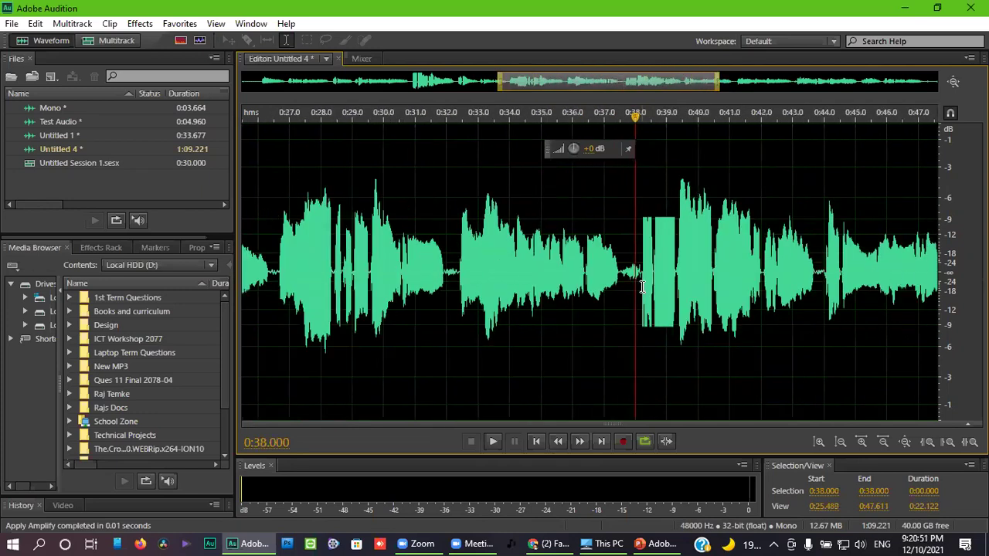
{"action": "scroll", "coordinate": [642, 287], "scroll_direction": "up", "scroll_amount": 1}
{"action": "key", "text": "space"}
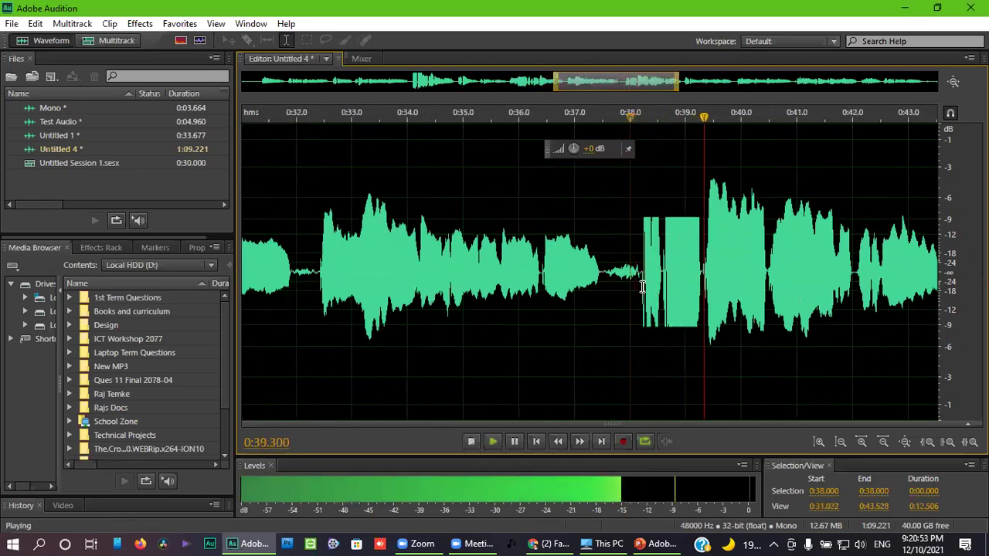
{"action": "key", "text": "space"}
Examine the flattened peaks of the attenuated section against the neighbouring waveform between about 0:37.8 and 0:39.3.
{"action": "scroll", "coordinate": [643, 307], "scroll_direction": "down", "scroll_amount": 1}
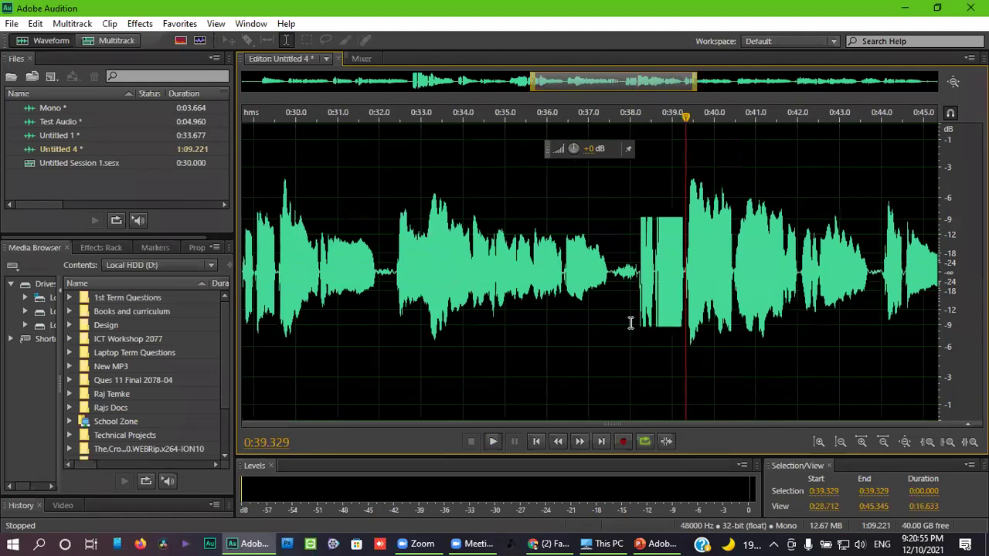
{"action": "left_click", "coordinate": [638, 302]}
{"action": "left_click", "coordinate": [624, 302]}
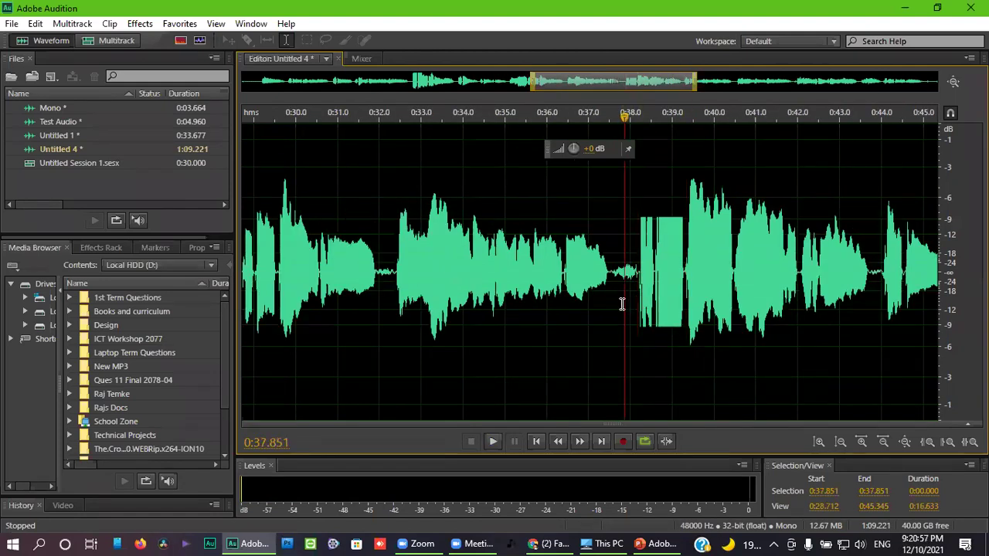
{"action": "scroll", "coordinate": [630, 307], "scroll_direction": "up", "scroll_amount": 2}
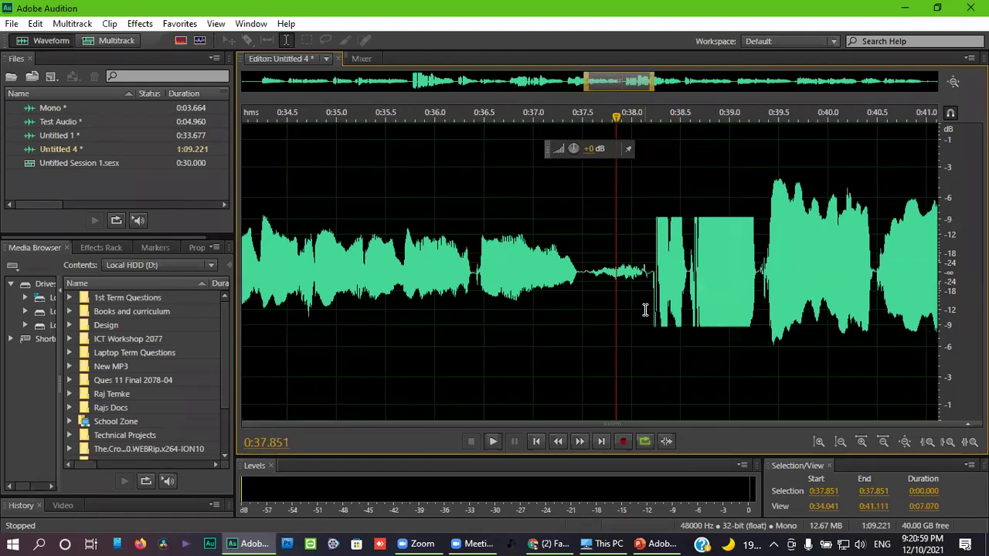
{"action": "scroll", "coordinate": [645, 310], "scroll_direction": "up", "scroll_amount": 2}
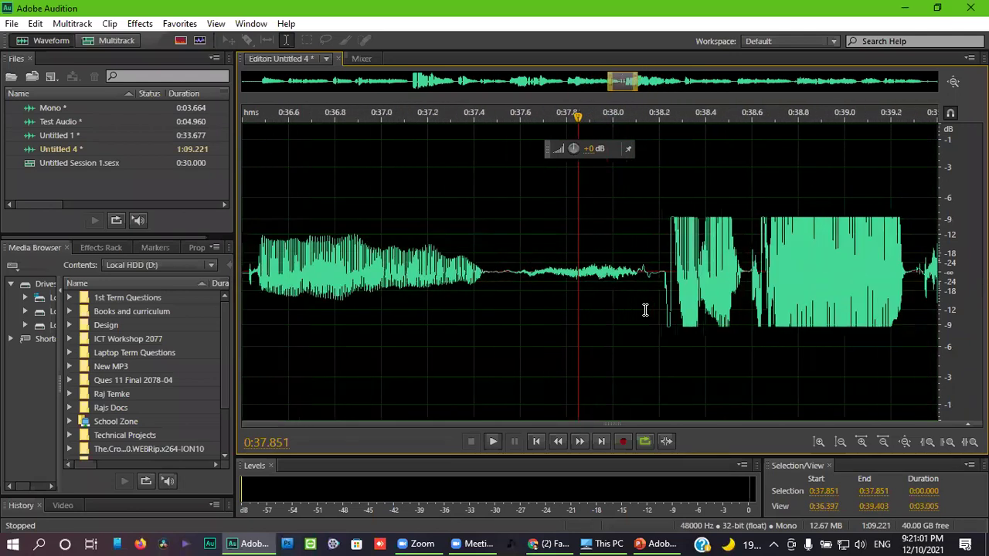
{"action": "scroll", "coordinate": [645, 310], "scroll_direction": "down", "scroll_amount": 4}
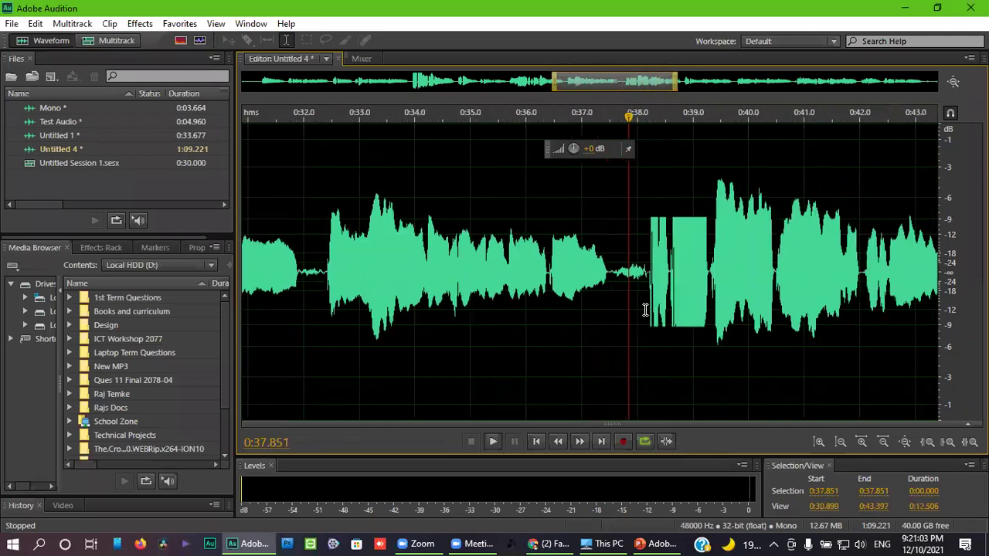
{"action": "left_click", "coordinate": [635, 311]}
{"action": "left_click", "coordinate": [629, 309]}
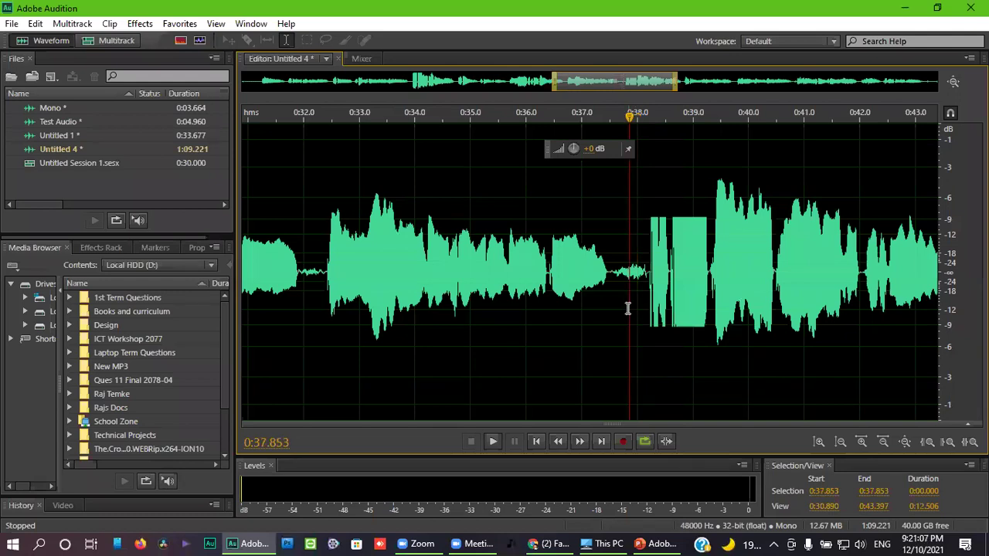
{"action": "left_click", "coordinate": [635, 312]}
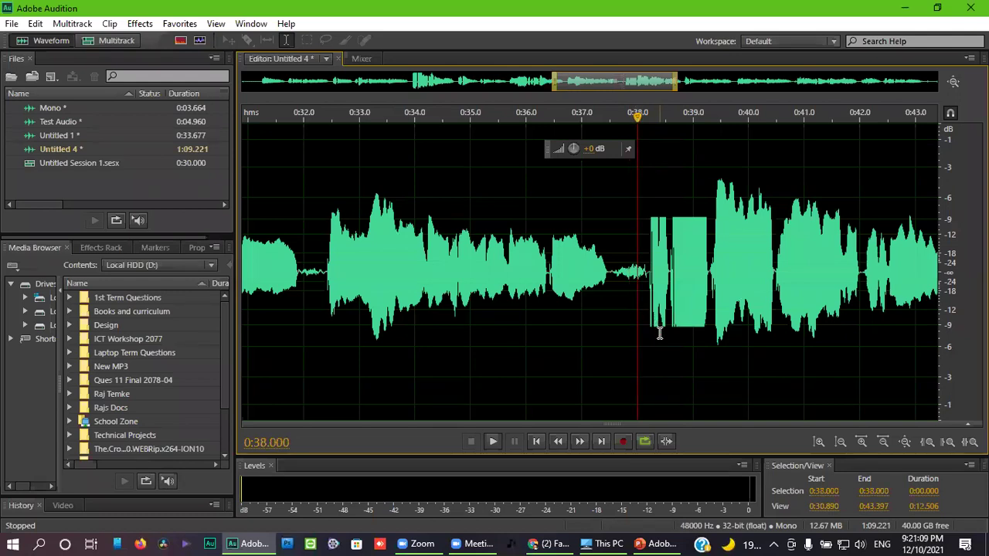
{"action": "scroll", "coordinate": [636, 298], "scroll_direction": "down", "scroll_amount": 1}
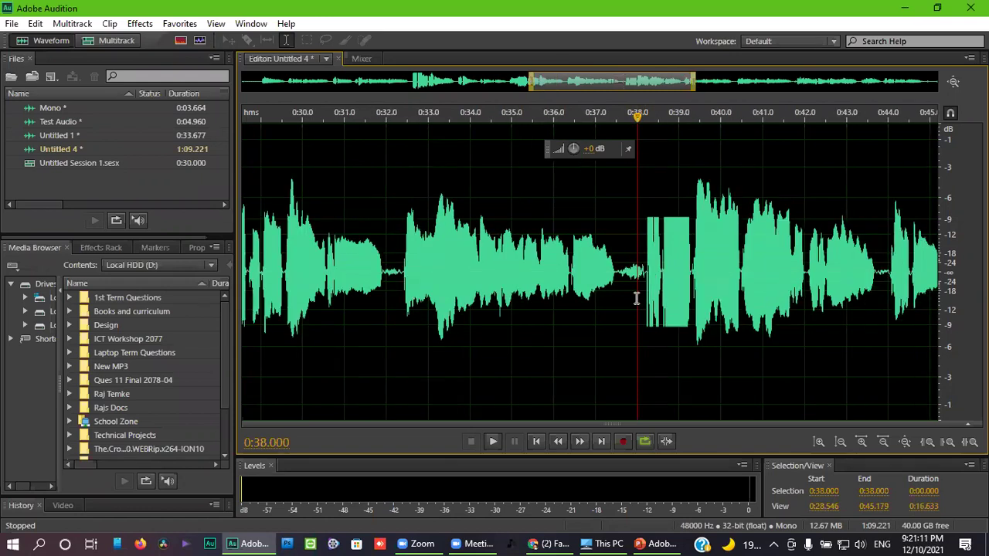
Undo the amplitude reduction of the clipped section and place the playhead just before it at about 0:37.65.
{"action": "key", "text": "ctrl+z"}
{"action": "left_click", "coordinate": [622, 280]}
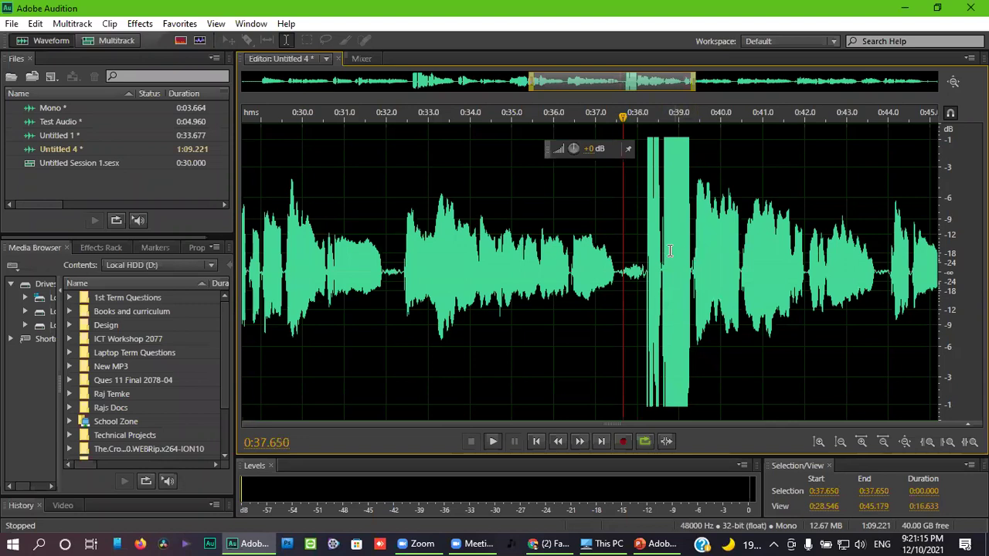
{"action": "scroll", "coordinate": [621, 255], "scroll_direction": "down", "scroll_amount": 4}
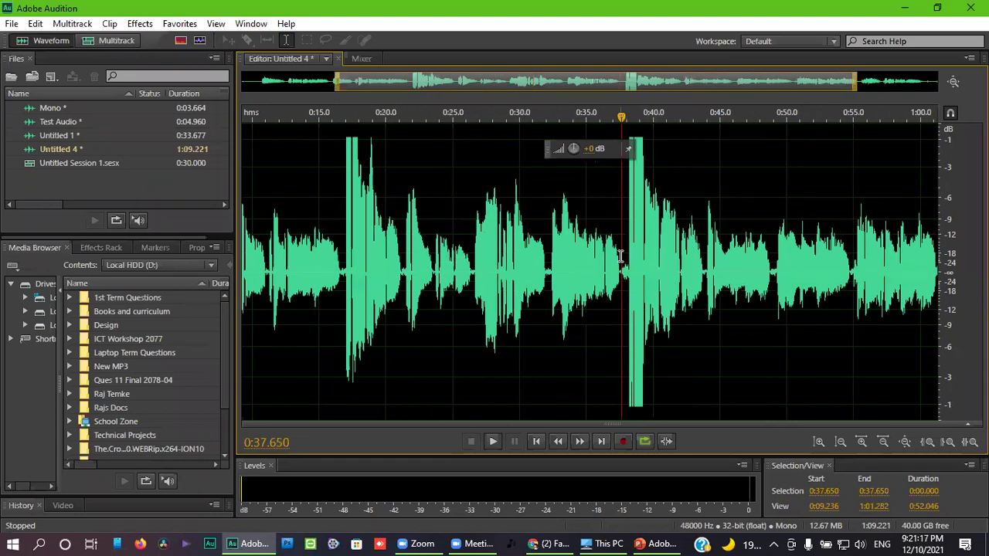
{"action": "scroll", "coordinate": [623, 289], "scroll_direction": "up", "scroll_amount": 6}
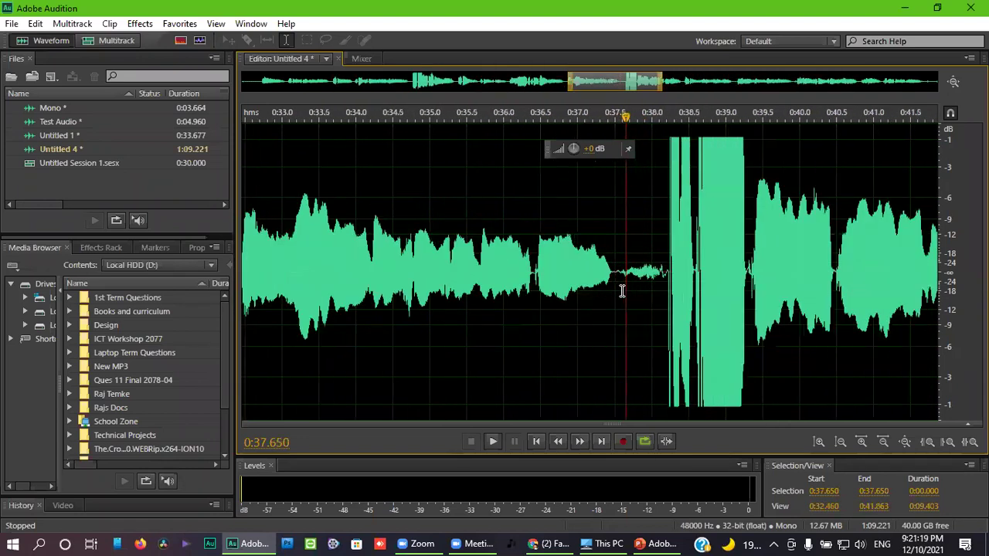
Lower the volume of the clipped section from about 0:37.8 to 0:39.3 by about 3.8 dB.
{"action": "scroll", "coordinate": [628, 288], "scroll_direction": "down", "scroll_amount": 4}
{"action": "left_click_drag", "start_coordinate": [633, 289], "coordinate": [665, 302]}
{"action": "scroll", "coordinate": [659, 297], "scroll_direction": "up", "scroll_amount": 2}
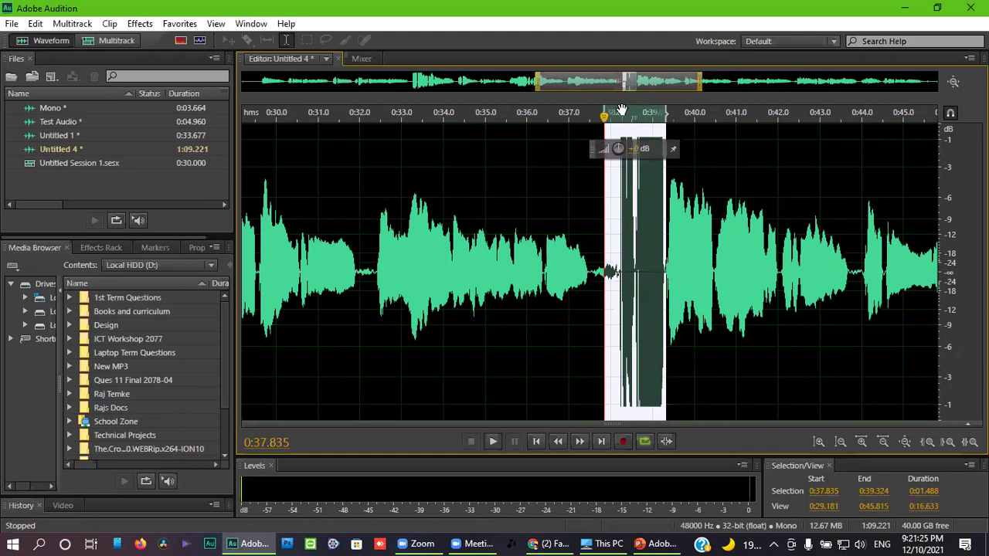
{"action": "left_click_drag", "start_coordinate": [618, 148], "coordinate": [595, 146]}
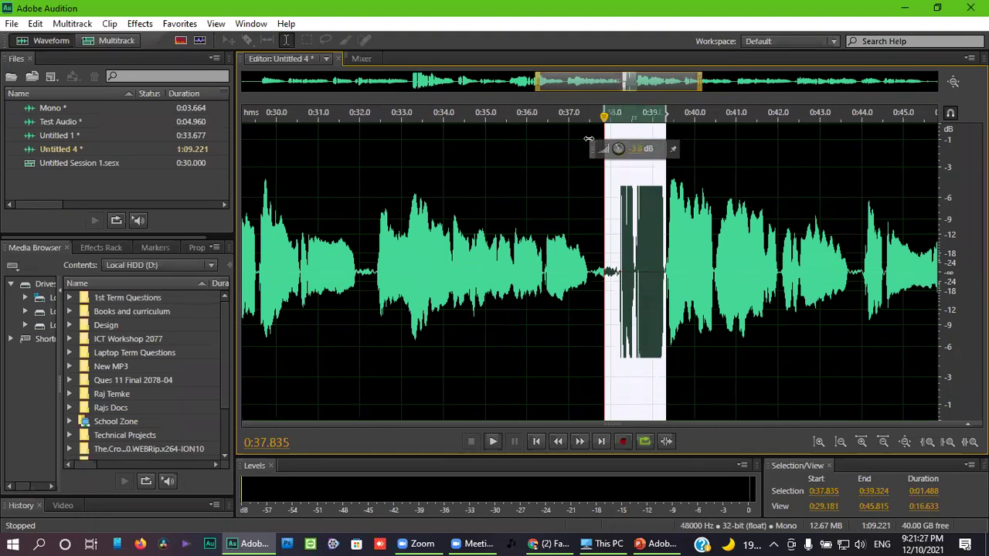
{"action": "left_click", "coordinate": [570, 198]}
{"action": "scroll", "coordinate": [423, 287], "scroll_direction": "down", "scroll_amount": 5}
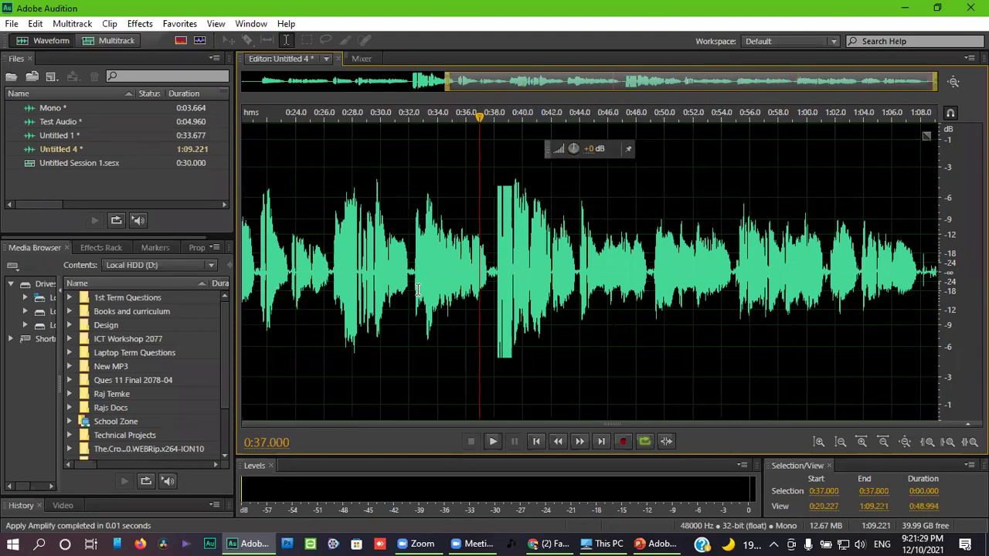
Examine the overly loud passage between about 0:17 and 0:21 against the surrounding waveform.
{"action": "scroll", "coordinate": [402, 286], "scroll_direction": "up", "scroll_amount": 5}
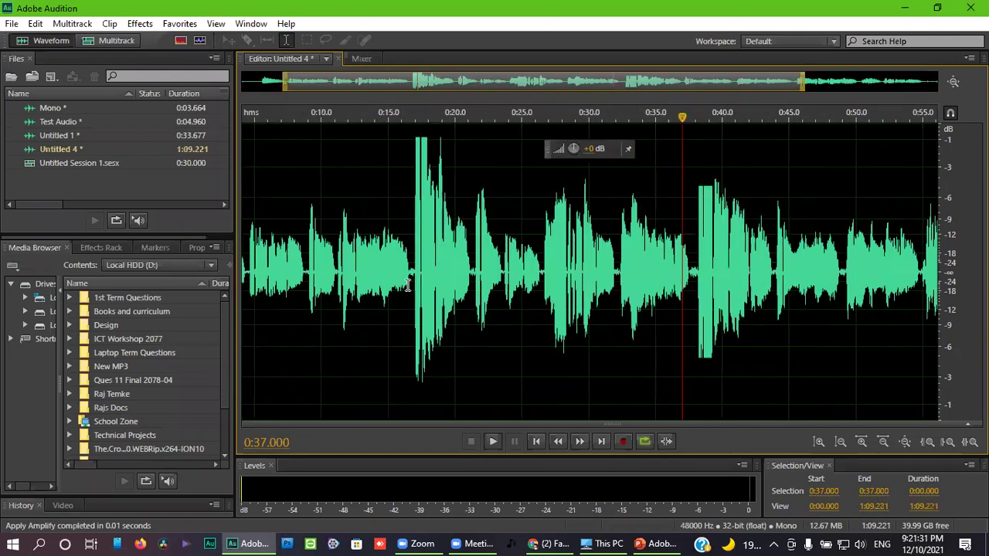
{"action": "scroll", "coordinate": [428, 286], "scroll_direction": "up", "scroll_amount": 2}
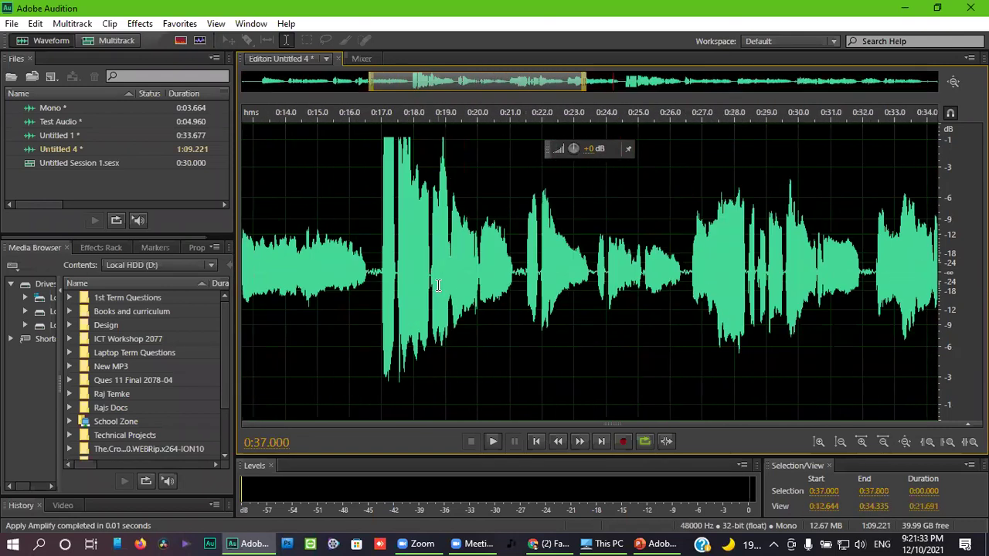
{"action": "mouse_move", "coordinate": [464, 80]}
{"action": "left_mouse_down"}
{"action": "mouse_move", "coordinate": [432, 80]}
{"action": "mouse_move", "coordinate": [718, 81]}
{"action": "mouse_move", "coordinate": [475, 81]}
{"action": "left_mouse_up"}
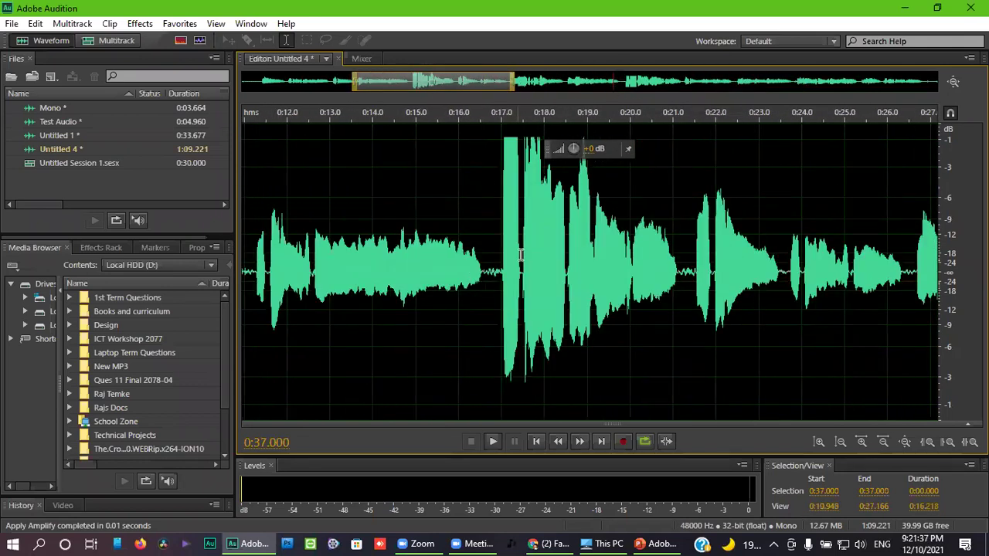
{"action": "scroll", "coordinate": [528, 268], "scroll_direction": "down", "scroll_amount": 5}
{"action": "scroll", "coordinate": [555, 269], "scroll_direction": "down", "scroll_amount": 1}
{"action": "left_click", "coordinate": [586, 268]}
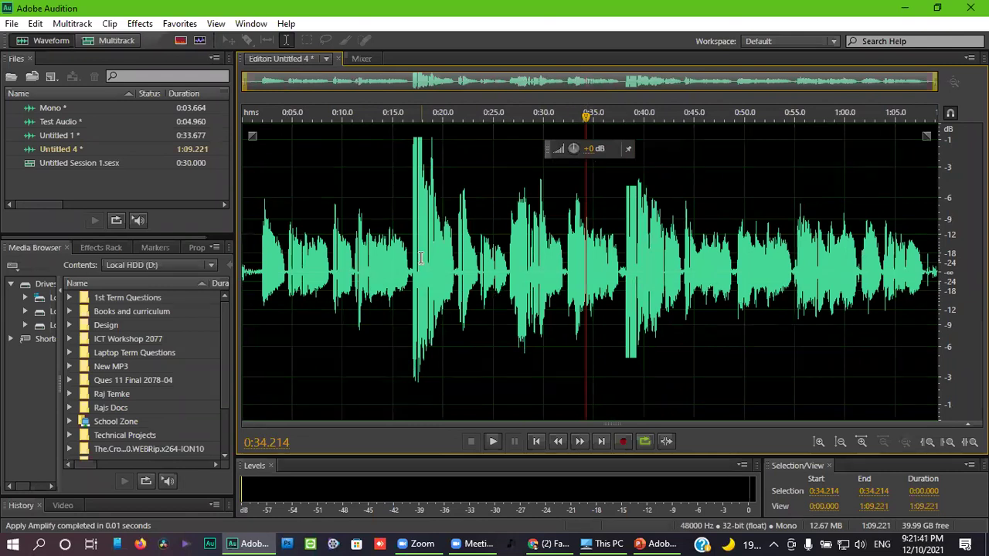
{"action": "left_click_drag", "start_coordinate": [415, 255], "coordinate": [460, 255]}
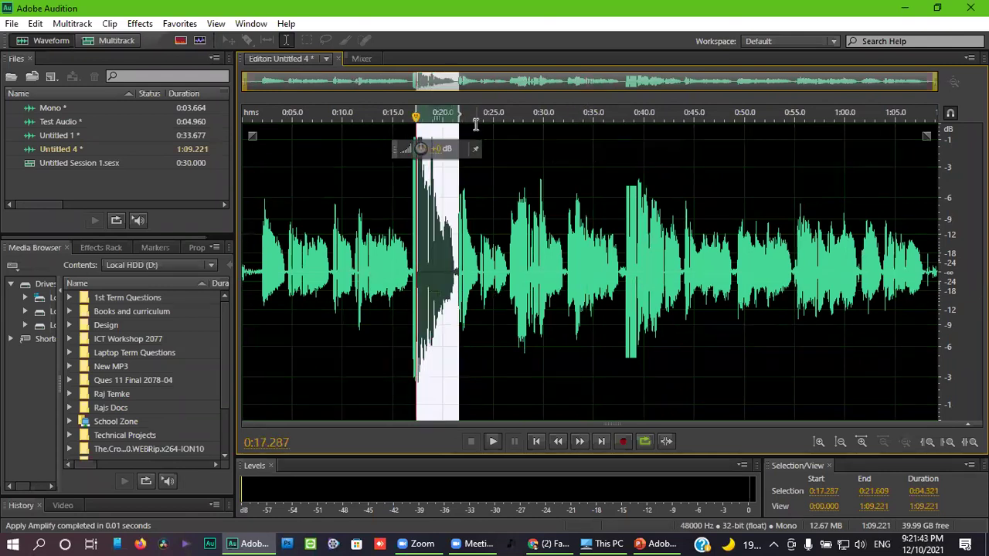
{"action": "scroll", "coordinate": [462, 193], "scroll_direction": "up", "scroll_amount": 3}
{"action": "left_click_drag", "start_coordinate": [458, 82], "coordinate": [435, 88]}
{"action": "left_click", "coordinate": [442, 255]}
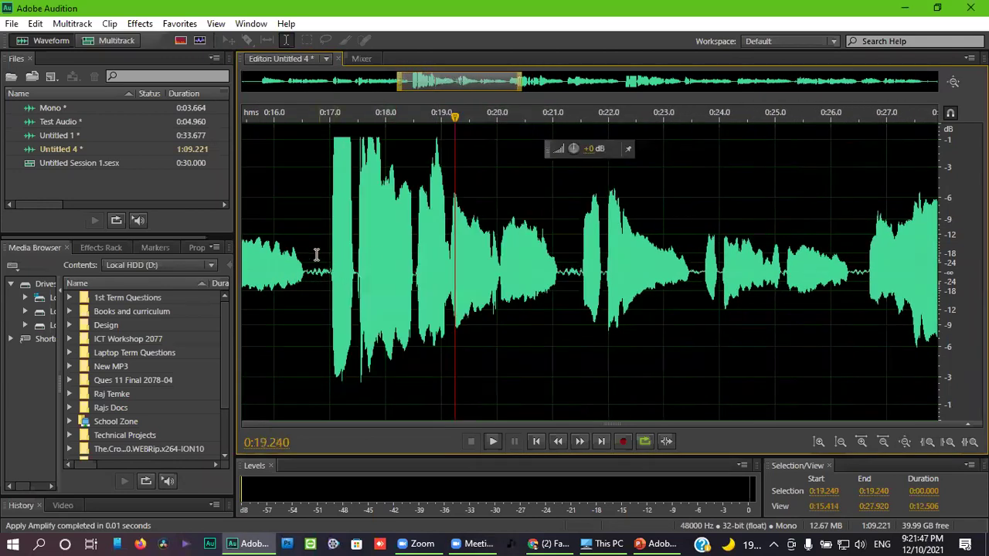
Lower the volume of the clipped section from about 0:16.9 to 0:18.5 so its peaks come closer to the neighbouring audio.
{"action": "scroll", "coordinate": [427, 232], "scroll_direction": "down", "scroll_amount": 3}
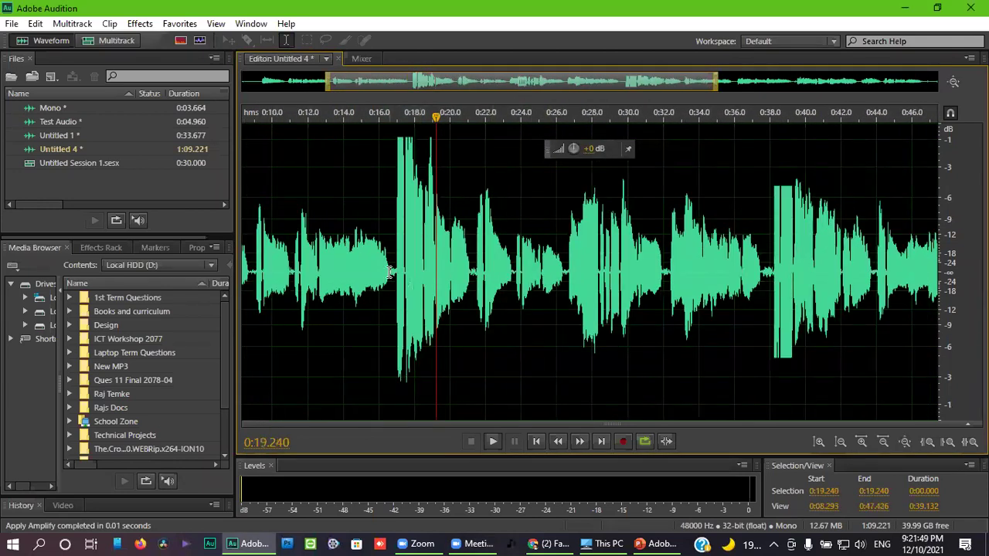
{"action": "scroll", "coordinate": [386, 247], "scroll_direction": "up", "scroll_amount": 2}
{"action": "scroll", "coordinate": [403, 247], "scroll_direction": "up", "scroll_amount": 4}
{"action": "left_click_drag", "start_coordinate": [396, 263], "coordinate": [555, 283]}
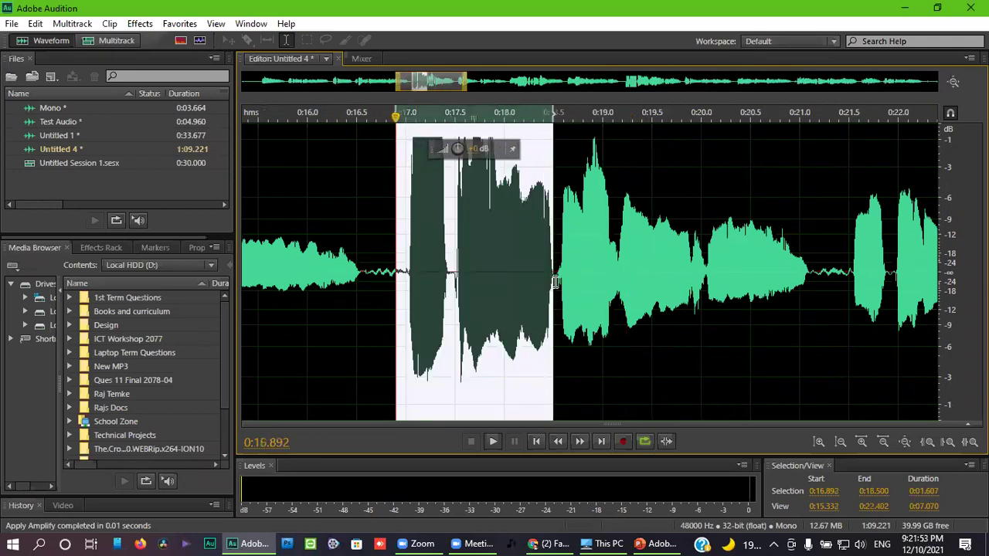
{"action": "left_click_drag", "start_coordinate": [456, 148], "coordinate": [436, 147]}
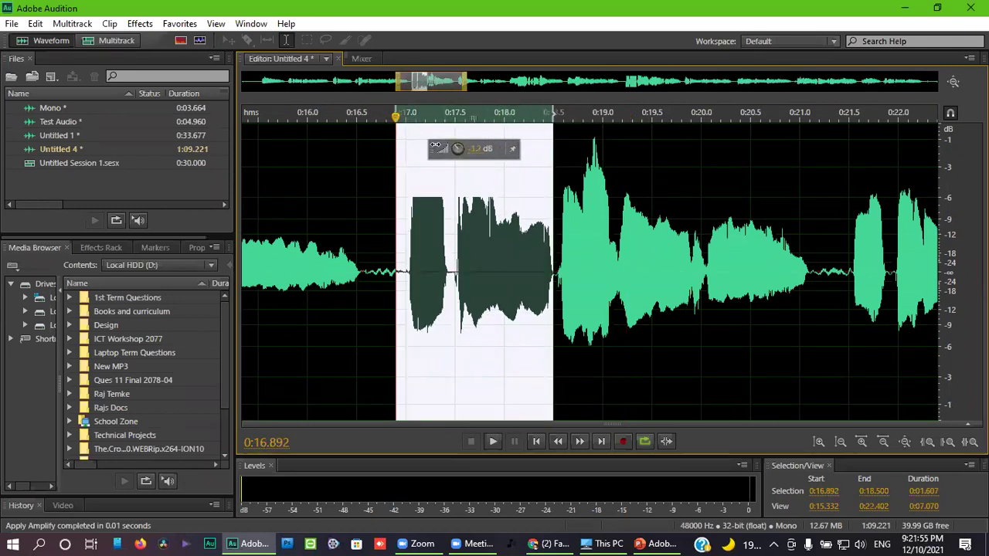
{"action": "left_click", "coordinate": [534, 209]}
{"action": "scroll", "coordinate": [537, 208], "scroll_direction": "down", "scroll_amount": 5}
{"action": "left_click", "coordinate": [684, 283]}
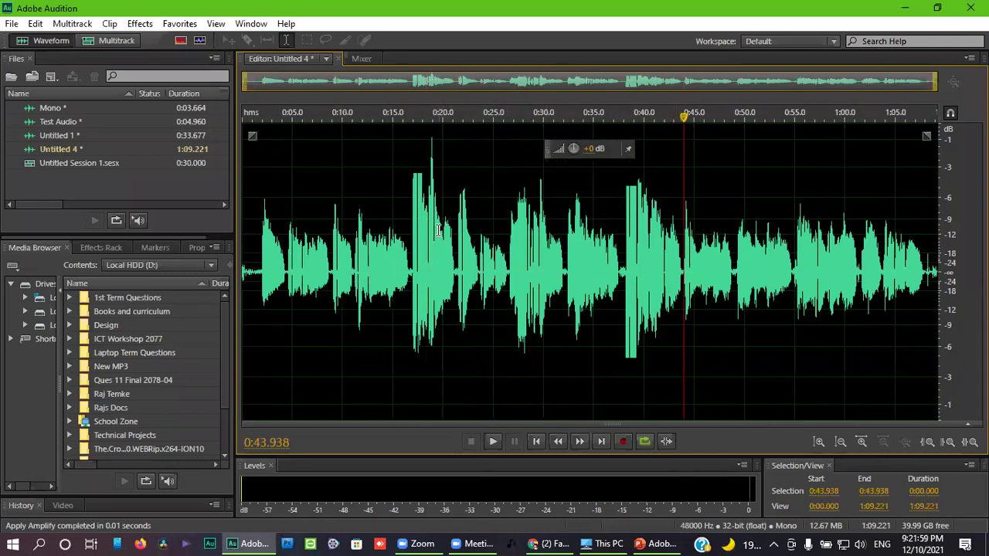
Reduce the remaining loud peak from about 0:18.5 to 0:19.2 by about 2.8 dB.
{"action": "scroll", "coordinate": [438, 230], "scroll_direction": "up", "scroll_amount": 5}
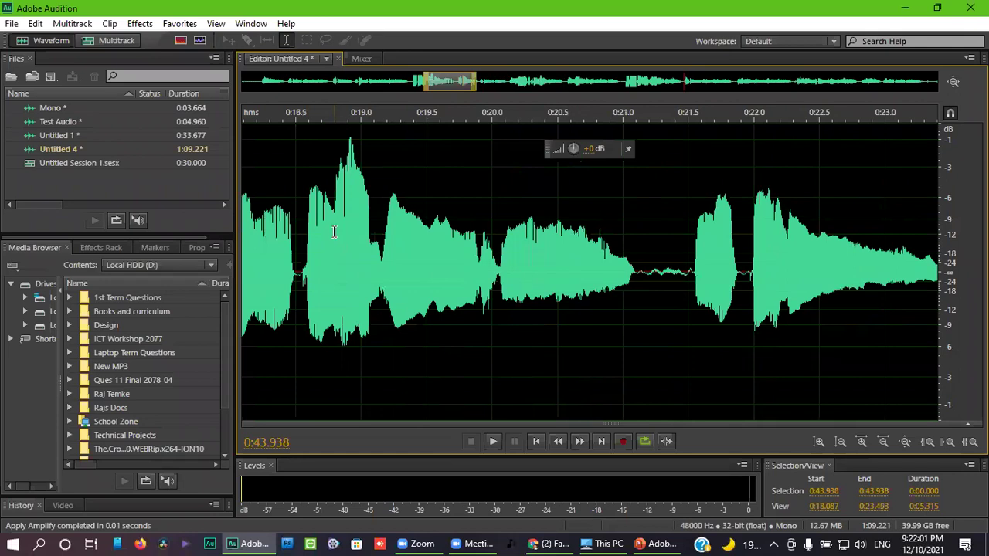
{"action": "scroll", "coordinate": [334, 232], "scroll_direction": "up", "scroll_amount": 2}
{"action": "left_click_drag", "start_coordinate": [286, 255], "coordinate": [431, 277]}
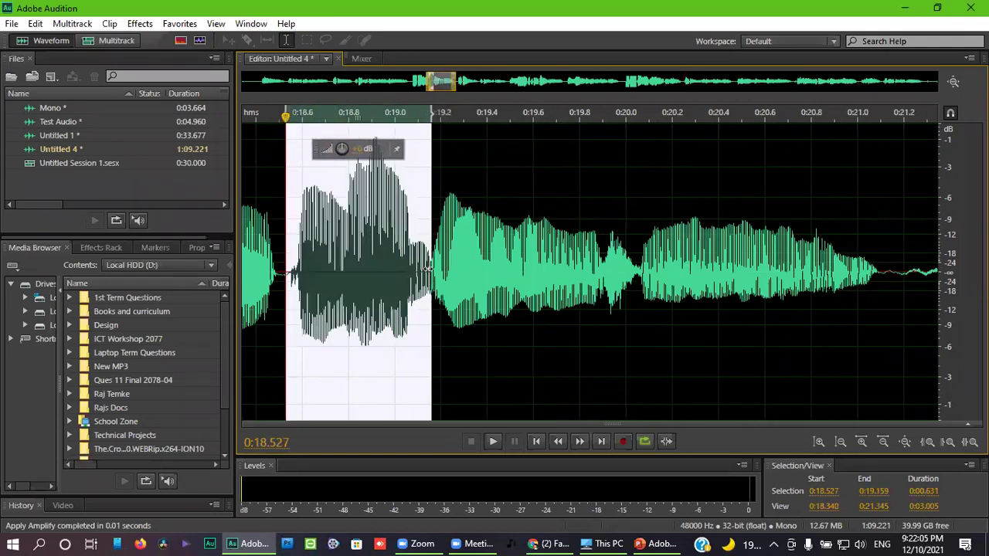
{"action": "left_click_drag", "start_coordinate": [341, 148], "coordinate": [341, 159]}
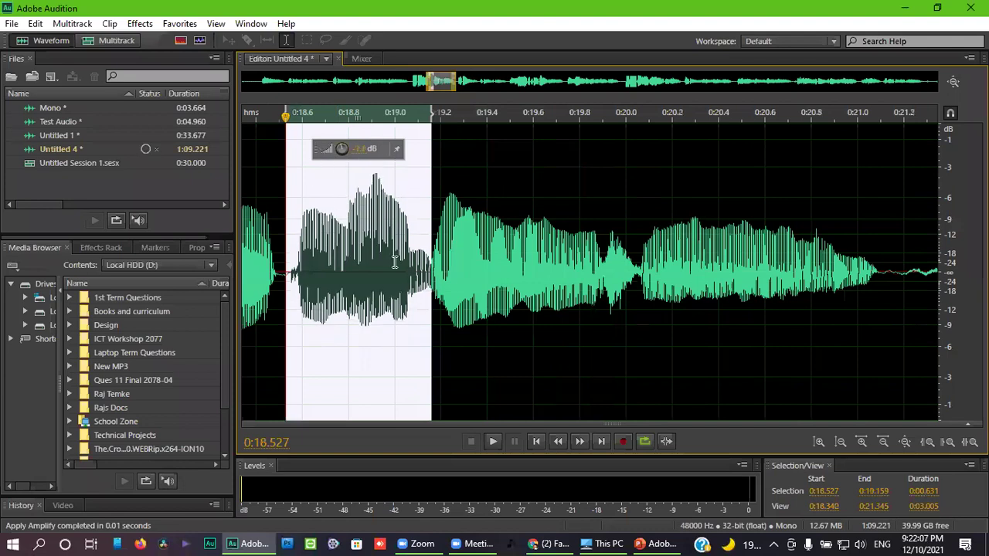
{"action": "left_click", "coordinate": [499, 305]}
{"action": "scroll", "coordinate": [537, 328], "scroll_direction": "down", "scroll_amount": 8}
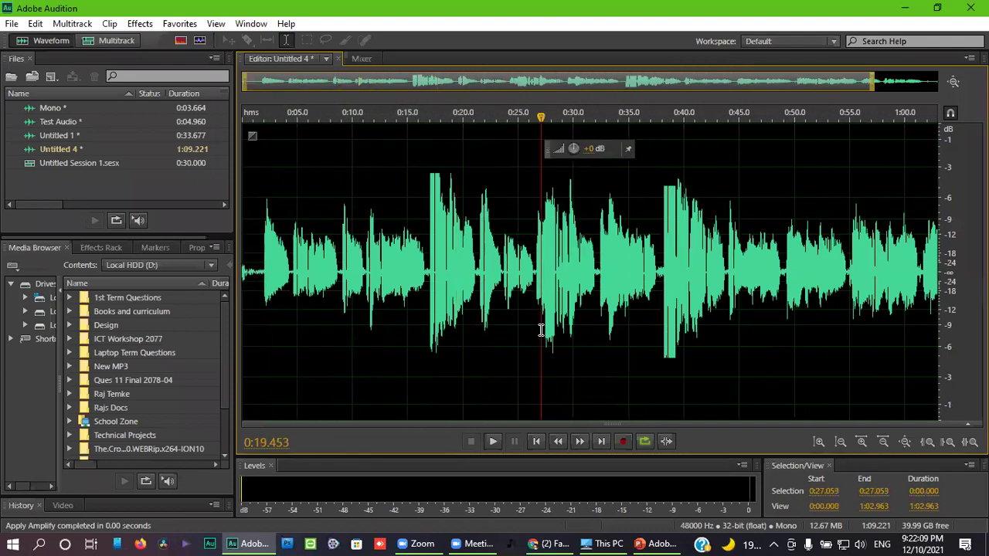
{"action": "scroll", "coordinate": [540, 330], "scroll_direction": "down", "scroll_amount": 1}
{"action": "left_click", "coordinate": [572, 323]}
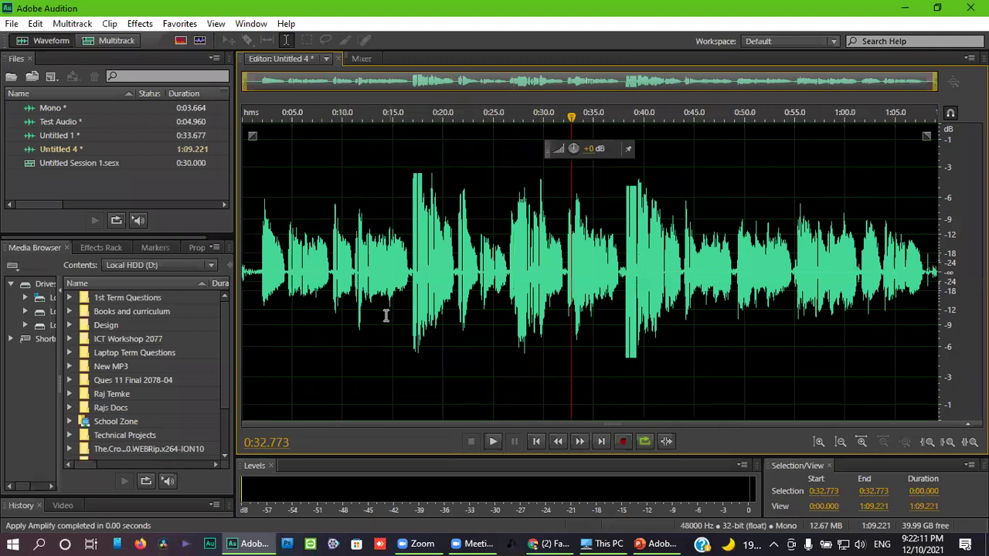
{"action": "left_click", "coordinate": [407, 298]}
{"action": "left_click", "coordinate": [464, 328]}
{"action": "left_click", "coordinate": [501, 328]}
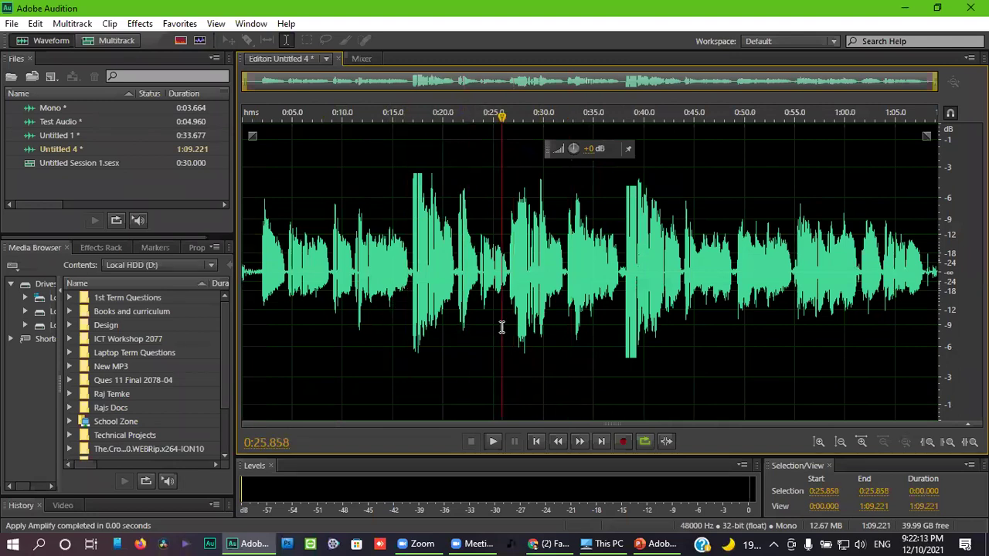
{"action": "left_click_drag", "start_coordinate": [412, 291], "coordinate": [439, 292]}
{"action": "left_click", "coordinate": [652, 298]}
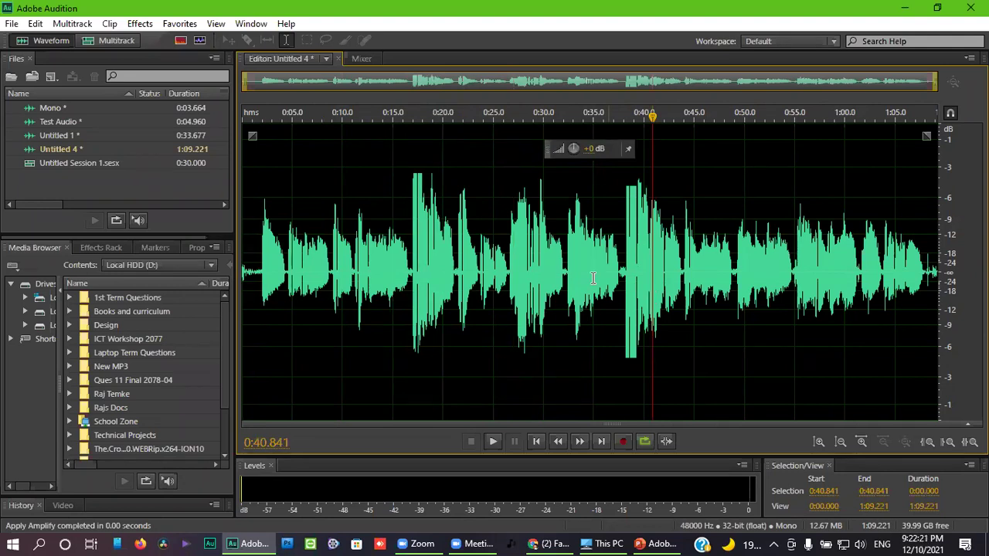
{"action": "left_click", "coordinate": [510, 269]}
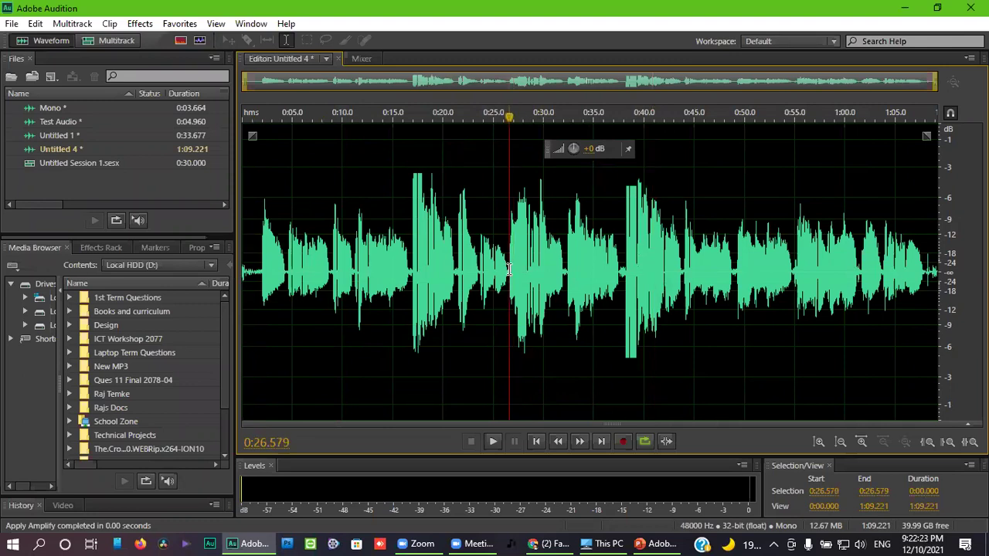
{"action": "left_click", "coordinate": [563, 289]}
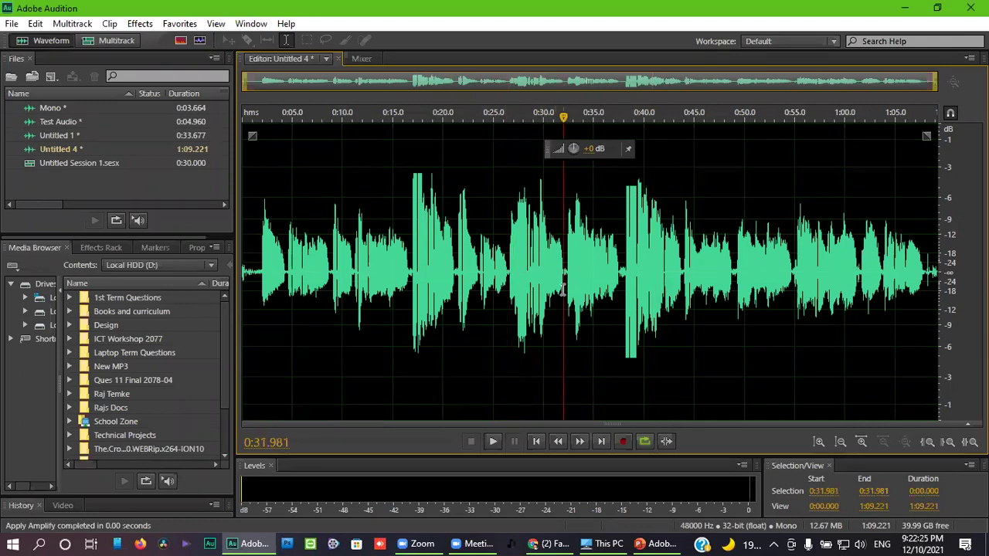
{"action": "left_click", "coordinate": [496, 277]}
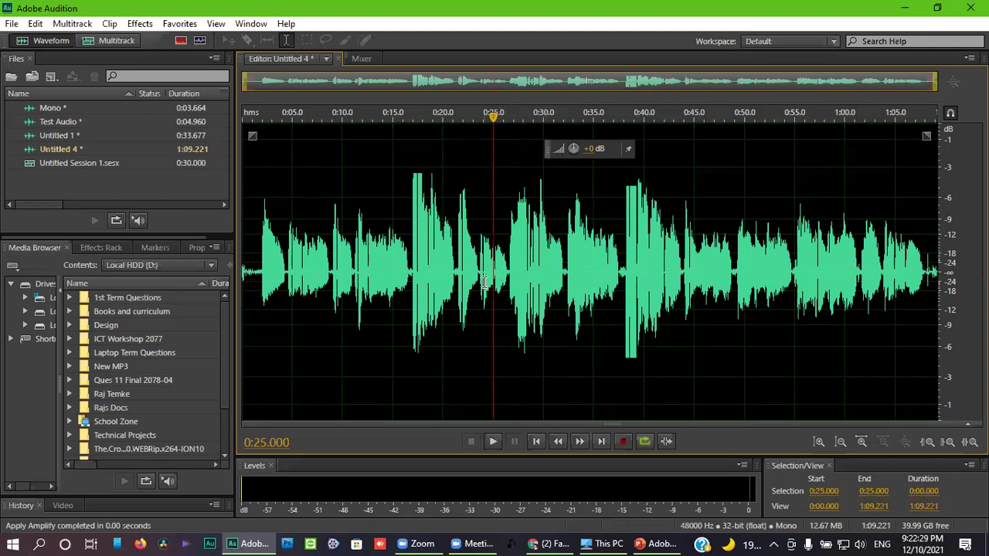
{"action": "left_click", "coordinate": [613, 317]}
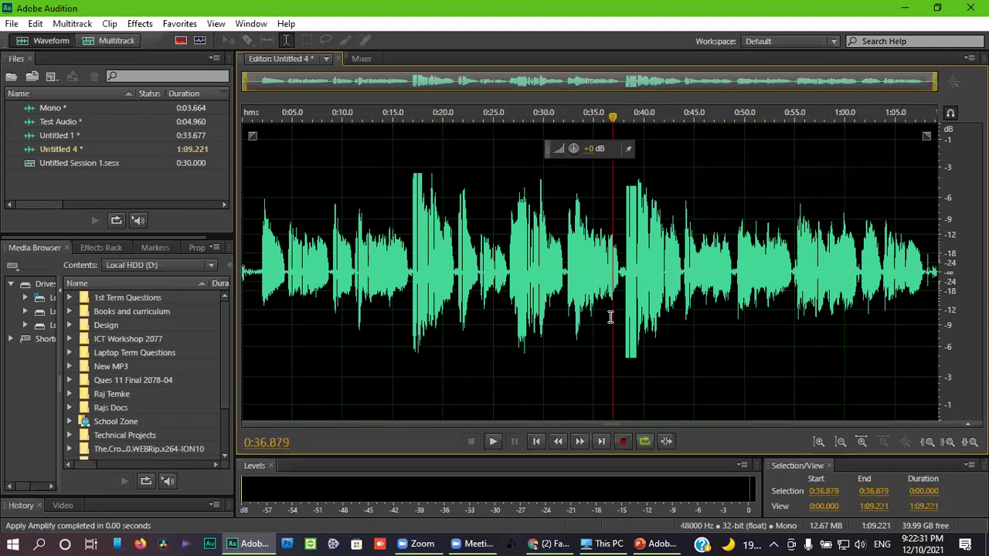
Select the entire recording and strongly reduce its overall volume.
{"action": "left_click_drag", "start_coordinate": [246, 261], "coordinate": [938, 263]}
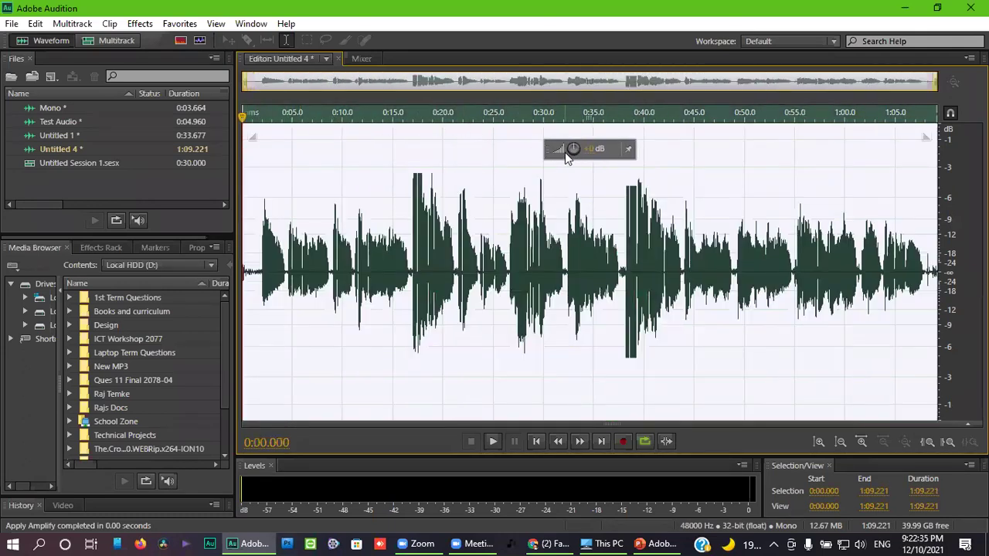
{"action": "left_click_drag", "start_coordinate": [574, 149], "coordinate": [537, 144]}
{"action": "left_click", "coordinate": [477, 228]}
{"action": "left_click", "coordinate": [531, 286]}
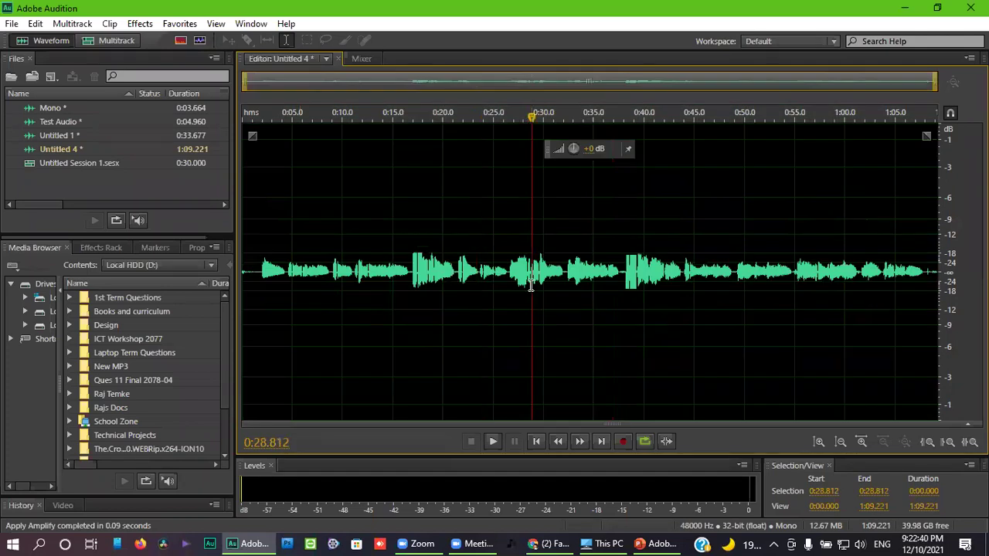
{"action": "left_click", "coordinate": [585, 296]}
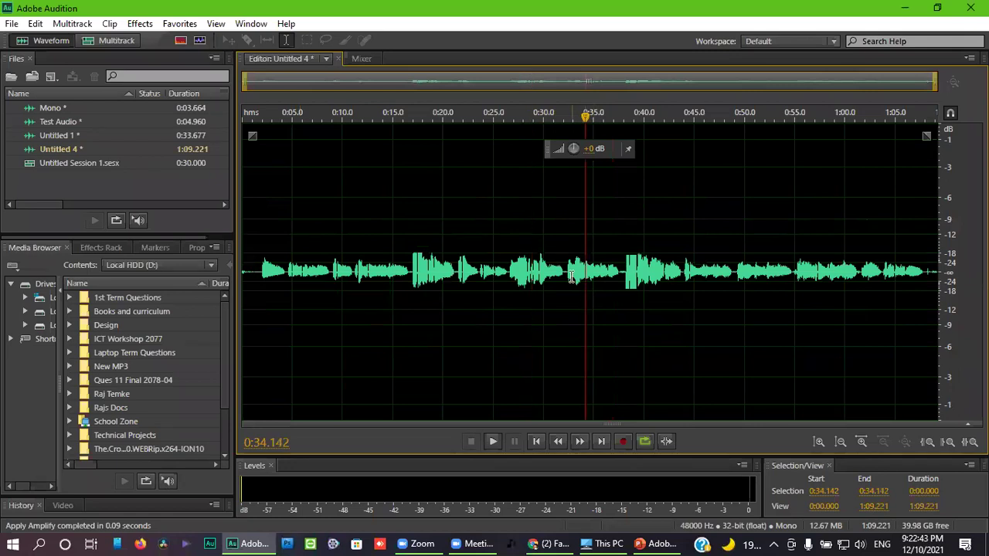
Undo the volume reduction on the entire recording and reapply it to compare both versions.
{"action": "key", "text": "ctrl+z"}
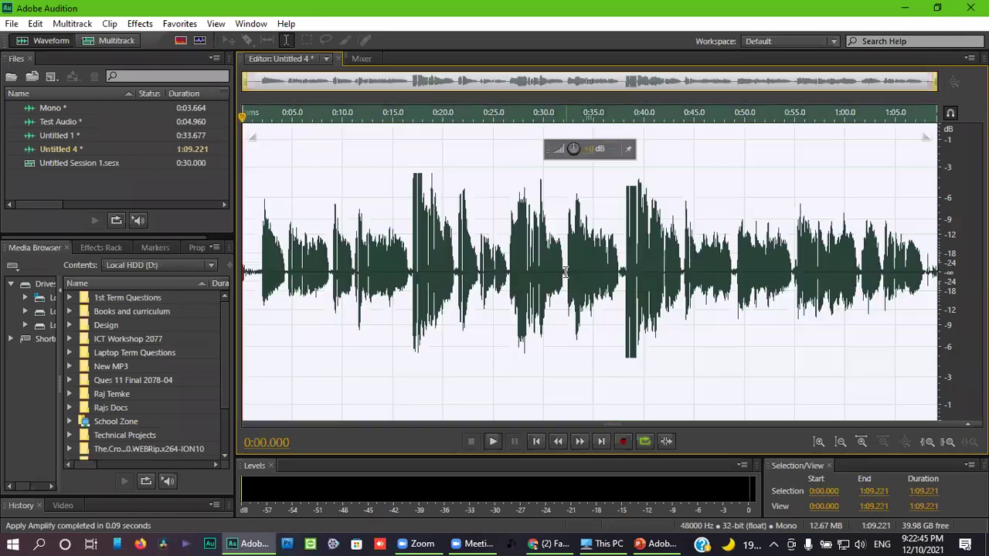
{"action": "left_click", "coordinate": [394, 278]}
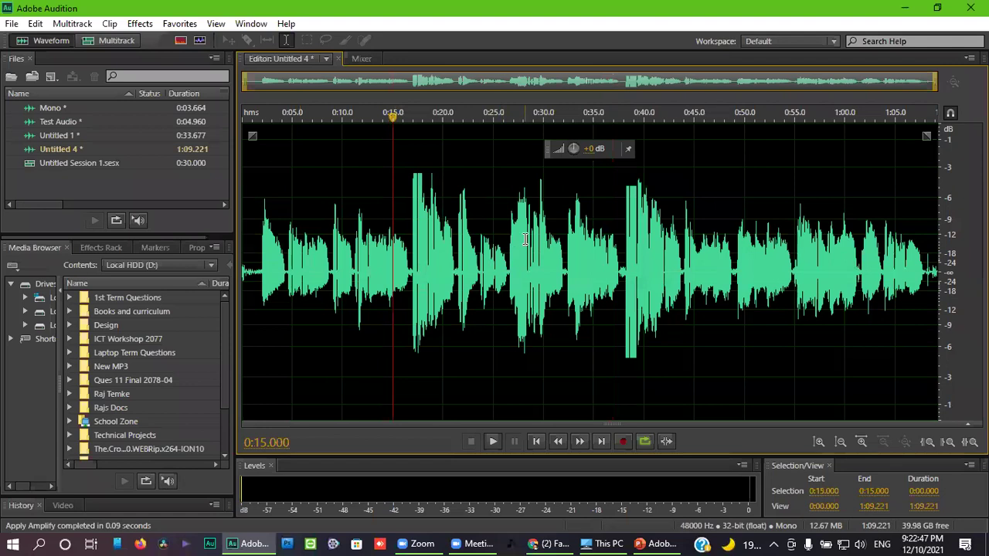
{"action": "key", "text": "ctrl+z"}
{"action": "left_click", "coordinate": [550, 262]}
{"action": "left_click", "coordinate": [577, 311]}
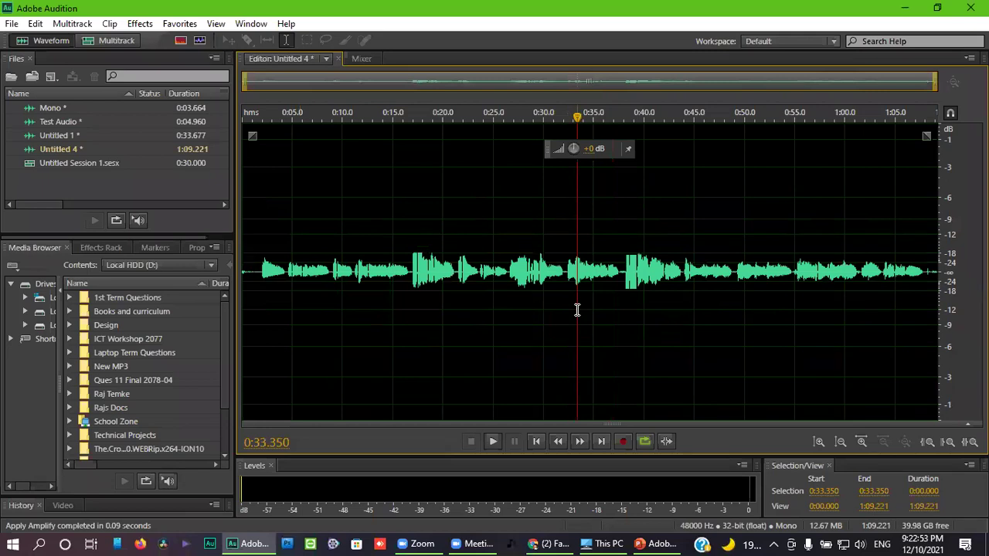
Raise the volume of the entire recording by about 1.5 dB with nothing selected.
{"action": "left_click", "coordinate": [554, 286]}
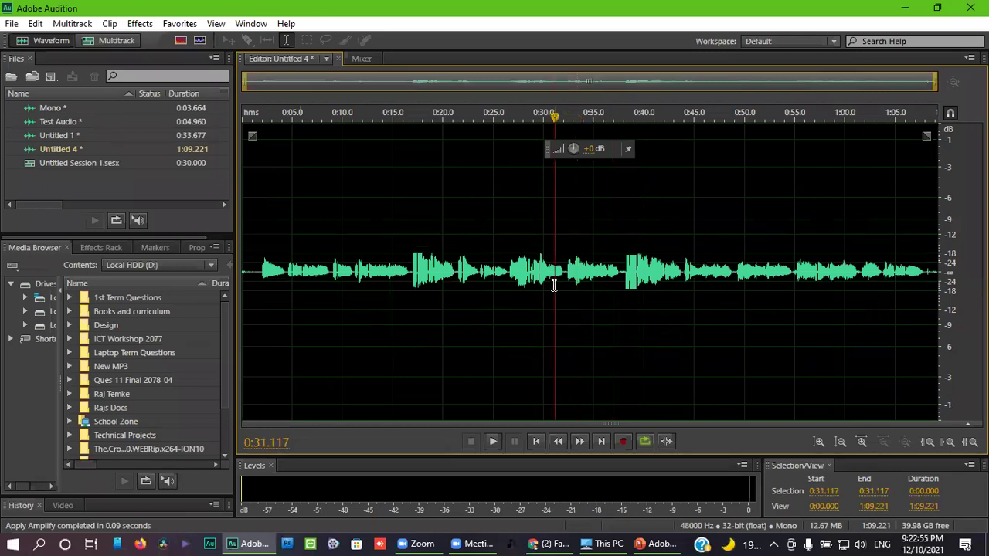
{"action": "left_click", "coordinate": [477, 268]}
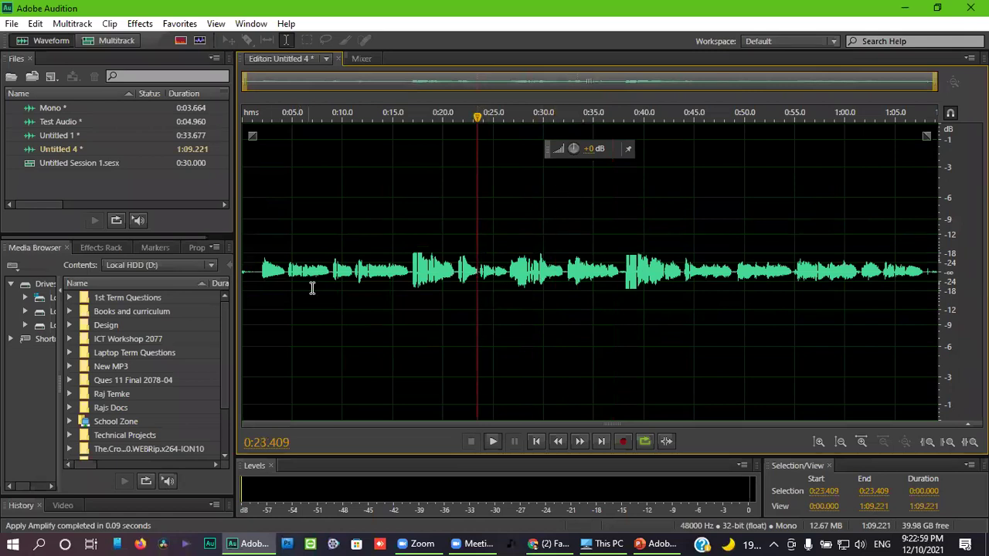
{"action": "mouse_move", "coordinate": [582, 147]}
{"action": "left_mouse_down"}
{"action": "mouse_move", "coordinate": [570, 147]}
{"action": "mouse_move", "coordinate": [594, 151]}
{"action": "left_mouse_up"}
{"action": "left_click_drag", "start_coordinate": [586, 153], "coordinate": [581, 153]}
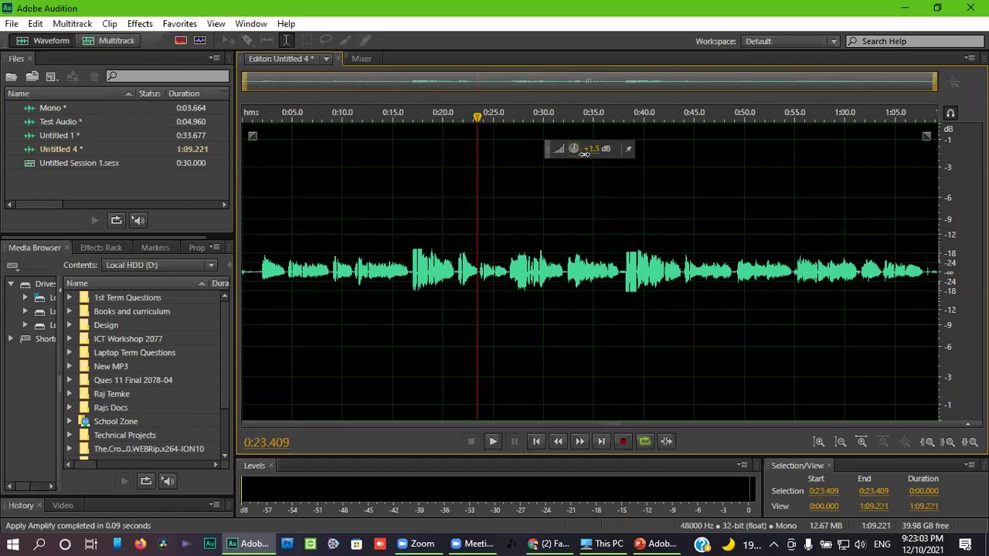
{"action": "left_click", "coordinate": [562, 209]}
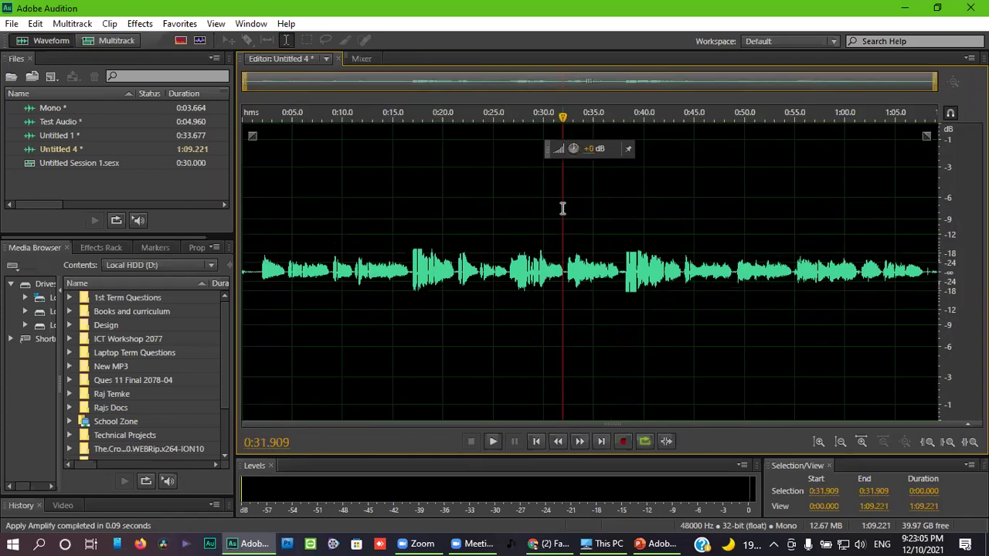
{"action": "left_click", "coordinate": [558, 194]}
{"action": "left_click", "coordinate": [564, 235]}
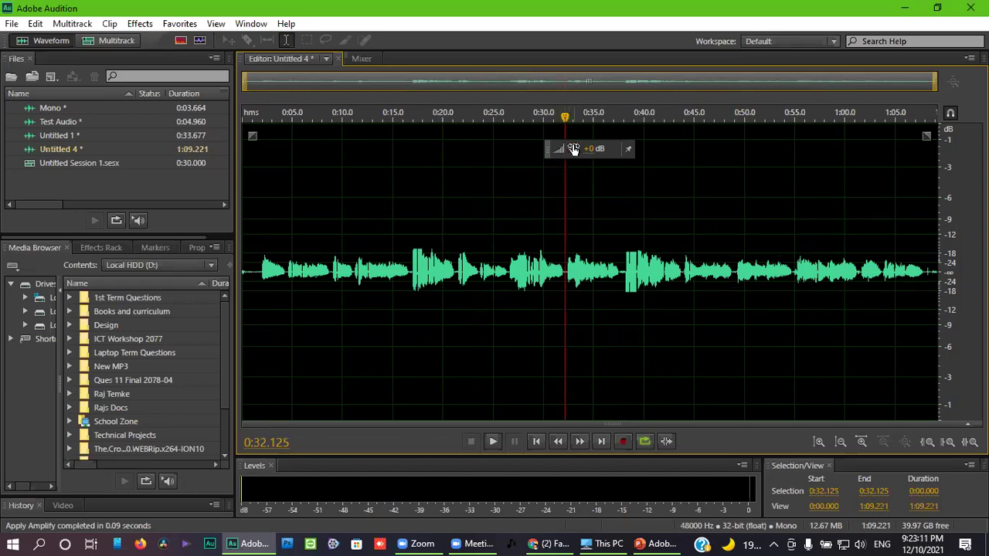
Raise the volume of the entire recording further and clear the selection.
{"action": "left_click_drag", "start_coordinate": [573, 149], "coordinate": [593, 158]}
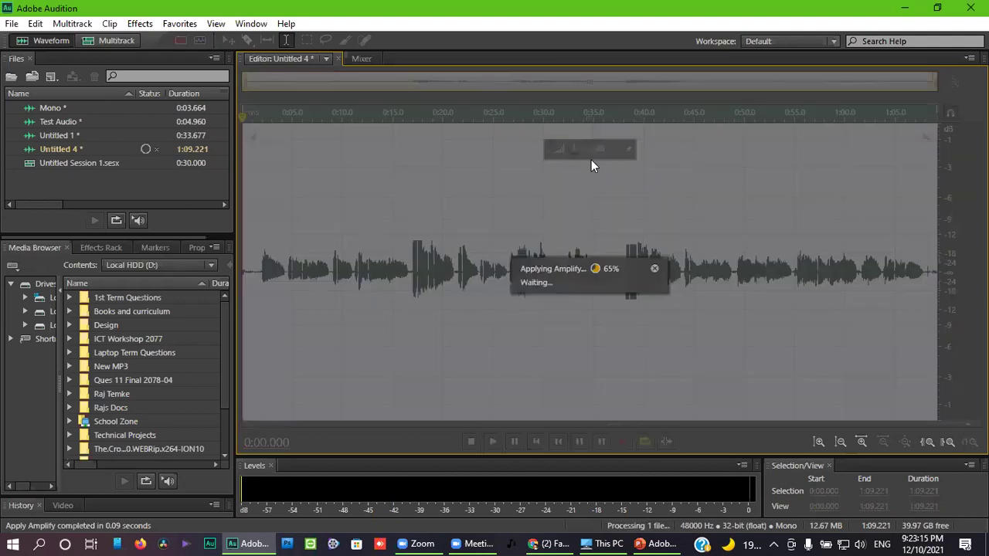
{"action": "left_click", "coordinate": [541, 186]}
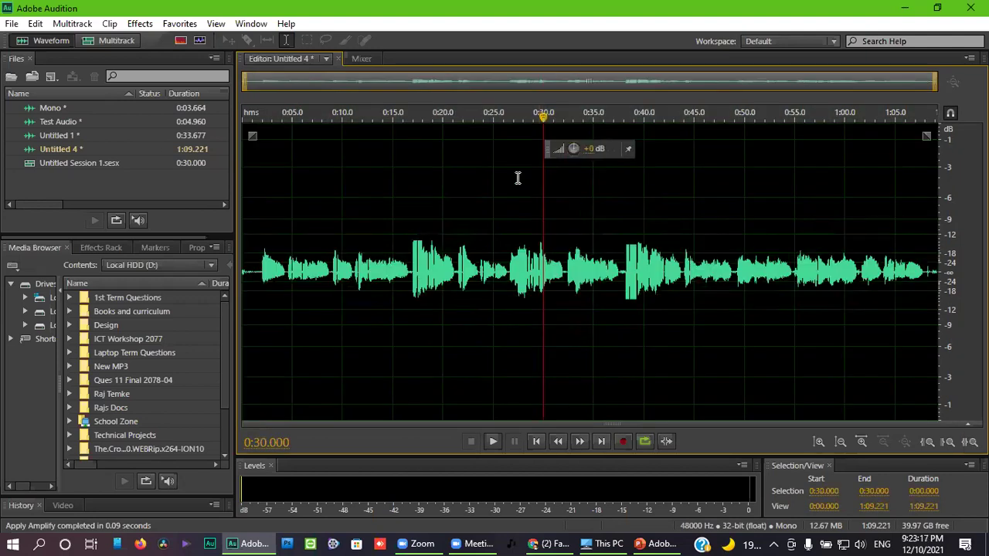
{"action": "left_click", "coordinate": [140, 24]}
{"action": "mouse_move", "coordinate": [109, 23]}
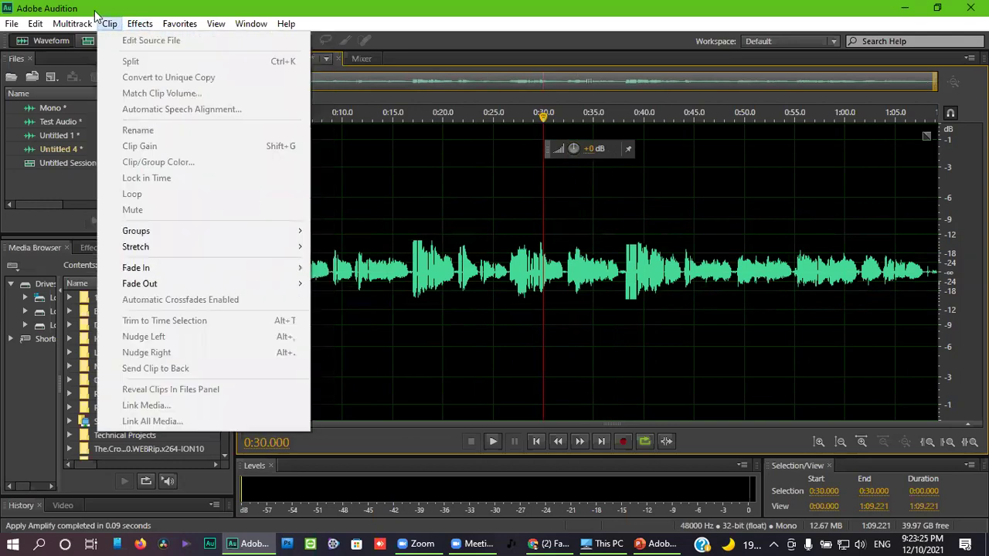
{"action": "mouse_move", "coordinate": [34, 26]}
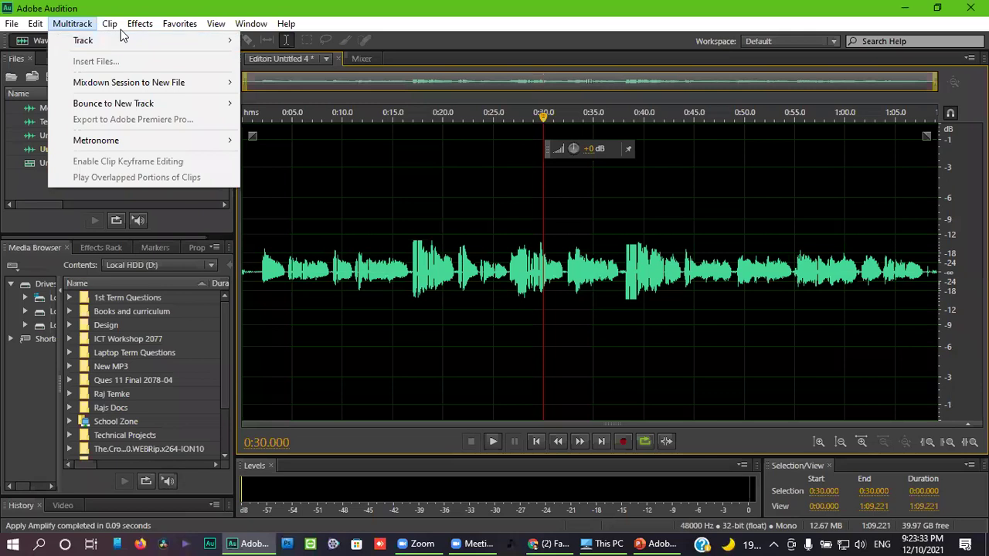
{"action": "mouse_move", "coordinate": [143, 35]}
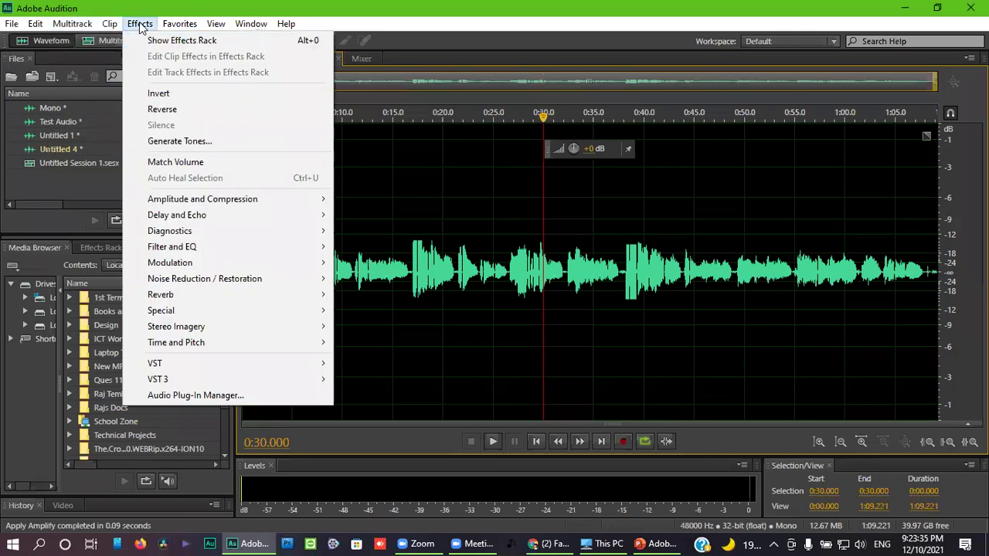
{"action": "mouse_move", "coordinate": [166, 217]}
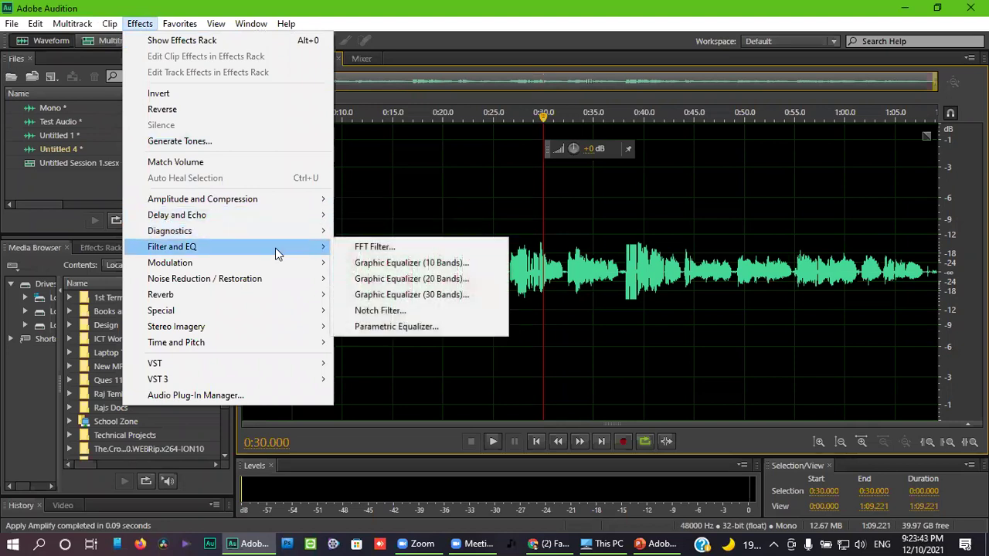
{"action": "left_click", "coordinate": [444, 189]}
{"action": "left_click", "coordinate": [474, 253]}
{"action": "left_click", "coordinate": [426, 218]}
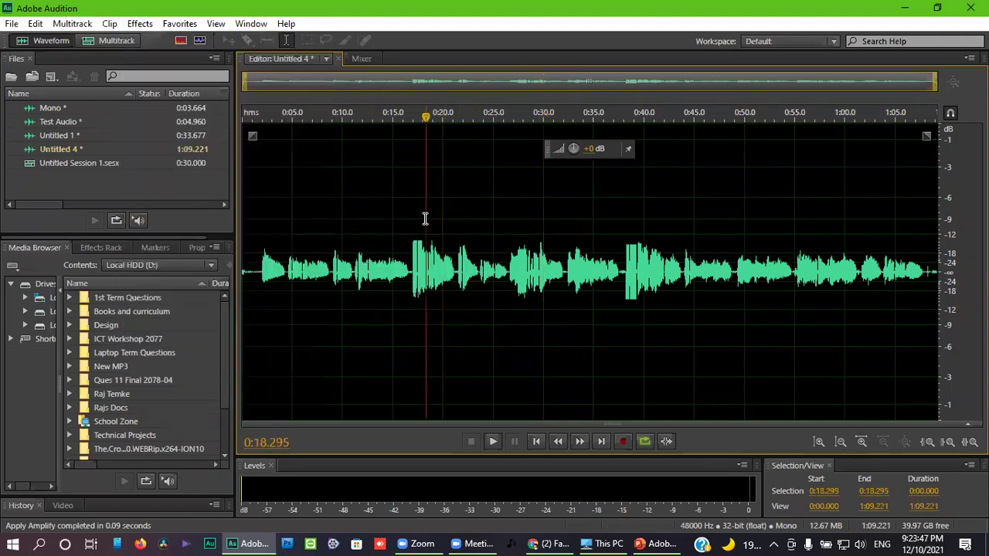
{"action": "left_click", "coordinate": [149, 27]}
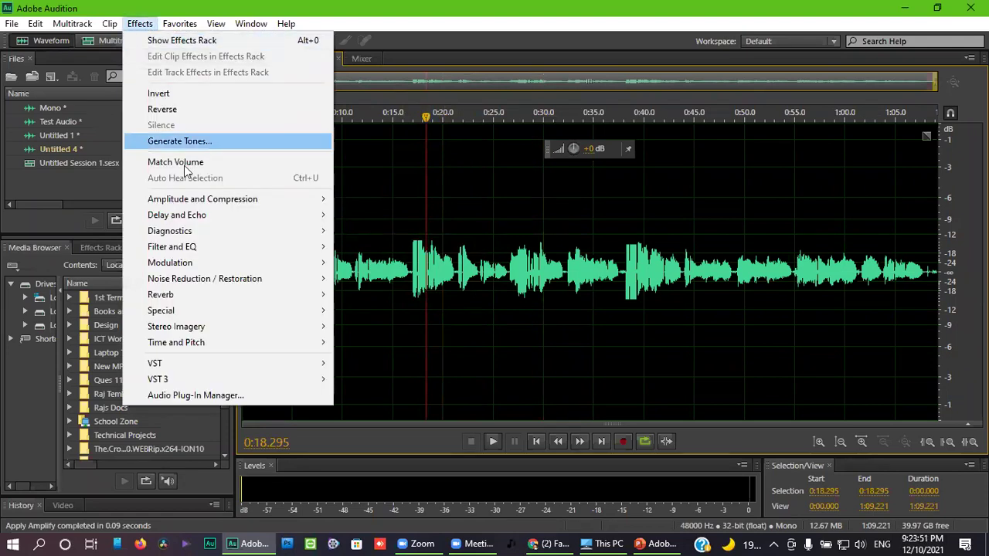
{"action": "mouse_move", "coordinate": [190, 202]}
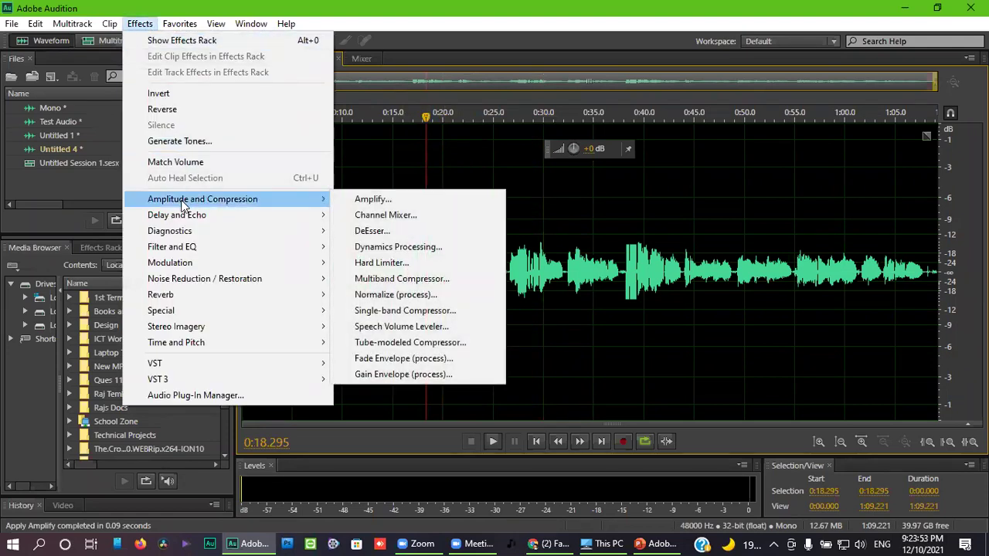
{"action": "left_click", "coordinate": [570, 272]}
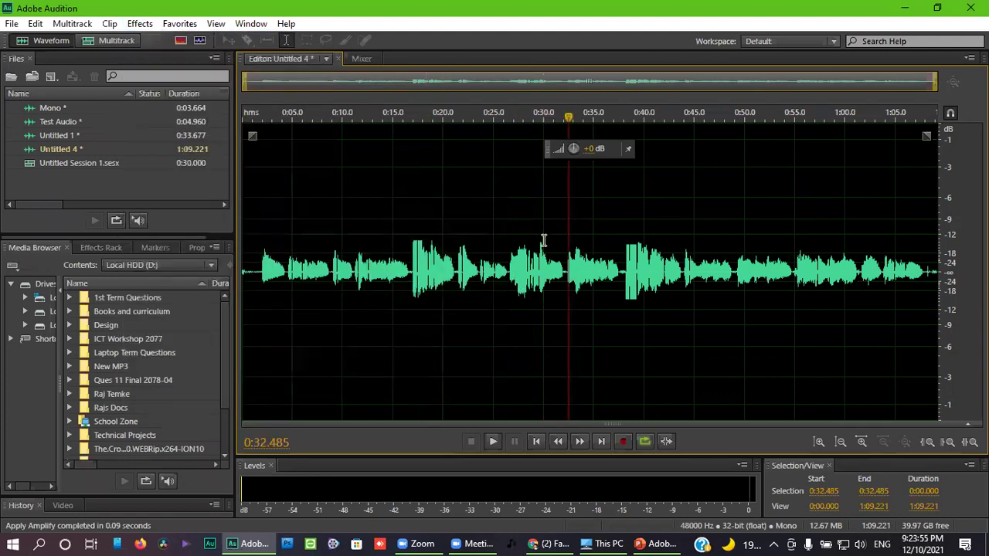
{"action": "left_click", "coordinate": [499, 259]}
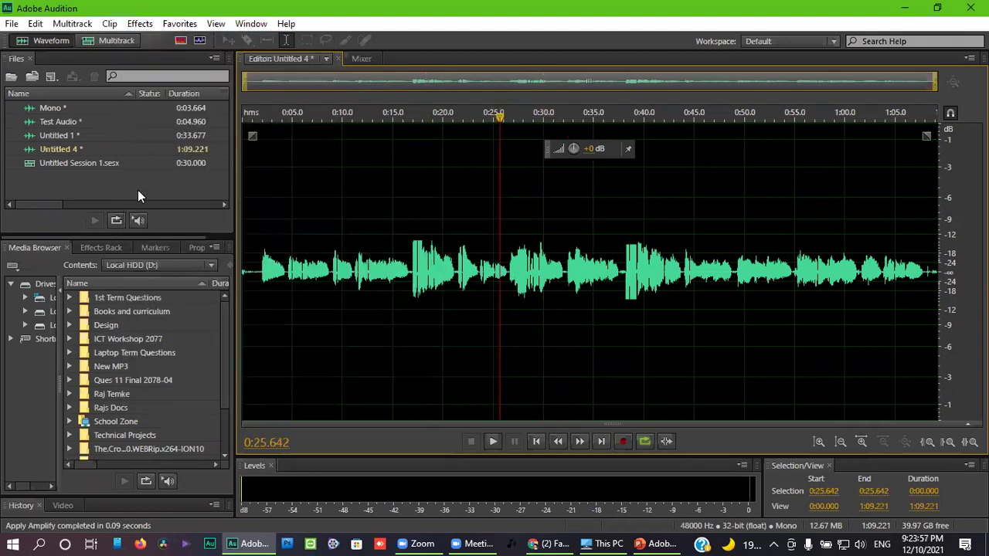
{"action": "left_click", "coordinate": [143, 28]}
{"action": "mouse_move", "coordinate": [245, 201]}
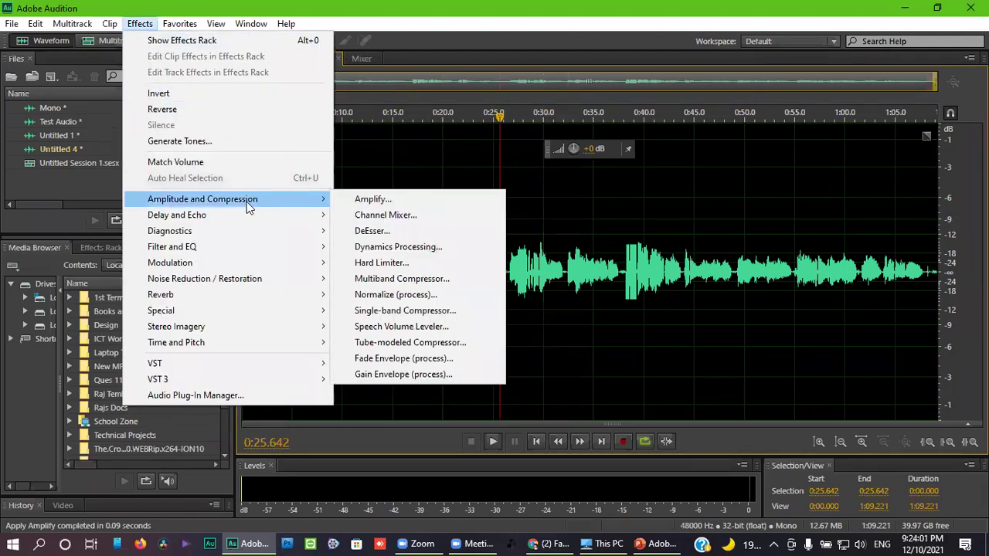
{"action": "left_click", "coordinate": [365, 200]}
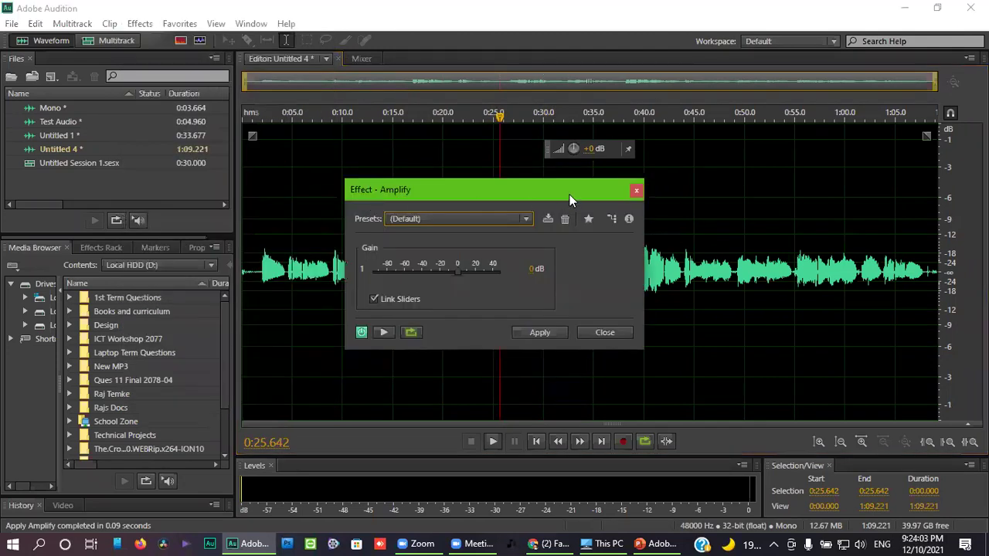
{"action": "left_click", "coordinate": [636, 190]}
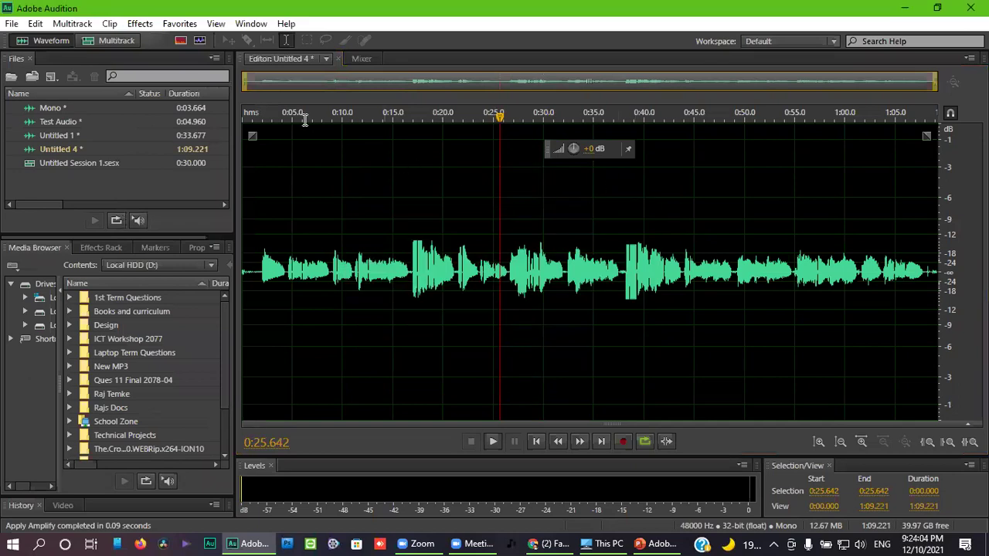
Apply the Amplify effect with a gain of 10.58 dB to the entire recording, and undo it.
{"action": "left_click", "coordinate": [142, 24]}
{"action": "mouse_move", "coordinate": [228, 202]}
{"action": "left_click", "coordinate": [379, 200]}
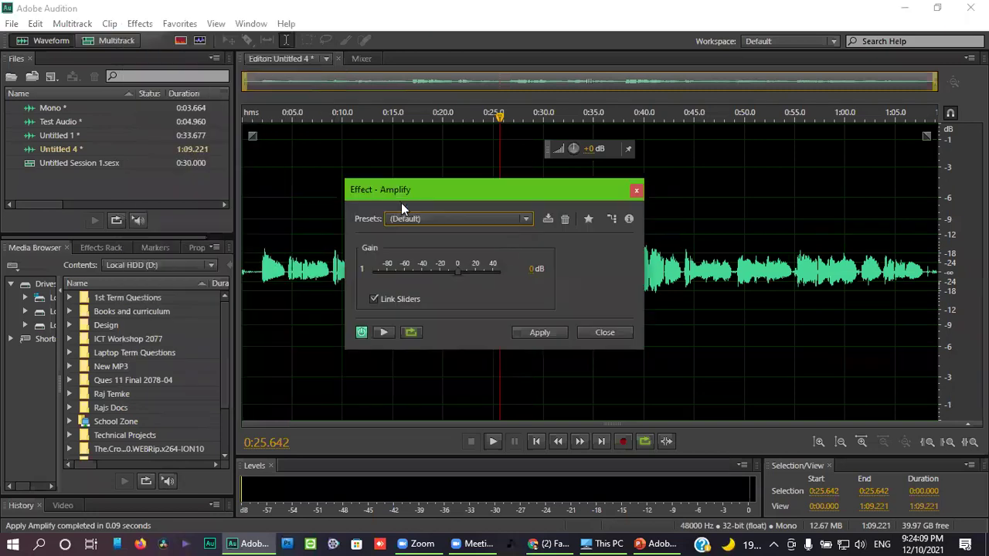
{"action": "left_click_drag", "start_coordinate": [547, 193], "coordinate": [763, 268]}
{"action": "left_click", "coordinate": [462, 210]}
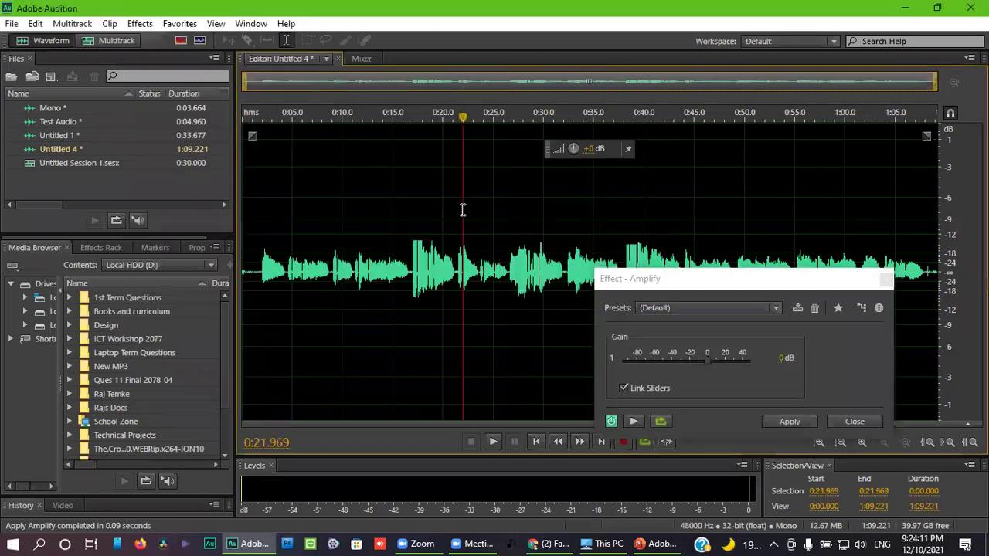
{"action": "left_click", "coordinate": [654, 207]}
{"action": "left_click_drag", "start_coordinate": [713, 284], "coordinate": [732, 176]}
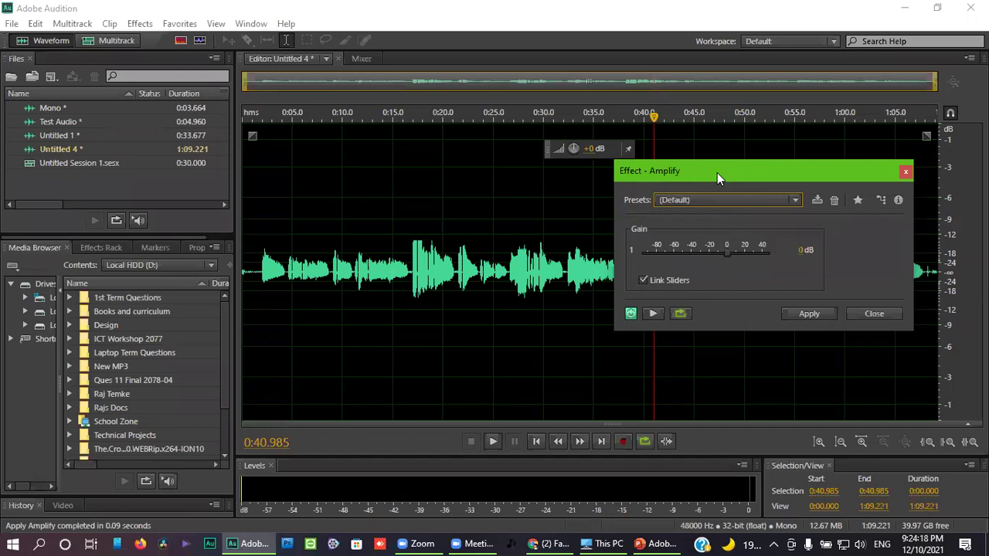
{"action": "left_click_drag", "start_coordinate": [717, 172], "coordinate": [609, 119]}
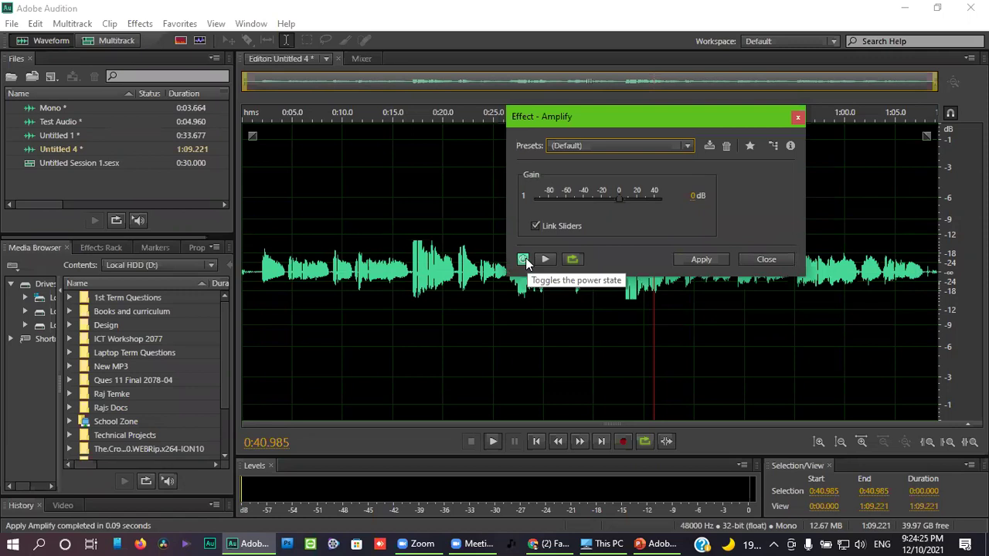
{"action": "left_click", "coordinate": [616, 199]}
{"action": "left_click_drag", "start_coordinate": [617, 200], "coordinate": [630, 197]}
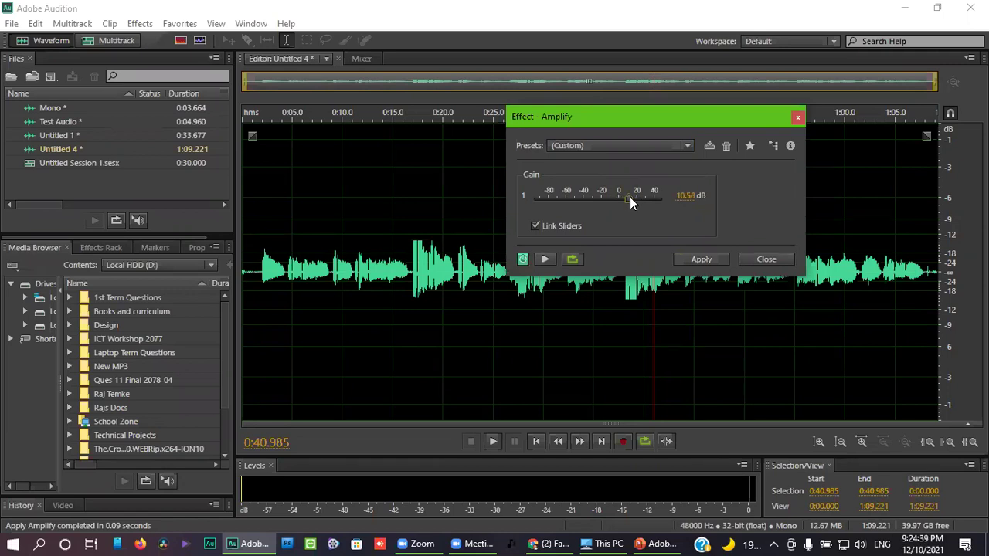
{"action": "left_click", "coordinate": [701, 258]}
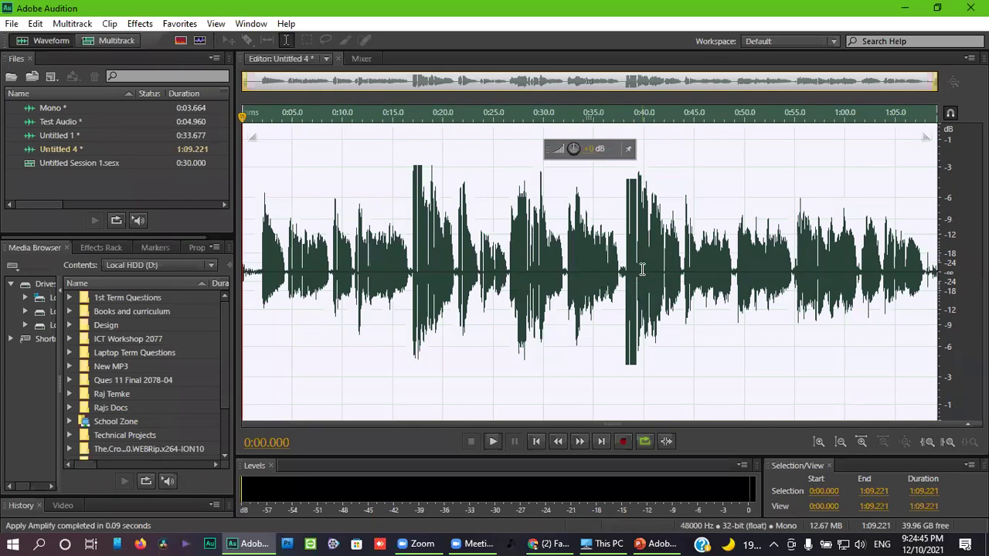
{"action": "key", "text": "ctrl+z"}
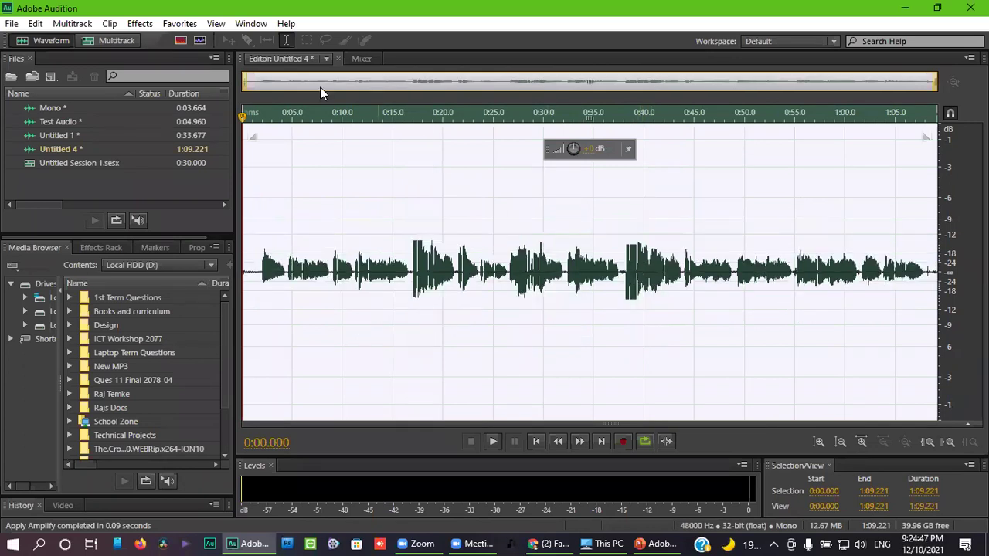
Reopen the Amplify effect for the entire recording, set the gain to 21.97 dB and preview the sound.
{"action": "left_click", "coordinate": [143, 25]}
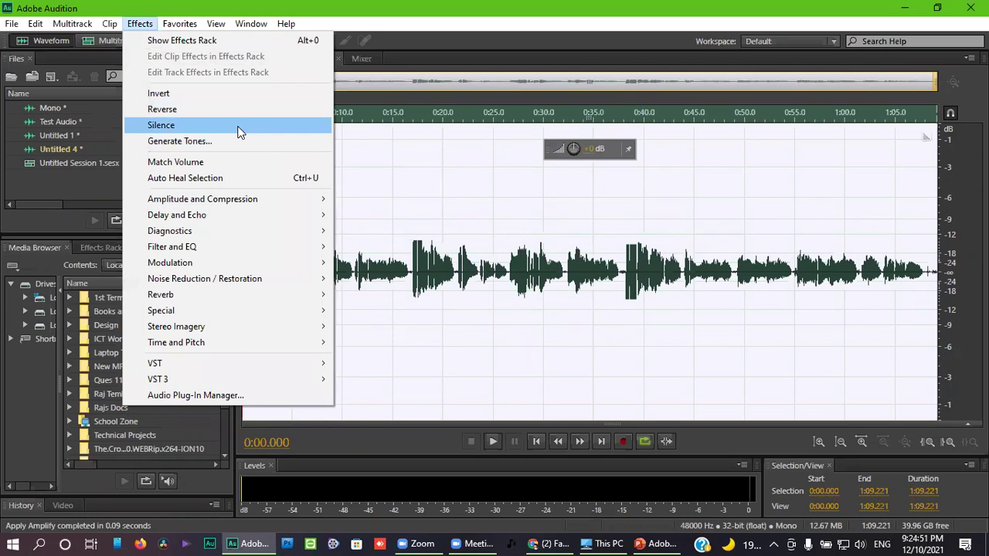
{"action": "mouse_move", "coordinate": [320, 206]}
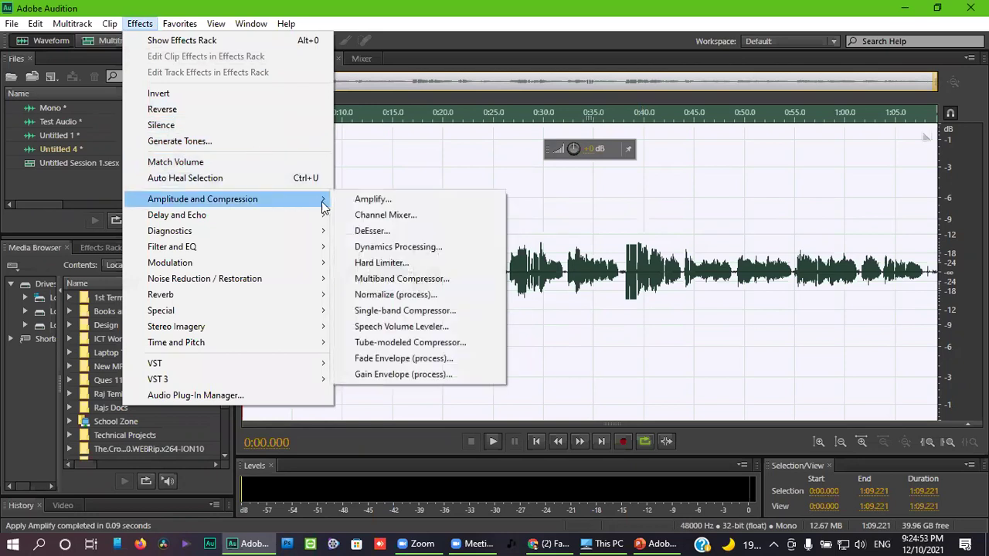
{"action": "left_click", "coordinate": [360, 200]}
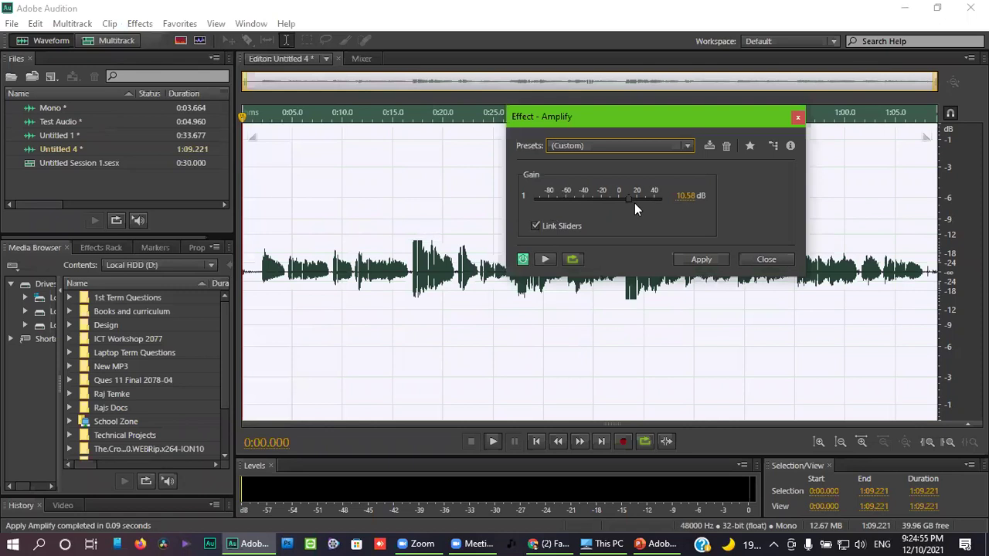
{"action": "left_click_drag", "start_coordinate": [629, 198], "coordinate": [638, 199]}
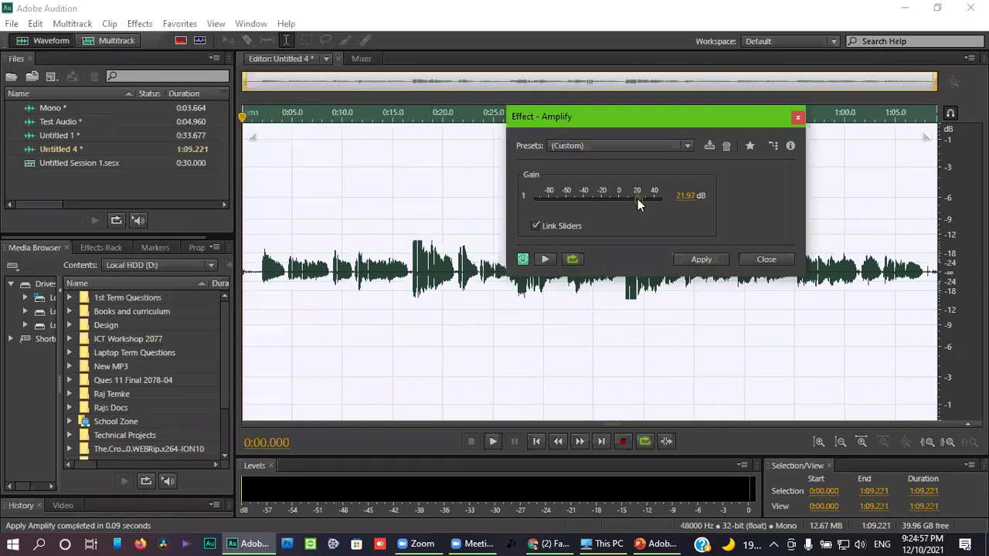
{"action": "left_click", "coordinate": [544, 259]}
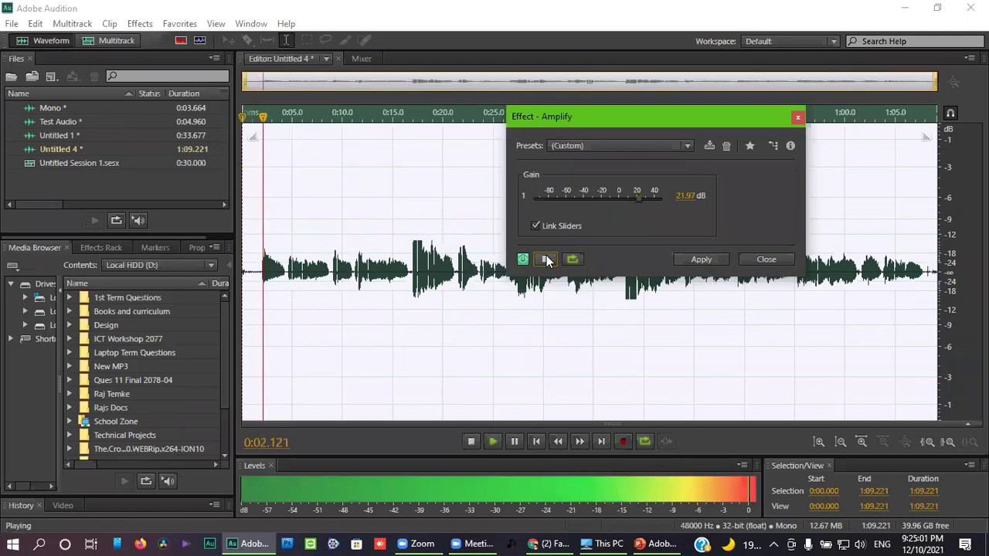
{"action": "left_click", "coordinate": [546, 258]}
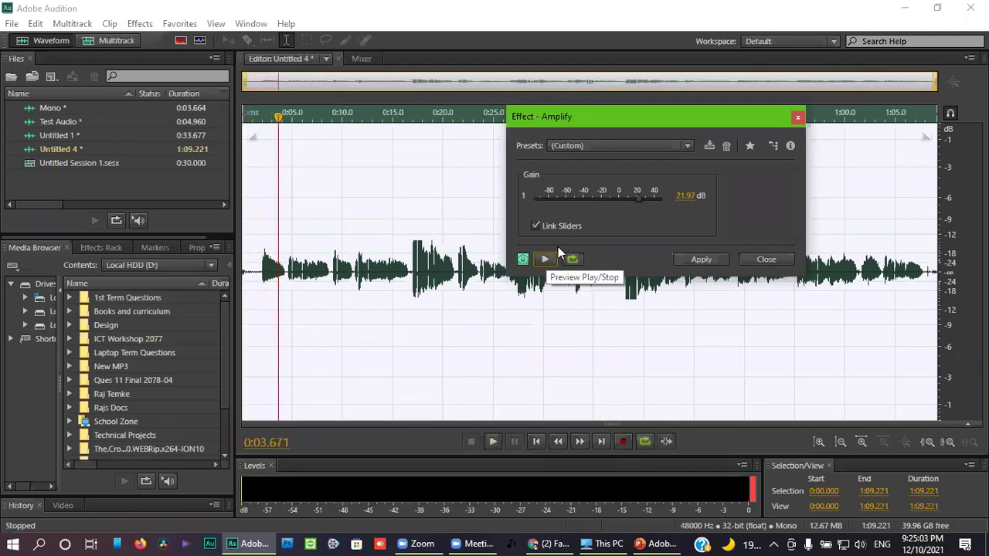
Lower the Amplify gain to 11.39 dB and preview the recording again.
{"action": "left_click_drag", "start_coordinate": [638, 195], "coordinate": [629, 199]}
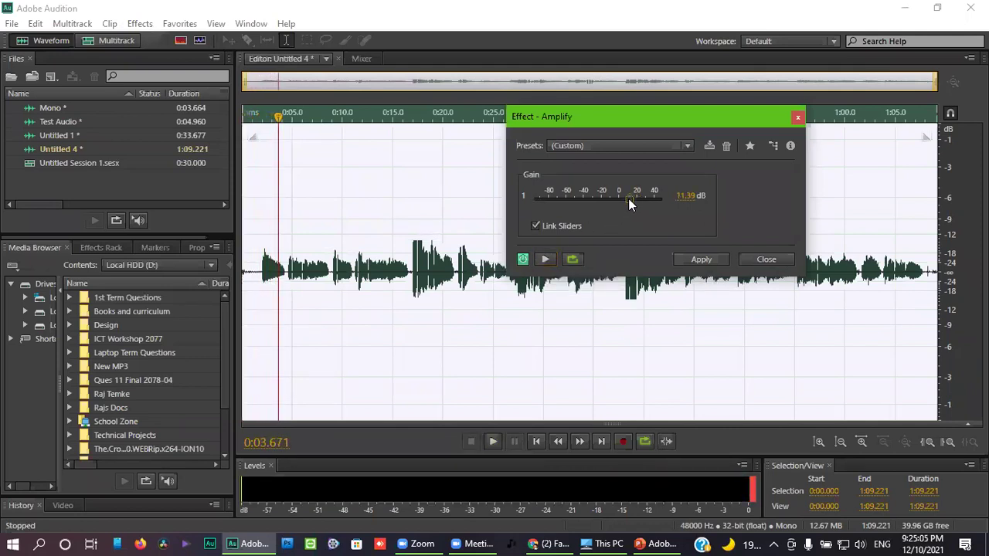
{"action": "left_click", "coordinate": [548, 258]}
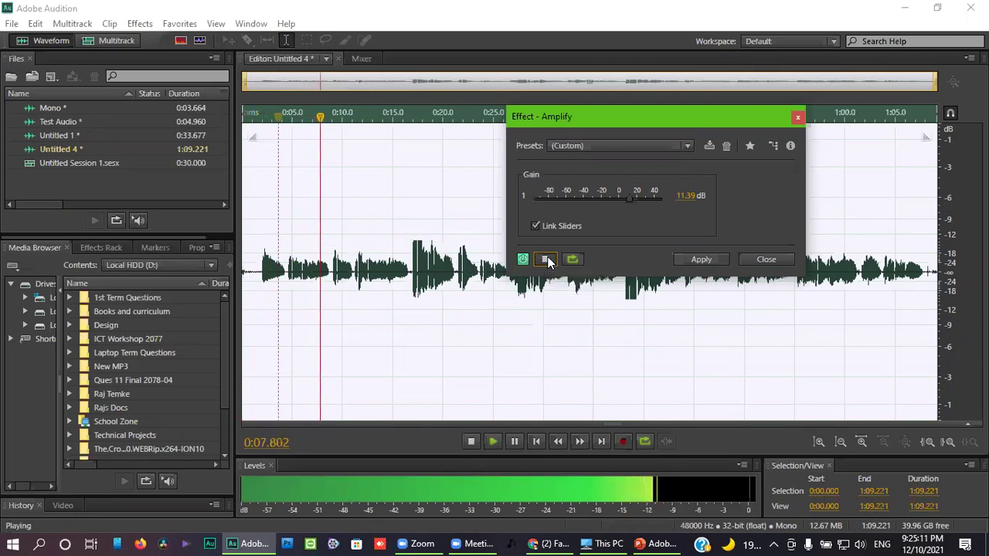
{"action": "left_click", "coordinate": [548, 259]}
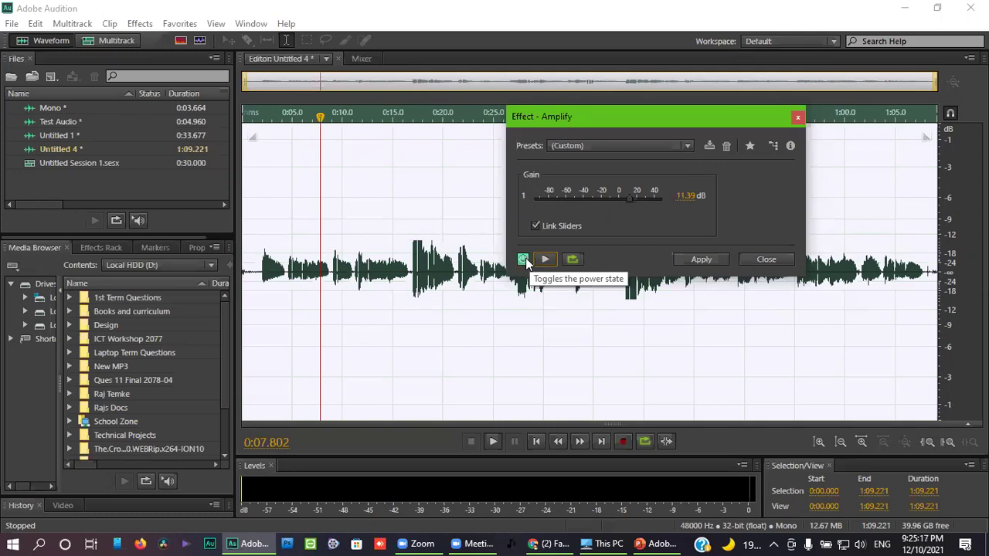
Compare the recording with the Amplify effect bypassed and enabled during preview playback, and reposition the effect's dialog.
{"action": "left_click", "coordinate": [524, 260]}
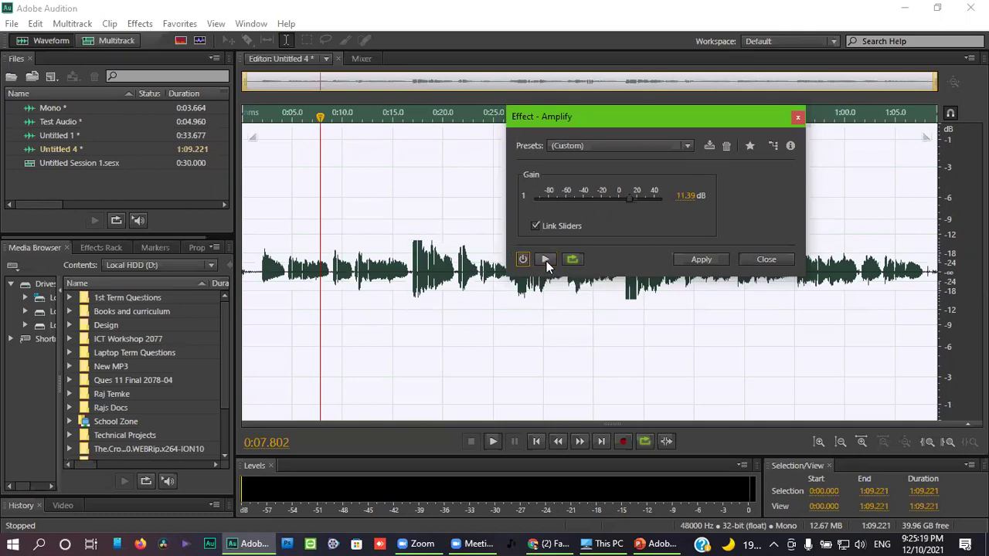
{"action": "left_click", "coordinate": [545, 259]}
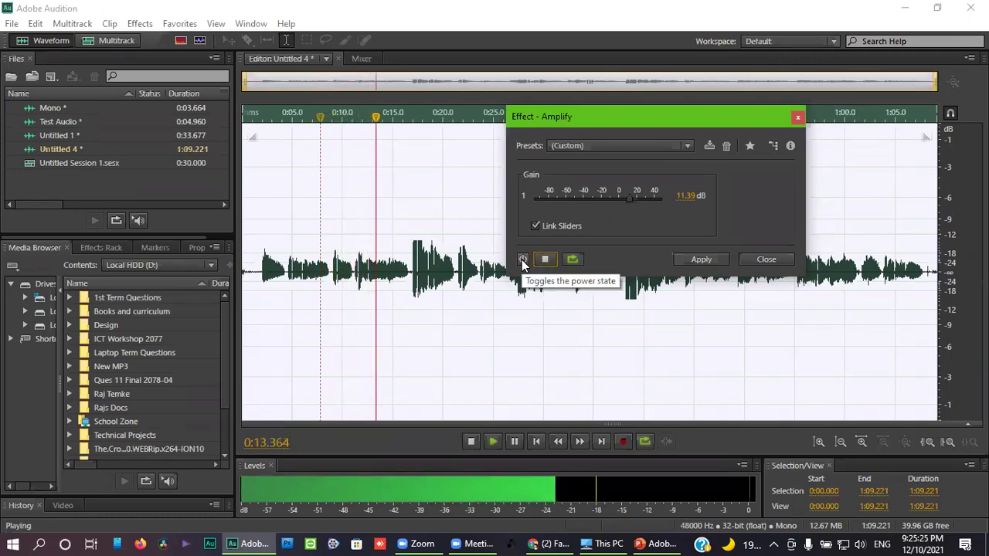
{"action": "left_click", "coordinate": [522, 261]}
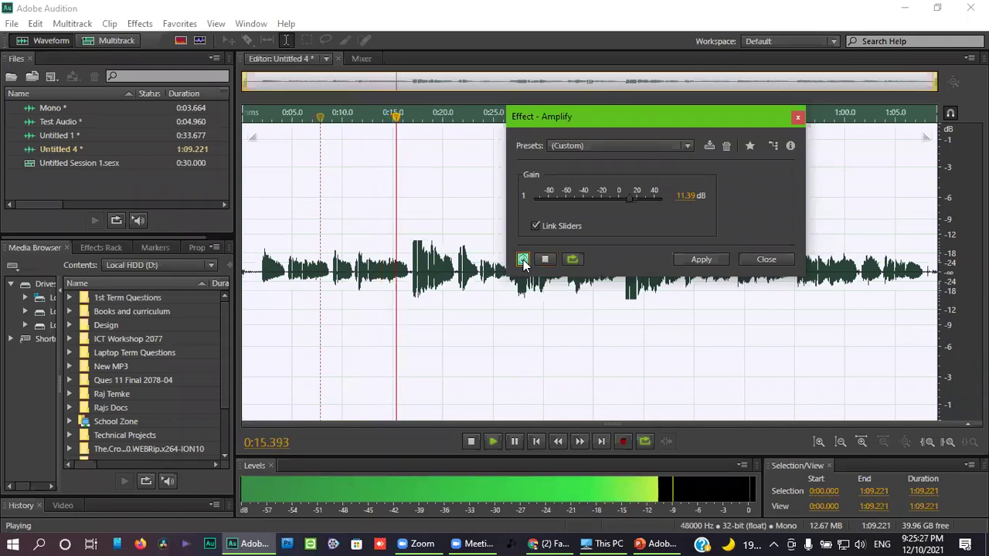
{"action": "left_click", "coordinate": [540, 260]}
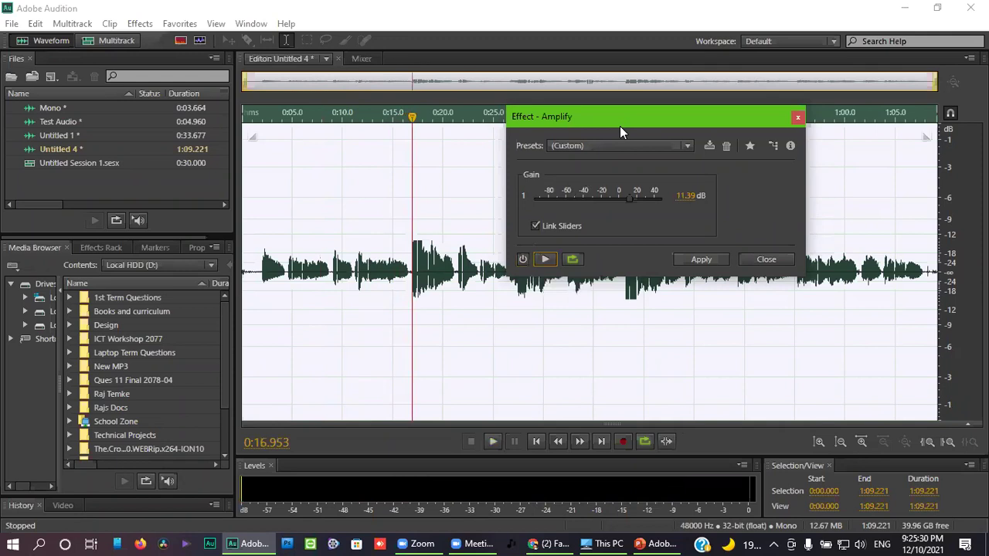
{"action": "left_click_drag", "start_coordinate": [620, 127], "coordinate": [581, 150]}
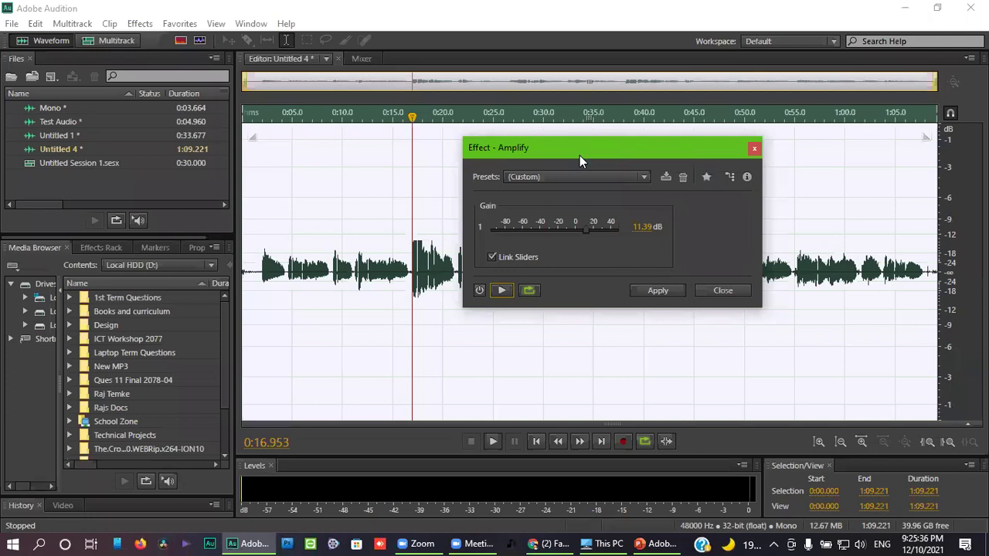
Raise the Amplify gain to 18.31 dB, enable the effect and preview the recording.
{"action": "left_click_drag", "start_coordinate": [580, 155], "coordinate": [636, 158]}
{"action": "left_click", "coordinate": [605, 228]}
{"action": "left_click_drag", "start_coordinate": [608, 235], "coordinate": [609, 235]}
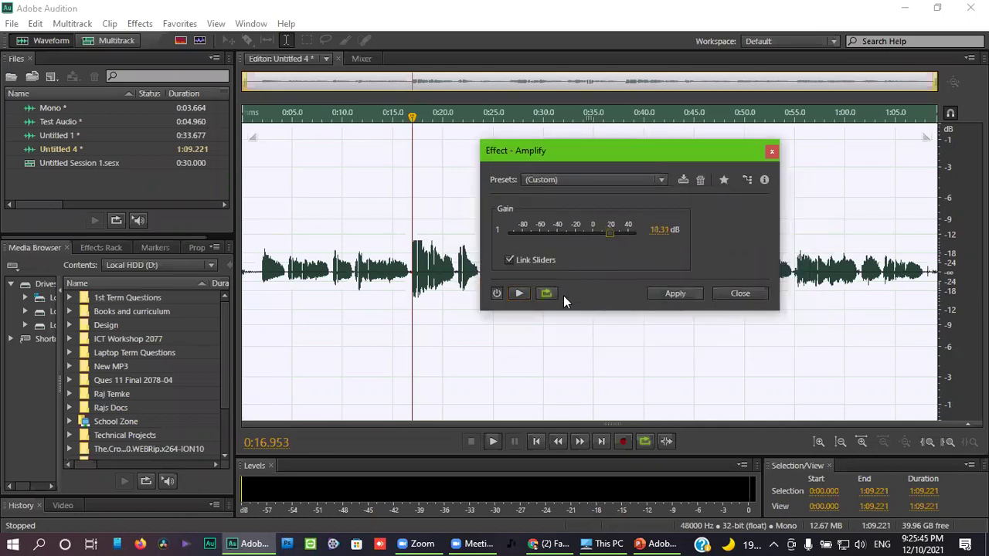
{"action": "left_click", "coordinate": [498, 293]}
{"action": "left_click", "coordinate": [500, 292]}
{"action": "left_click", "coordinate": [520, 293]}
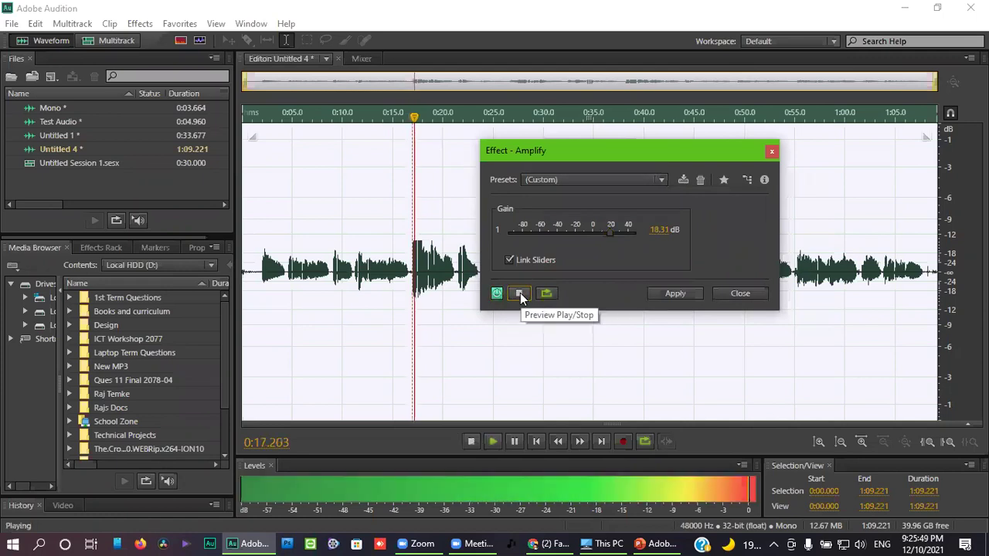
{"action": "left_click", "coordinate": [522, 294]}
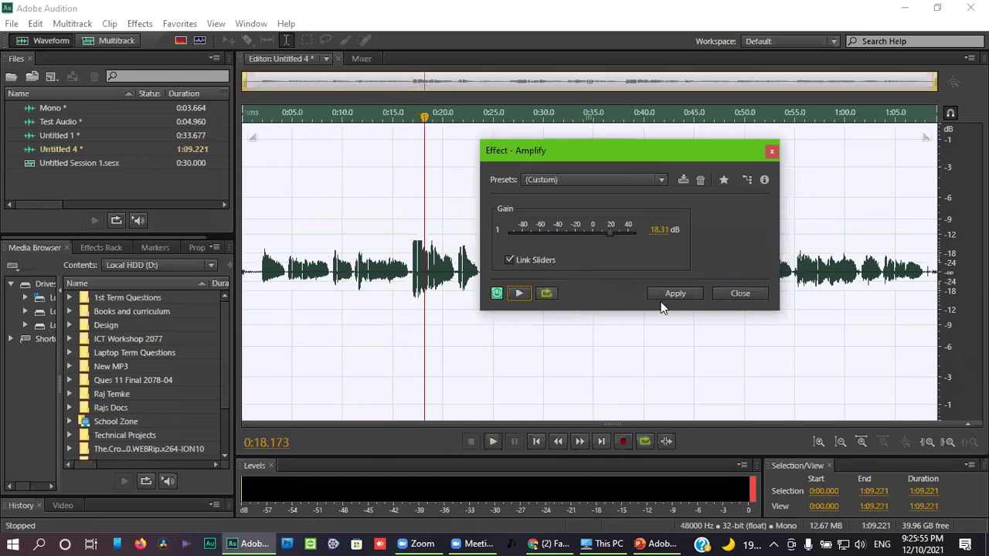
Lower the Amplify gain to 3.66 dB, move the effect's dialog off the waveform and preview the recording.
{"action": "left_click", "coordinate": [597, 231]}
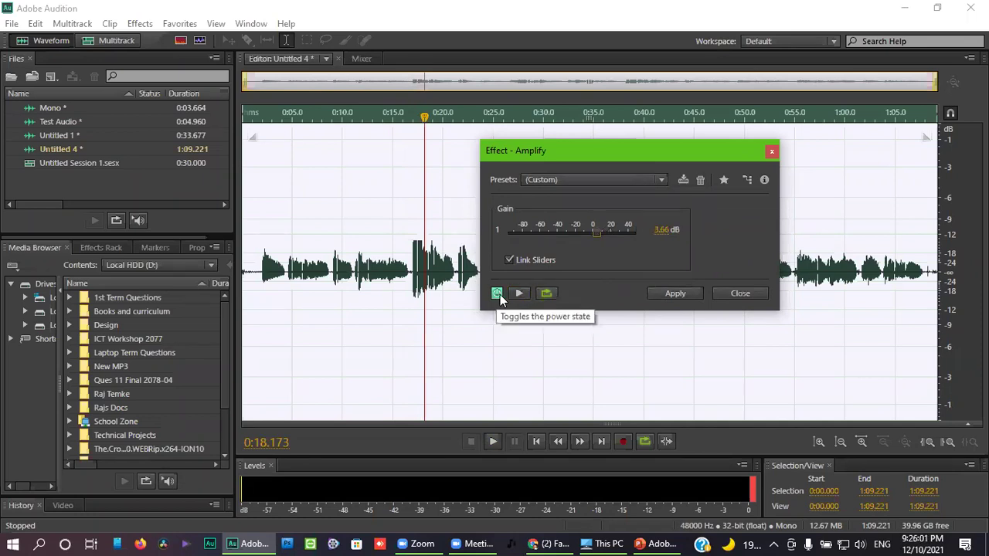
{"action": "left_click_drag", "start_coordinate": [563, 148], "coordinate": [581, 98]}
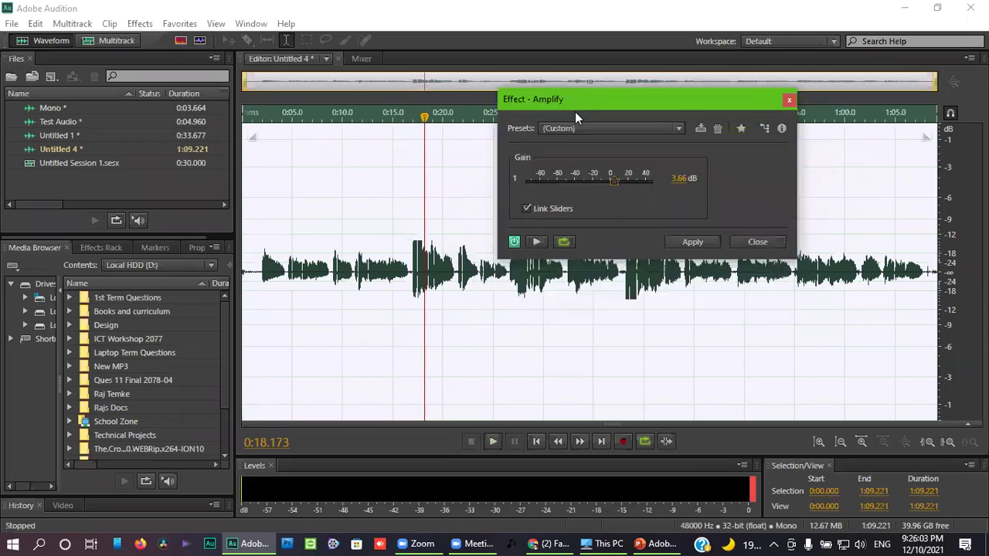
{"action": "left_click", "coordinate": [530, 240]}
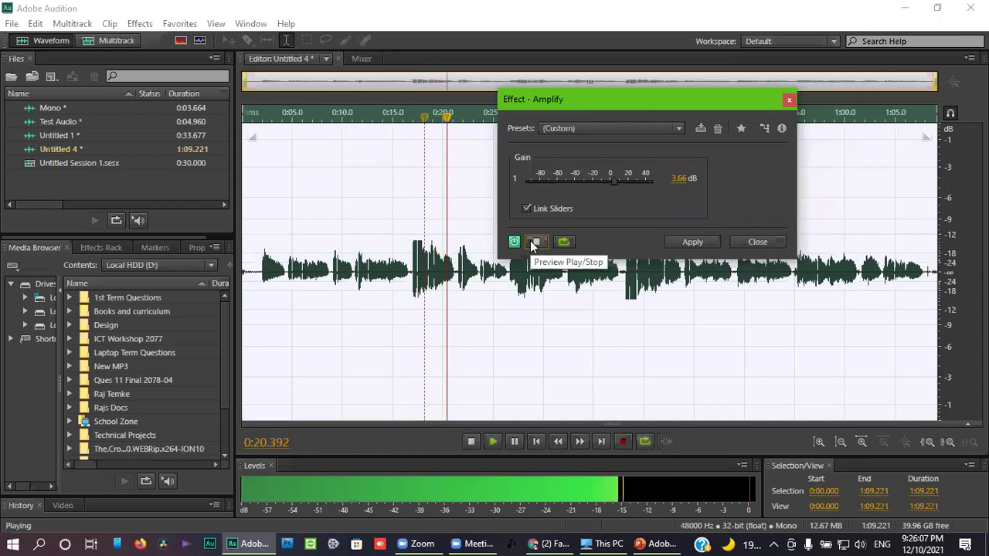
{"action": "left_click", "coordinate": [533, 242]}
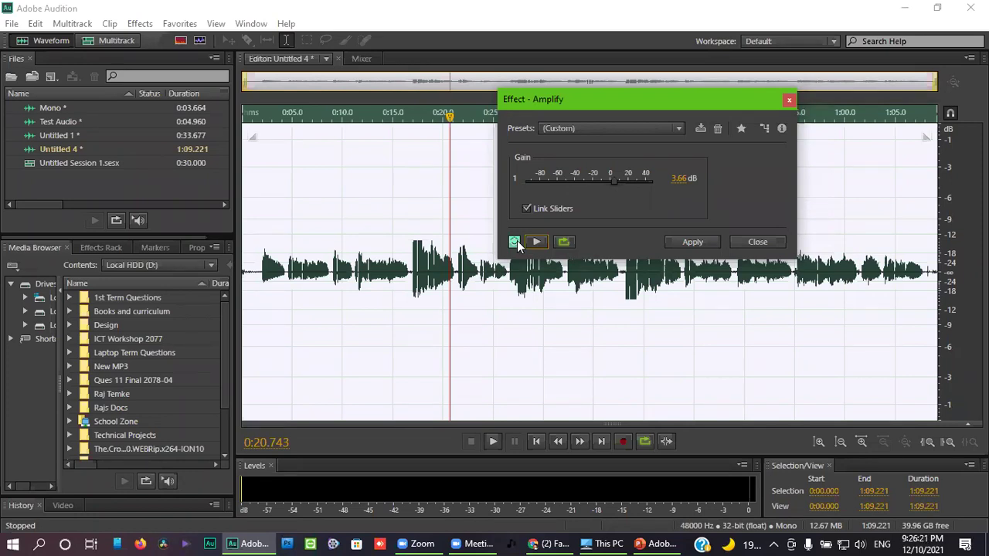
{"action": "left_click", "coordinate": [516, 242]}
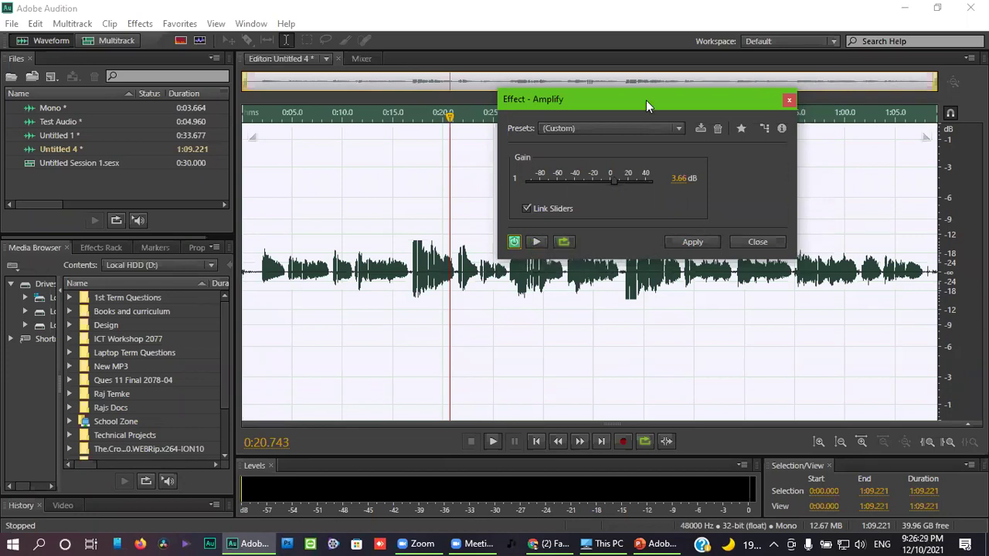
Raise the Amplify gain slightly, apply the effect to the entire recording and clear the selection.
{"action": "left_click_drag", "start_coordinate": [614, 182], "coordinate": [616, 181]}
{"action": "left_click", "coordinate": [692, 241]}
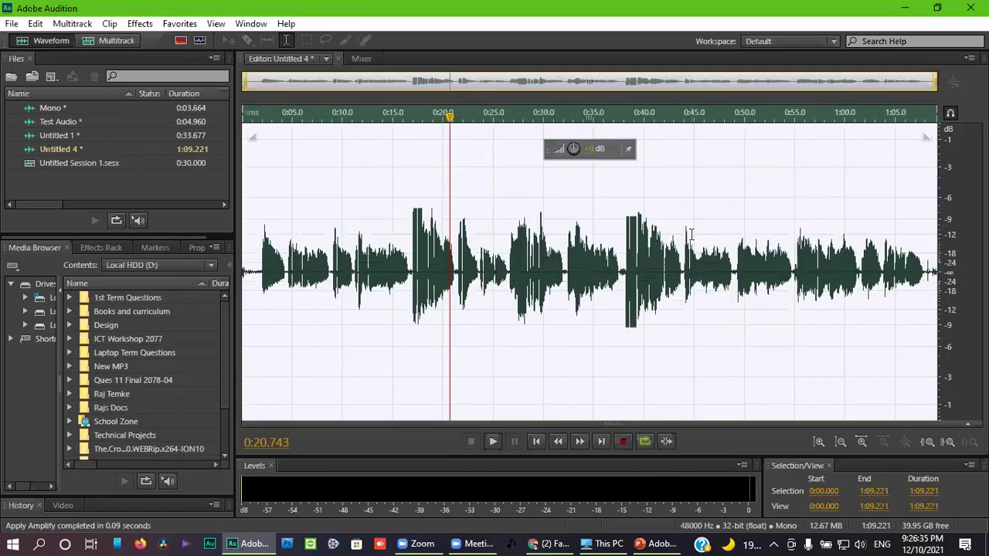
{"action": "left_click", "coordinate": [594, 280]}
{"action": "left_click", "coordinate": [643, 309]}
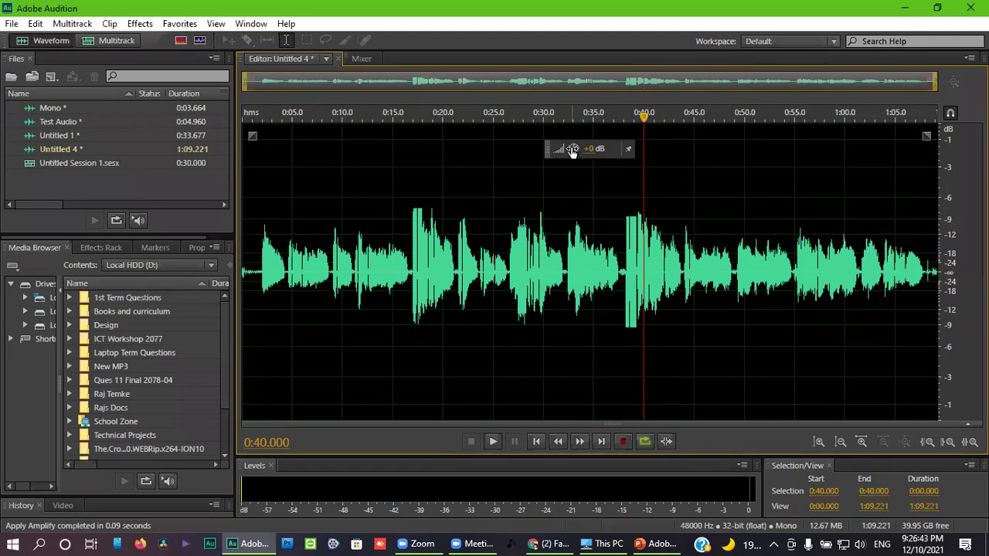
{"action": "mouse_move", "coordinate": [572, 150]}
{"action": "left_mouse_down"}
{"action": "mouse_move", "coordinate": [600, 170]}
{"action": "mouse_move", "coordinate": [633, 154]}
{"action": "mouse_move", "coordinate": [585, 149]}
{"action": "mouse_move", "coordinate": [568, 129]}
{"action": "mouse_move", "coordinate": [583, 146]}
{"action": "left_mouse_up"}
Switch to the PowerPoint presentation and highlight "capturing noise print and noise reduction" under Basic Audio Effects on slide 2.
{"action": "left_click", "coordinate": [659, 545]}
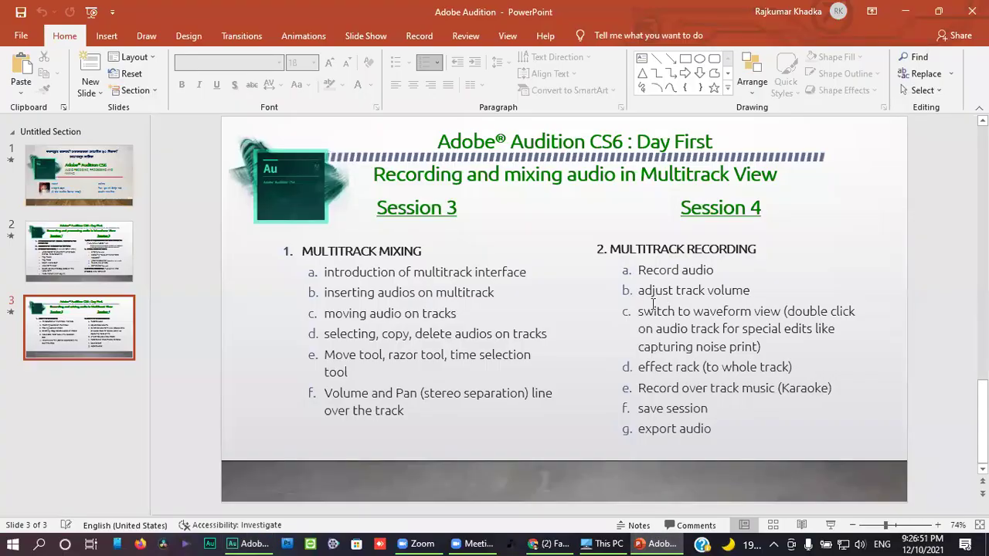
{"action": "scroll", "coordinate": [382, 253], "scroll_direction": "up", "scroll_amount": 2}
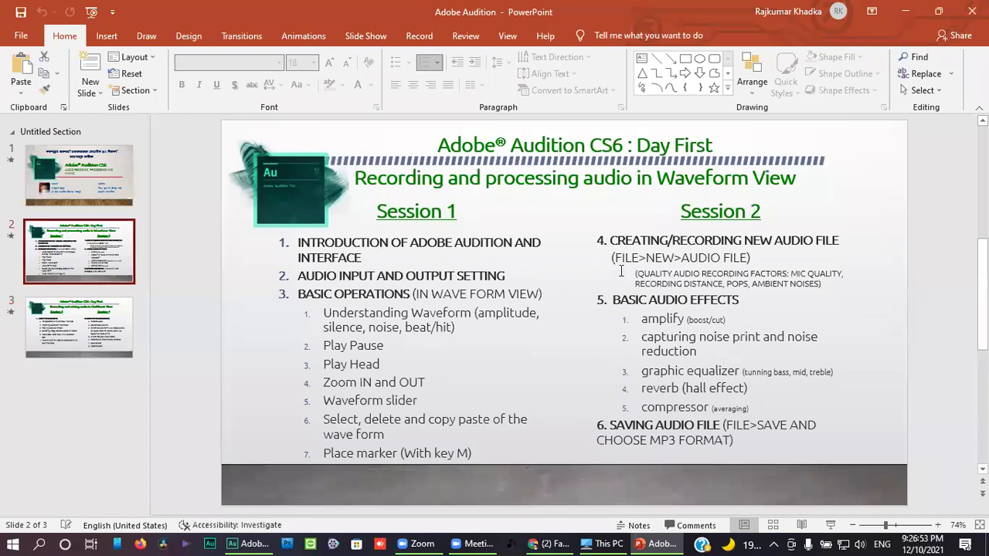
{"action": "left_click_drag", "start_coordinate": [640, 337], "coordinate": [749, 411]}
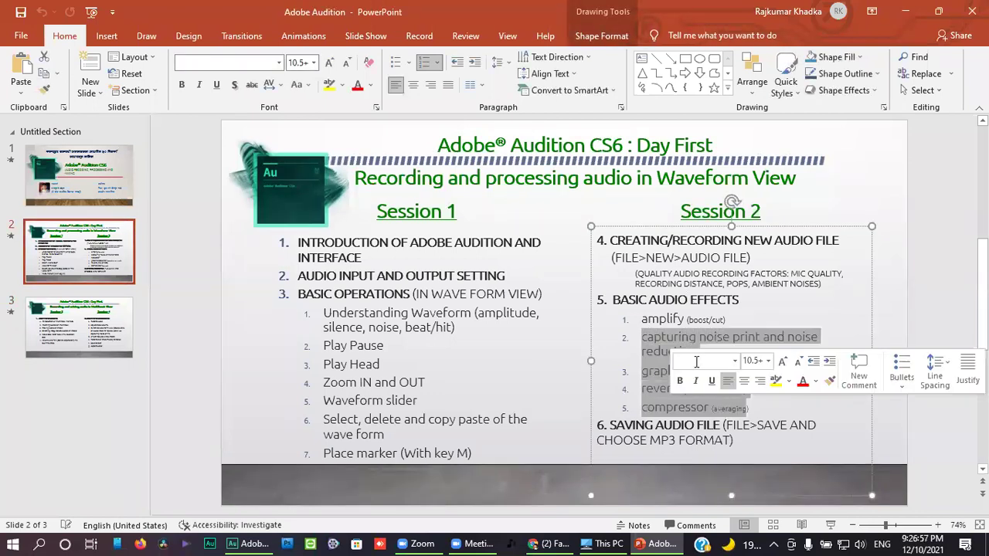
{"action": "left_click", "coordinate": [648, 337]}
{"action": "left_click_drag", "start_coordinate": [642, 338], "coordinate": [696, 353]}
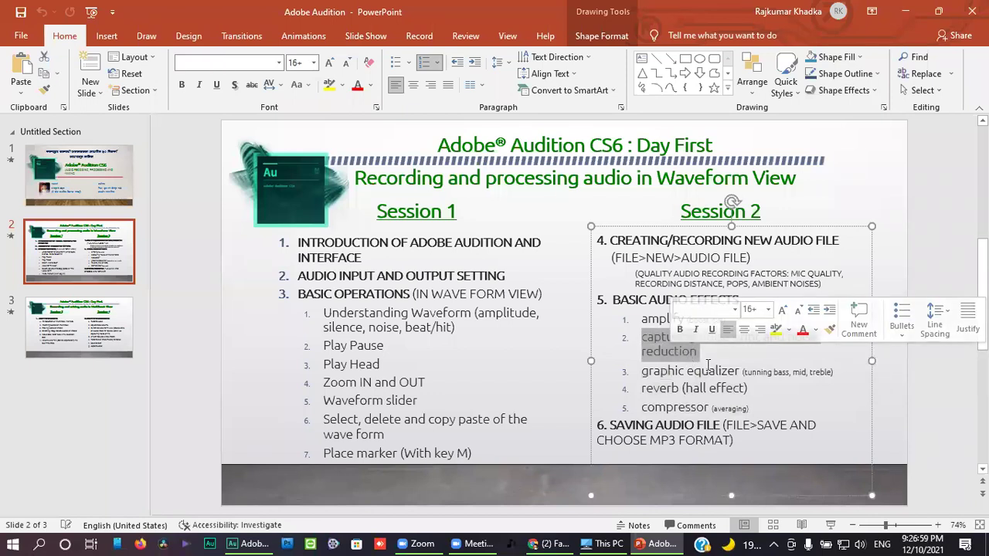
{"action": "left_click", "coordinate": [711, 354]}
{"action": "triple_click", "coordinate": [666, 353]}
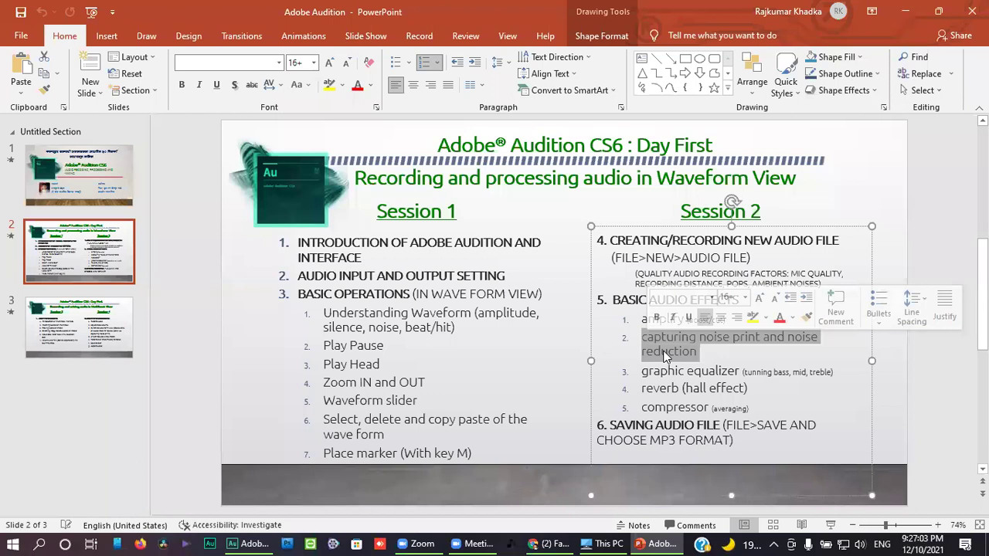
{"action": "left_click", "coordinate": [666, 355]}
{"action": "left_click_drag", "start_coordinate": [643, 338], "coordinate": [696, 353]}
{"action": "left_click", "coordinate": [704, 354]}
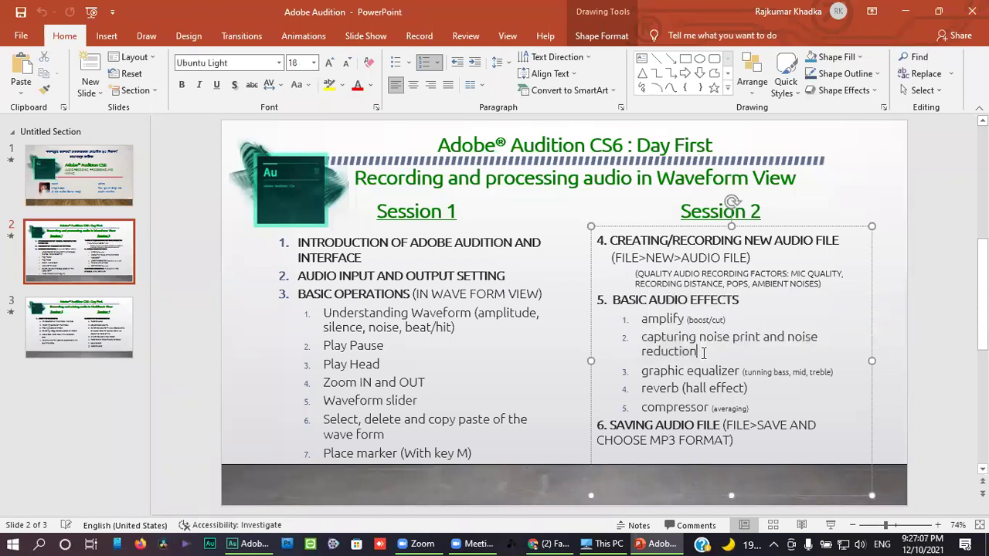
{"action": "left_click_drag", "start_coordinate": [698, 353], "coordinate": [649, 338]}
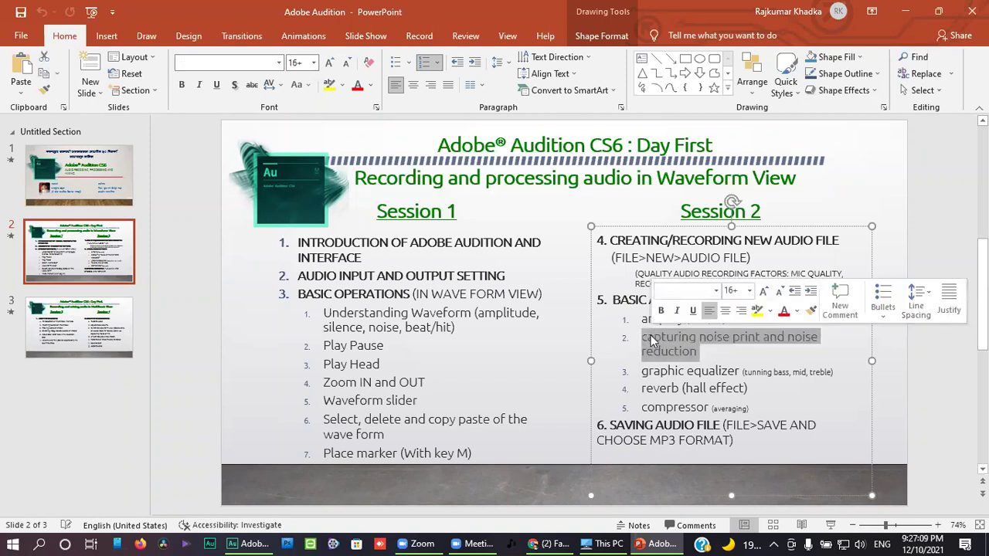
{"action": "left_click", "coordinate": [663, 340]}
{"action": "triple_click", "coordinate": [641, 340]}
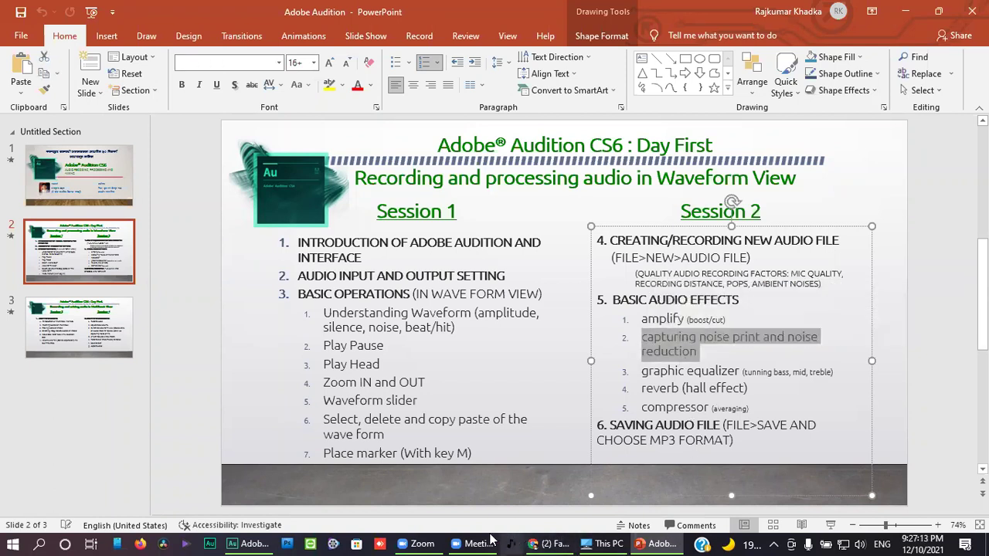
Switch back to Adobe Audition and examine the quiet gap between spoken phrases around 0:32.
{"action": "left_click", "coordinate": [249, 544]}
{"action": "left_click", "coordinate": [434, 309]}
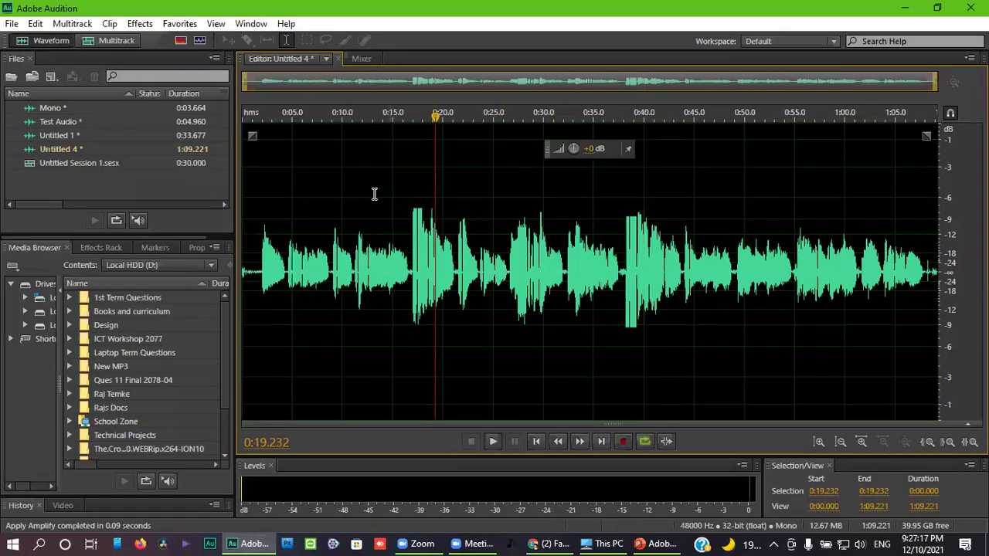
{"action": "left_click", "coordinate": [528, 270]}
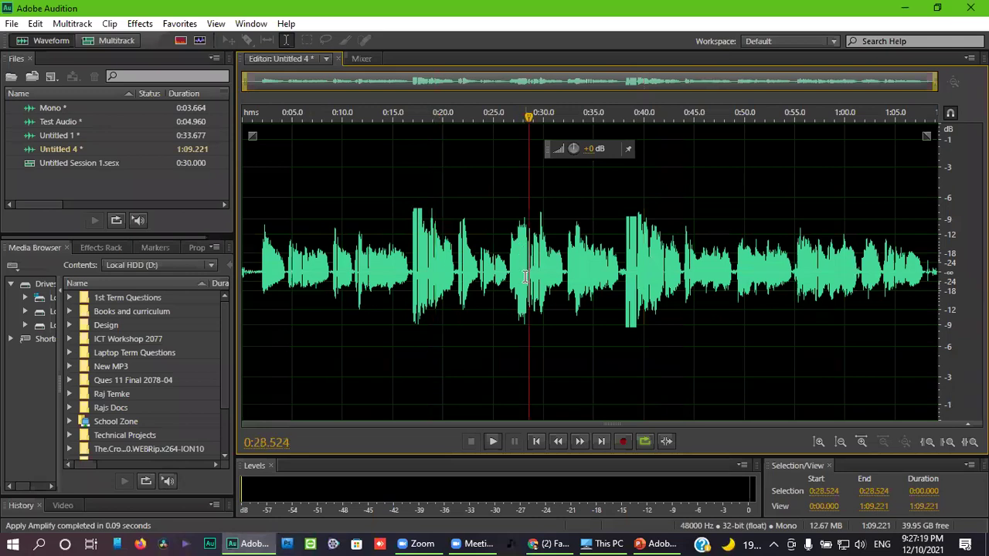
{"action": "scroll", "coordinate": [563, 316], "scroll_direction": "up", "scroll_amount": 3}
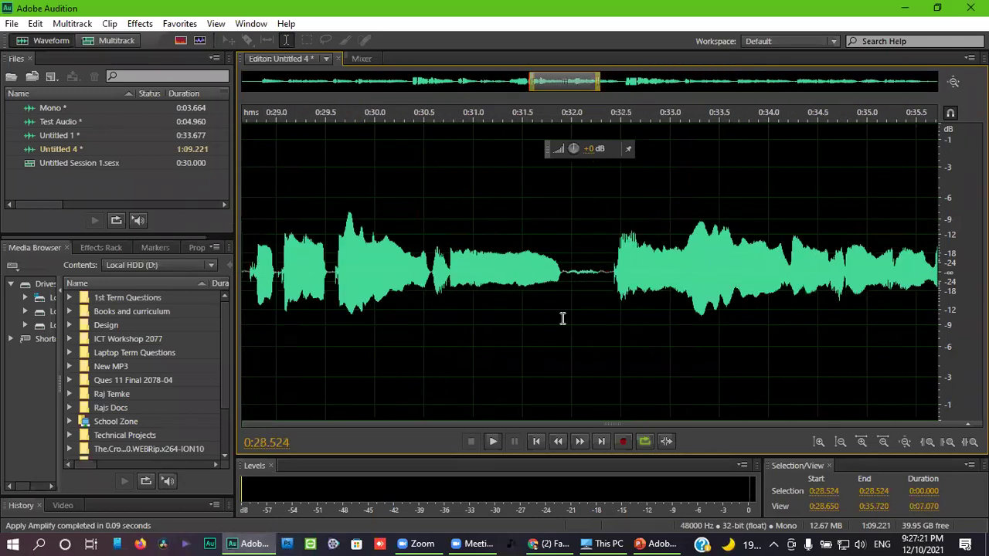
{"action": "scroll", "coordinate": [566, 314], "scroll_direction": "up", "scroll_amount": 3}
{"action": "left_click_drag", "start_coordinate": [664, 294], "coordinate": [558, 283]}
{"action": "left_click", "coordinate": [595, 302]}
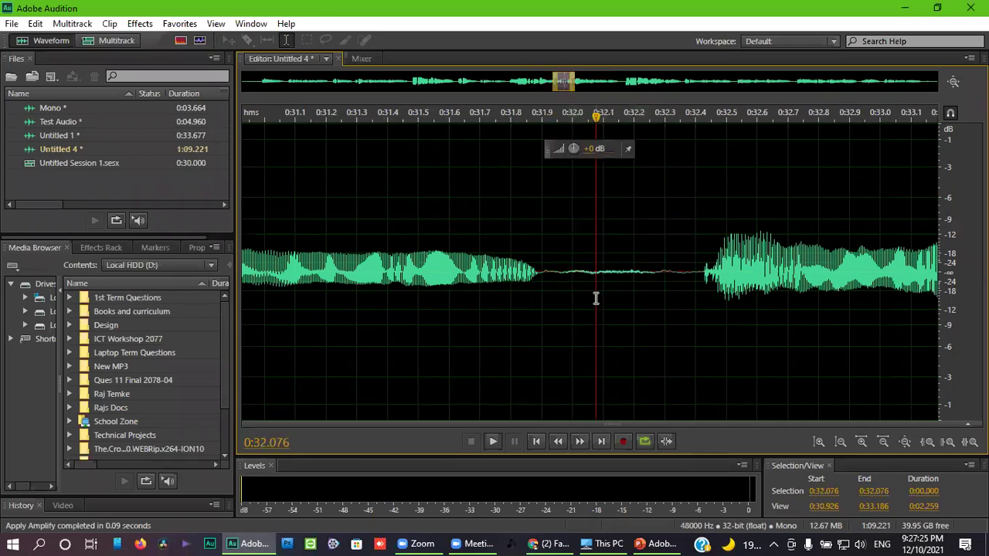
{"action": "scroll", "coordinate": [594, 304], "scroll_direction": "down", "scroll_amount": 3}
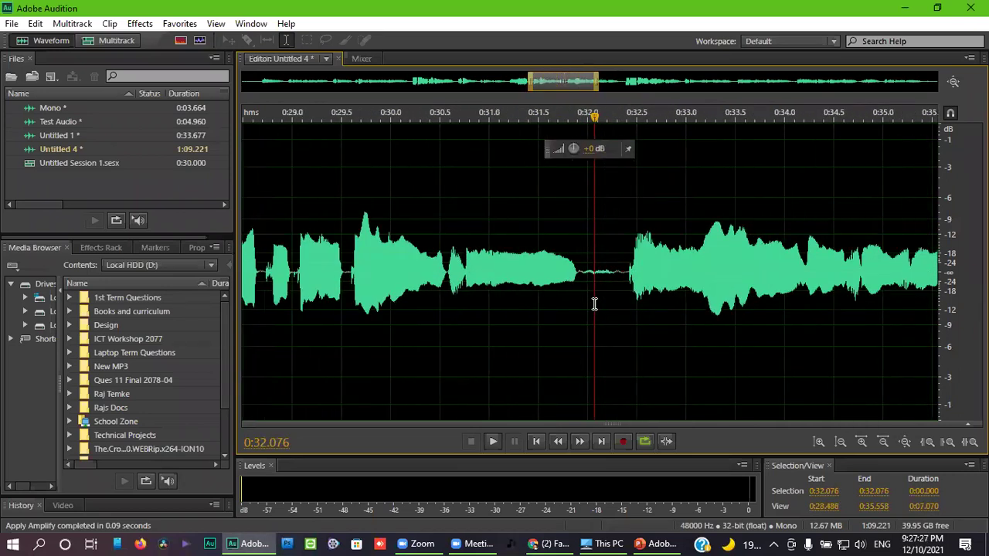
{"action": "scroll", "coordinate": [594, 304], "scroll_direction": "down", "scroll_amount": 1}
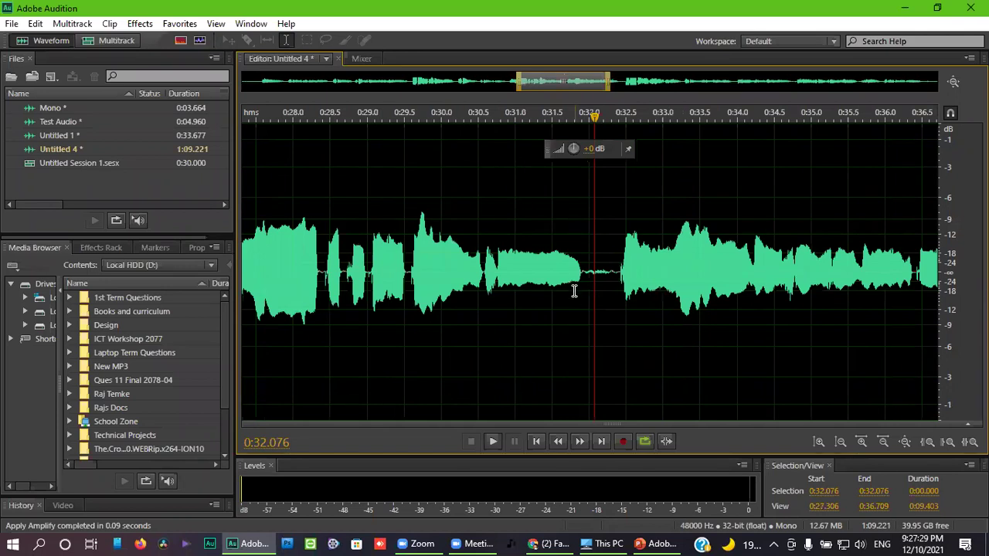
{"action": "scroll", "coordinate": [574, 291], "scroll_direction": "up", "scroll_amount": 6}
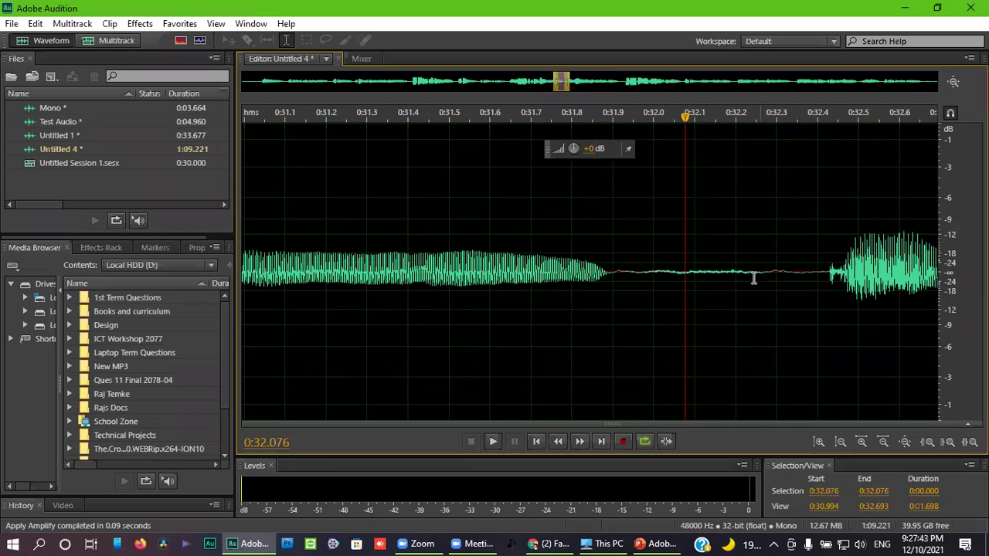
{"action": "scroll", "coordinate": [716, 275], "scroll_direction": "down", "scroll_amount": 2}
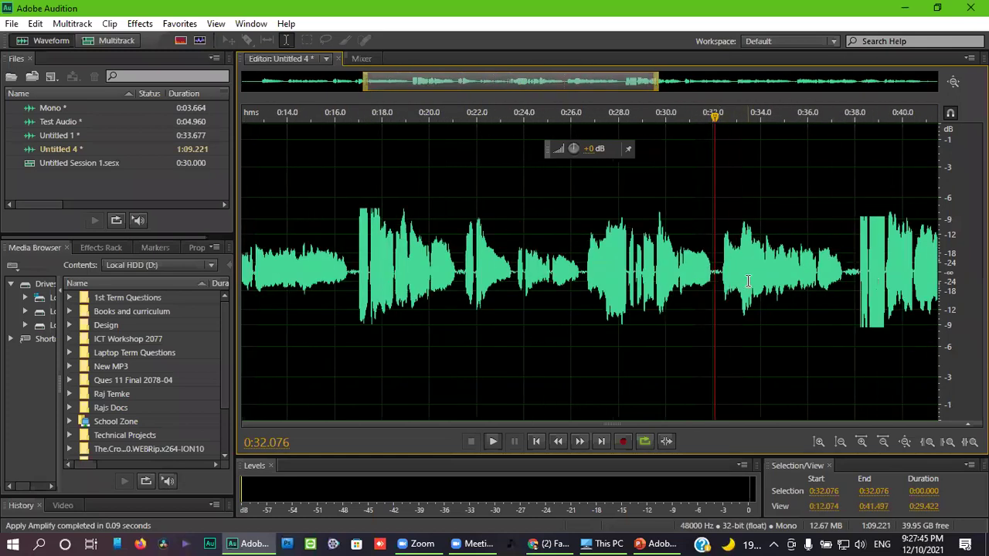
{"action": "scroll", "coordinate": [747, 281], "scroll_direction": "down", "scroll_amount": 2}
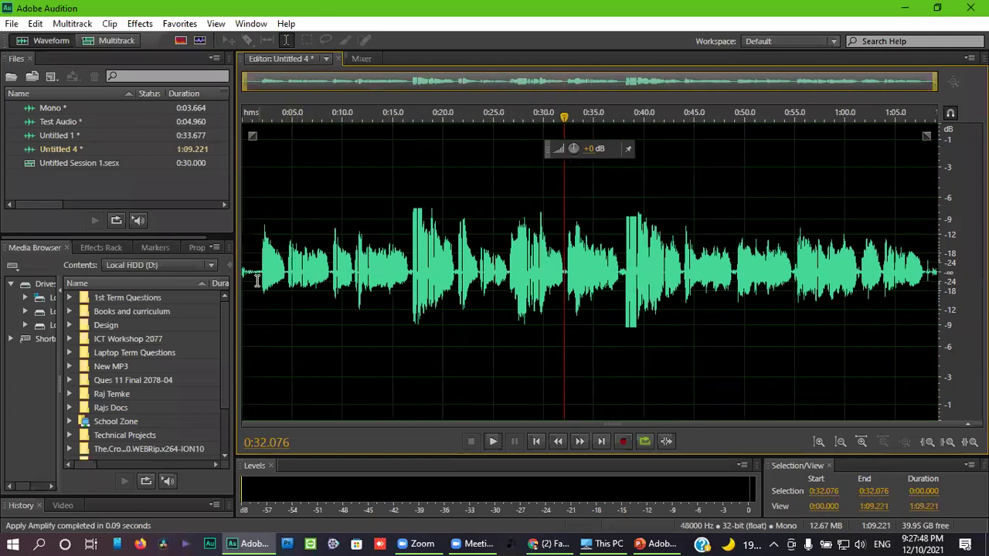
Examine the quiet opening of the recording before the first spoken sound.
{"action": "left_click", "coordinate": [255, 280]}
{"action": "scroll", "coordinate": [257, 280], "scroll_direction": "up", "scroll_amount": 3}
{"action": "left_click_drag", "start_coordinate": [301, 84], "coordinate": [278, 85]}
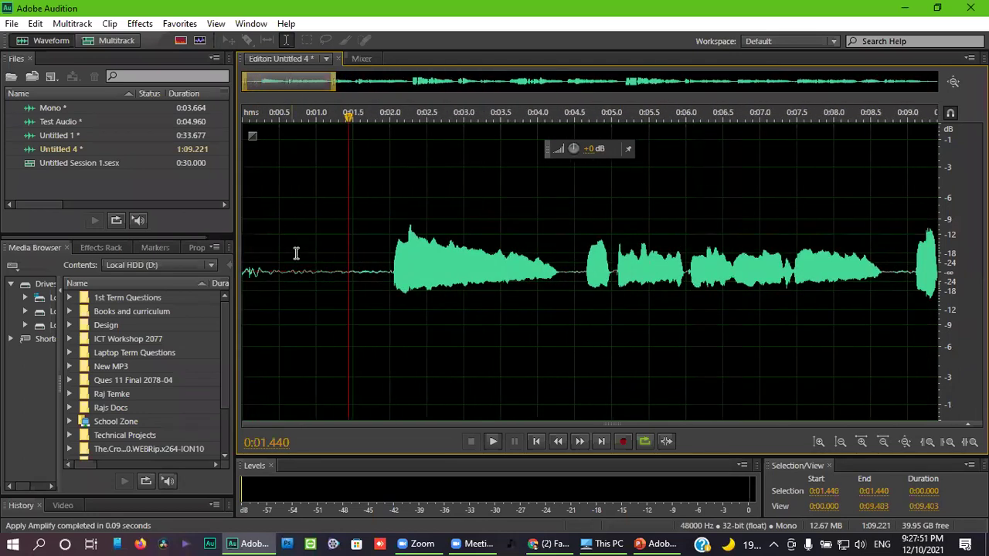
{"action": "left_click", "coordinate": [279, 273]}
{"action": "left_click", "coordinate": [427, 278]}
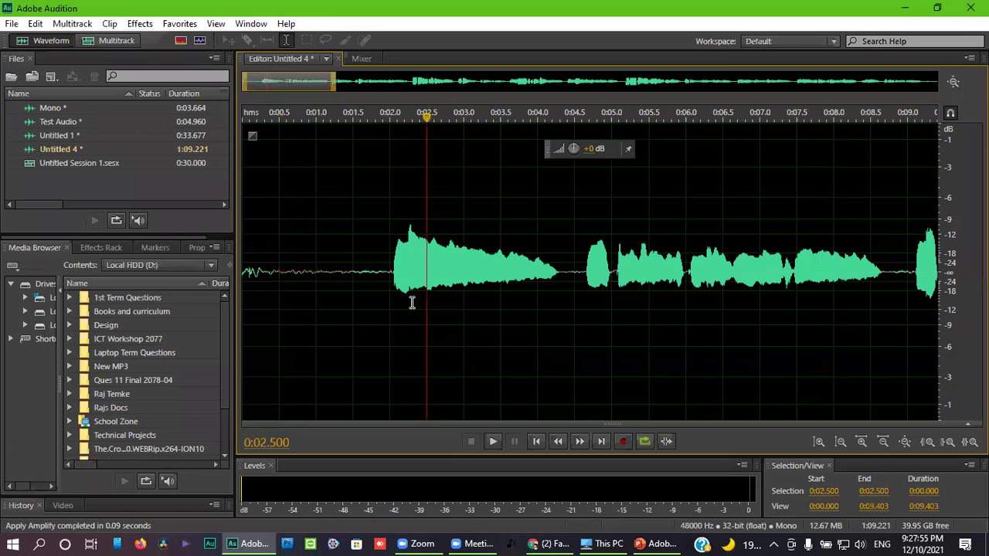
{"action": "left_click", "coordinate": [276, 285]}
{"action": "left_click_drag", "start_coordinate": [275, 285], "coordinate": [380, 301]}
{"action": "left_click", "coordinate": [372, 306]}
{"action": "left_click", "coordinate": [316, 282]}
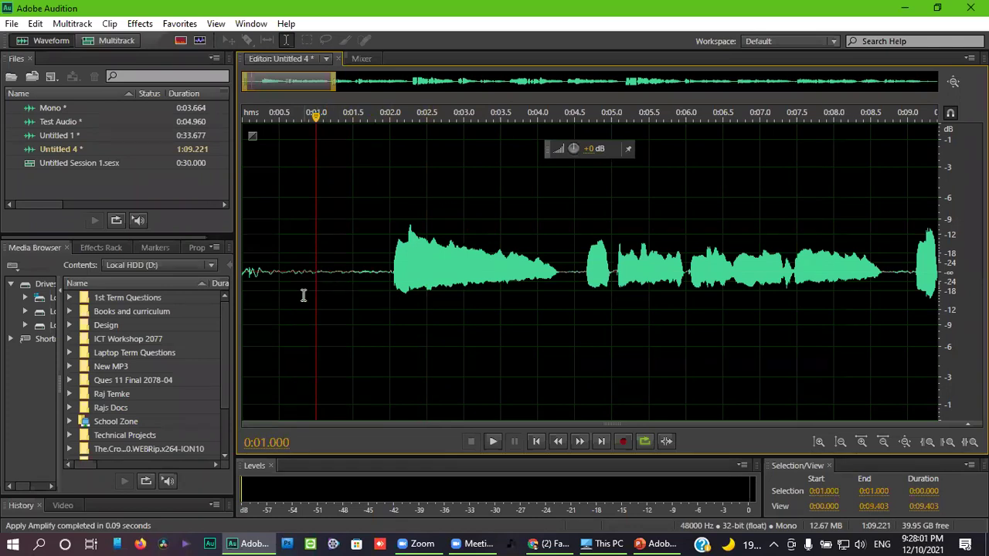
Select the quiet opening section from 0:00.600 to 0:01.925 and play it.
{"action": "scroll", "coordinate": [304, 168], "scroll_direction": "up", "scroll_amount": 2}
{"action": "left_click_drag", "start_coordinate": [263, 83], "coordinate": [239, 87]}
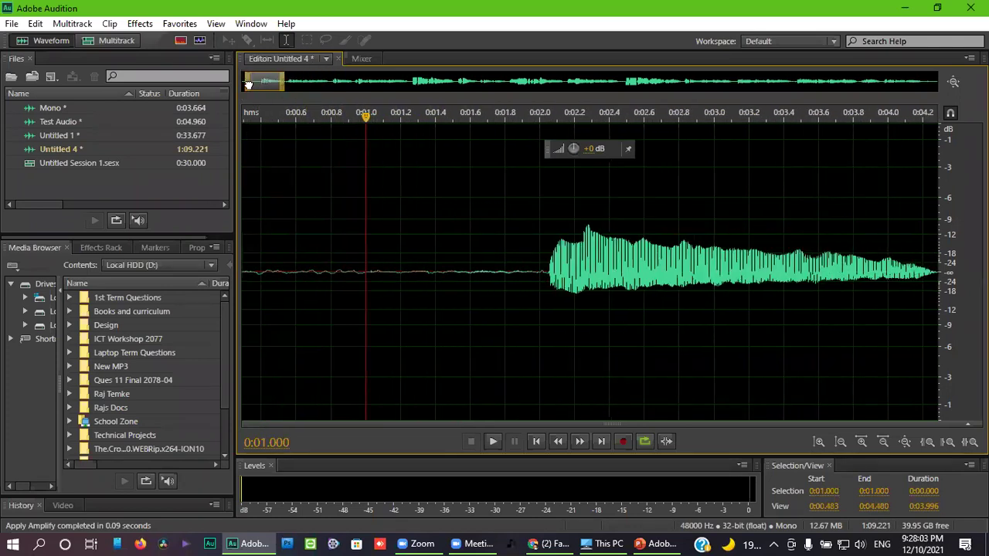
{"action": "left_click_drag", "start_coordinate": [346, 261], "coordinate": [369, 282]}
{"action": "left_click_drag", "start_coordinate": [476, 319], "coordinate": [577, 334]}
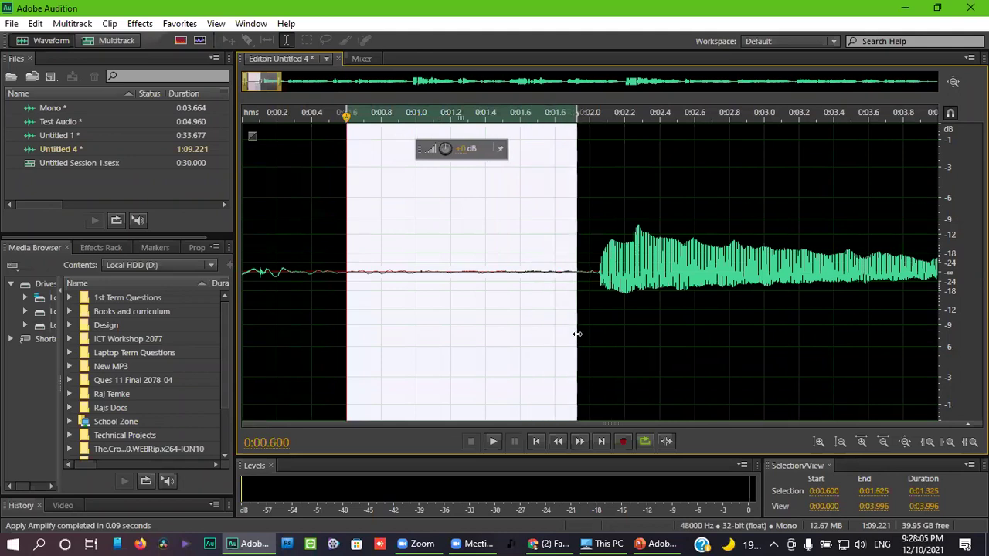
{"action": "key", "text": "space"}
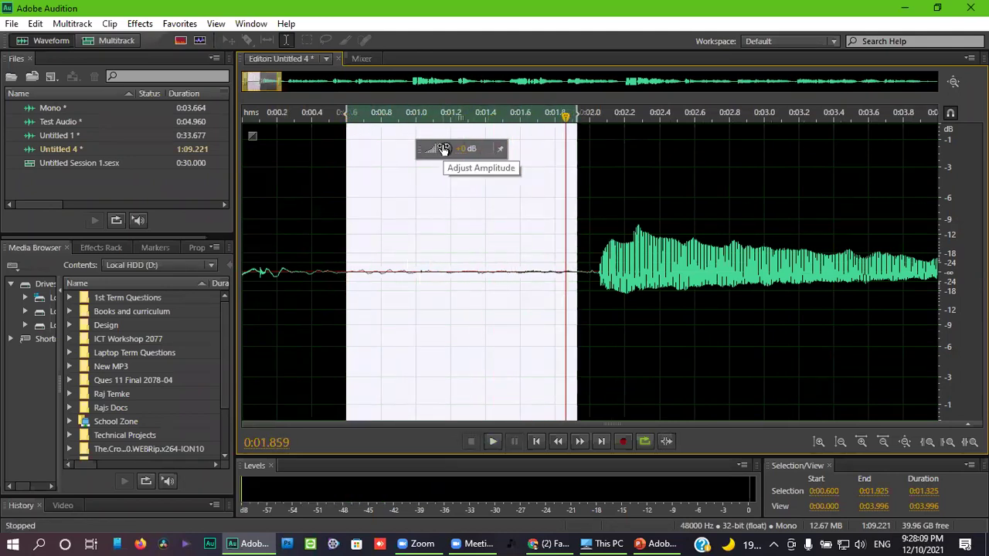
Boost the amplitude of the selected quiet section and play it from near its start.
{"action": "left_click_drag", "start_coordinate": [444, 150], "coordinate": [512, 182]}
{"action": "left_click", "coordinate": [354, 283]}
{"action": "key", "text": "space"}
{"action": "key", "text": "space"}
Reselect the boosted noise section from 0:00.600 to 0:01.938, adjust its amplitude and play it back.
{"action": "left_click_drag", "start_coordinate": [347, 283], "coordinate": [579, 279]}
{"action": "left_click_drag", "start_coordinate": [446, 148], "coordinate": [423, 146]}
{"action": "key", "text": "space"}
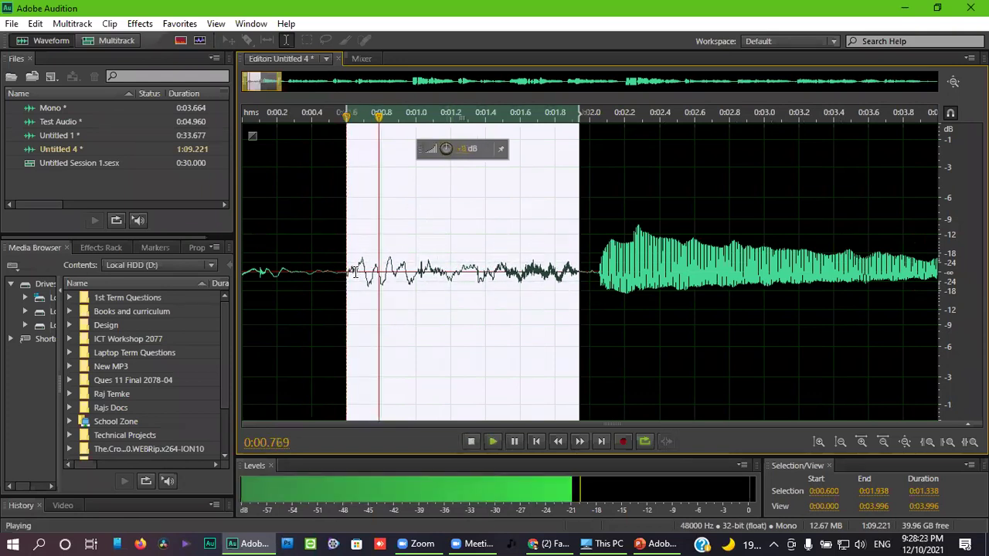
{"action": "key", "text": "space"}
{"action": "key", "text": "space"}
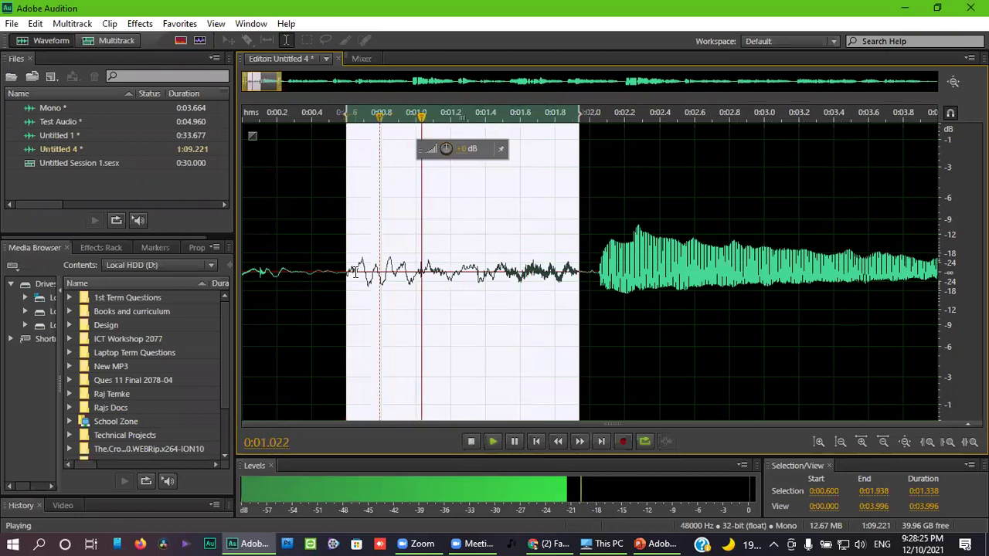
Stop playback and bring the boosted noise section before the first spoken sound back down to its quiet level.
{"action": "key", "text": "space"}
{"action": "left_click", "coordinate": [464, 292]}
{"action": "left_click_drag", "start_coordinate": [484, 294], "coordinate": [580, 271]}
{"action": "left_click_drag", "start_coordinate": [442, 149], "coordinate": [401, 148]}
{"action": "left_click", "coordinate": [532, 302]}
Select the opening noise from 0:00.707 to 0:01.443, boost its amplitude and play it back.
{"action": "left_click_drag", "start_coordinate": [366, 283], "coordinate": [492, 306]}
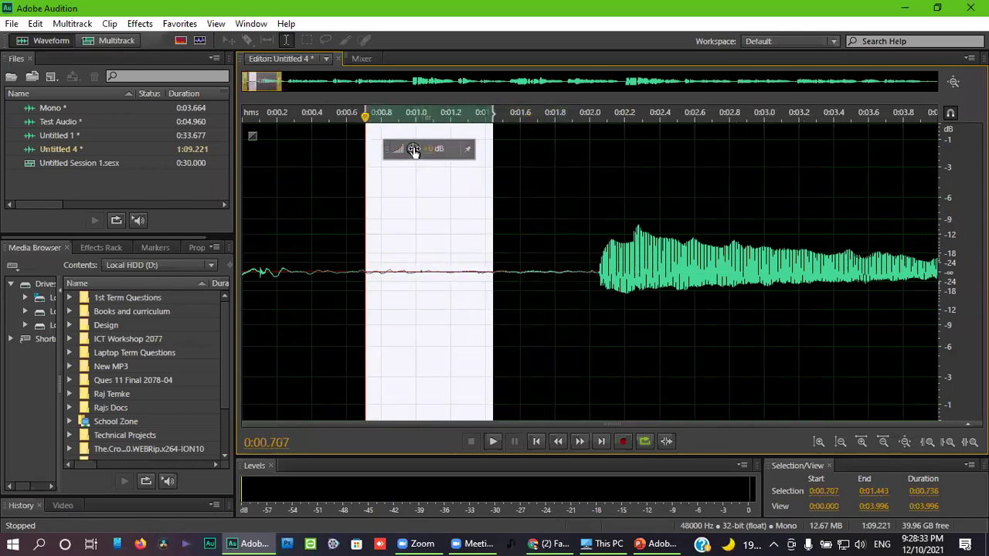
{"action": "left_click_drag", "start_coordinate": [412, 149], "coordinate": [507, 171]}
{"action": "left_click_drag", "start_coordinate": [407, 152], "coordinate": [459, 201]}
{"action": "left_click_drag", "start_coordinate": [410, 148], "coordinate": [400, 149]}
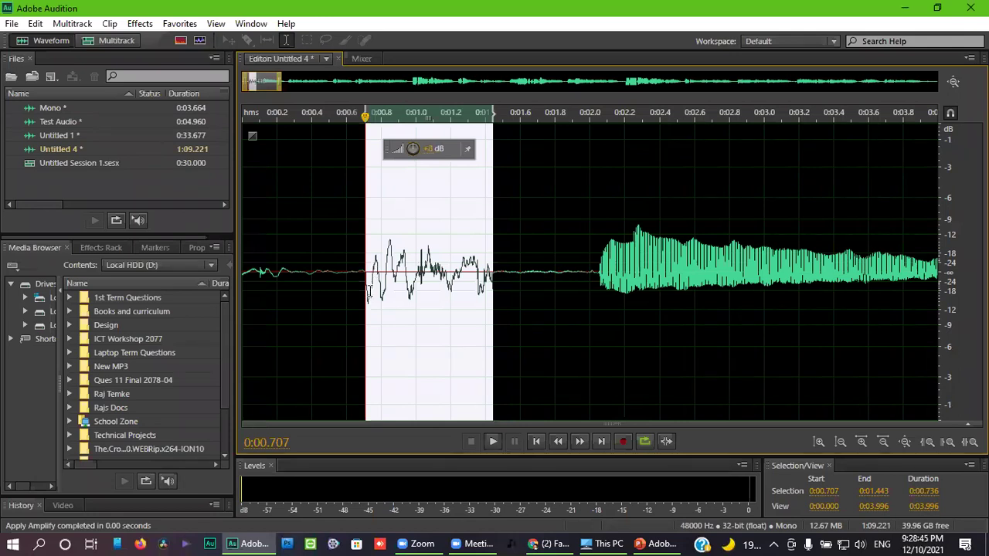
{"action": "key", "text": "space"}
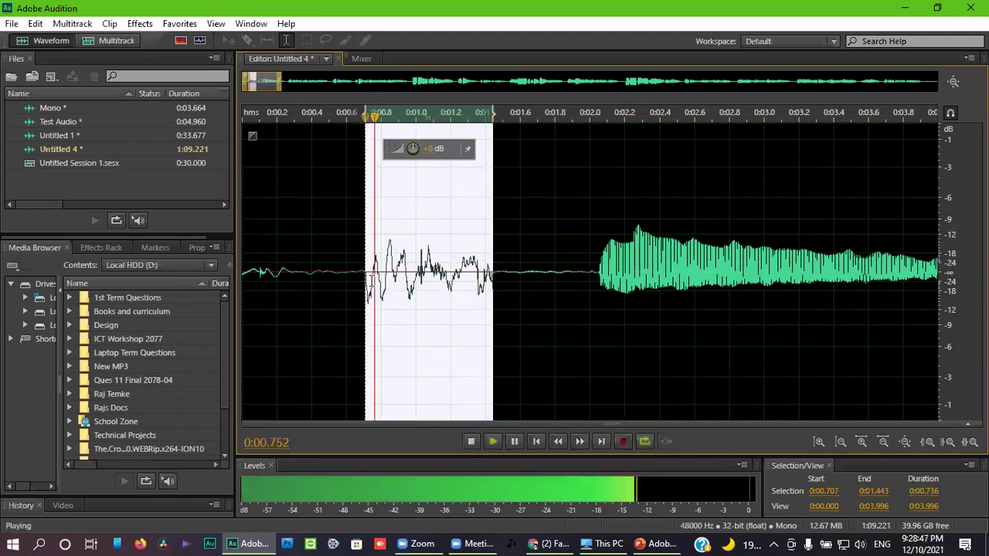
{"action": "key", "text": "space"}
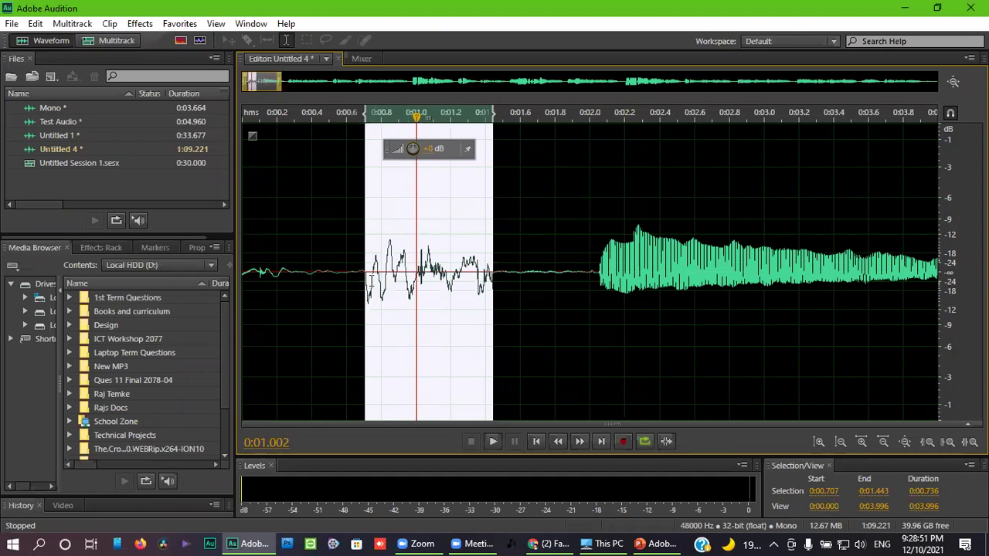
Undo the last two amplitude boosts on the selected noise section.
{"action": "key", "text": "ctrl+z"}
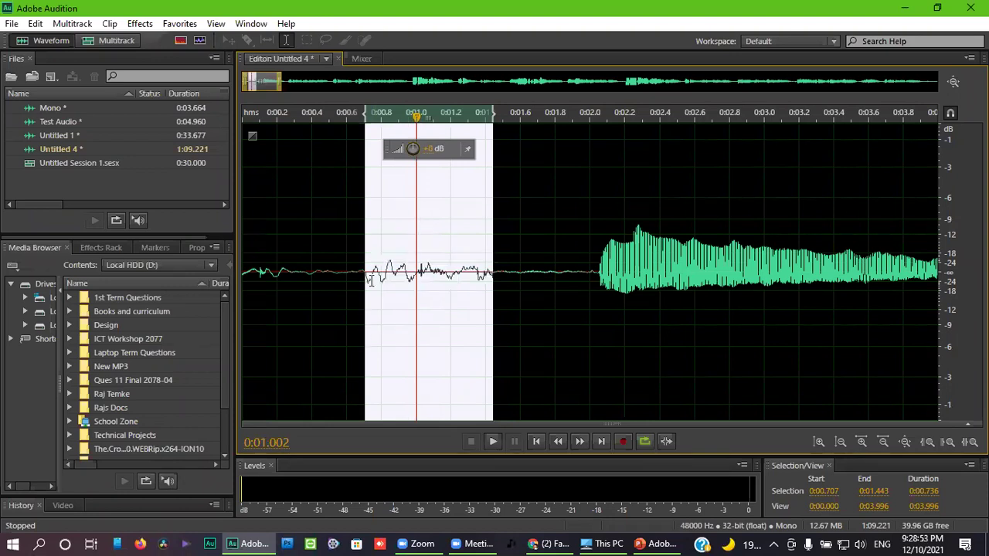
{"action": "key", "text": "ctrl+z"}
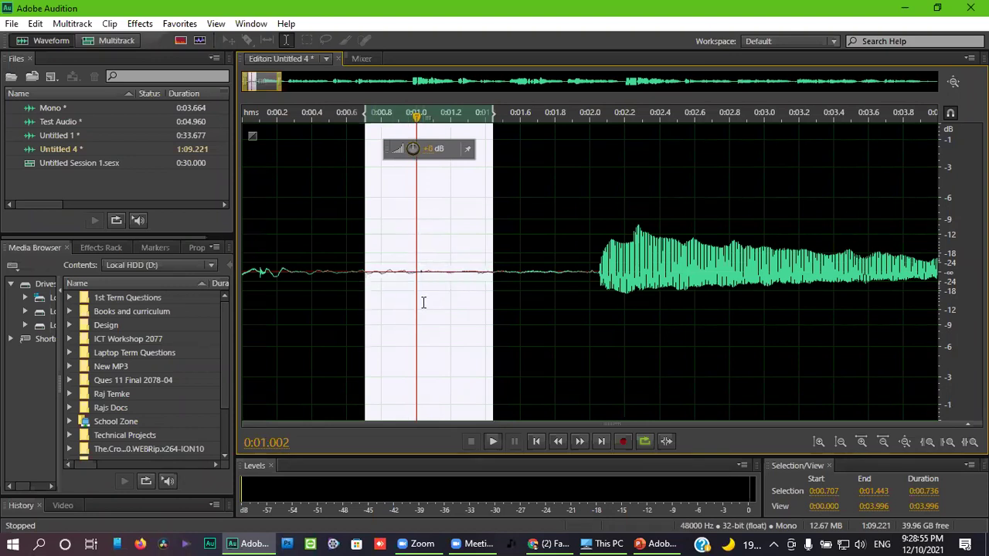
Select the quiet opening from 0:00.748 to 0:01.400 and capture it as a noise print.
{"action": "left_click", "coordinate": [426, 294]}
{"action": "left_click", "coordinate": [364, 287]}
{"action": "left_click_drag", "start_coordinate": [368, 286], "coordinate": [487, 317]}
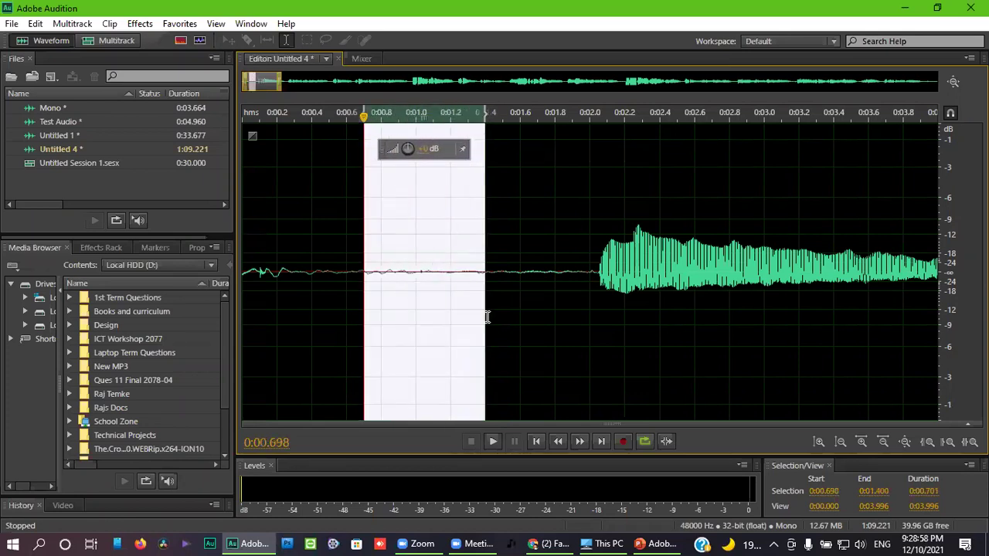
{"action": "left_click", "coordinate": [415, 284]}
{"action": "left_click_drag", "start_coordinate": [374, 274], "coordinate": [481, 297]}
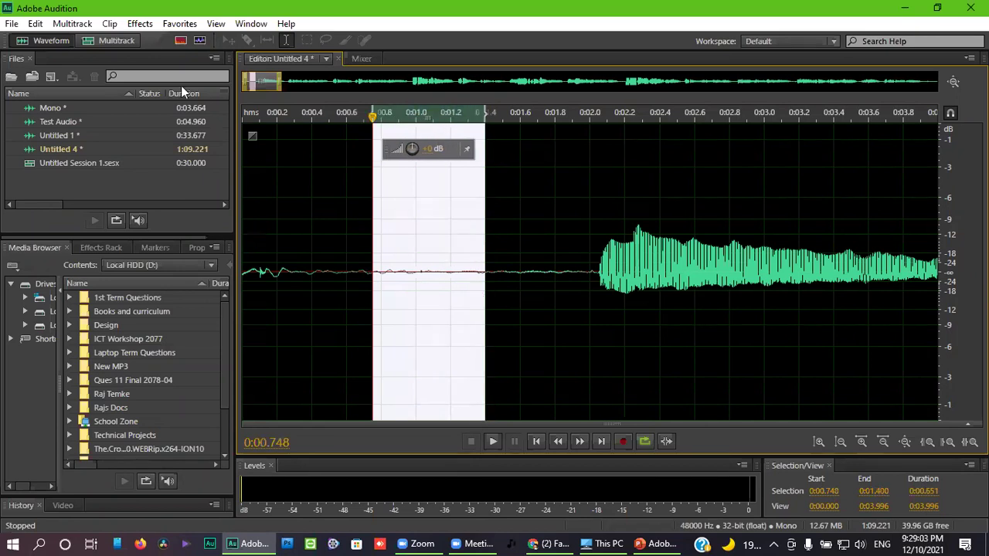
{"action": "left_click", "coordinate": [141, 26]}
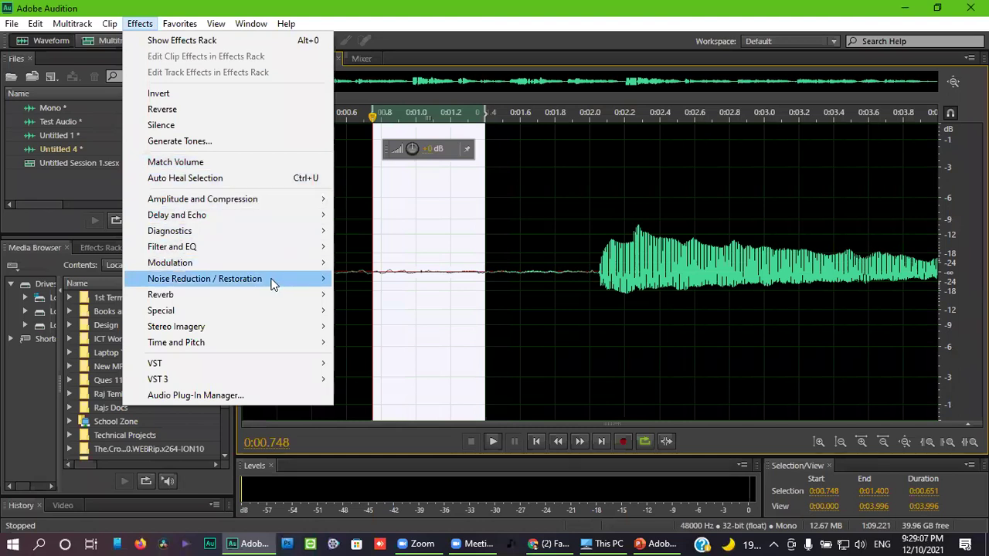
{"action": "mouse_move", "coordinate": [267, 280]}
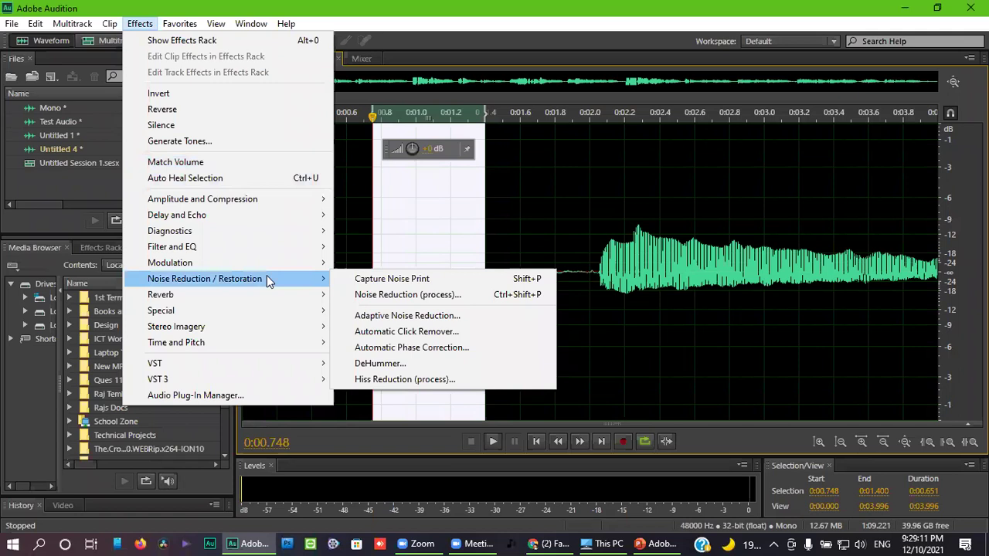
{"action": "left_click", "coordinate": [381, 281]}
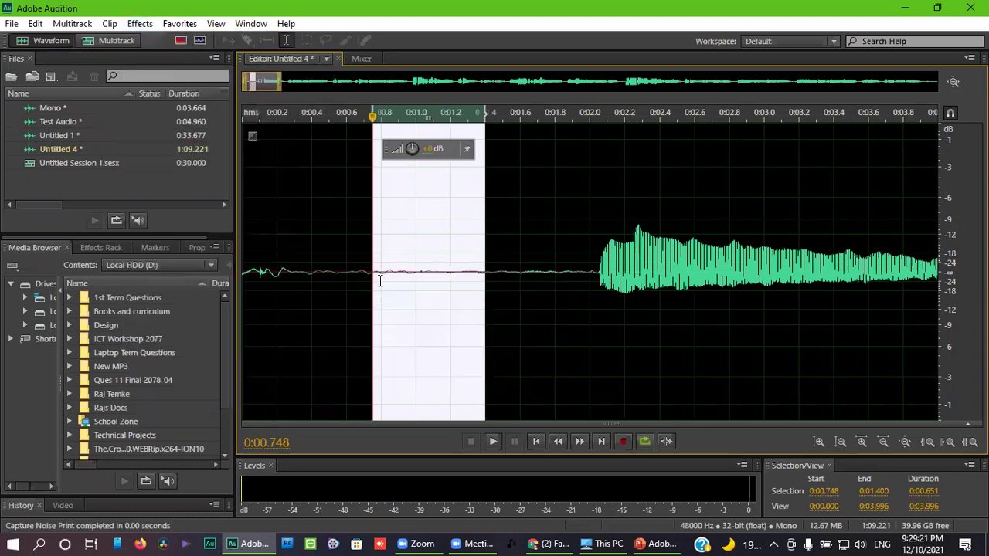
Examine the noise in the pauses between spoken phrases, especially the gap from about 0:21.1 to 0:21.5.
{"action": "left_click", "coordinate": [386, 283]}
{"action": "scroll", "coordinate": [403, 291], "scroll_direction": "down", "scroll_amount": 3}
{"action": "scroll", "coordinate": [403, 291], "scroll_direction": "down", "scroll_amount": 3}
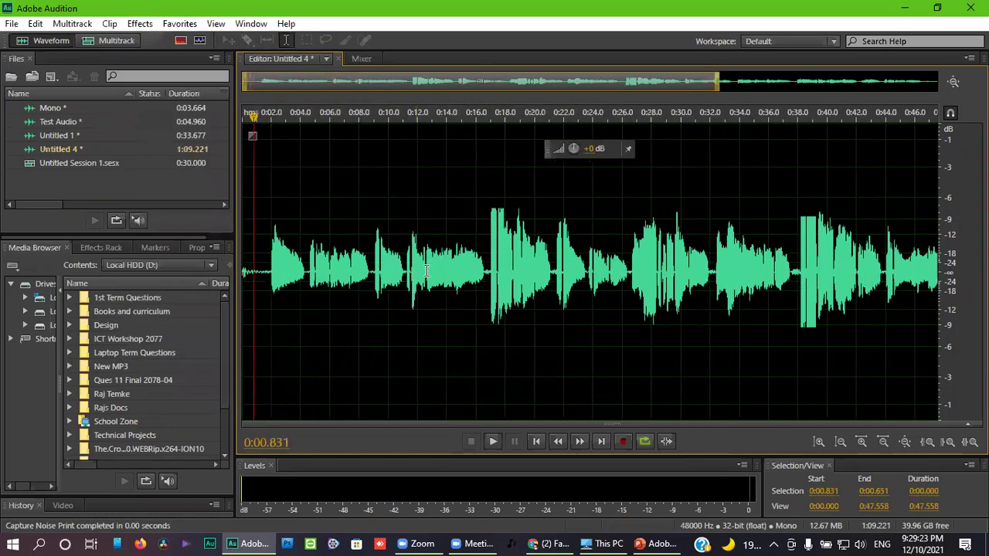
{"action": "left_click", "coordinate": [443, 320]}
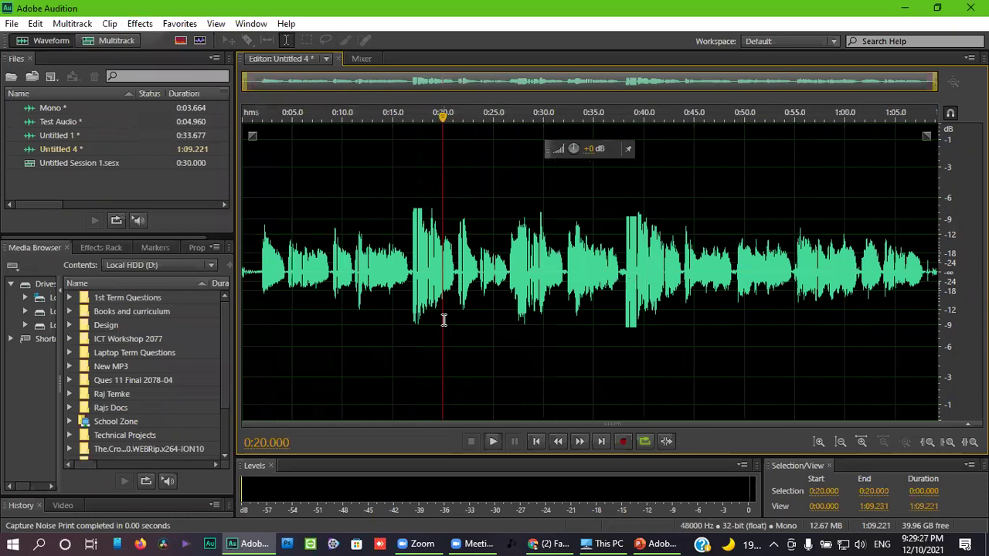
{"action": "left_click", "coordinate": [414, 325]}
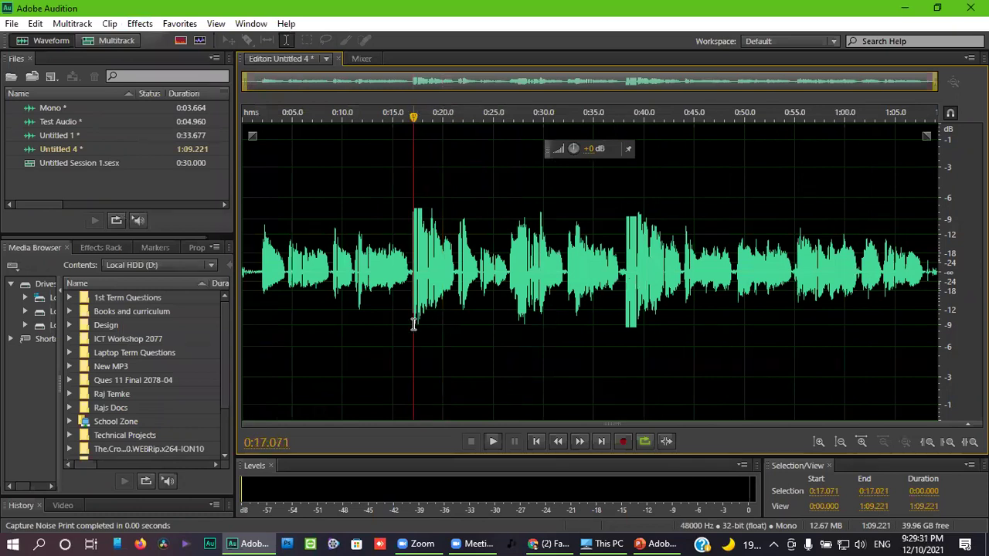
{"action": "left_click", "coordinate": [453, 295]}
{"action": "scroll", "coordinate": [456, 297], "scroll_direction": "up", "scroll_amount": 10}
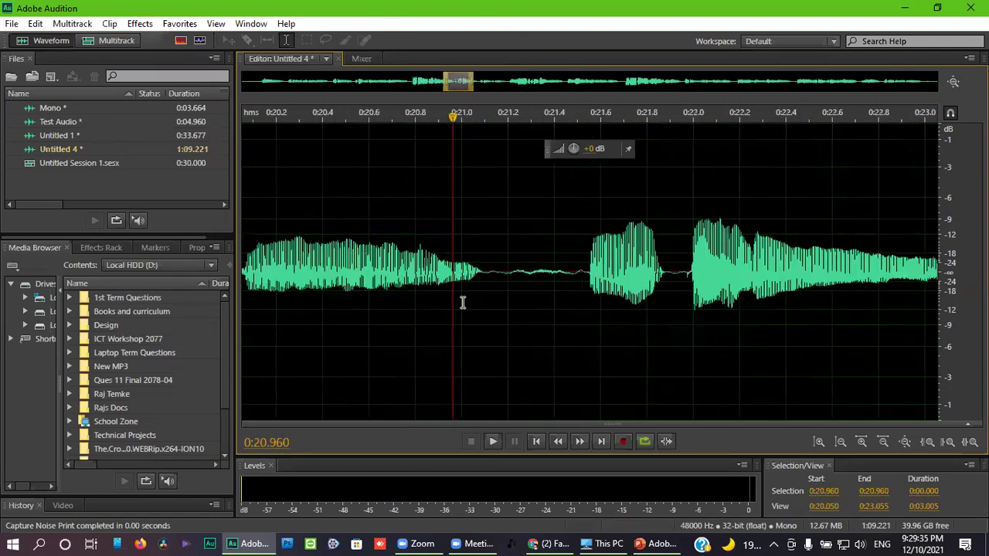
{"action": "left_click_drag", "start_coordinate": [544, 294], "coordinate": [609, 315]}
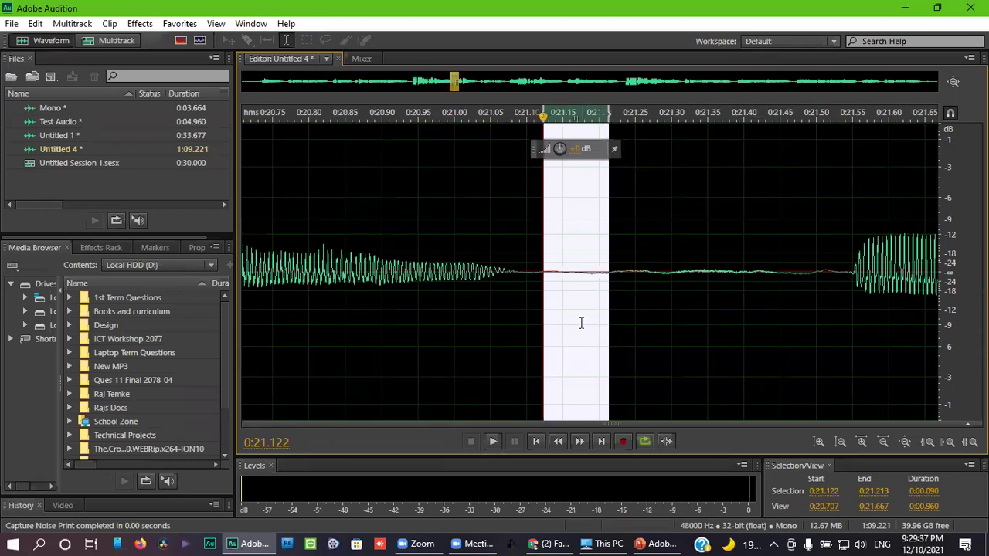
{"action": "left_click", "coordinate": [557, 323]}
{"action": "scroll", "coordinate": [554, 323], "scroll_direction": "down", "scroll_amount": 10}
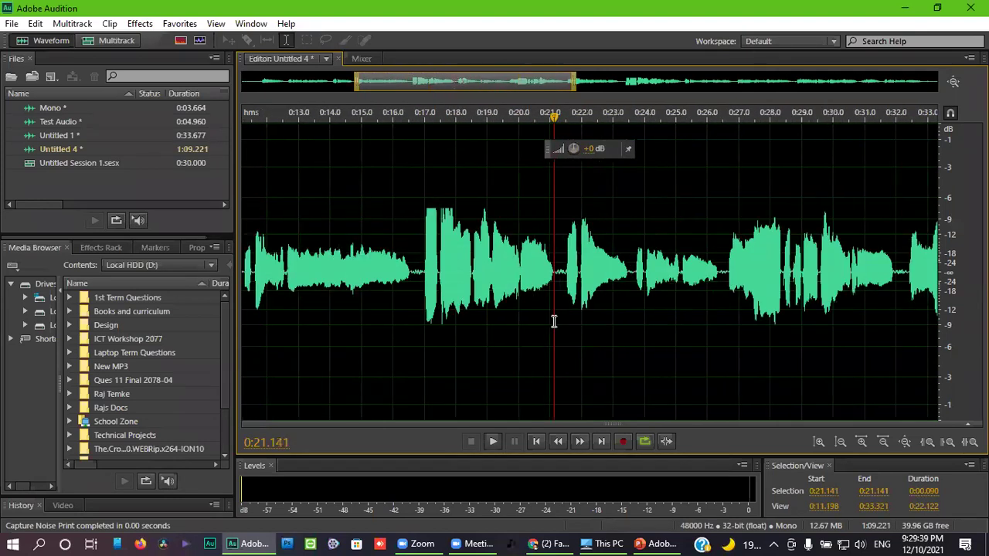
Compare the quiet opening with the rest of the recording, highlighting the waveform from 0:00.576 to the end.
{"action": "left_click", "coordinate": [254, 287]}
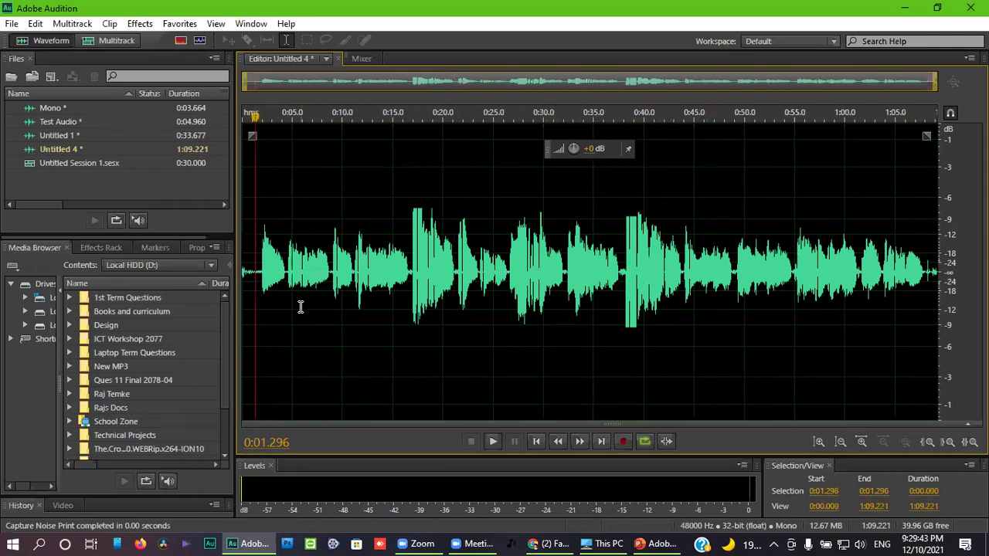
{"action": "scroll", "coordinate": [305, 293], "scroll_direction": "up", "scroll_amount": 3}
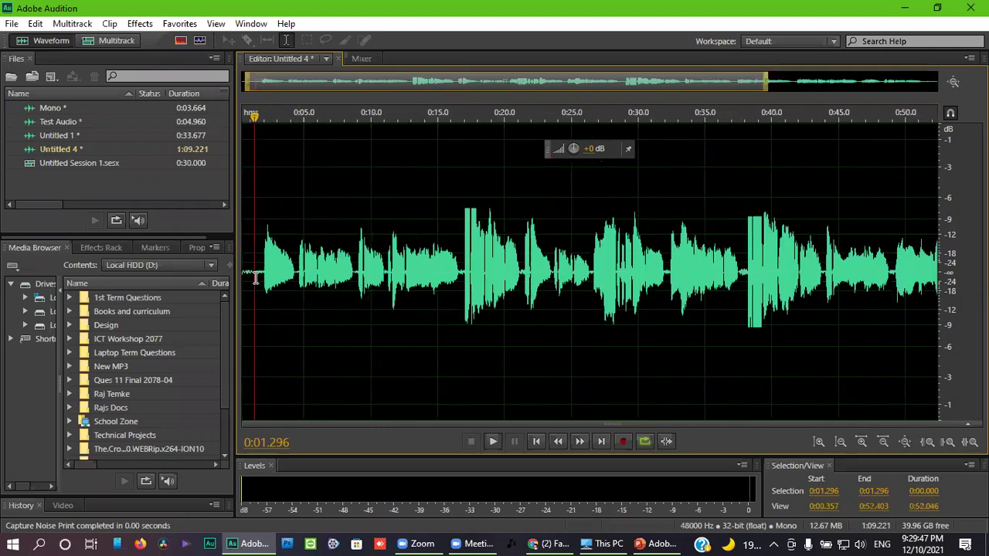
{"action": "scroll", "coordinate": [255, 278], "scroll_direction": "up", "scroll_amount": 3}
{"action": "scroll", "coordinate": [256, 281], "scroll_direction": "up", "scroll_amount": 2}
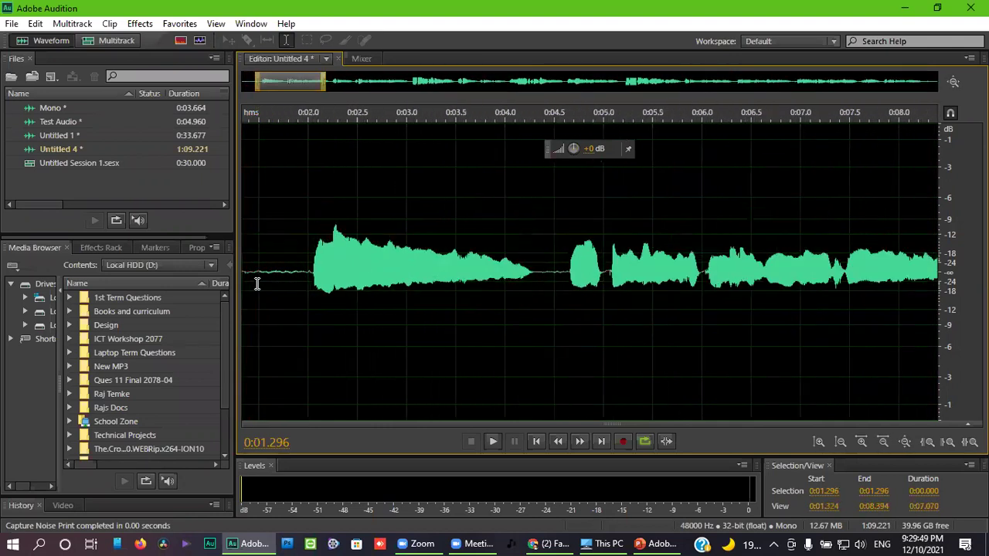
{"action": "left_click", "coordinate": [272, 286]}
{"action": "scroll", "coordinate": [273, 287], "scroll_direction": "down", "scroll_amount": 5}
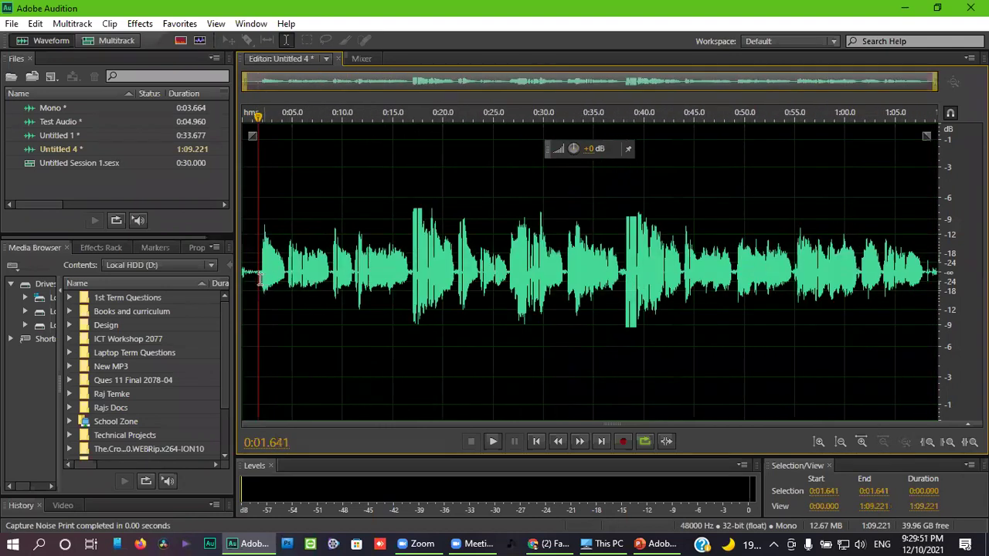
{"action": "left_click_drag", "start_coordinate": [247, 281], "coordinate": [938, 320]}
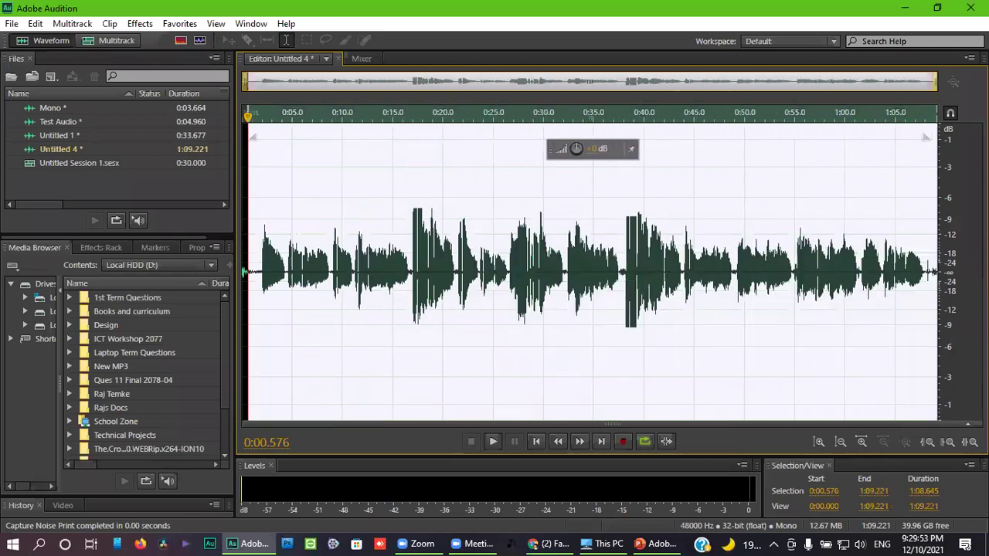
{"action": "left_click", "coordinate": [570, 305]}
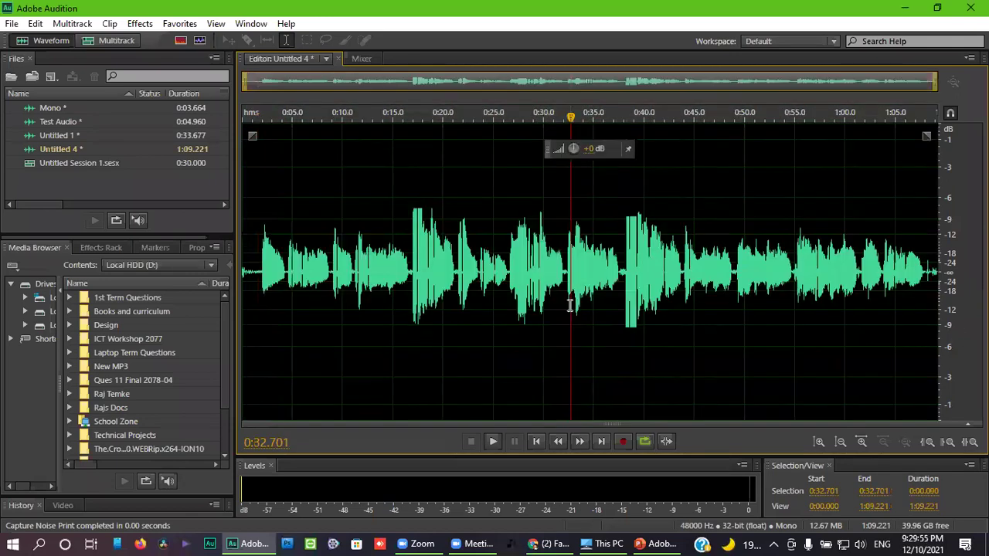
{"action": "left_click", "coordinate": [322, 287]}
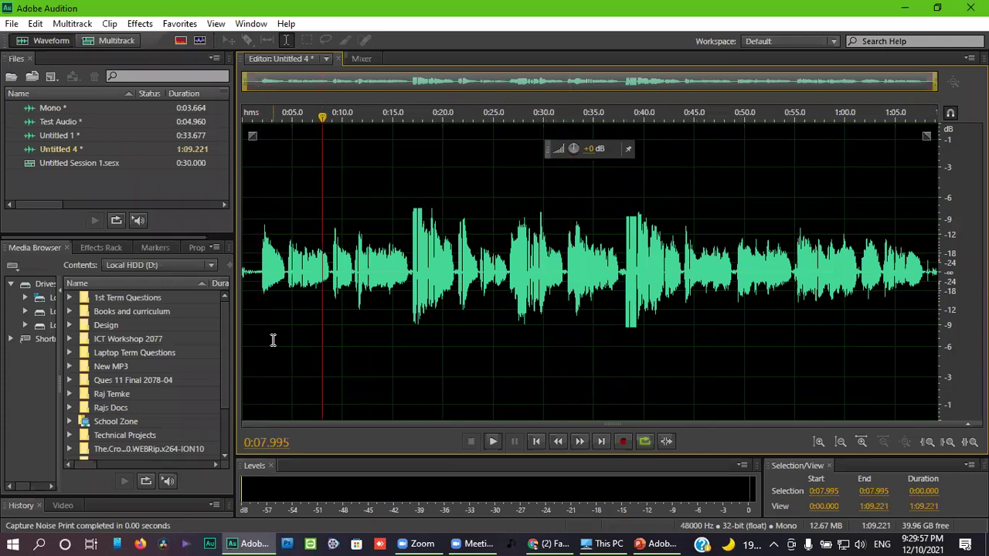
{"action": "left_click", "coordinate": [323, 280]}
{"action": "left_click", "coordinate": [339, 294]}
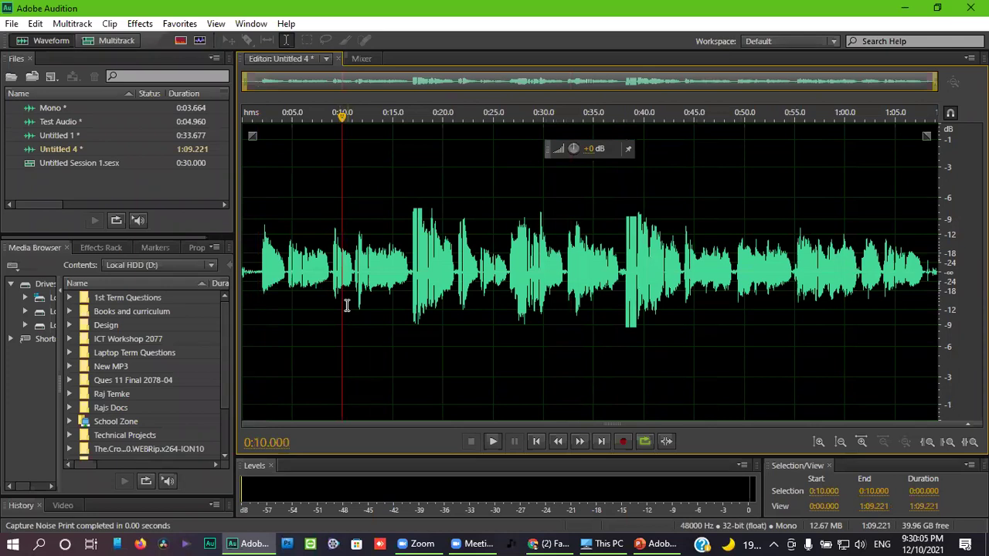
{"action": "left_click", "coordinate": [310, 301]}
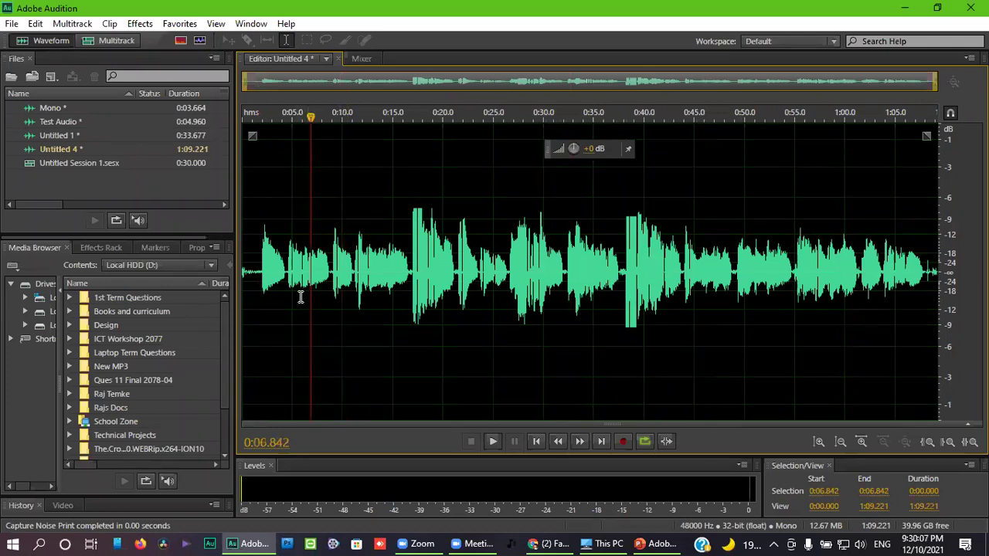
Select the noise-only section from 0:00.787 to 0:01.125 near the start and capture it as the noise print.
{"action": "scroll", "coordinate": [255, 263], "scroll_direction": "up", "scroll_amount": 5}
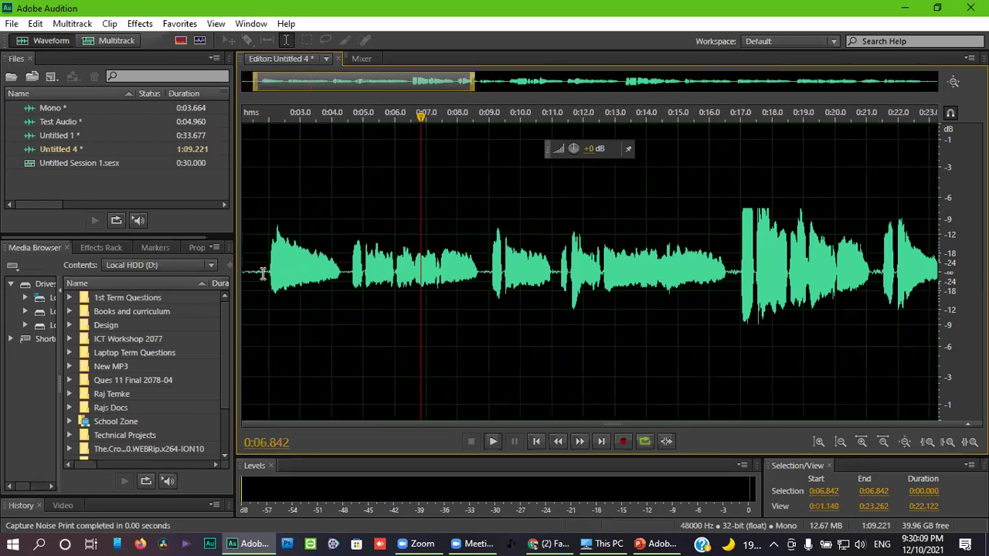
{"action": "left_click_drag", "start_coordinate": [302, 83], "coordinate": [292, 83]}
{"action": "left_click_drag", "start_coordinate": [313, 282], "coordinate": [363, 296]}
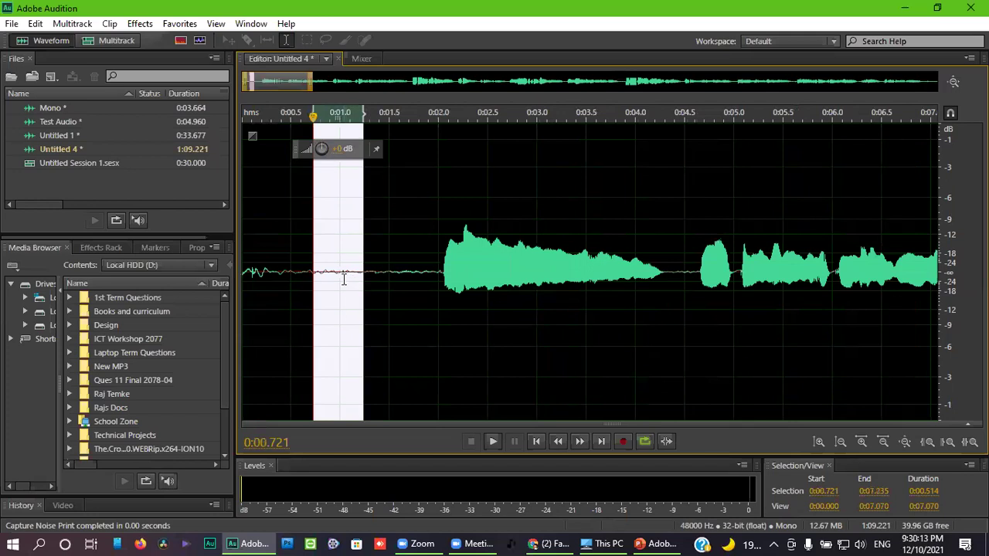
{"action": "left_click", "coordinate": [352, 290]}
{"action": "left_click", "coordinate": [323, 281]}
{"action": "left_click", "coordinate": [355, 281], "text": "shift"}
{"action": "left_click", "coordinate": [140, 23]}
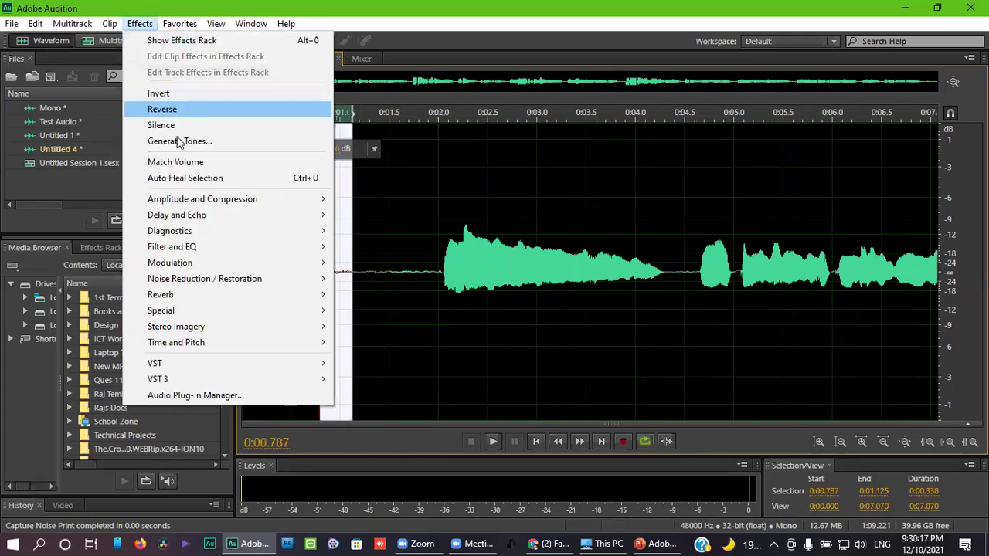
{"action": "mouse_move", "coordinate": [241, 202]}
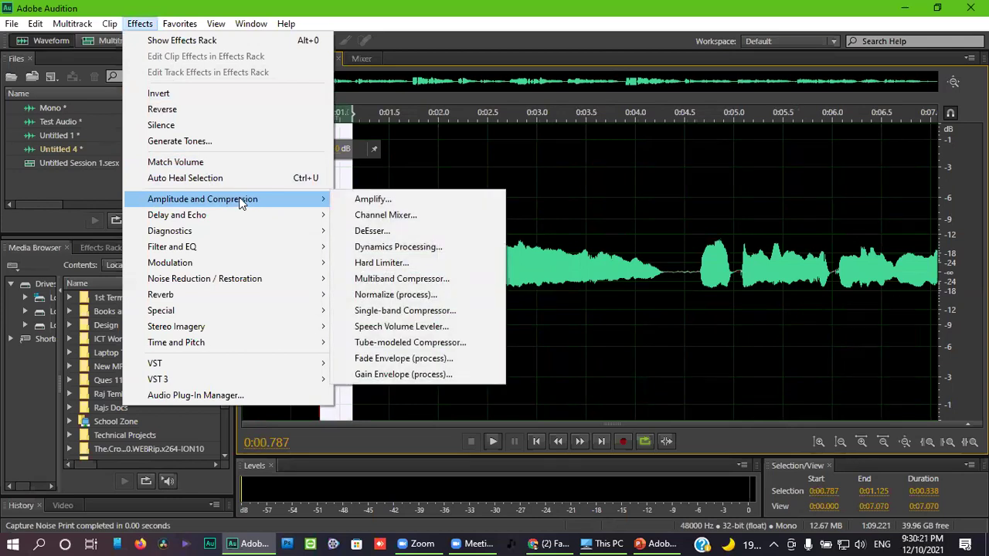
{"action": "mouse_move", "coordinate": [249, 278]}
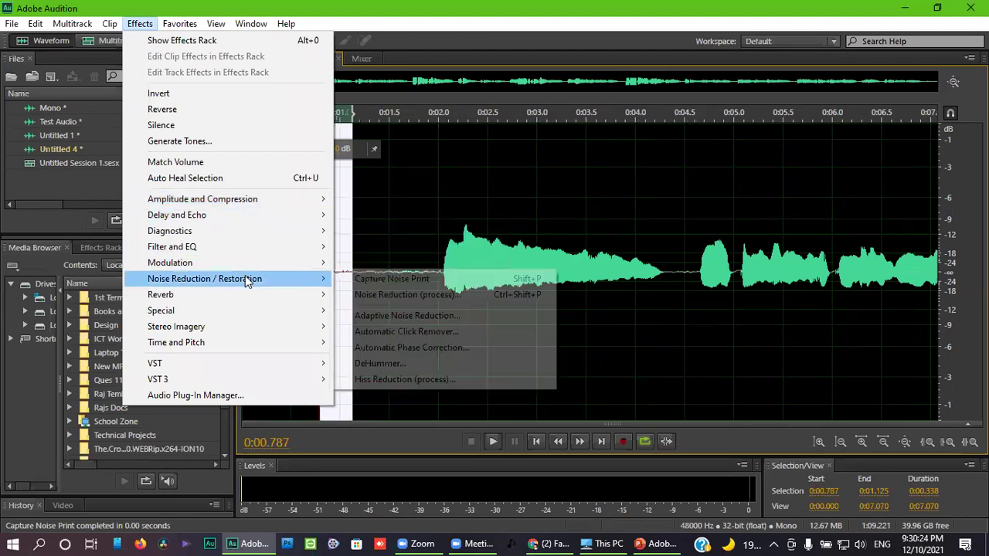
{"action": "left_click", "coordinate": [361, 278]}
Clear the selection, start Noise Reduction (process) on the recording, and preview the effect at 69 % strength.
{"action": "left_click", "coordinate": [330, 270]}
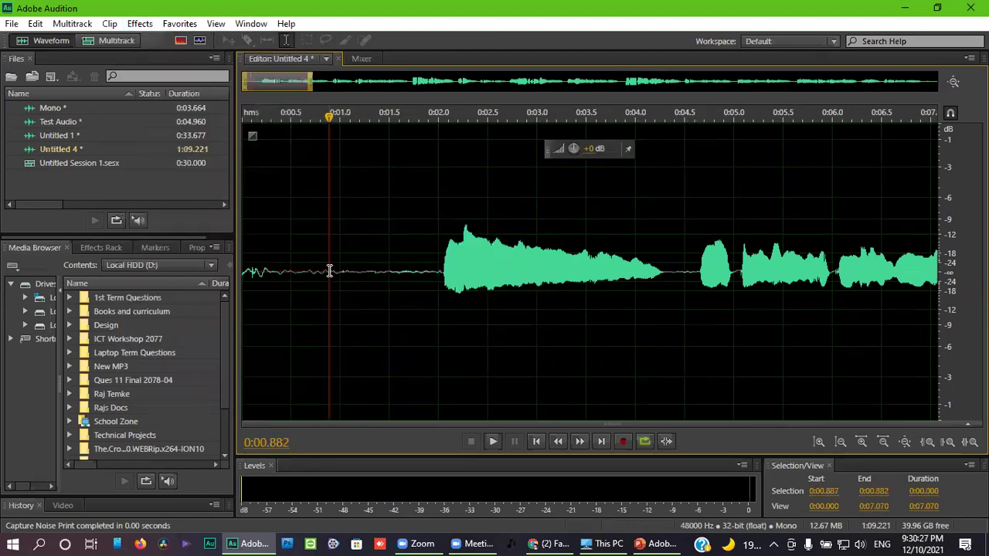
{"action": "scroll", "coordinate": [329, 271], "scroll_direction": "down", "scroll_amount": 5}
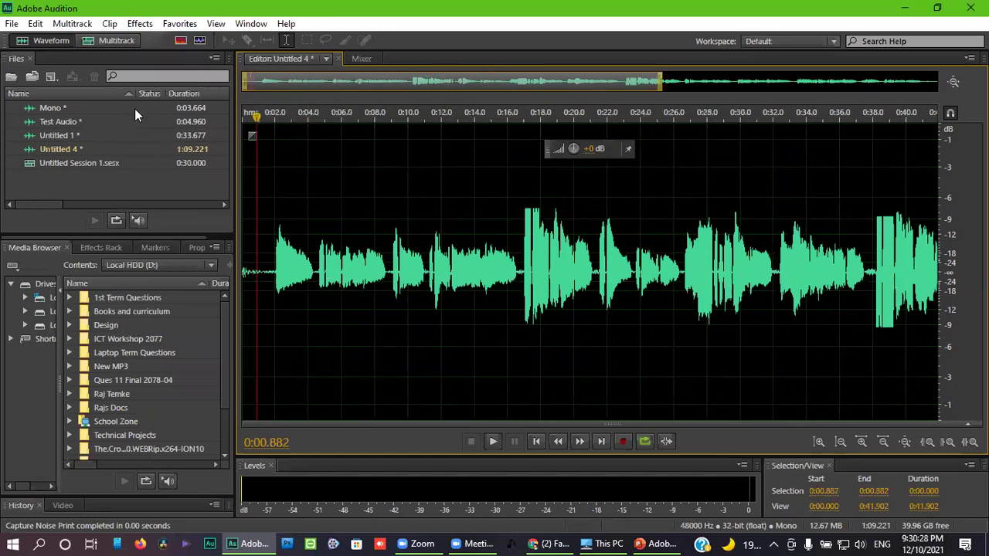
{"action": "left_click", "coordinate": [130, 29]}
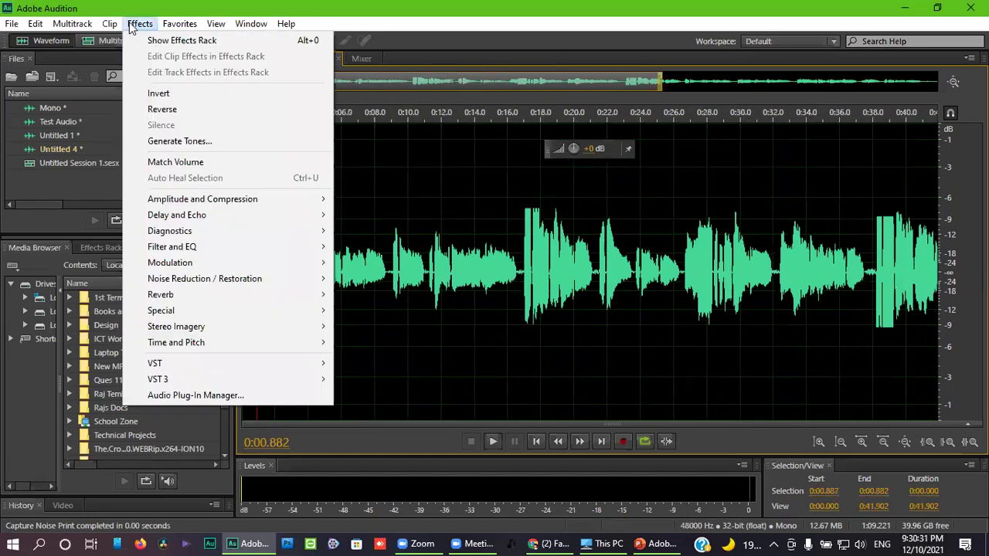
{"action": "mouse_move", "coordinate": [263, 280]}
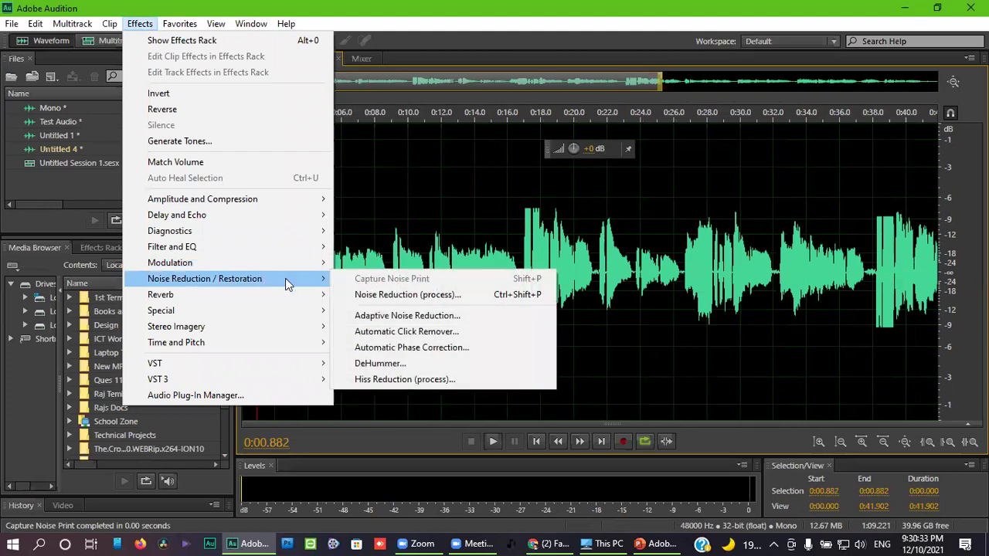
{"action": "left_click", "coordinate": [411, 295]}
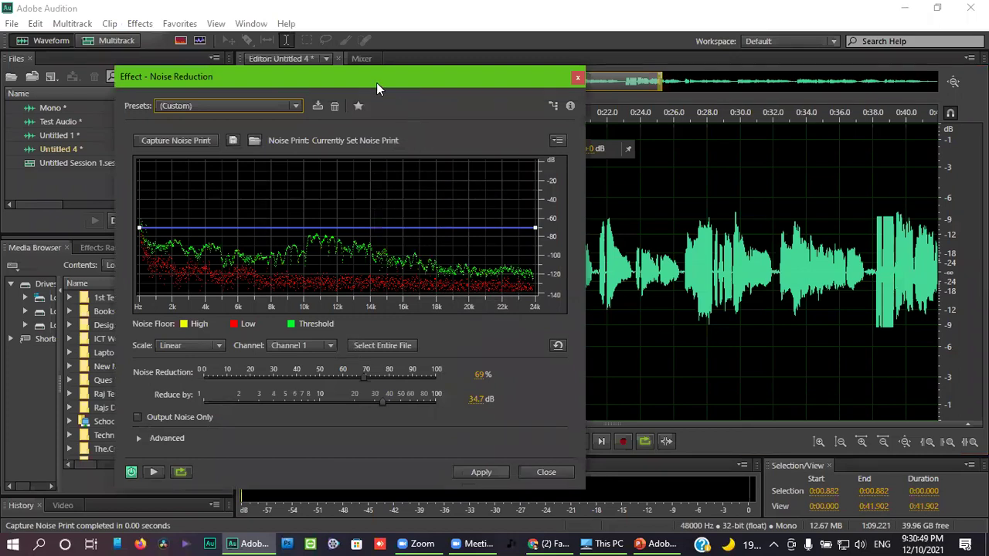
{"action": "left_click_drag", "start_coordinate": [376, 83], "coordinate": [525, 72]}
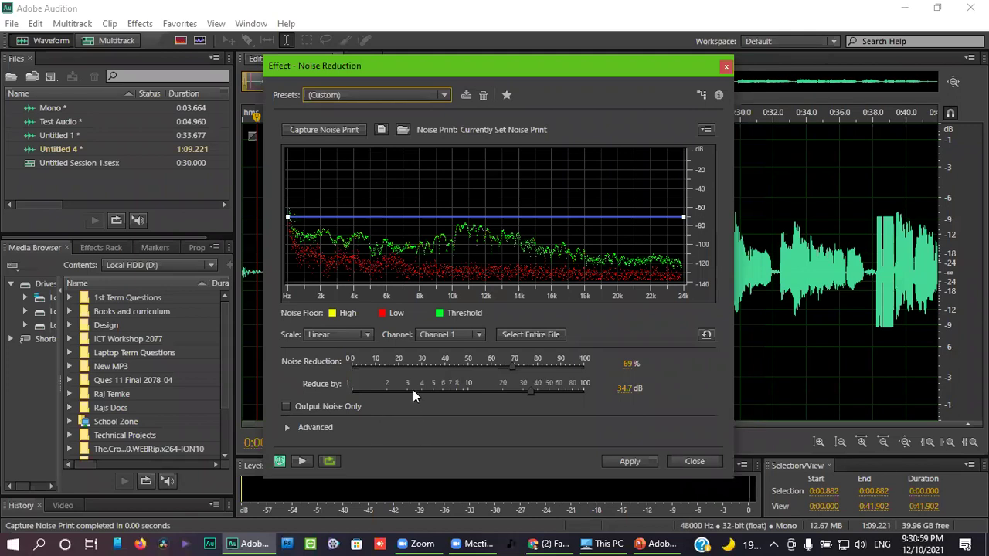
{"action": "left_click", "coordinate": [307, 461]}
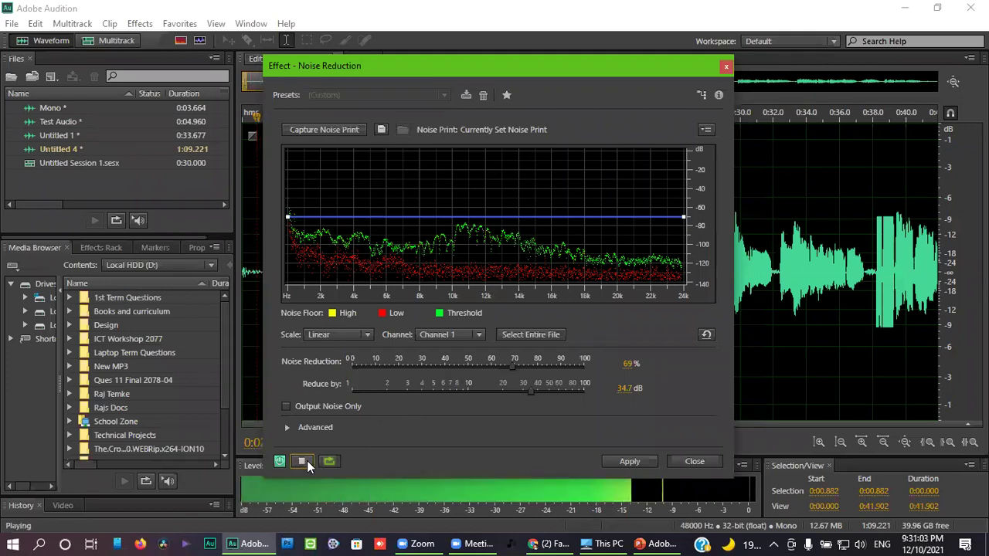
{"action": "left_click", "coordinate": [307, 461]}
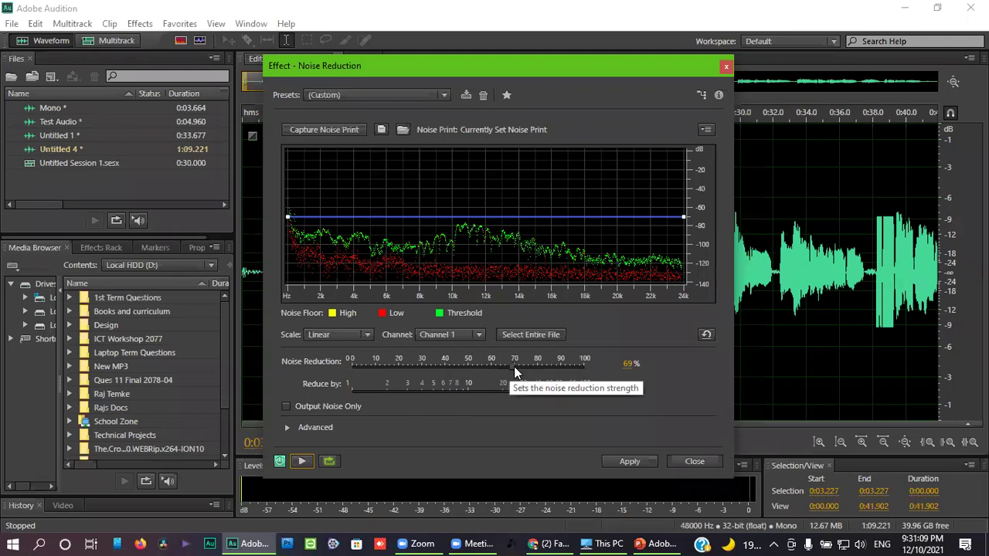
Try noise reduction at 30 % with a preview, raise it to 75 %, and close the effect without applying it.
{"action": "left_click_drag", "start_coordinate": [512, 365], "coordinate": [423, 362]}
{"action": "left_click", "coordinate": [303, 461]}
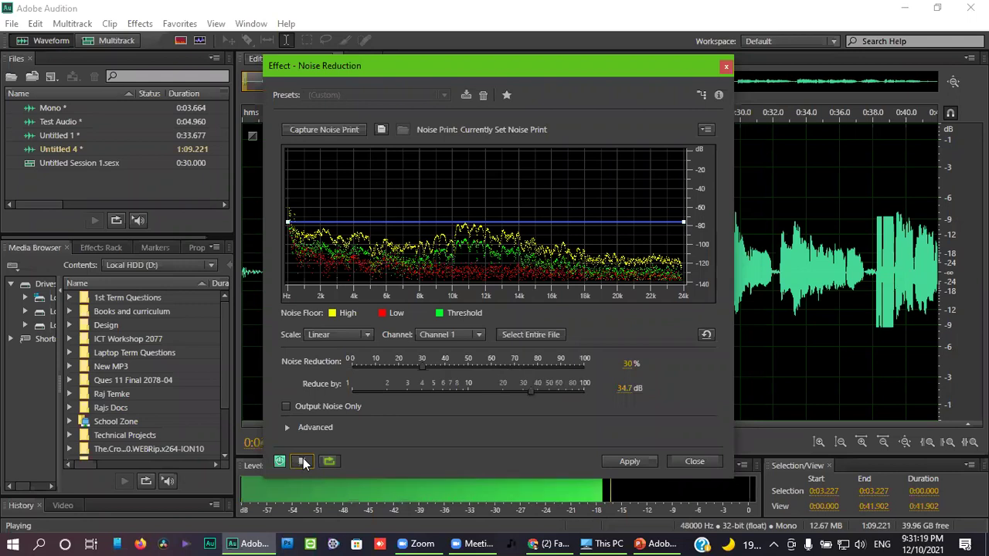
{"action": "left_click", "coordinate": [303, 461]}
{"action": "left_click_drag", "start_coordinate": [422, 365], "coordinate": [526, 381]}
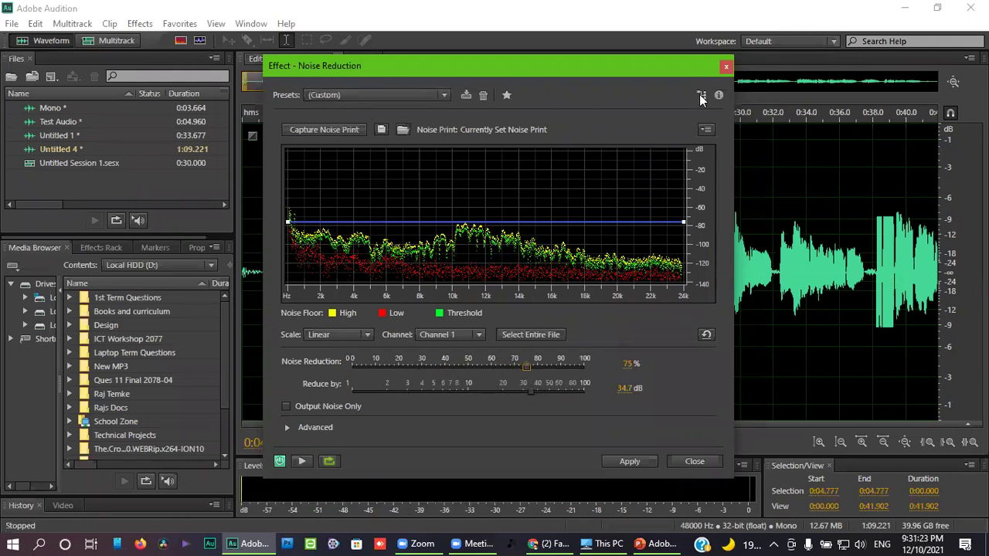
{"action": "left_click", "coordinate": [726, 66]}
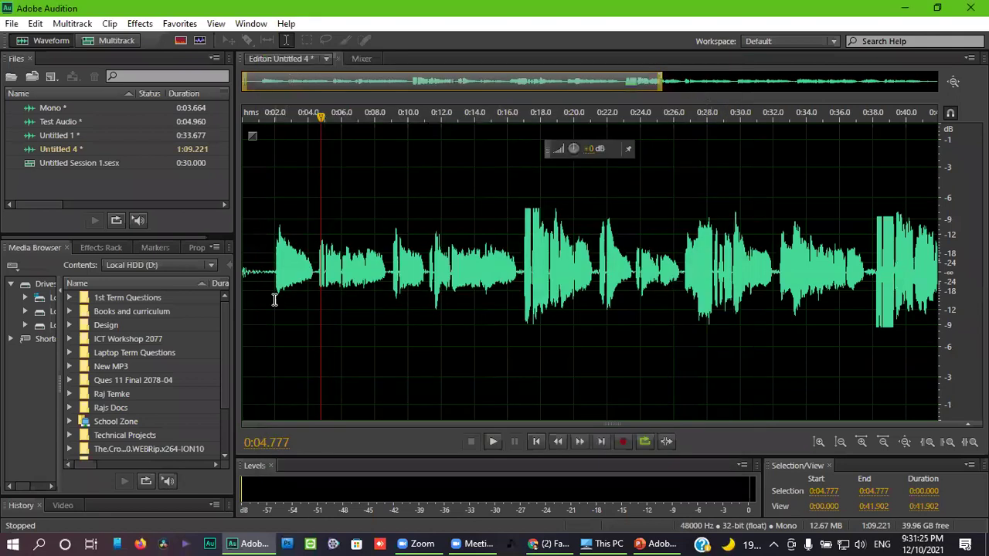
Amplify the quiet opening from 0:00.324 to 0:02.000.
{"action": "scroll", "coordinate": [275, 297], "scroll_direction": "up", "scroll_amount": 5}
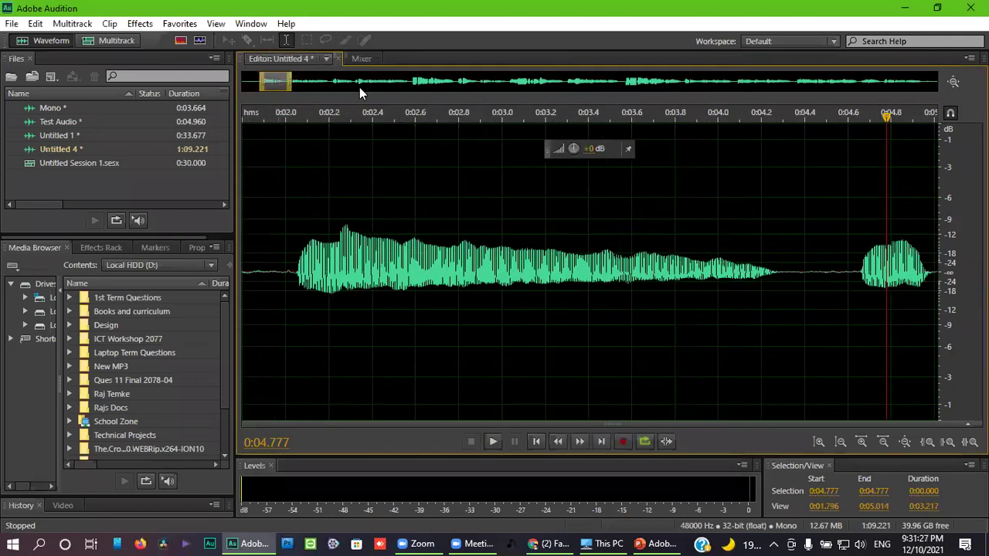
{"action": "scroll", "coordinate": [359, 87], "scroll_direction": "up", "scroll_amount": 5}
{"action": "left_click_drag", "start_coordinate": [313, 287], "coordinate": [674, 347]}
{"action": "left_click_drag", "start_coordinate": [470, 157], "coordinate": [513, 150]}
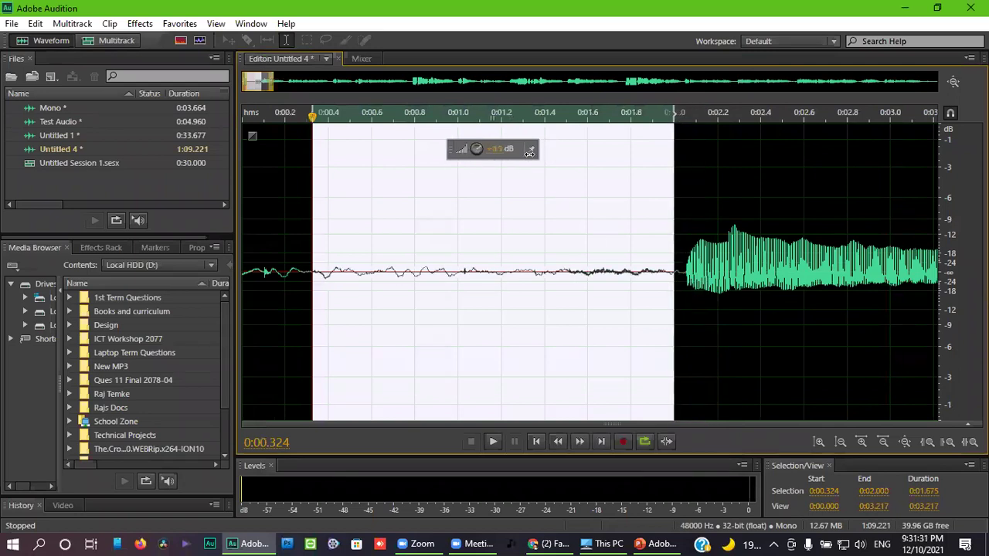
{"action": "left_click", "coordinate": [457, 271]}
{"action": "left_click", "coordinate": [340, 294]}
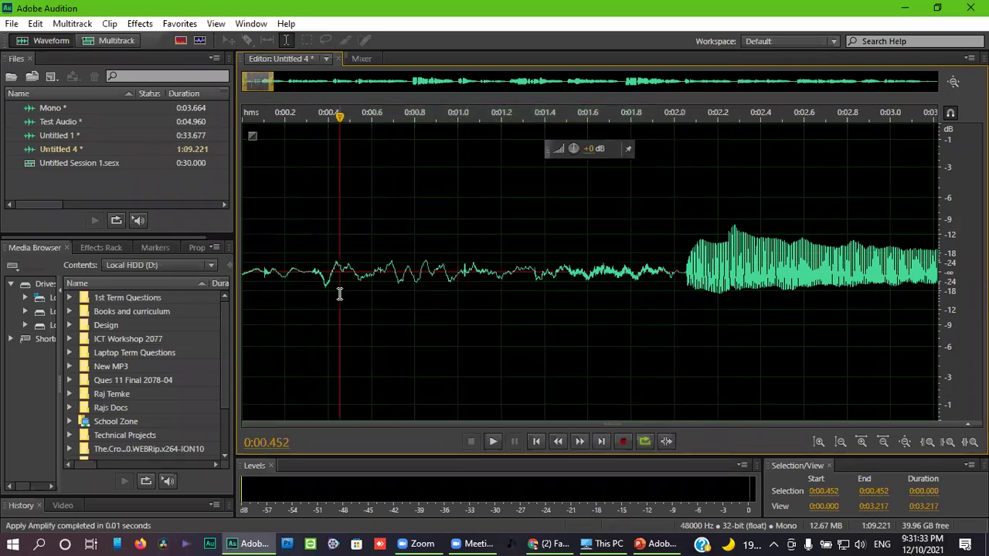
Amplify the opening noise again from 0:00.341 to 0:02.000 and play it back briefly.
{"action": "left_click_drag", "start_coordinate": [316, 287], "coordinate": [649, 332]}
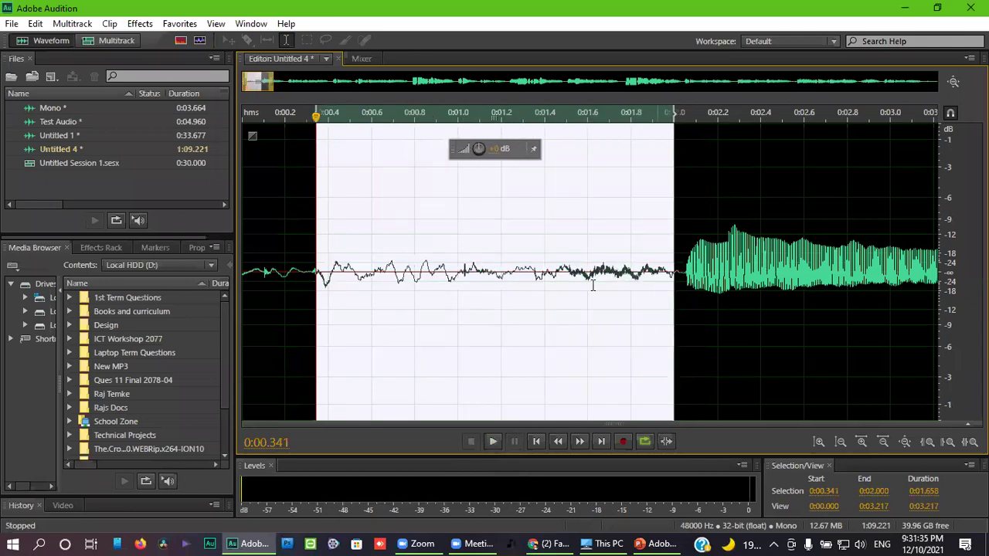
{"action": "left_click_drag", "start_coordinate": [479, 149], "coordinate": [494, 148]}
{"action": "left_click", "coordinate": [321, 294]}
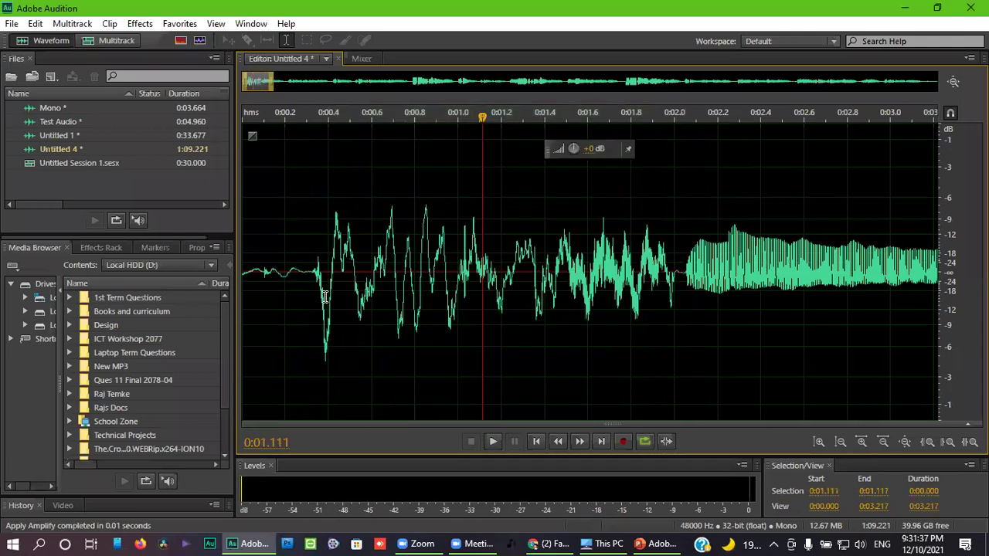
{"action": "key", "text": "space"}
{"action": "key", "text": "space"}
Select the boosted noise from 0:00.485 to 0:01.200 and reset the Default workspace to its original layout.
{"action": "left_click_drag", "start_coordinate": [347, 309], "coordinate": [501, 342]}
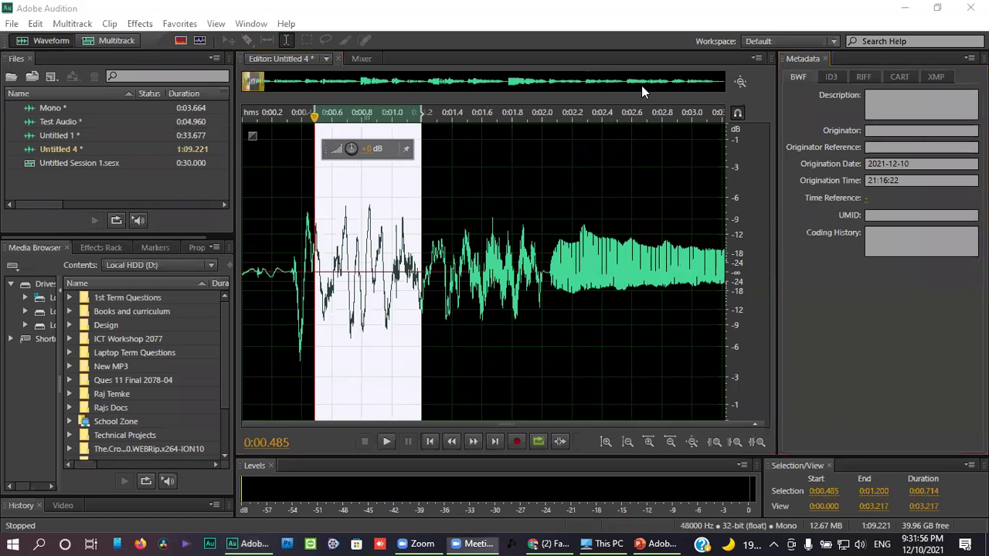
{"action": "left_click", "coordinate": [789, 41]}
{"action": "left_click", "coordinate": [812, 207]}
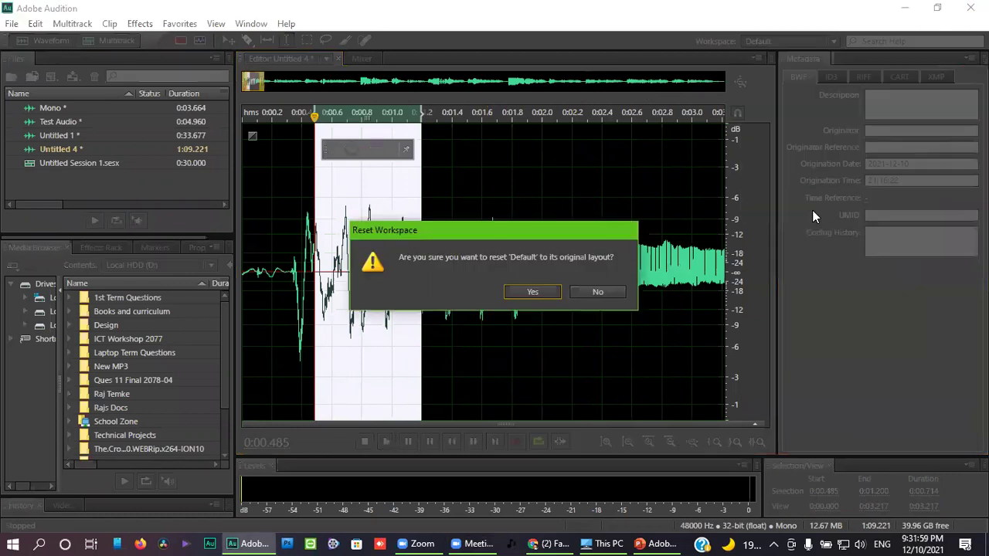
{"action": "left_click", "coordinate": [535, 290]}
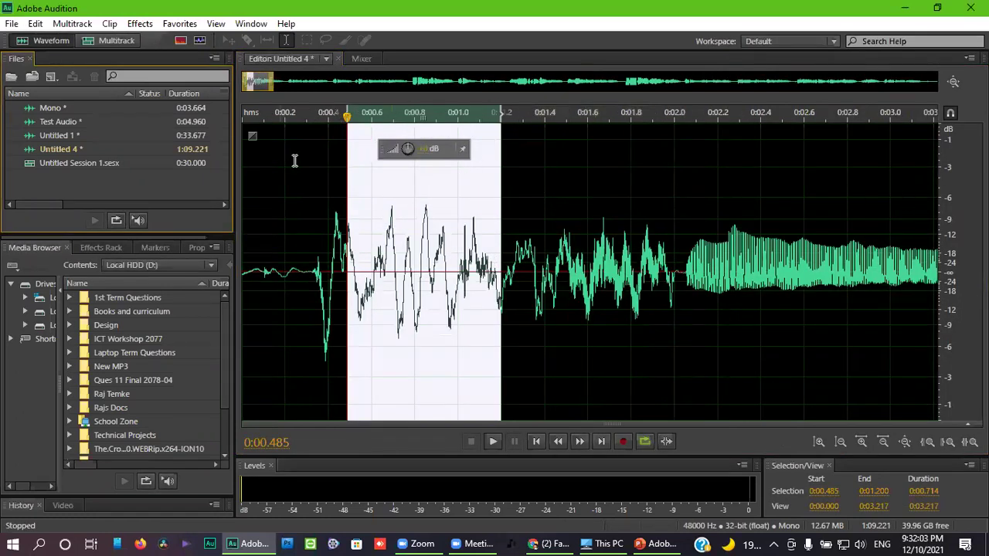
Capture the selected boosted noise as the noise print and clear the selection.
{"action": "left_click", "coordinate": [141, 23]}
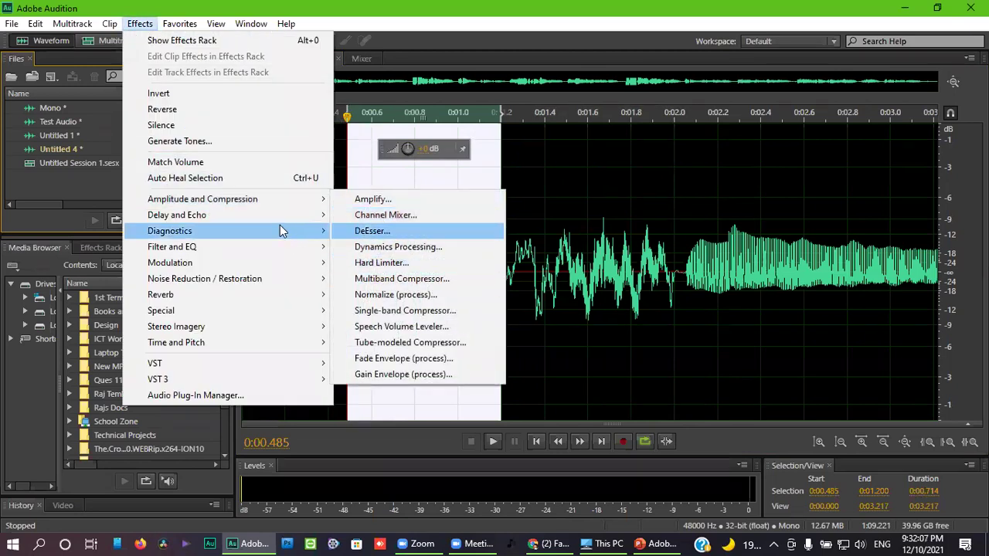
{"action": "mouse_move", "coordinate": [263, 279]}
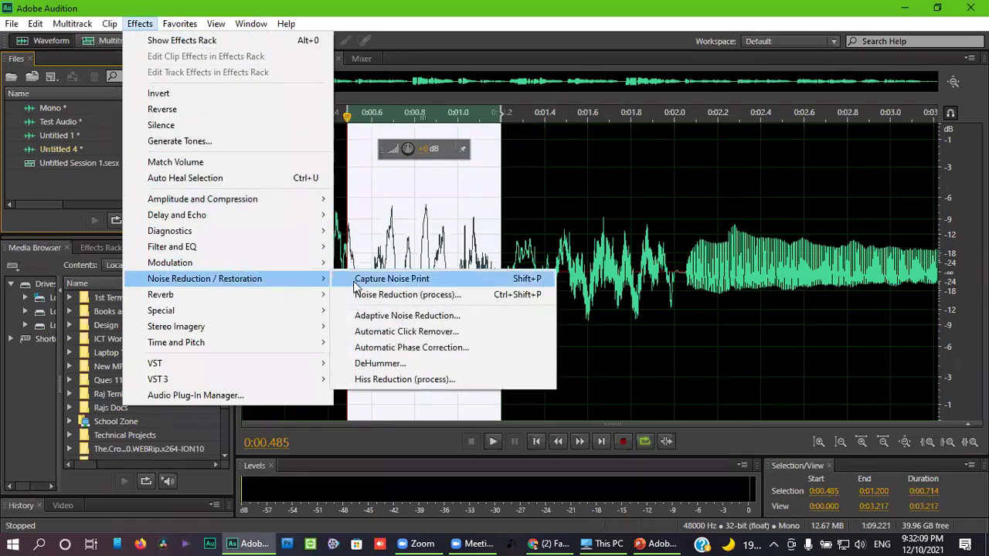
{"action": "left_click", "coordinate": [349, 280]}
{"action": "left_click", "coordinate": [430, 302]}
Start Noise Reduction (process) with the new noise print and preview the result at 69 % strength.
{"action": "scroll", "coordinate": [433, 294], "scroll_direction": "down", "scroll_amount": 3}
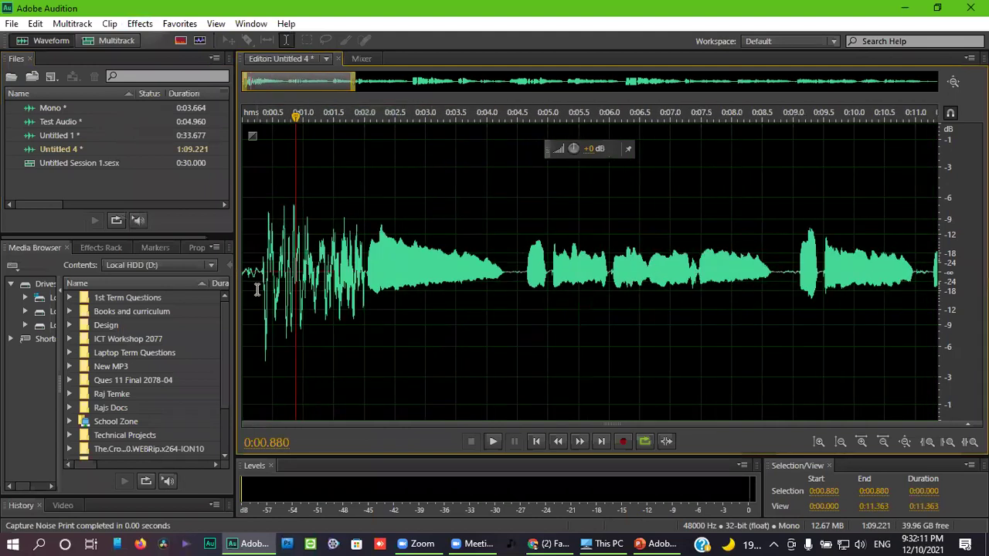
{"action": "left_click", "coordinate": [140, 23]}
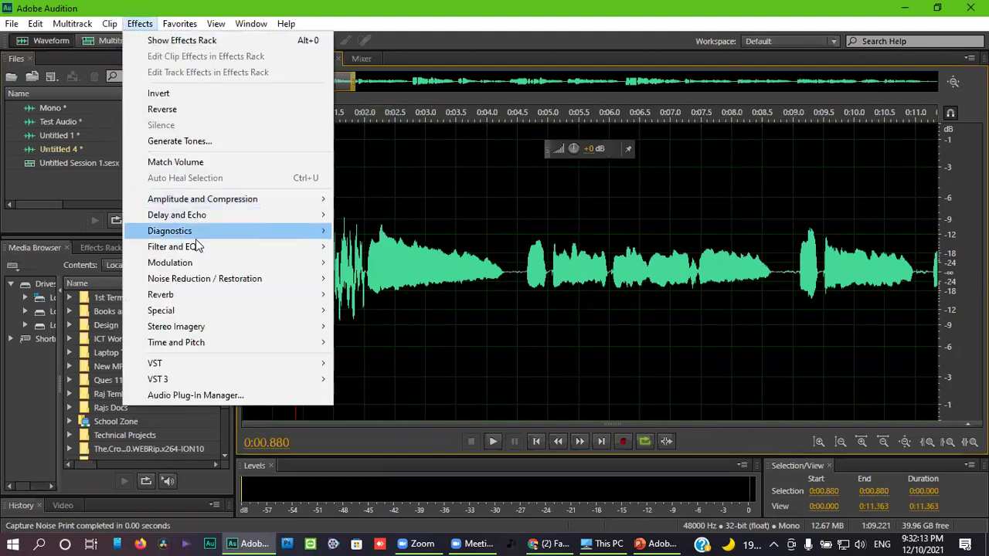
{"action": "mouse_move", "coordinate": [235, 280]}
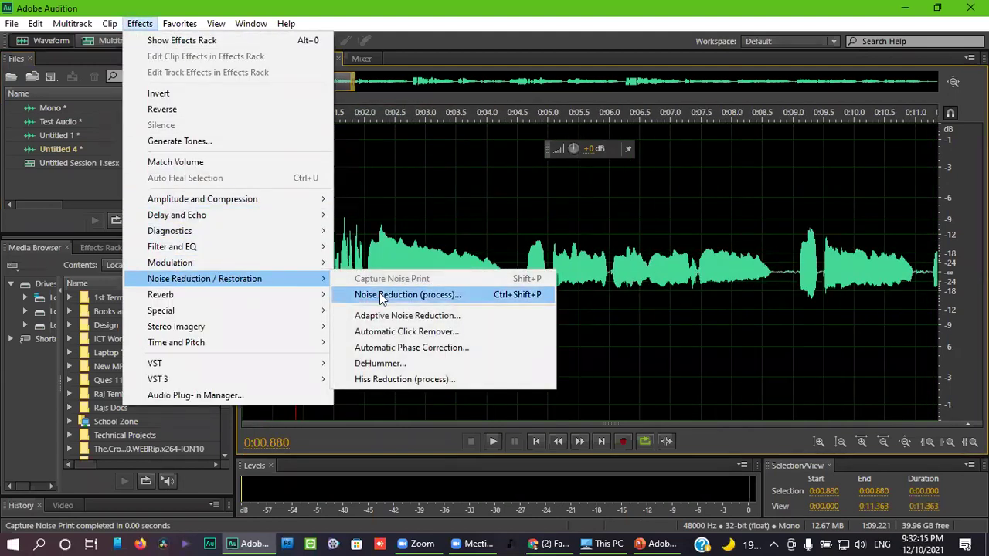
{"action": "left_click", "coordinate": [383, 296]}
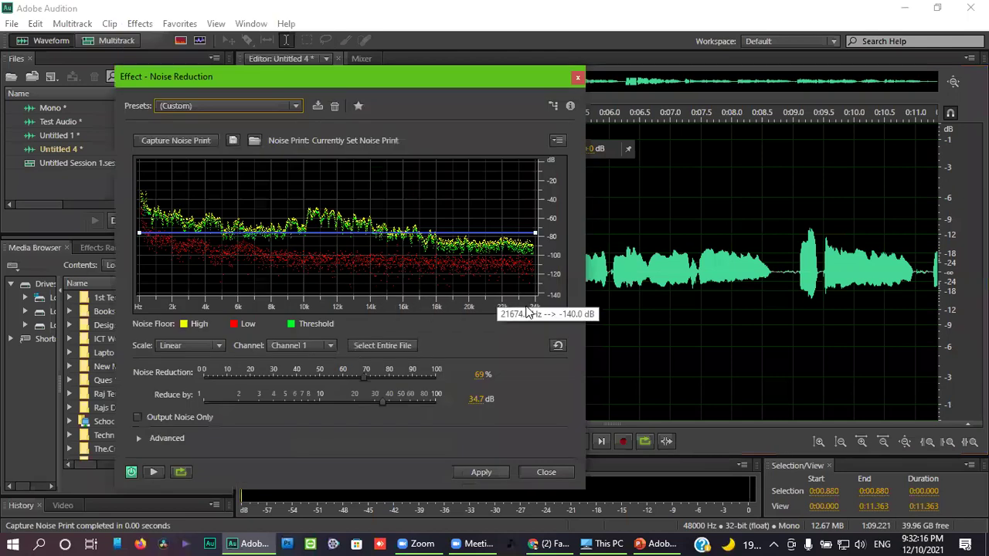
{"action": "left_click", "coordinate": [155, 472]}
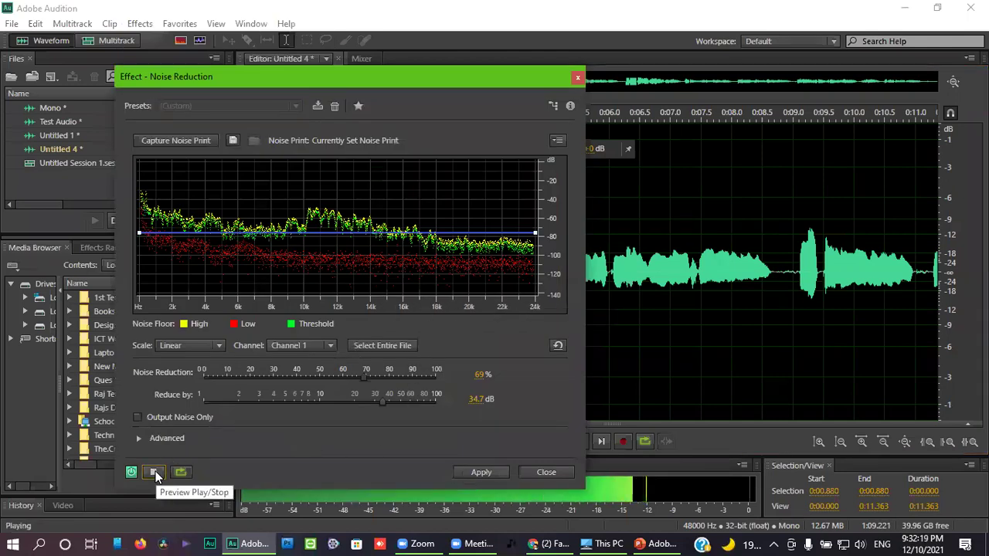
{"action": "left_click", "coordinate": [155, 471]}
Preview the recording with a much lower noise reduction strength and return the strength to 69 %.
{"action": "left_click_drag", "start_coordinate": [368, 379], "coordinate": [282, 356]}
{"action": "left_click", "coordinate": [153, 472]}
{"action": "left_click", "coordinate": [152, 472]}
{"action": "left_click_drag", "start_coordinate": [282, 377], "coordinate": [364, 384]}
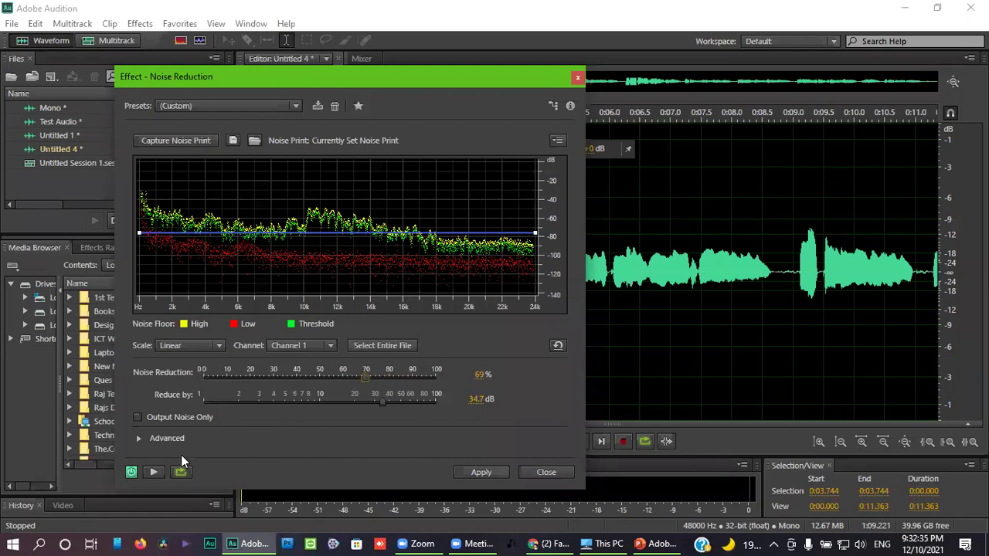
Bypass the noise reduction effect, preview the unprocessed recording, and move the effect dialog off the opening waveform.
{"action": "left_click", "coordinate": [131, 472]}
{"action": "left_click", "coordinate": [154, 472]}
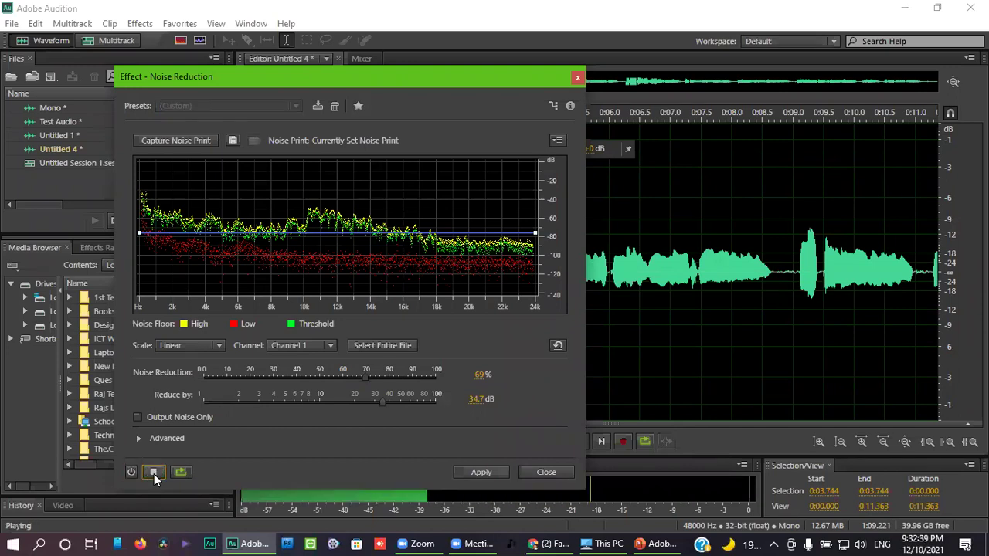
{"action": "left_click_drag", "start_coordinate": [391, 78], "coordinate": [729, 184]}
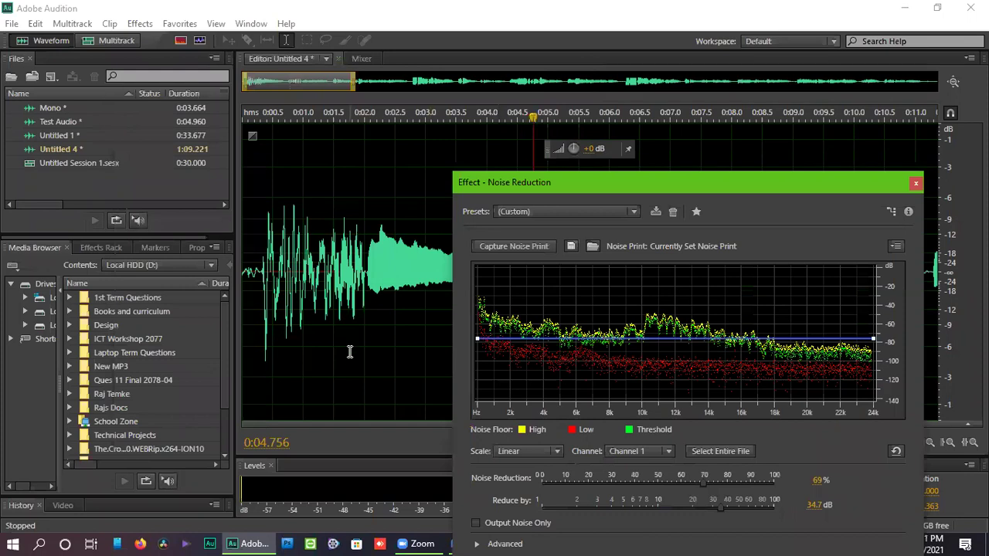
Select the opening from 0:00.000 to 0:02.270 and compare its preview with the noise reduction effect off and on.
{"action": "left_click", "coordinate": [373, 330]}
{"action": "left_click_drag", "start_coordinate": [380, 315], "coordinate": [243, 315]}
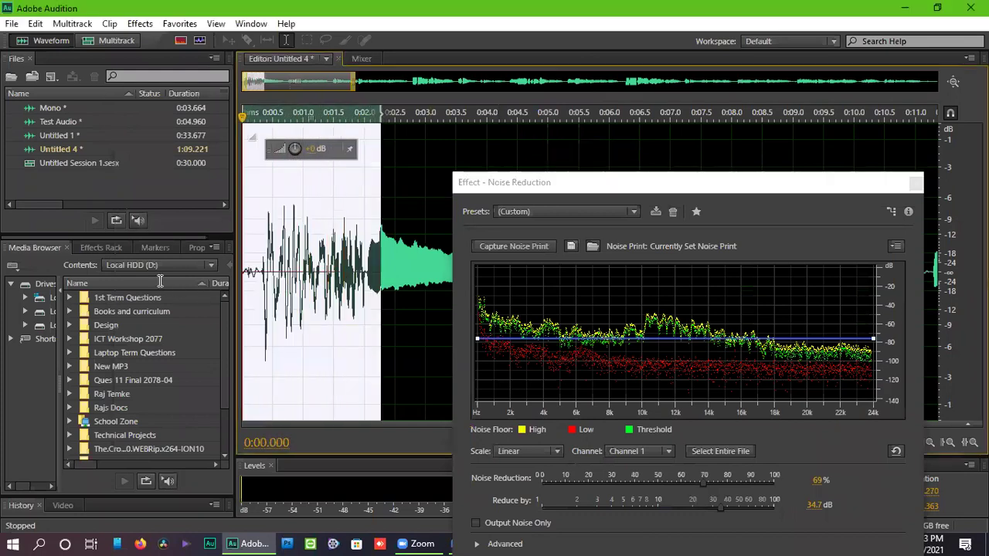
{"action": "left_click", "coordinate": [740, 183]}
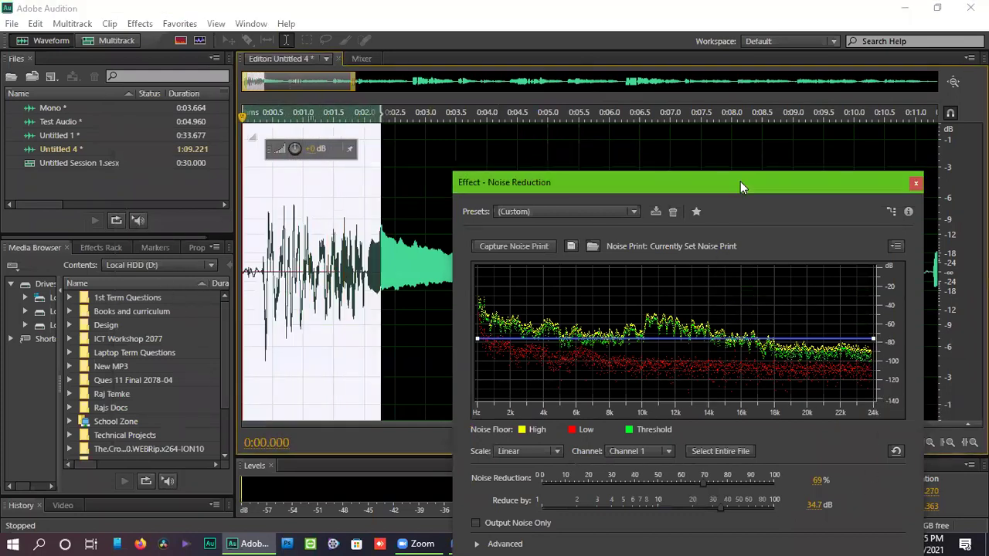
{"action": "left_click", "coordinate": [474, 497]}
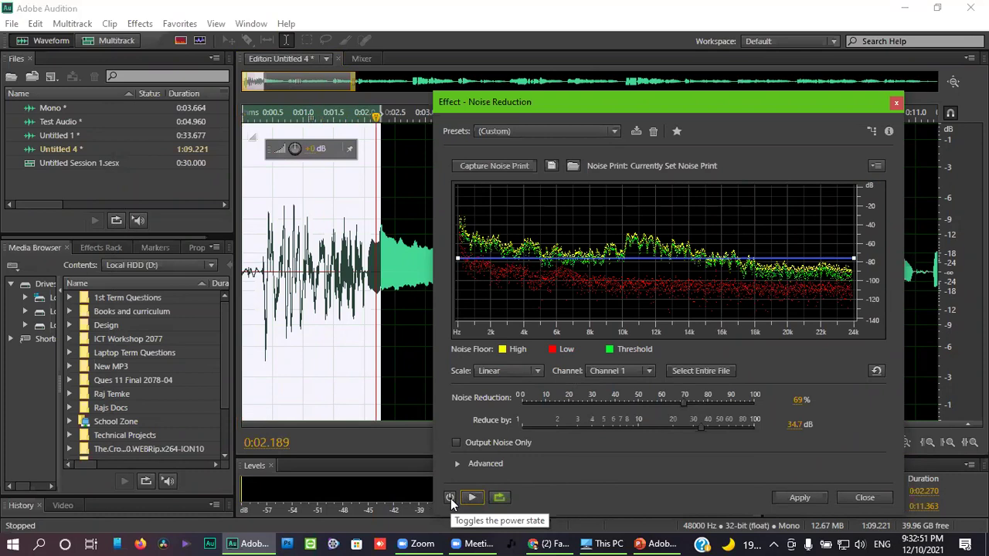
{"action": "left_click", "coordinate": [450, 499]}
{"action": "left_click", "coordinate": [472, 499]}
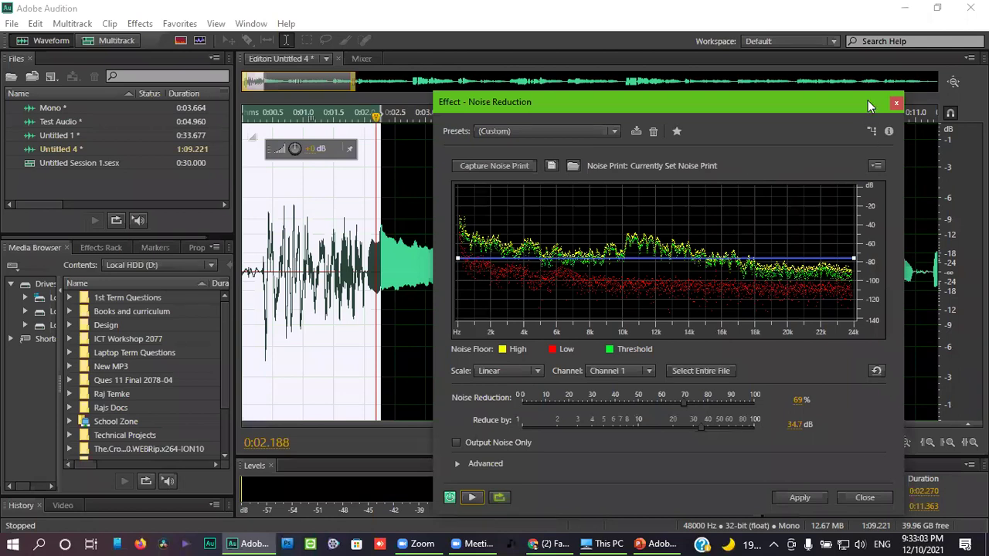
Move the effect dialog off the opening waveform and preview the selection at 74 % noise reduction strength.
{"action": "left_click_drag", "start_coordinate": [862, 103], "coordinate": [454, 37]}
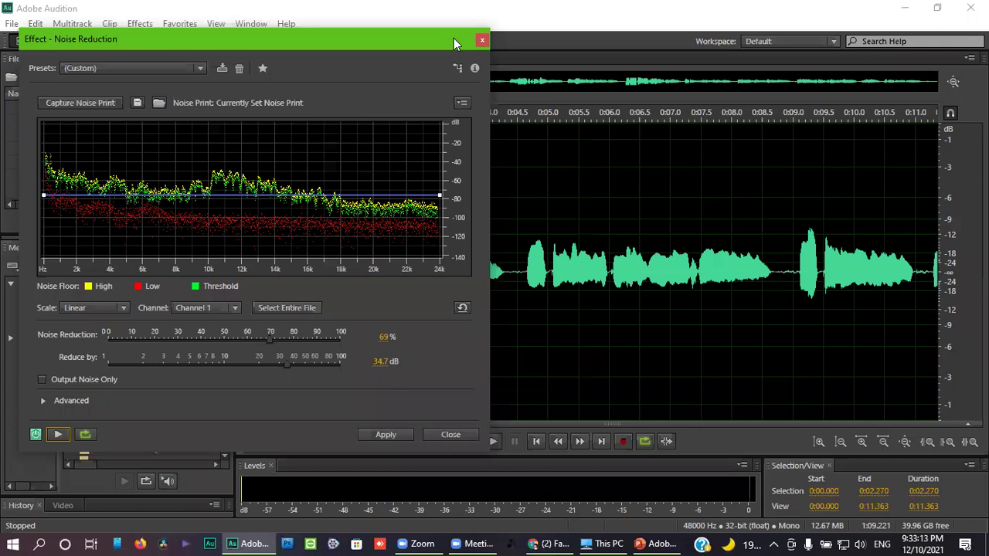
{"action": "mouse_move", "coordinate": [270, 341]}
{"action": "left_mouse_down"}
{"action": "mouse_move", "coordinate": [255, 335]}
{"action": "mouse_move", "coordinate": [283, 340]}
{"action": "left_mouse_up"}
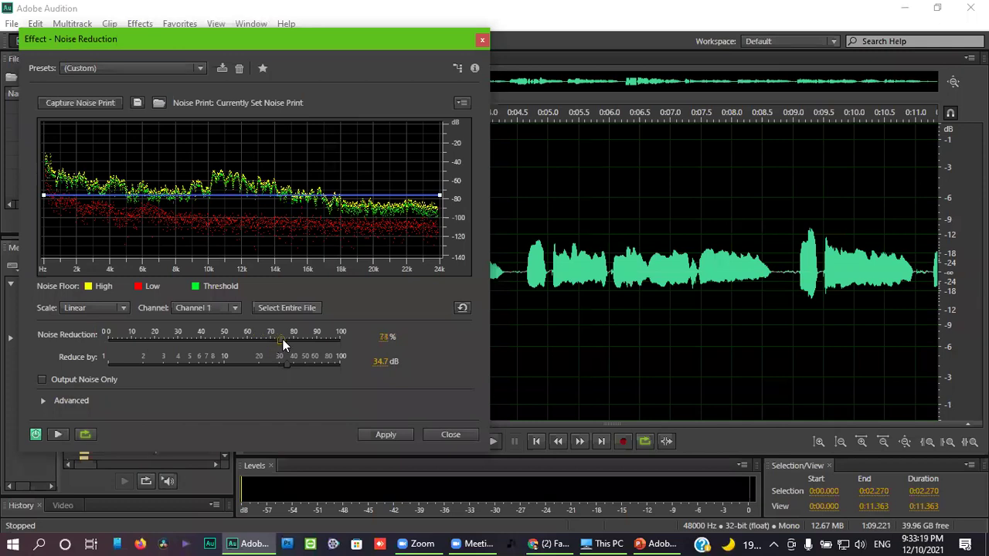
{"action": "left_click", "coordinate": [58, 434]}
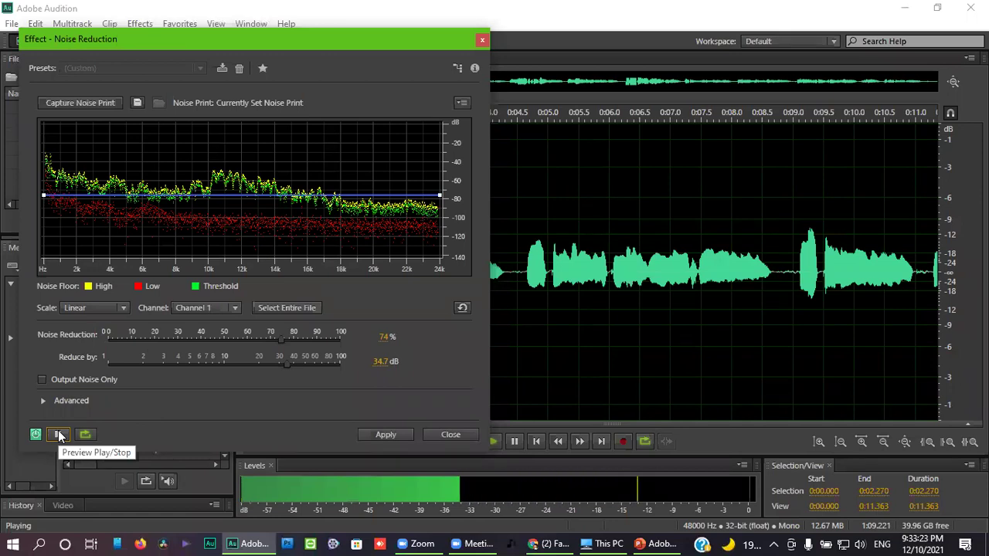
{"action": "left_click", "coordinate": [58, 433]}
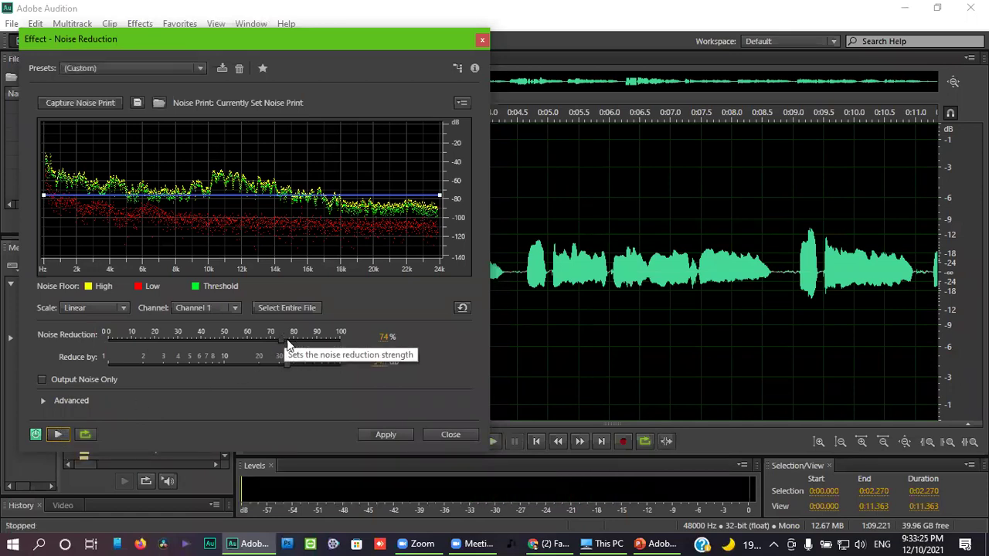
Set the noise reduction strength to 75 %, apply it to the selected opening, and clear the selection.
{"action": "left_click_drag", "start_coordinate": [280, 340], "coordinate": [271, 340]}
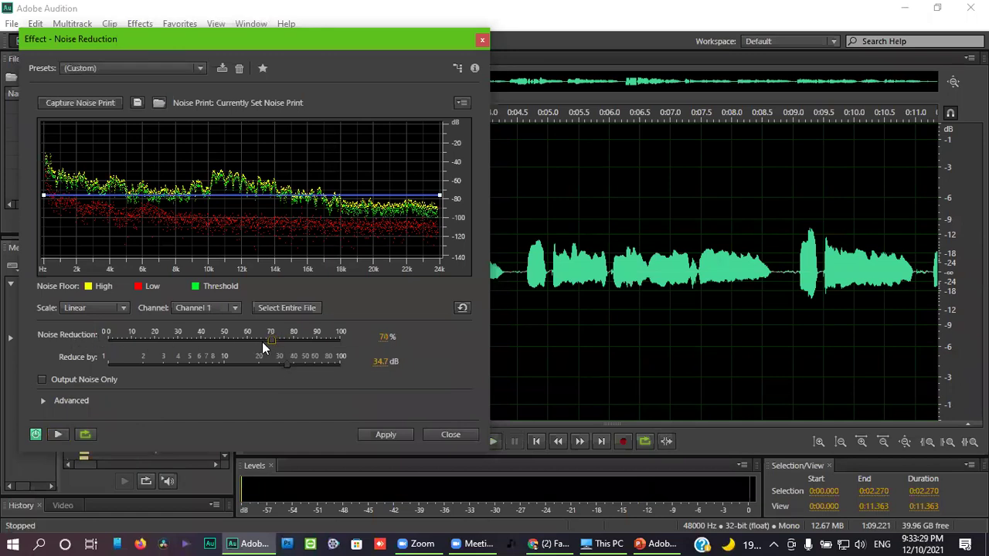
{"action": "mouse_move", "coordinate": [272, 341]}
{"action": "left_mouse_down"}
{"action": "mouse_move", "coordinate": [249, 340]}
{"action": "mouse_move", "coordinate": [272, 340]}
{"action": "mouse_move", "coordinate": [258, 340]}
{"action": "left_mouse_up"}
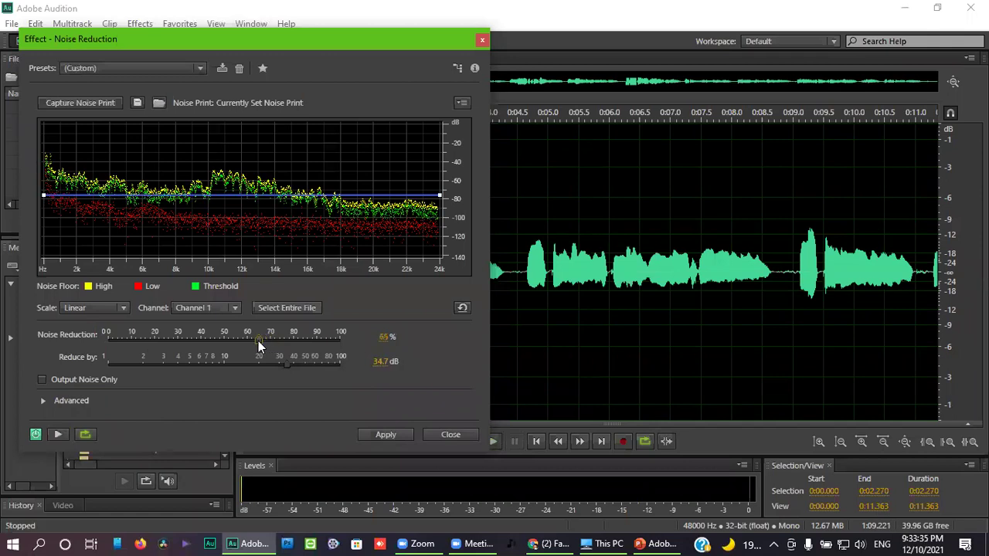
{"action": "left_click_drag", "start_coordinate": [258, 341], "coordinate": [281, 341]}
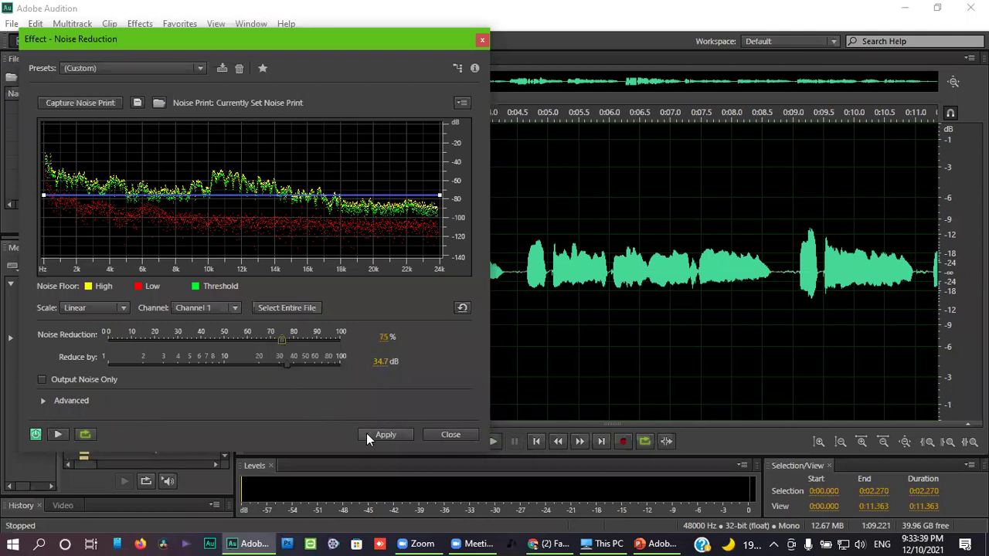
{"action": "left_click", "coordinate": [366, 434]}
{"action": "left_click", "coordinate": [355, 348]}
{"action": "left_click_drag", "start_coordinate": [259, 272], "coordinate": [325, 291]}
{"action": "left_click", "coordinate": [289, 310]}
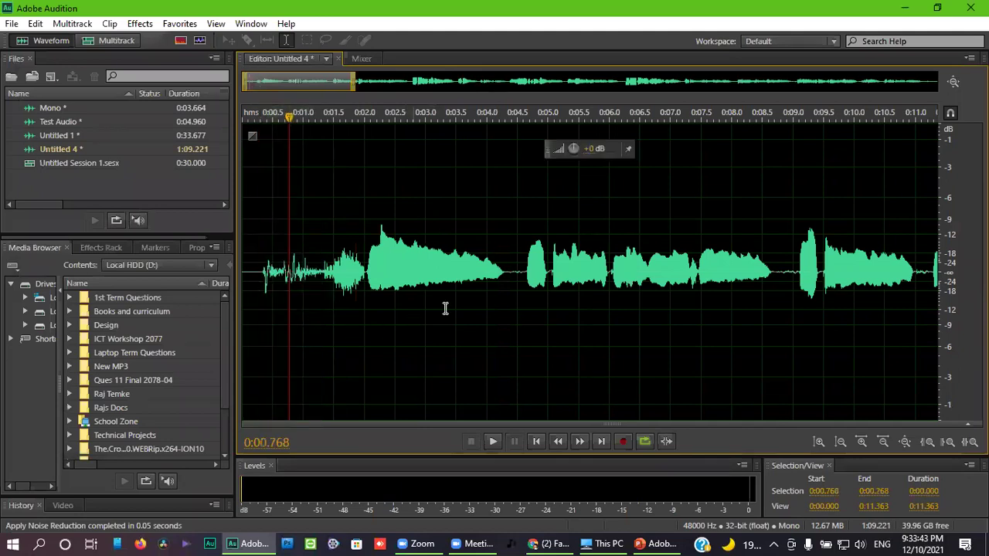
Examine the waveform of the recording after noise reduction and play back its opening.
{"action": "scroll", "coordinate": [416, 322], "scroll_direction": "down", "scroll_amount": 2}
{"action": "left_click", "coordinate": [484, 293]}
{"action": "scroll", "coordinate": [484, 294], "scroll_direction": "down", "scroll_amount": 3}
{"action": "left_click", "coordinate": [393, 302]}
{"action": "scroll", "coordinate": [392, 302], "scroll_direction": "up", "scroll_amount": 1}
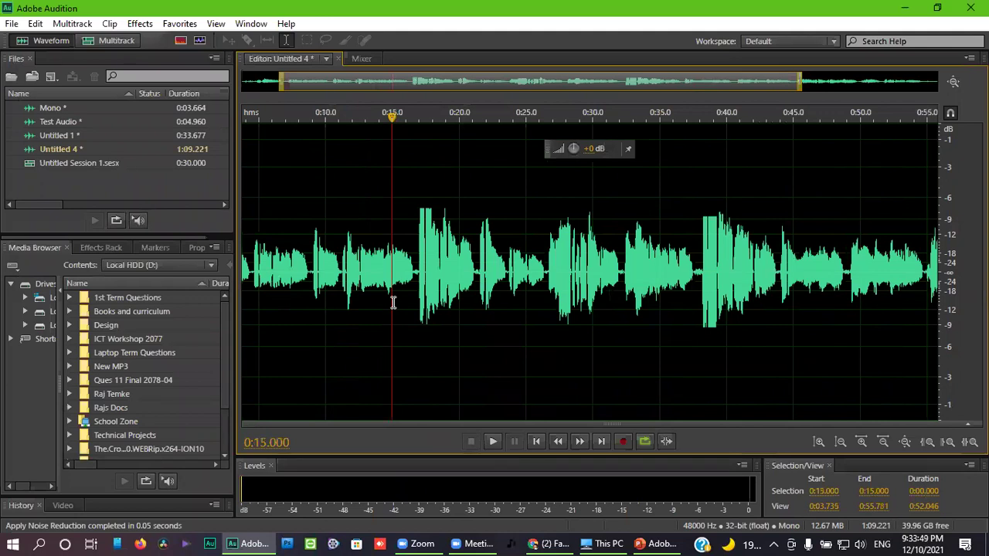
{"action": "scroll", "coordinate": [293, 309], "scroll_direction": "up", "scroll_amount": 2}
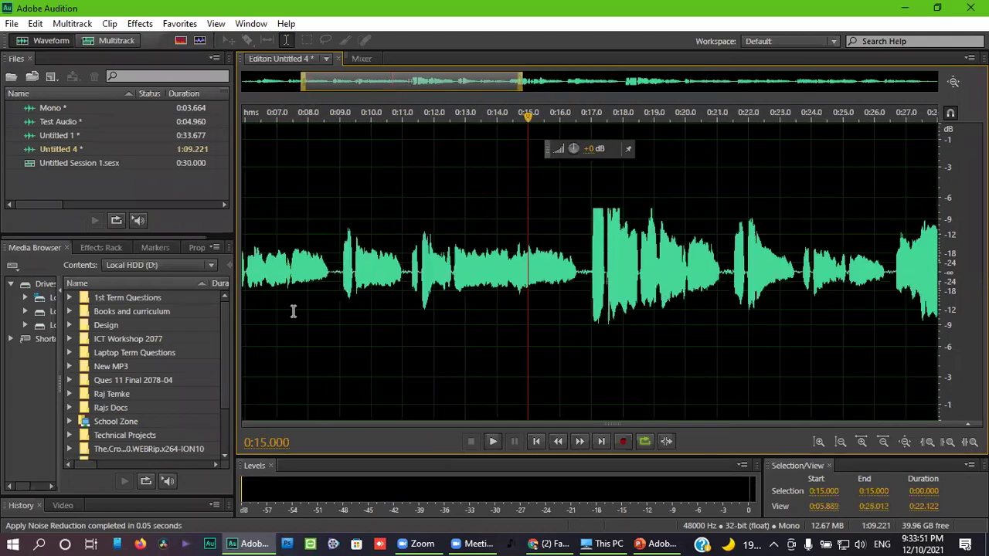
{"action": "left_click_drag", "start_coordinate": [339, 74], "coordinate": [280, 78]}
{"action": "left_click", "coordinate": [289, 344]}
{"action": "scroll", "coordinate": [300, 305], "scroll_direction": "up", "scroll_amount": 2}
{"action": "key", "text": "space"}
{"action": "key", "text": "space"}
Delete the opening from 0:00.000 to 0:02.000 and briefly play back the new start of the recording.
{"action": "left_click", "coordinate": [309, 289]}
{"action": "left_click_drag", "start_coordinate": [309, 290], "coordinate": [123, 222]}
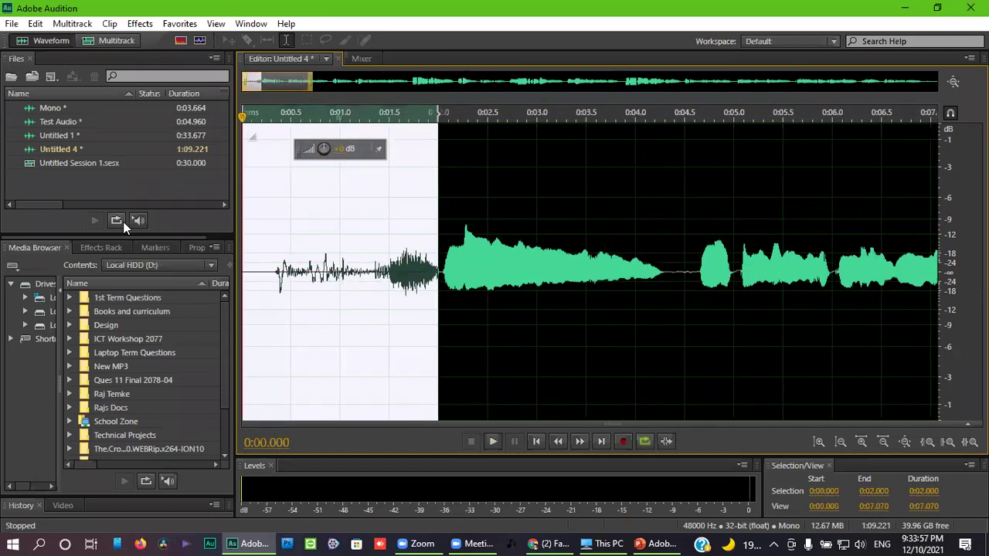
{"action": "key", "text": "Delete"}
{"action": "key", "text": "space"}
{"action": "key", "text": "space"}
{"action": "scroll", "coordinate": [353, 325], "scroll_direction": "down", "scroll_amount": 5}
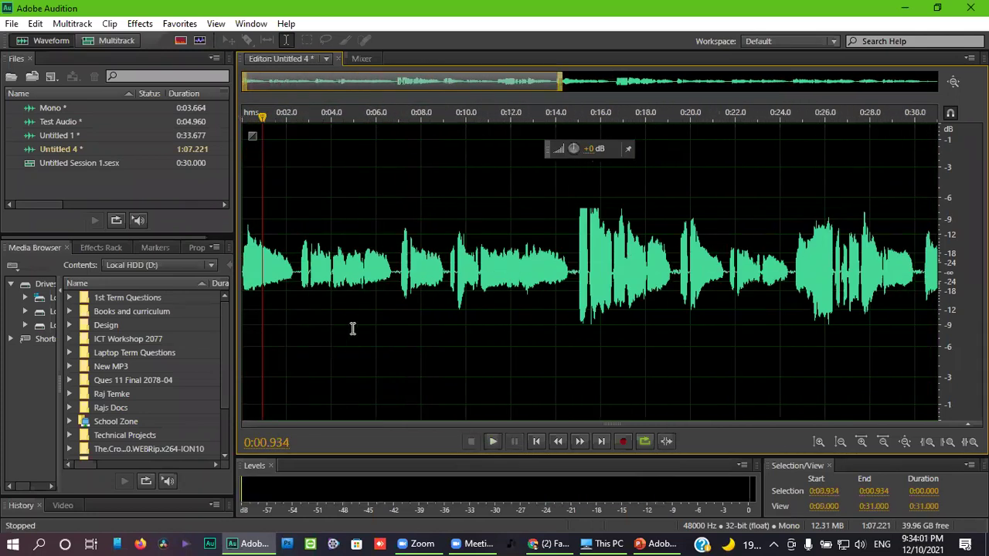
{"action": "left_click", "coordinate": [429, 294]}
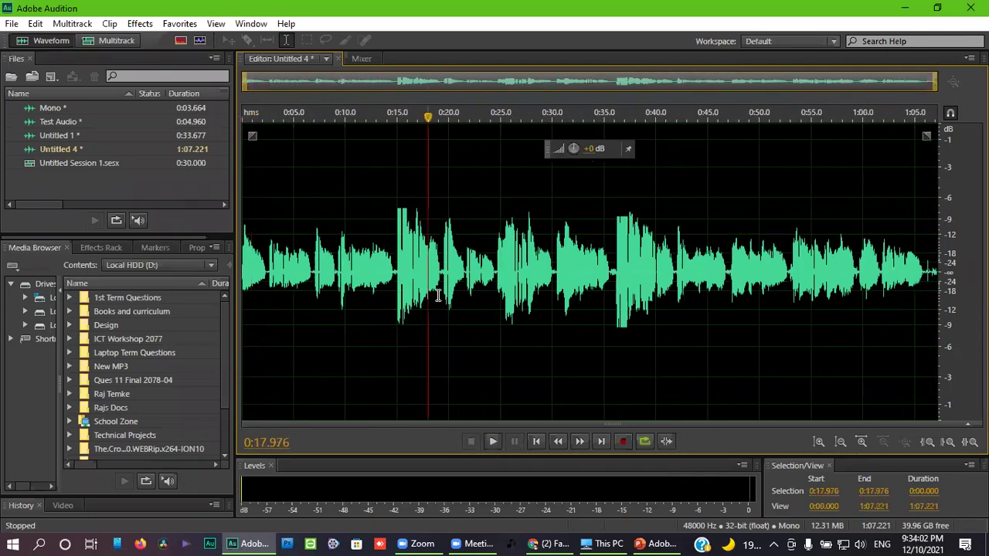
Switch to the PowerPoint slides and highlight "graphic equalizer" in the list of basic audio effects.
{"action": "left_click", "coordinate": [659, 541]}
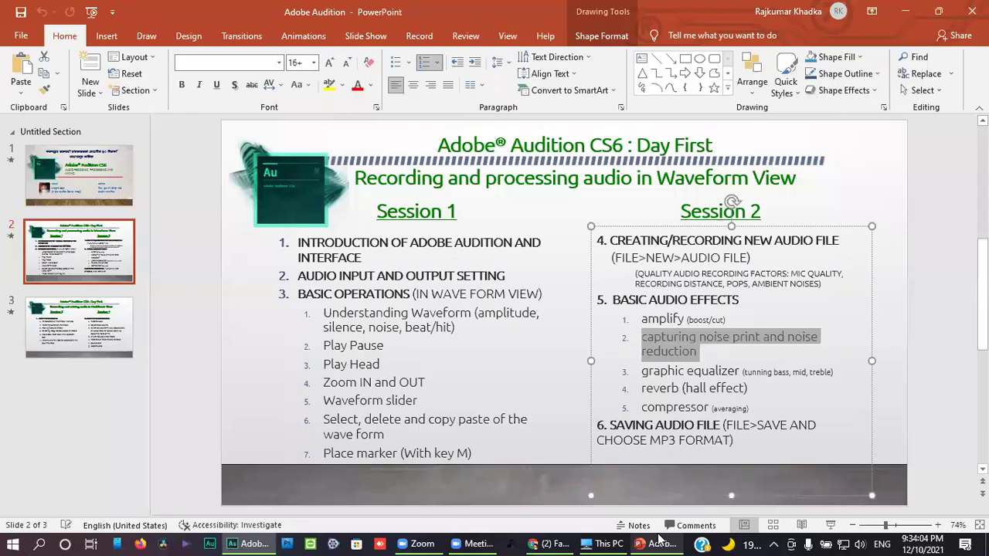
{"action": "left_click", "coordinate": [718, 357]}
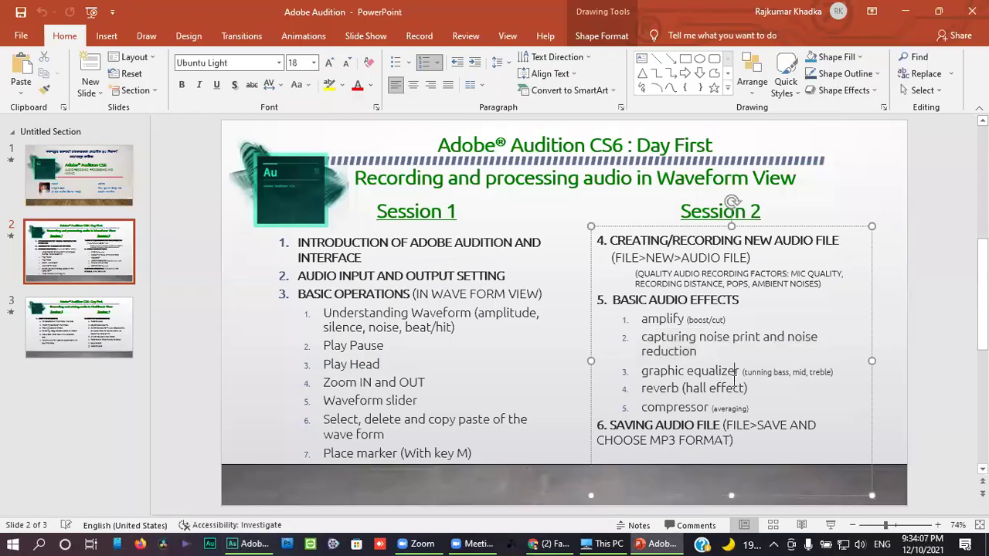
{"action": "left_click_drag", "start_coordinate": [643, 371], "coordinate": [741, 372]}
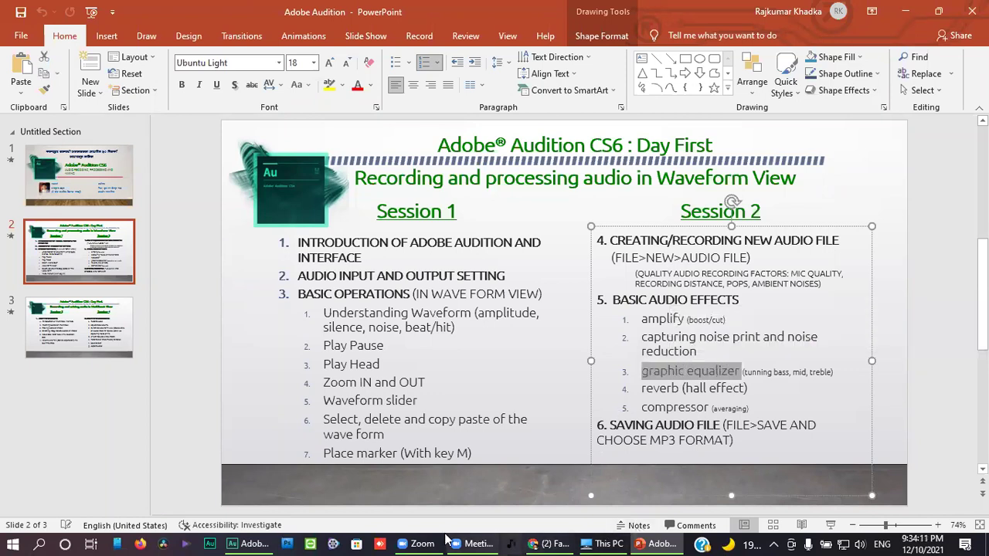
Switch back to Adobe Audition, start the Graphic Equalizer (10 Bands) effect, and reposition its dialog.
{"action": "left_click", "coordinate": [239, 540]}
{"action": "left_click", "coordinate": [447, 297]}
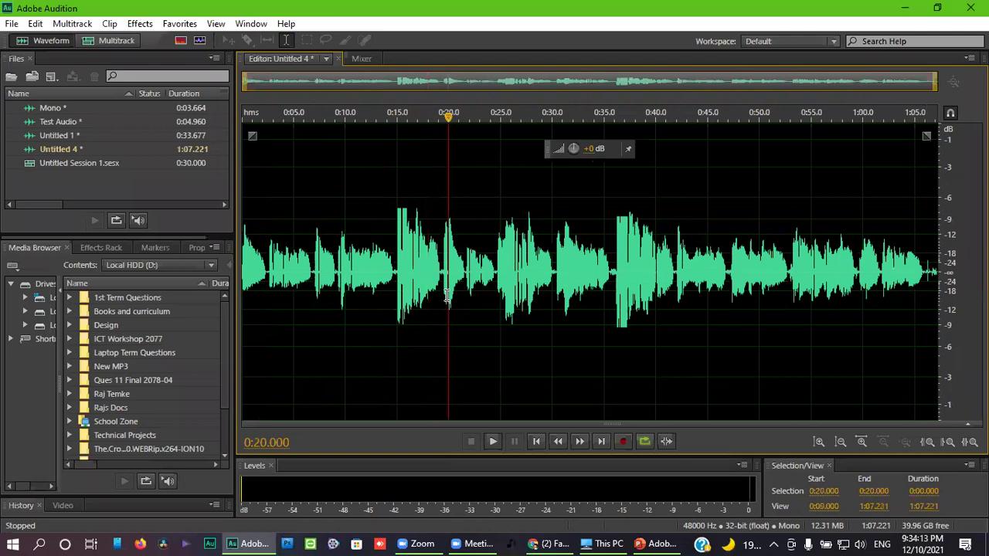
{"action": "left_click", "coordinate": [418, 289]}
{"action": "left_click", "coordinate": [140, 24]}
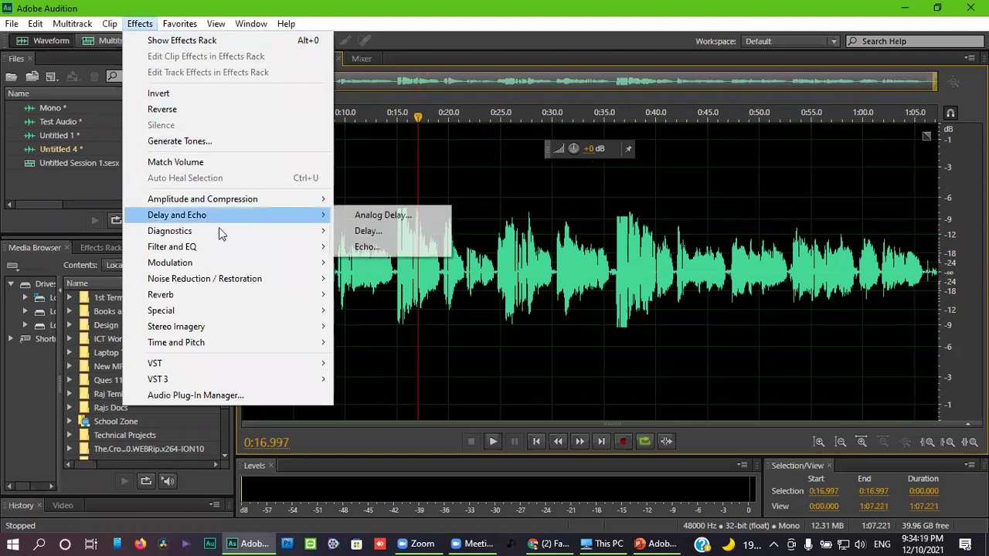
{"action": "mouse_move", "coordinate": [245, 265]}
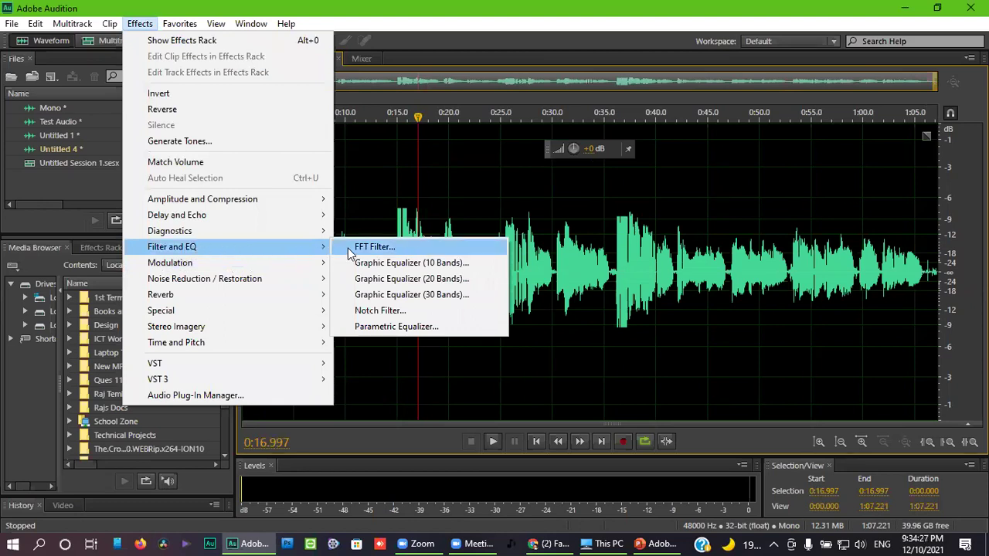
{"action": "left_click", "coordinate": [430, 268]}
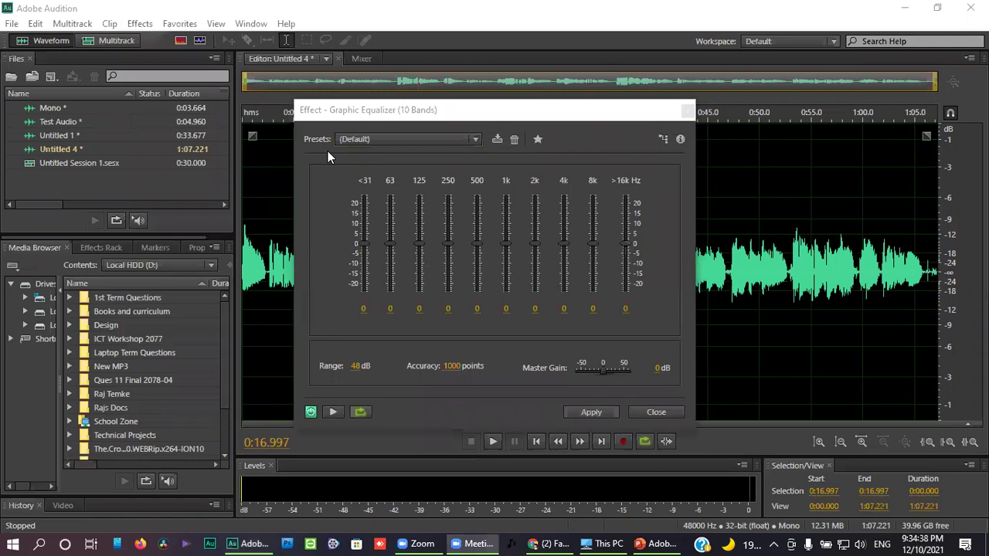
{"action": "left_click", "coordinate": [380, 116]}
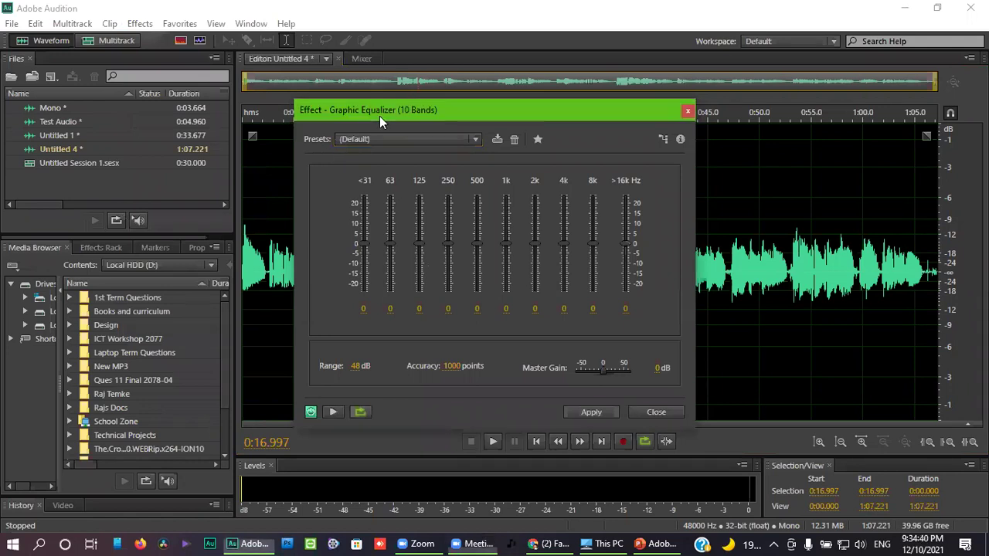
{"action": "left_click_drag", "start_coordinate": [379, 116], "coordinate": [294, 100]}
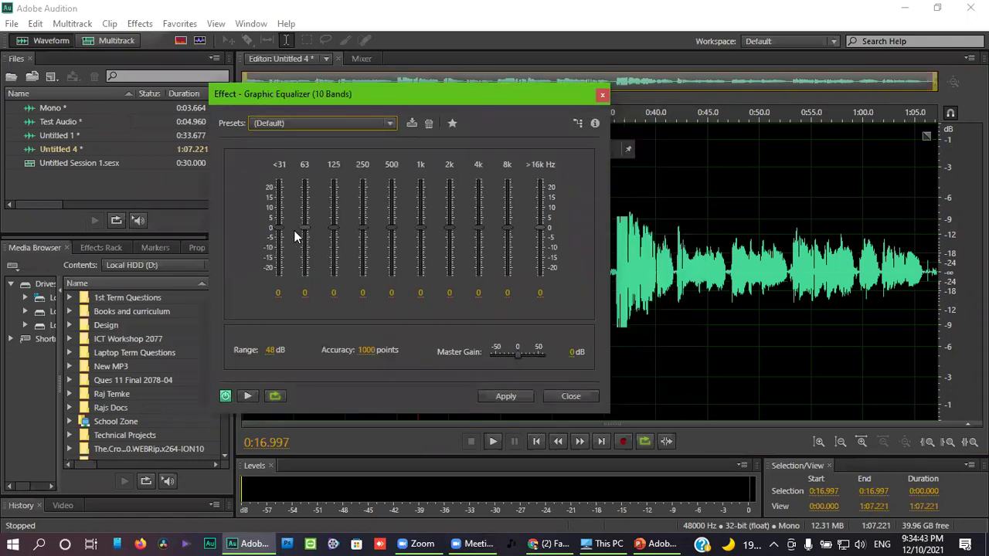
Set the equalizer to 10.1 dB at <31 and 63 Hz, 3.6 at 125 Hz, -2.2 at 1k, 9.4 at 8k and 17 at >16k.
{"action": "mouse_move", "coordinate": [287, 230]}
{"action": "left_mouse_down"}
{"action": "mouse_move", "coordinate": [289, 193]}
{"action": "mouse_move", "coordinate": [281, 249]}
{"action": "mouse_move", "coordinate": [300, 232]}
{"action": "mouse_move", "coordinate": [290, 236]}
{"action": "mouse_move", "coordinate": [280, 207]}
{"action": "mouse_move", "coordinate": [276, 239]}
{"action": "left_mouse_up"}
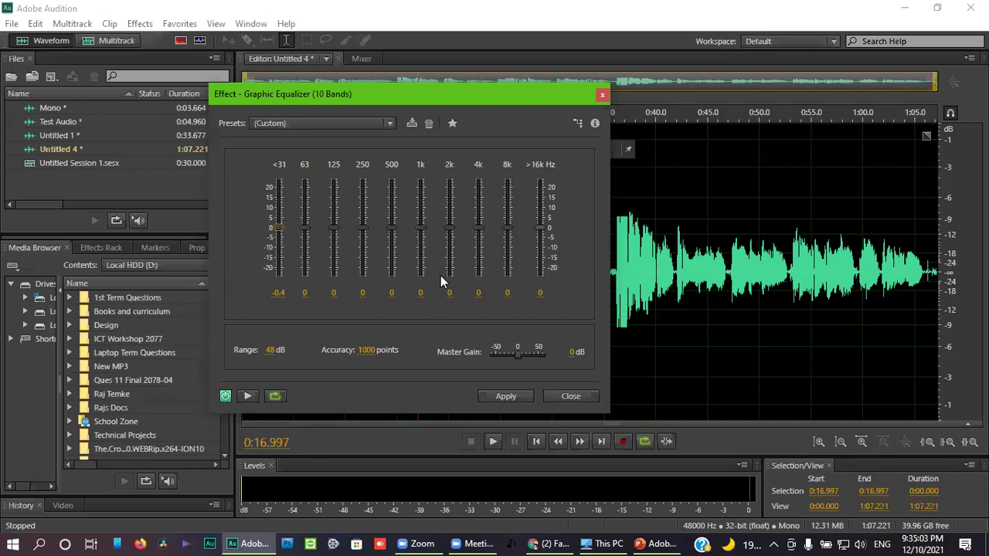
{"action": "mouse_move", "coordinate": [417, 228]}
{"action": "left_mouse_down"}
{"action": "mouse_move", "coordinate": [426, 207]}
{"action": "mouse_move", "coordinate": [432, 226]}
{"action": "left_mouse_up"}
{"action": "left_click_drag", "start_coordinate": [305, 225], "coordinate": [333, 225]}
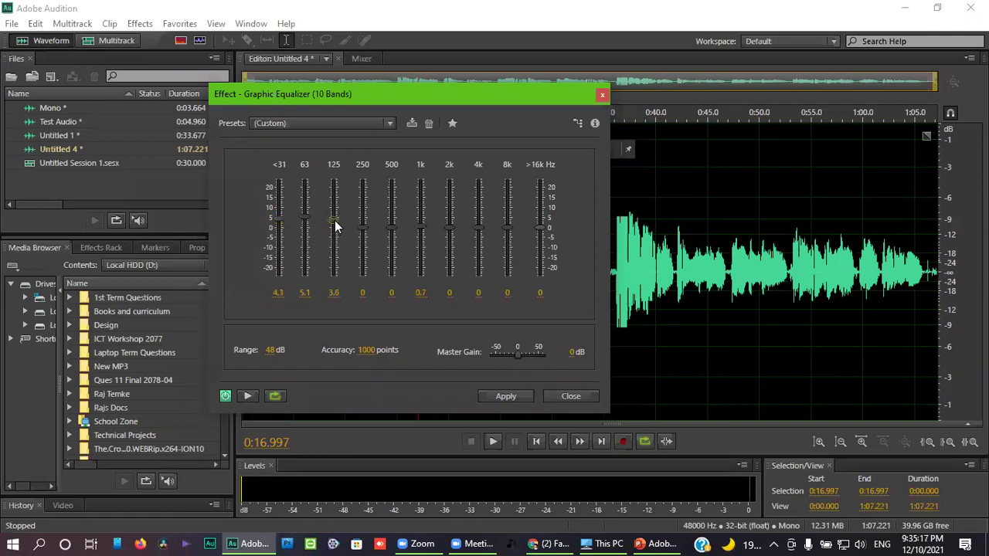
{"action": "left_click_drag", "start_coordinate": [281, 219], "coordinate": [280, 210]}
{"action": "mouse_move", "coordinate": [419, 229]}
{"action": "left_mouse_down"}
{"action": "mouse_move", "coordinate": [419, 219]}
{"action": "mouse_move", "coordinate": [427, 238]}
{"action": "left_mouse_up"}
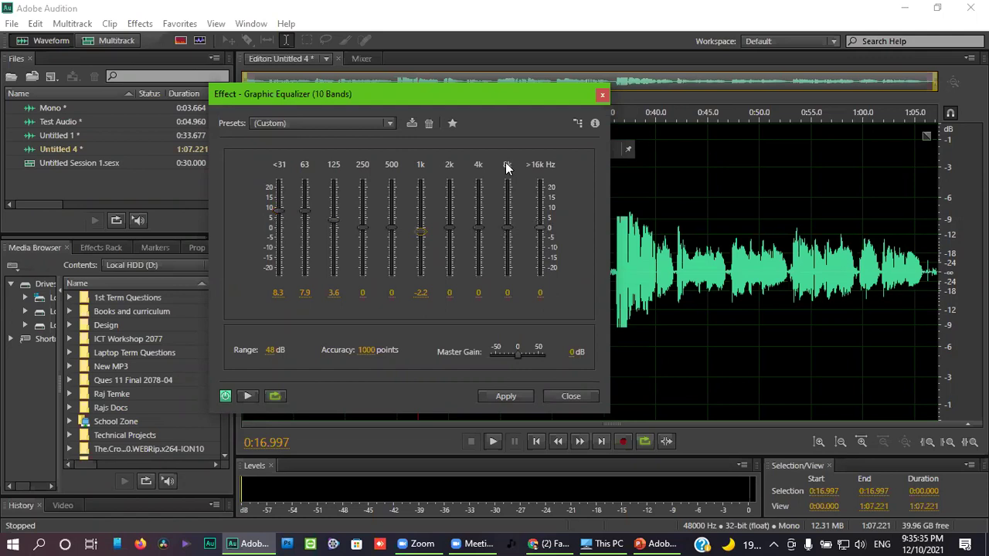
{"action": "left_click_drag", "start_coordinate": [510, 228], "coordinate": [543, 188]}
{"action": "left_click_drag", "start_coordinate": [280, 207], "coordinate": [307, 208]}
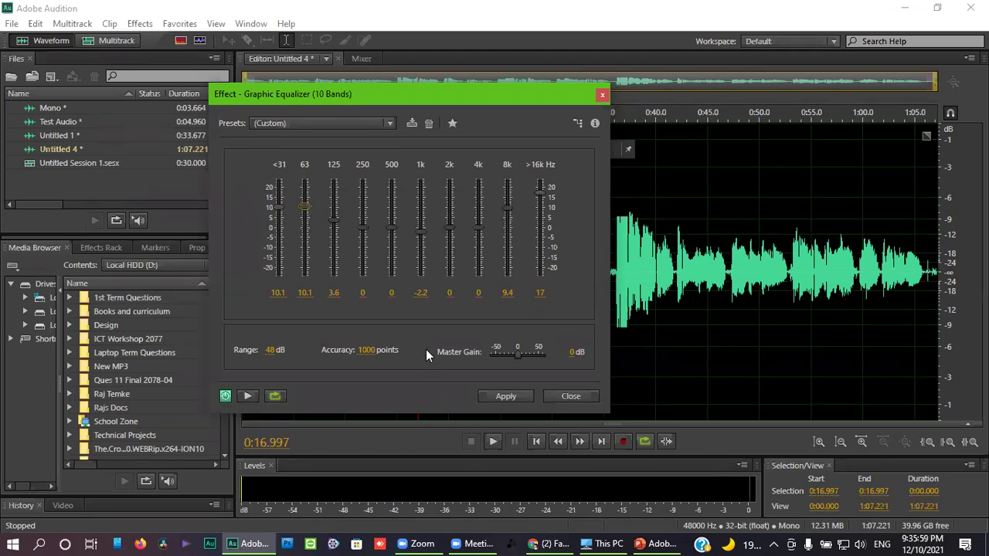
Preview the recording and compare the sound with the graphic equalizer bypassed and enabled.
{"action": "left_click", "coordinate": [248, 397]}
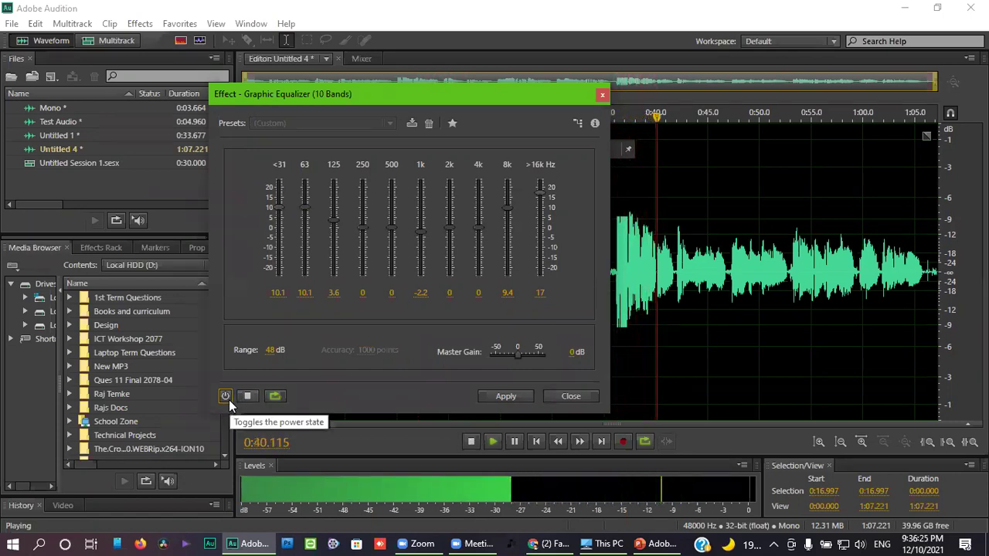
{"action": "left_click", "coordinate": [228, 399]}
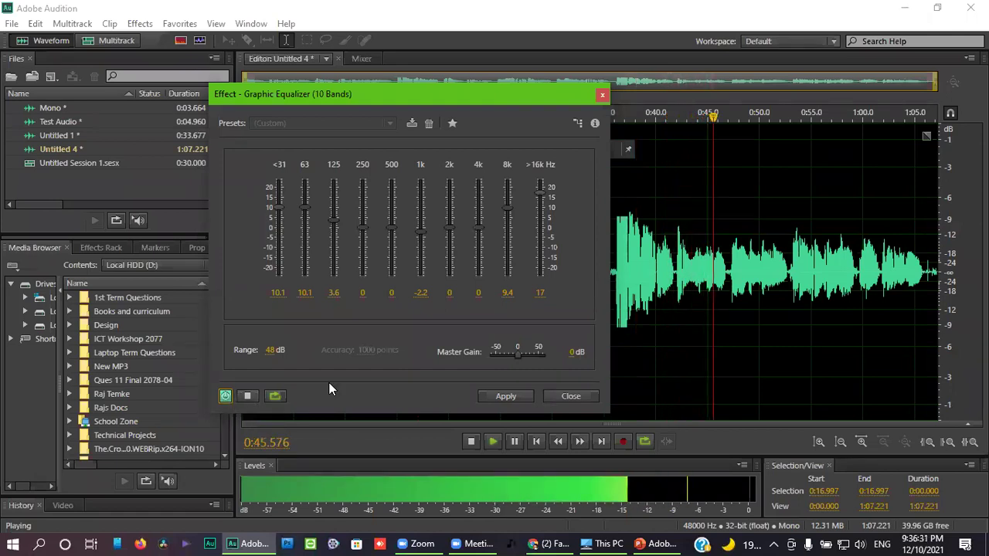
{"action": "left_click", "coordinate": [247, 395]}
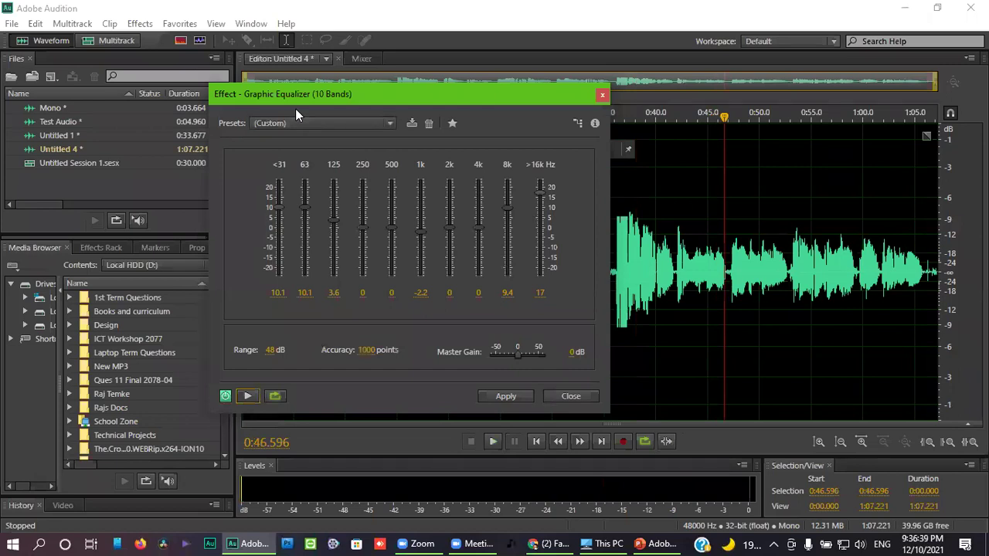
Preview the recording with the 8k and >16k Hz bands boosted to 24 dB.
{"action": "left_click_drag", "start_coordinate": [336, 94], "coordinate": [372, 115]}
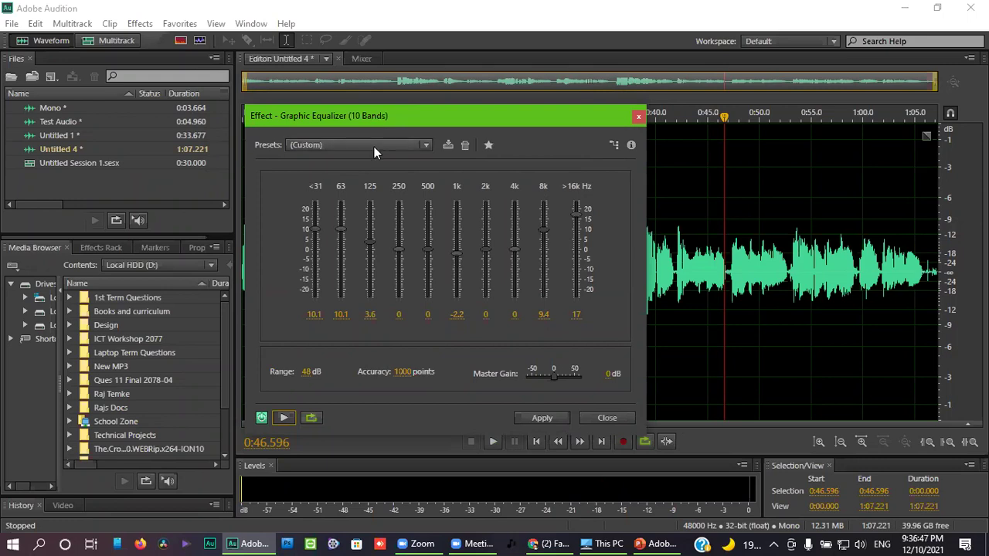
{"action": "left_click_drag", "start_coordinate": [576, 213], "coordinate": [553, 197]}
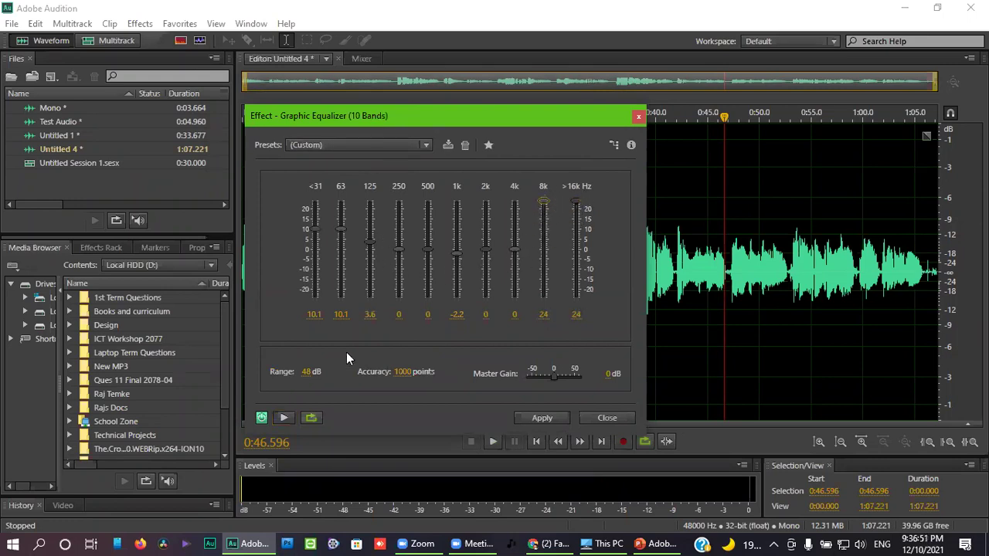
{"action": "left_click", "coordinate": [283, 419]}
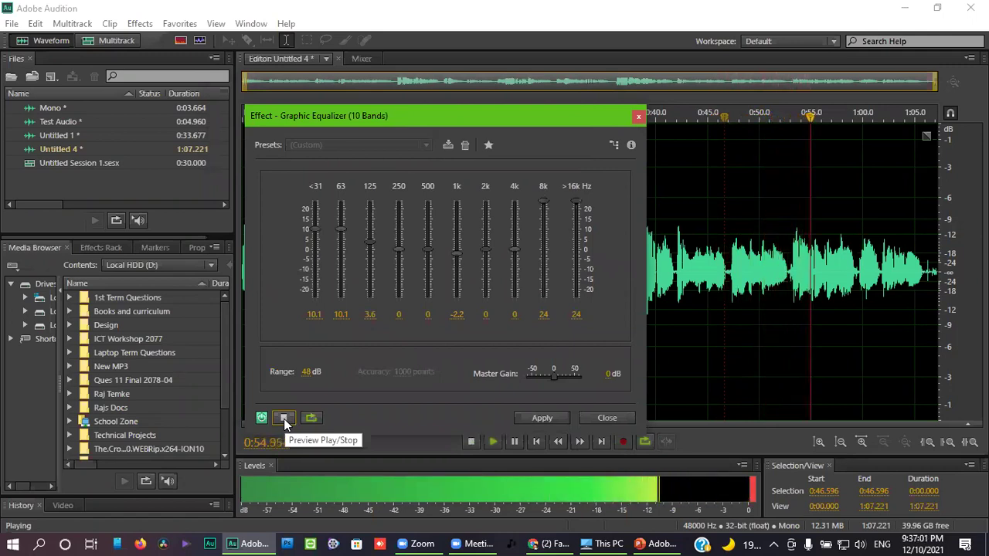
{"action": "left_click", "coordinate": [284, 419]}
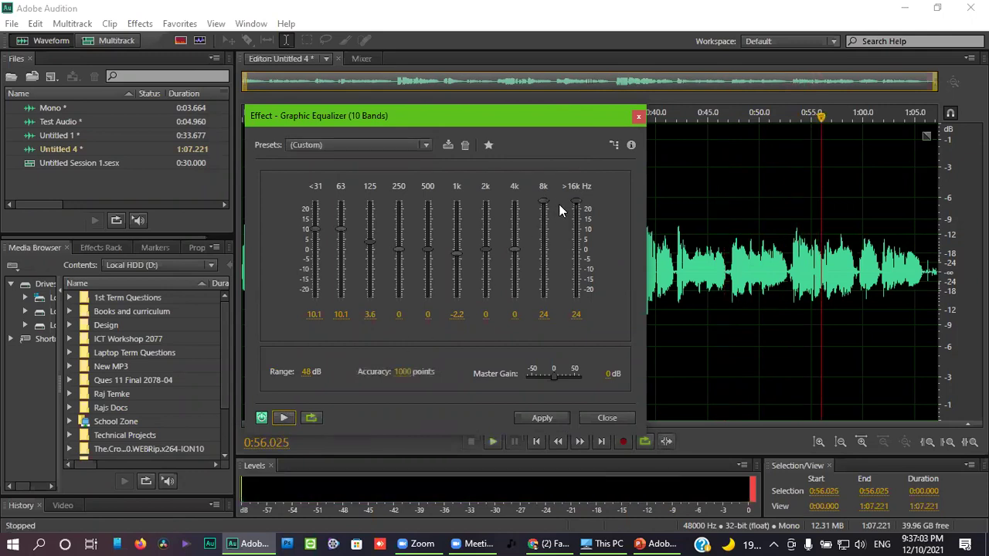
Lower the 8k Hz band to 2.3 dB and the >16k Hz band to 4.9 dB.
{"action": "left_click_drag", "start_coordinate": [548, 202], "coordinate": [543, 239]}
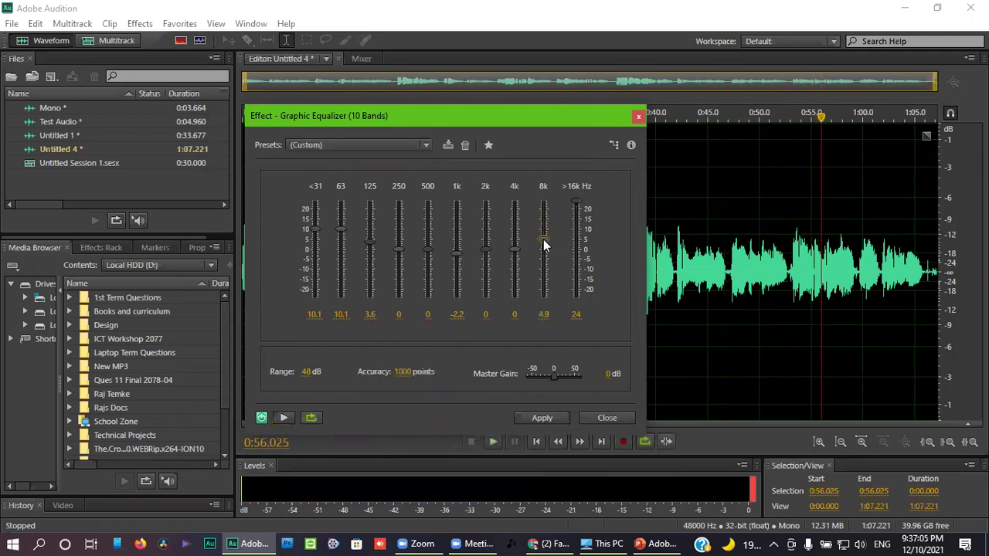
{"action": "left_click_drag", "start_coordinate": [579, 203], "coordinate": [574, 240]}
{"action": "left_click_drag", "start_coordinate": [541, 242], "coordinate": [546, 248]}
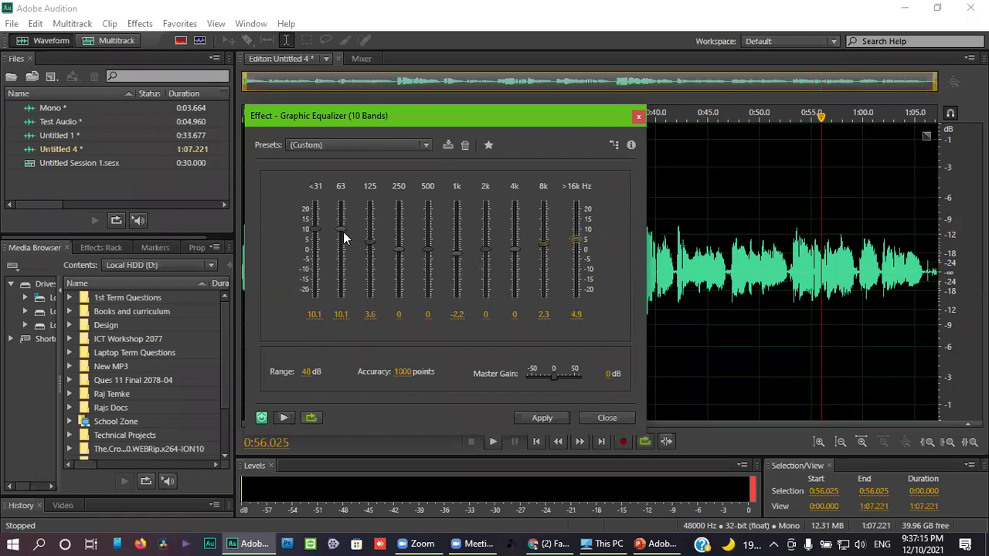
Set the <31 Hz band to 8.3 dB and the 63 Hz band to 8.7 dB, fine-tune 8k and >16k, and apply the equalizer.
{"action": "left_click_drag", "start_coordinate": [340, 231], "coordinate": [316, 230]}
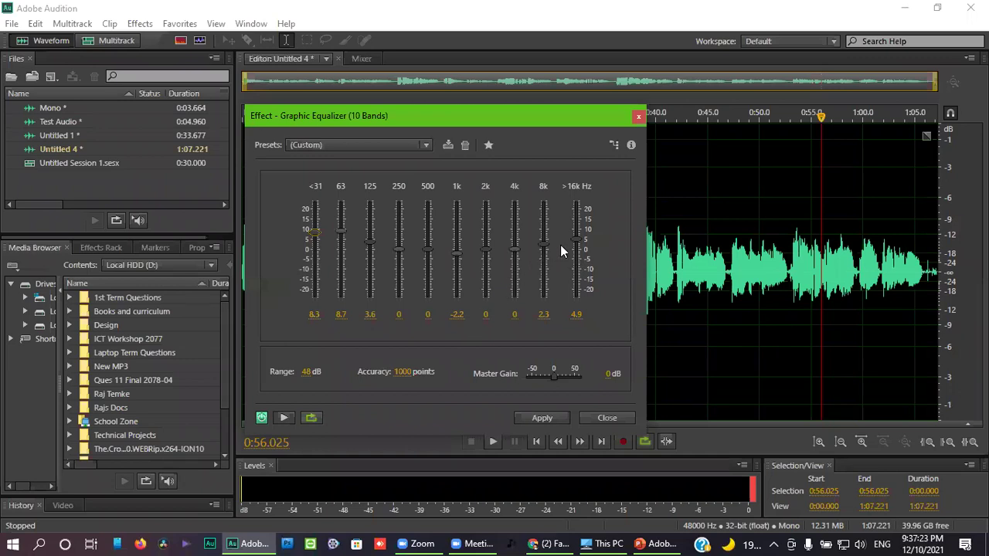
{"action": "left_click_drag", "start_coordinate": [576, 237], "coordinate": [580, 237]}
{"action": "left_click_drag", "start_coordinate": [542, 246], "coordinate": [545, 245]}
{"action": "left_click", "coordinate": [541, 418]}
{"action": "left_click", "coordinate": [521, 352]}
Examine the loud spike near 0:36 in the waveform by selecting from about 0:36.102 to 0:36.723.
{"action": "left_click", "coordinate": [599, 328]}
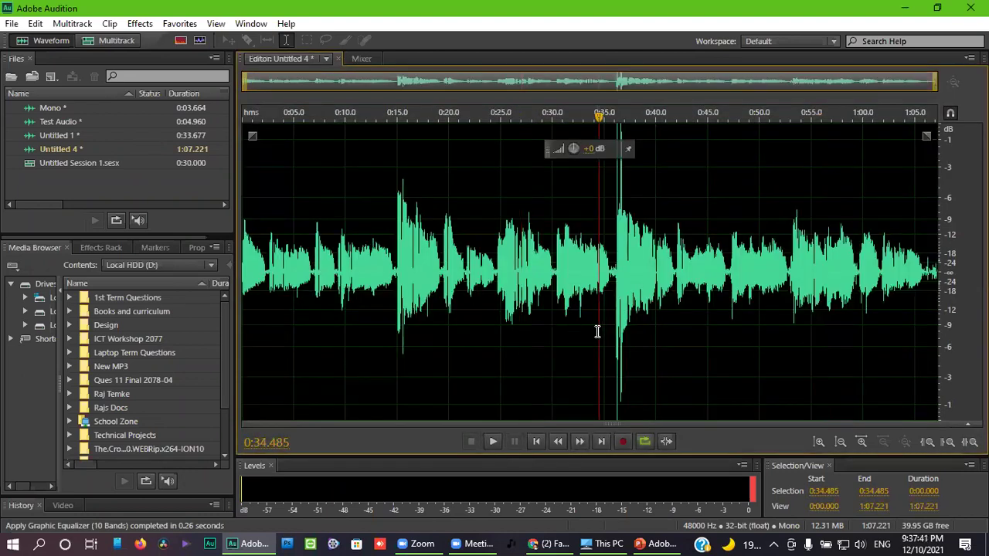
{"action": "scroll", "coordinate": [598, 331], "scroll_direction": "up", "scroll_amount": 2}
{"action": "left_click_drag", "start_coordinate": [639, 336], "coordinate": [657, 332]}
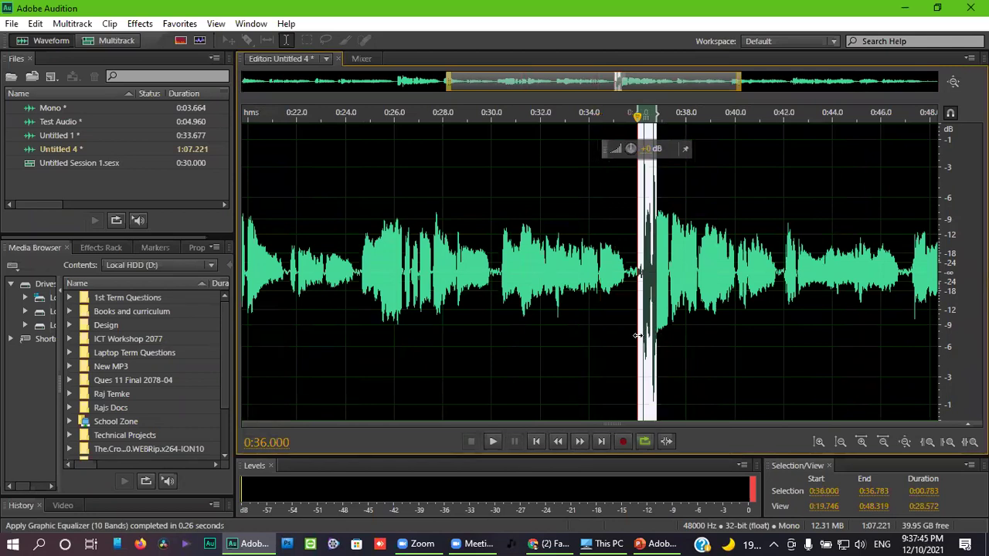
{"action": "left_click", "coordinate": [623, 306]}
{"action": "scroll", "coordinate": [626, 306], "scroll_direction": "up", "scroll_amount": 2}
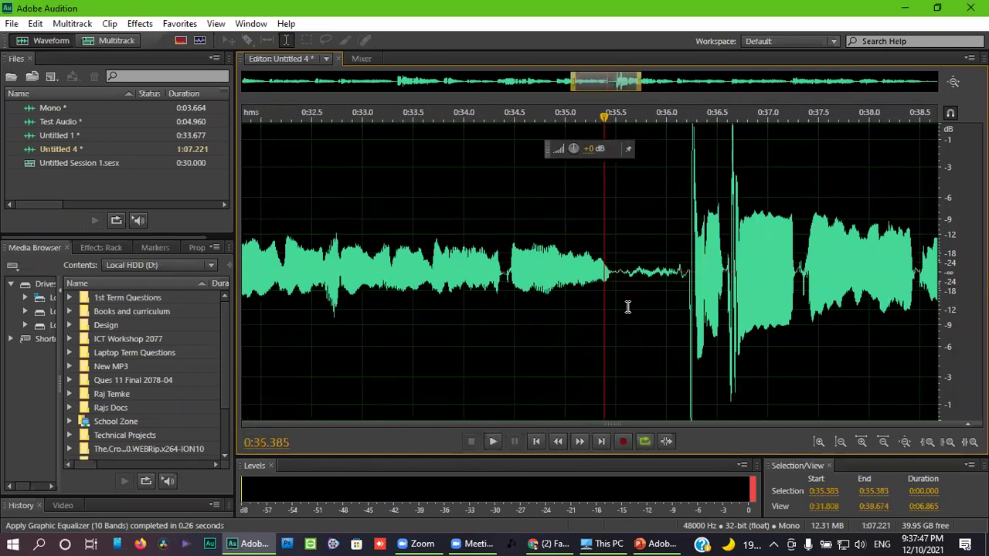
{"action": "left_click_drag", "start_coordinate": [678, 283], "coordinate": [738, 287]}
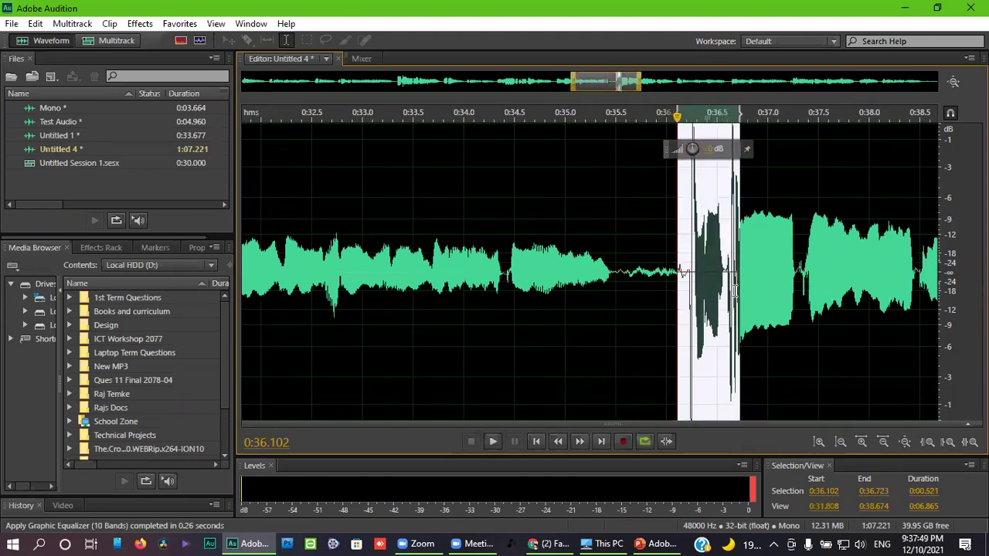
{"action": "scroll", "coordinate": [662, 289], "scroll_direction": "down", "scroll_amount": 3}
{"action": "left_click", "coordinate": [635, 300]}
{"action": "left_click", "coordinate": [657, 300]}
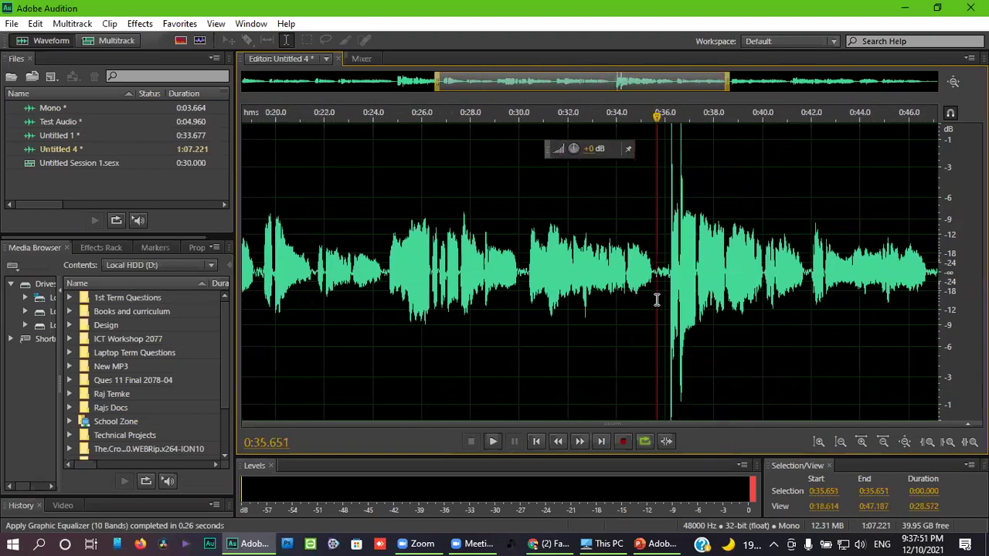
Play the recording from 0:36.000 to hear the loud spike.
{"action": "left_click", "coordinate": [662, 290]}
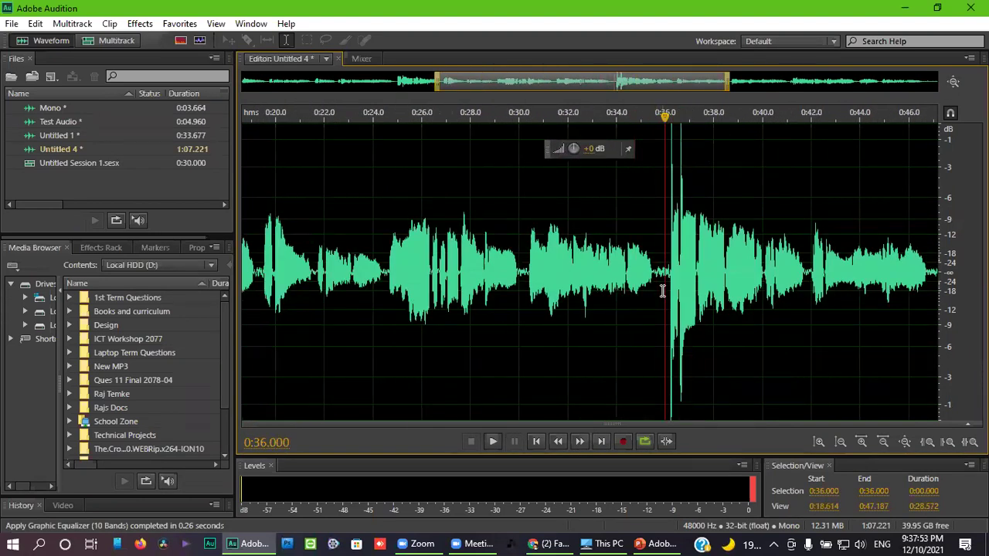
{"action": "key", "text": "space"}
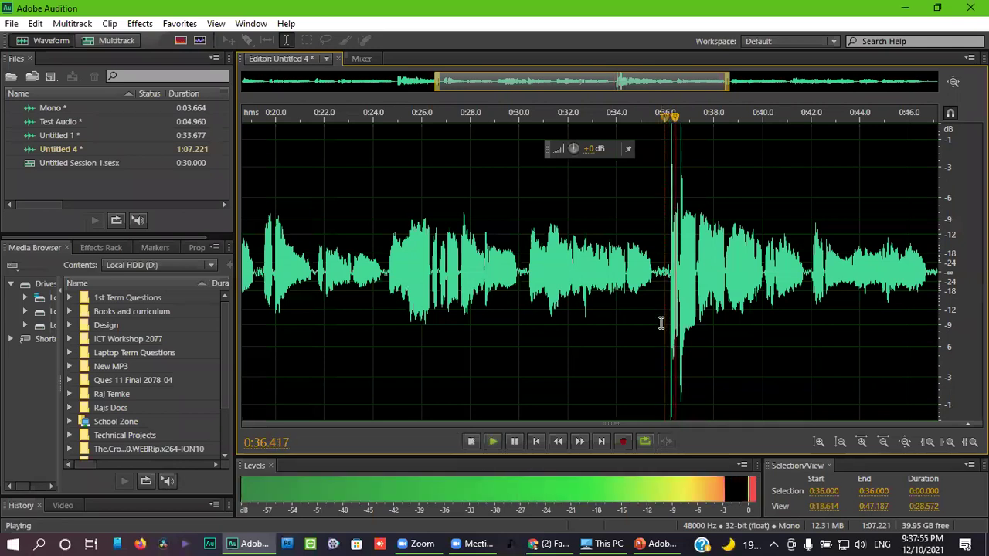
{"action": "key", "text": "space"}
{"action": "scroll", "coordinate": [661, 323], "scroll_direction": "down", "scroll_amount": 3}
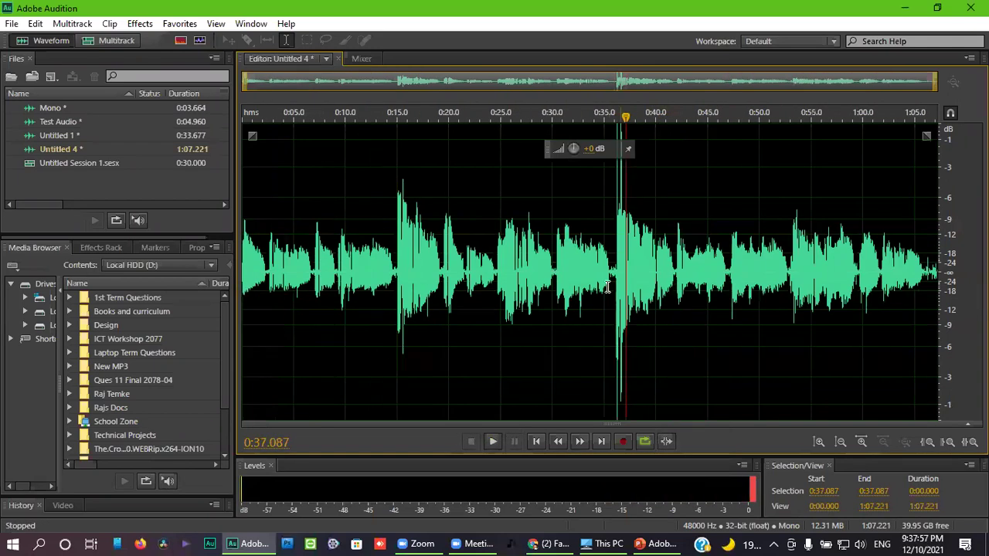
{"action": "left_click", "coordinate": [607, 287]}
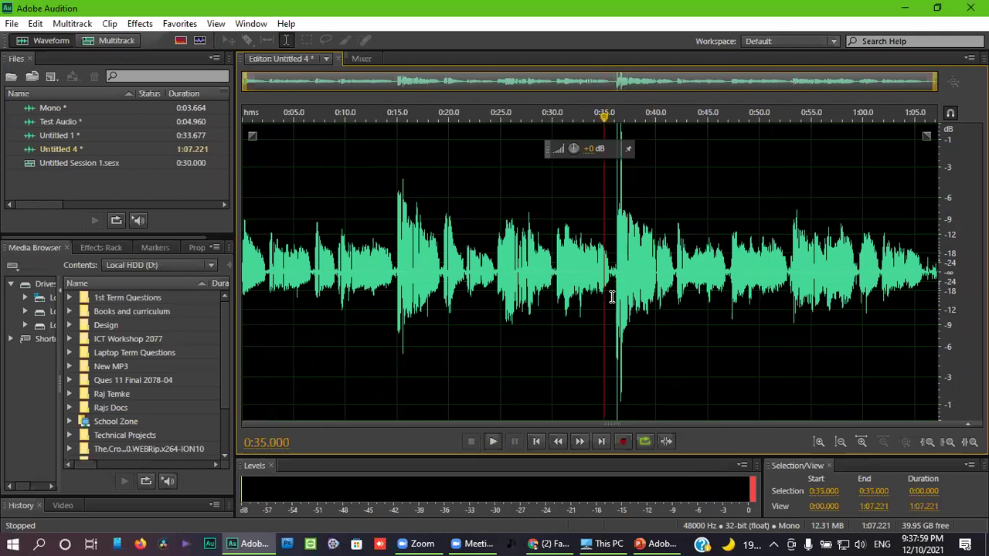
{"action": "left_click", "coordinate": [614, 295]}
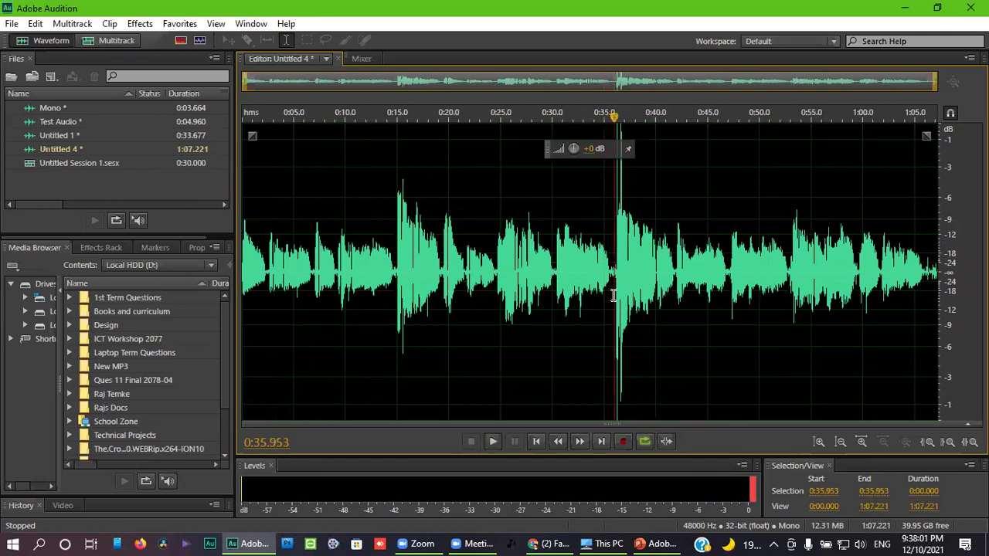
{"action": "left_click", "coordinate": [543, 291]}
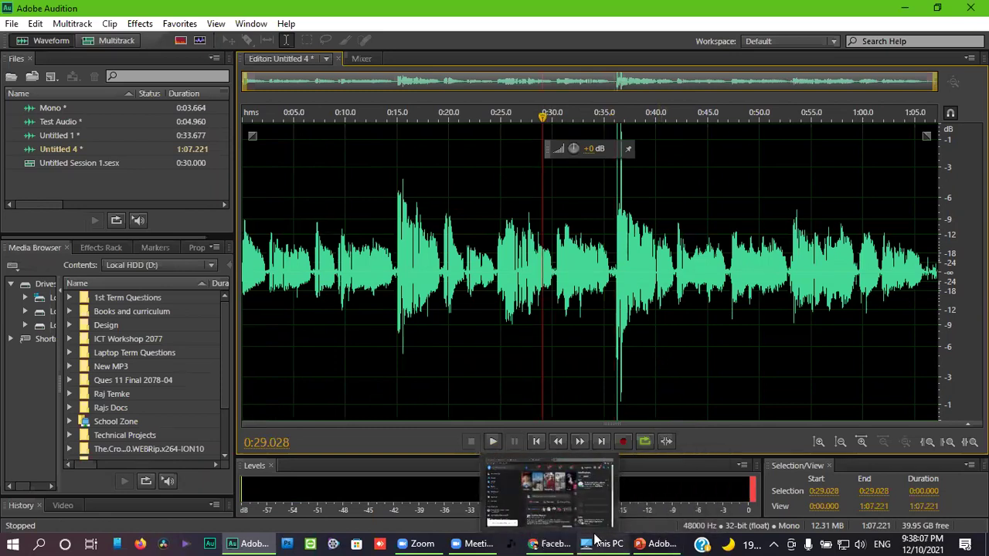
Switch to the Adobe Audition presentation in PowerPoint and find the graphic equalizer item in the Session 2 outline.
{"action": "left_click", "coordinate": [657, 544]}
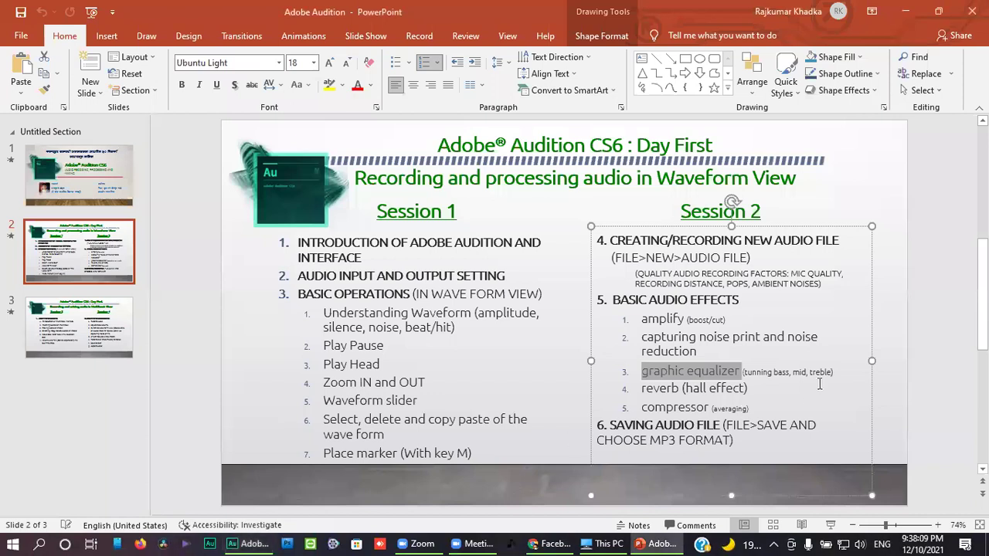
{"action": "left_click", "coordinate": [754, 374]}
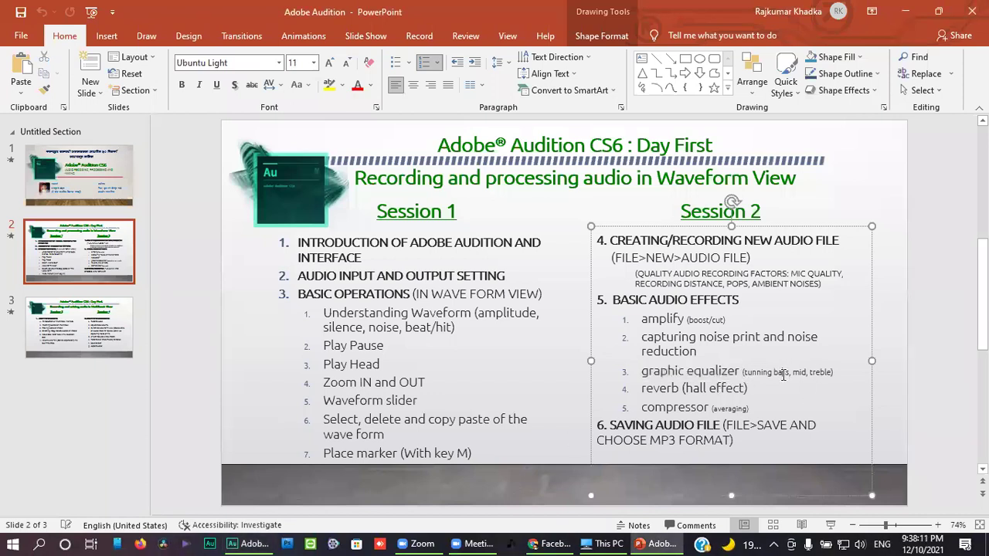
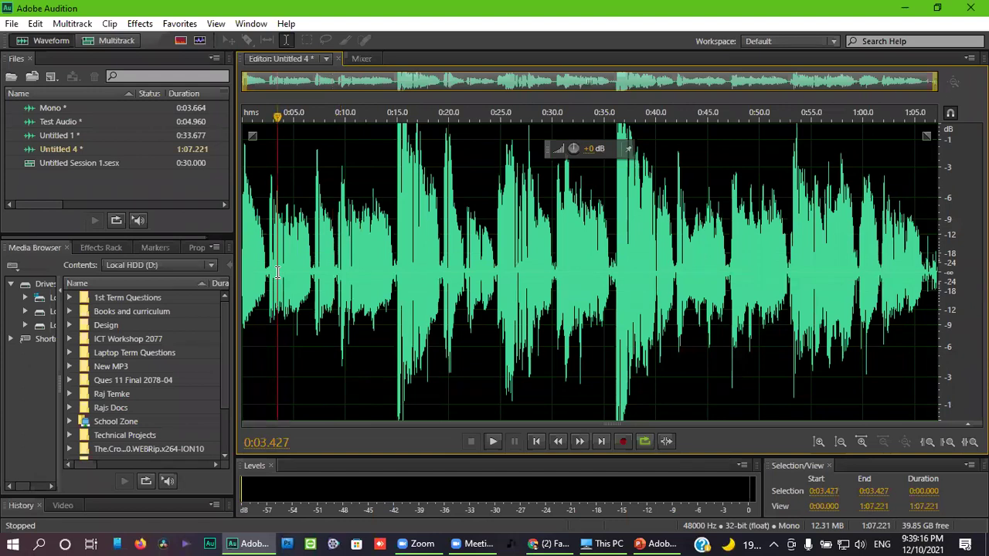
{"action": "left_click", "coordinate": [292, 264]}
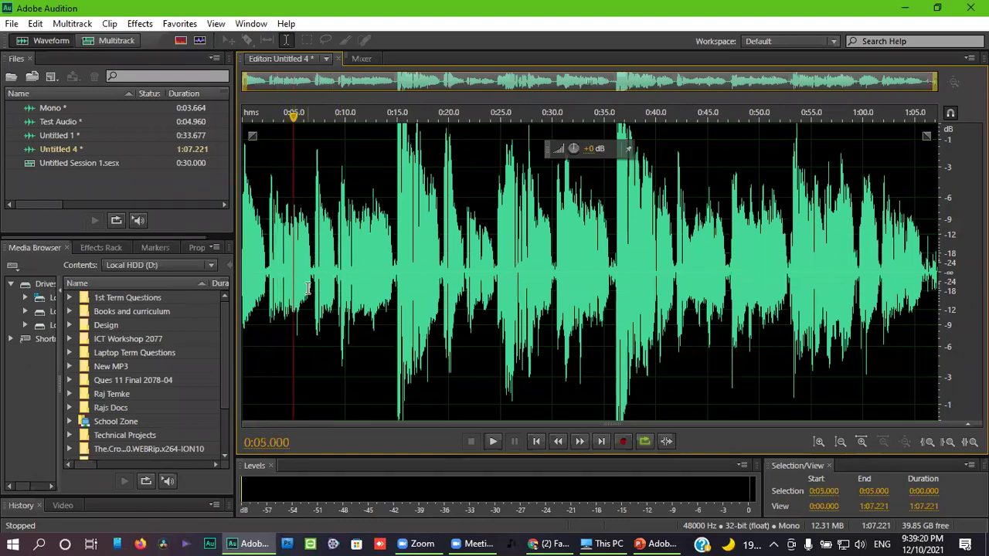
{"action": "left_click", "coordinate": [139, 25]}
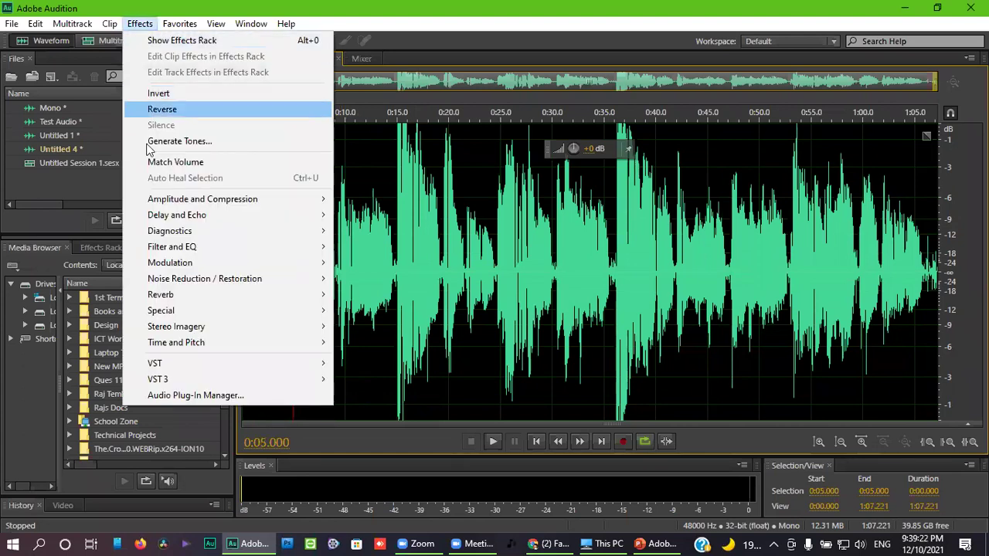
{"action": "mouse_move", "coordinate": [229, 303]}
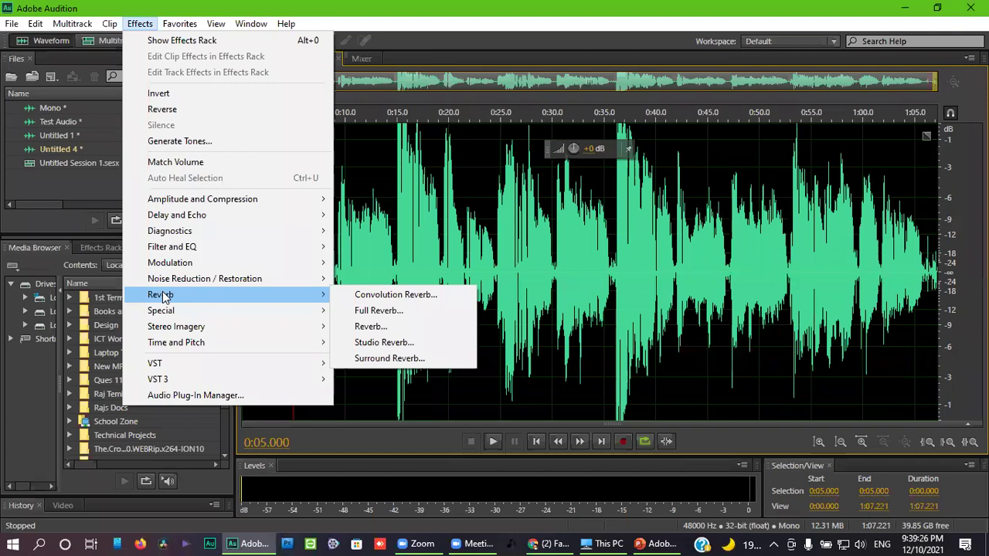
{"action": "left_click", "coordinate": [389, 324]}
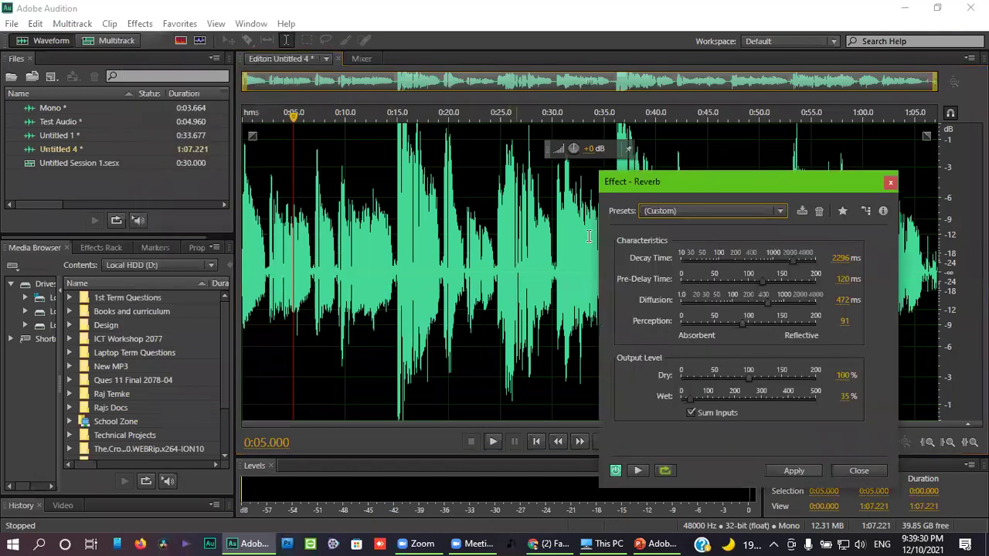
{"action": "left_click", "coordinate": [891, 183]}
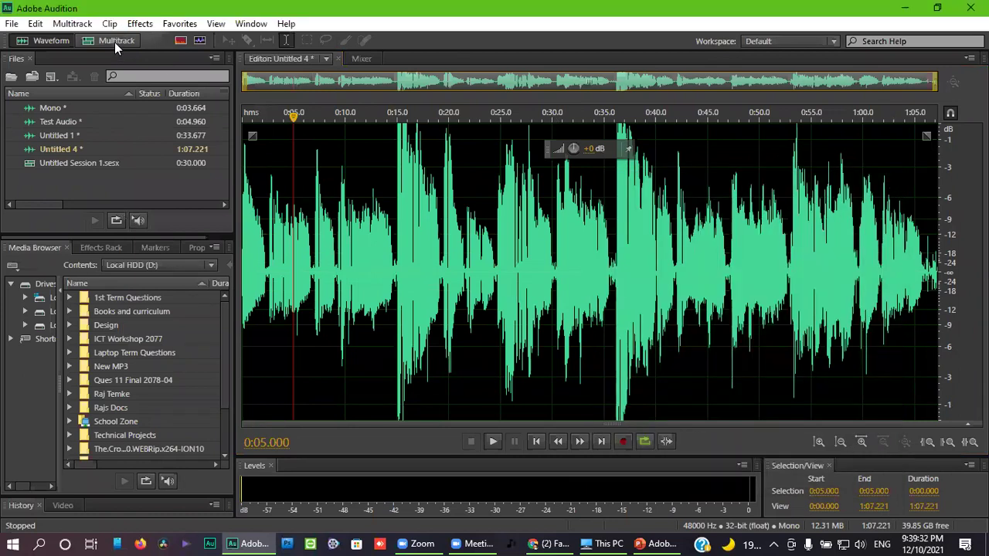
Open the Reverb effect and set Decay Time to 1367 ms, Pre-Delay Time to 114 ms, Diffusion to 311 ms and Perception to 116.
{"action": "left_click", "coordinate": [140, 23]}
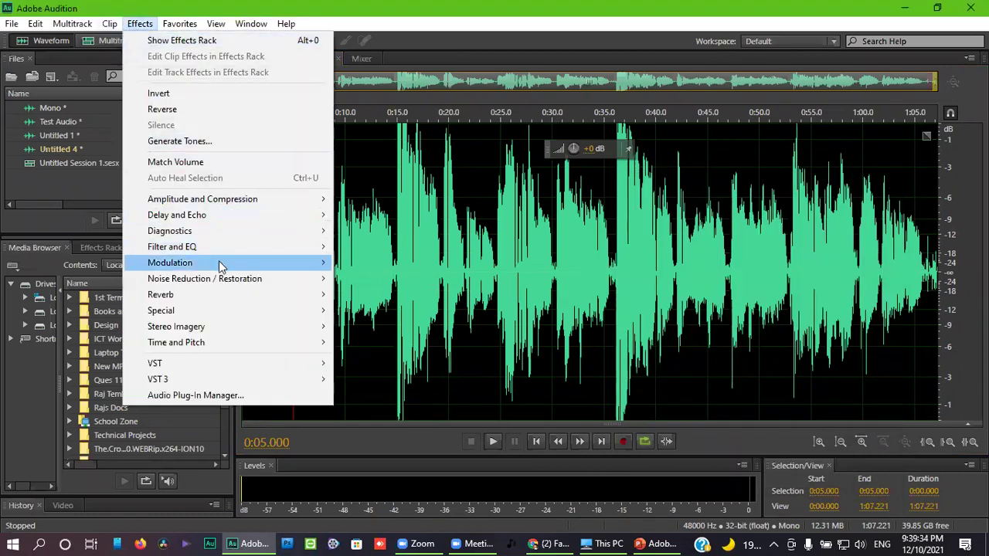
{"action": "mouse_move", "coordinate": [231, 294]}
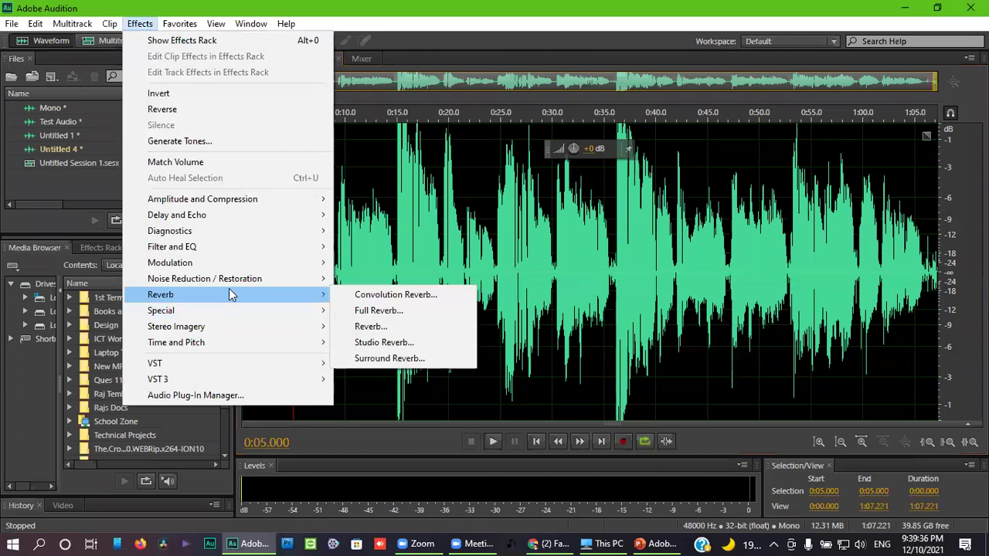
{"action": "mouse_move", "coordinate": [218, 266]}
{"action": "left_click", "coordinate": [368, 327]}
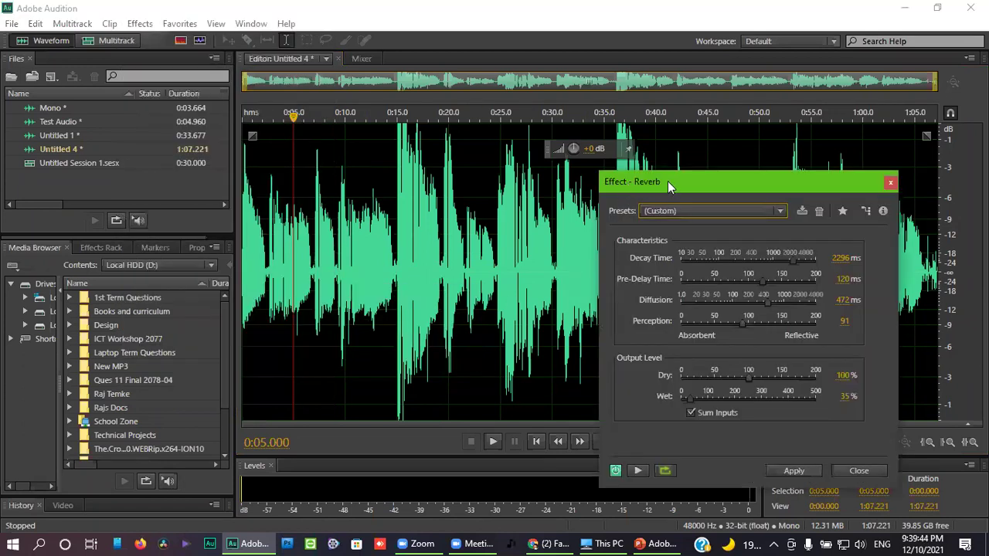
{"action": "left_click_drag", "start_coordinate": [668, 180], "coordinate": [556, 104]}
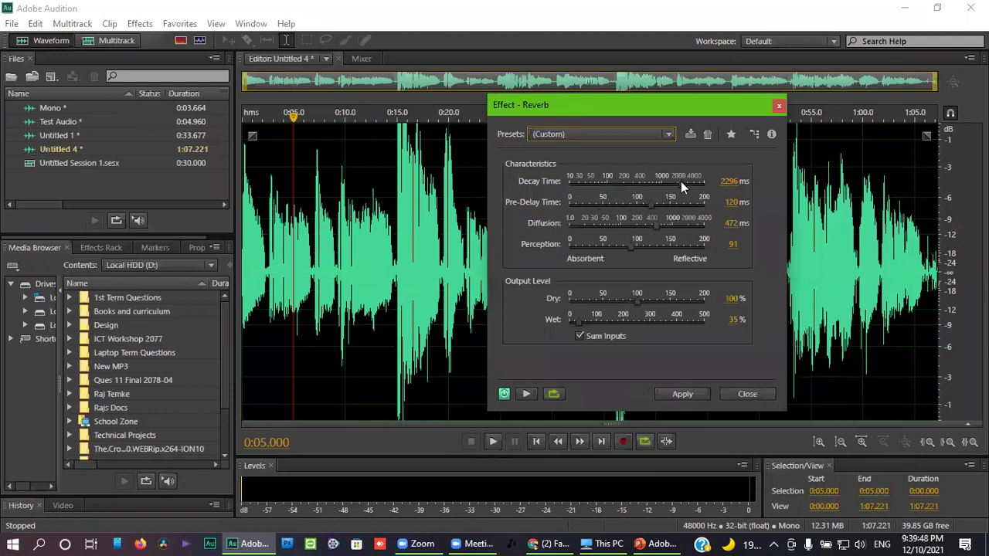
{"action": "mouse_move", "coordinate": [681, 181]}
{"action": "left_mouse_down"}
{"action": "mouse_move", "coordinate": [639, 188]}
{"action": "mouse_move", "coordinate": [668, 189]}
{"action": "left_mouse_up"}
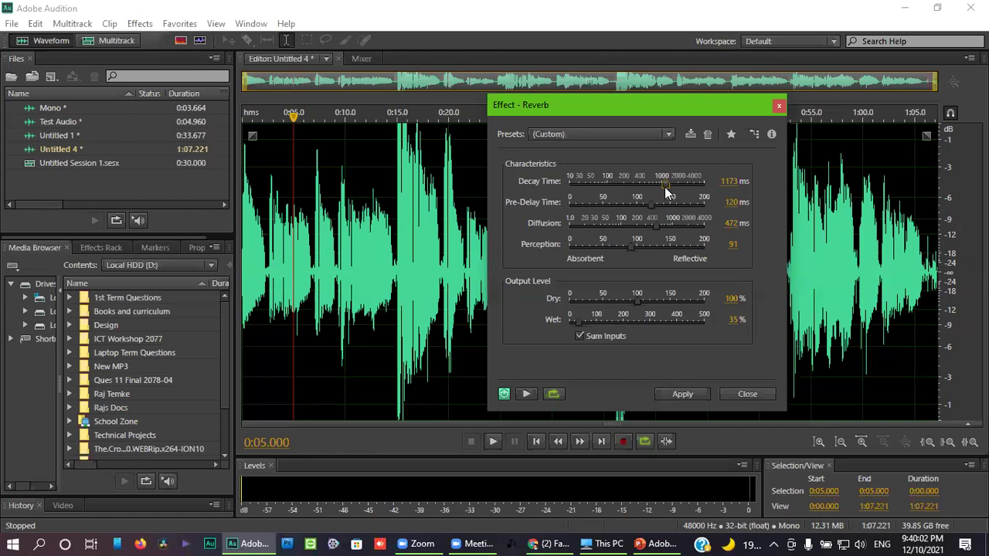
{"action": "left_click_drag", "start_coordinate": [666, 193], "coordinate": [647, 250]}
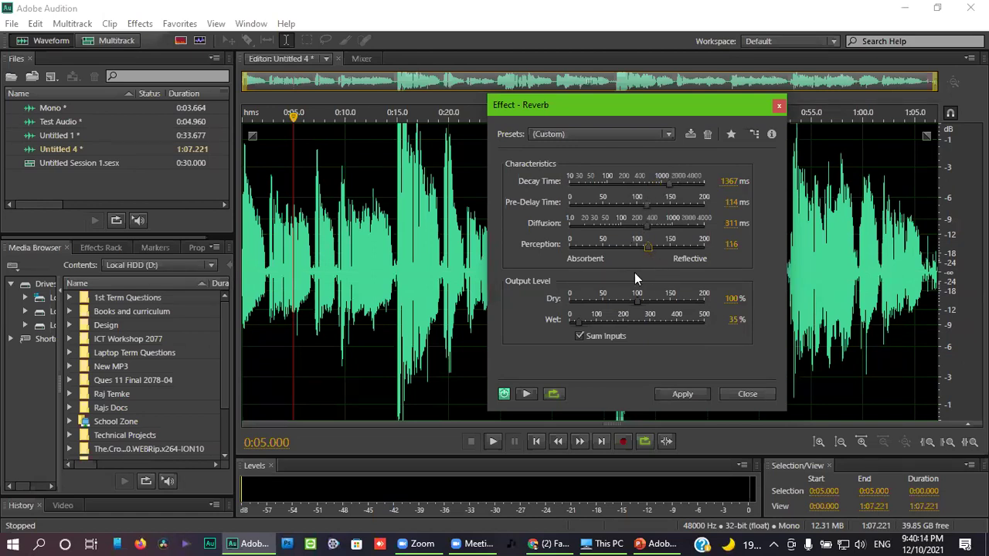
Preview the reverb on the recording and reduce its Wet output level to 24%.
{"action": "left_click", "coordinate": [527, 394]}
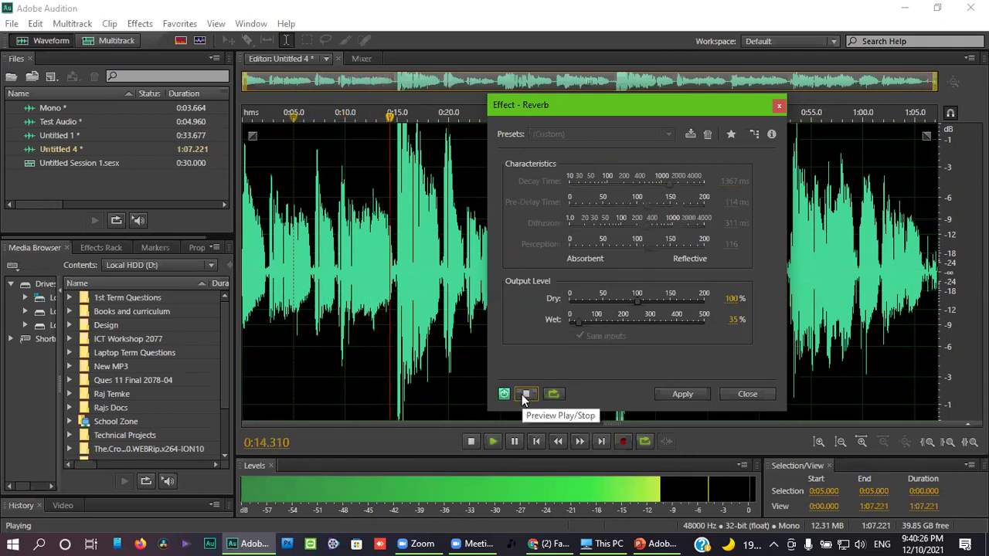
{"action": "left_click", "coordinate": [521, 394]}
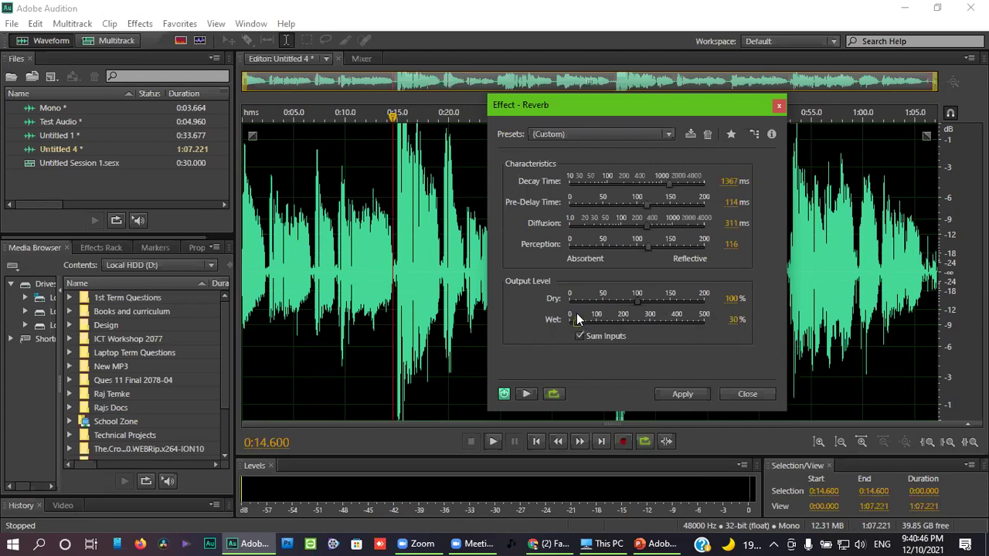
{"action": "left_click_drag", "start_coordinate": [577, 318], "coordinate": [574, 300]}
{"action": "left_click", "coordinate": [526, 395]}
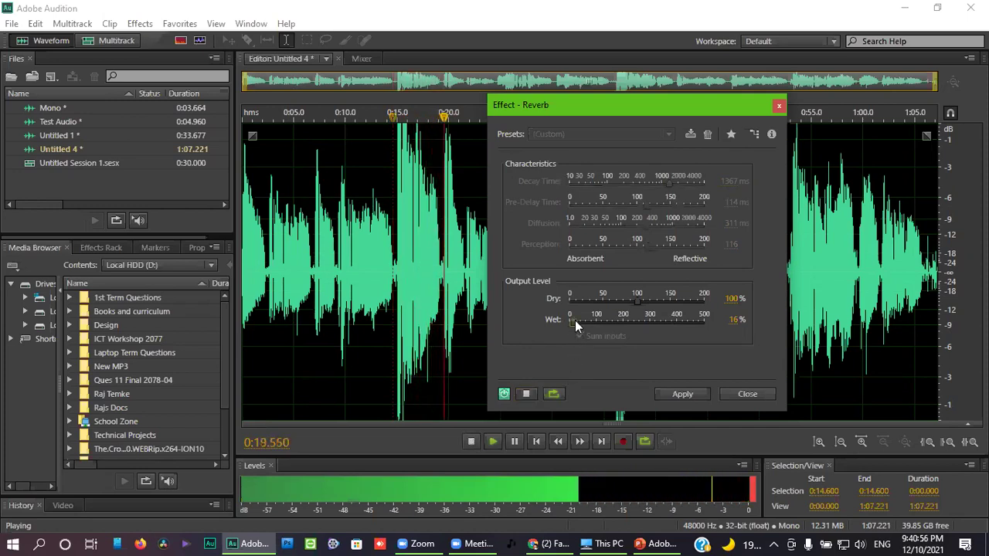
{"action": "left_click_drag", "start_coordinate": [575, 320], "coordinate": [580, 325]}
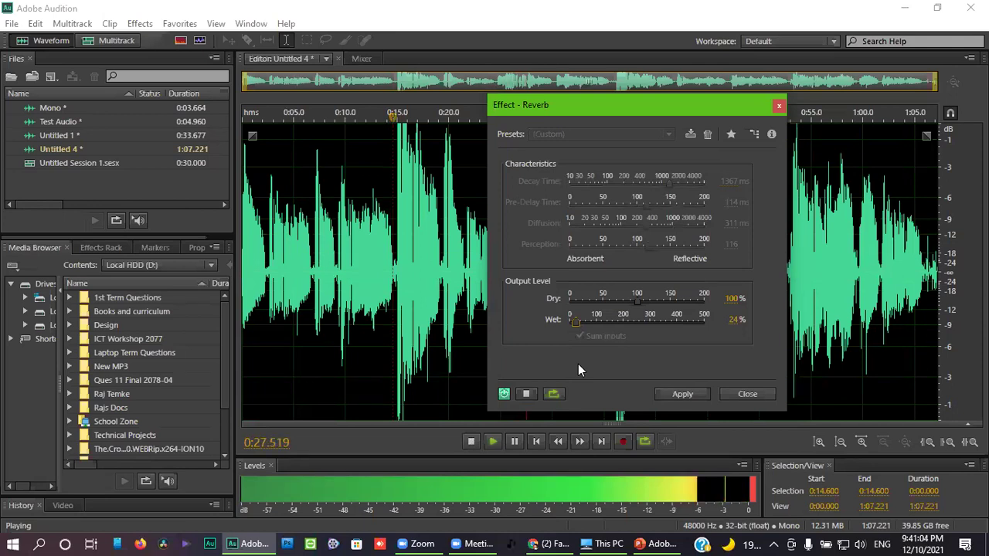
{"action": "left_click", "coordinate": [405, 120]}
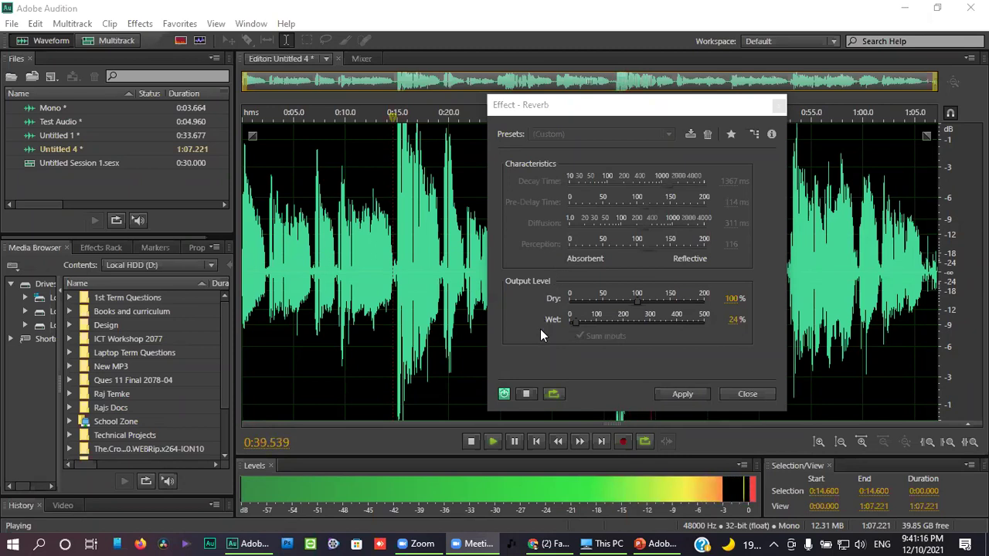
{"action": "left_click", "coordinate": [528, 394]}
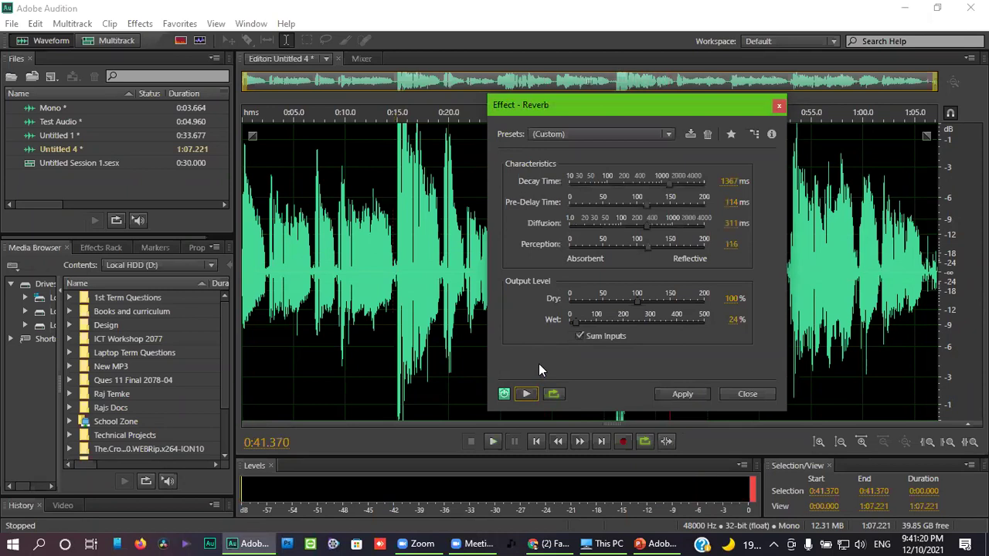
Bypass the reverb and preview the dry recording from 0:41.370 for comparison.
{"action": "left_click", "coordinate": [504, 394]}
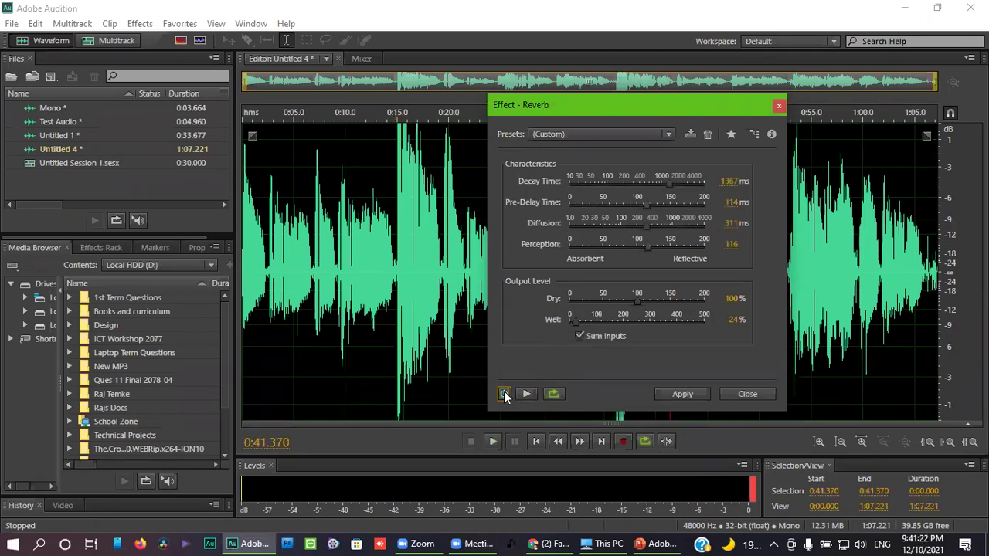
{"action": "left_click", "coordinate": [527, 394]}
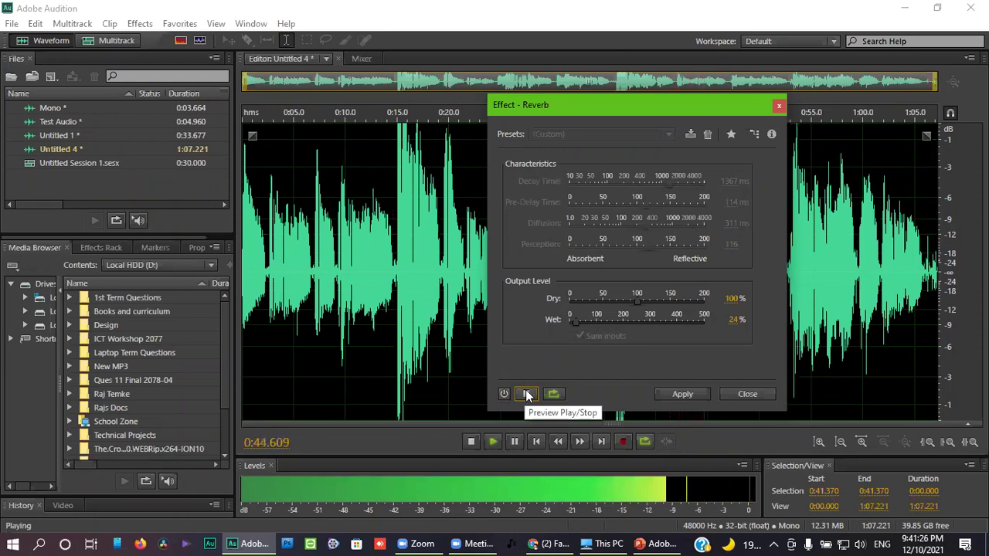
{"action": "left_click", "coordinate": [526, 394]}
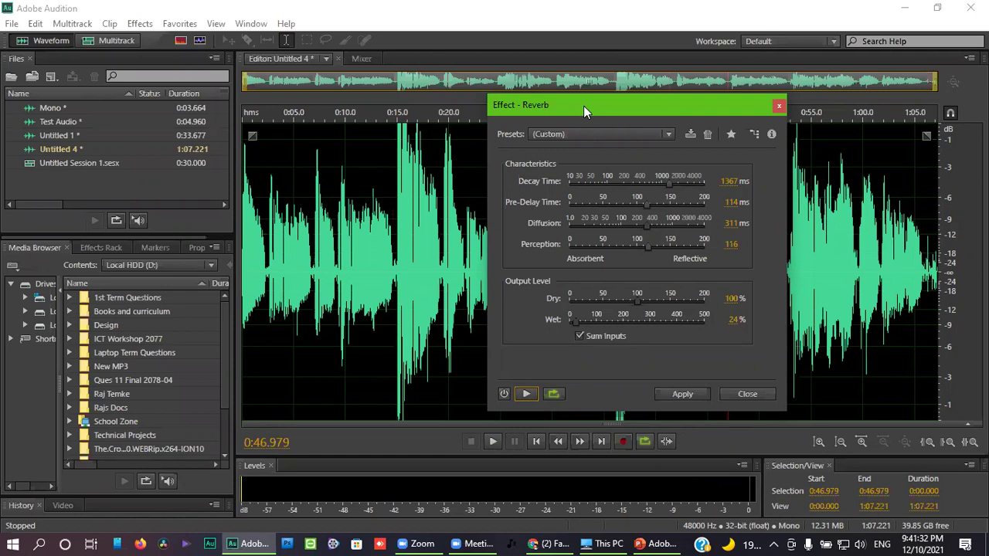
Apply the reverb with the current settings to the whole recording and clear the waveform selection.
{"action": "left_click_drag", "start_coordinate": [583, 106], "coordinate": [565, 119]}
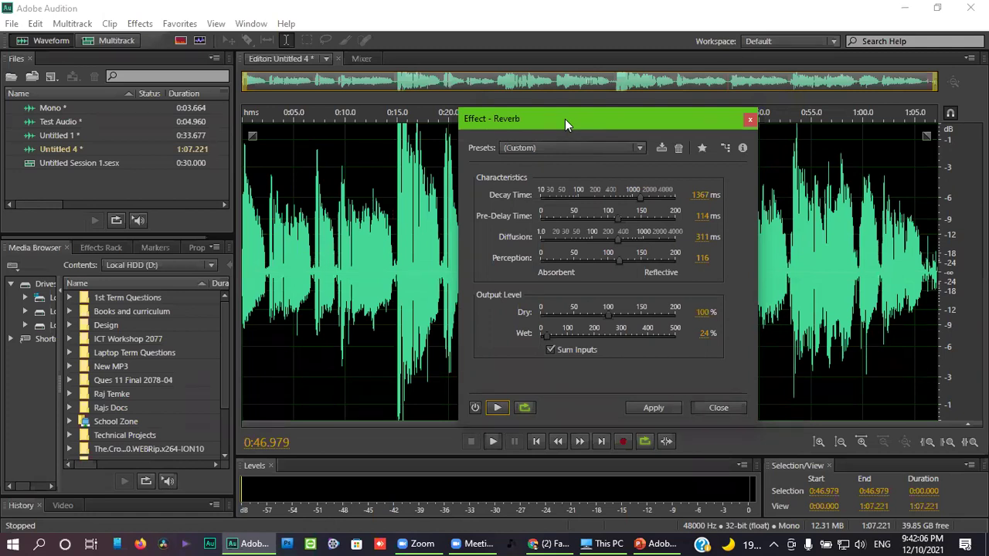
{"action": "left_click", "coordinate": [496, 409]}
{"action": "left_click", "coordinate": [639, 404]}
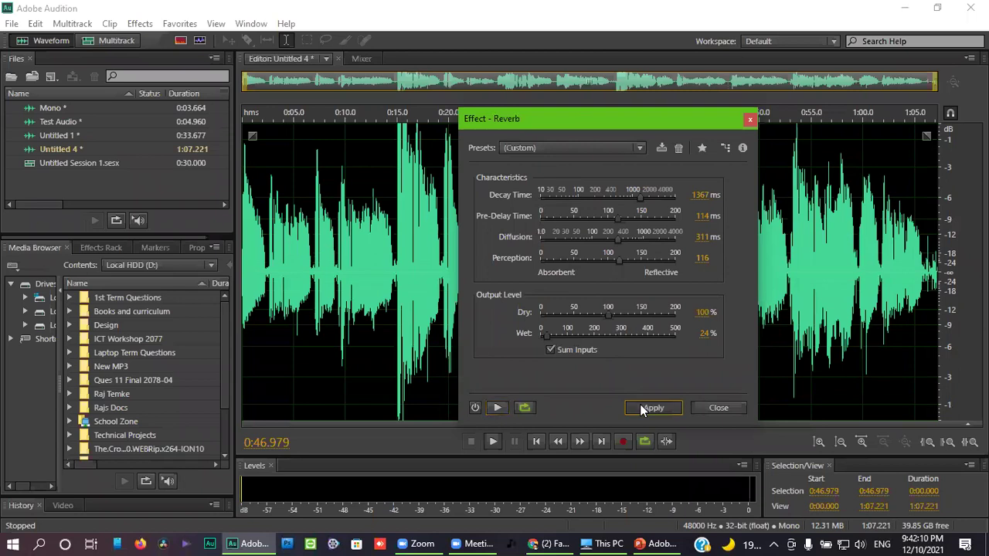
{"action": "left_click", "coordinate": [574, 337]}
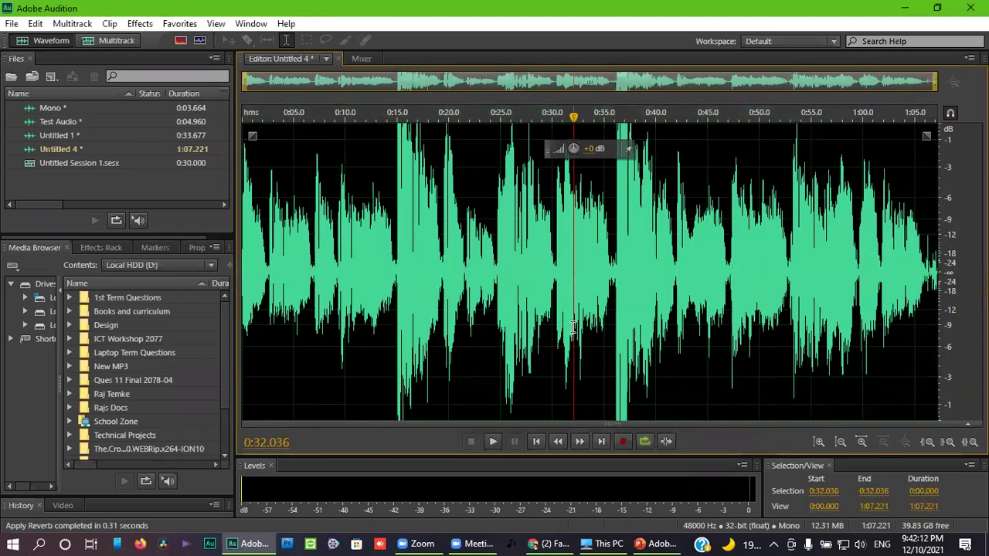
Examine the loud and quiet passages of the waveform between about 0:13 and 0:36 for uneven levels.
{"action": "left_click", "coordinate": [439, 295]}
{"action": "left_click", "coordinate": [392, 260]}
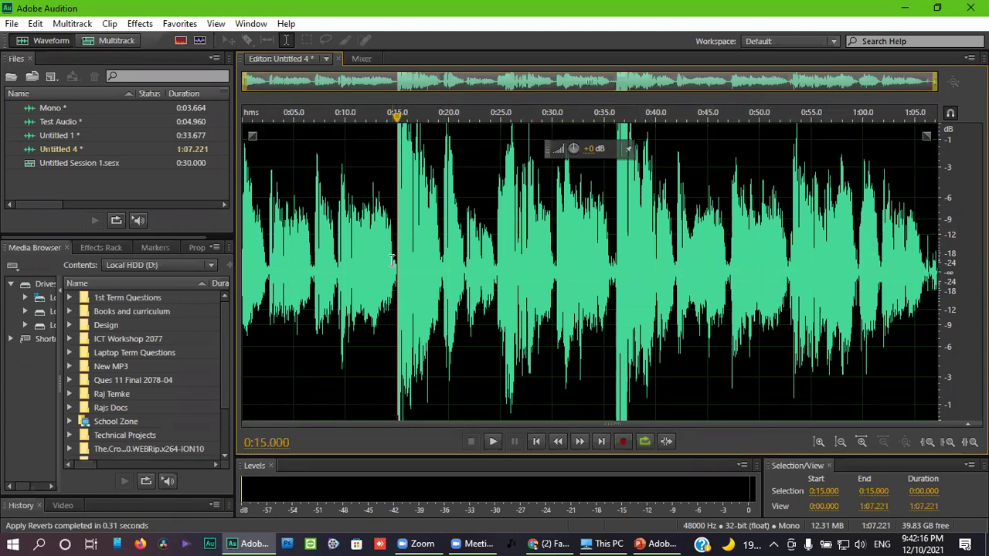
{"action": "left_click", "coordinate": [513, 266]}
{"action": "left_click", "coordinate": [615, 233]}
{"action": "left_click", "coordinate": [381, 232]}
{"action": "left_click", "coordinate": [534, 285]}
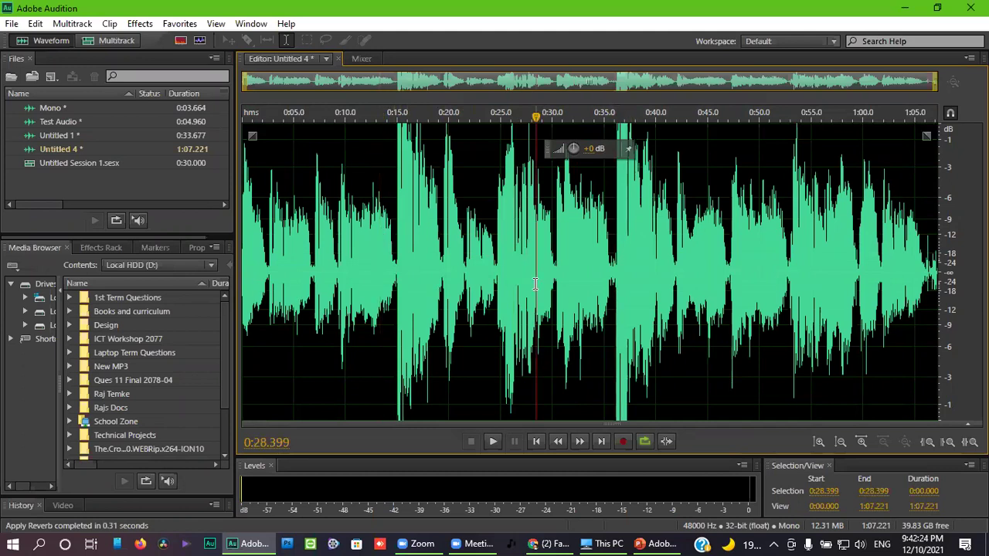
{"action": "left_click", "coordinate": [399, 187]}
{"action": "left_click", "coordinate": [430, 213]}
{"action": "left_click", "coordinate": [446, 224]}
{"action": "left_click", "coordinate": [480, 238]}
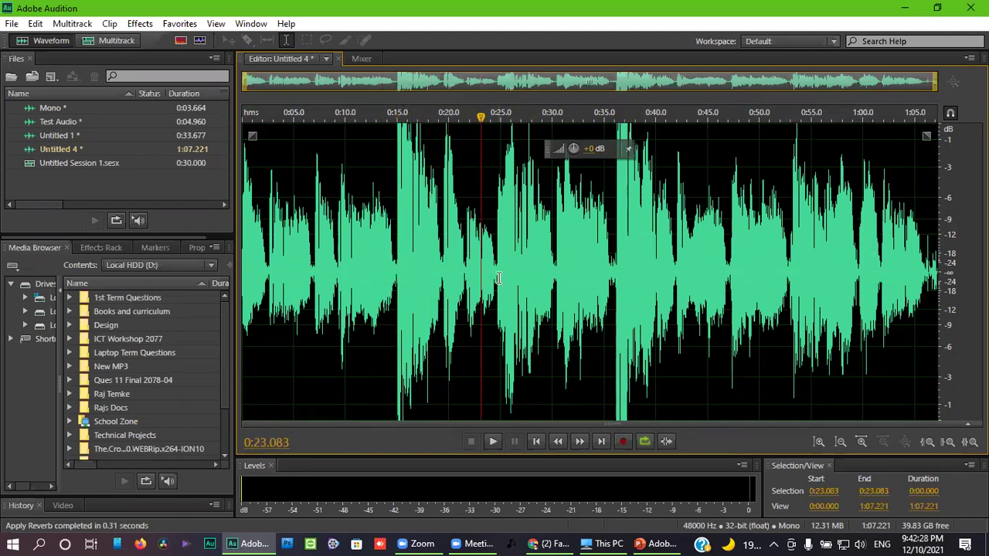
{"action": "left_click", "coordinate": [436, 232]}
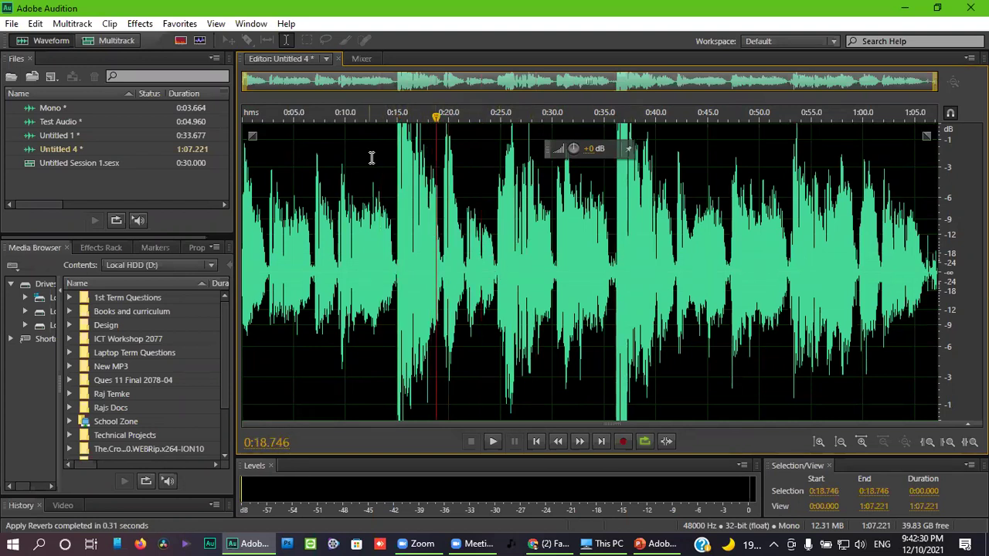
Open the Multiband Compressor effect and choose the Raise Vocals preset.
{"action": "left_click", "coordinate": [140, 24]}
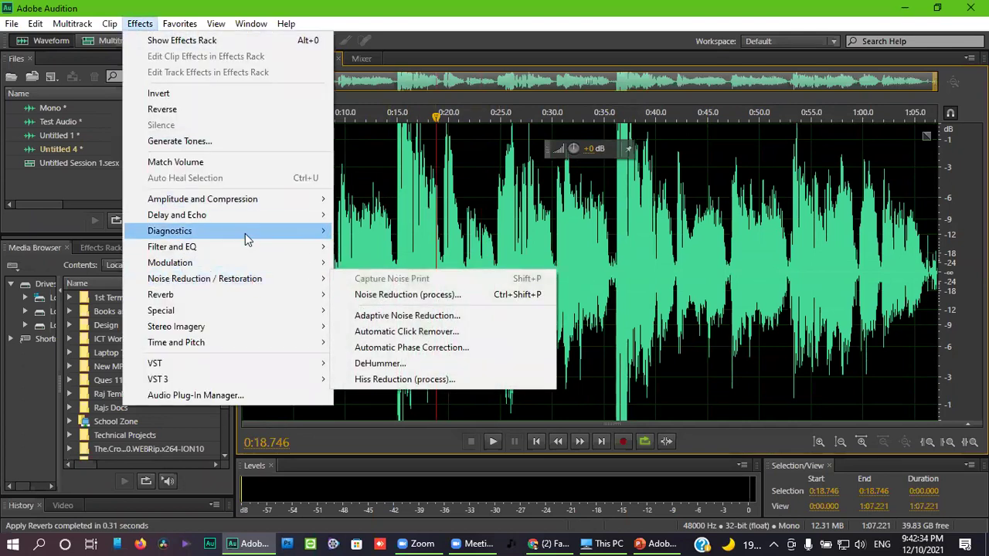
{"action": "mouse_move", "coordinate": [215, 205]}
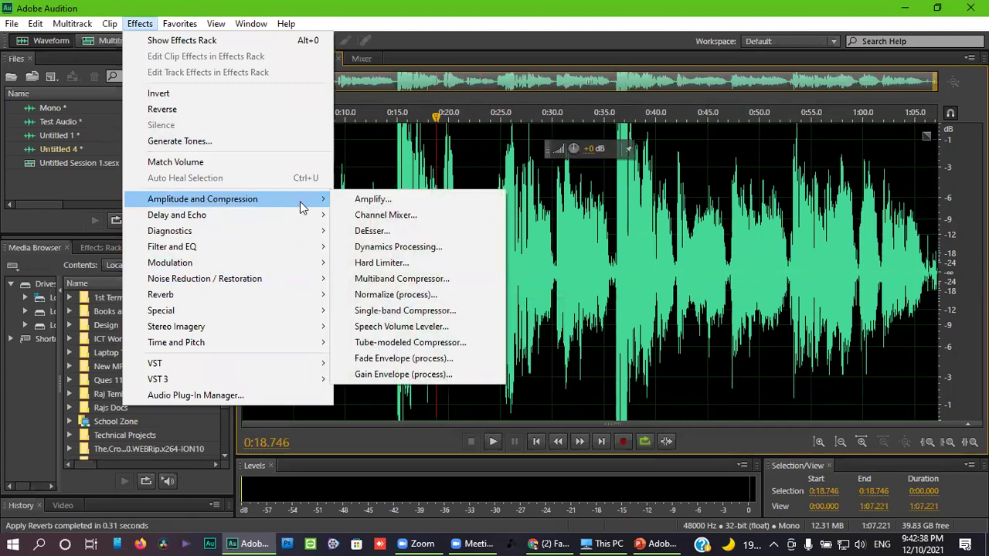
{"action": "left_click", "coordinate": [397, 282]}
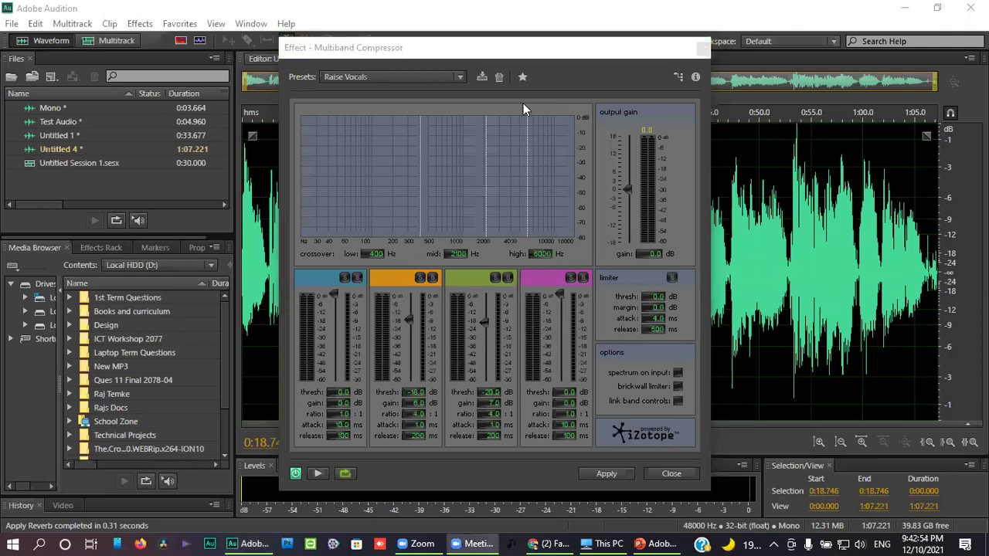
{"action": "left_click", "coordinate": [323, 93]}
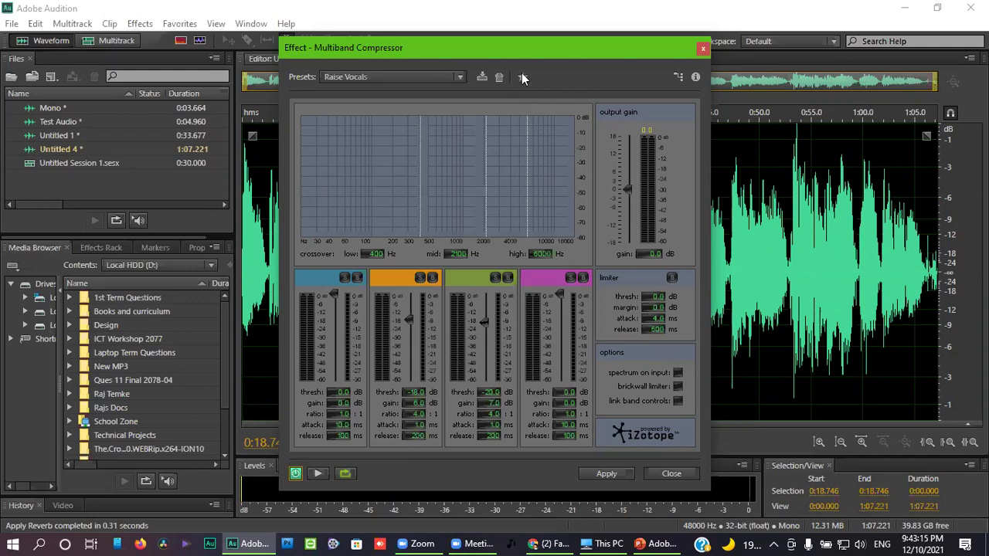
{"action": "left_click_drag", "start_coordinate": [371, 48], "coordinate": [148, 75]}
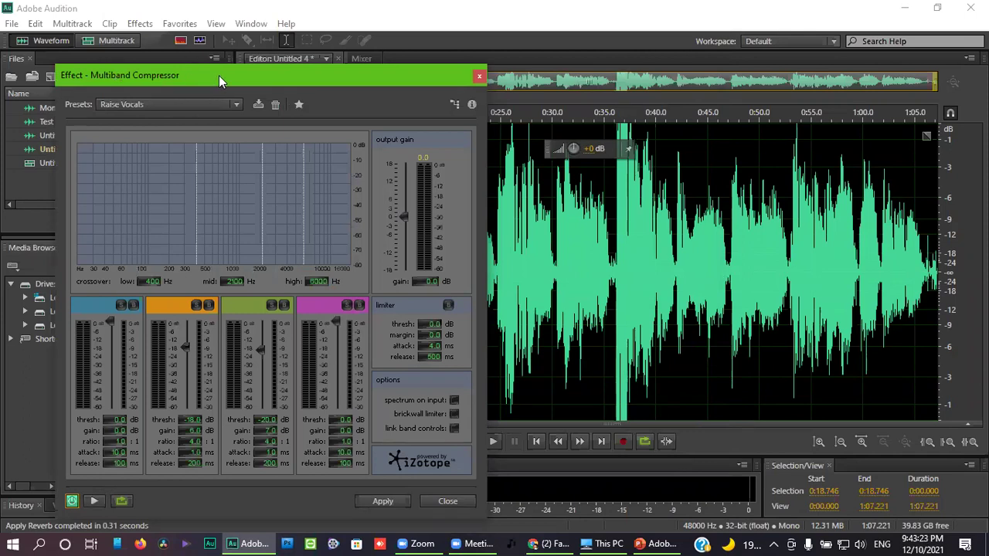
{"action": "mouse_move", "coordinate": [219, 75]}
{"action": "left_mouse_down"}
{"action": "mouse_move", "coordinate": [193, 68]}
{"action": "mouse_move", "coordinate": [214, 71]}
{"action": "left_mouse_up"}
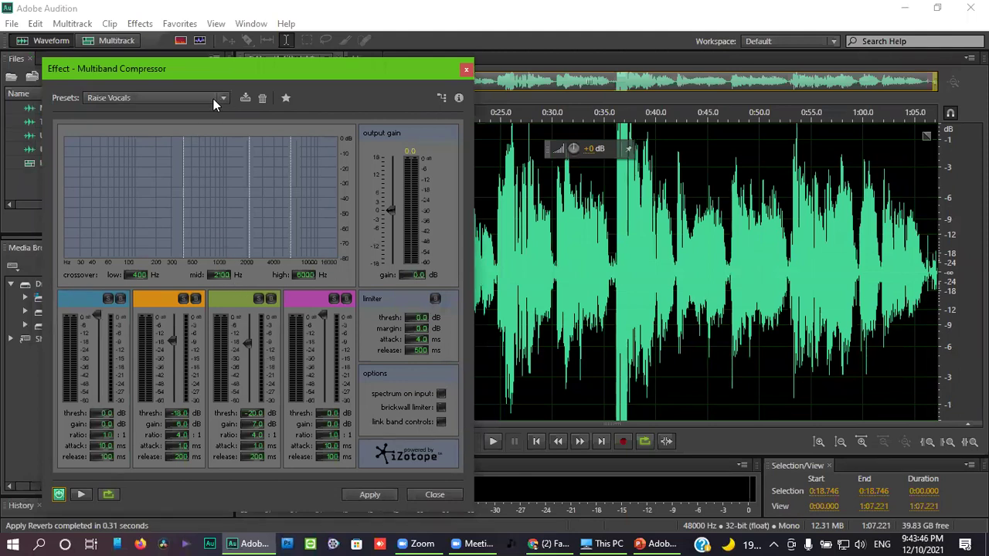
{"action": "left_click", "coordinate": [181, 99]}
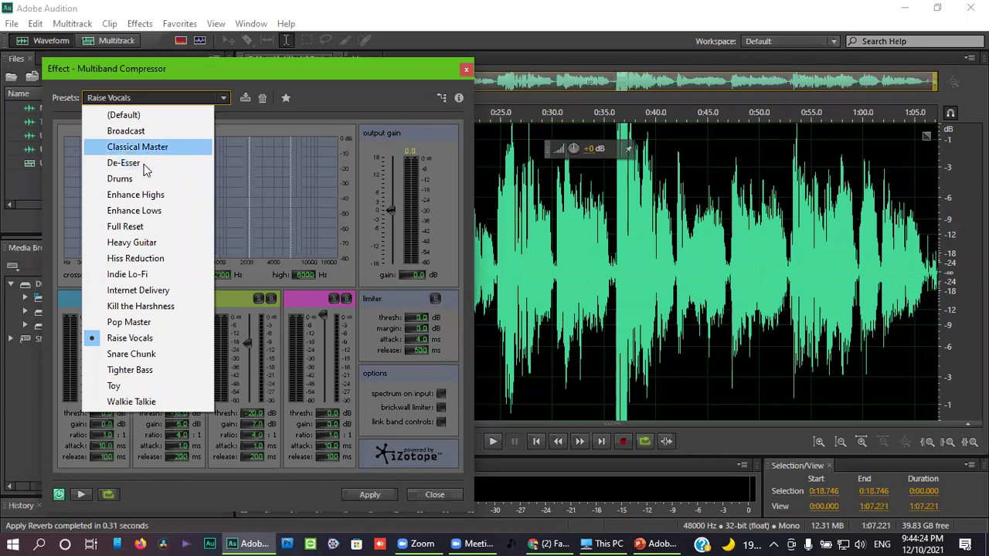
{"action": "left_click", "coordinate": [131, 340]}
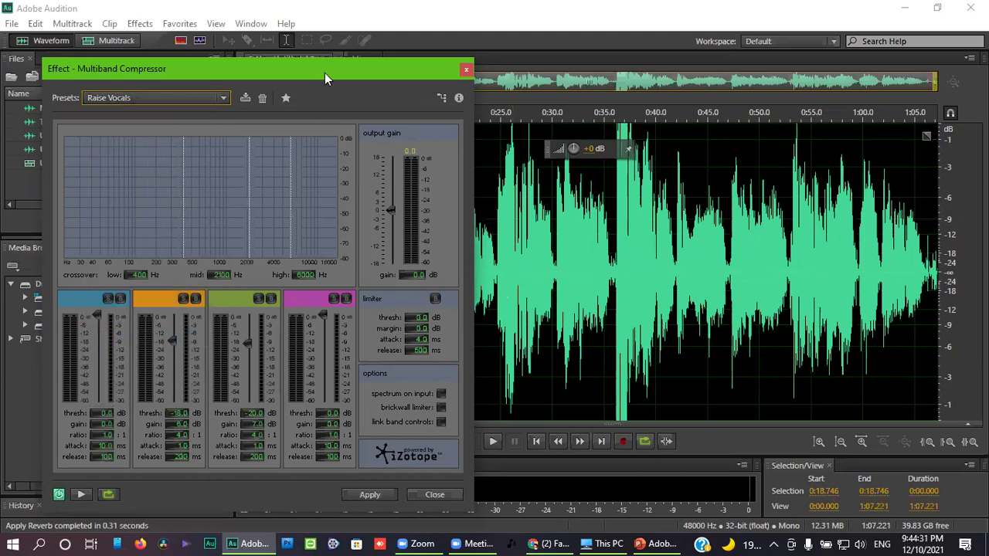
Compare the loud passage from about 0:36 to 0:40 with the quiet passage from 0:20 to 0:25 in the waveform.
{"action": "left_click_drag", "start_coordinate": [325, 73], "coordinate": [335, 359]}
{"action": "left_click_drag", "start_coordinate": [614, 180], "coordinate": [657, 184]}
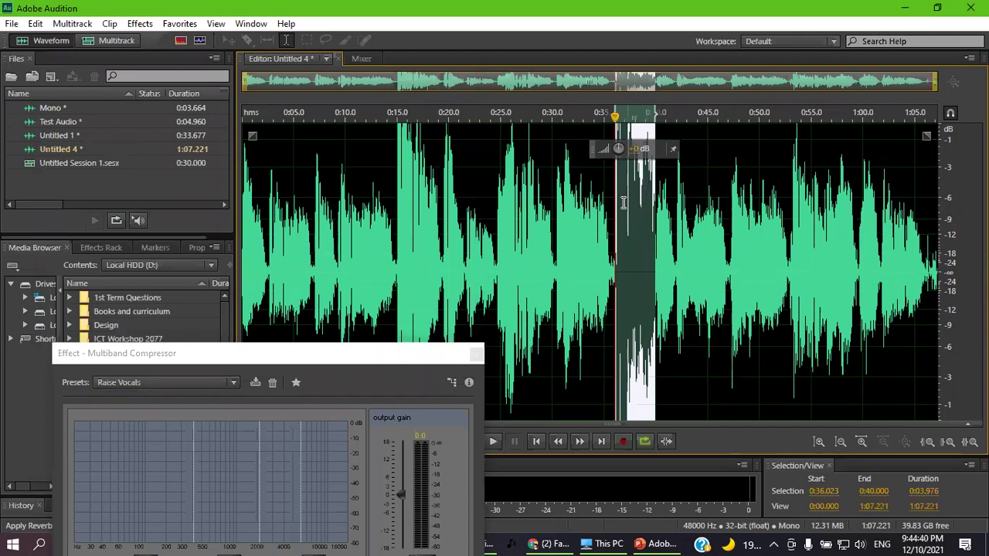
{"action": "left_click", "coordinate": [624, 202]}
{"action": "left_click_drag", "start_coordinate": [496, 232], "coordinate": [474, 231]}
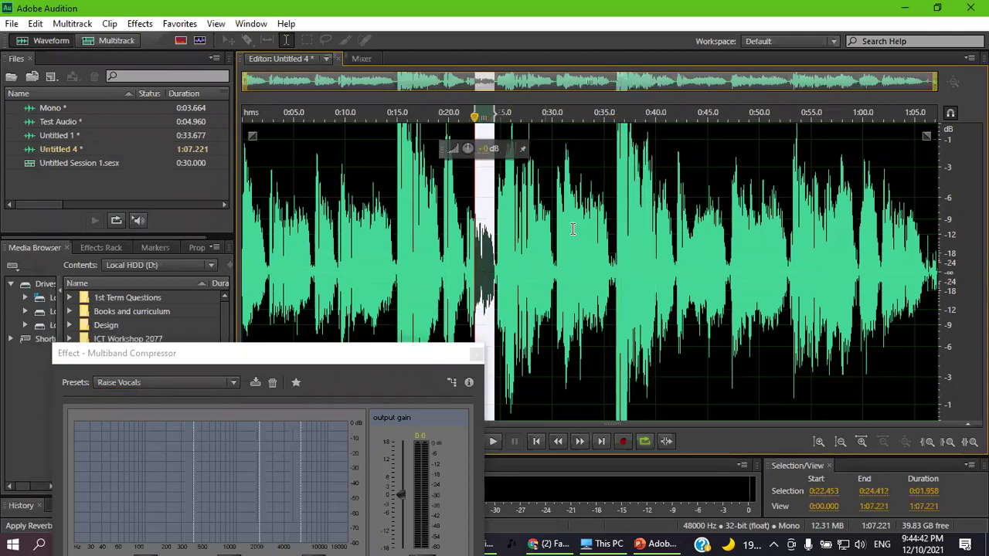
{"action": "left_click_drag", "start_coordinate": [657, 213], "coordinate": [616, 199]}
{"action": "left_click_drag", "start_coordinate": [500, 236], "coordinate": [447, 231]}
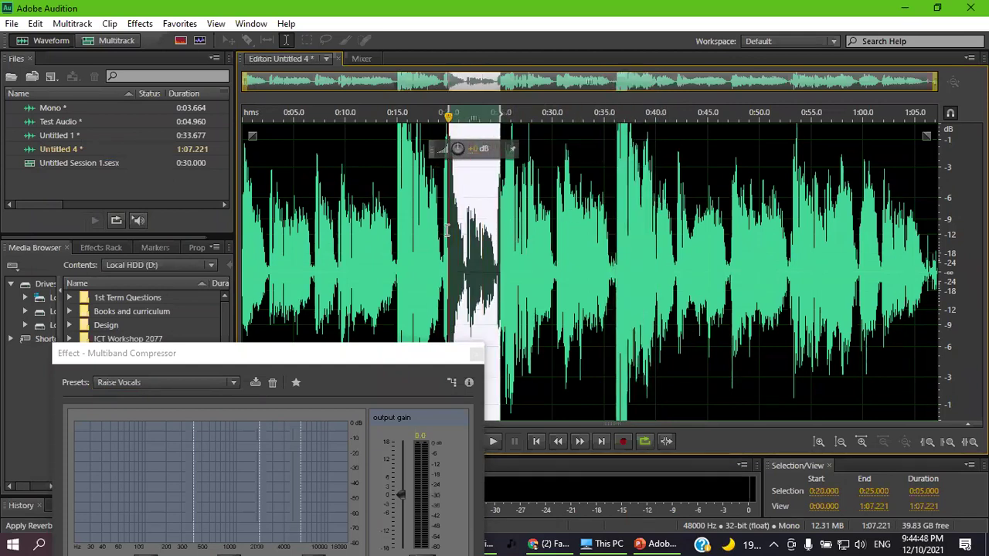
{"action": "left_click", "coordinate": [395, 352]}
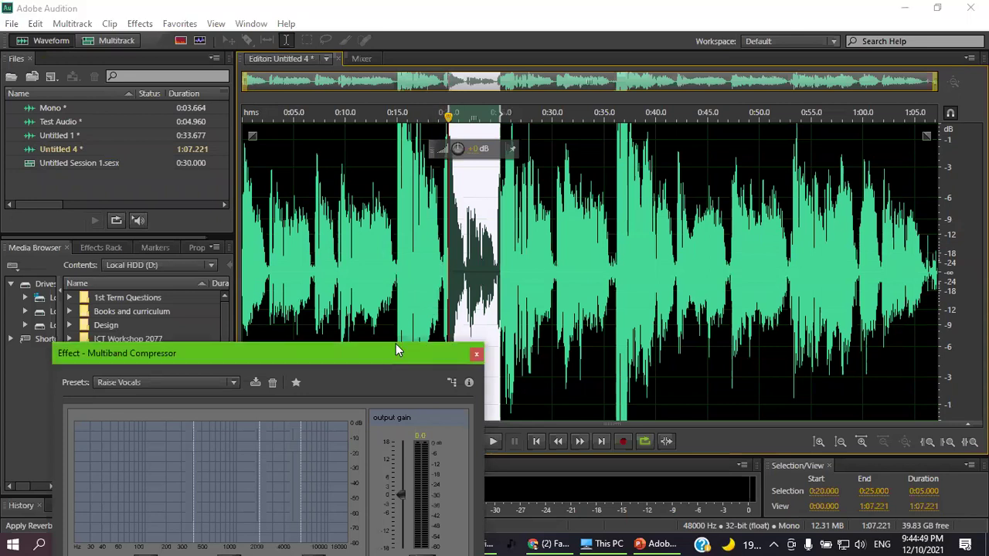
{"action": "left_click_drag", "start_coordinate": [395, 351], "coordinate": [392, 81]}
{"action": "left_click", "coordinate": [595, 258]}
{"action": "left_click", "coordinate": [610, 262]}
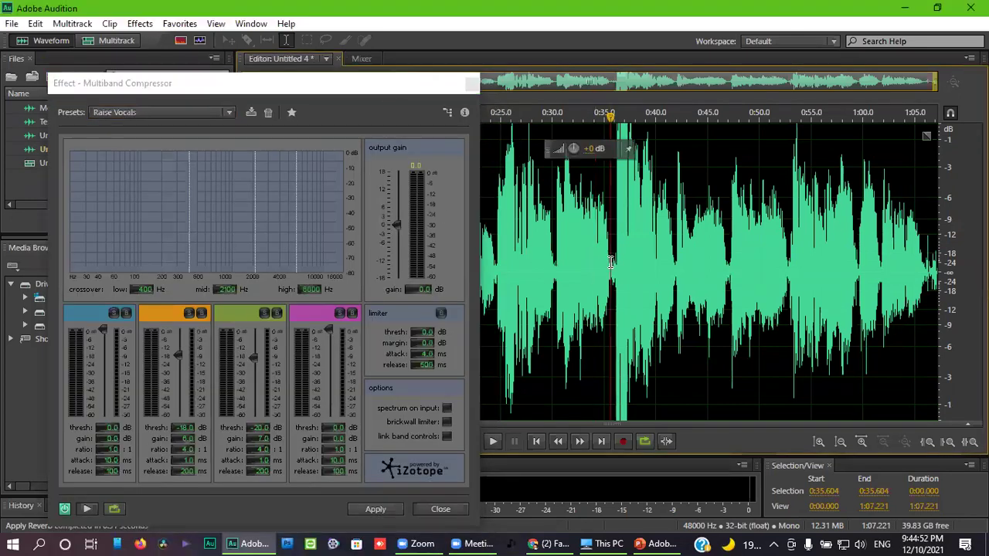
Preview the Raise Vocals compression from 0:41.829 and apply it to the whole recording.
{"action": "left_click", "coordinate": [675, 287]}
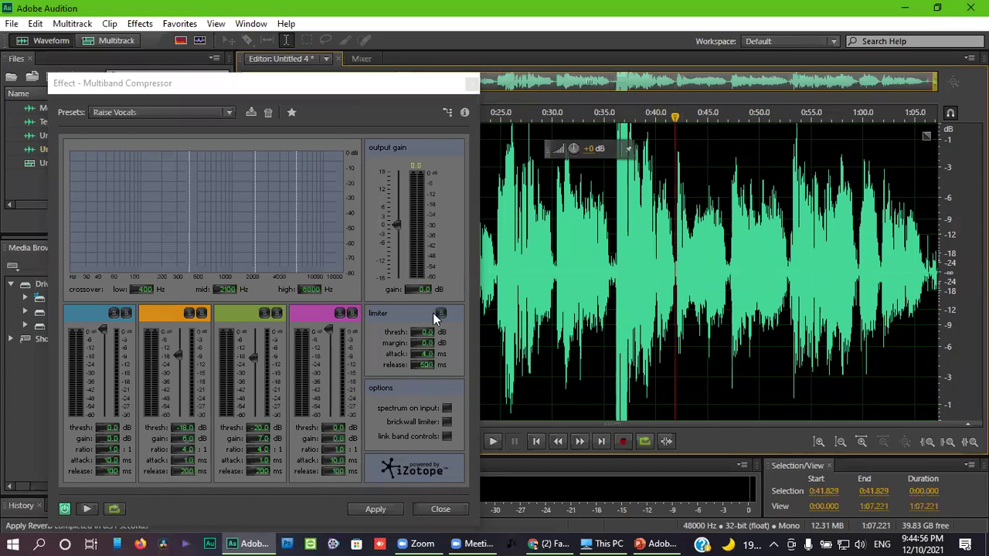
{"action": "left_click", "coordinate": [348, 90]}
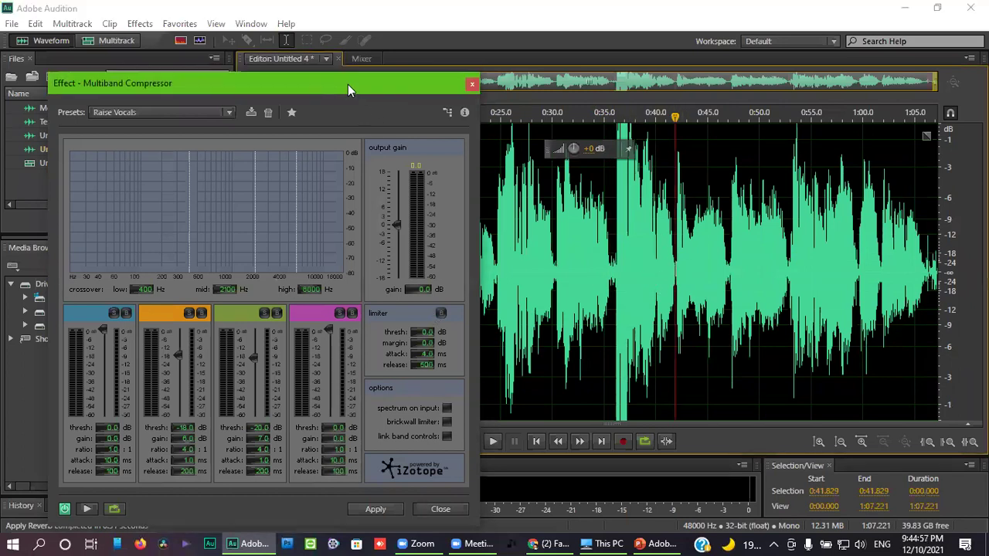
{"action": "left_click_drag", "start_coordinate": [348, 84], "coordinate": [357, 70]}
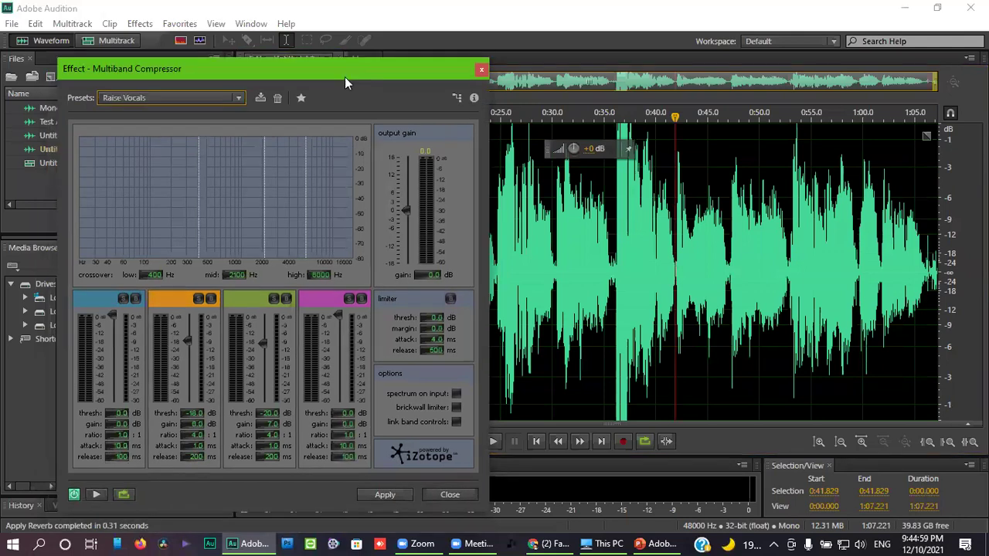
{"action": "left_click", "coordinate": [184, 96]}
{"action": "left_click", "coordinate": [172, 337]}
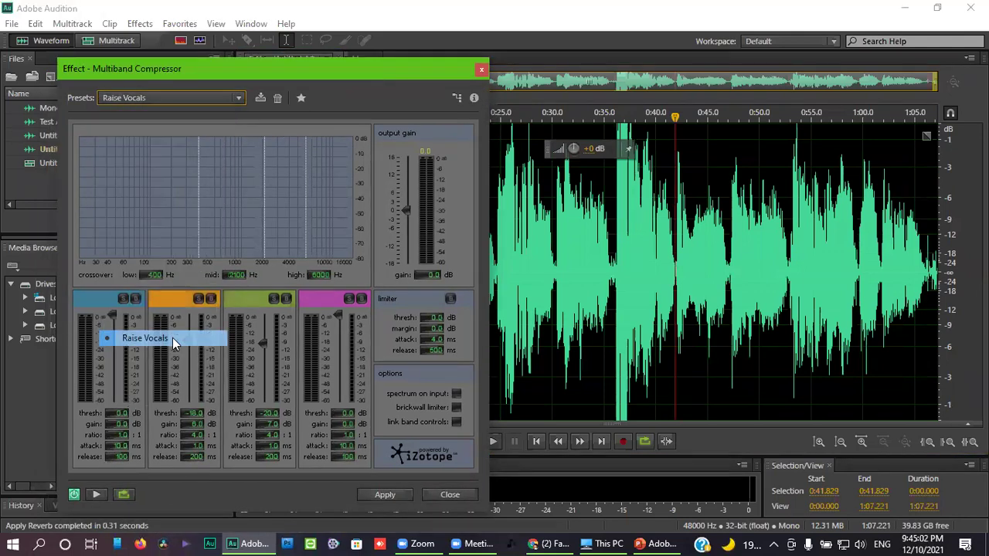
{"action": "left_click", "coordinate": [94, 497]}
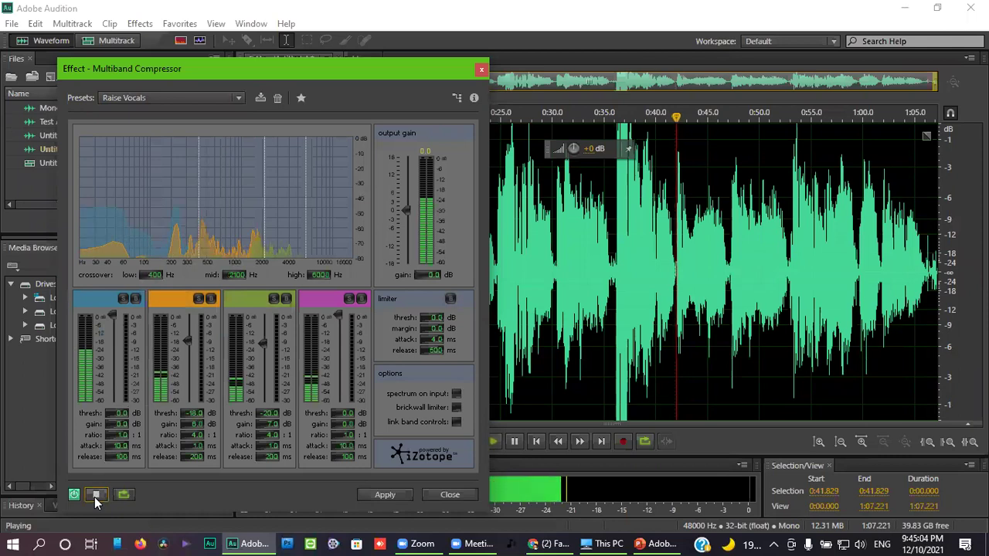
{"action": "left_click", "coordinate": [94, 497]}
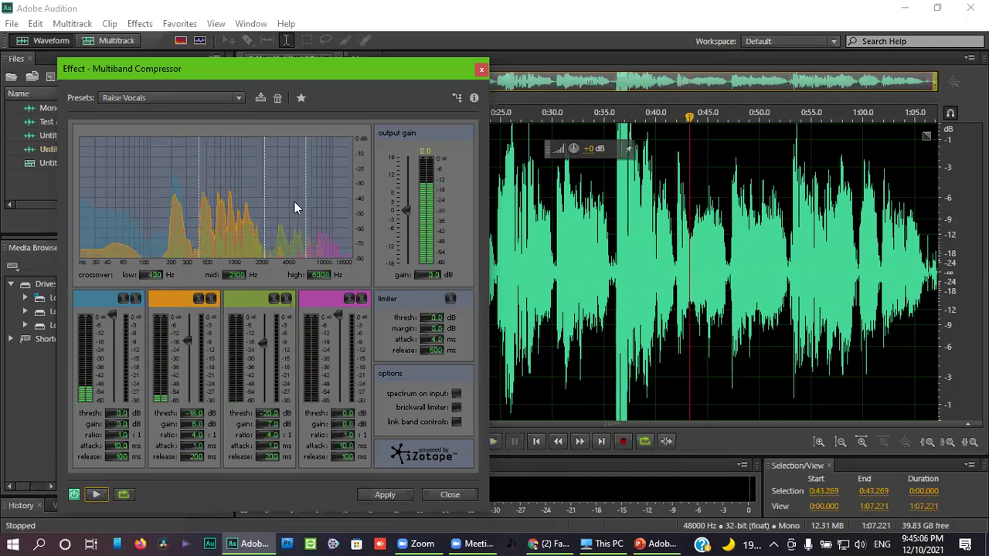
{"action": "left_click", "coordinate": [385, 495]}
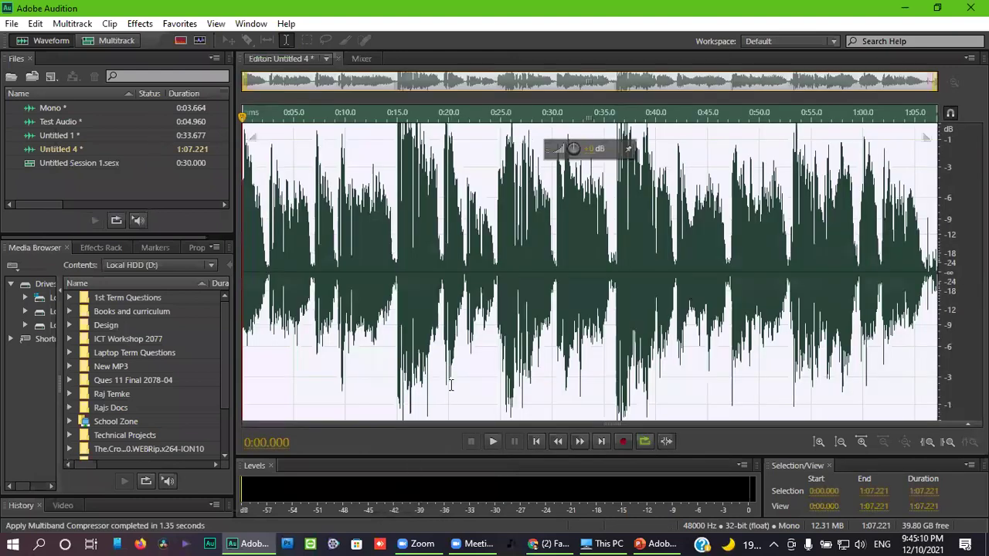
{"action": "left_click", "coordinate": [468, 302]}
{"action": "left_click", "coordinate": [656, 187]}
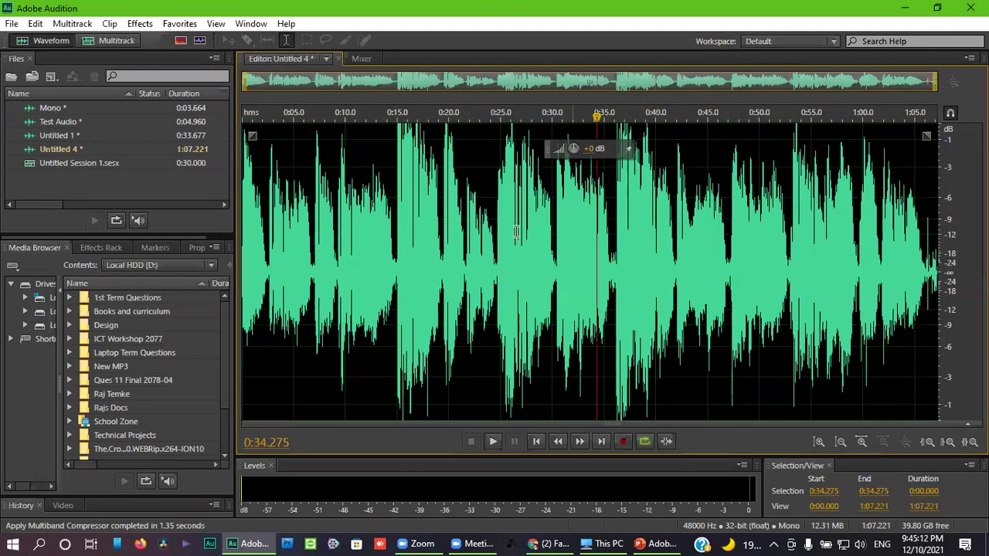
{"action": "left_click_drag", "start_coordinate": [369, 219], "coordinate": [585, 232]}
{"action": "left_click", "coordinate": [645, 249]}
{"action": "left_click", "coordinate": [662, 248]}
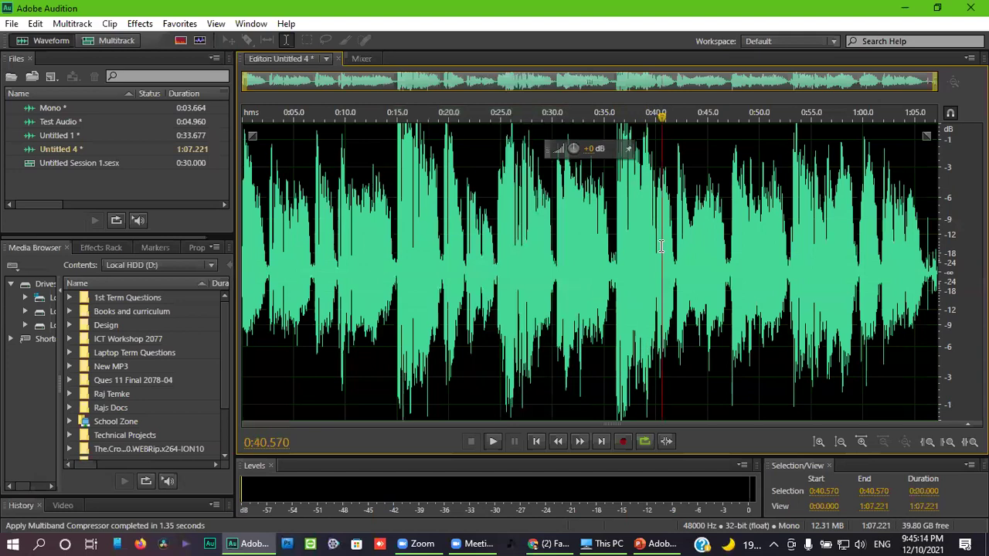
Apply the Multiband Compressor with the Raise Vocals preset to the recording a second time.
{"action": "left_click", "coordinate": [139, 23]}
{"action": "mouse_move", "coordinate": [243, 282]}
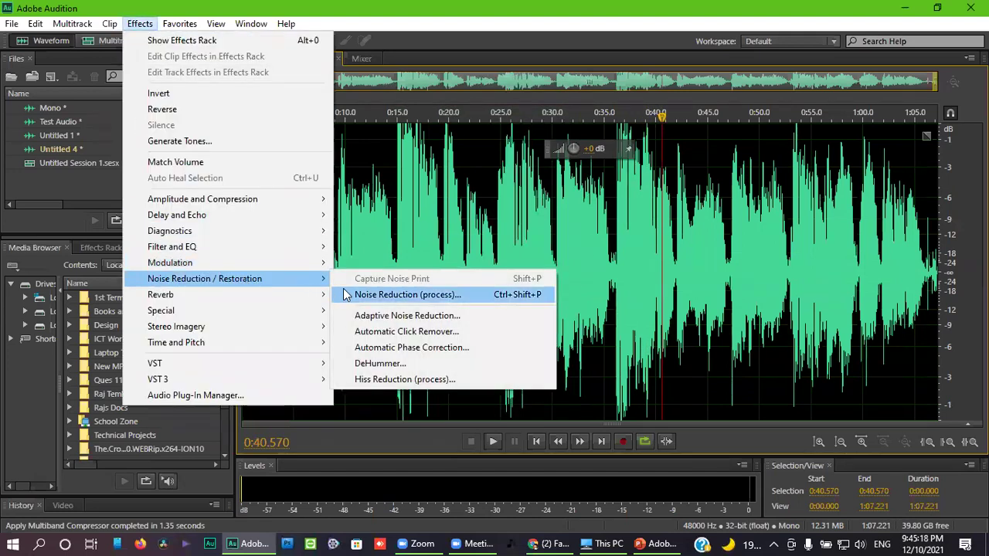
{"action": "mouse_move", "coordinate": [317, 199]}
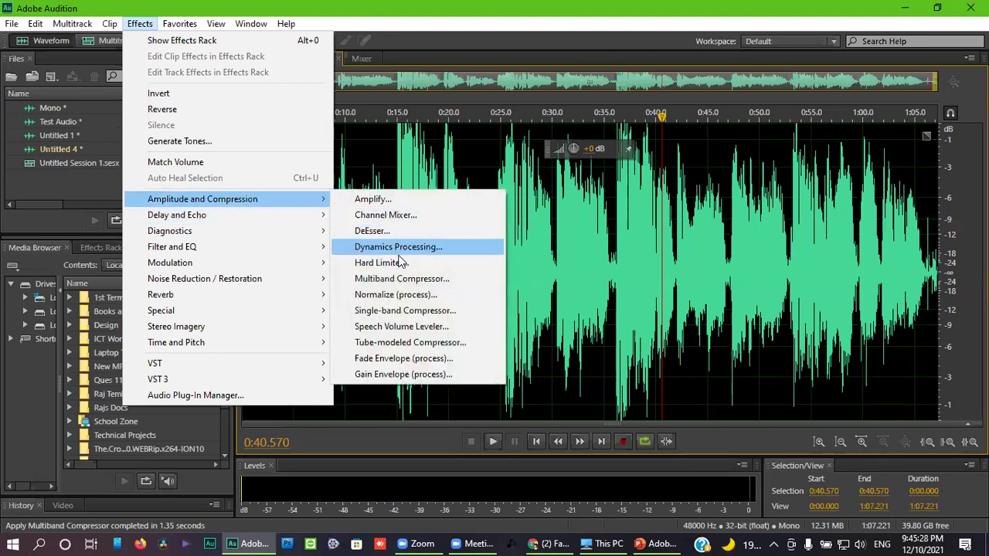
{"action": "left_click", "coordinate": [408, 280]}
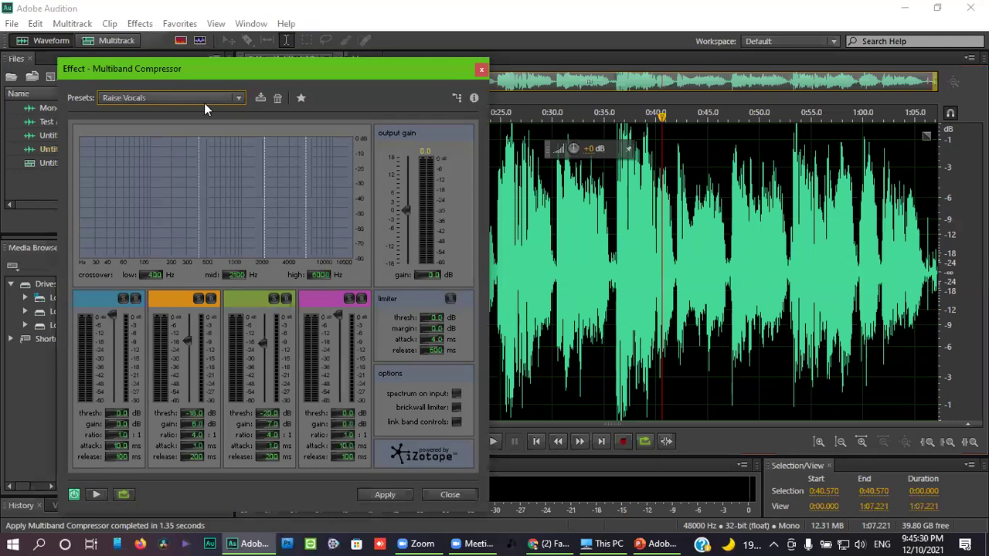
{"action": "left_click", "coordinate": [390, 495]}
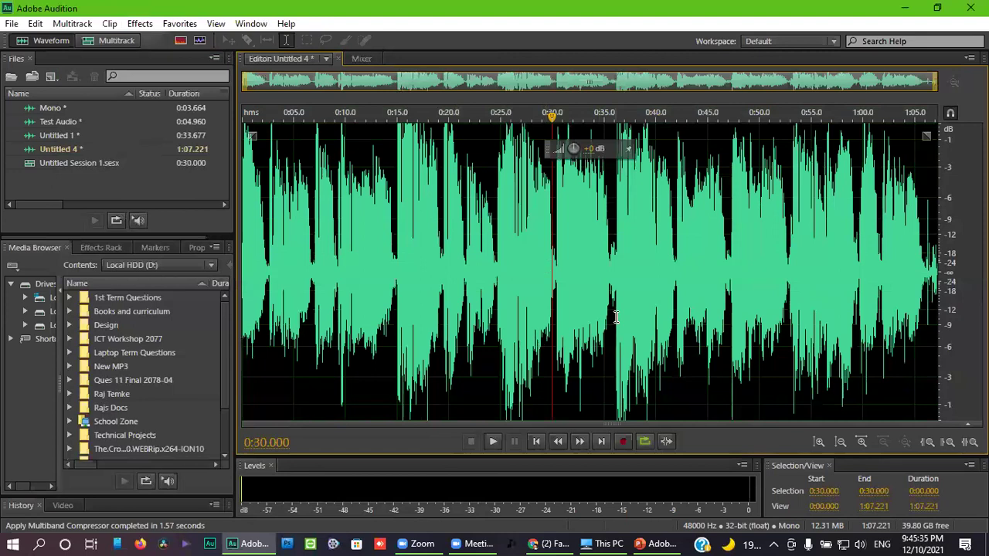
{"action": "left_click", "coordinate": [627, 257]}
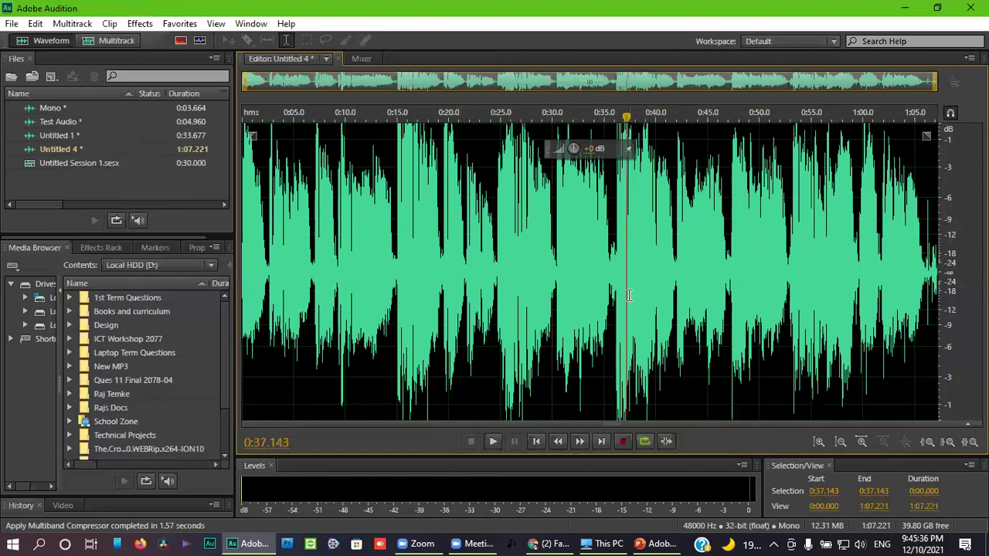
{"action": "left_click", "coordinate": [611, 360]}
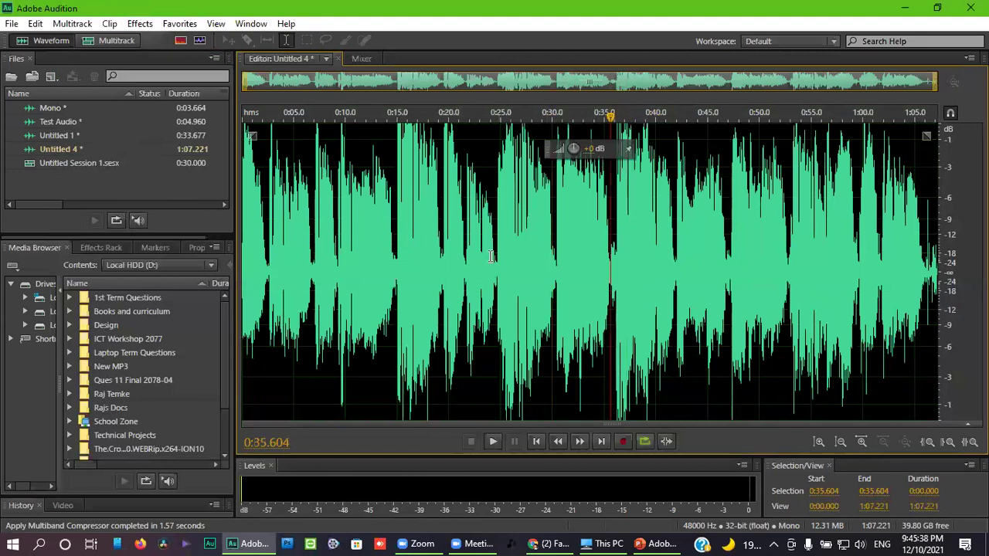
Examine the compressed waveform's loud peaks and quieter passages, including a close look around 0:35.5.
{"action": "left_click", "coordinate": [397, 206]}
{"action": "left_click", "coordinate": [417, 220]}
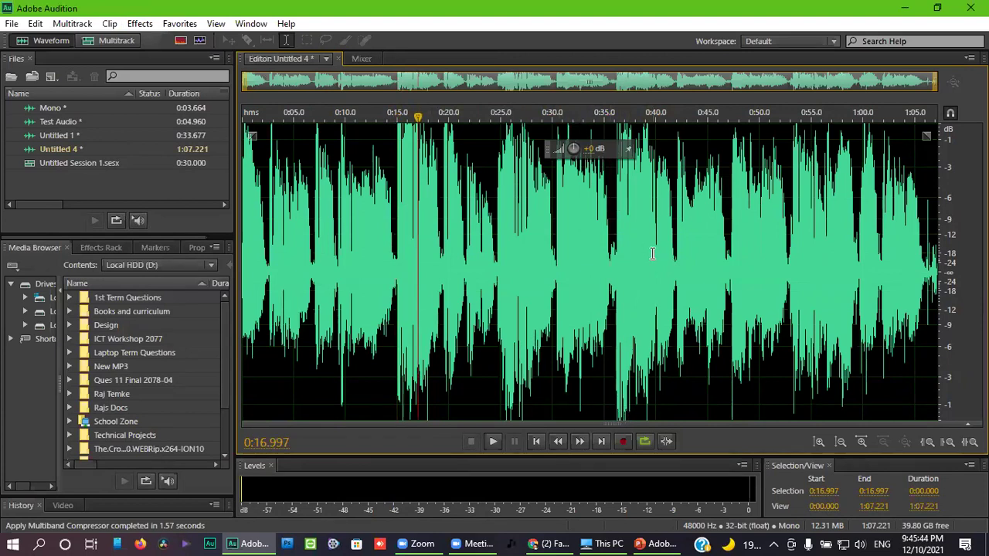
{"action": "left_click", "coordinate": [611, 233]}
{"action": "scroll", "coordinate": [610, 232], "scroll_direction": "up", "scroll_amount": 5}
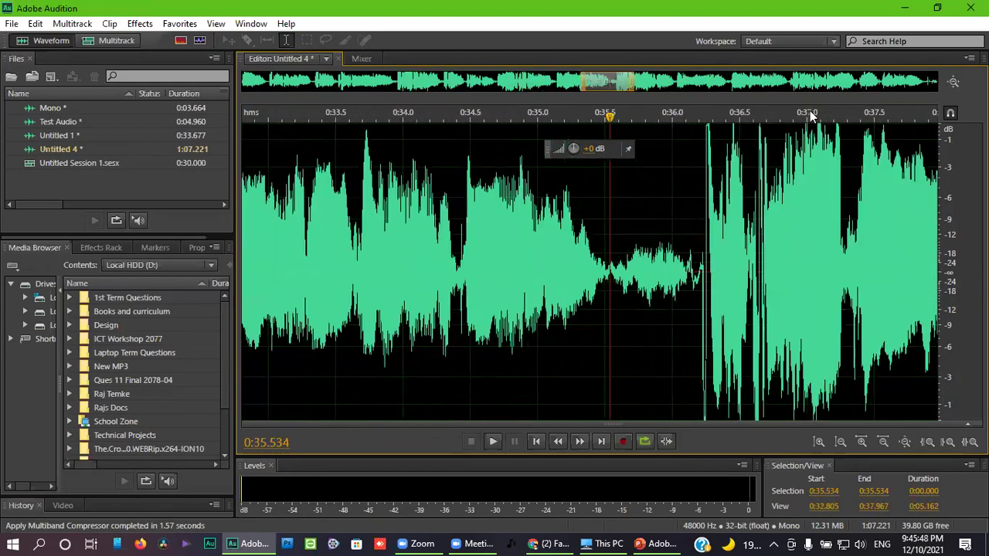
{"action": "scroll", "coordinate": [773, 228], "scroll_direction": "down", "scroll_amount": 5}
{"action": "left_click", "coordinate": [352, 214]}
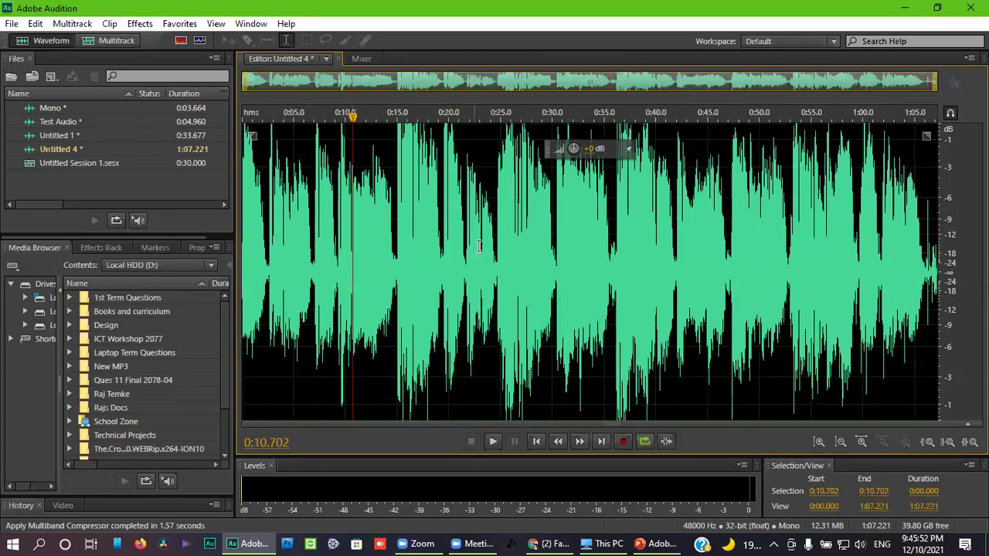
{"action": "left_click_drag", "start_coordinate": [462, 241], "coordinate": [493, 250]}
{"action": "mouse_move", "coordinate": [657, 262]}
{"action": "left_mouse_down"}
{"action": "mouse_move", "coordinate": [673, 267]}
{"action": "mouse_move", "coordinate": [657, 270]}
{"action": "left_mouse_up"}
{"action": "left_click", "coordinate": [675, 266]}
{"action": "left_click", "coordinate": [291, 242]}
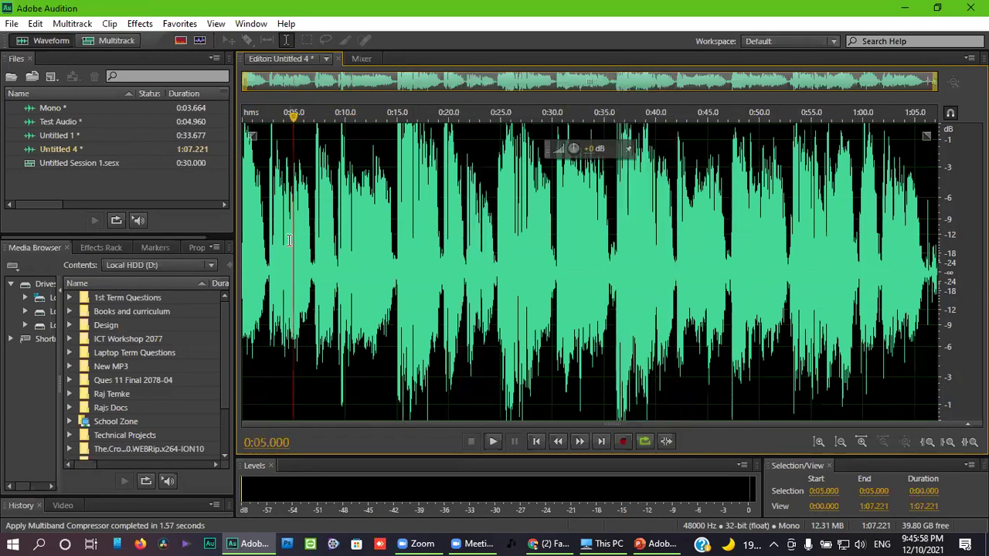
Play the compressed recording from 0:01.538 through the loud passages to about 0:44 and stop it.
{"action": "left_click", "coordinate": [258, 227]}
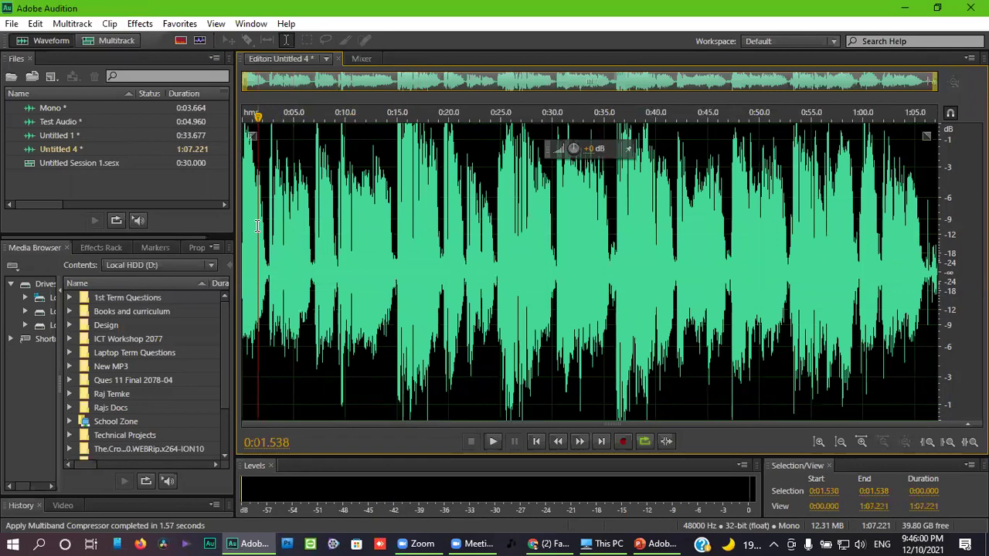
{"action": "key", "text": "space"}
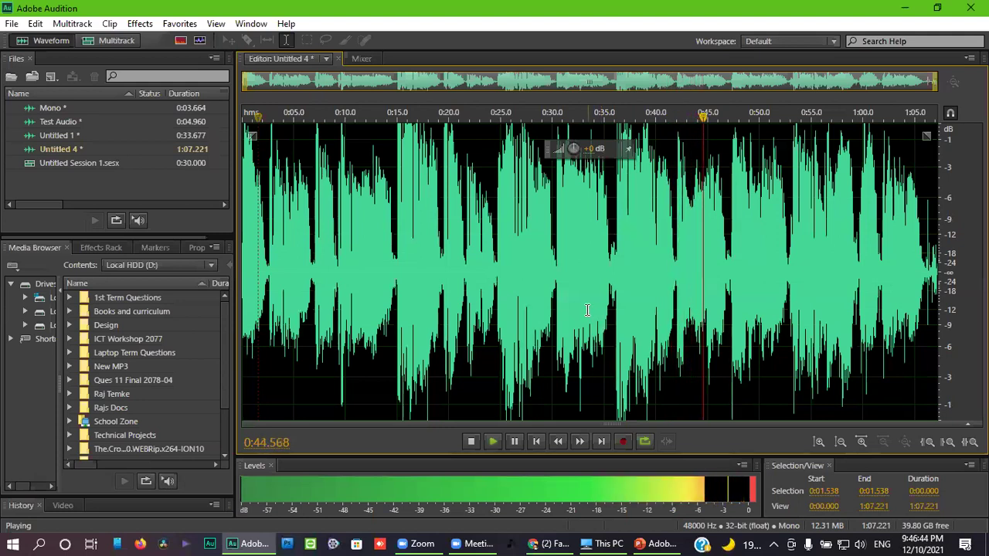
{"action": "key", "text": "space"}
Play the start of the loud passage at 0:36.242 for about one second.
{"action": "left_click", "coordinate": [654, 284]}
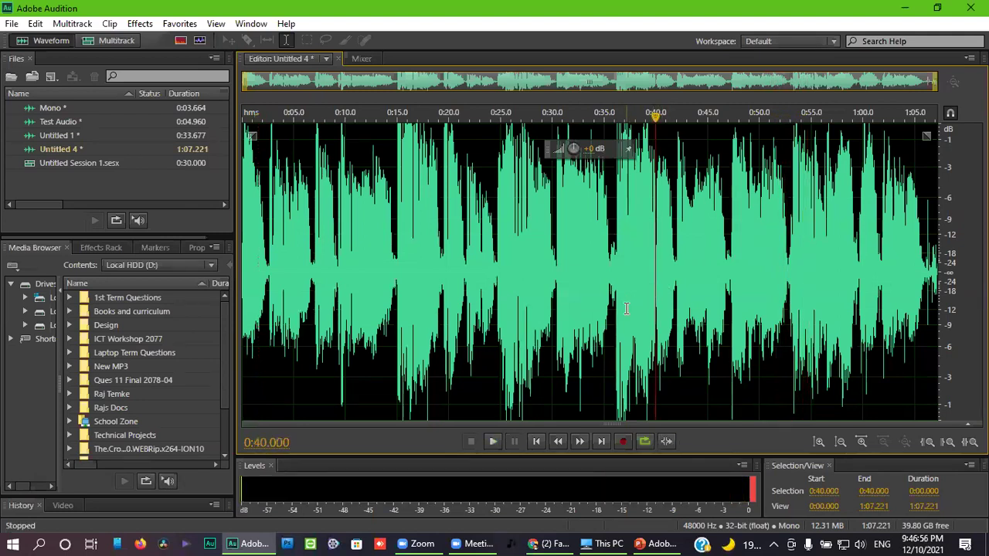
{"action": "scroll", "coordinate": [627, 309], "scroll_direction": "up", "scroll_amount": 2}
{"action": "scroll", "coordinate": [597, 287], "scroll_direction": "up", "scroll_amount": 2}
{"action": "left_click", "coordinate": [596, 298]}
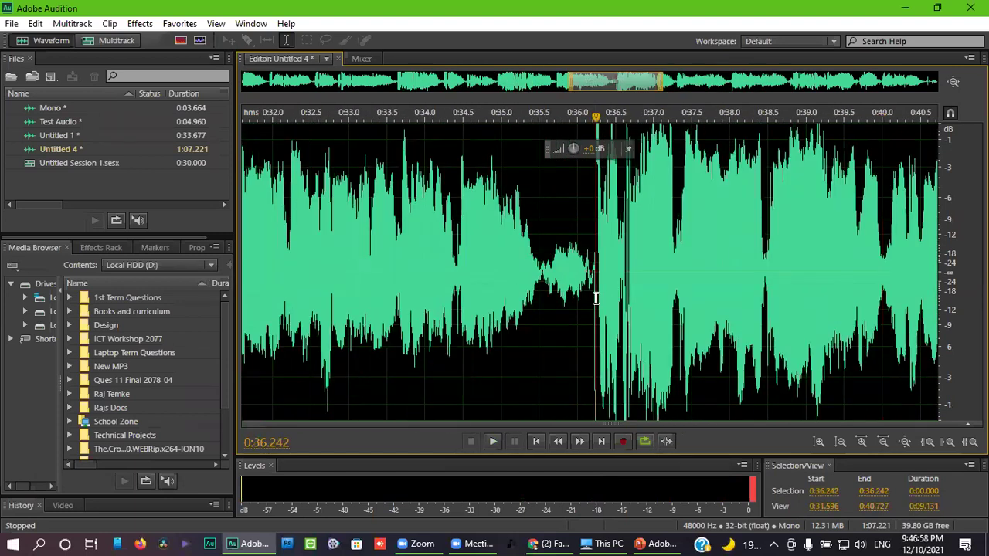
{"action": "key", "text": "space"}
{"action": "key", "text": "space"}
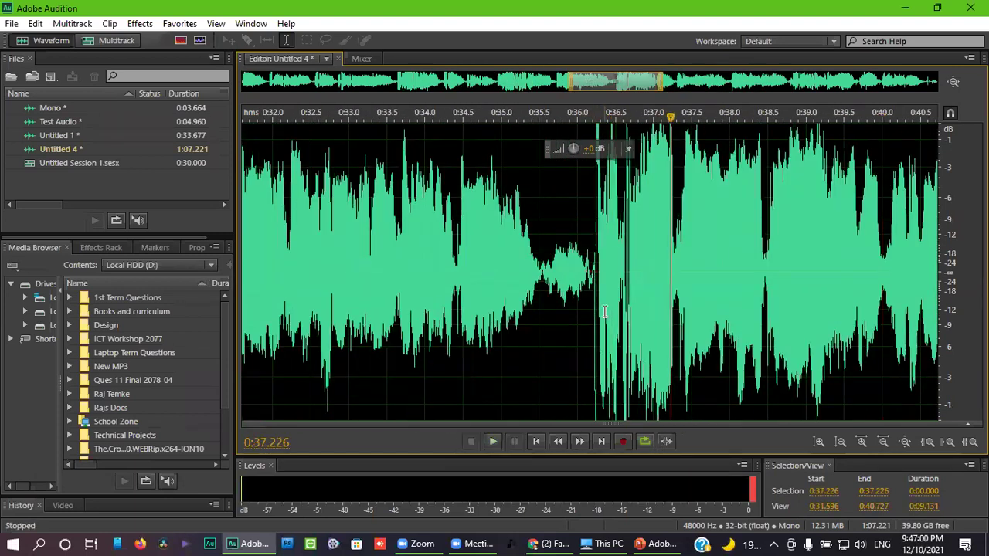
Select the loud passage from about 0:36.2 to 0:37.3 and lower its volume.
{"action": "scroll", "coordinate": [613, 293], "scroll_direction": "up", "scroll_amount": 2}
{"action": "scroll", "coordinate": [578, 298], "scroll_direction": "down", "scroll_amount": 1}
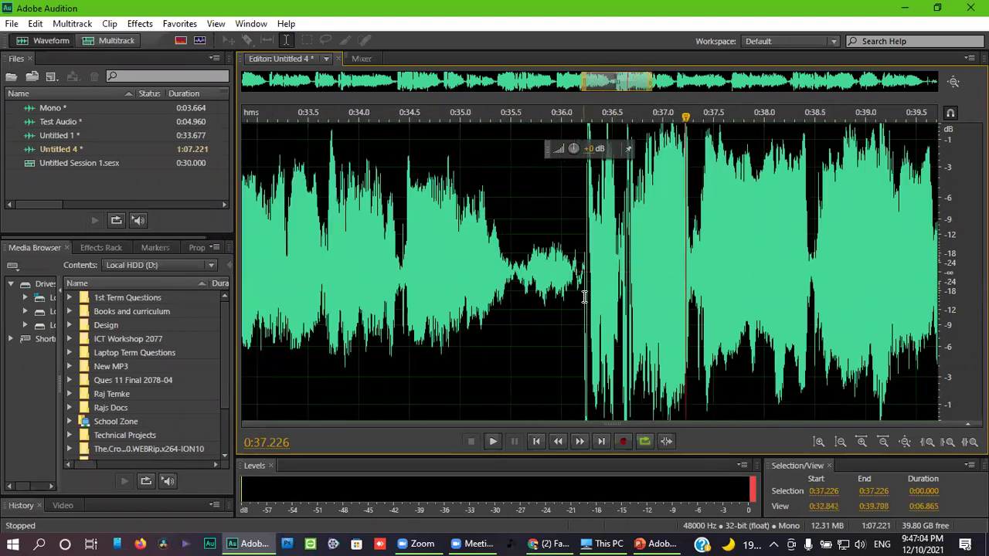
{"action": "left_click_drag", "start_coordinate": [582, 299], "coordinate": [692, 325]}
{"action": "left_click_drag", "start_coordinate": [620, 148], "coordinate": [656, 136]}
{"action": "left_click", "coordinate": [610, 284]}
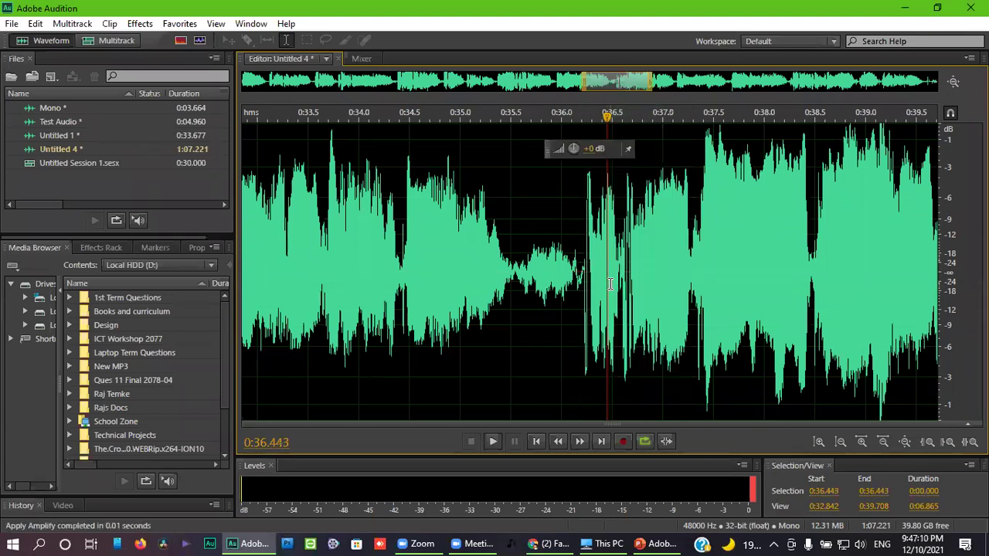
Inspect the passage from about 0:36.0 to 0:37.3 up close and against the neighbouring audio.
{"action": "scroll", "coordinate": [610, 283], "scroll_direction": "up", "scroll_amount": 5}
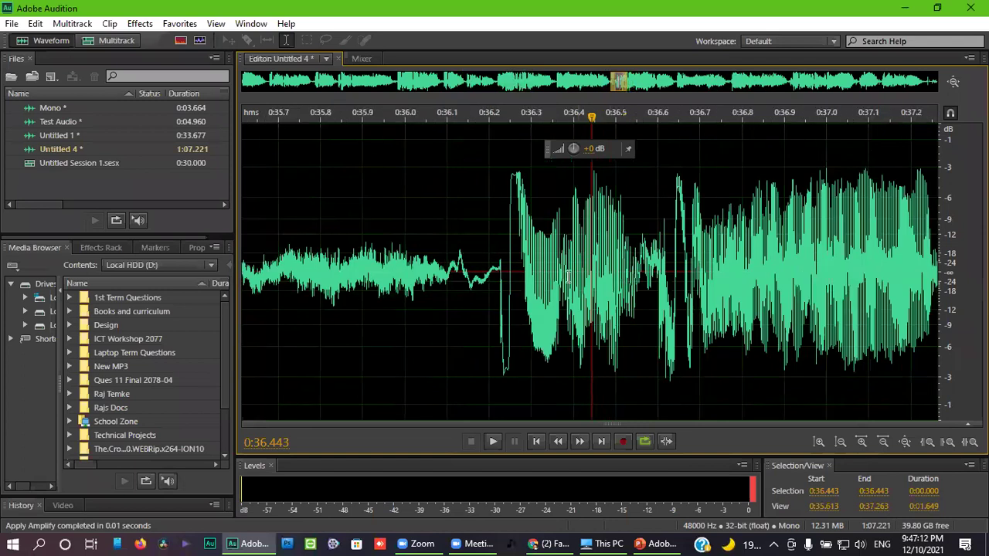
{"action": "left_click_drag", "start_coordinate": [488, 263], "coordinate": [889, 324]}
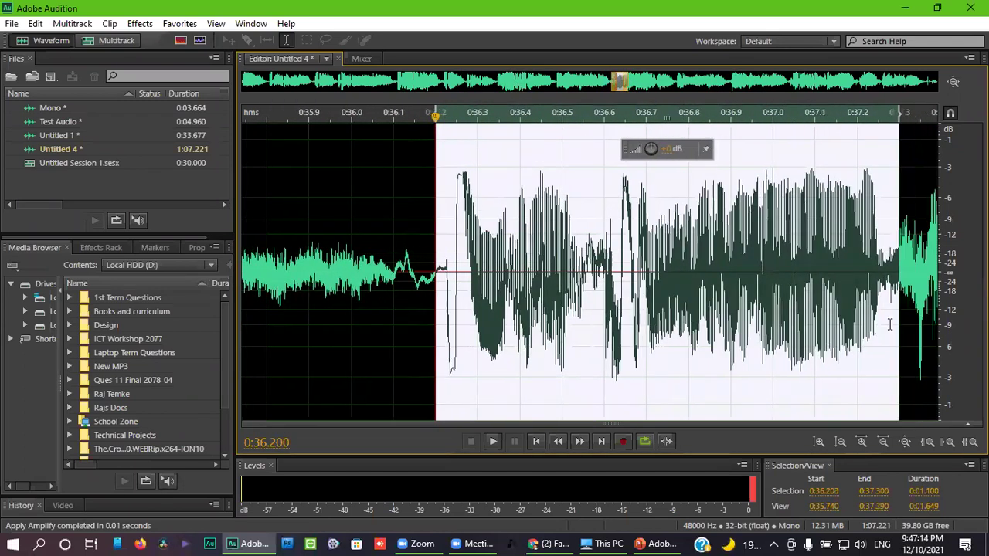
{"action": "scroll", "coordinate": [690, 289], "scroll_direction": "down", "scroll_amount": 5}
{"action": "left_click", "coordinate": [680, 272]}
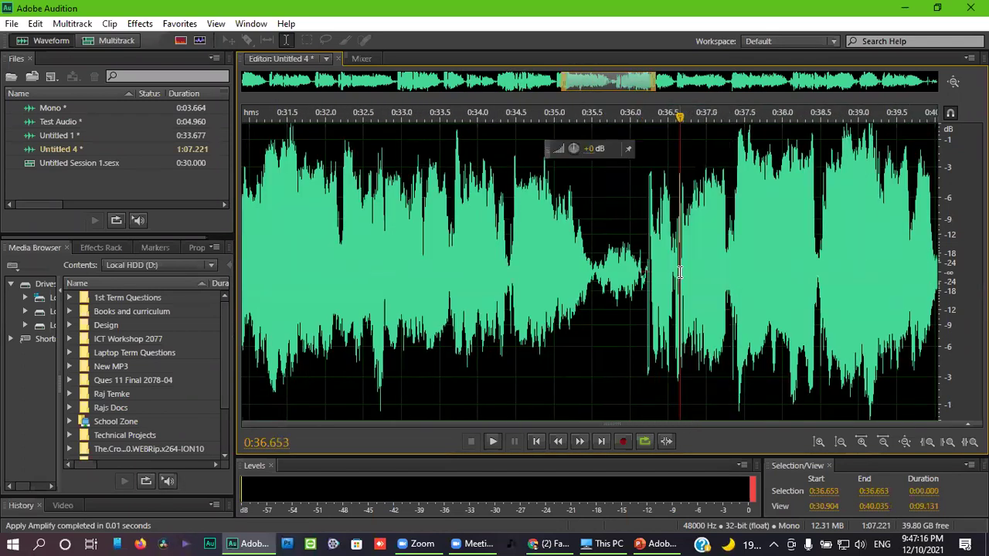
{"action": "left_click_drag", "start_coordinate": [631, 271], "coordinate": [733, 305]}
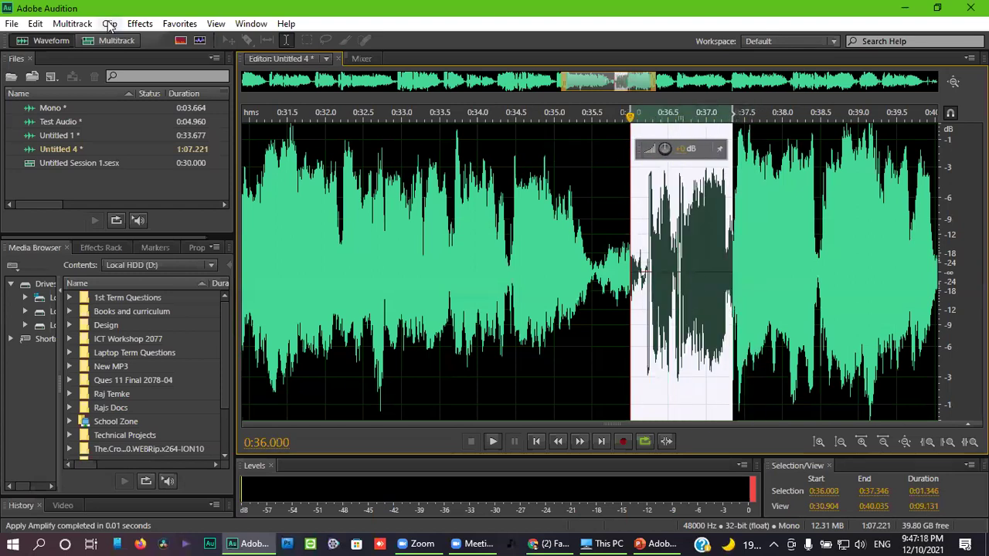
Show the spectral frequency display, lasso the high-frequency burst from 0:32.621 to 0:32.819 and lower its volume.
{"action": "left_click", "coordinate": [180, 40]}
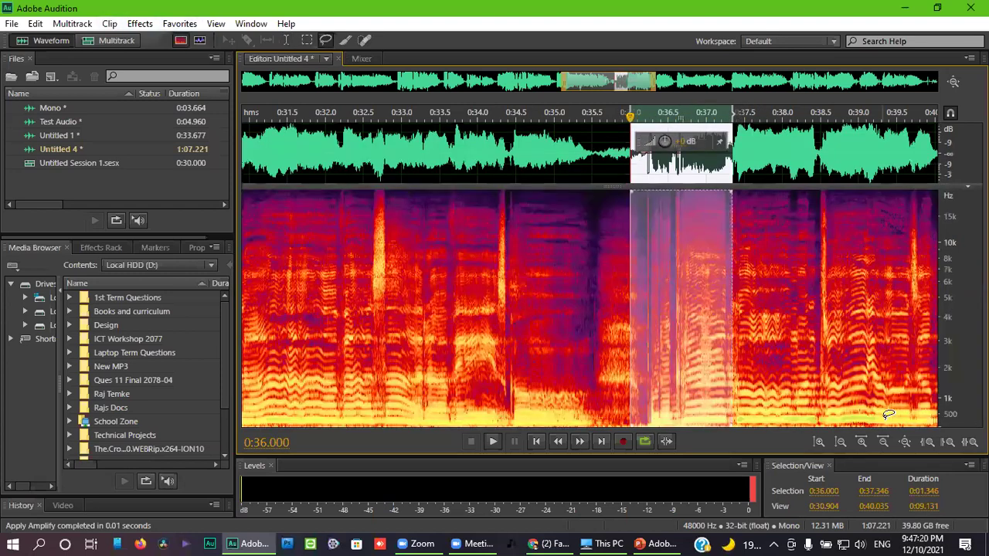
{"action": "scroll", "coordinate": [675, 322], "scroll_direction": "up", "scroll_amount": 3}
{"action": "scroll", "coordinate": [309, 248], "scroll_direction": "down", "scroll_amount": 2}
{"action": "scroll", "coordinate": [294, 260], "scroll_direction": "up", "scroll_amount": 3}
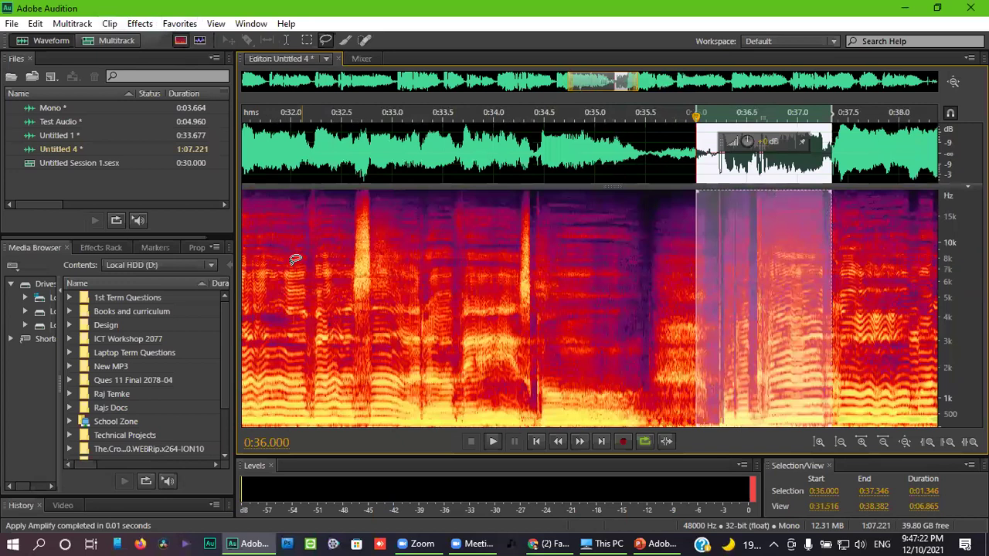
{"action": "scroll", "coordinate": [295, 259], "scroll_direction": "up", "scroll_amount": 5}
{"action": "mouse_move", "coordinate": [522, 211]}
{"action": "left_mouse_down"}
{"action": "mouse_move", "coordinate": [495, 267]}
{"action": "mouse_move", "coordinate": [530, 300]}
{"action": "mouse_move", "coordinate": [520, 209]}
{"action": "left_mouse_up"}
{"action": "mouse_move", "coordinate": [507, 316]}
{"action": "left_mouse_down"}
{"action": "mouse_move", "coordinate": [531, 297]}
{"action": "mouse_move", "coordinate": [542, 235]}
{"action": "mouse_move", "coordinate": [487, 191]}
{"action": "left_mouse_up"}
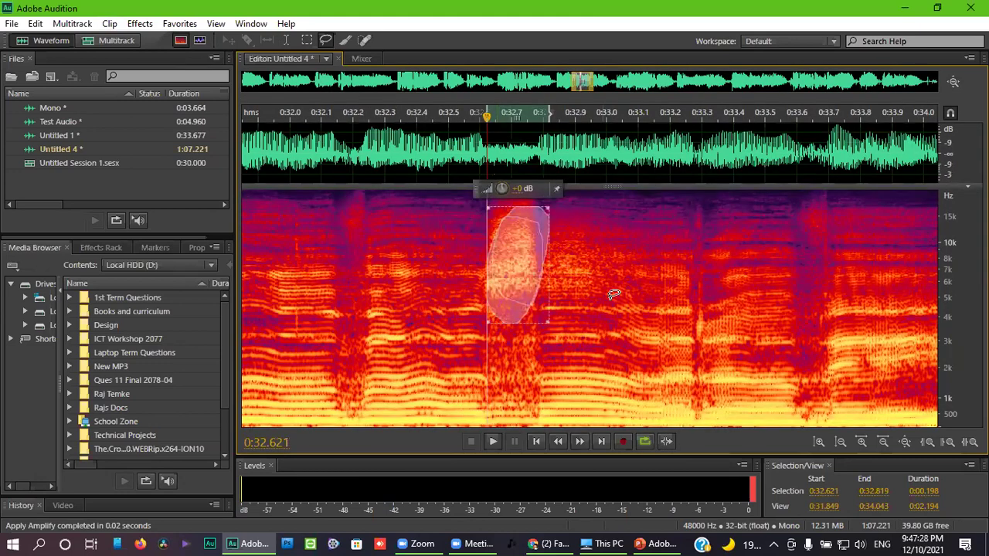
{"action": "left_click", "coordinate": [631, 313]}
Lasso the high-frequency burst from 0:34.237 to 0:34.401 in the spectrum and lower its volume.
{"action": "scroll", "coordinate": [633, 313], "scroll_direction": "down", "scroll_amount": 5}
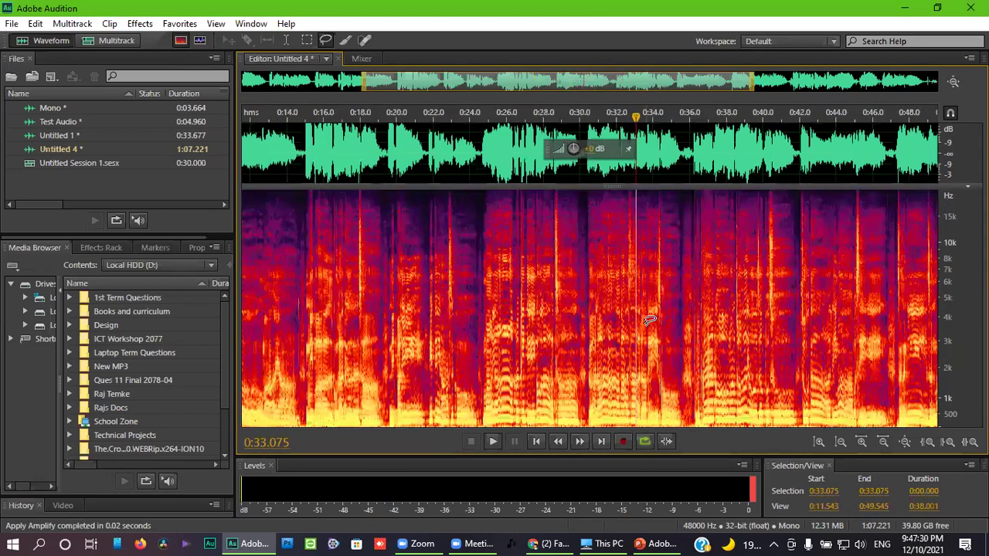
{"action": "scroll", "coordinate": [649, 320], "scroll_direction": "up", "scroll_amount": 5}
{"action": "mouse_move", "coordinate": [380, 193]}
{"action": "left_mouse_down"}
{"action": "mouse_move", "coordinate": [386, 286]}
{"action": "mouse_move", "coordinate": [410, 313]}
{"action": "mouse_move", "coordinate": [438, 251]}
{"action": "mouse_move", "coordinate": [440, 194]}
{"action": "mouse_move", "coordinate": [394, 194]}
{"action": "mouse_move", "coordinate": [371, 181]}
{"action": "left_mouse_up"}
{"action": "left_click", "coordinate": [558, 317]}
{"action": "mouse_move", "coordinate": [778, 222]}
{"action": "left_mouse_down"}
{"action": "mouse_move", "coordinate": [796, 307]}
{"action": "mouse_move", "coordinate": [812, 251]}
{"action": "mouse_move", "coordinate": [792, 212]}
{"action": "mouse_move", "coordinate": [750, 205]}
{"action": "left_mouse_up"}
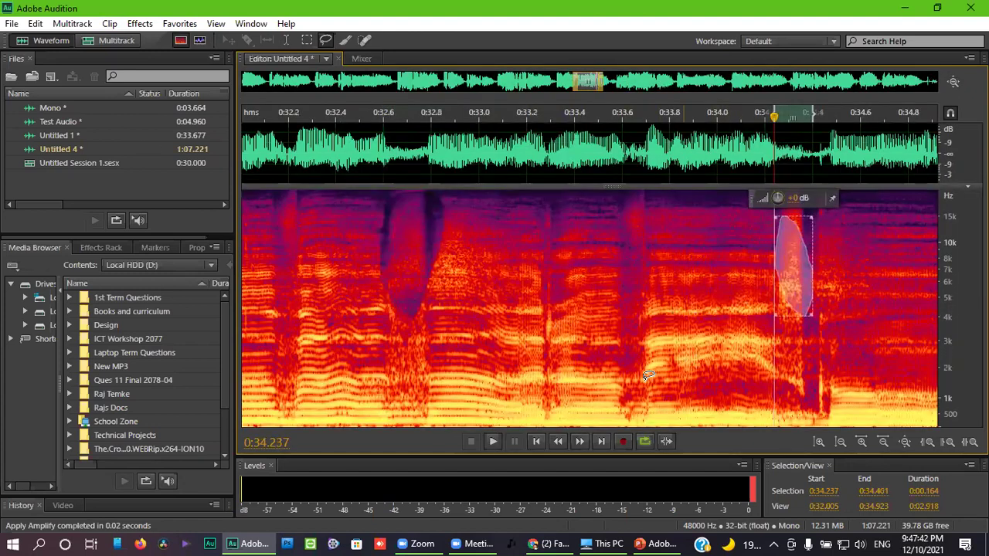
{"action": "left_click", "coordinate": [589, 406]}
Lasso the 2 to 3 kHz area from 0:30.479 to 0:30.923, return to the plain waveform view and clear the selection.
{"action": "scroll", "coordinate": [608, 300], "scroll_direction": "down", "scroll_amount": 3}
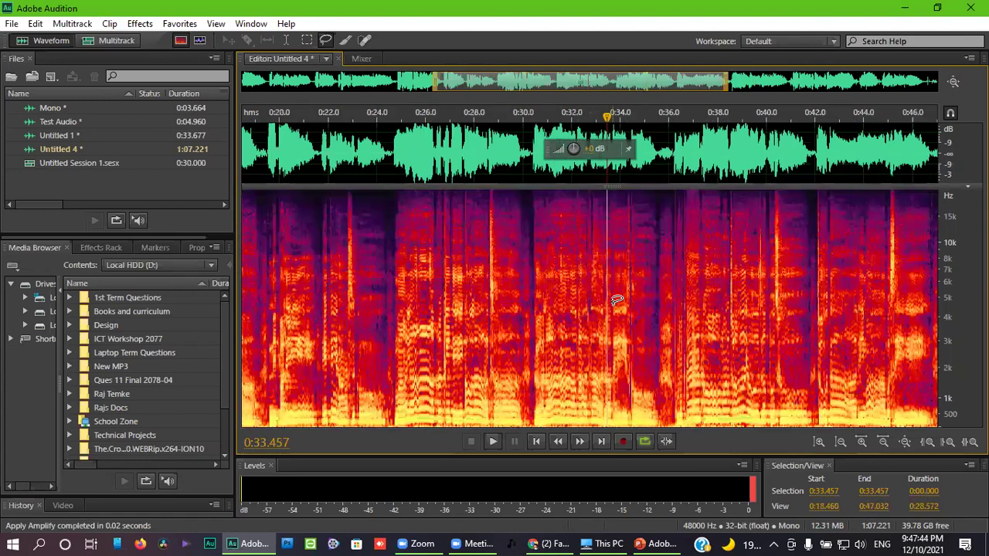
{"action": "scroll", "coordinate": [499, 306], "scroll_direction": "up", "scroll_amount": 3}
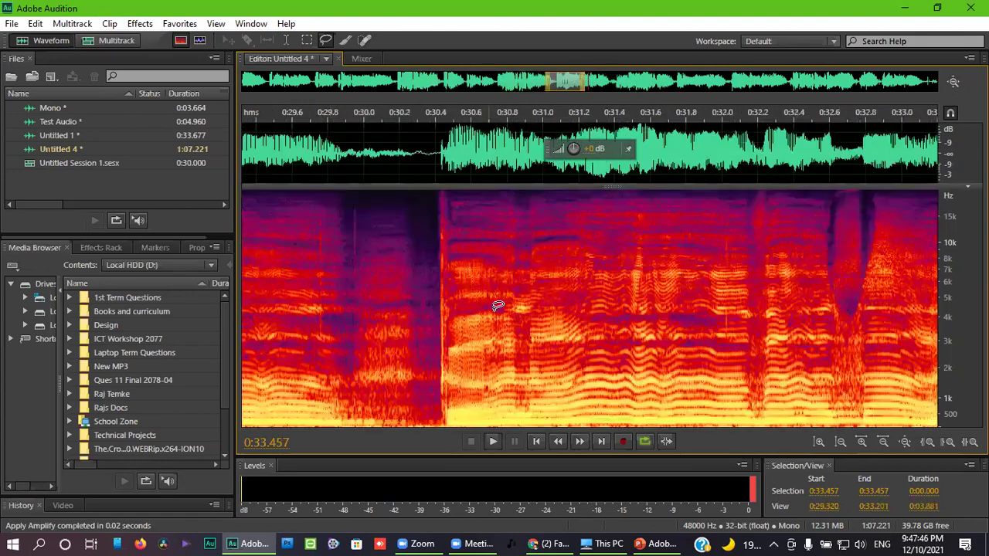
{"action": "mouse_move", "coordinate": [485, 324]}
{"action": "left_mouse_down"}
{"action": "mouse_move", "coordinate": [450, 347]}
{"action": "mouse_move", "coordinate": [484, 367]}
{"action": "mouse_move", "coordinate": [528, 346]}
{"action": "left_mouse_up"}
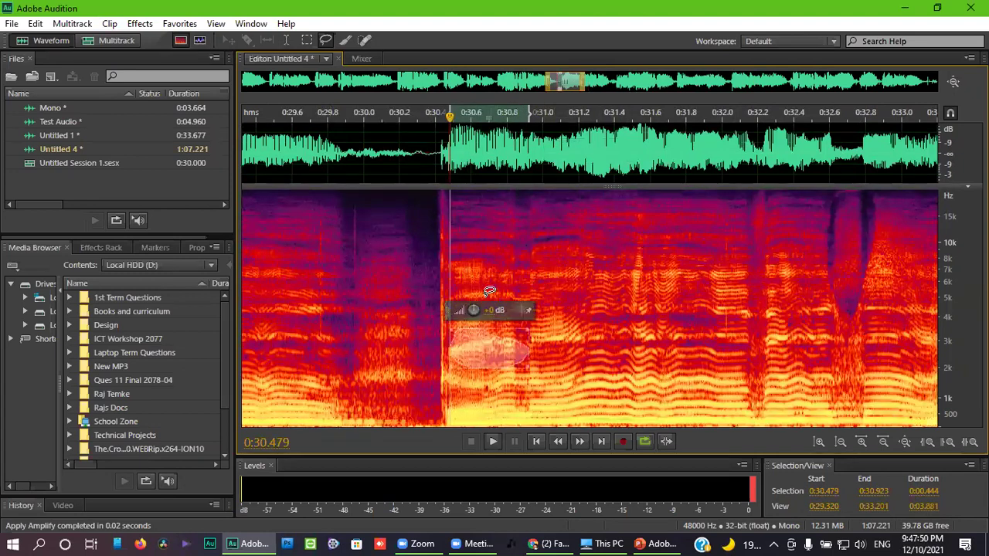
{"action": "left_click", "coordinate": [180, 40]}
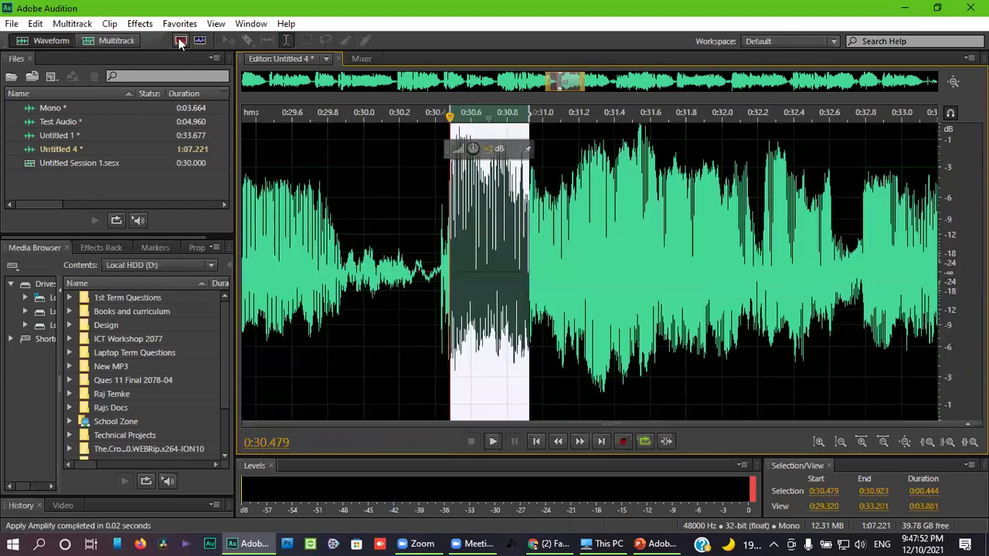
{"action": "left_click", "coordinate": [437, 231]}
Play short passages from 0:30.400 and 0:15.000 and look over the edited waveform.
{"action": "scroll", "coordinate": [498, 307], "scroll_direction": "down", "scroll_amount": 4}
{"action": "scroll", "coordinate": [498, 307], "scroll_direction": "down", "scroll_amount": 6}
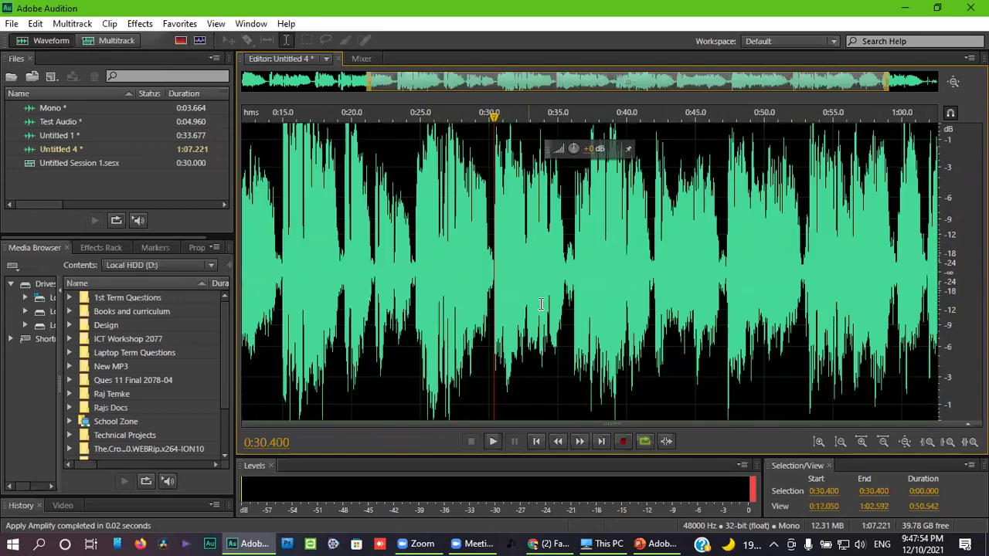
{"action": "key", "text": "space"}
{"action": "key", "text": "space"}
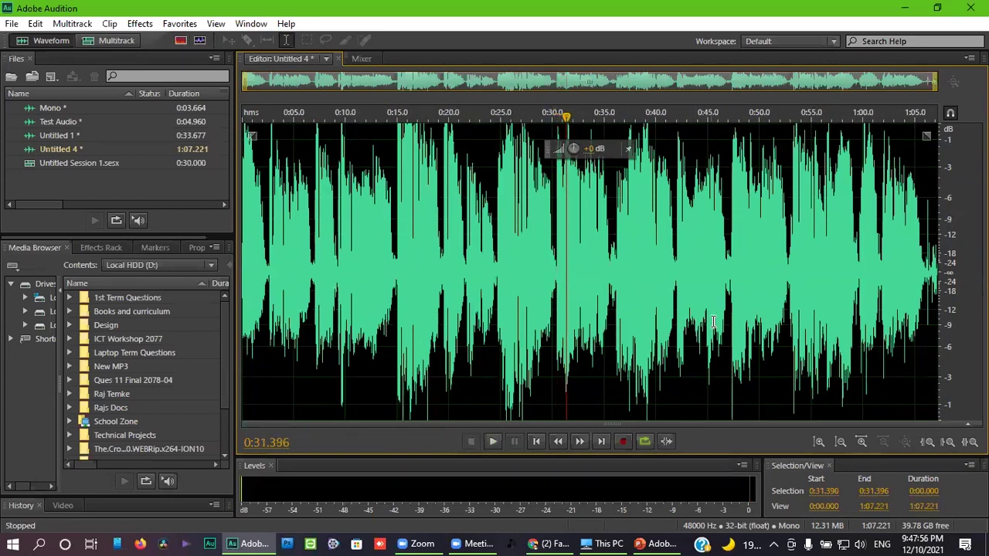
{"action": "left_click", "coordinate": [398, 313]}
{"action": "key", "text": "space"}
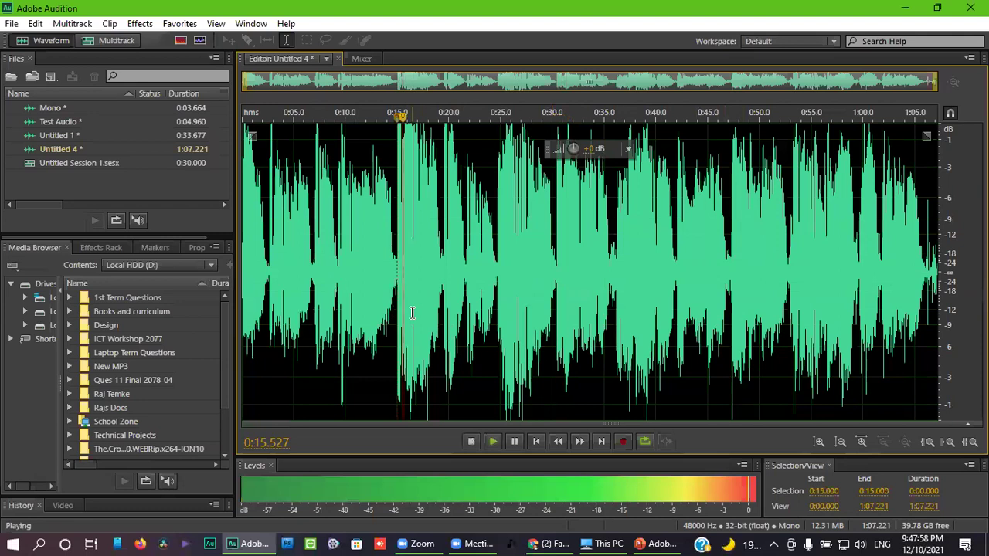
{"action": "left_click", "coordinate": [508, 338]}
{"action": "key", "text": "space"}
{"action": "left_click", "coordinate": [540, 315]}
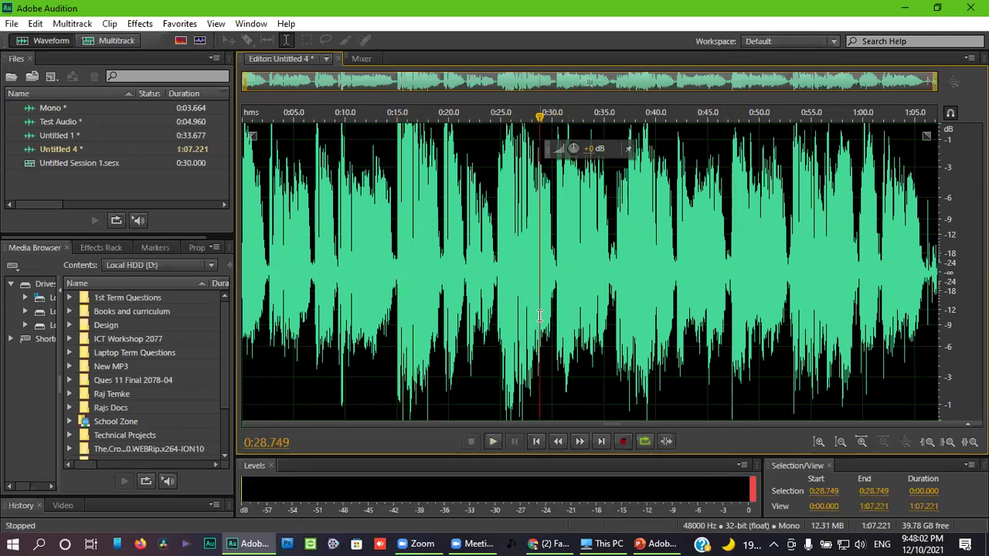
{"action": "left_click", "coordinate": [532, 293]}
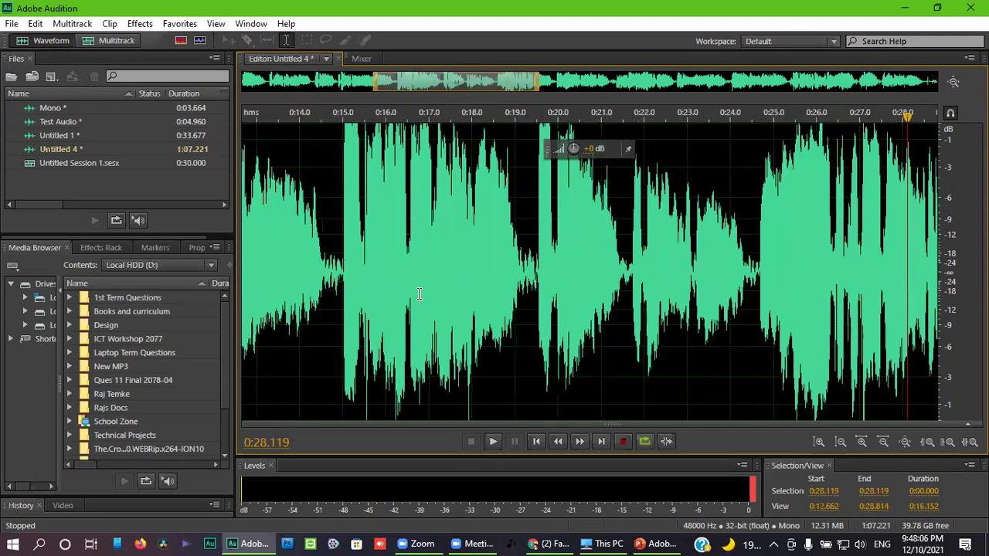
{"action": "left_click", "coordinate": [622, 279]}
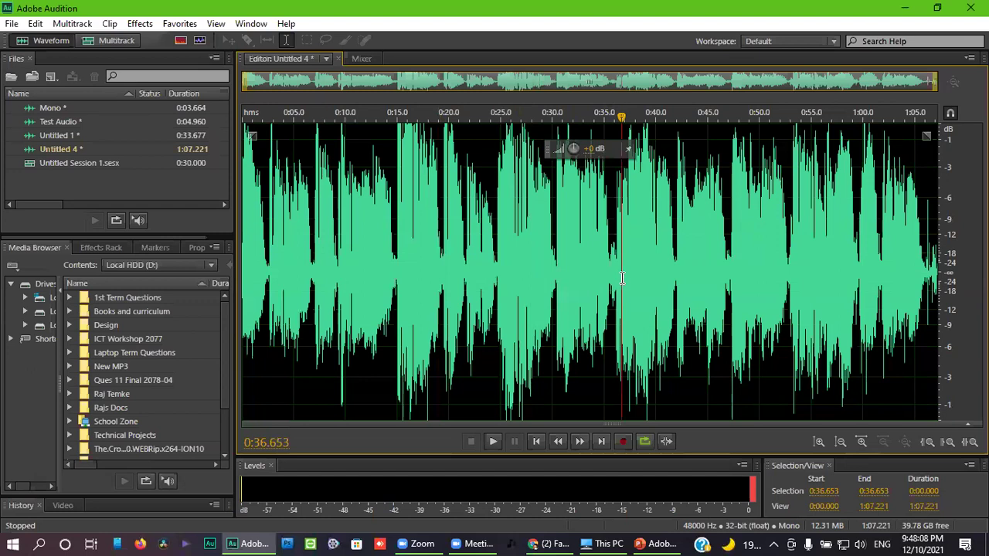
{"action": "left_click", "coordinate": [578, 278]}
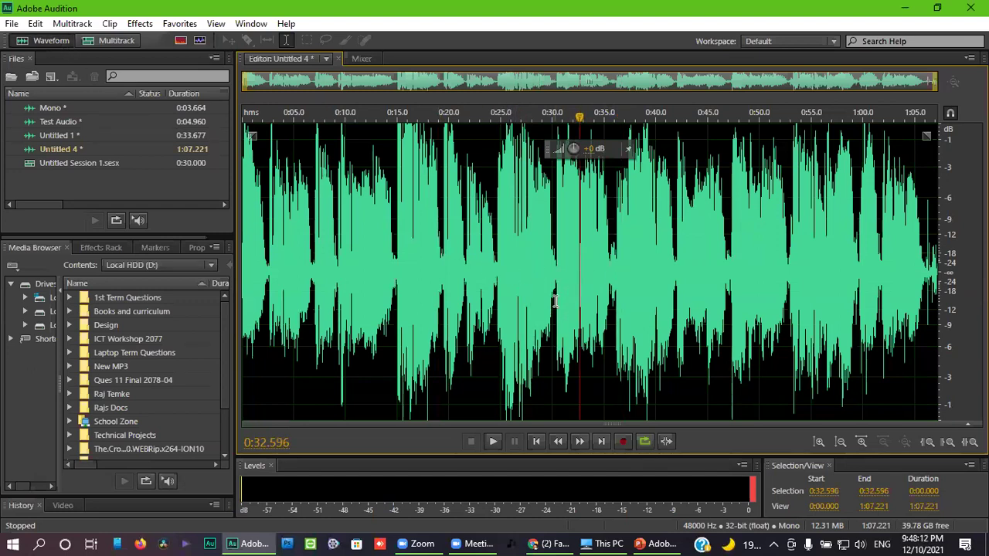
Save the recording under the name Raj Song on drive D: in MP3 Audio format and accept the compressed format.
{"action": "left_click", "coordinate": [14, 25]}
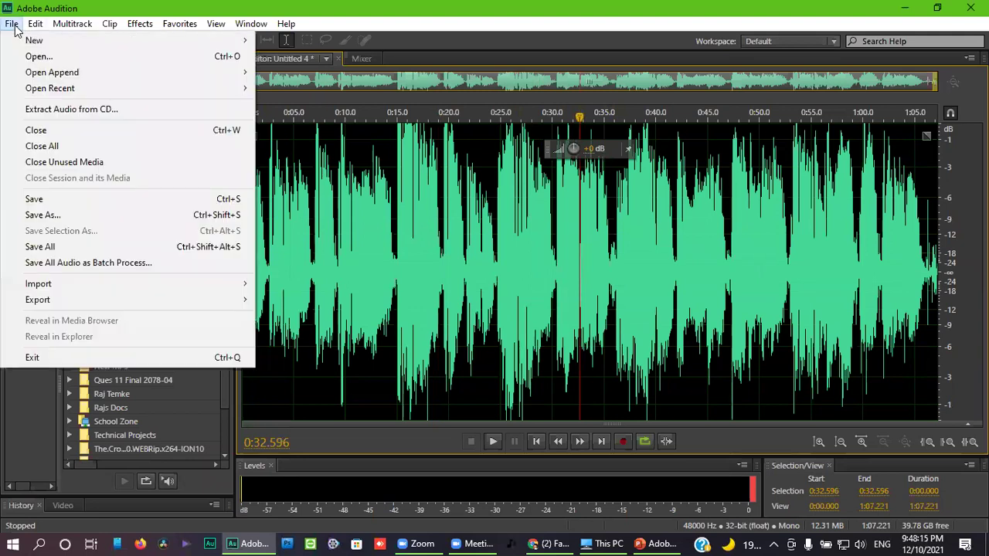
{"action": "left_click", "coordinate": [51, 213]}
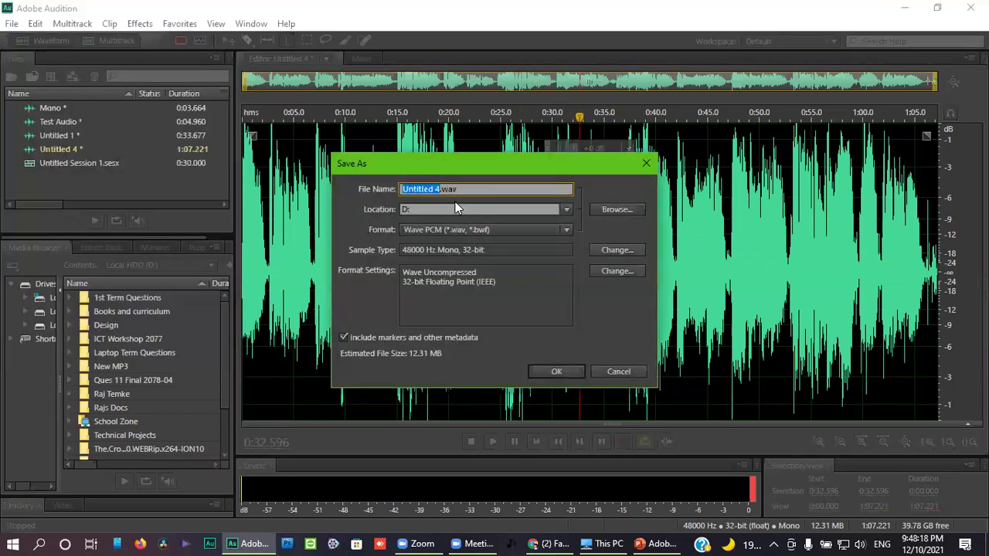
{"action": "type", "text": "ra"}
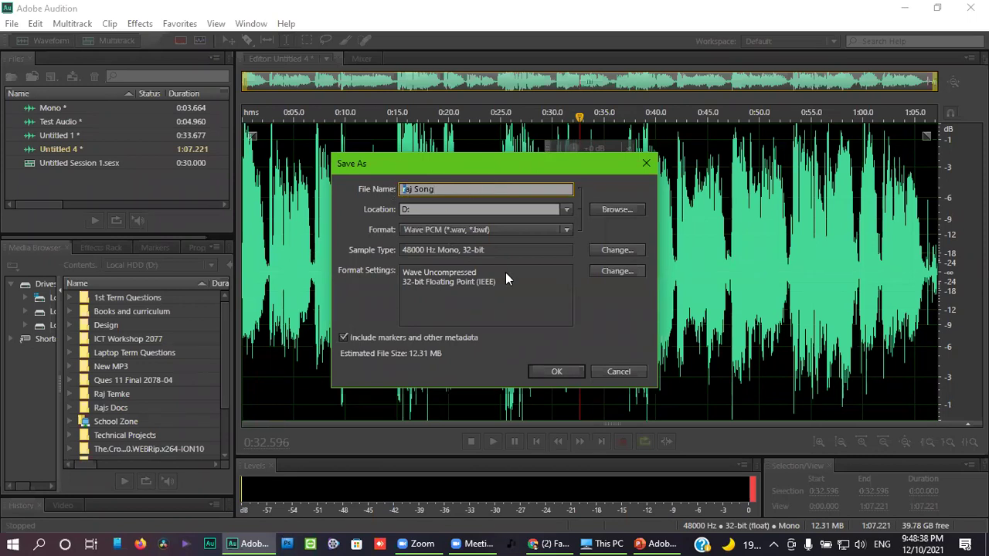
{"action": "type", "text": "R"}
{"action": "left_click", "coordinate": [451, 210]}
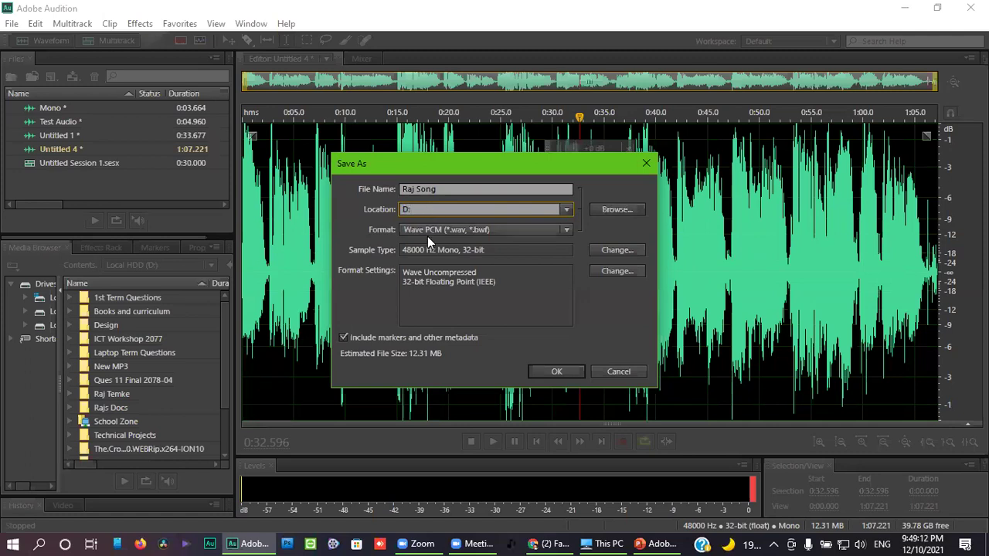
{"action": "left_click", "coordinate": [503, 230]}
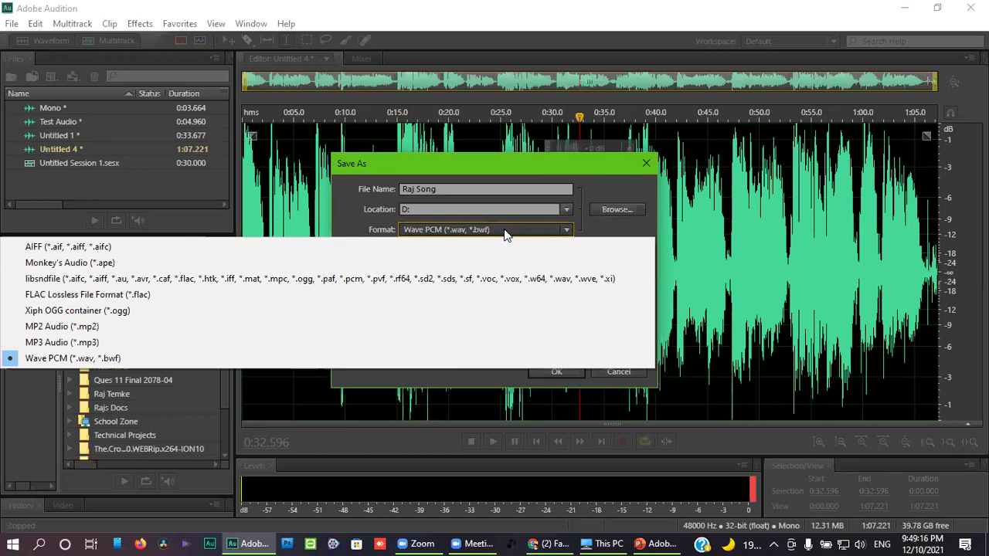
{"action": "left_click", "coordinate": [376, 350]}
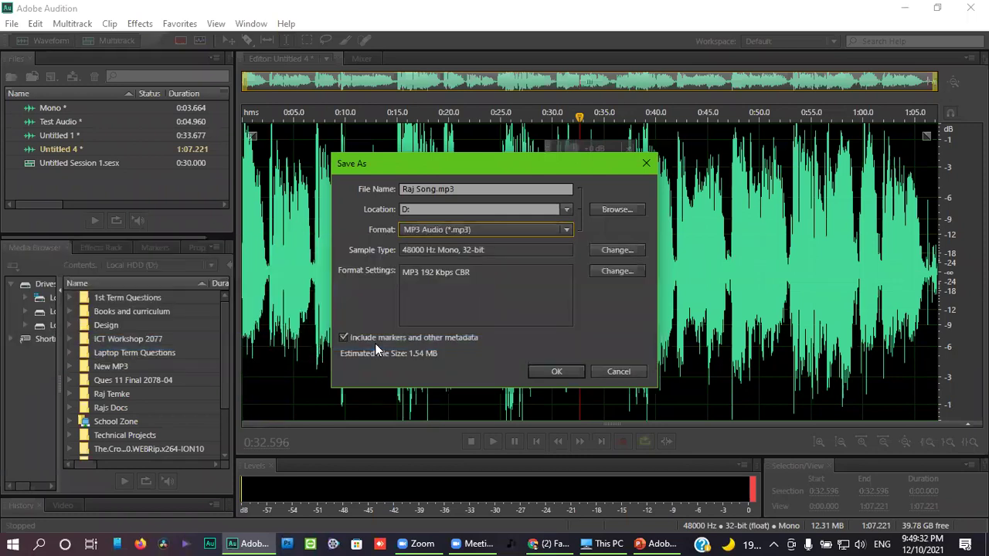
{"action": "left_click", "coordinate": [541, 372]}
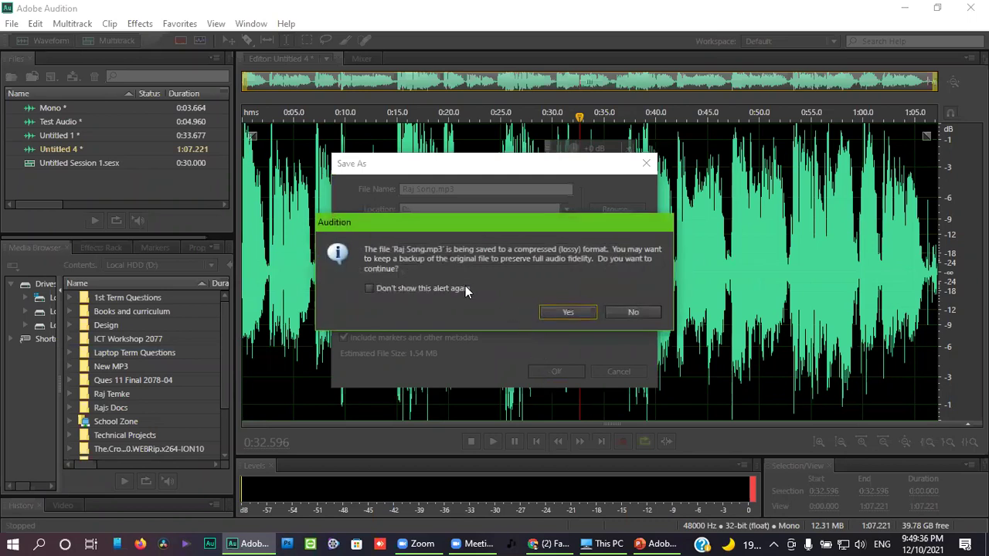
{"action": "left_click", "coordinate": [568, 312]}
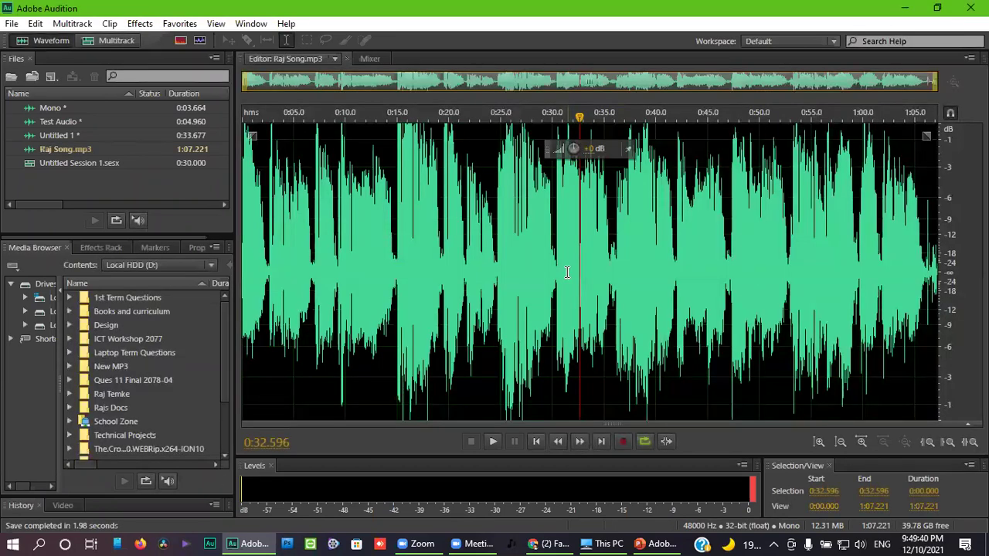
Open drive D: from the desktop, play Raj Song in VLC, sample passages around 0:14 and further on, and close the player.
{"action": "key", "text": "super+d"}
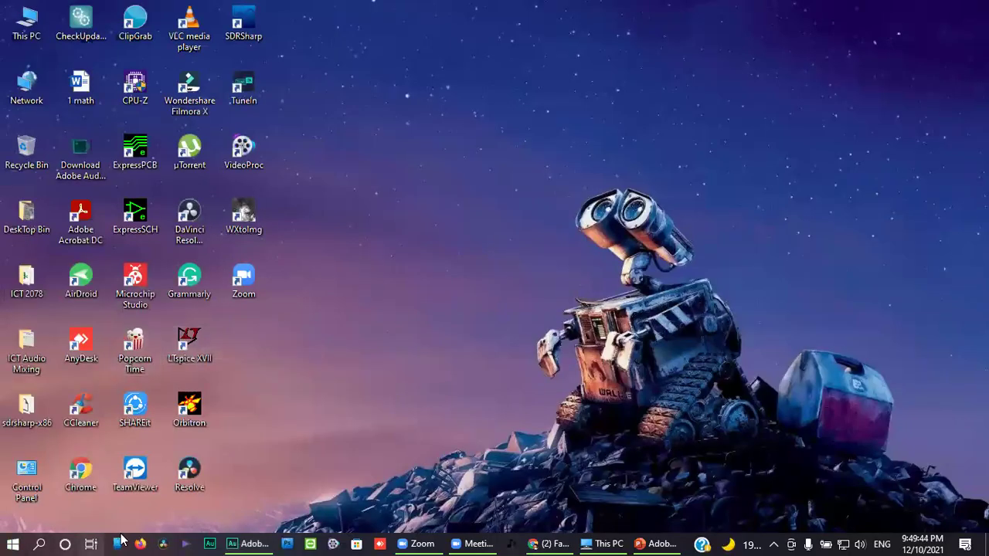
{"action": "double_click", "coordinate": [30, 34]}
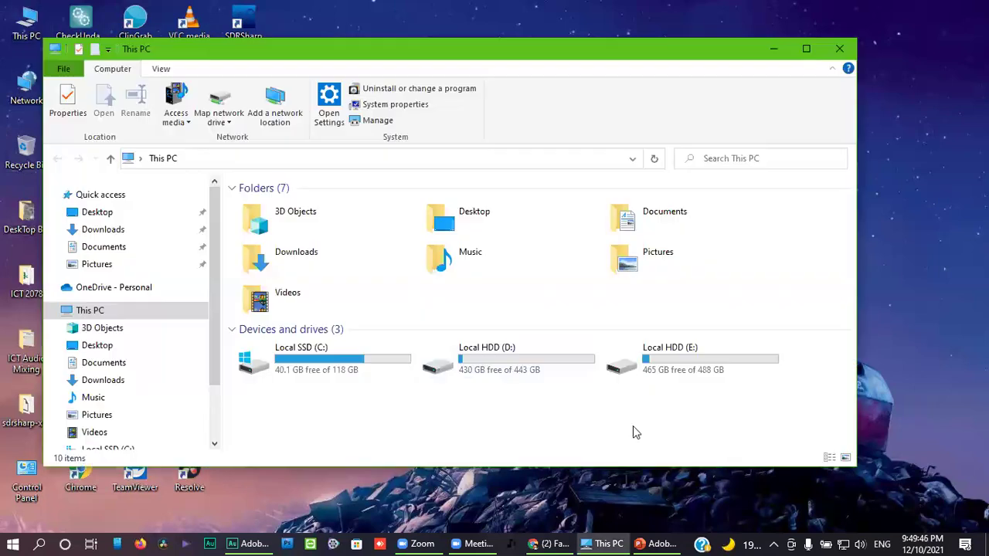
{"action": "double_click", "coordinate": [557, 353]}
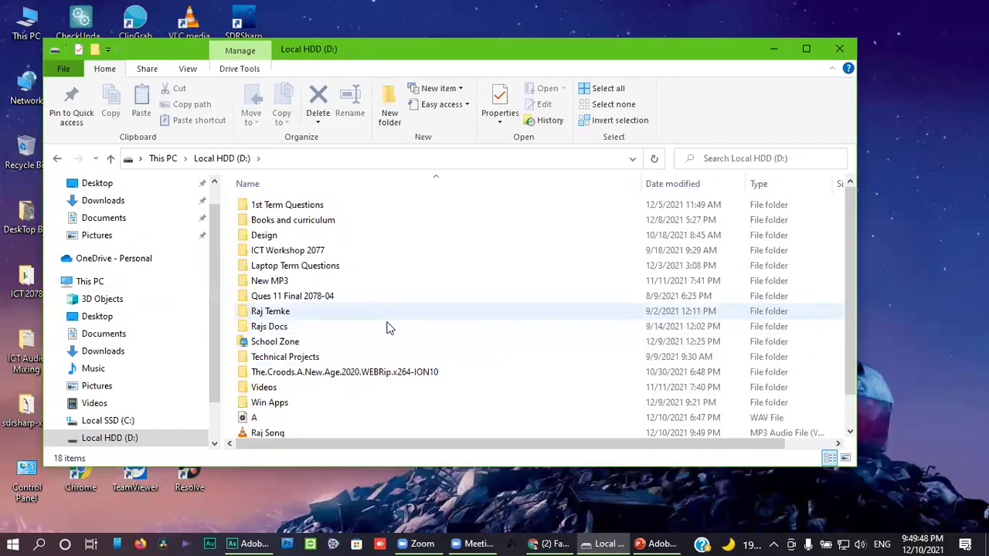
{"action": "scroll", "coordinate": [394, 331], "scroll_direction": "down", "scroll_amount": 1}
{"action": "left_click", "coordinate": [265, 401]}
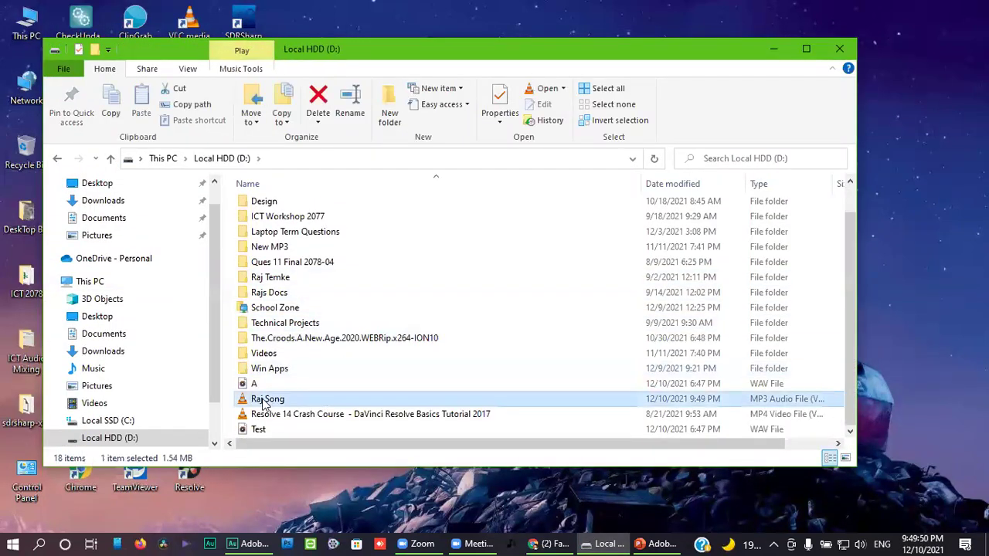
{"action": "double_click", "coordinate": [265, 401]}
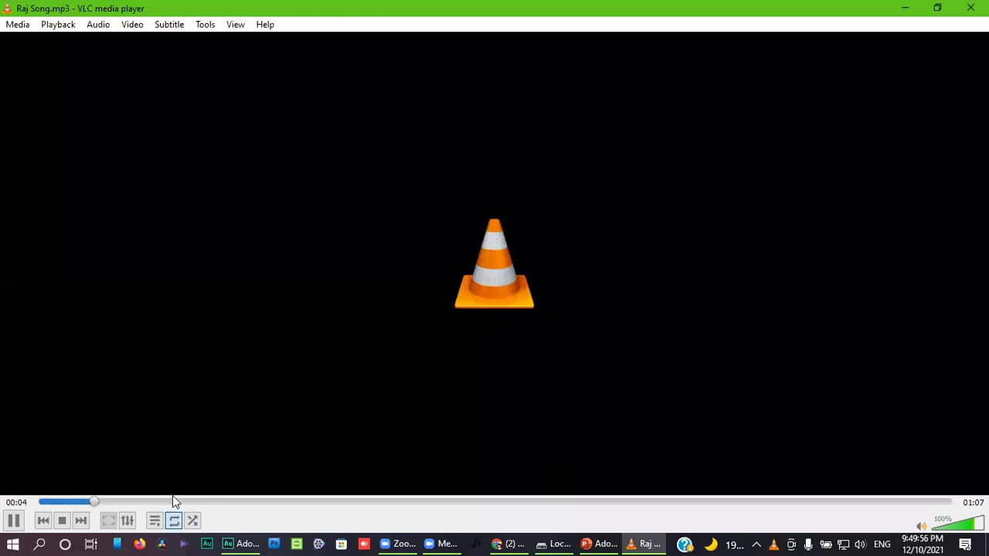
{"action": "left_click", "coordinate": [245, 503]}
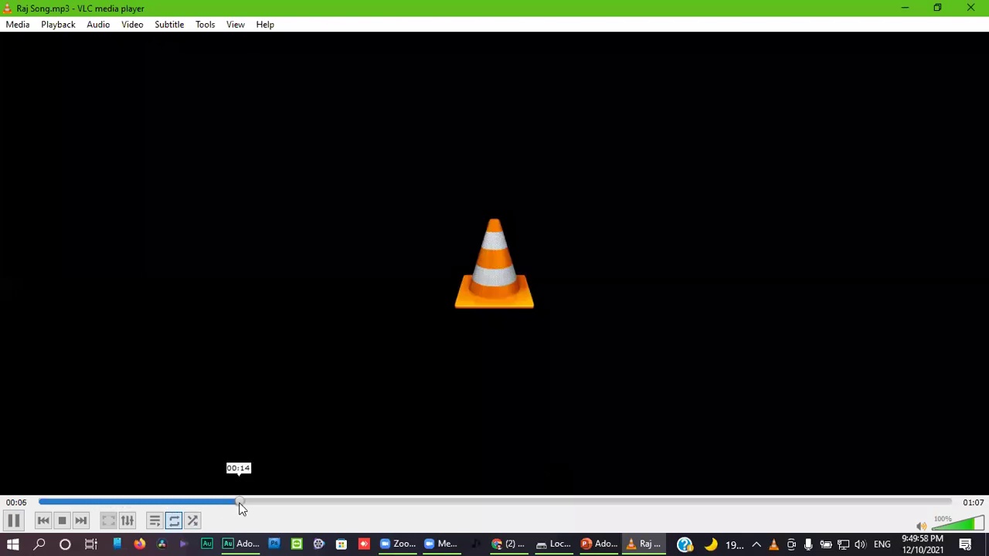
{"action": "left_click", "coordinate": [412, 504]}
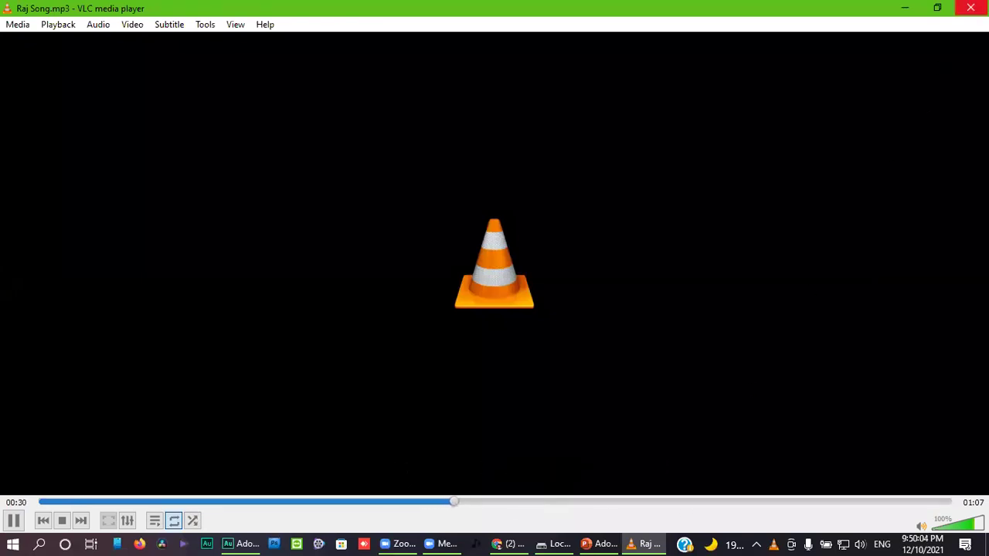
{"action": "left_click", "coordinate": [971, 8]}
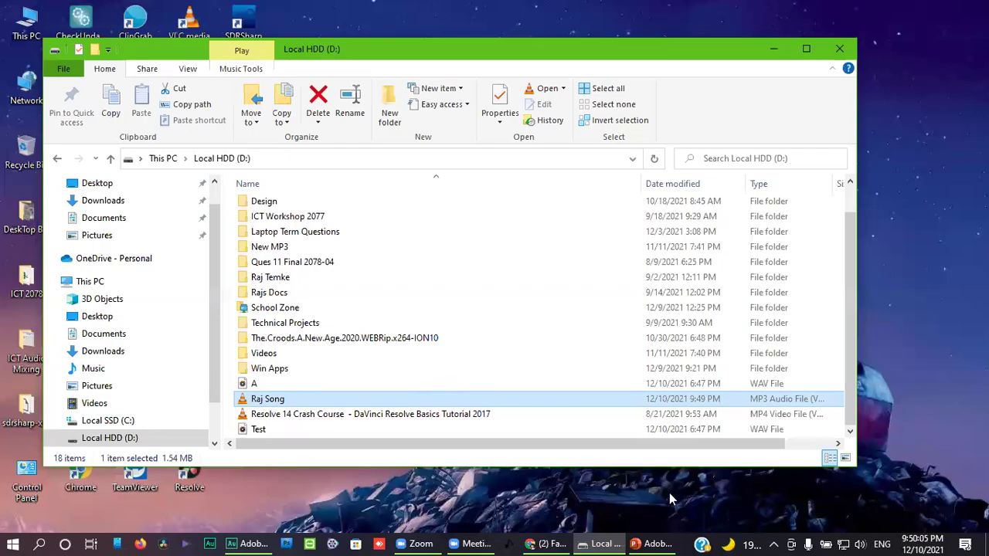
Switch to PowerPoint, highlight the list from amplify to compressor under Basic Audio Effects on slide 2, and return to Audition.
{"action": "left_click", "coordinate": [643, 544]}
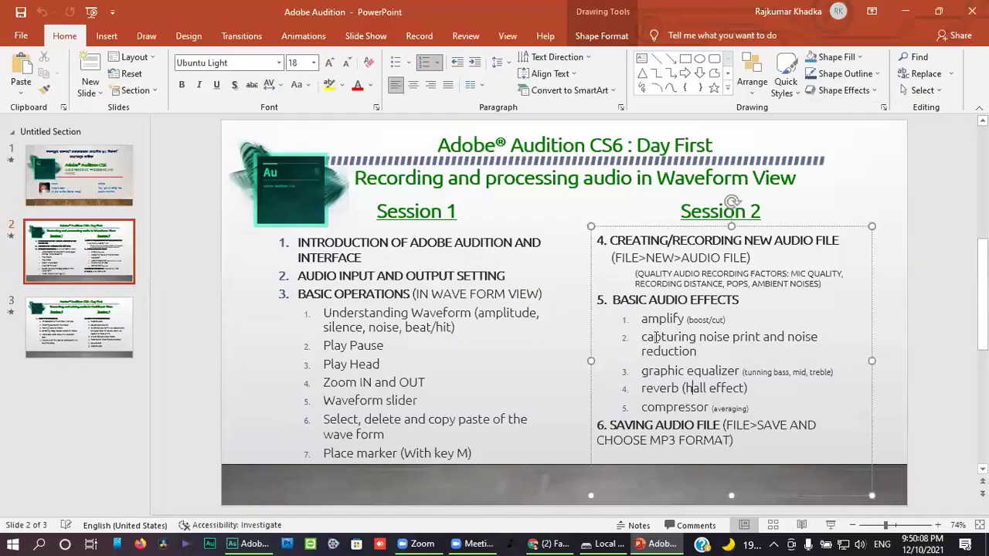
{"action": "left_click_drag", "start_coordinate": [641, 317], "coordinate": [743, 413]}
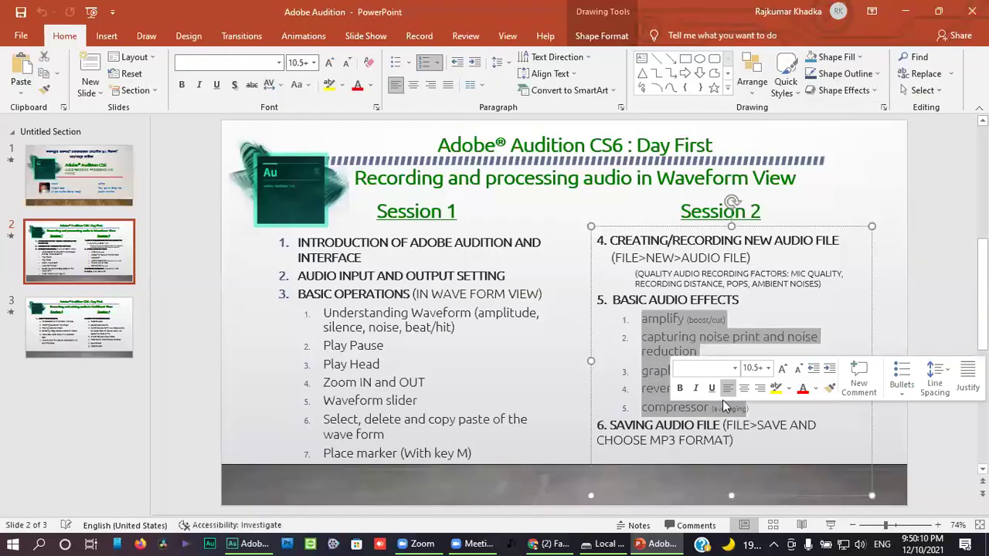
{"action": "left_click", "coordinate": [249, 544]}
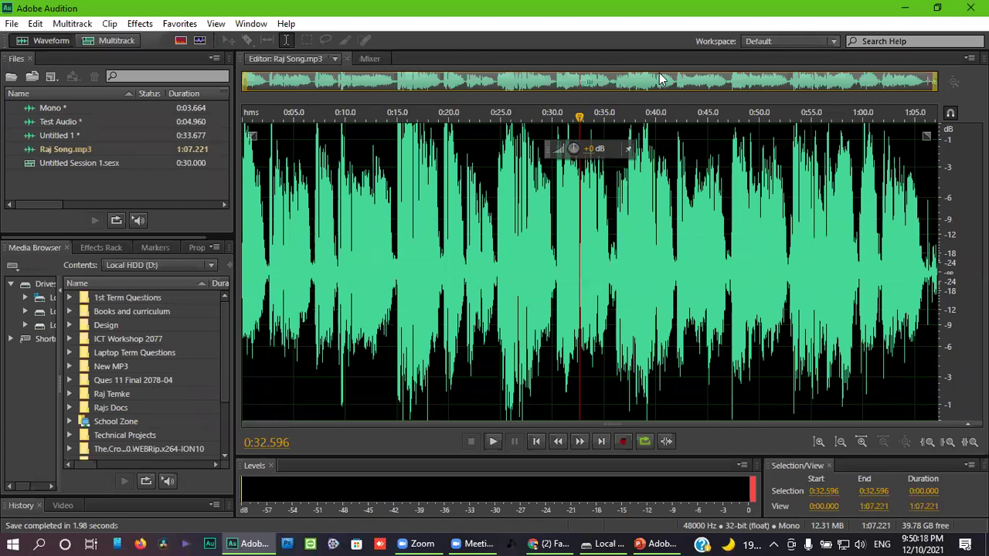
{"action": "left_click", "coordinate": [378, 223]}
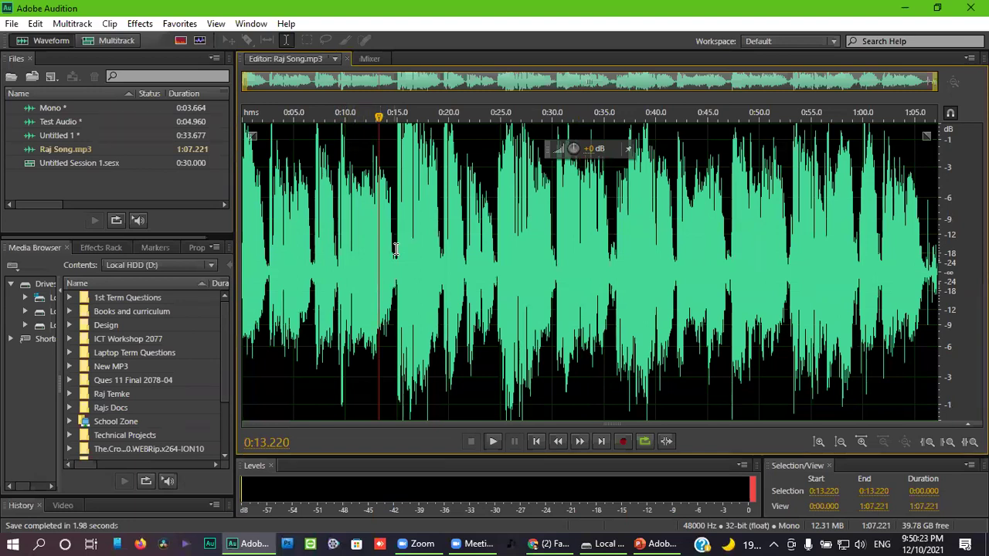
{"action": "left_click", "coordinate": [469, 249]}
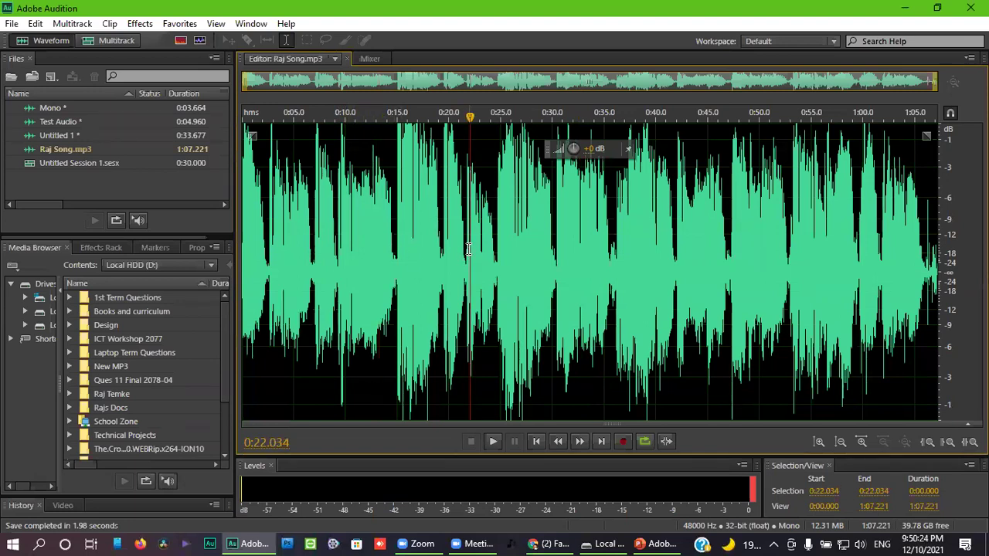
{"action": "left_click", "coordinate": [511, 263]}
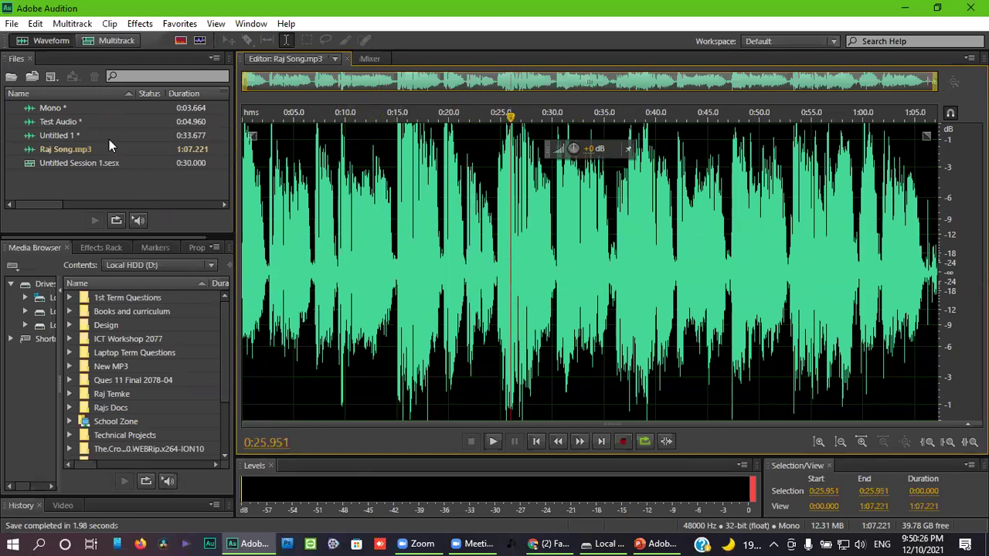
Show the multitrack session, reduce the track height and enlarge it one level again, and look over the empty tracks.
{"action": "left_click", "coordinate": [107, 44]}
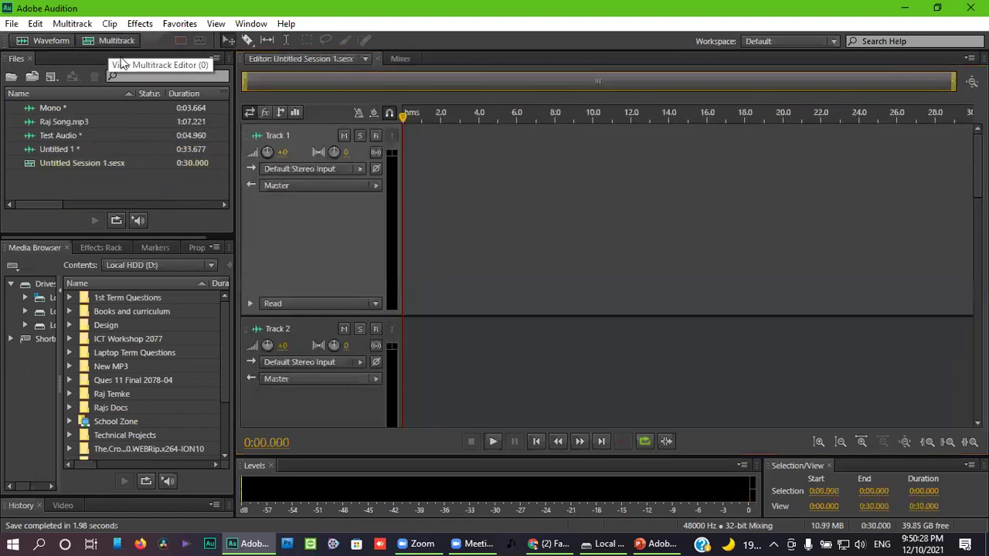
{"action": "left_click", "coordinate": [839, 442]}
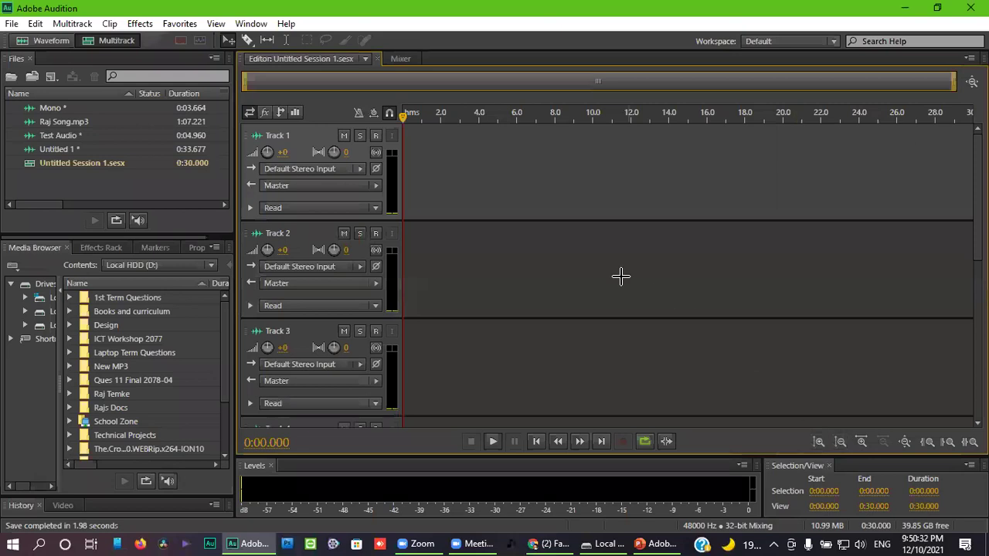
{"action": "left_click", "coordinate": [840, 442]}
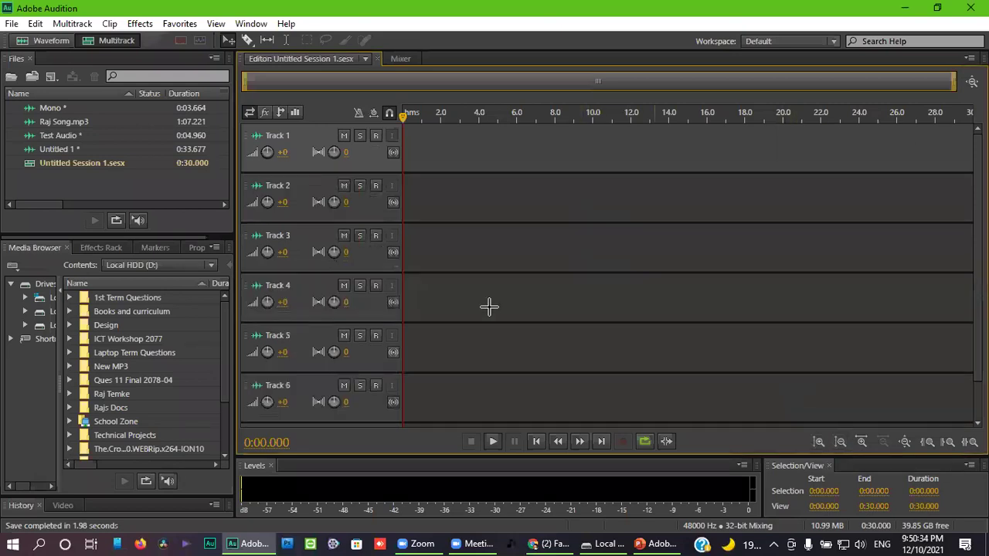
{"action": "left_click", "coordinate": [819, 442]}
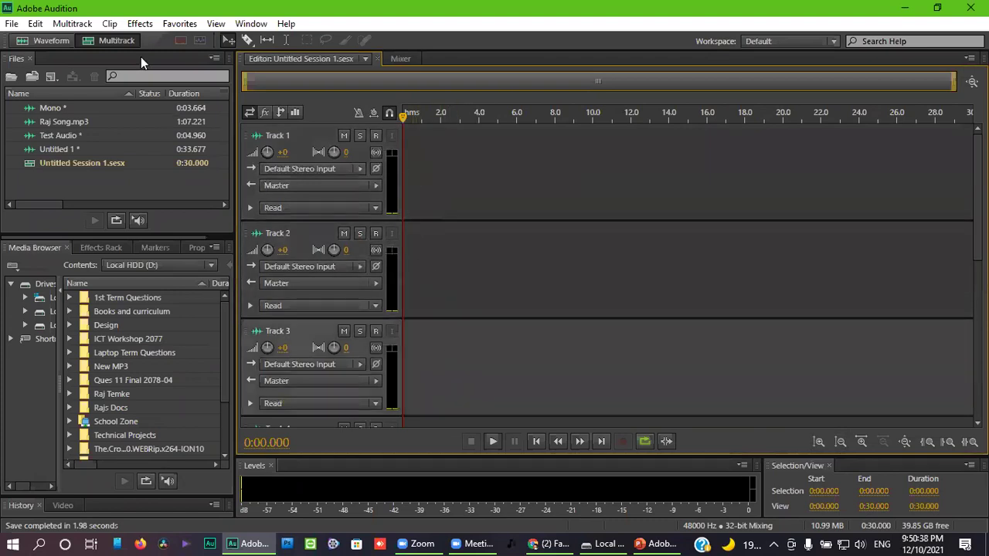
{"action": "left_click", "coordinate": [70, 42]}
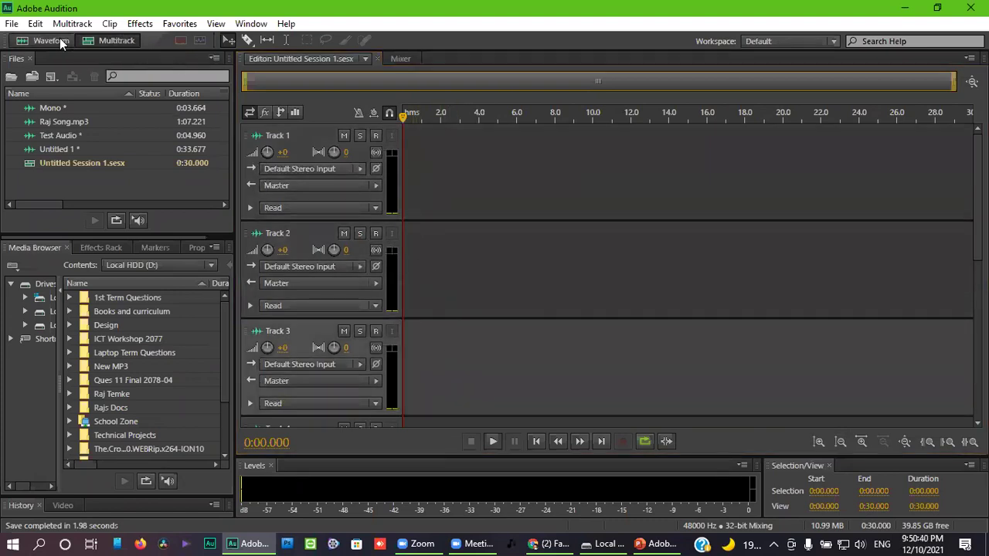
{"action": "left_click", "coordinate": [108, 41]}
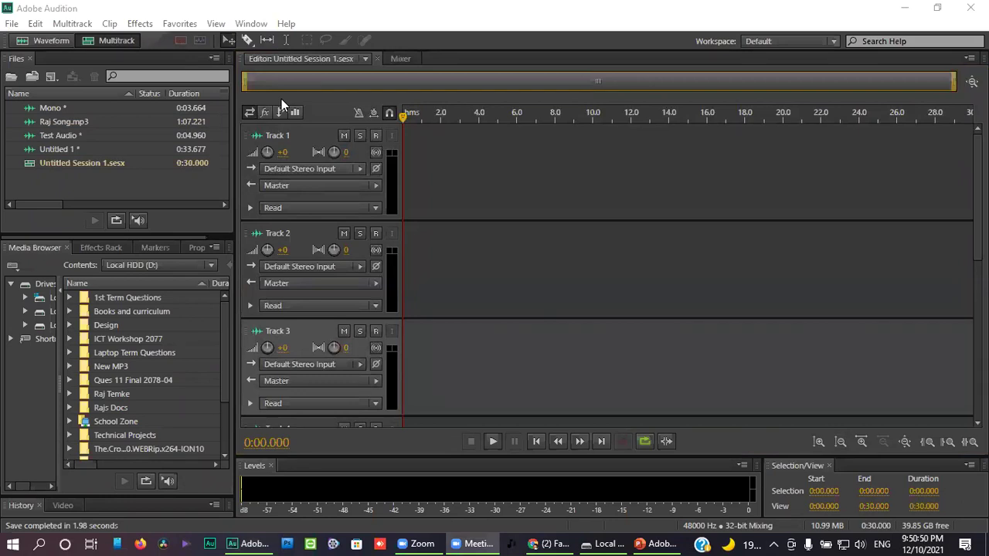
{"action": "left_click", "coordinate": [494, 199]}
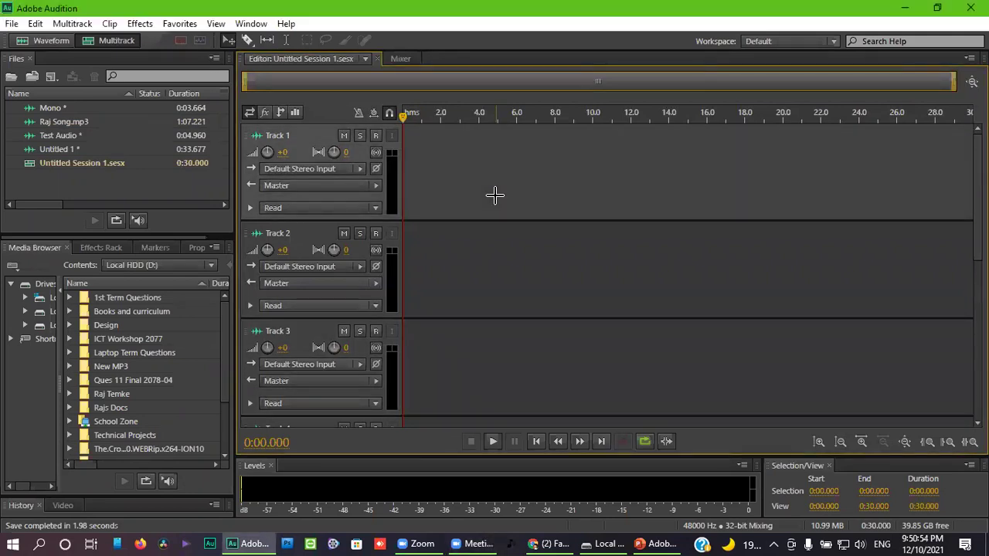
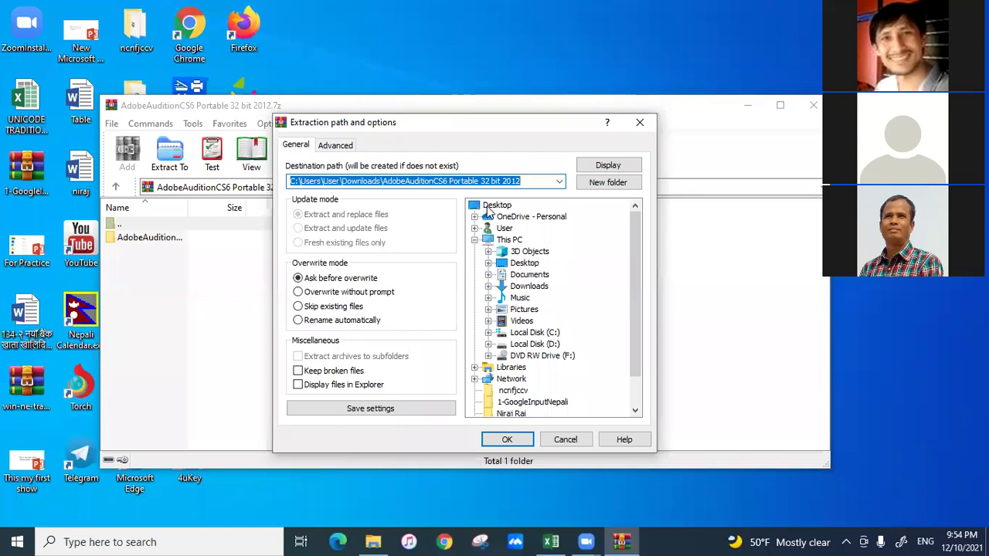
In WinRAR, extract the AdobeAuditionCS6 Portable 32 bit 2012 archive to This PC's Desktop, and reopen and dismiss the extraction options.
{"action": "left_click", "coordinate": [487, 209]}
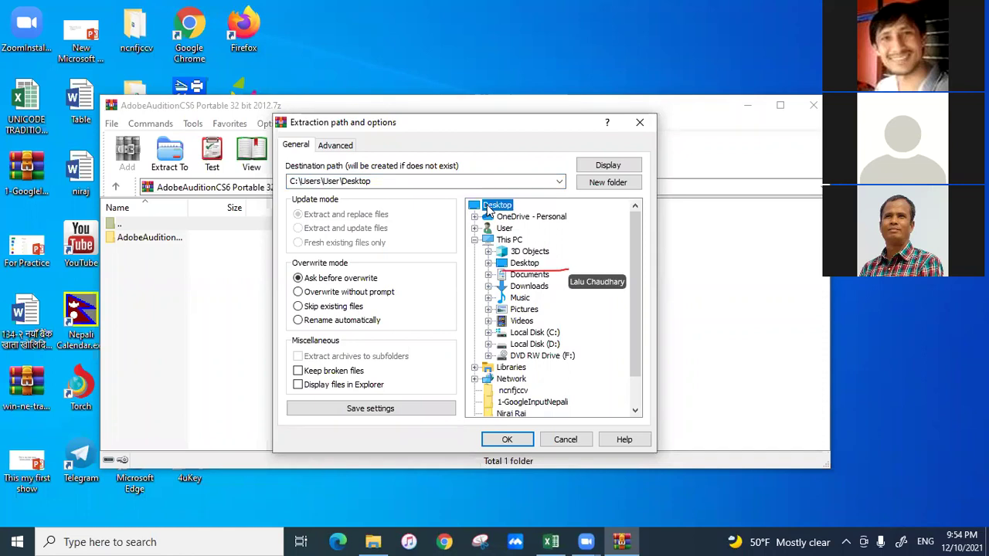
{"action": "left_click", "coordinate": [502, 265]}
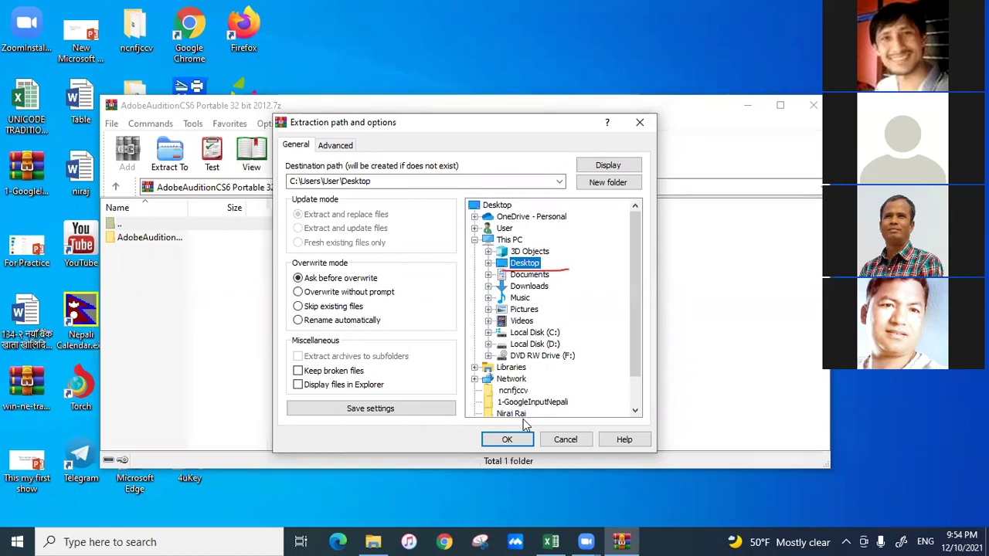
{"action": "left_click", "coordinate": [508, 440]}
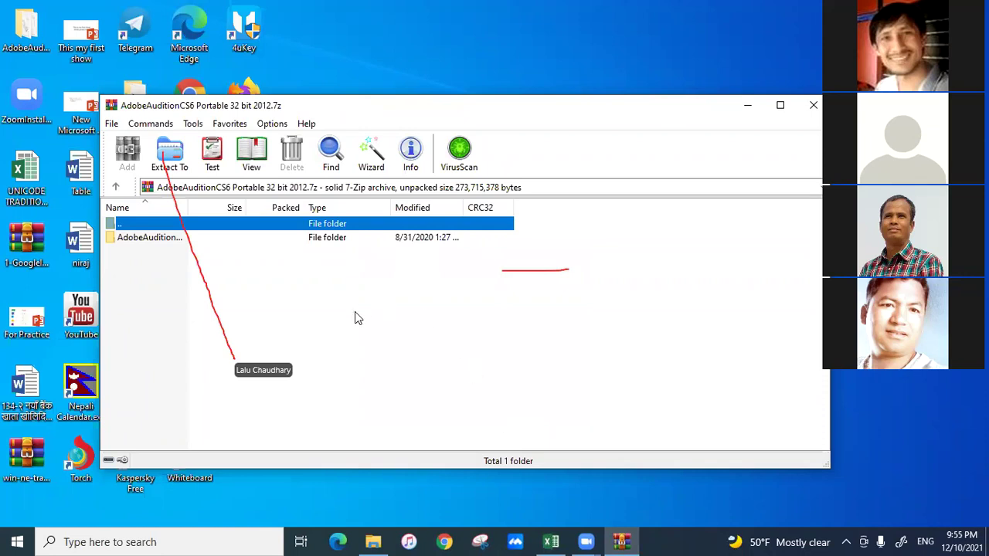
{"action": "left_click", "coordinate": [168, 152]}
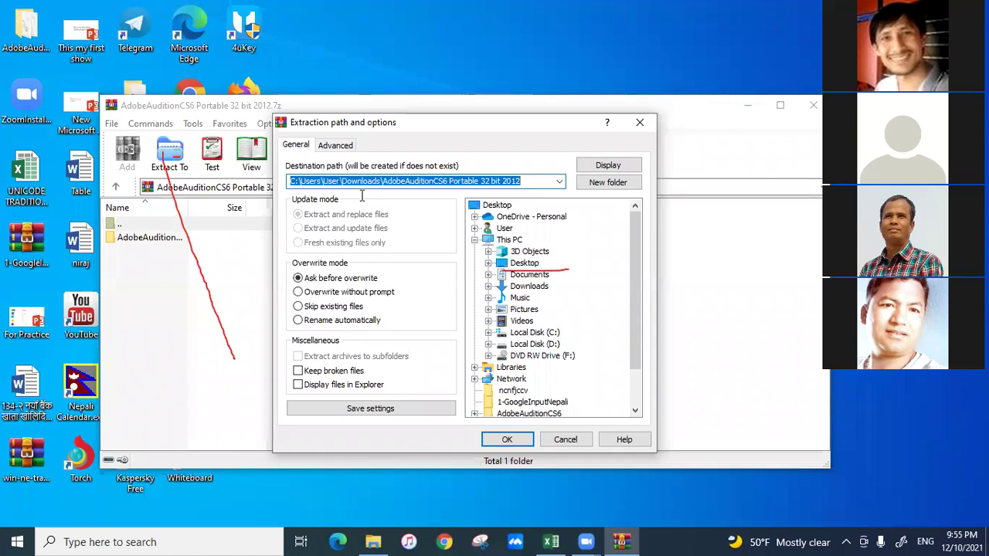
{"action": "left_click", "coordinate": [639, 125]}
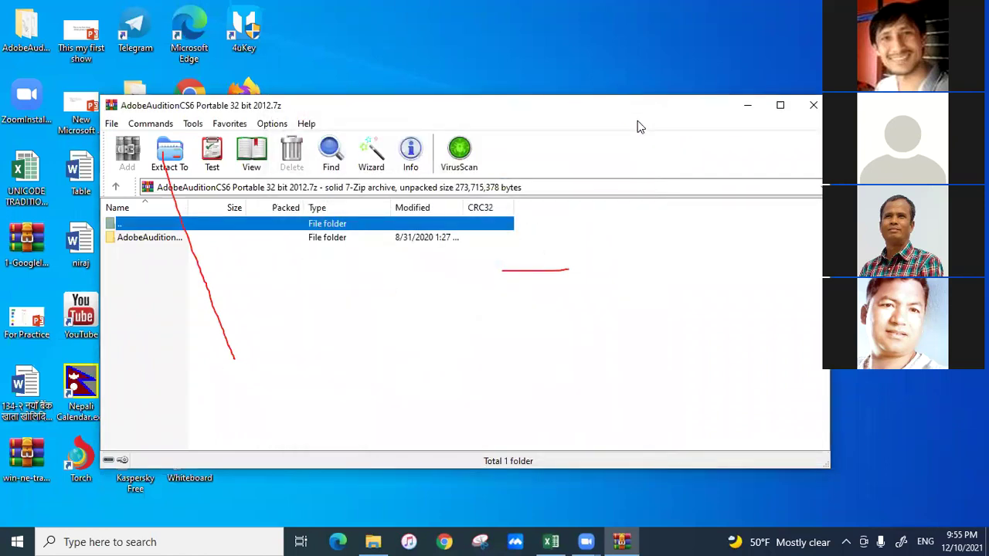
Close the archive and Downloads windows, and open the extracted AdobeAuditionCS6 folder from the desktop in a maximized window.
{"action": "left_click", "coordinate": [813, 106]}
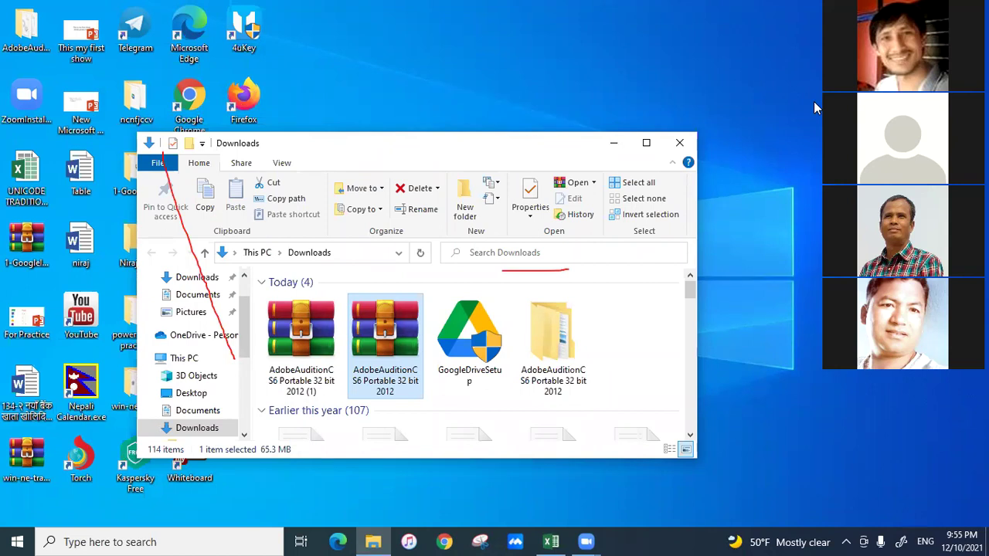
{"action": "left_click", "coordinate": [680, 145]}
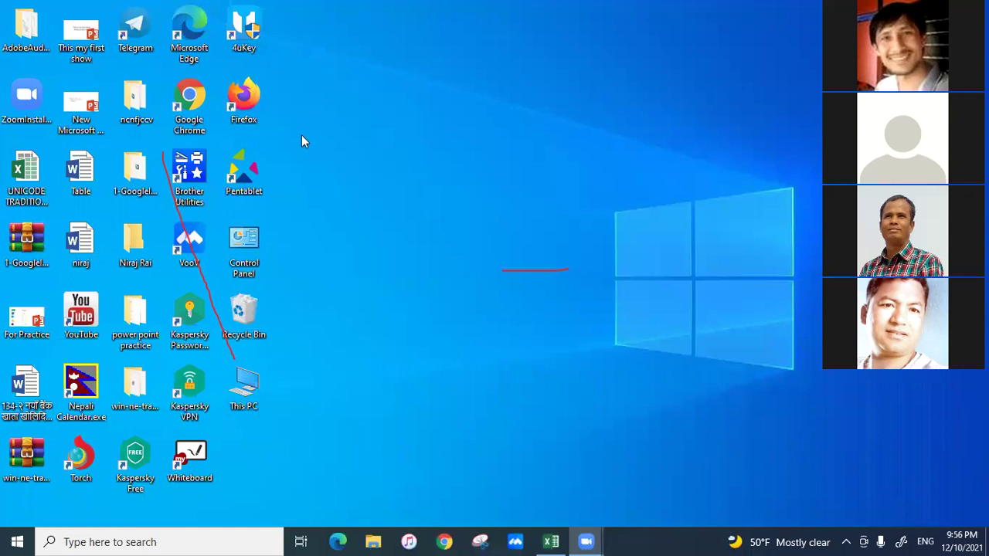
{"action": "left_click", "coordinate": [31, 25]}
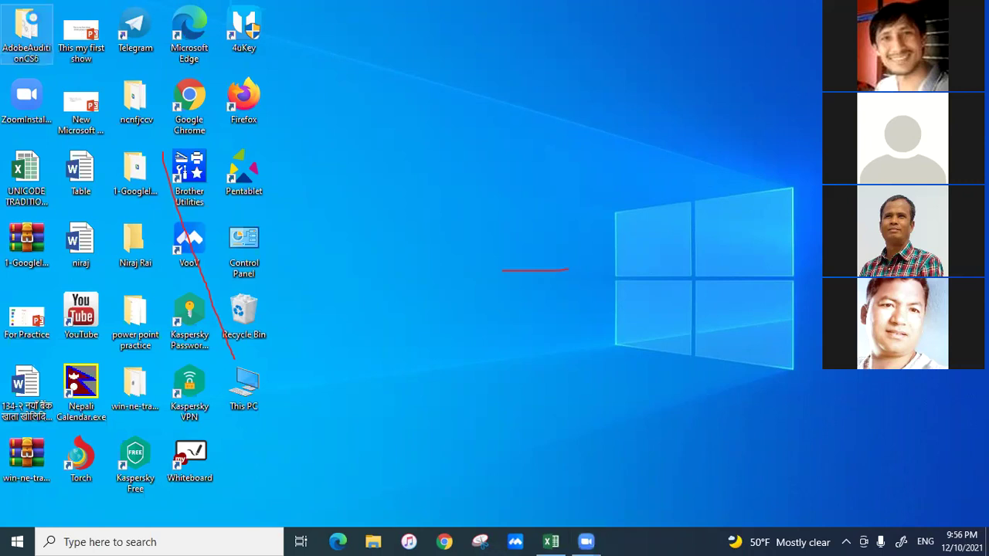
{"action": "right_click", "coordinate": [31, 23]}
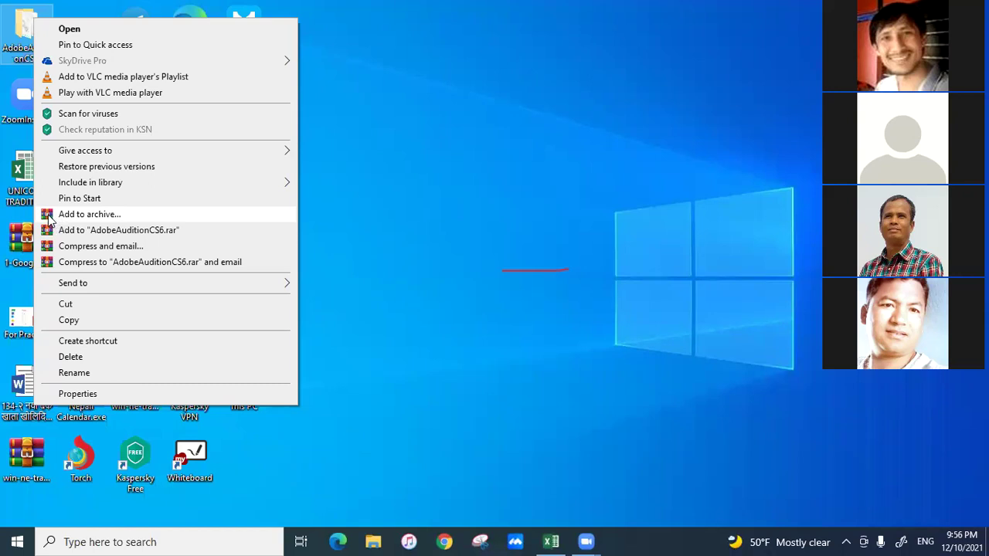
{"action": "left_click", "coordinate": [68, 29]}
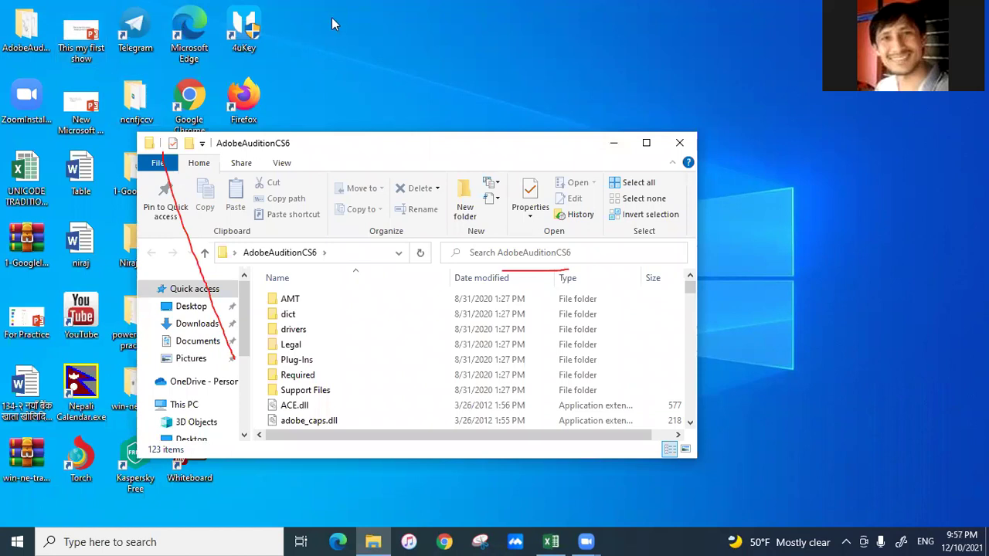
{"action": "left_click", "coordinate": [646, 143]}
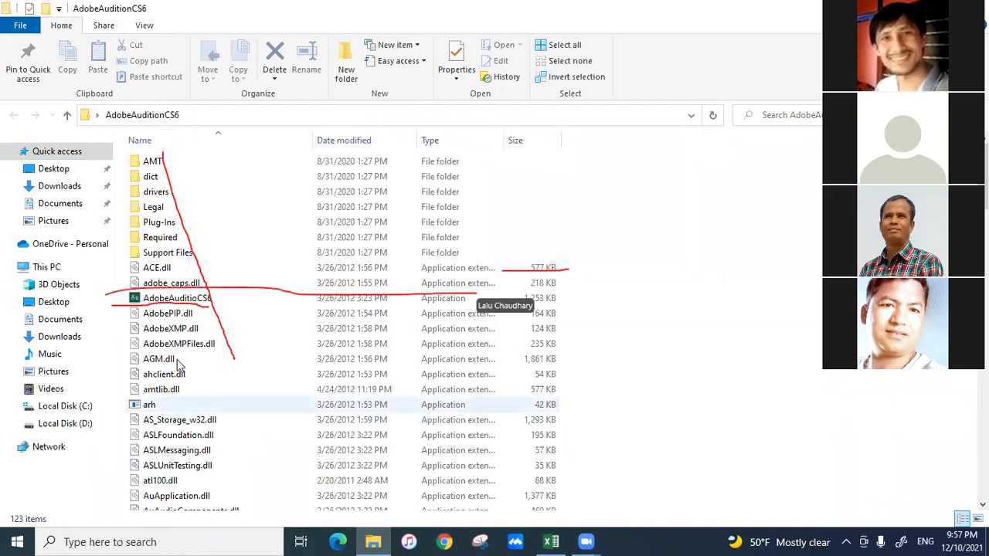
Select the AdobeAuditioCS6 application file in the extracted folder and show its available actions.
{"action": "left_click", "coordinate": [135, 301]}
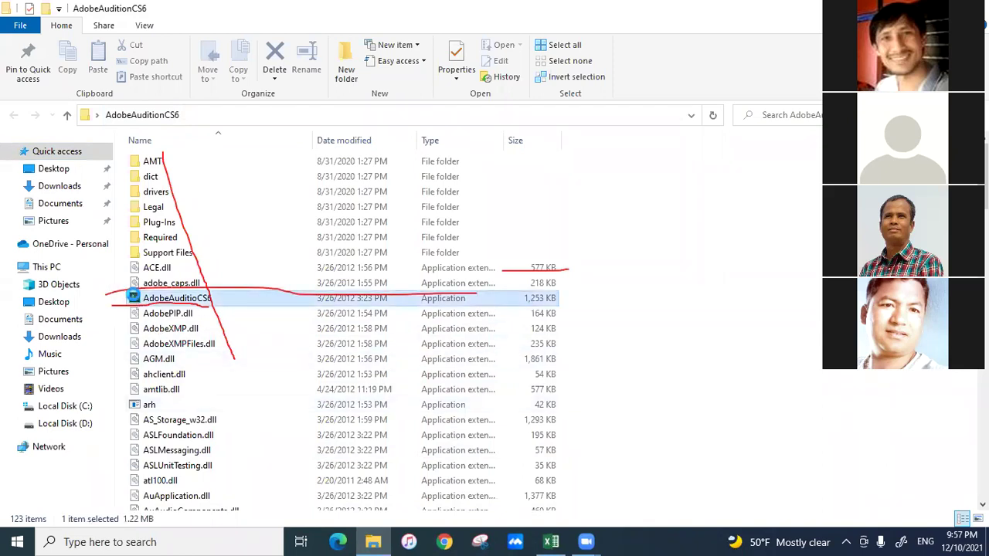
{"action": "right_click", "coordinate": [135, 302]}
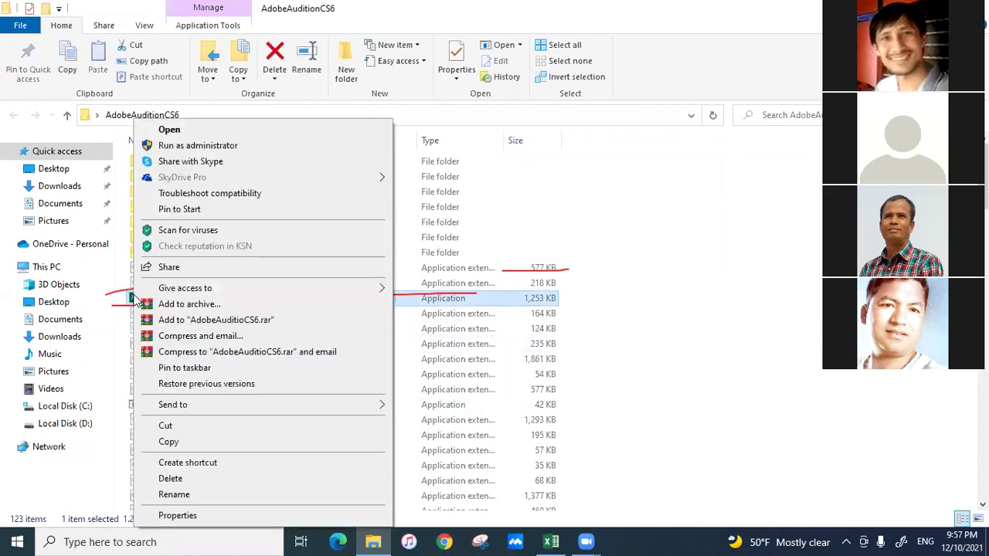